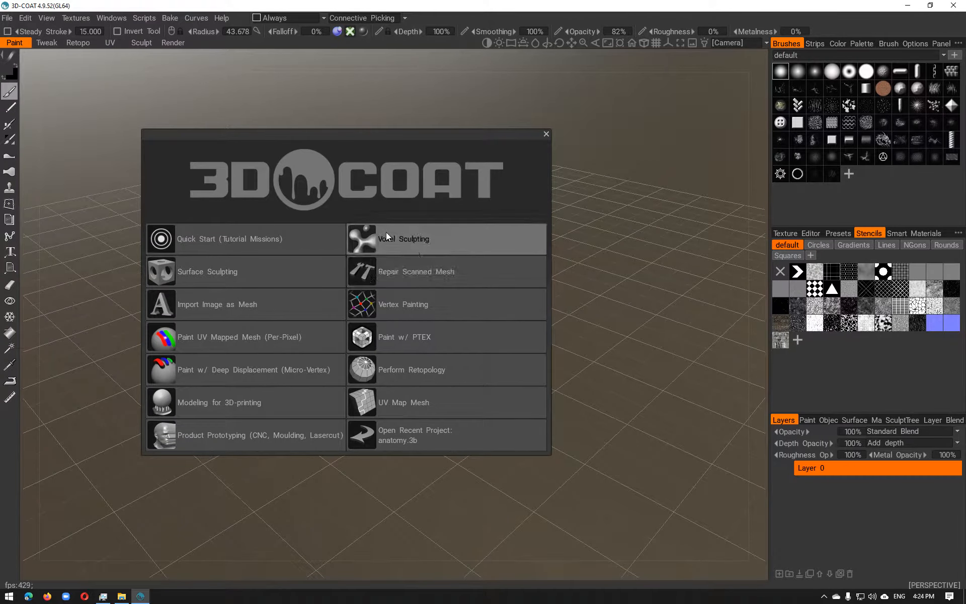
Start a voxel sculpting scene from the muscular male figure preset
{"action": "left_click", "coordinate": [369, 237]}
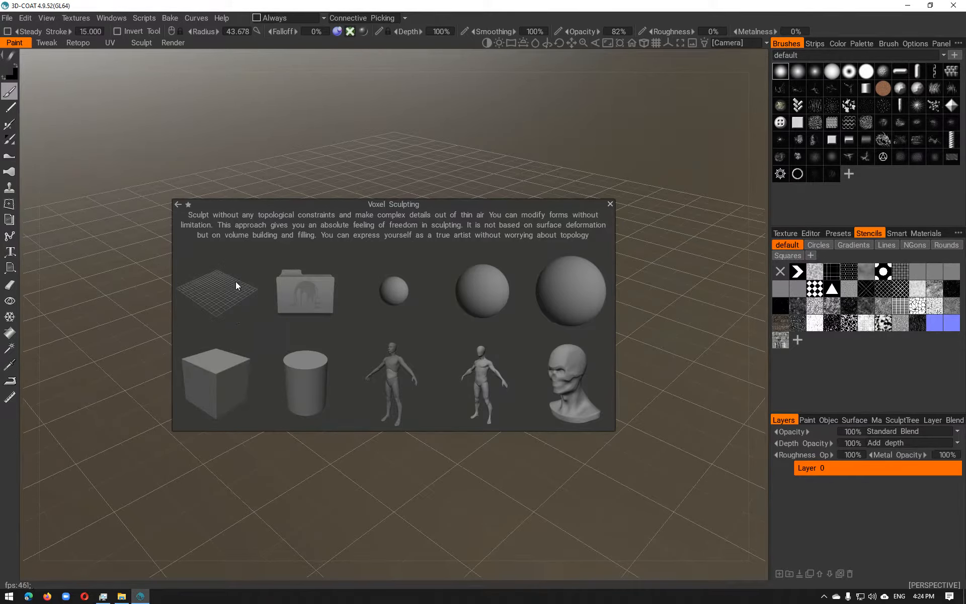
{"action": "left_click", "coordinate": [473, 369]}
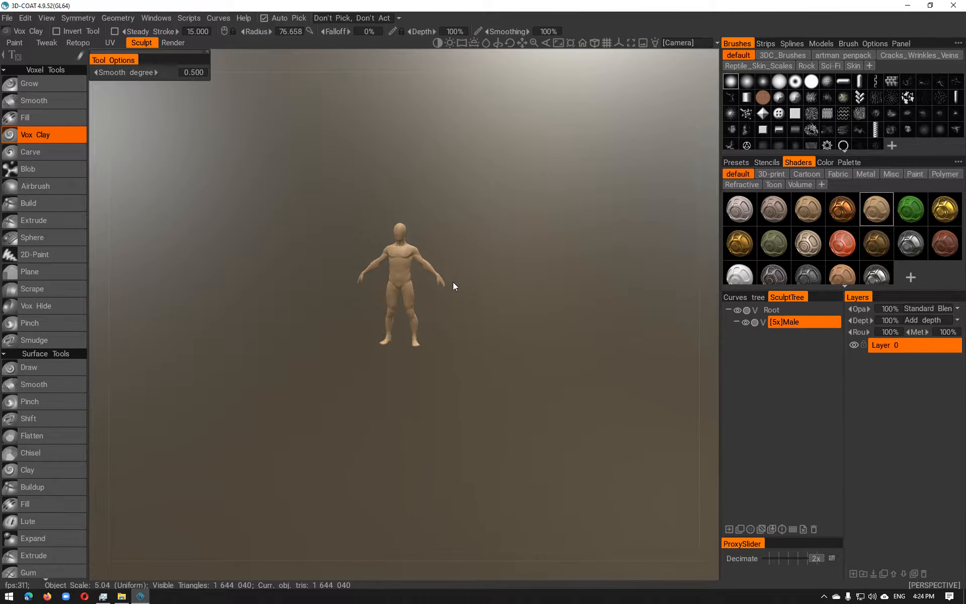
Examine the male figure up close from the front and back
{"action": "right_click_drag", "start_coordinate": [439, 288], "coordinate": [505, 294], "text": "alt"}
{"action": "middle_click_drag", "start_coordinate": [505, 294], "coordinate": [500, 401], "text": "alt"}
{"action": "left_click_drag", "start_coordinate": [500, 400], "coordinate": [176, 360], "text": "alt"}
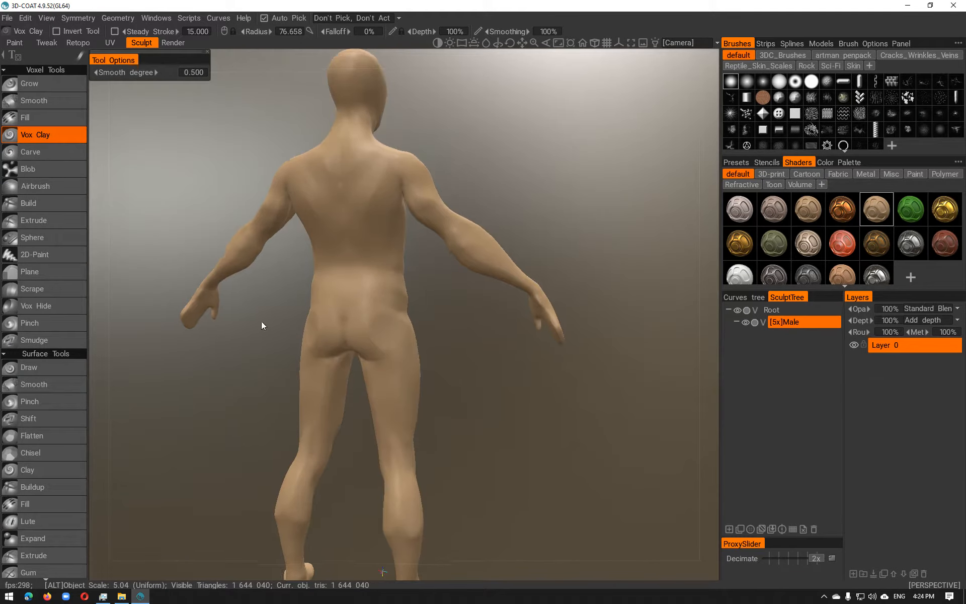
{"action": "scroll", "coordinate": [264, 326], "scroll_direction": "up", "scroll_amount": 5}
{"action": "scroll", "coordinate": [266, 323], "scroll_direction": "down", "scroll_amount": 5}
{"action": "left_click_drag", "start_coordinate": [258, 319], "coordinate": [552, 308], "text": "alt"}
{"action": "scroll", "coordinate": [281, 322], "scroll_direction": "up", "scroll_amount": 2}
{"action": "scroll", "coordinate": [297, 319], "scroll_direction": "up", "scroll_amount": 3}
{"action": "middle_click_drag", "start_coordinate": [520, 315], "coordinate": [509, 352], "text": "alt"}
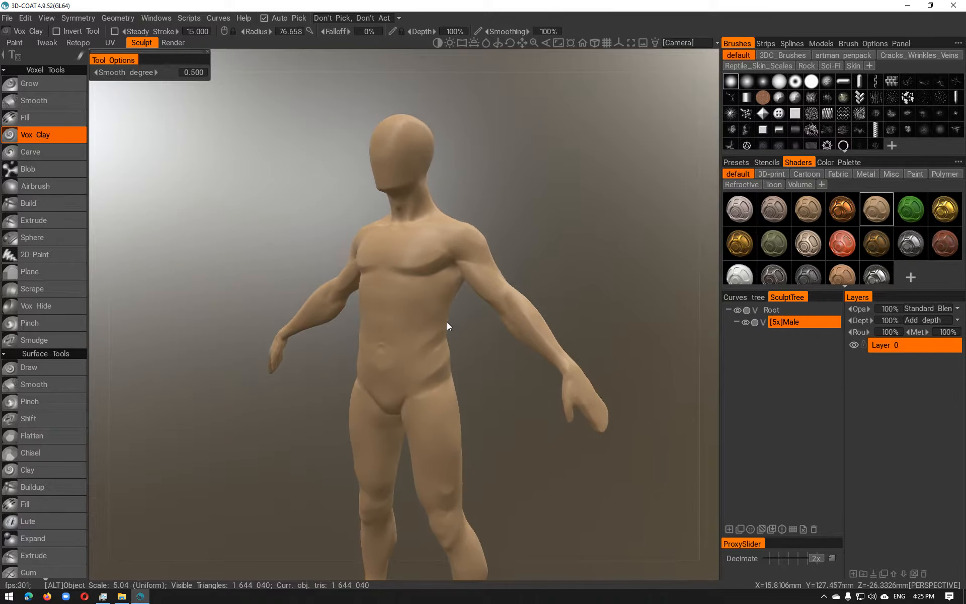
{"action": "right_click_drag", "start_coordinate": [446, 321], "coordinate": [465, 320], "text": "alt"}
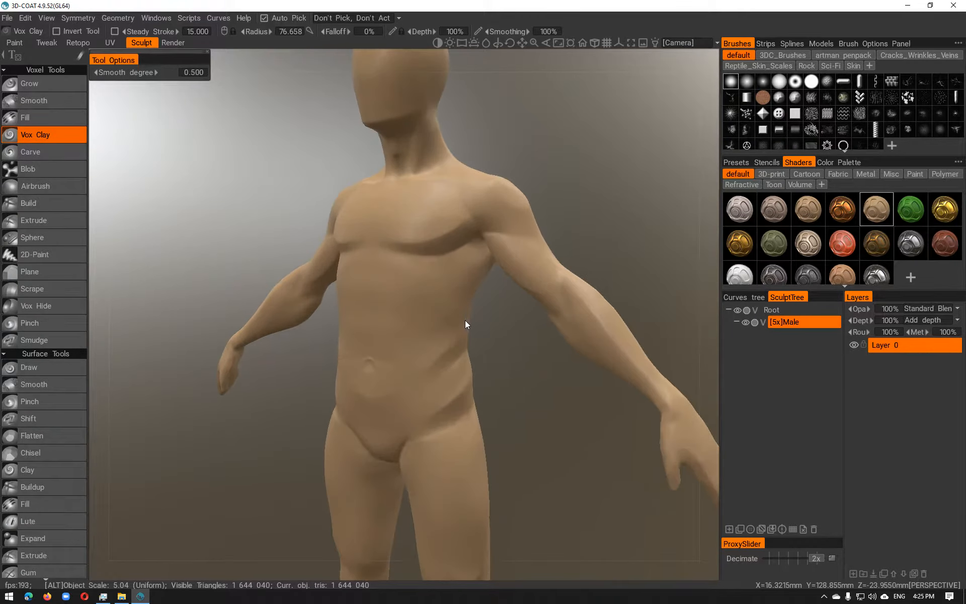
Start a new scene without saving the current one and open it as an empty voxel sculpting scene
{"action": "left_click", "coordinate": [10, 19]}
{"action": "left_click", "coordinate": [9, 38]}
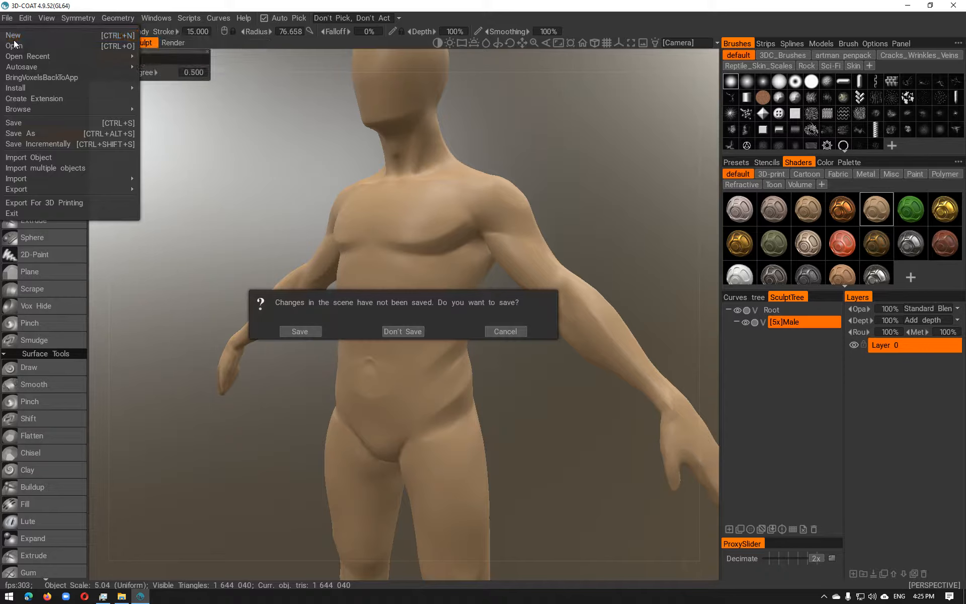
{"action": "left_click", "coordinate": [406, 330]}
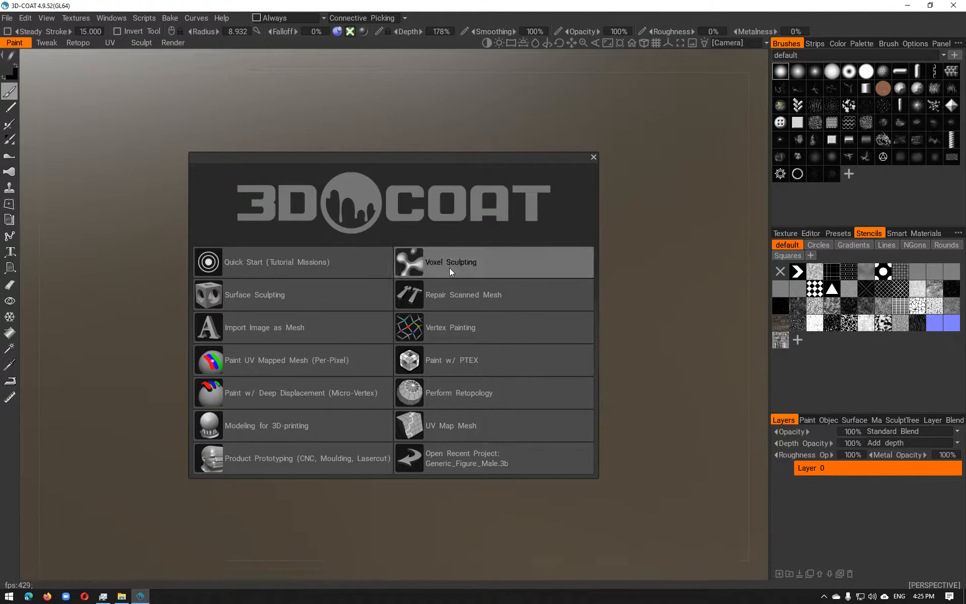
{"action": "left_click", "coordinate": [433, 262]}
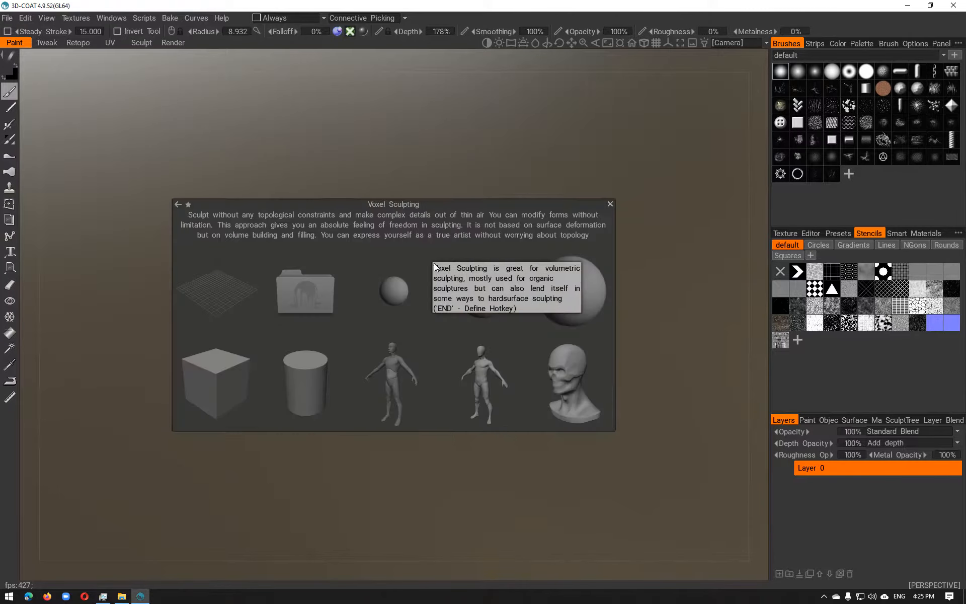
{"action": "left_click", "coordinate": [229, 287]}
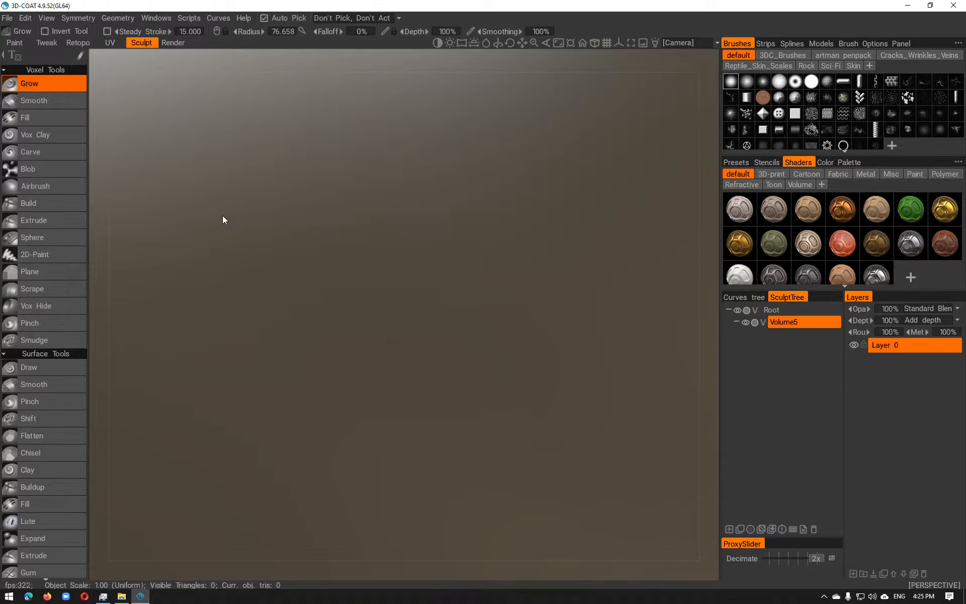
Start another new scene for voxel sculpting from the smallest sphere preset
{"action": "left_click", "coordinate": [6, 16]}
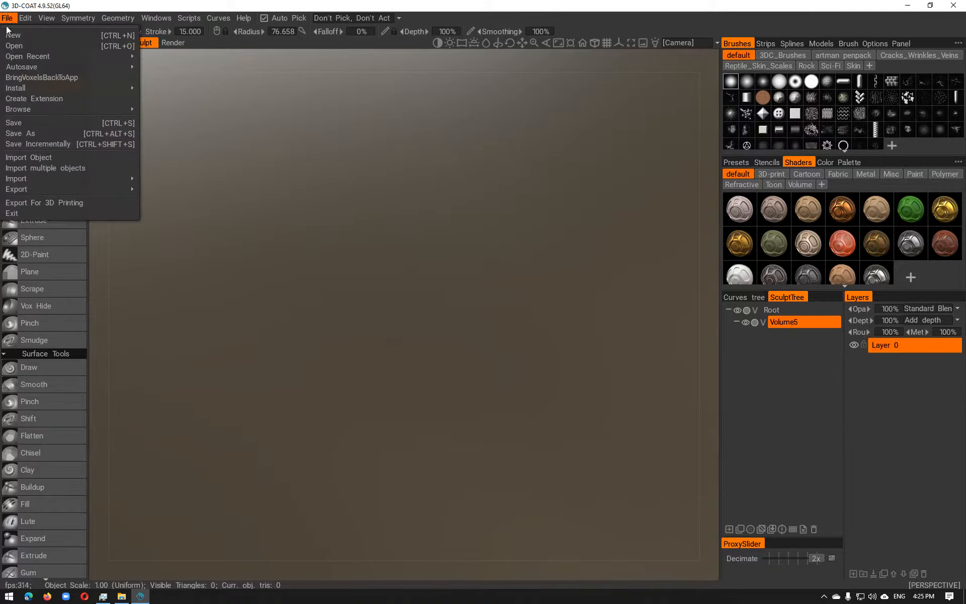
{"action": "left_click", "coordinate": [26, 33]}
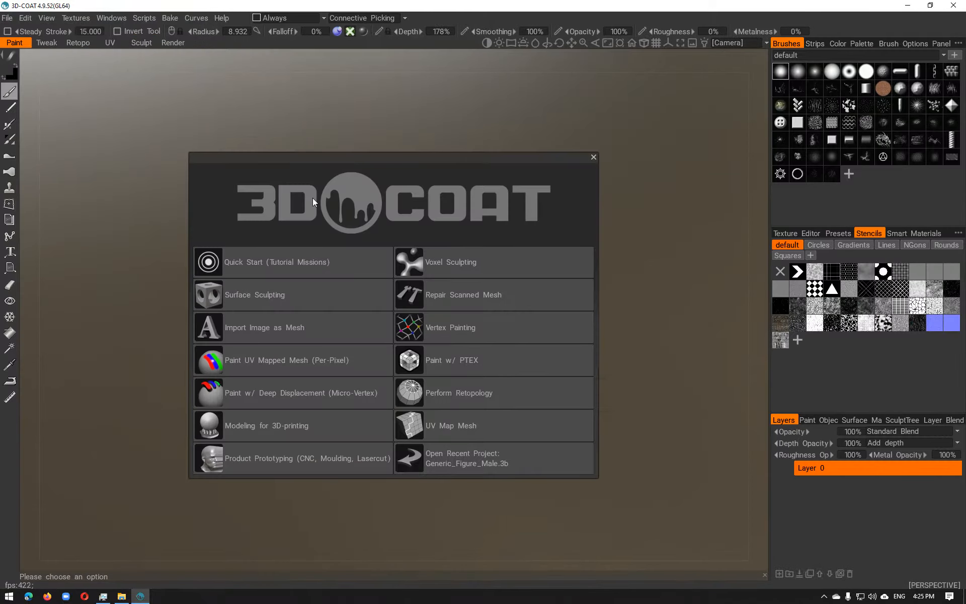
{"action": "left_click", "coordinate": [439, 262]}
{"action": "left_click", "coordinate": [401, 292]}
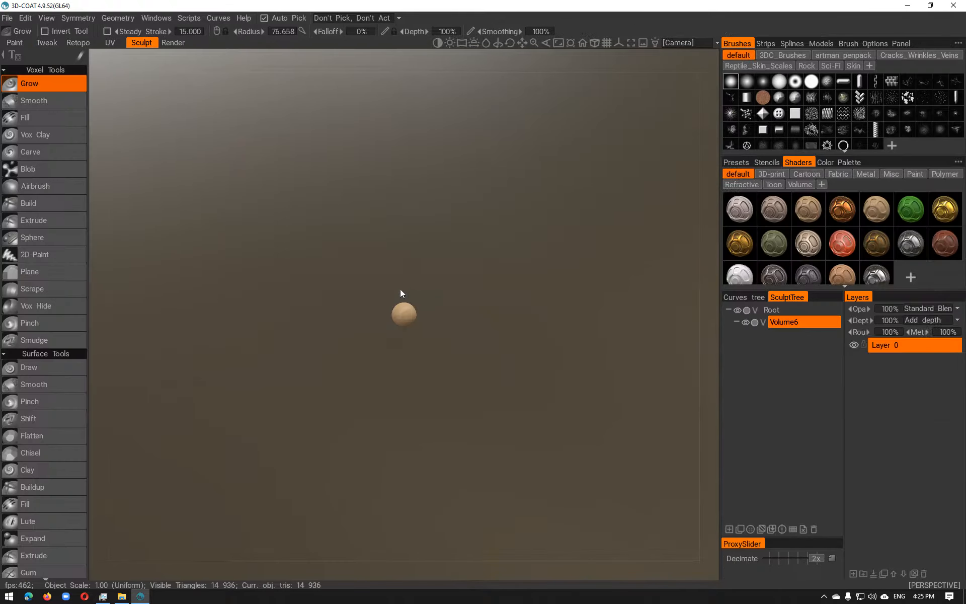
Turn on the wireframe display for the small voxel sphere and frame it in the viewport
{"action": "right_click_drag", "start_coordinate": [367, 339], "coordinate": [481, 360], "text": "alt"}
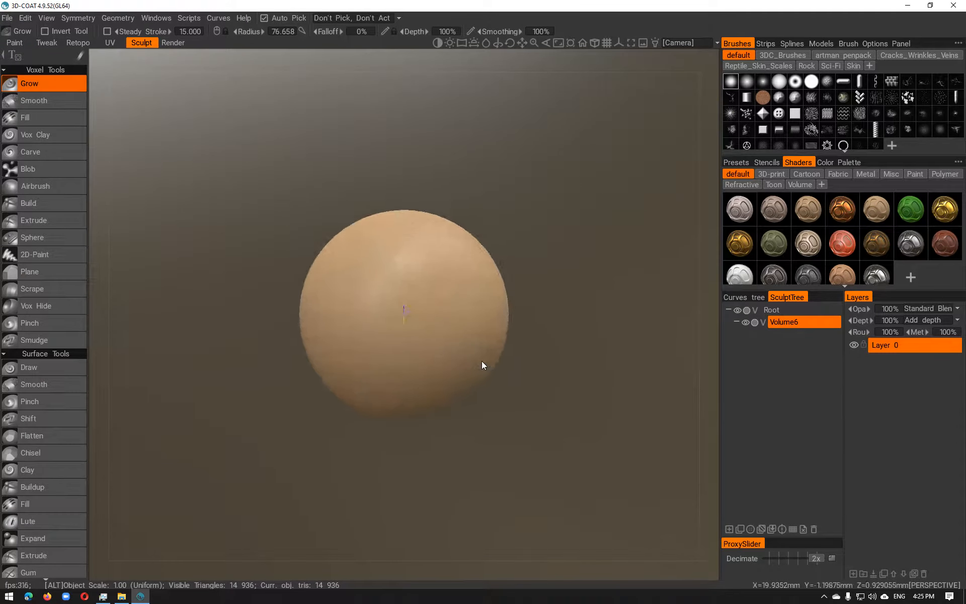
{"action": "mouse_move", "coordinate": [564, 344]}
{"action": "left_mouse_down", "text": "alt"}
{"action": "mouse_move", "coordinate": [609, 334]}
{"action": "mouse_move", "coordinate": [544, 337]}
{"action": "mouse_move", "coordinate": [542, 328]}
{"action": "mouse_move", "coordinate": [535, 347]}
{"action": "mouse_move", "coordinate": [545, 319]}
{"action": "left_mouse_up", "text": "alt"}
{"action": "key", "text": "w"}
{"action": "right_click_drag", "start_coordinate": [545, 319], "coordinate": [520, 330], "text": "alt"}
{"action": "middle_click_drag", "start_coordinate": [520, 330], "coordinate": [531, 291], "text": "alt"}
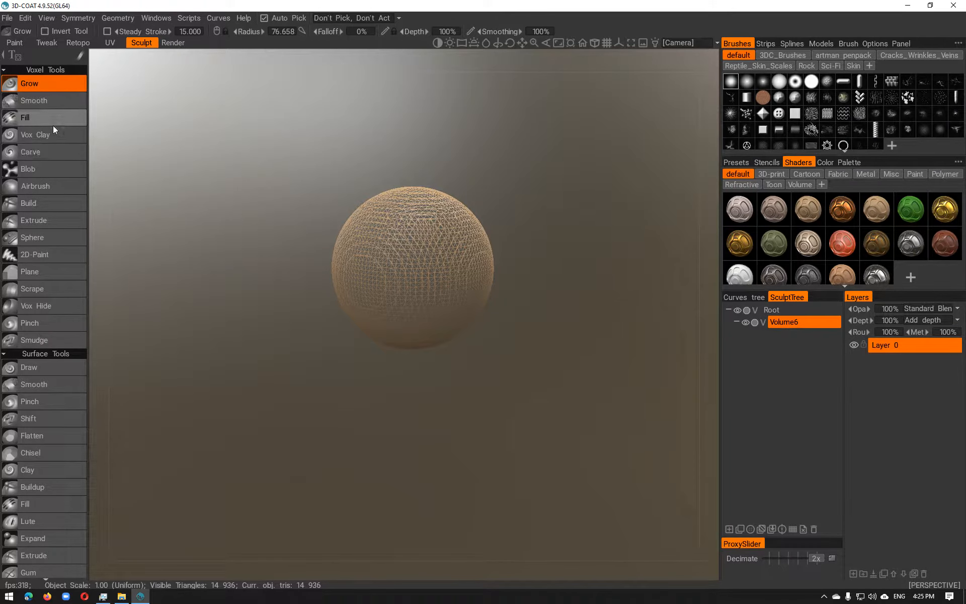
Look through the available sculpting tools, from the Voxel Tools group down to the Objects group
{"action": "scroll", "coordinate": [39, 156], "scroll_direction": "down", "scroll_amount": 10}
{"action": "scroll", "coordinate": [57, 321], "scroll_direction": "down", "scroll_amount": 12}
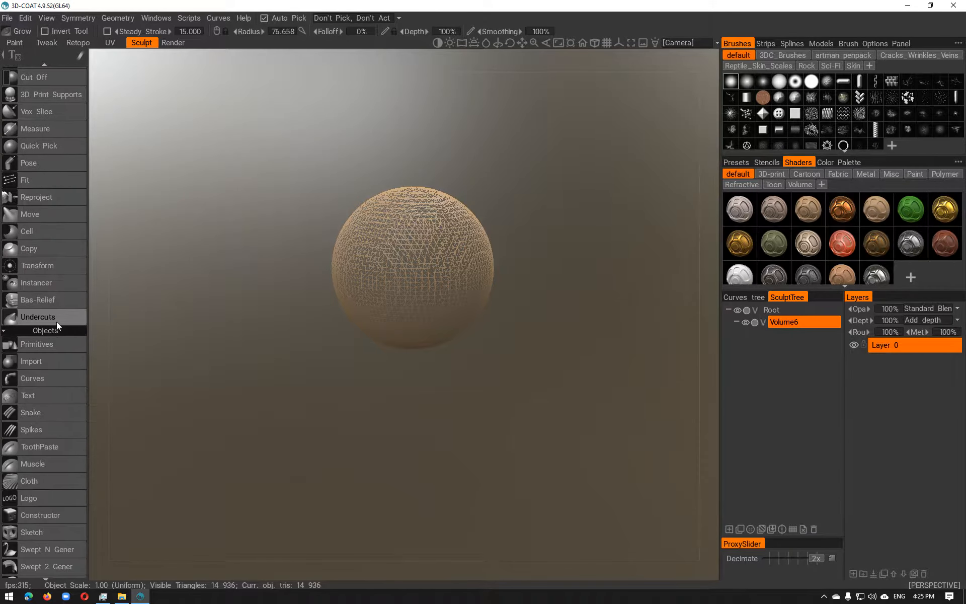
{"action": "scroll", "coordinate": [50, 482], "scroll_direction": "up", "scroll_amount": 12}
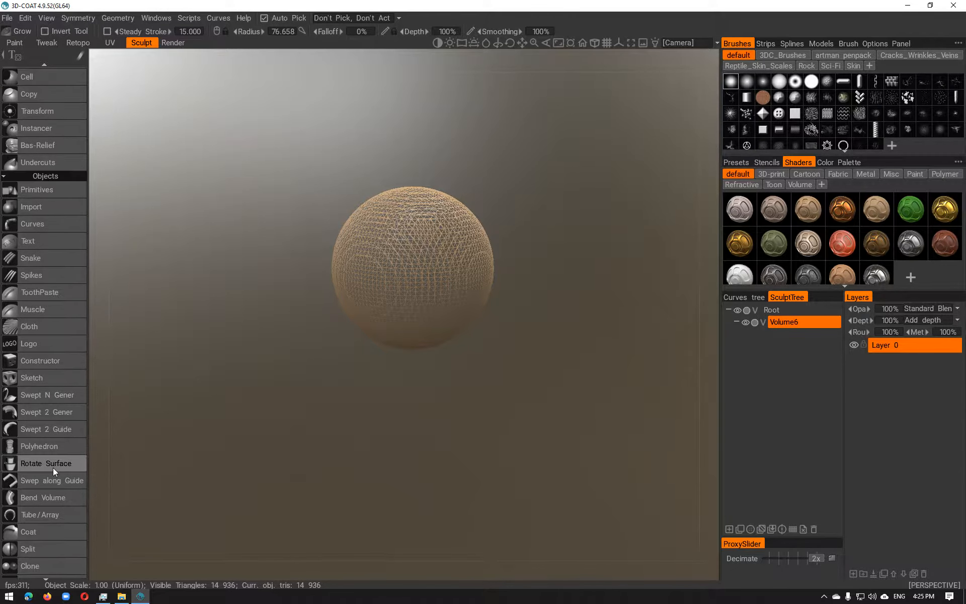
{"action": "scroll", "coordinate": [55, 438], "scroll_direction": "up", "scroll_amount": 5}
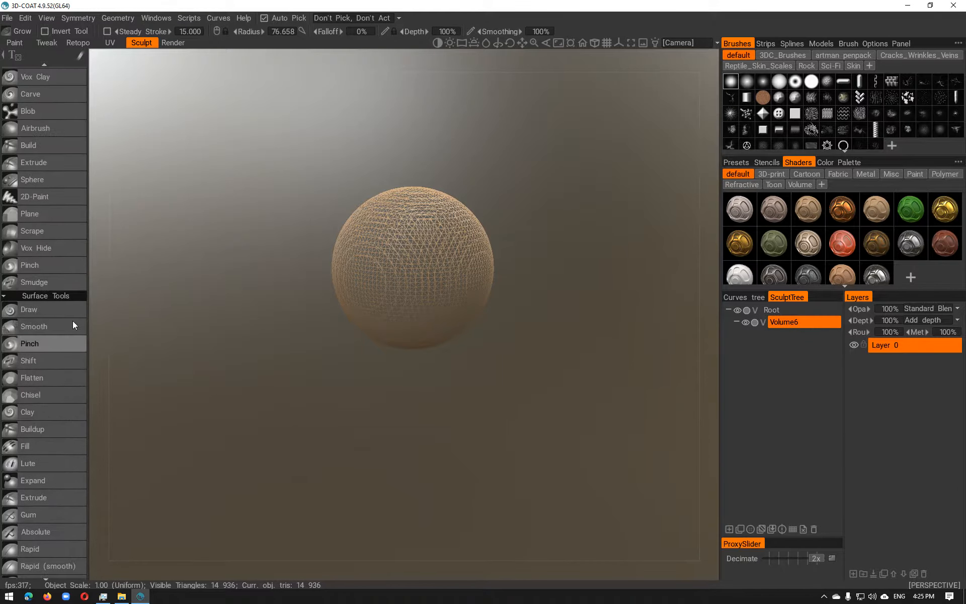
Clear the QuickAccess slots of the floating tool palette by removing Move, Pinch, Fill, Muscle and Curves
{"action": "key", "text": "space"}
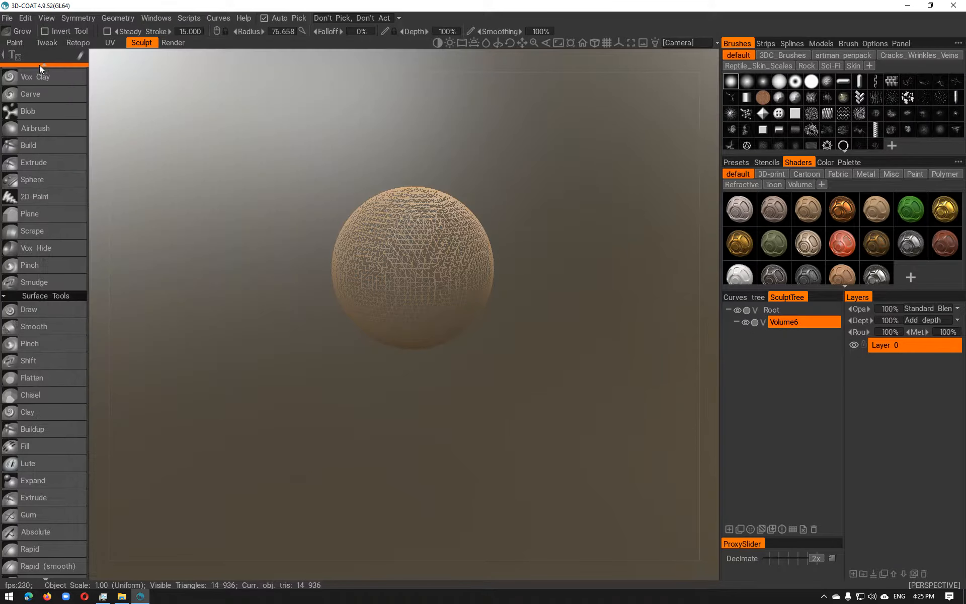
{"action": "key", "text": "space"}
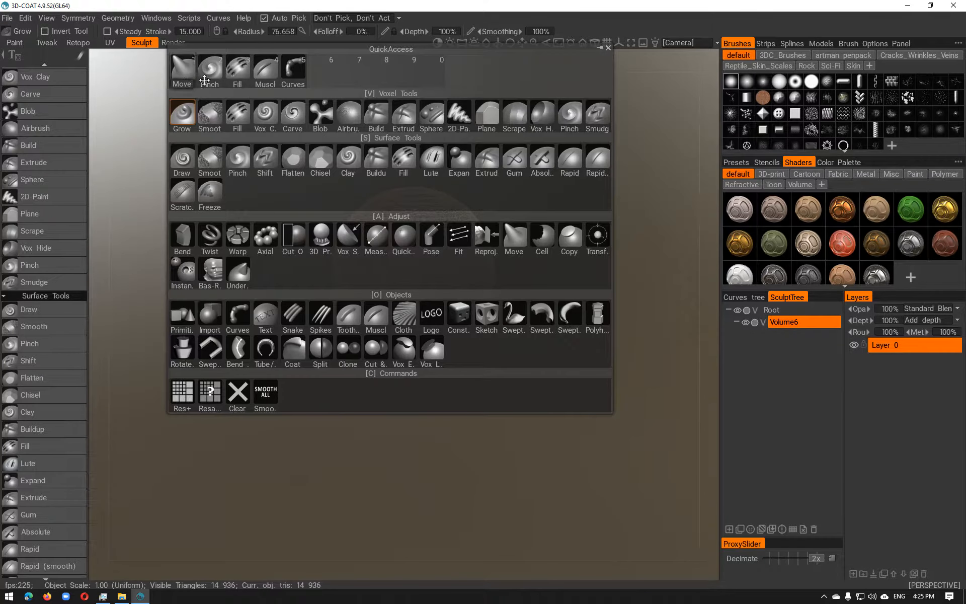
{"action": "key", "text": "space"}
{"action": "key", "text": "space"}
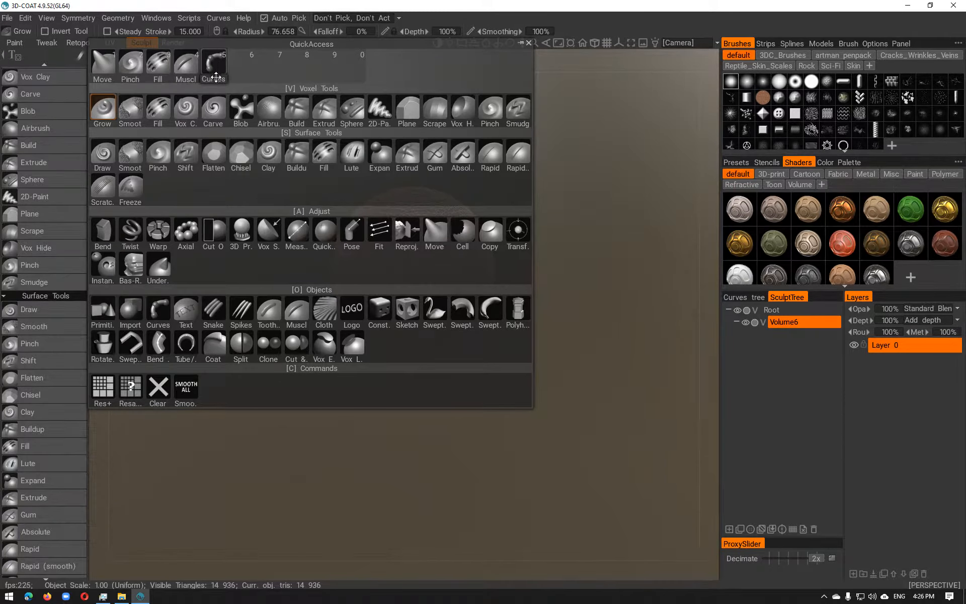
{"action": "left_click_drag", "start_coordinate": [224, 68], "coordinate": [486, 75]}
{"action": "left_click_drag", "start_coordinate": [186, 64], "coordinate": [450, 75]}
{"action": "left_click_drag", "start_coordinate": [131, 74], "coordinate": [466, 77]}
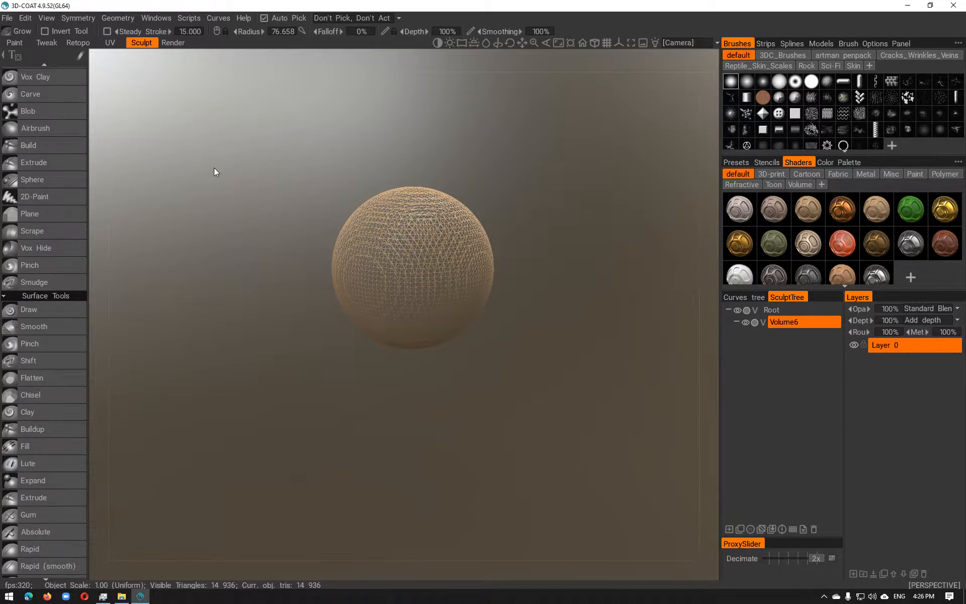
Bring up and dismiss the floating tool palette over different parts of the workspace
{"action": "key", "text": "space"}
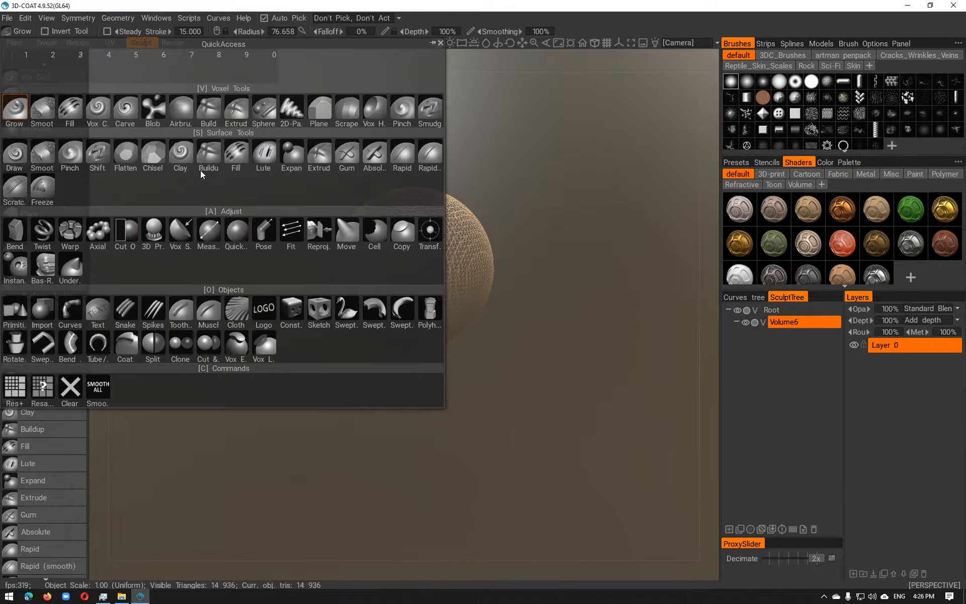
{"action": "key", "text": "space"}
{"action": "key", "text": "space"}
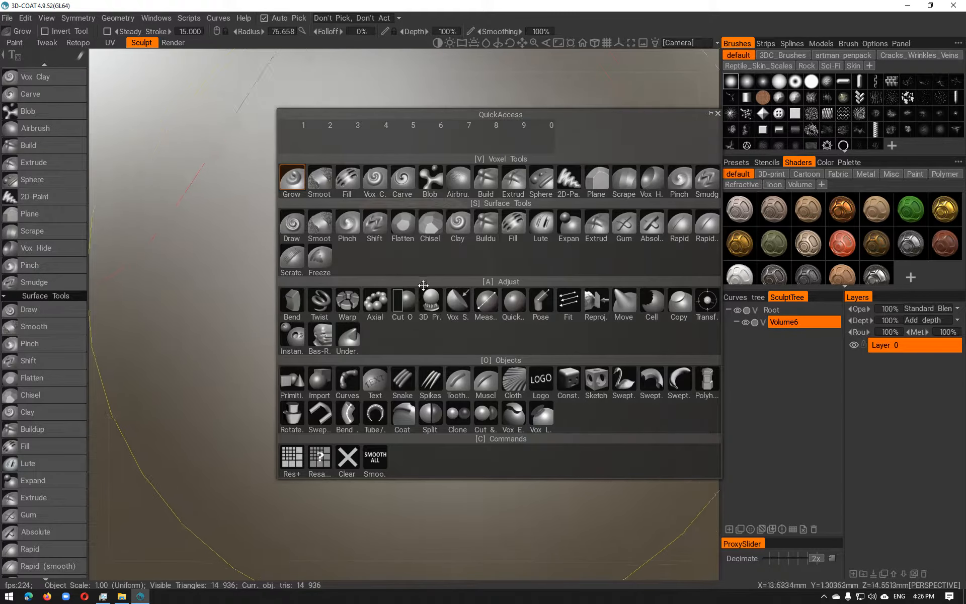
{"action": "key", "text": "space"}
{"action": "key", "text": "space"}
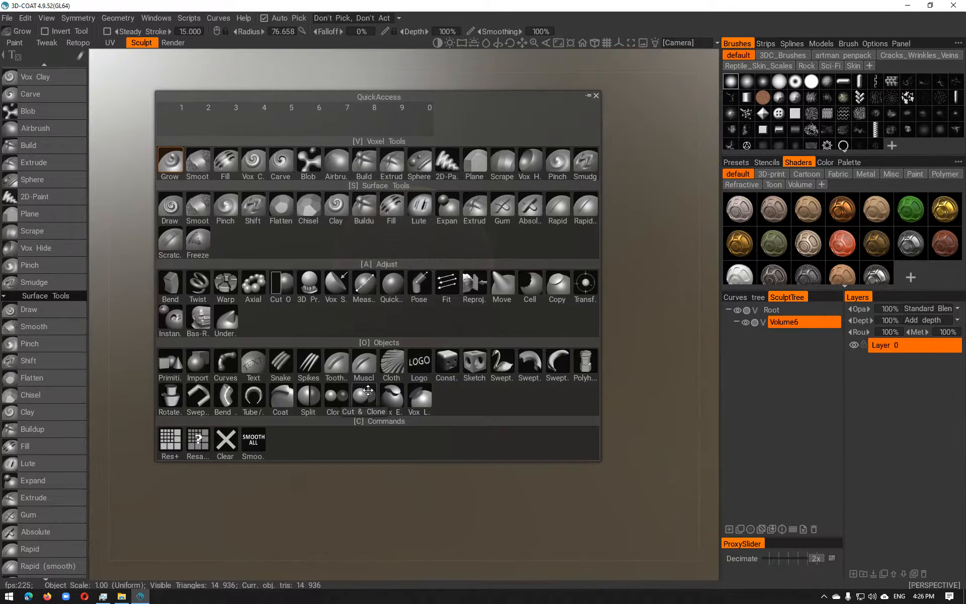
{"action": "key", "text": "space"}
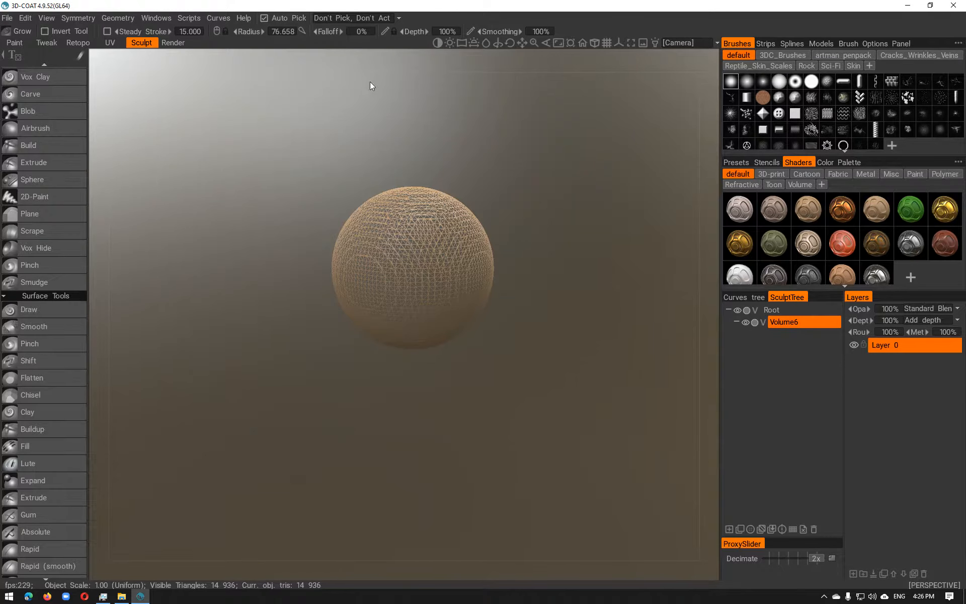
Assign the Move tool from the Adjust group to QuickAccess slot 1
{"action": "key", "text": "space"}
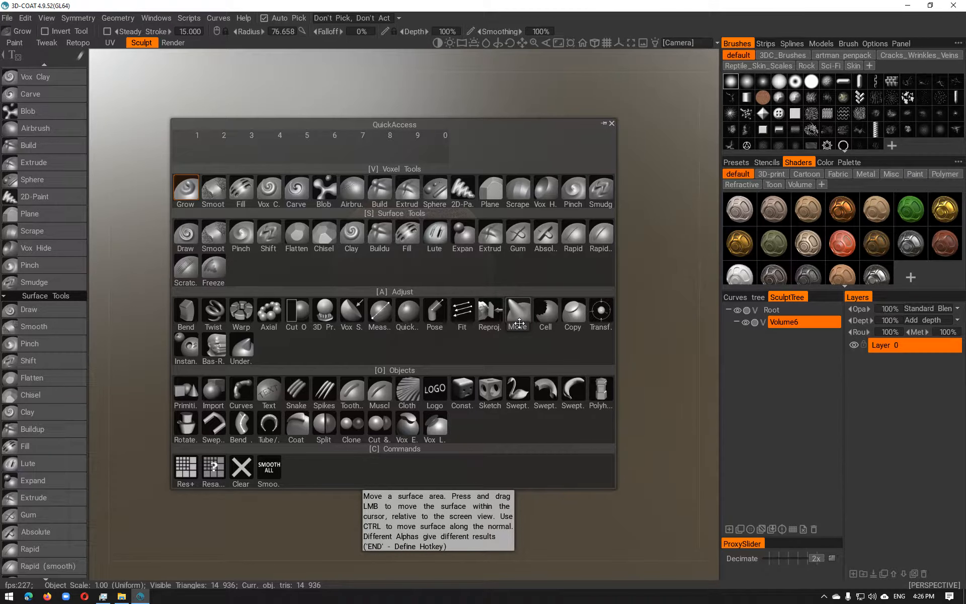
{"action": "left_click_drag", "start_coordinate": [519, 322], "coordinate": [188, 160]}
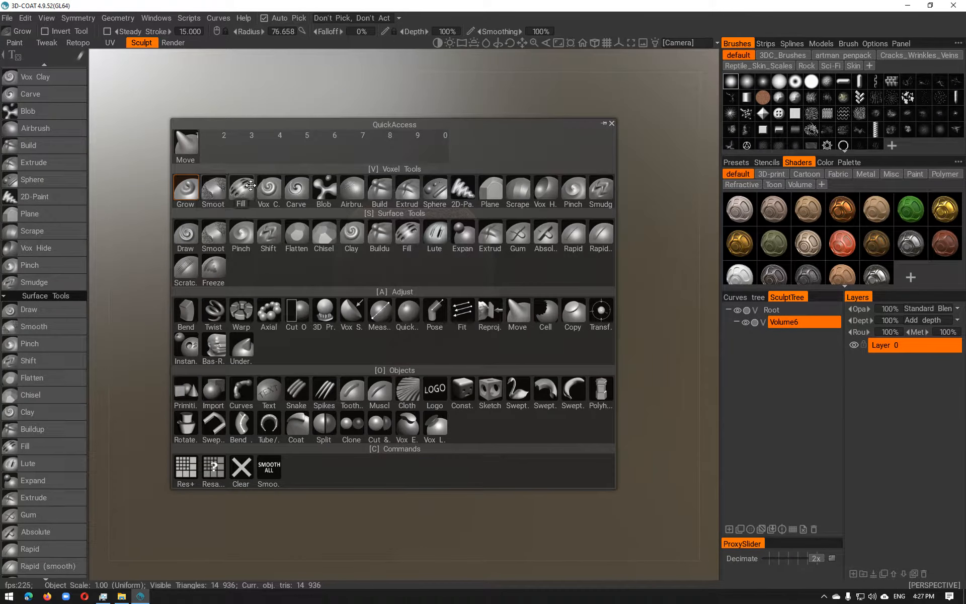
{"action": "left_click_drag", "start_coordinate": [248, 194], "coordinate": [245, 192]}
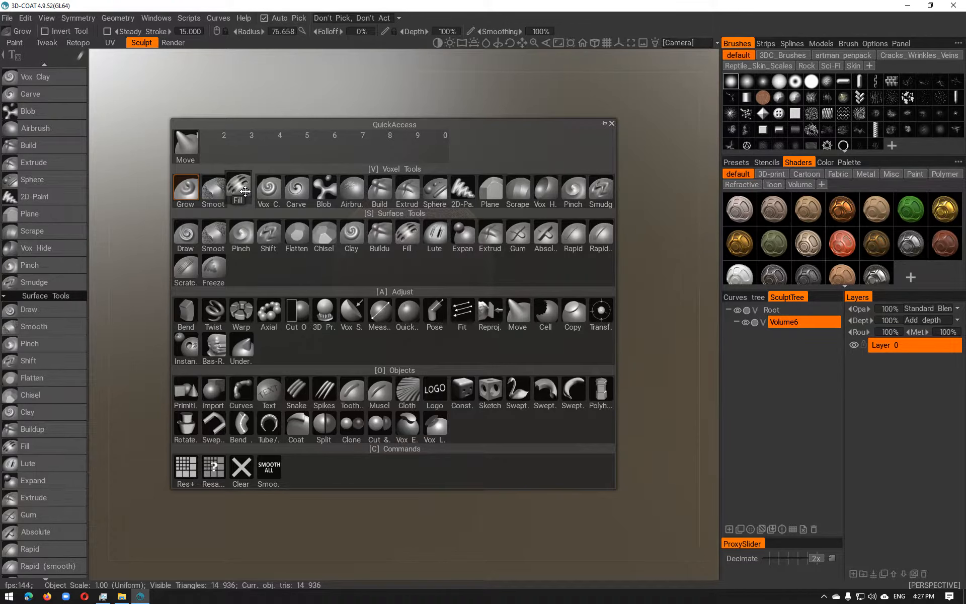
{"action": "left_click_drag", "start_coordinate": [246, 192], "coordinate": [246, 193]}
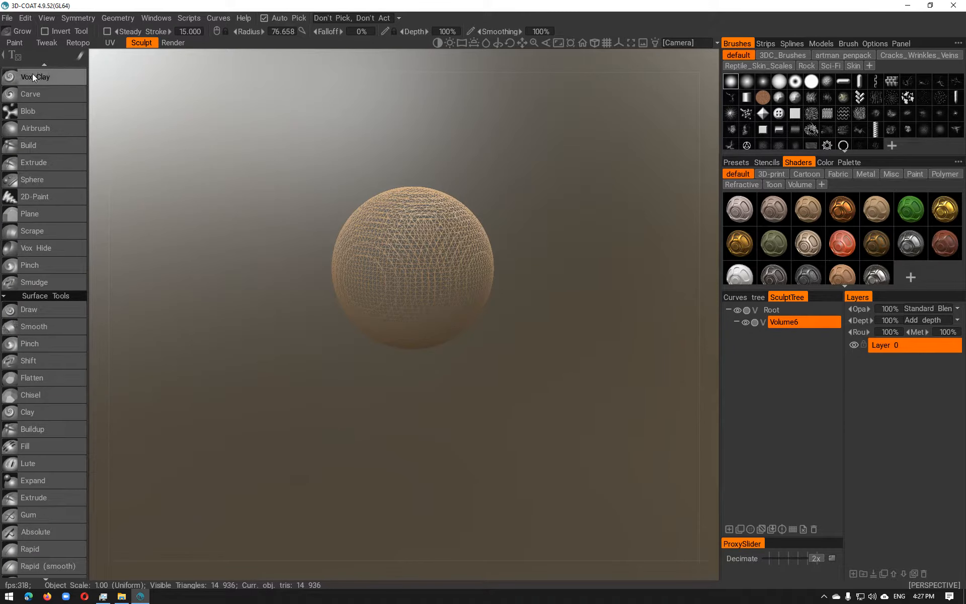
Look over the Voxel Tools and Surface Tools groups in the sculpting tool list
{"action": "scroll", "coordinate": [32, 73], "scroll_direction": "up", "scroll_amount": 3}
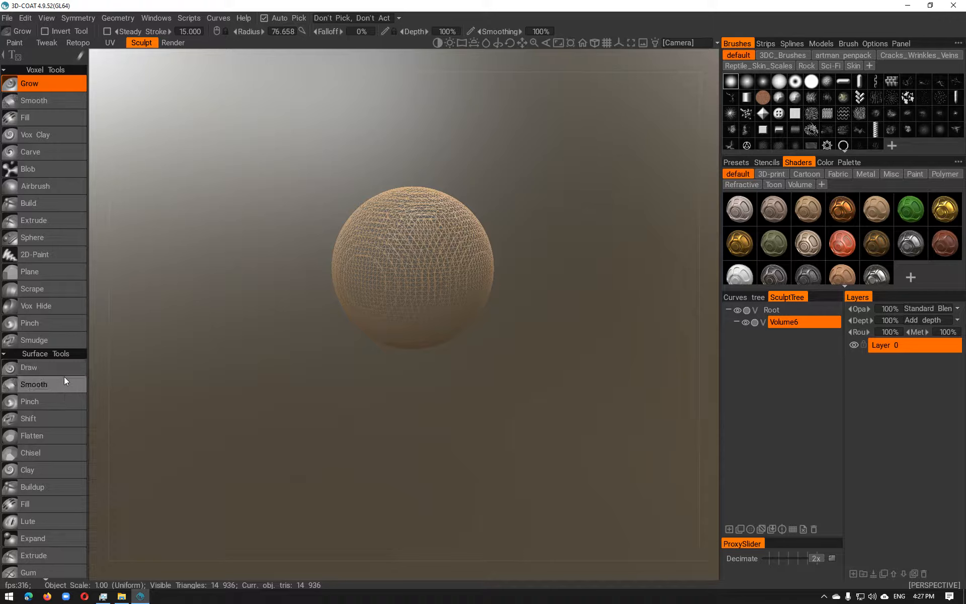
{"action": "scroll", "coordinate": [65, 372], "scroll_direction": "down", "scroll_amount": 5}
{"action": "scroll", "coordinate": [59, 378], "scroll_direction": "up", "scroll_amount": 5}
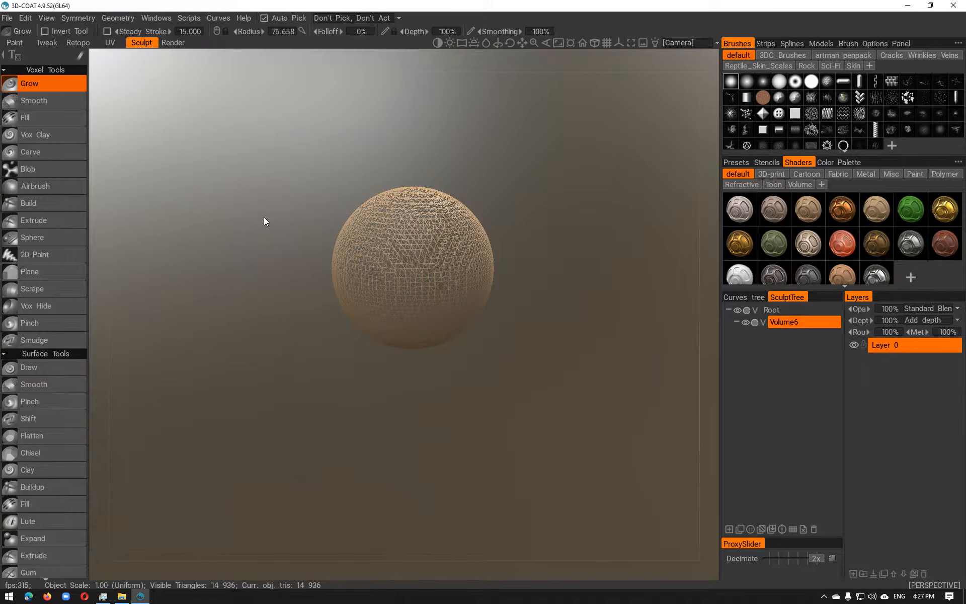
Assign the voxel Fill tool, the surface Pinch tool and the voxel Build tool to QuickAccess slots 2, 3 and 4
{"action": "key", "text": "space"}
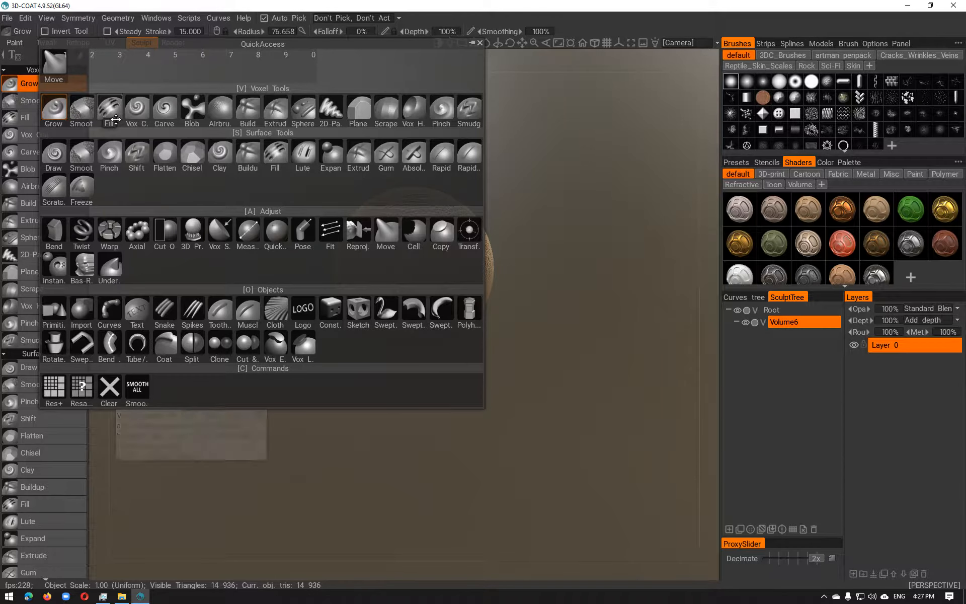
{"action": "left_click_drag", "start_coordinate": [117, 120], "coordinate": [317, 72]}
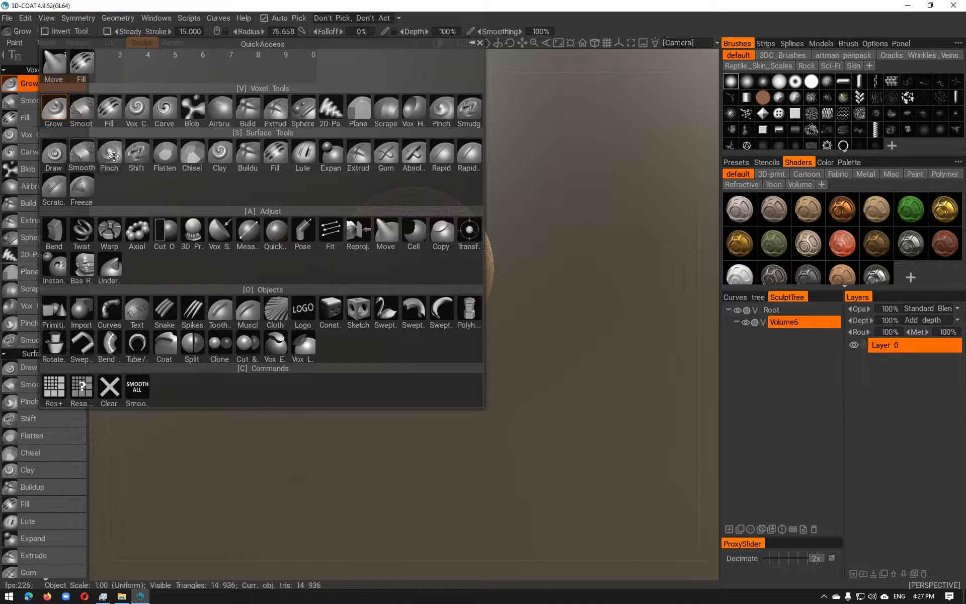
{"action": "left_click_drag", "start_coordinate": [108, 152], "coordinate": [116, 73]}
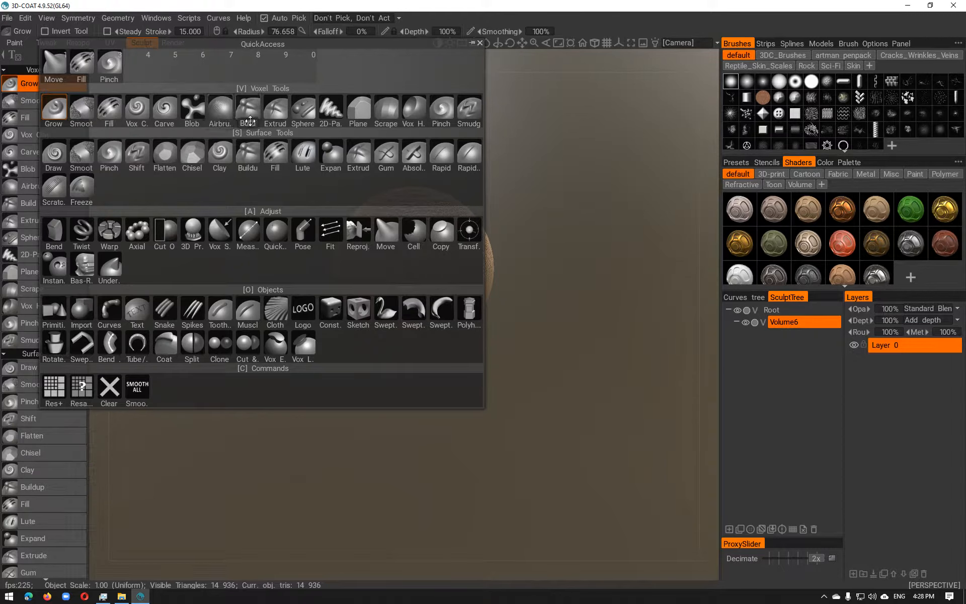
{"action": "left_click_drag", "start_coordinate": [250, 118], "coordinate": [170, 88]}
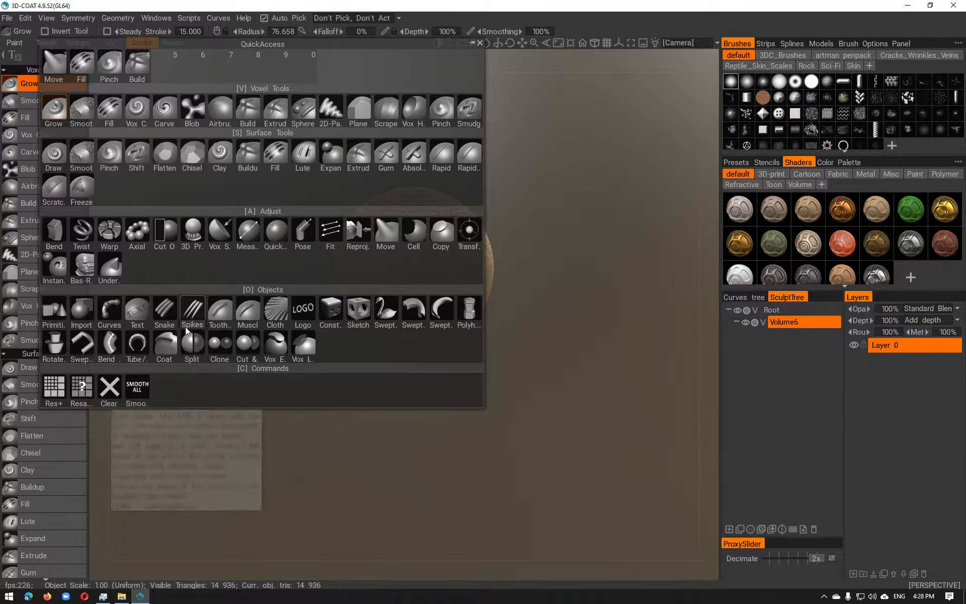
Assign the Muscle and Curves object tools to QuickAccess slots 5 and 6, and activate the Move tool from slot 1
{"action": "left_click_drag", "start_coordinate": [253, 318], "coordinate": [170, 74]}
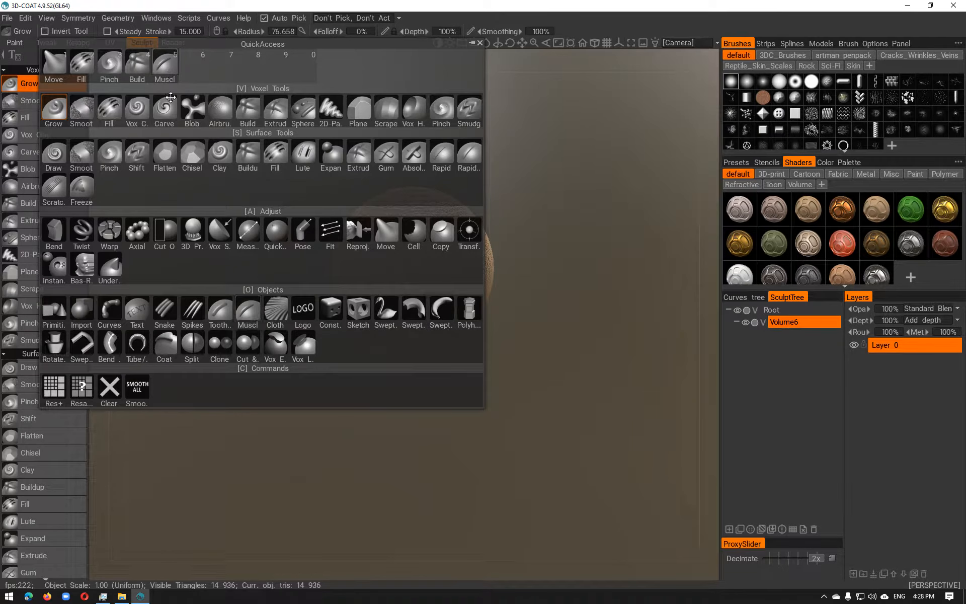
{"action": "left_click_drag", "start_coordinate": [114, 317], "coordinate": [201, 71]}
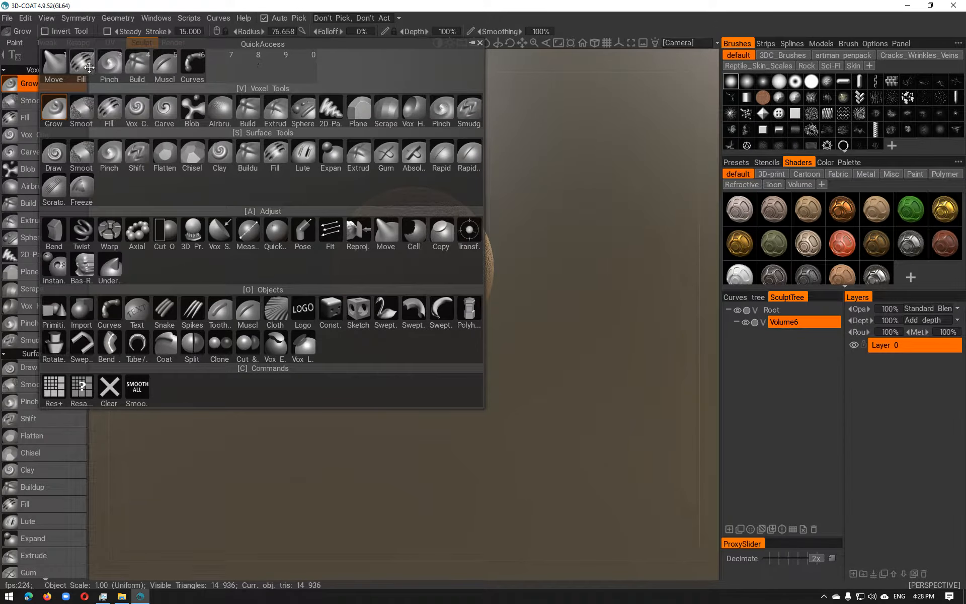
{"action": "key", "text": "space"}
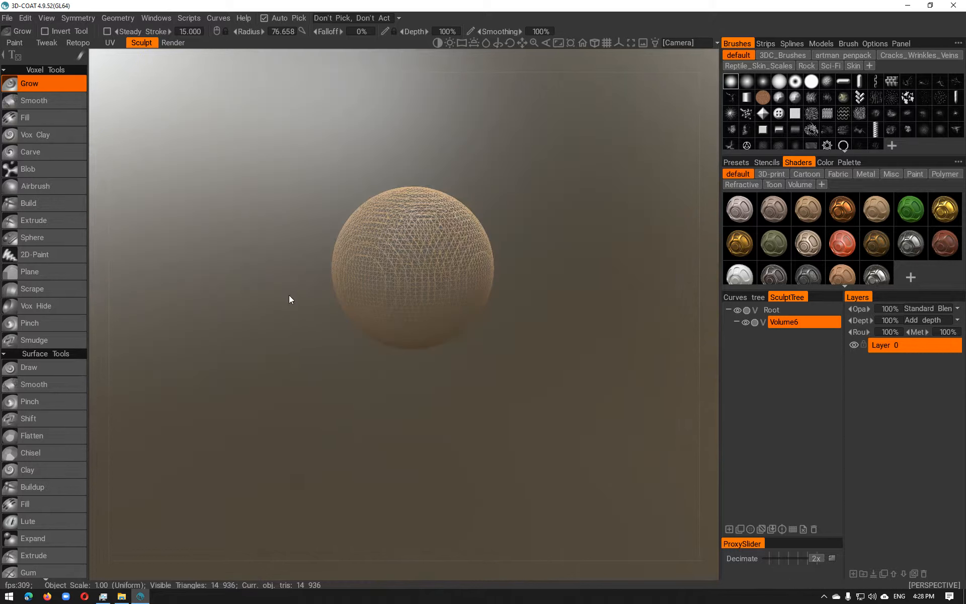
{"action": "key", "text": "space"}
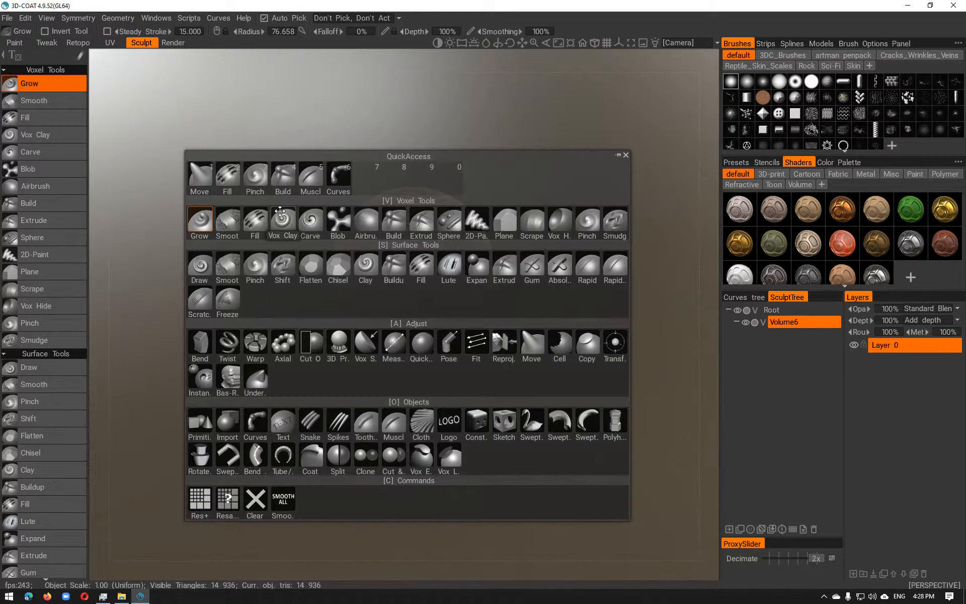
{"action": "left_click", "coordinate": [201, 179]}
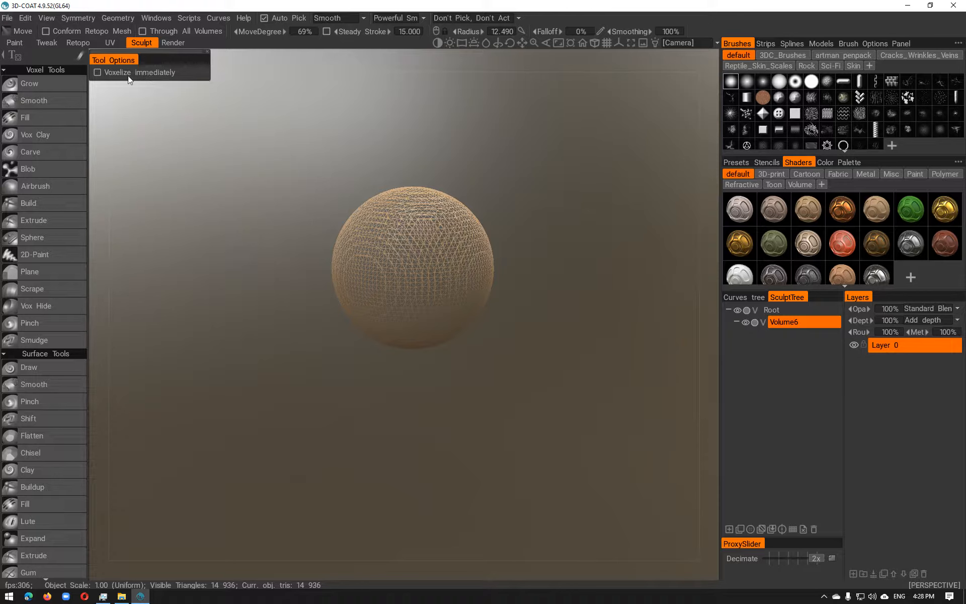
Try out the Move tool by pulling several long strands down from the underside of the sphere on different sides
{"action": "scroll", "coordinate": [369, 381], "scroll_direction": "up", "scroll_amount": 2}
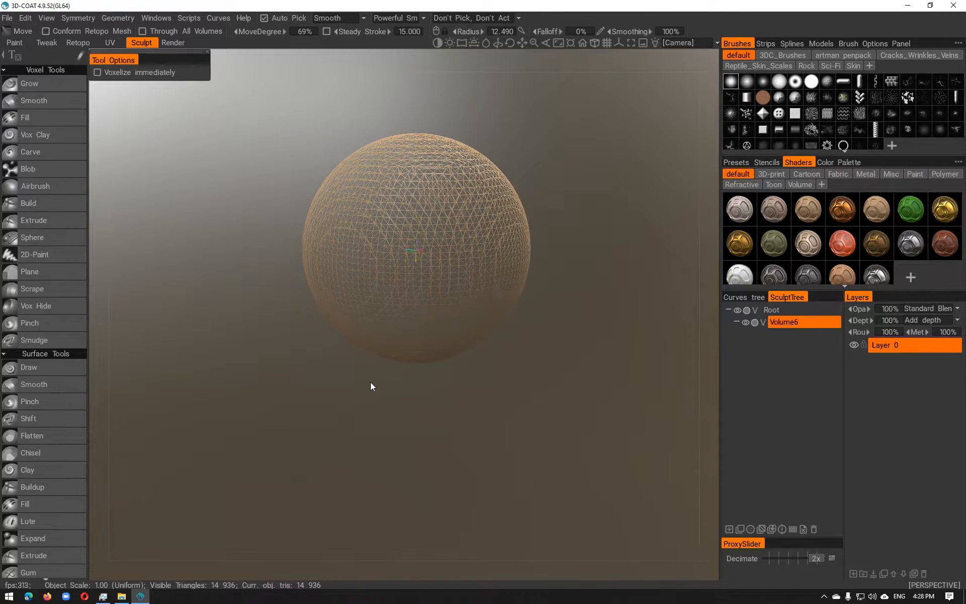
{"action": "left_click_drag", "start_coordinate": [381, 323], "coordinate": [331, 508]}
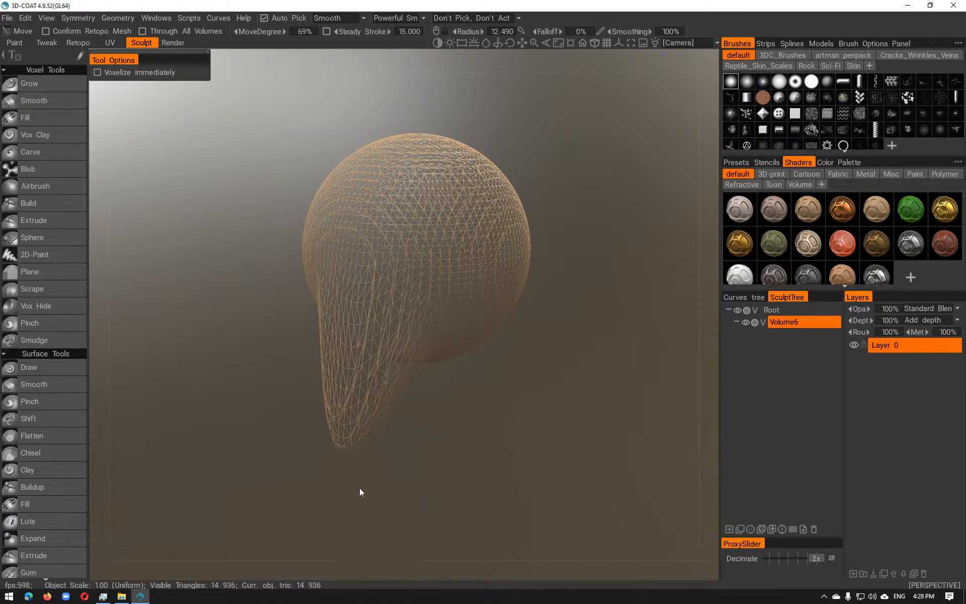
{"action": "mouse_move", "coordinate": [499, 419]}
{"action": "left_mouse_down"}
{"action": "mouse_move", "coordinate": [454, 409]}
{"action": "mouse_move", "coordinate": [415, 383]}
{"action": "left_mouse_up"}
{"action": "left_click_drag", "start_coordinate": [327, 394], "coordinate": [333, 479]}
{"action": "mouse_move", "coordinate": [447, 432]}
{"action": "left_mouse_down"}
{"action": "mouse_move", "coordinate": [442, 503]}
{"action": "mouse_move", "coordinate": [455, 586]}
{"action": "mouse_move", "coordinate": [515, 439]}
{"action": "mouse_move", "coordinate": [457, 479]}
{"action": "left_mouse_up"}
{"action": "left_click_drag", "start_coordinate": [535, 450], "coordinate": [392, 440], "text": "alt"}
{"action": "left_click_drag", "start_coordinate": [421, 356], "coordinate": [440, 561]}
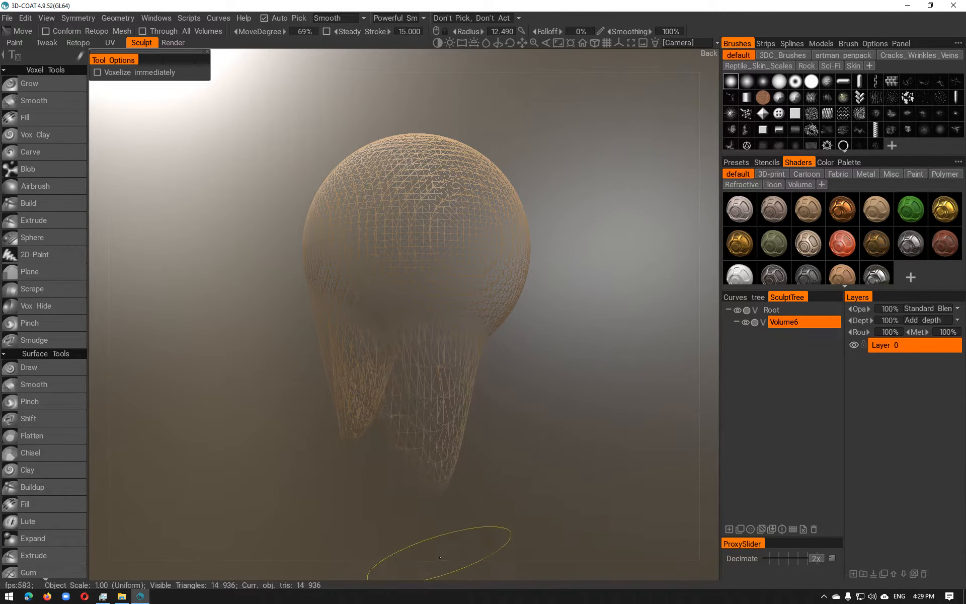
{"action": "left_click_drag", "start_coordinate": [423, 396], "coordinate": [441, 541]}
{"action": "mouse_move", "coordinate": [439, 420]}
{"action": "left_mouse_down"}
{"action": "mouse_move", "coordinate": [458, 528]}
{"action": "mouse_move", "coordinate": [445, 527]}
{"action": "mouse_move", "coordinate": [438, 425]}
{"action": "mouse_move", "coordinate": [473, 514]}
{"action": "left_mouse_up"}
{"action": "mouse_move", "coordinate": [473, 371]}
{"action": "left_mouse_down", "text": "alt"}
{"action": "mouse_move", "coordinate": [524, 397]}
{"action": "mouse_move", "coordinate": [588, 376]}
{"action": "mouse_move", "coordinate": [571, 379]}
{"action": "left_mouse_up", "text": "alt"}
Undo all the Move strokes to restore the plain sphere
{"action": "key", "text": "ctrl+z"}
{"action": "key", "text": "ctrl+z"}
{"action": "key", "text": "ctrl+z"}
{"action": "key", "text": "ctrl+z"}
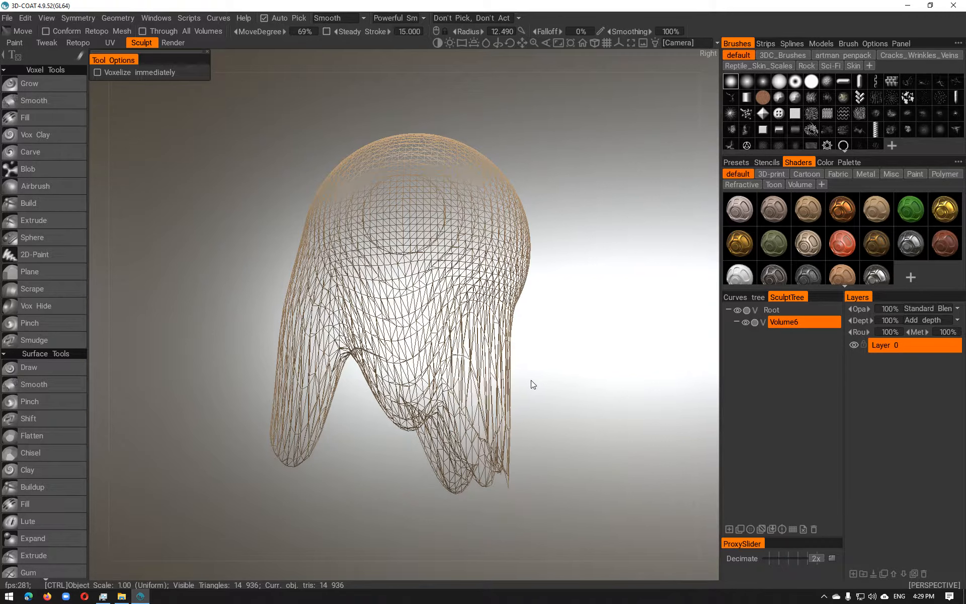
{"action": "key", "text": "ctrl+z"}
{"action": "key", "text": "ctrl+z"}
{"action": "key", "text": "ctrl+z"}
{"action": "key", "text": "ctrl+z"}
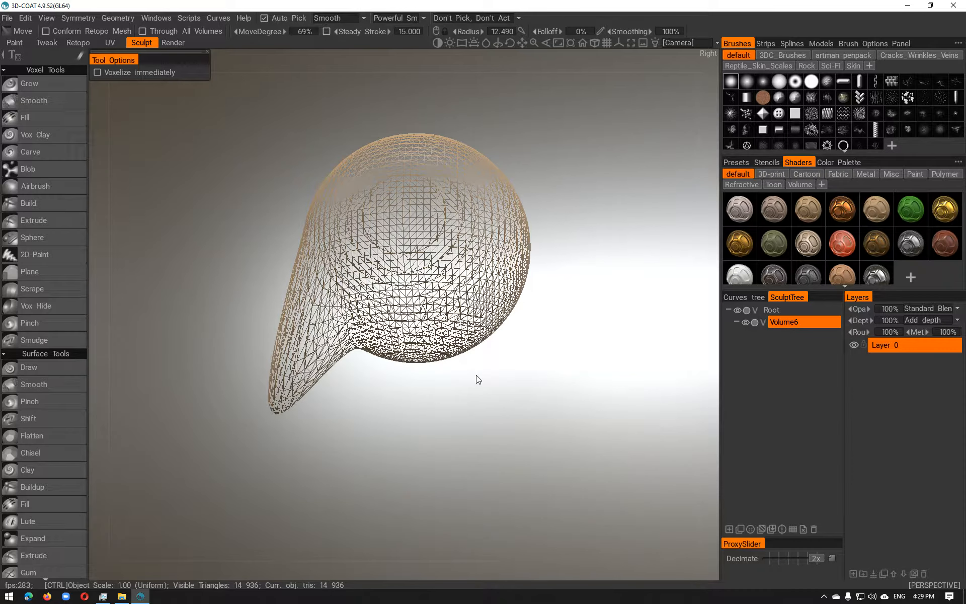
Turn on mirror symmetry across the X axis
{"action": "key", "text": "s"}
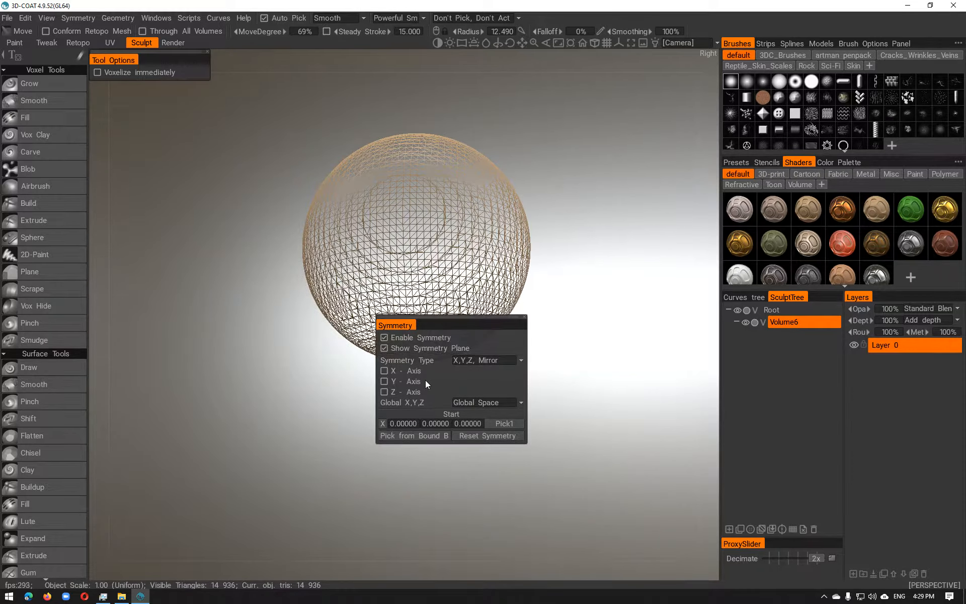
{"action": "left_click", "coordinate": [385, 373]}
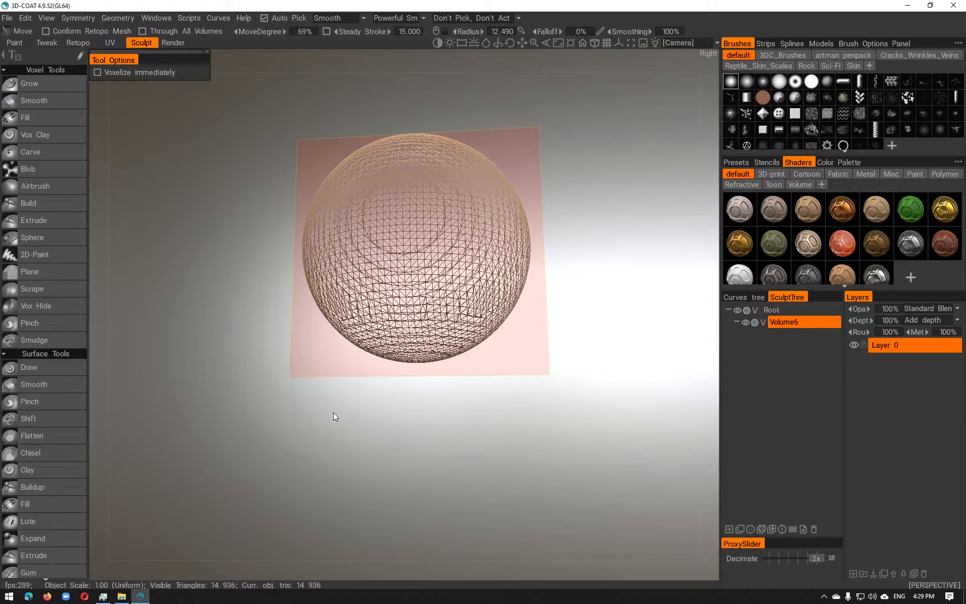
{"action": "mouse_move", "coordinate": [351, 419]}
{"action": "left_mouse_down"}
{"action": "mouse_move", "coordinate": [439, 434]}
{"action": "mouse_move", "coordinate": [363, 368]}
{"action": "left_mouse_up"}
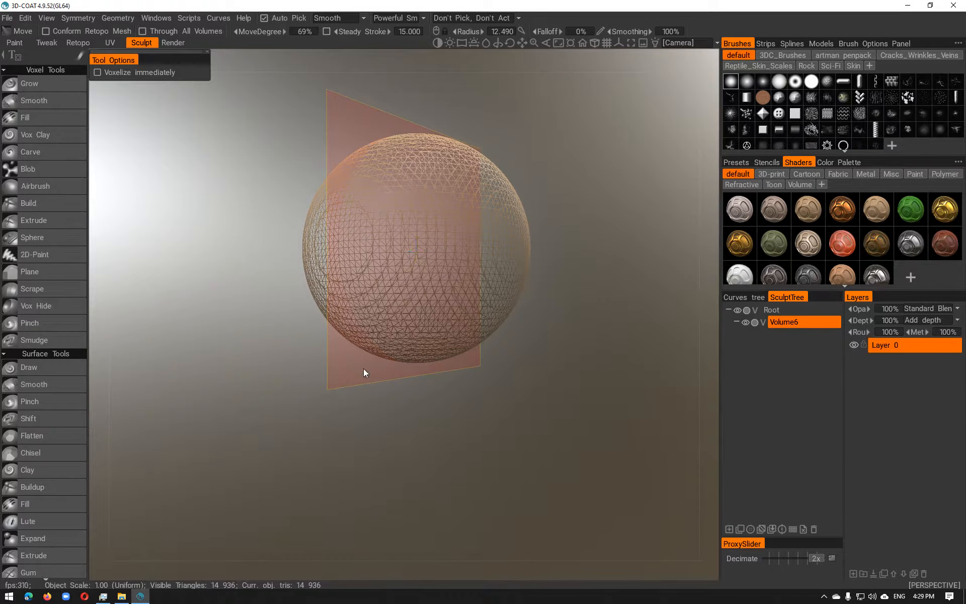
Pull a chin down from the sphere and narrow its sides using a Move radius of about 21.85, and reduce the radius to about 8.69
{"action": "right_click_drag", "start_coordinate": [375, 324], "coordinate": [435, 309]}
{"action": "mouse_move", "coordinate": [354, 315]}
{"action": "left_mouse_down"}
{"action": "mouse_move", "coordinate": [361, 396]}
{"action": "mouse_move", "coordinate": [366, 377]}
{"action": "left_mouse_up"}
{"action": "mouse_move", "coordinate": [392, 415]}
{"action": "left_mouse_down", "text": "alt"}
{"action": "mouse_move", "coordinate": [539, 432]}
{"action": "mouse_move", "coordinate": [530, 432]}
{"action": "left_mouse_up", "text": "alt"}
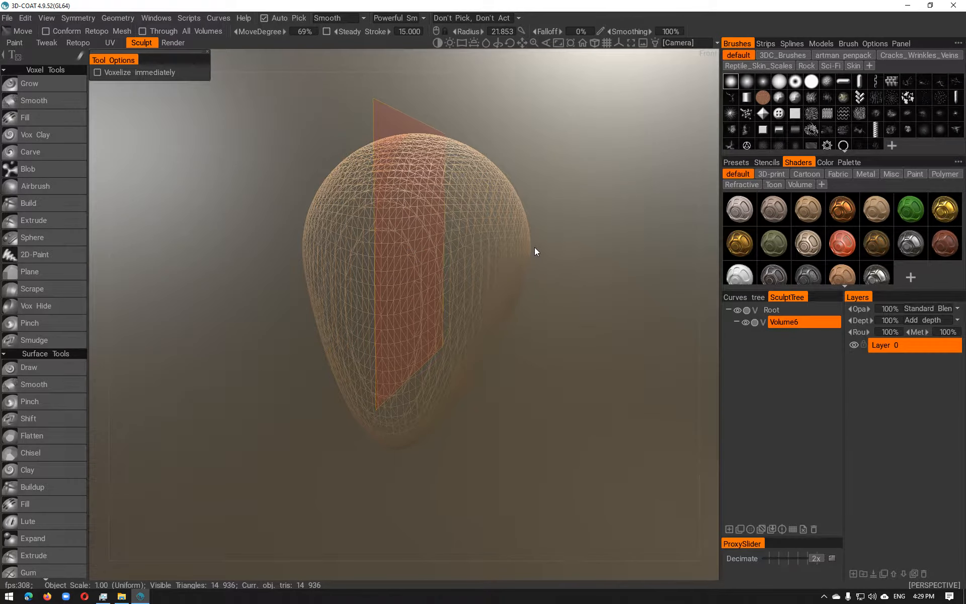
{"action": "left_click_drag", "start_coordinate": [523, 246], "coordinate": [493, 245]}
{"action": "mouse_move", "coordinate": [555, 414]}
{"action": "left_mouse_down", "text": "alt"}
{"action": "mouse_move", "coordinate": [415, 397]}
{"action": "mouse_move", "coordinate": [418, 384]}
{"action": "left_mouse_up", "text": "alt"}
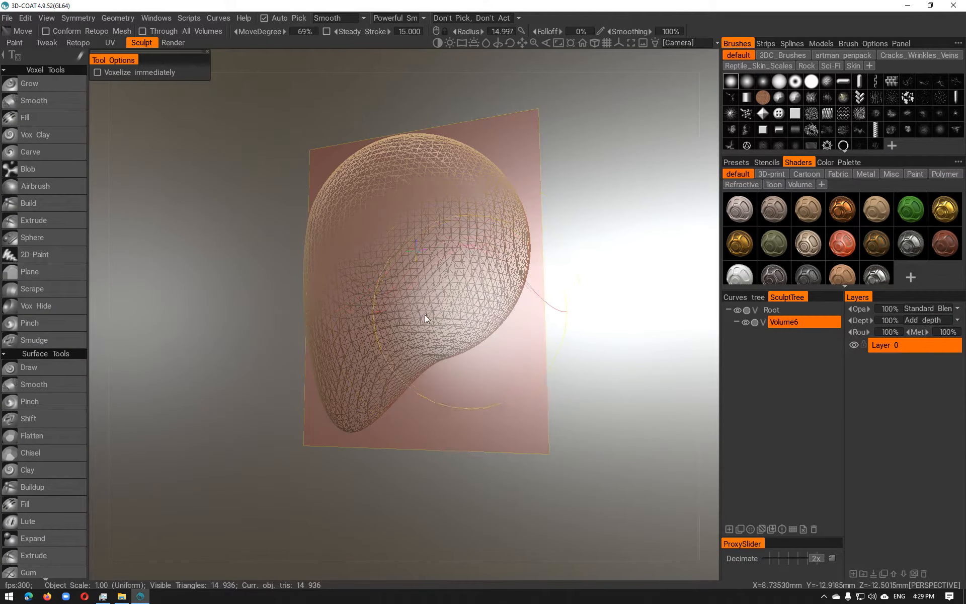
{"action": "right_click_drag", "start_coordinate": [424, 315], "coordinate": [385, 316]}
{"action": "mouse_move", "coordinate": [629, 366]}
{"action": "left_mouse_down", "text": "alt"}
{"action": "mouse_move", "coordinate": [516, 377]}
{"action": "mouse_move", "coordinate": [621, 386]}
{"action": "mouse_move", "coordinate": [584, 334]}
{"action": "mouse_move", "coordinate": [477, 317]}
{"action": "mouse_move", "coordinate": [524, 297]}
{"action": "mouse_move", "coordinate": [567, 306]}
{"action": "mouse_move", "coordinate": [506, 302]}
{"action": "left_mouse_up", "text": "alt"}
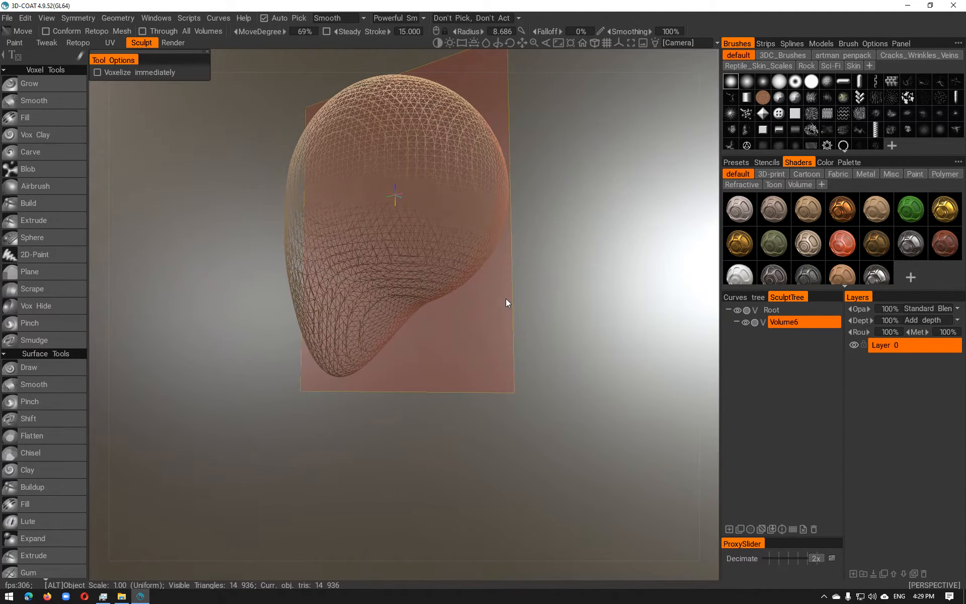
Try to pull a neck down from the rear underside of the head and spread its lower part sideways, and undo both pulls
{"action": "left_click_drag", "start_coordinate": [441, 276], "coordinate": [449, 353]}
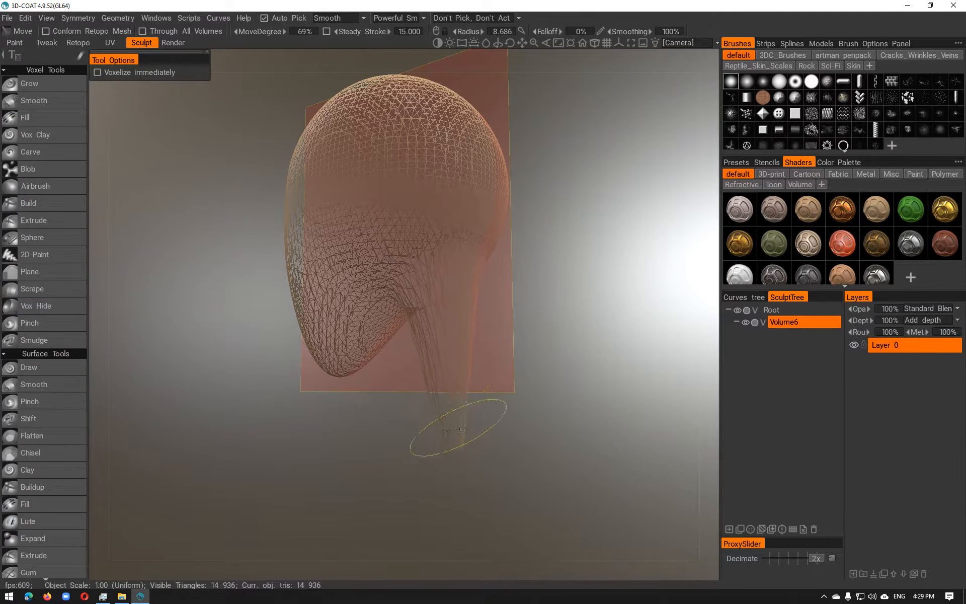
{"action": "mouse_move", "coordinate": [487, 462]}
{"action": "left_mouse_down", "text": "alt"}
{"action": "mouse_move", "coordinate": [403, 457]}
{"action": "mouse_move", "coordinate": [567, 439]}
{"action": "mouse_move", "coordinate": [559, 394]}
{"action": "mouse_move", "coordinate": [531, 406]}
{"action": "mouse_move", "coordinate": [482, 398]}
{"action": "left_mouse_up", "text": "alt"}
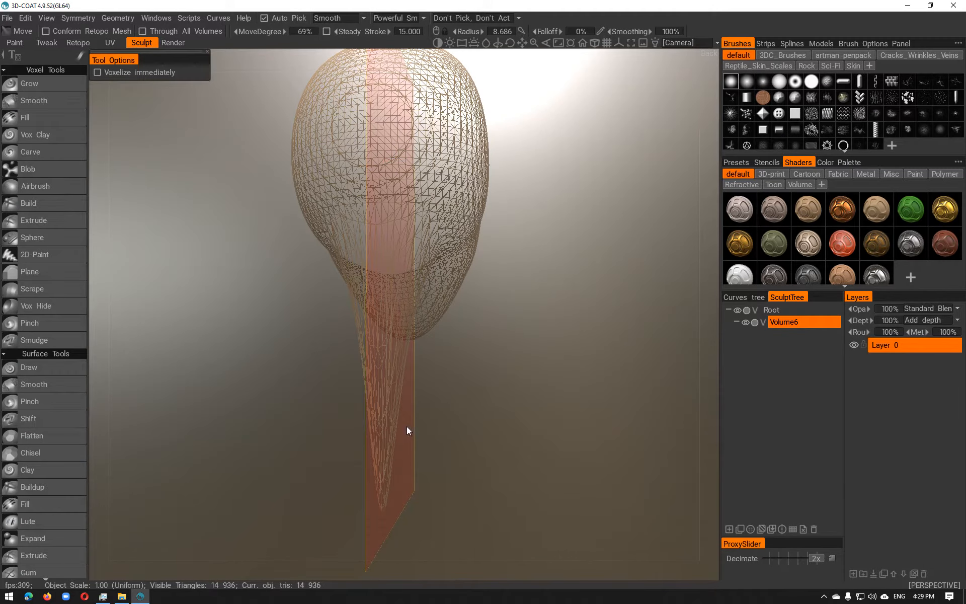
{"action": "mouse_move", "coordinate": [390, 423]}
{"action": "left_mouse_down"}
{"action": "mouse_move", "coordinate": [521, 442]}
{"action": "mouse_move", "coordinate": [727, 445]}
{"action": "left_mouse_up"}
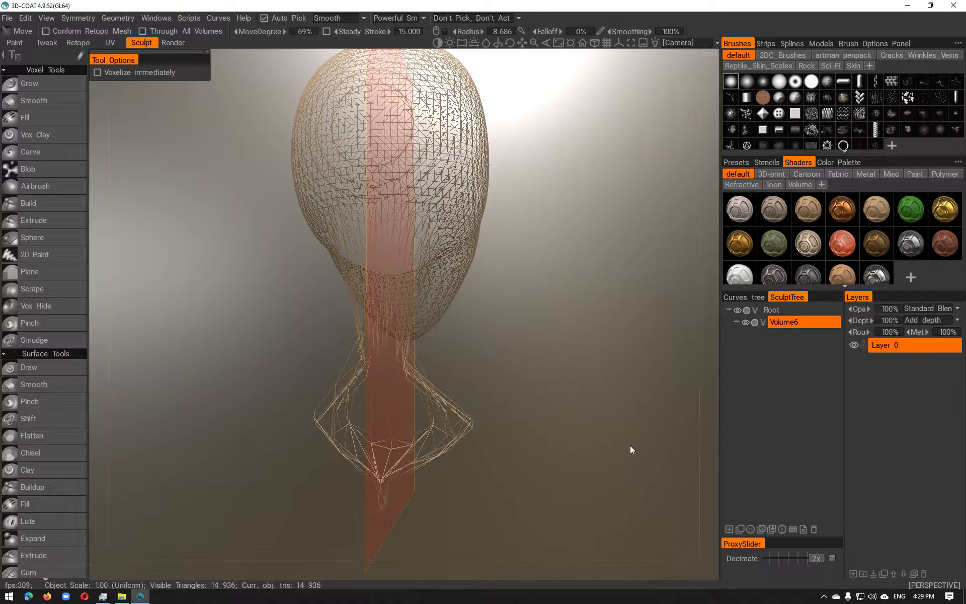
{"action": "mouse_move", "coordinate": [480, 436]}
{"action": "left_mouse_down", "text": "alt"}
{"action": "mouse_move", "coordinate": [657, 428]}
{"action": "mouse_move", "coordinate": [533, 415]}
{"action": "mouse_move", "coordinate": [476, 427]}
{"action": "left_mouse_up", "text": "alt"}
{"action": "left_click_drag", "start_coordinate": [600, 396], "coordinate": [551, 404], "text": "alt"}
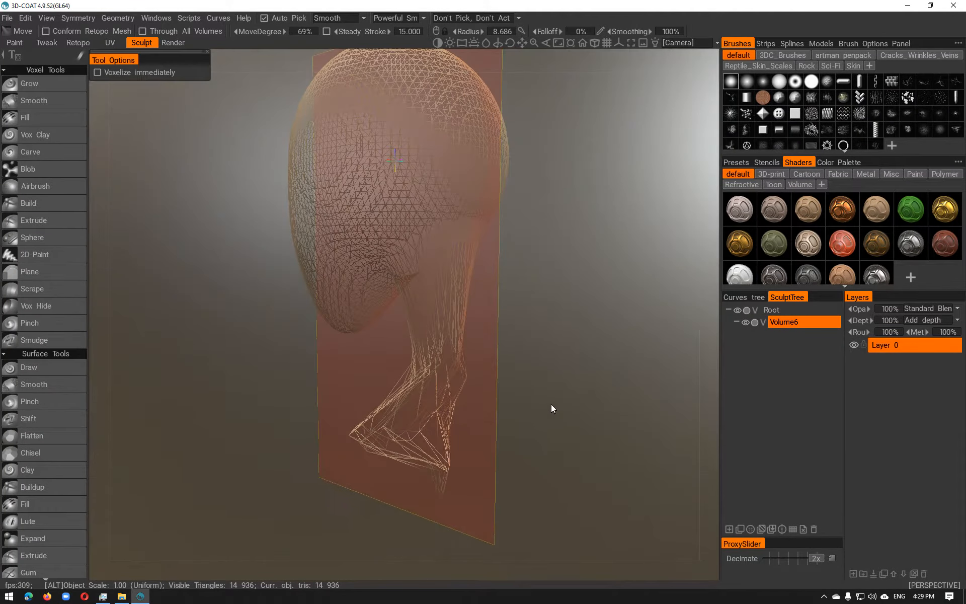
{"action": "key", "text": "ctrl+z"}
{"action": "key", "text": "ctrl+z"}
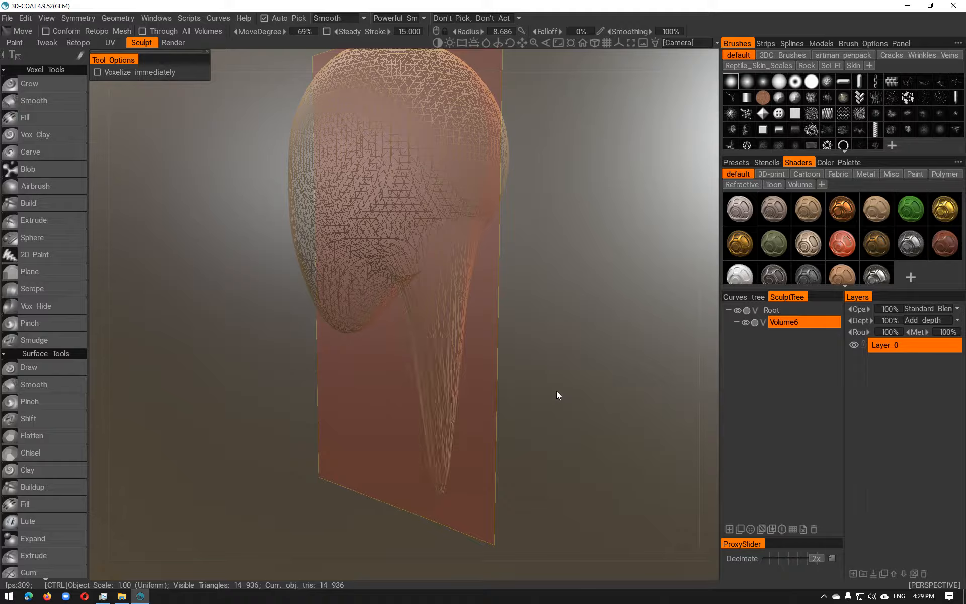
Enable the Move tool's Voxelize immediately option
{"action": "left_click_drag", "start_coordinate": [543, 384], "coordinate": [655, 376], "text": "alt"}
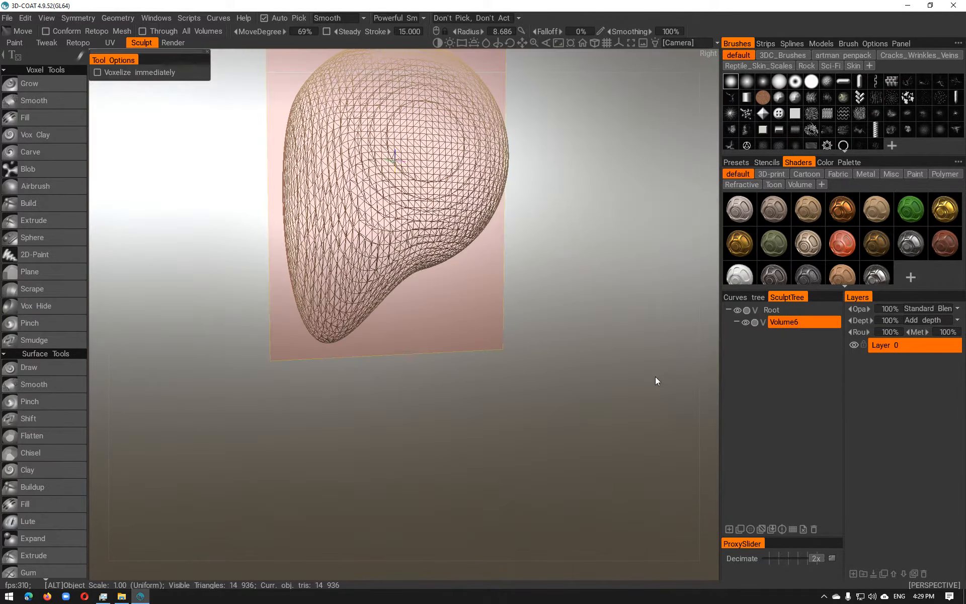
{"action": "left_click_drag", "start_coordinate": [595, 207], "coordinate": [582, 267], "text": "alt"}
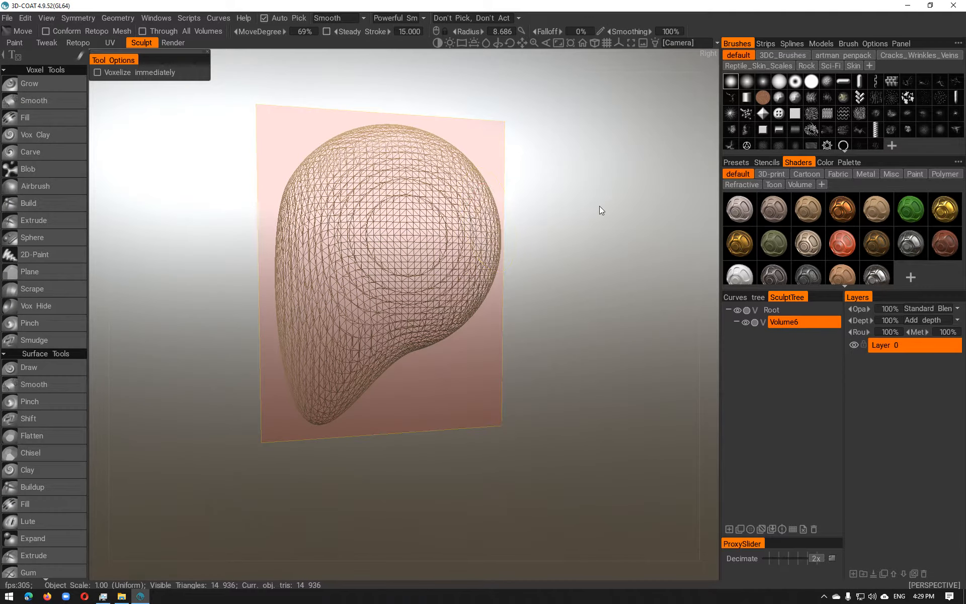
{"action": "left_click", "coordinate": [97, 72]}
{"action": "mouse_move", "coordinate": [554, 304]}
{"action": "left_mouse_down", "text": "alt"}
{"action": "mouse_move", "coordinate": [447, 301]}
{"action": "mouse_move", "coordinate": [544, 306]}
{"action": "mouse_move", "coordinate": [549, 285]}
{"action": "left_mouse_up", "text": "alt"}
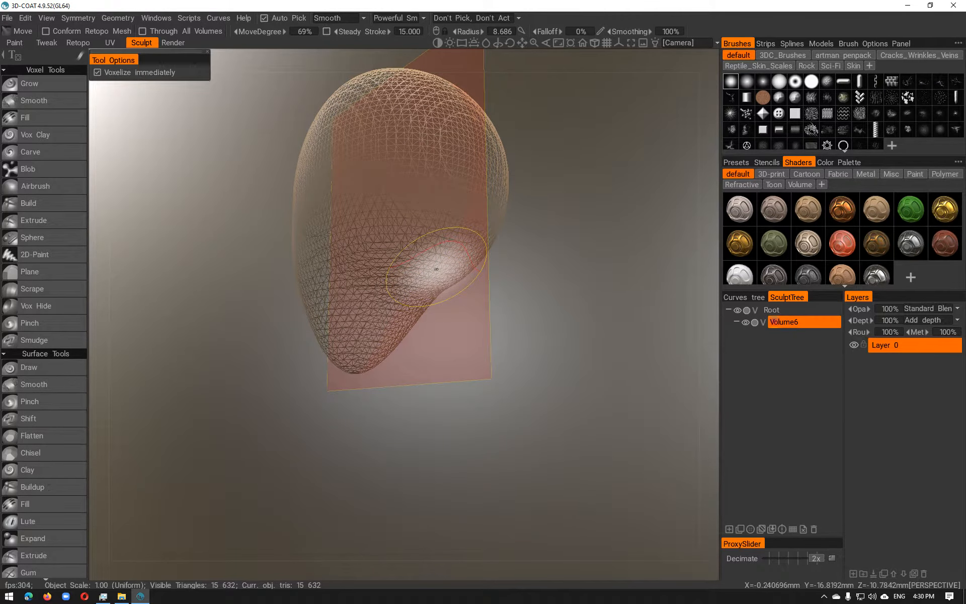
Pull a long neck down from the rear underside of the head, and enlarge the brush radius to about 12.98
{"action": "mouse_move", "coordinate": [436, 269]}
{"action": "left_mouse_down"}
{"action": "mouse_move", "coordinate": [444, 395]}
{"action": "mouse_move", "coordinate": [494, 478]}
{"action": "left_mouse_up"}
{"action": "left_click_drag", "start_coordinate": [516, 404], "coordinate": [585, 416], "text": "alt"}
{"action": "mouse_move", "coordinate": [470, 383]}
{"action": "left_mouse_down", "text": "alt"}
{"action": "mouse_move", "coordinate": [551, 372]}
{"action": "mouse_move", "coordinate": [348, 380]}
{"action": "mouse_move", "coordinate": [229, 363]}
{"action": "mouse_move", "coordinate": [328, 374]}
{"action": "mouse_move", "coordinate": [288, 365]}
{"action": "left_mouse_up", "text": "alt"}
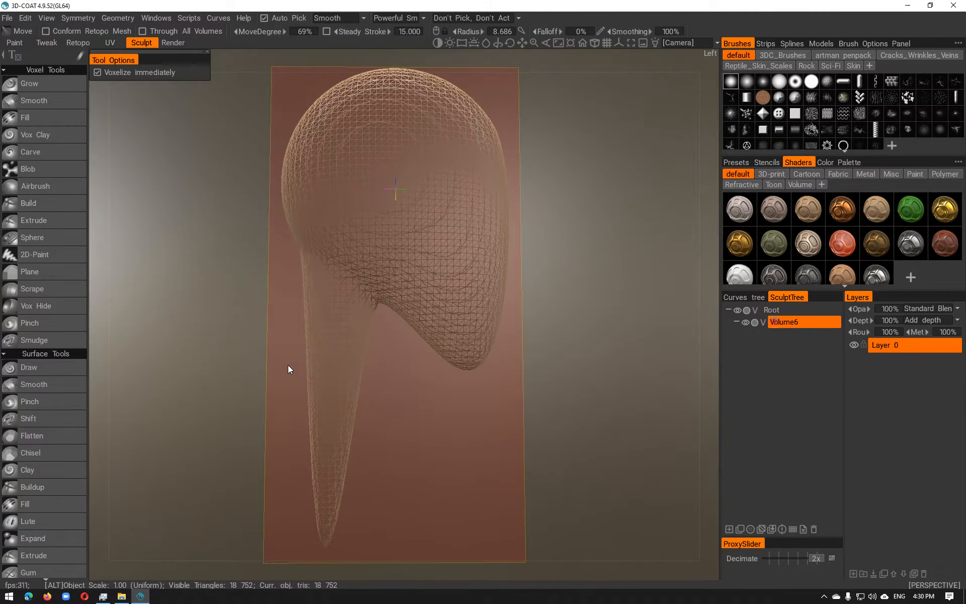
{"action": "mouse_move", "coordinate": [360, 340]}
{"action": "left_mouse_down"}
{"action": "mouse_move", "coordinate": [356, 367]}
{"action": "mouse_move", "coordinate": [367, 385]}
{"action": "left_mouse_up"}
{"action": "mouse_move", "coordinate": [557, 412]}
{"action": "left_mouse_down", "text": "alt"}
{"action": "mouse_move", "coordinate": [414, 409]}
{"action": "mouse_move", "coordinate": [493, 363]}
{"action": "mouse_move", "coordinate": [265, 360]}
{"action": "left_mouse_up", "text": "alt"}
{"action": "left_click_drag", "start_coordinate": [395, 429], "coordinate": [403, 425]}
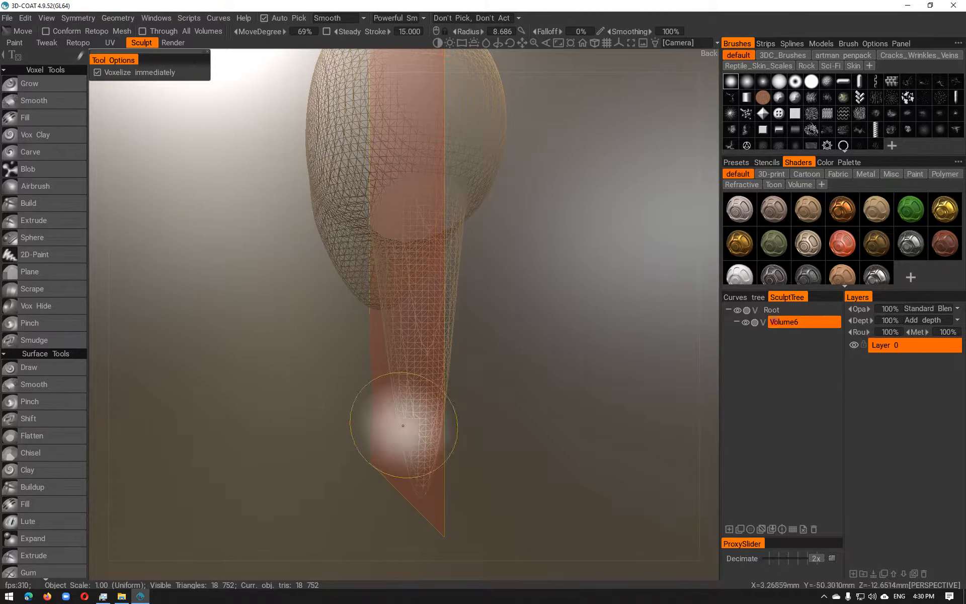
{"action": "right_click_drag", "start_coordinate": [404, 427], "coordinate": [431, 433]}
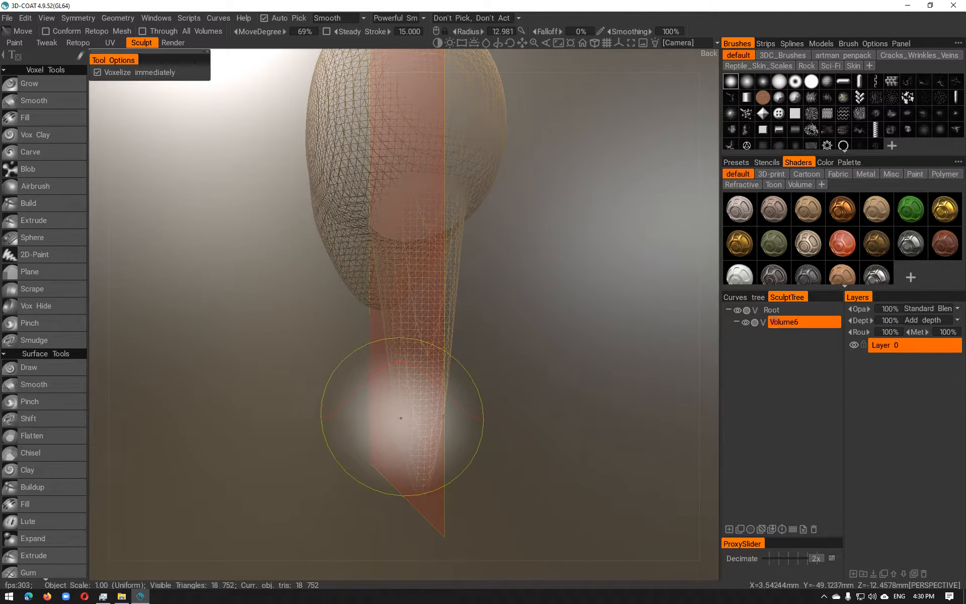
Try to pull the lower part of the neck out sideways, and undo the stroke
{"action": "mouse_move", "coordinate": [399, 416]}
{"action": "left_mouse_down"}
{"action": "mouse_move", "coordinate": [278, 449]}
{"action": "mouse_move", "coordinate": [357, 422]}
{"action": "left_mouse_up"}
{"action": "mouse_move", "coordinate": [302, 451]}
{"action": "left_mouse_down"}
{"action": "mouse_move", "coordinate": [436, 469]}
{"action": "mouse_move", "coordinate": [542, 436]}
{"action": "left_mouse_up"}
{"action": "key", "text": "ctrl+z"}
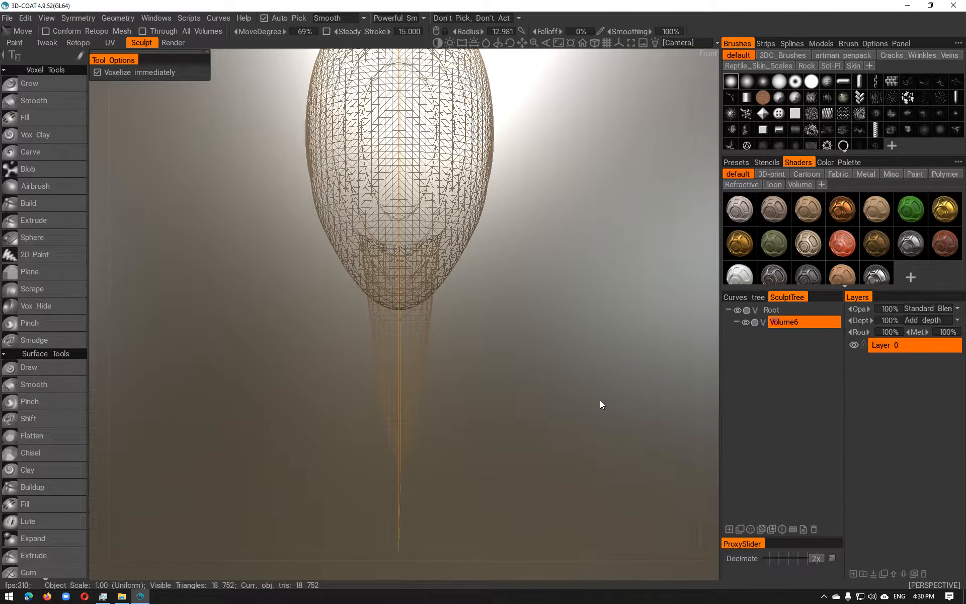
Switch to an orthographic front view and pull the lower neck out sideways into a pair of wide shoulders
{"action": "key", "text": "KP_5"}
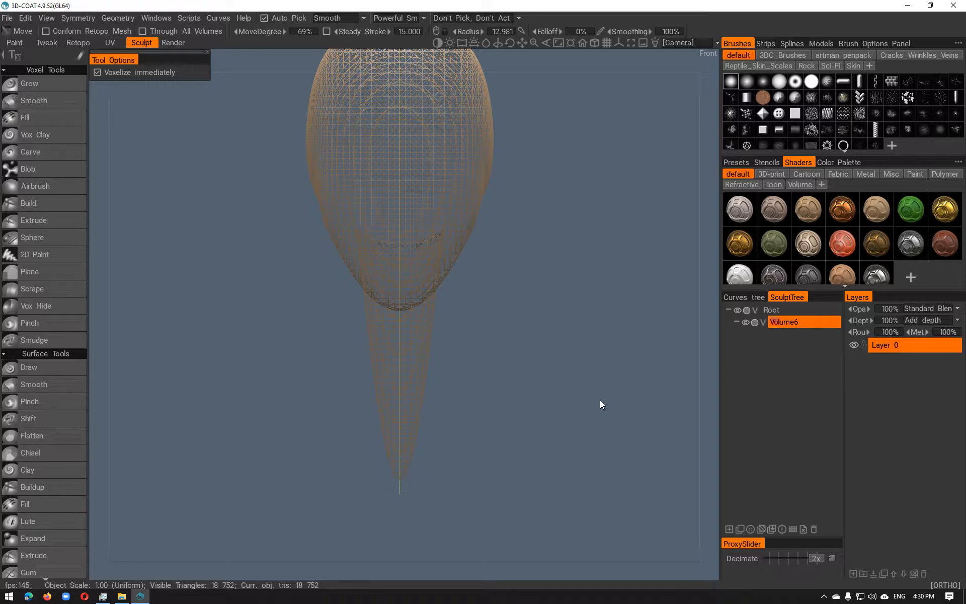
{"action": "left_click_drag", "start_coordinate": [548, 398], "coordinate": [523, 397], "text": "alt"}
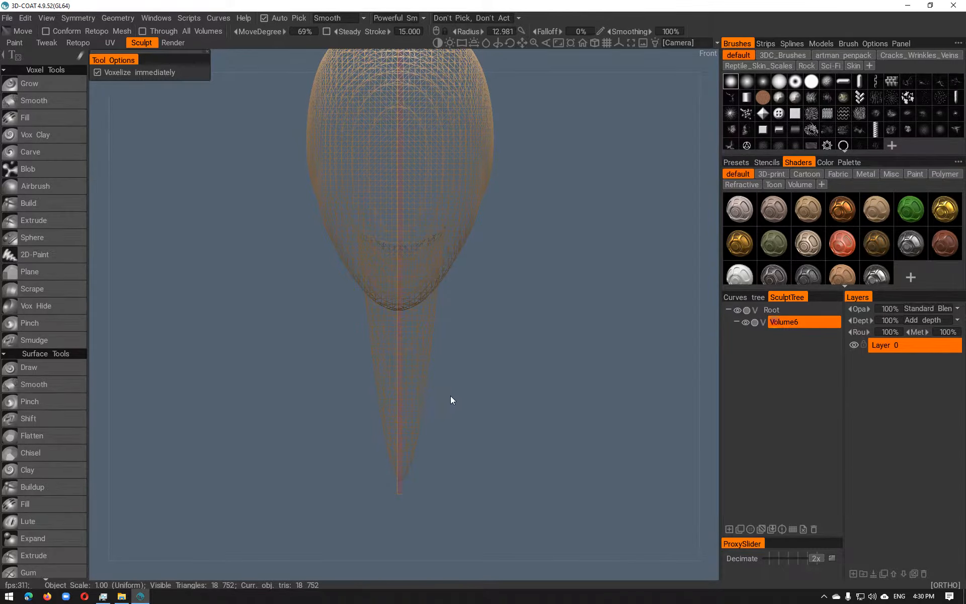
{"action": "mouse_move", "coordinate": [469, 396]}
{"action": "left_mouse_down", "text": "alt+shift"}
{"action": "mouse_move", "coordinate": [480, 394]}
{"action": "mouse_move", "coordinate": [409, 410]}
{"action": "mouse_move", "coordinate": [464, 431]}
{"action": "mouse_move", "coordinate": [707, 427]}
{"action": "left_mouse_up", "text": "alt+shift"}
{"action": "left_click_drag", "start_coordinate": [510, 410], "coordinate": [654, 413]}
Pull the lower edge of the shoulders down at the middle and sides to fill out the upper chest
{"action": "mouse_move", "coordinate": [495, 445]}
{"action": "left_mouse_down"}
{"action": "mouse_move", "coordinate": [500, 482]}
{"action": "mouse_move", "coordinate": [513, 485]}
{"action": "left_mouse_up"}
{"action": "left_click_drag", "start_coordinate": [409, 453], "coordinate": [433, 503]}
{"action": "key", "text": "ctrl+z"}
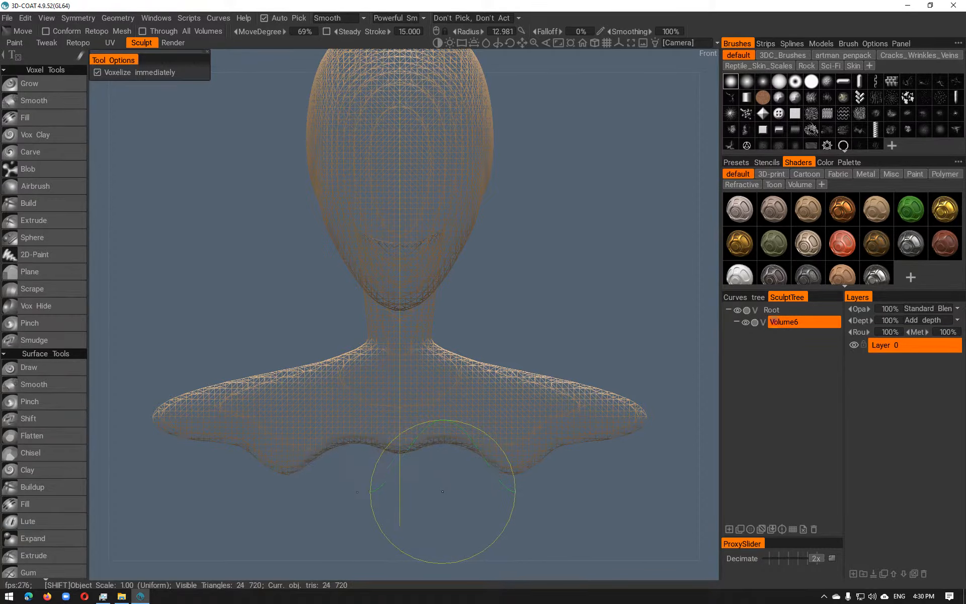
{"action": "key", "text": "ctrl+y"}
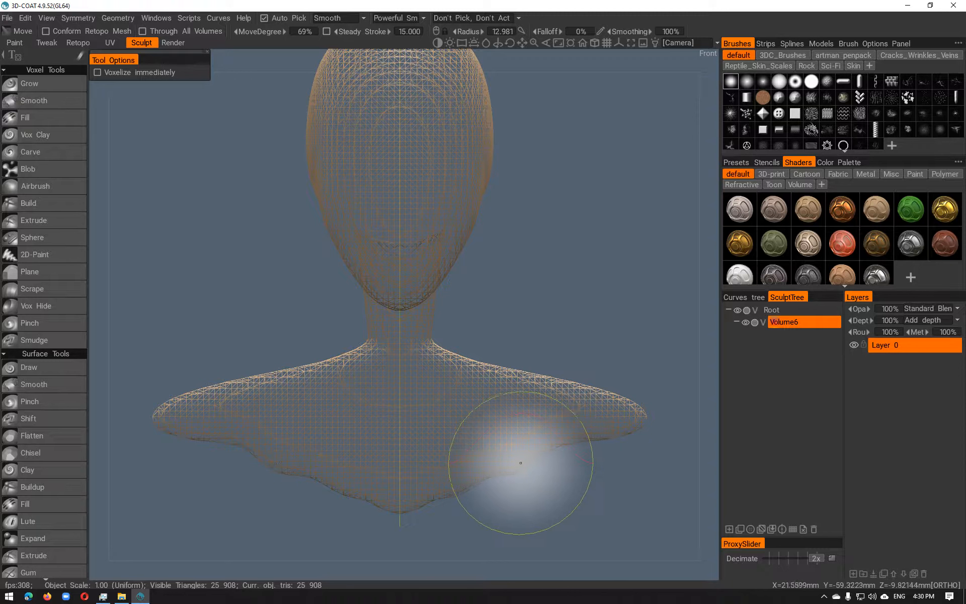
Pull the tops of both shoulders up into tall peaks, and undo the extra adjustment stroke on them
{"action": "mouse_move", "coordinate": [560, 382]}
{"action": "left_mouse_down"}
{"action": "mouse_move", "coordinate": [541, 362]}
{"action": "mouse_move", "coordinate": [577, 258]}
{"action": "left_mouse_up"}
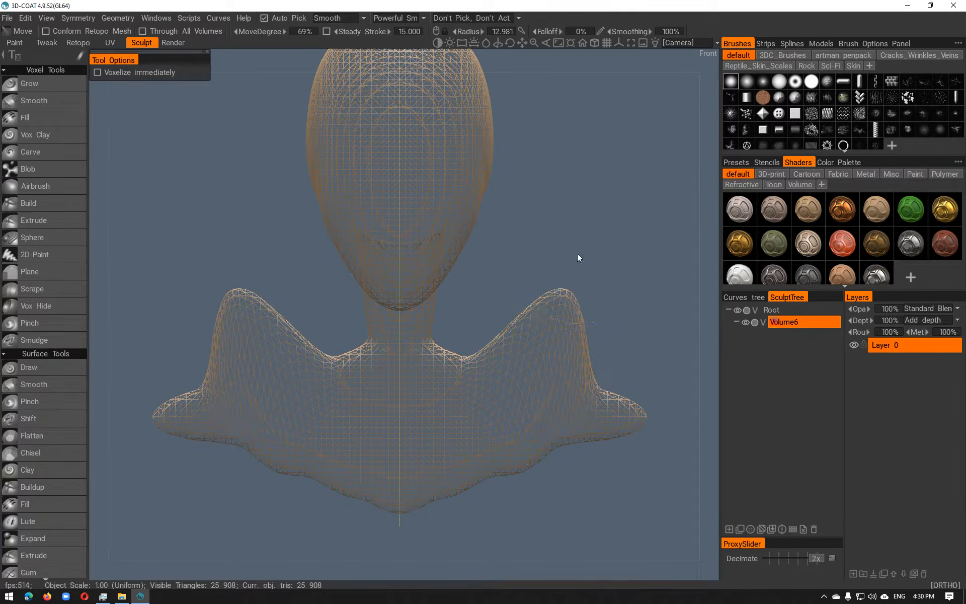
{"action": "left_click_drag", "start_coordinate": [556, 310], "coordinate": [597, 296]}
{"action": "key", "text": "ctrl+z"}
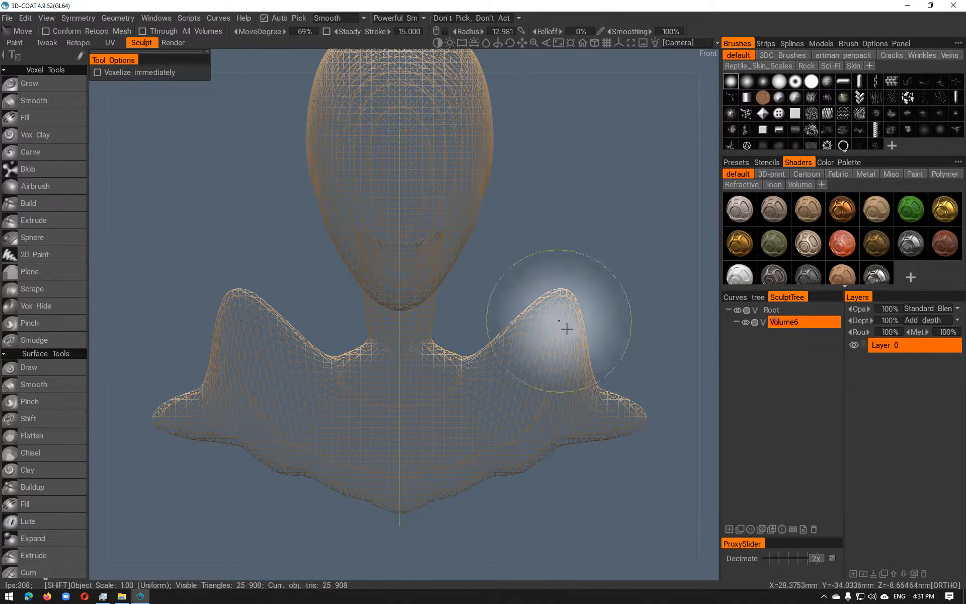
{"action": "key", "text": "ctrl+z"}
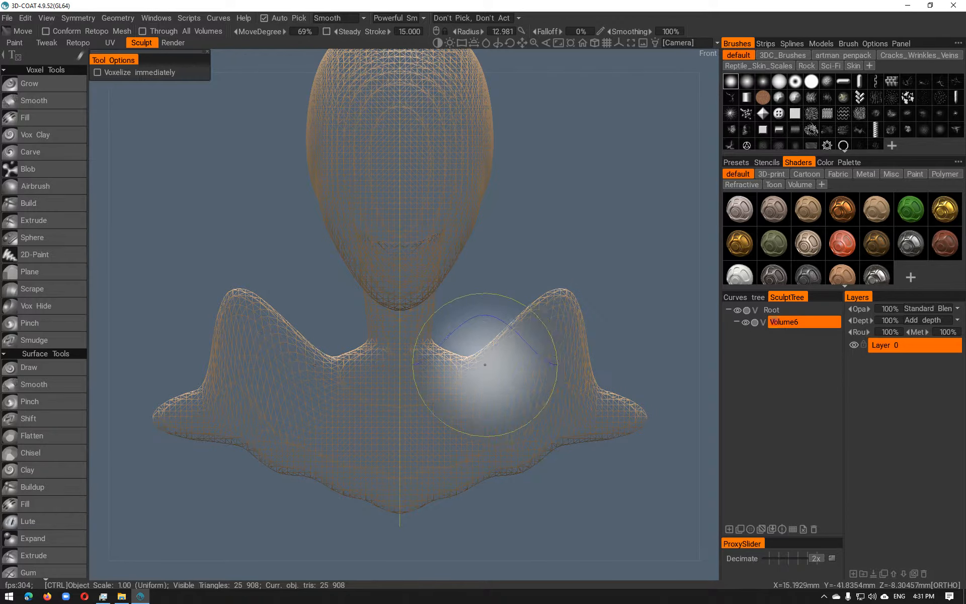
Turn on immediate voxelizing and pull the middle of the chest's lower edge down
{"action": "left_click", "coordinate": [97, 73]}
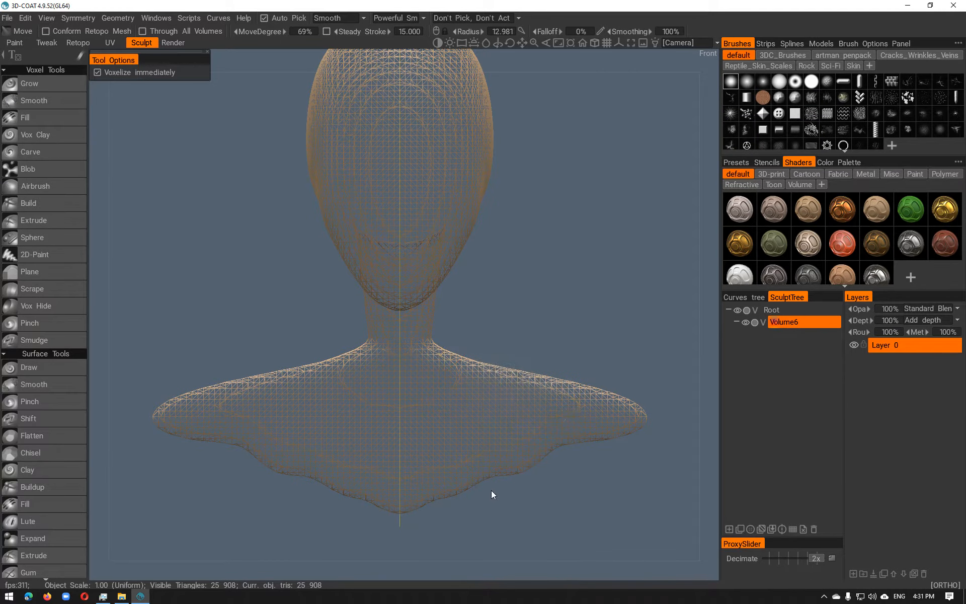
{"action": "left_click_drag", "start_coordinate": [406, 496], "coordinate": [408, 530]}
{"action": "key", "text": "alt"}
{"action": "left_click_drag", "start_coordinate": [462, 512], "coordinate": [440, 512], "text": "alt"}
{"action": "right_click_drag", "start_coordinate": [440, 513], "coordinate": [530, 455], "text": "alt"}
{"action": "mouse_move", "coordinate": [529, 454]}
{"action": "left_mouse_down", "text": "alt"}
{"action": "mouse_move", "coordinate": [511, 450]}
{"action": "mouse_move", "coordinate": [531, 470]}
{"action": "mouse_move", "coordinate": [519, 466]}
{"action": "left_mouse_up", "text": "alt"}
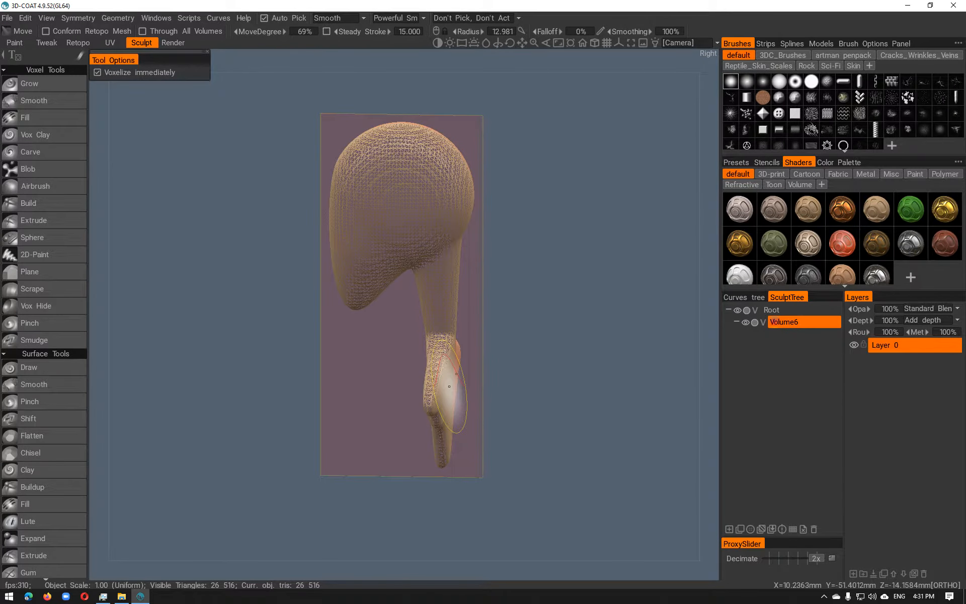
Try to pull the thin shoulder slab backwards with the brush radius enlarged to about 24.9, and undo the strokes
{"action": "left_click_drag", "start_coordinate": [472, 387], "coordinate": [461, 391], "text": "ctrl"}
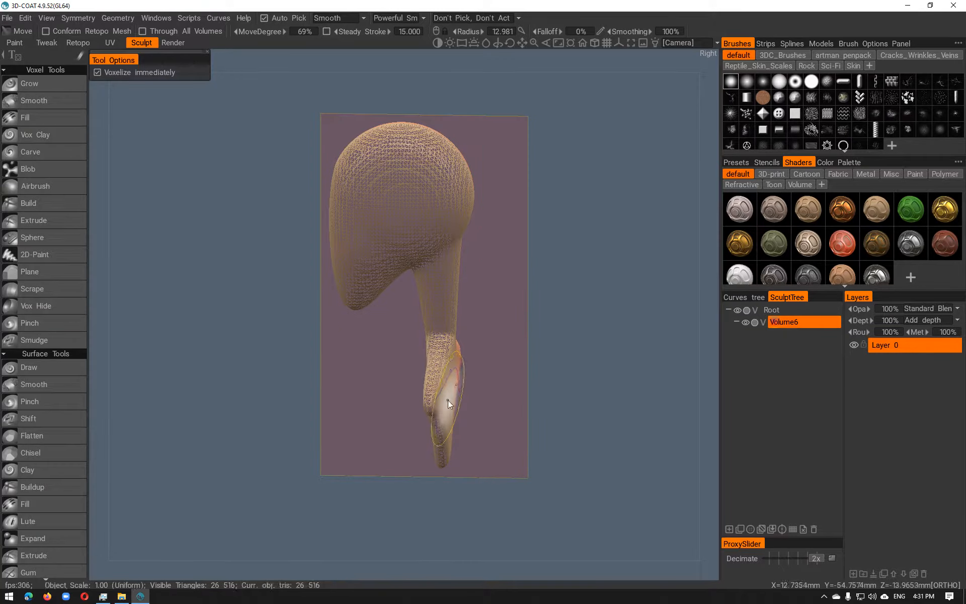
{"action": "right_click_drag", "start_coordinate": [447, 400], "coordinate": [491, 398]}
{"action": "left_click_drag", "start_coordinate": [453, 396], "coordinate": [453, 394]}
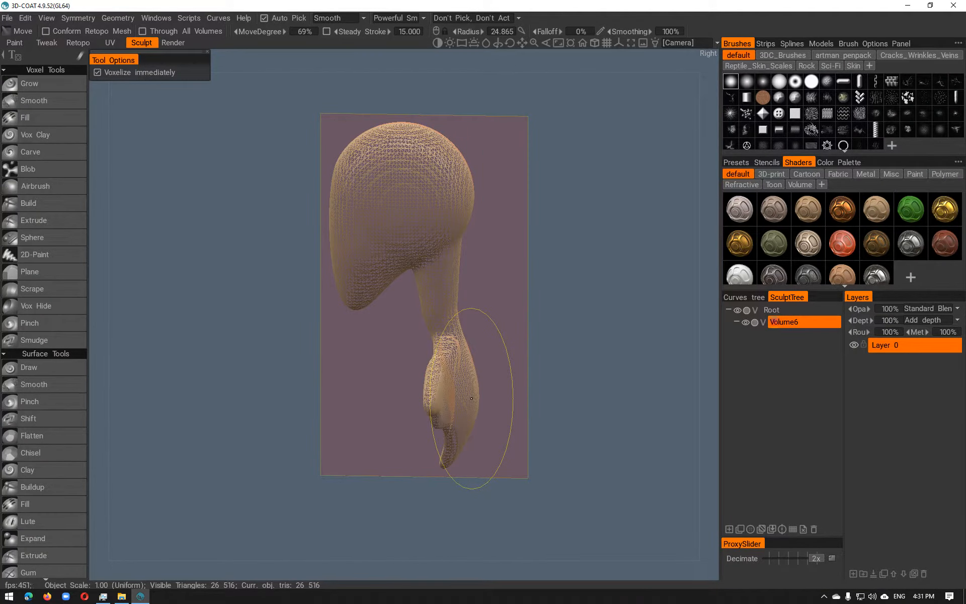
{"action": "left_click_drag", "start_coordinate": [520, 413], "coordinate": [721, 401], "text": "alt"}
{"action": "key", "text": "ctrl+z"}
{"action": "key", "text": "ctrl+z"}
Switch to the Build tool and thicken the flat shoulders and upper chest with a brush radius of about 22.8
{"action": "mouse_move", "coordinate": [553, 447]}
{"action": "left_mouse_down", "text": "alt"}
{"action": "mouse_move", "coordinate": [572, 383]}
{"action": "mouse_move", "coordinate": [540, 328]}
{"action": "left_mouse_up", "text": "alt"}
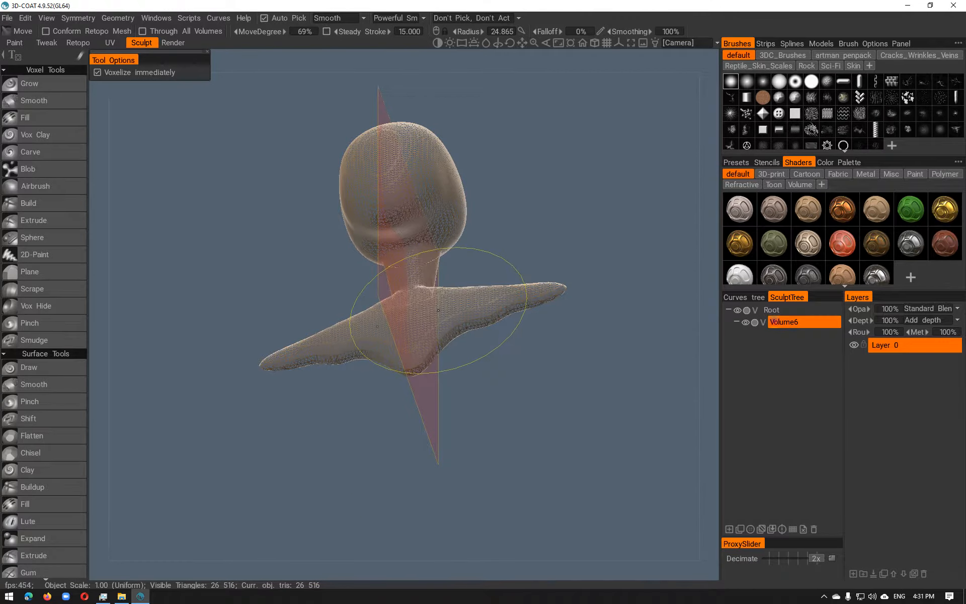
{"action": "mouse_move", "coordinate": [498, 354]}
{"action": "left_mouse_down", "text": "alt"}
{"action": "mouse_move", "coordinate": [334, 416]}
{"action": "mouse_move", "coordinate": [319, 466]}
{"action": "mouse_move", "coordinate": [352, 492]}
{"action": "left_mouse_up", "text": "alt"}
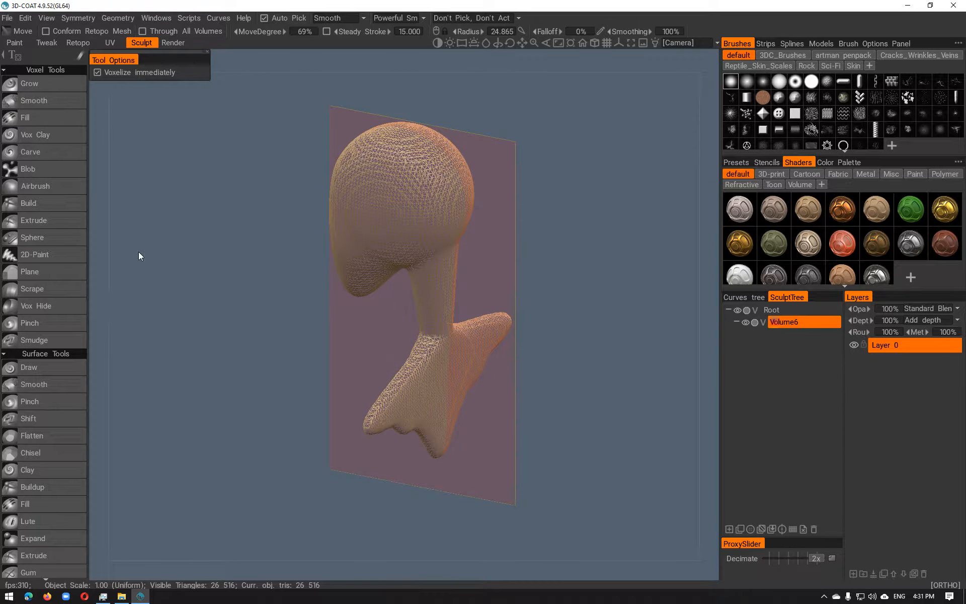
{"action": "key", "text": "space"}
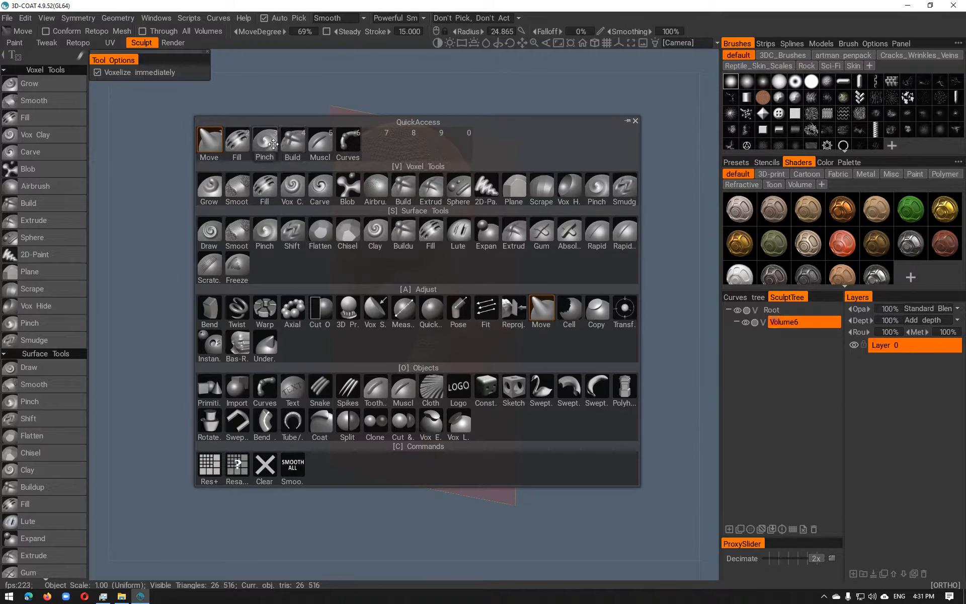
{"action": "left_click", "coordinate": [301, 146]}
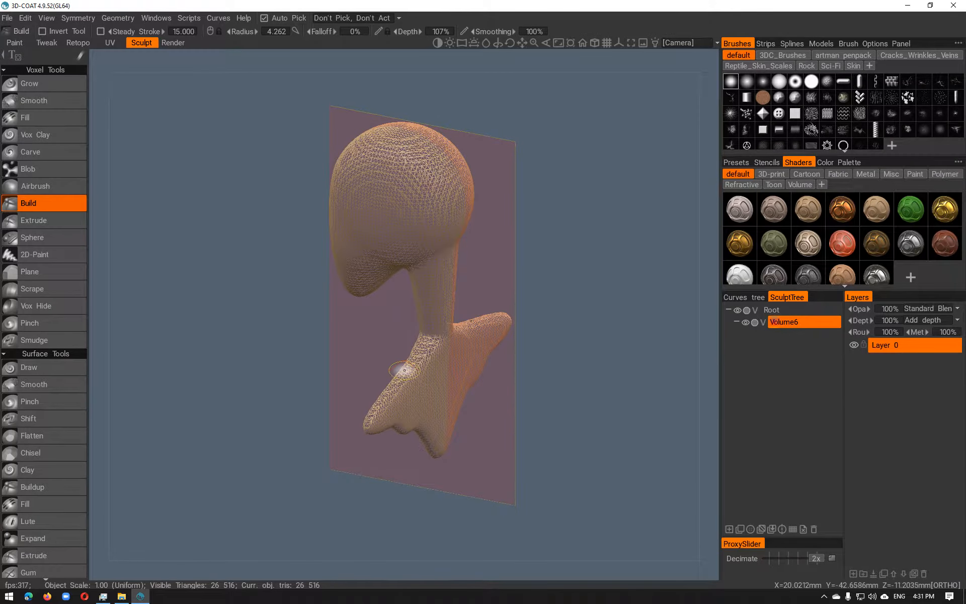
{"action": "mouse_move", "coordinate": [432, 391]}
{"action": "left_mouse_down", "text": "shift"}
{"action": "mouse_move", "coordinate": [426, 402]}
{"action": "mouse_move", "coordinate": [431, 392]}
{"action": "left_mouse_up", "text": "shift"}
{"action": "right_click_drag", "start_coordinate": [430, 388], "coordinate": [474, 399]}
{"action": "mouse_move", "coordinate": [426, 400]}
{"action": "left_mouse_down"}
{"action": "mouse_move", "coordinate": [442, 400]}
{"action": "mouse_move", "coordinate": [455, 418]}
{"action": "mouse_move", "coordinate": [460, 402]}
{"action": "mouse_move", "coordinate": [443, 432]}
{"action": "mouse_move", "coordinate": [520, 431]}
{"action": "mouse_move", "coordinate": [434, 398]}
{"action": "mouse_move", "coordinate": [457, 393]}
{"action": "mouse_move", "coordinate": [468, 371]}
{"action": "mouse_move", "coordinate": [512, 387]}
{"action": "mouse_move", "coordinate": [474, 385]}
{"action": "left_mouse_up"}
{"action": "mouse_move", "coordinate": [468, 380]}
{"action": "left_mouse_down", "text": "alt"}
{"action": "mouse_move", "coordinate": [505, 371]}
{"action": "mouse_move", "coordinate": [399, 359]}
{"action": "mouse_move", "coordinate": [347, 391]}
{"action": "mouse_move", "coordinate": [503, 396]}
{"action": "left_mouse_up", "text": "alt"}
{"action": "left_click_drag", "start_coordinate": [425, 391], "coordinate": [412, 399]}
{"action": "mouse_move", "coordinate": [520, 465]}
{"action": "left_mouse_down", "text": "alt"}
{"action": "mouse_move", "coordinate": [514, 474]}
{"action": "mouse_move", "coordinate": [412, 466]}
{"action": "mouse_move", "coordinate": [469, 359]}
{"action": "mouse_move", "coordinate": [336, 385]}
{"action": "mouse_move", "coordinate": [409, 344]}
{"action": "mouse_move", "coordinate": [384, 330]}
{"action": "mouse_move", "coordinate": [547, 309]}
{"action": "left_mouse_up", "text": "alt"}
Switch to the Move tool and pull the lower middle of the chest down into a long, tapering torso
{"action": "key", "text": "space"}
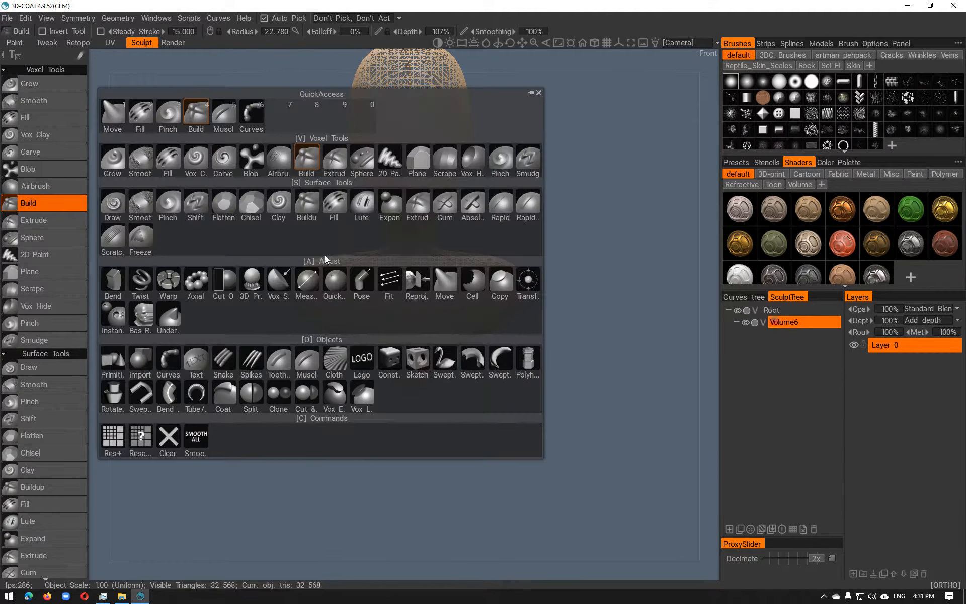
{"action": "key", "text": "space"}
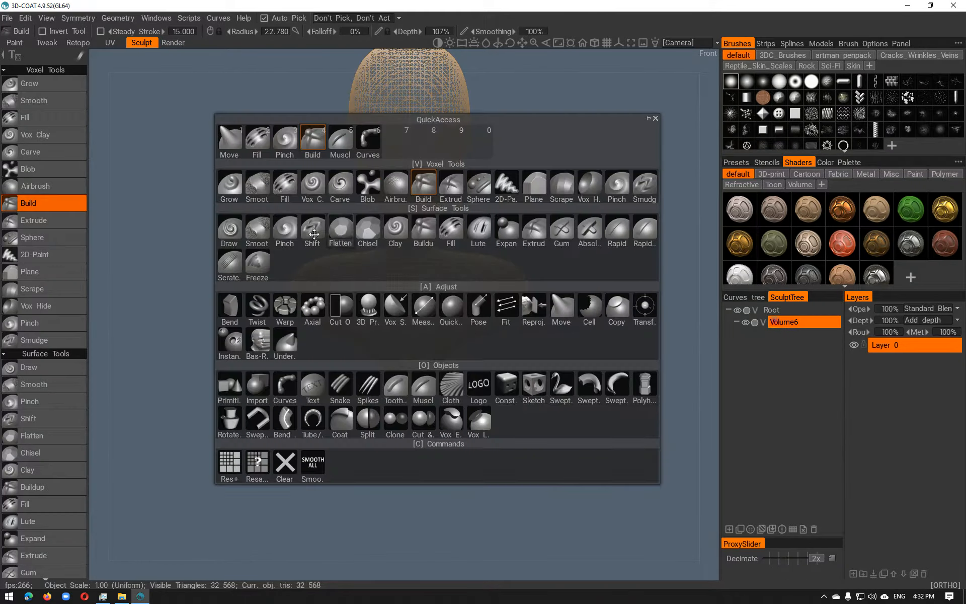
{"action": "left_click", "coordinate": [235, 145]}
{"action": "left_click_drag", "start_coordinate": [406, 363], "coordinate": [407, 424]}
{"action": "left_click_drag", "start_coordinate": [405, 470], "coordinate": [405, 479]}
Push the outer ends of both shoulders inward to form narrower, rounded shoulder caps
{"action": "left_click_drag", "start_coordinate": [572, 419], "coordinate": [532, 379]}
{"action": "left_click_drag", "start_coordinate": [584, 356], "coordinate": [489, 406]}
{"action": "mouse_move", "coordinate": [416, 289]}
{"action": "left_mouse_down"}
{"action": "mouse_move", "coordinate": [369, 280]}
{"action": "mouse_move", "coordinate": [508, 298]}
{"action": "mouse_move", "coordinate": [505, 256]}
{"action": "mouse_move", "coordinate": [639, 321]}
{"action": "mouse_move", "coordinate": [518, 330]}
{"action": "mouse_move", "coordinate": [576, 319]}
{"action": "mouse_move", "coordinate": [560, 337]}
{"action": "mouse_move", "coordinate": [674, 345]}
{"action": "left_mouse_up"}
Shape the slopes between the neck and shoulders, and adjust the upper torso from the side
{"action": "mouse_move", "coordinate": [514, 316]}
{"action": "left_mouse_down", "text": "alt"}
{"action": "mouse_move", "coordinate": [610, 322]}
{"action": "mouse_move", "coordinate": [392, 326]}
{"action": "left_mouse_up", "text": "alt"}
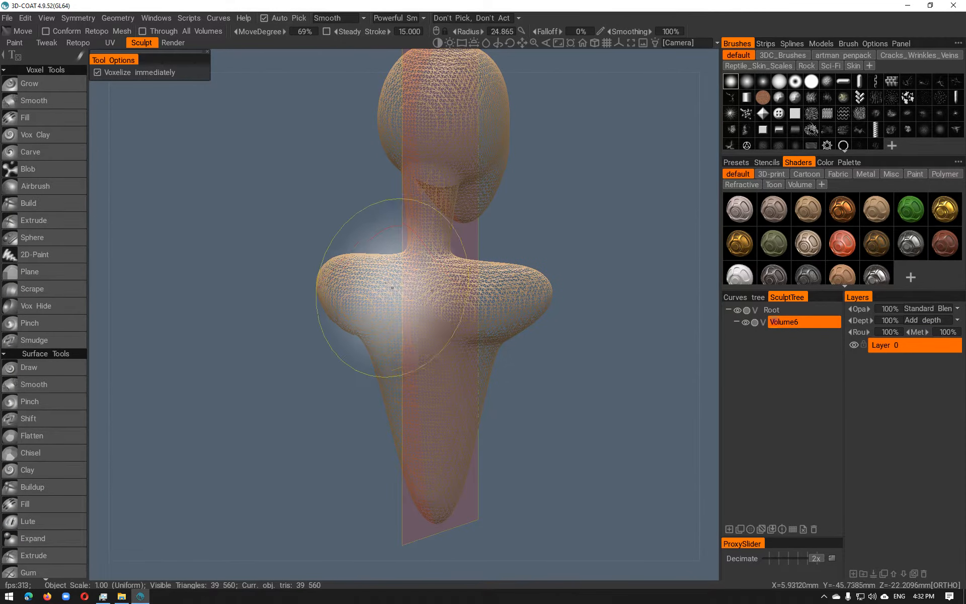
{"action": "mouse_move", "coordinate": [429, 265]}
{"action": "left_mouse_down"}
{"action": "mouse_move", "coordinate": [428, 241]}
{"action": "mouse_move", "coordinate": [476, 258]}
{"action": "mouse_move", "coordinate": [482, 250]}
{"action": "left_mouse_up"}
{"action": "left_click_drag", "start_coordinate": [558, 300], "coordinate": [361, 303], "text": "alt"}
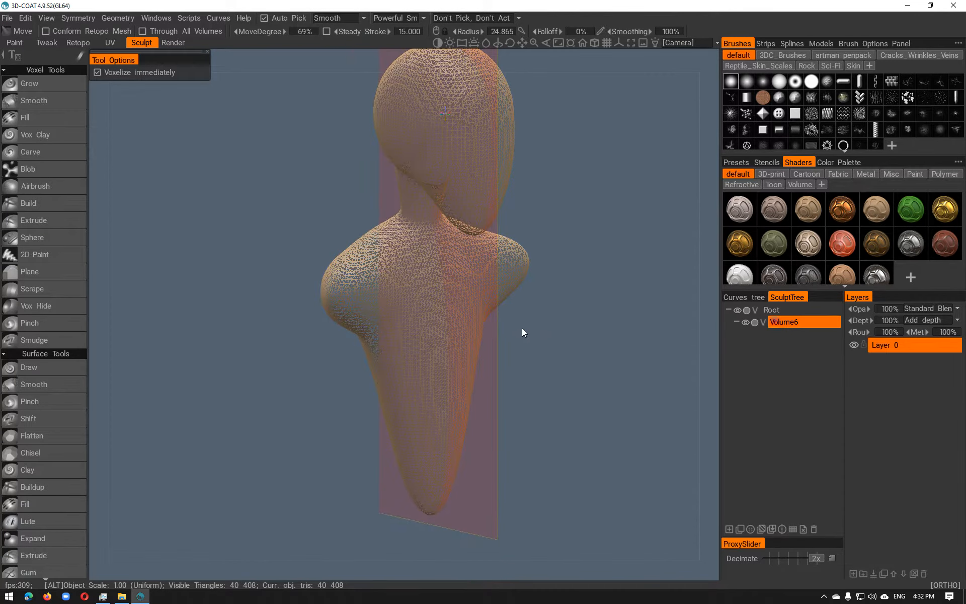
{"action": "left_click_drag", "start_coordinate": [518, 330], "coordinate": [439, 308], "text": "alt"}
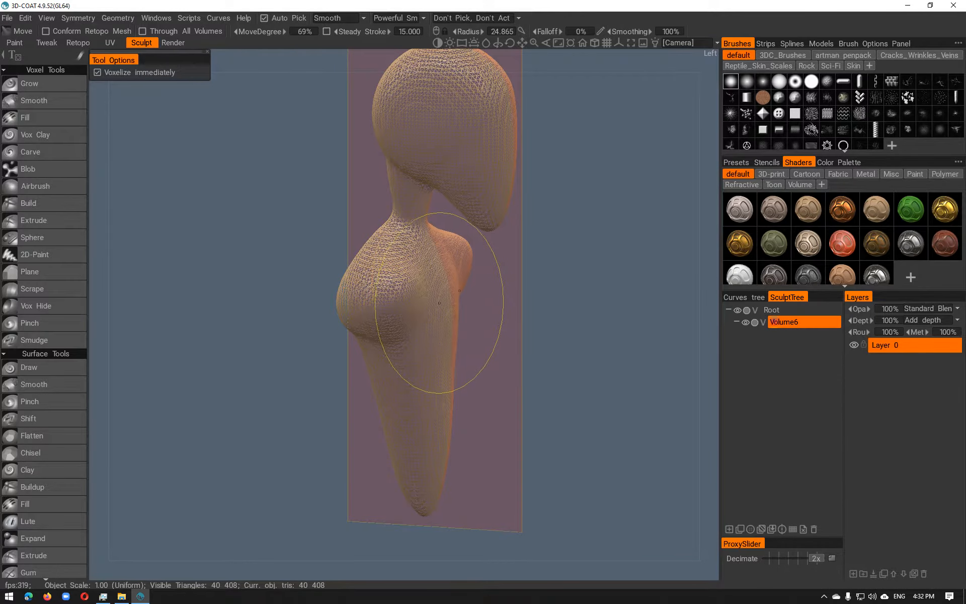
{"action": "mouse_move", "coordinate": [442, 303]}
{"action": "left_mouse_down"}
{"action": "mouse_move", "coordinate": [432, 342]}
{"action": "mouse_move", "coordinate": [496, 346]}
{"action": "mouse_move", "coordinate": [373, 340]}
{"action": "mouse_move", "coordinate": [391, 336]}
{"action": "mouse_move", "coordinate": [398, 342]}
{"action": "mouse_move", "coordinate": [363, 352]}
{"action": "mouse_move", "coordinate": [498, 356]}
{"action": "mouse_move", "coordinate": [427, 346]}
{"action": "left_mouse_up"}
{"action": "left_click_drag", "start_coordinate": [557, 362], "coordinate": [499, 338], "text": "alt+shift"}
Widen the sides of the torso and pull its lower tip down with a larger brush, undoing the surplus strokes
{"action": "right_click_drag", "start_coordinate": [497, 318], "coordinate": [539, 324]}
{"action": "left_click_drag", "start_coordinate": [491, 325], "coordinate": [512, 326]}
{"action": "left_click_drag", "start_coordinate": [458, 463], "coordinate": [460, 494]}
{"action": "left_click_drag", "start_coordinate": [479, 543], "coordinate": [480, 545]}
{"action": "middle_click_drag", "start_coordinate": [483, 458], "coordinate": [476, 342]}
{"action": "key", "text": "ctrl+z"}
{"action": "mouse_move", "coordinate": [454, 338]}
{"action": "left_mouse_down"}
{"action": "mouse_move", "coordinate": [447, 421]}
{"action": "mouse_move", "coordinate": [442, 355]}
{"action": "left_mouse_up"}
{"action": "key", "text": "ctrl+z"}
In the right side view, pull the torso's lower tip down and backward with a brush radius of about 21
{"action": "right_click_drag", "start_coordinate": [433, 397], "coordinate": [595, 401]}
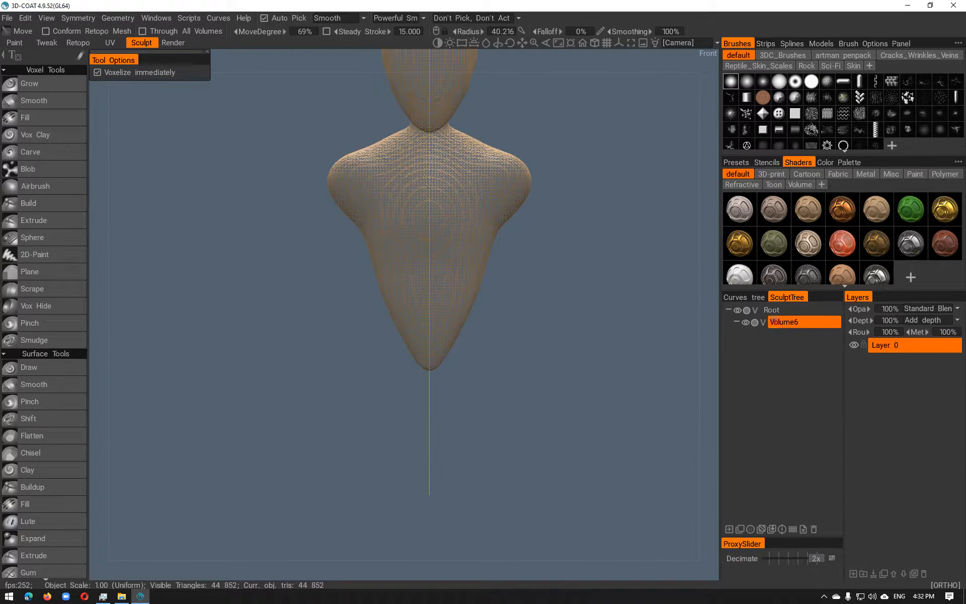
{"action": "mouse_move", "coordinate": [456, 357]}
{"action": "left_mouse_down", "text": "alt"}
{"action": "mouse_move", "coordinate": [379, 371]}
{"action": "mouse_move", "coordinate": [452, 362]}
{"action": "mouse_move", "coordinate": [453, 373]}
{"action": "mouse_move", "coordinate": [450, 364]}
{"action": "left_mouse_up", "text": "alt"}
{"action": "right_click_drag", "start_coordinate": [450, 366], "coordinate": [380, 355]}
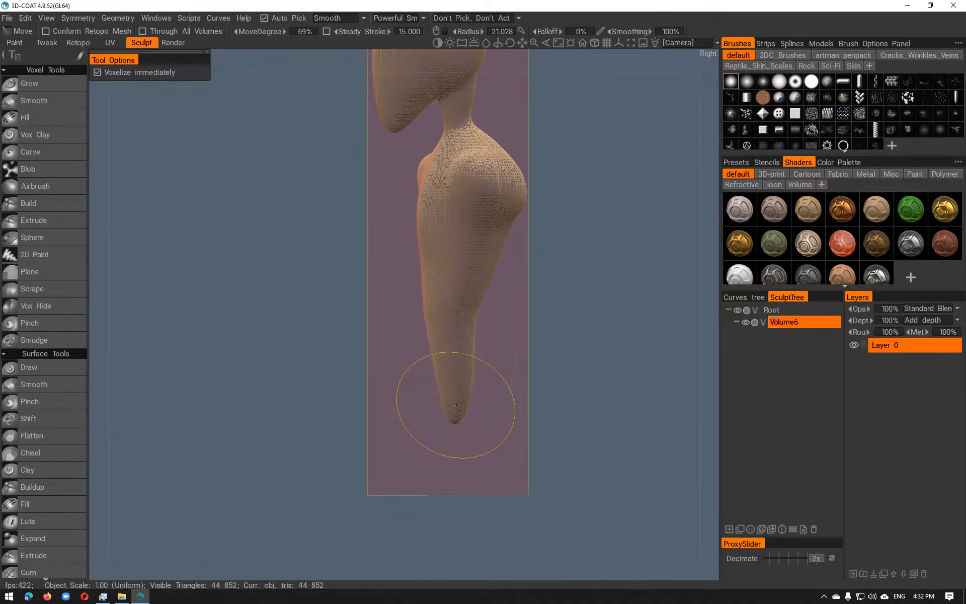
{"action": "mouse_move", "coordinate": [462, 415]}
{"action": "left_mouse_down"}
{"action": "mouse_move", "coordinate": [421, 405]}
{"action": "mouse_move", "coordinate": [436, 395]}
{"action": "mouse_move", "coordinate": [488, 437]}
{"action": "left_mouse_up"}
{"action": "mouse_move", "coordinate": [453, 374]}
{"action": "left_mouse_down"}
{"action": "mouse_move", "coordinate": [449, 358]}
{"action": "mouse_move", "coordinate": [468, 375]}
{"action": "left_mouse_up"}
Reshape the front and back of the torso from the side to curve the belly and lower back
{"action": "mouse_move", "coordinate": [431, 386]}
{"action": "right_mouse_down"}
{"action": "mouse_move", "coordinate": [556, 382]}
{"action": "mouse_move", "coordinate": [504, 394]}
{"action": "right_mouse_up"}
{"action": "mouse_move", "coordinate": [457, 340]}
{"action": "left_mouse_down"}
{"action": "mouse_move", "coordinate": [483, 329]}
{"action": "mouse_move", "coordinate": [430, 332]}
{"action": "left_mouse_up"}
{"action": "left_click_drag", "start_coordinate": [433, 288], "coordinate": [430, 280]}
{"action": "mouse_move", "coordinate": [478, 338]}
{"action": "left_mouse_down", "text": "alt"}
{"action": "mouse_move", "coordinate": [328, 341]}
{"action": "mouse_move", "coordinate": [352, 355]}
{"action": "mouse_move", "coordinate": [453, 339]}
{"action": "left_mouse_up", "text": "alt"}
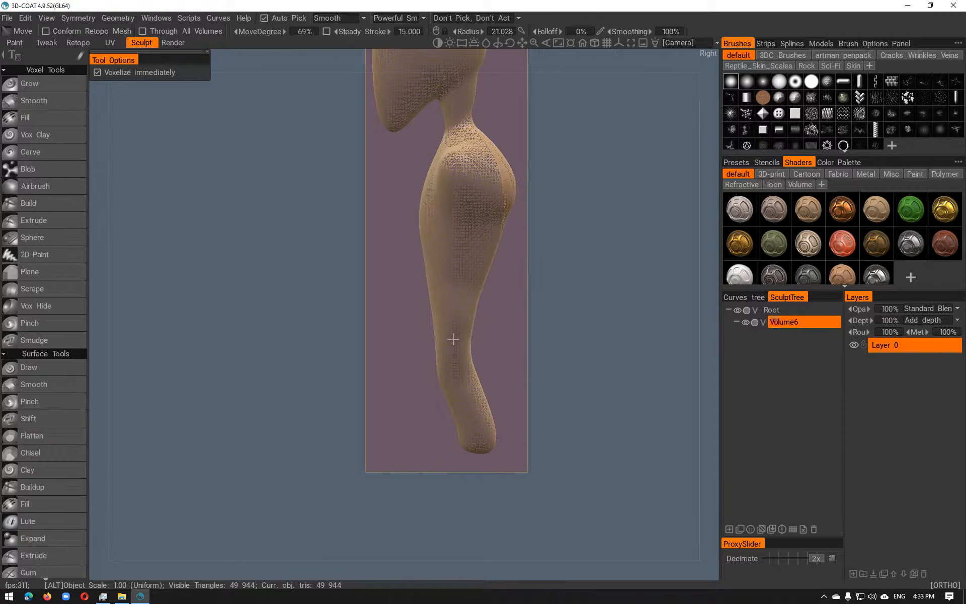
{"action": "right_click_drag", "start_coordinate": [496, 291], "coordinate": [510, 288]}
{"action": "mouse_move", "coordinate": [442, 302]}
{"action": "left_mouse_down"}
{"action": "mouse_move", "coordinate": [420, 309]}
{"action": "mouse_move", "coordinate": [465, 282]}
{"action": "mouse_move", "coordinate": [479, 291]}
{"action": "left_mouse_up"}
In the front view, pull the sides of the waist and hips outward with a brush radius of about 30
{"action": "mouse_move", "coordinate": [472, 327]}
{"action": "left_mouse_down", "text": "shift"}
{"action": "mouse_move", "coordinate": [458, 387]}
{"action": "mouse_move", "coordinate": [483, 442]}
{"action": "mouse_move", "coordinate": [629, 409]}
{"action": "left_mouse_up", "text": "shift"}
{"action": "left_click_drag", "start_coordinate": [476, 334], "coordinate": [494, 345]}
{"action": "mouse_move", "coordinate": [568, 309]}
{"action": "left_mouse_down"}
{"action": "mouse_move", "coordinate": [537, 301]}
{"action": "mouse_move", "coordinate": [560, 312]}
{"action": "left_mouse_up"}
{"action": "left_click_drag", "start_coordinate": [538, 261], "coordinate": [528, 340]}
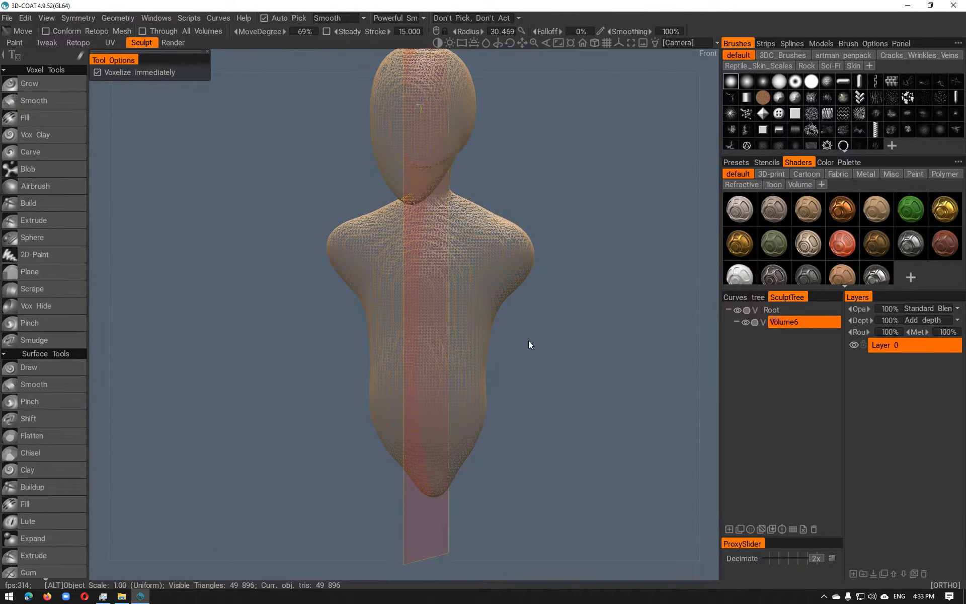
{"action": "mouse_move", "coordinate": [536, 283]}
{"action": "left_mouse_down"}
{"action": "mouse_move", "coordinate": [319, 341]}
{"action": "mouse_move", "coordinate": [371, 352]}
{"action": "mouse_move", "coordinate": [310, 340]}
{"action": "mouse_move", "coordinate": [370, 289]}
{"action": "mouse_move", "coordinate": [660, 280]}
{"action": "mouse_move", "coordinate": [520, 288]}
{"action": "mouse_move", "coordinate": [518, 277]}
{"action": "left_mouse_up"}
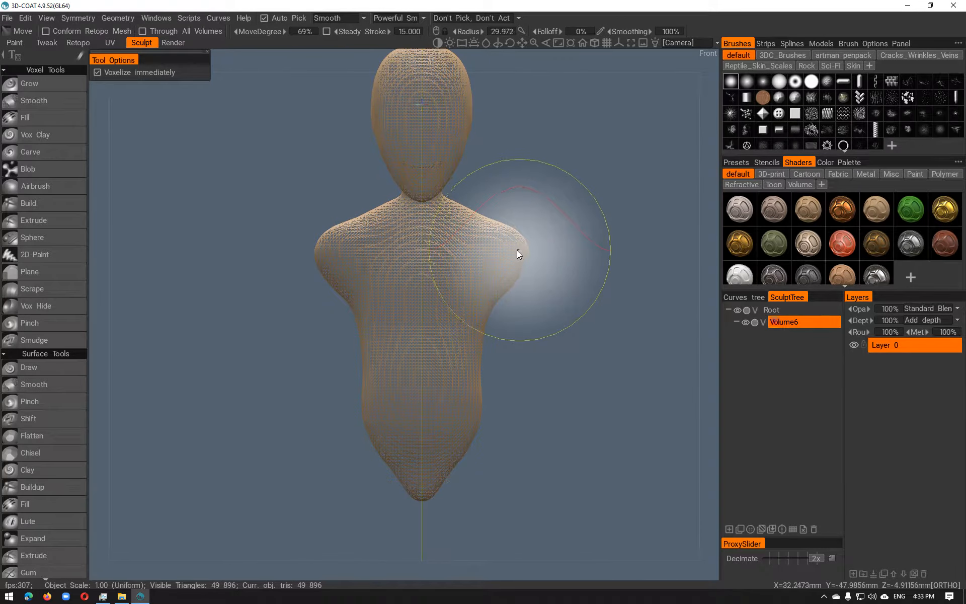
Try to pull the shoulder tips out sideways into arm stubs with a smaller brush, and undo the strokes
{"action": "right_click_drag", "start_coordinate": [520, 250], "coordinate": [485, 252]}
{"action": "mouse_move", "coordinate": [536, 253]}
{"action": "left_mouse_down"}
{"action": "mouse_move", "coordinate": [473, 350]}
{"action": "mouse_move", "coordinate": [516, 256]}
{"action": "mouse_move", "coordinate": [550, 217]}
{"action": "mouse_move", "coordinate": [606, 272]}
{"action": "mouse_move", "coordinate": [687, 302]}
{"action": "mouse_move", "coordinate": [648, 291]}
{"action": "left_mouse_up"}
{"action": "key", "text": "ctrl+z"}
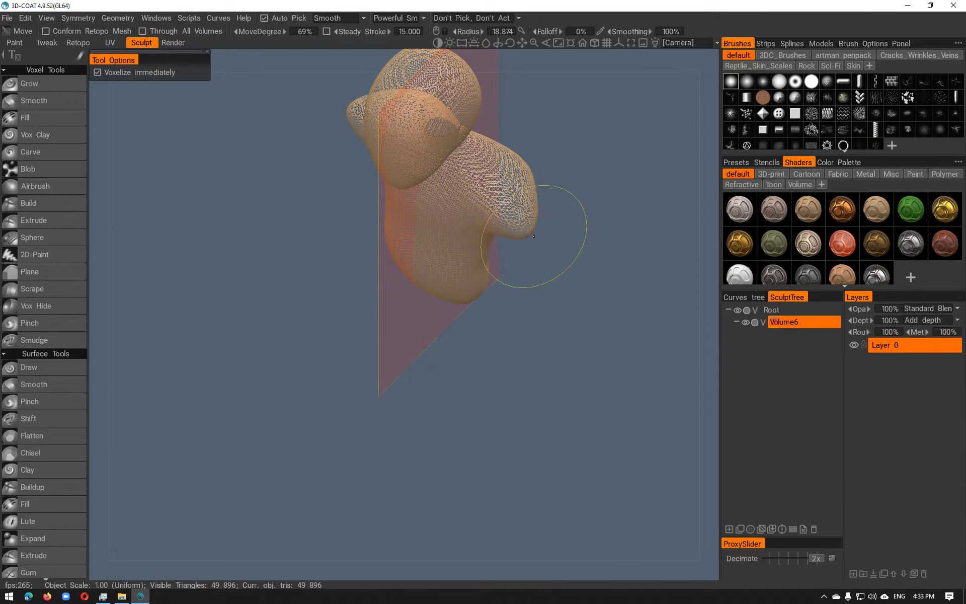
{"action": "left_click_drag", "start_coordinate": [547, 257], "coordinate": [564, 185]}
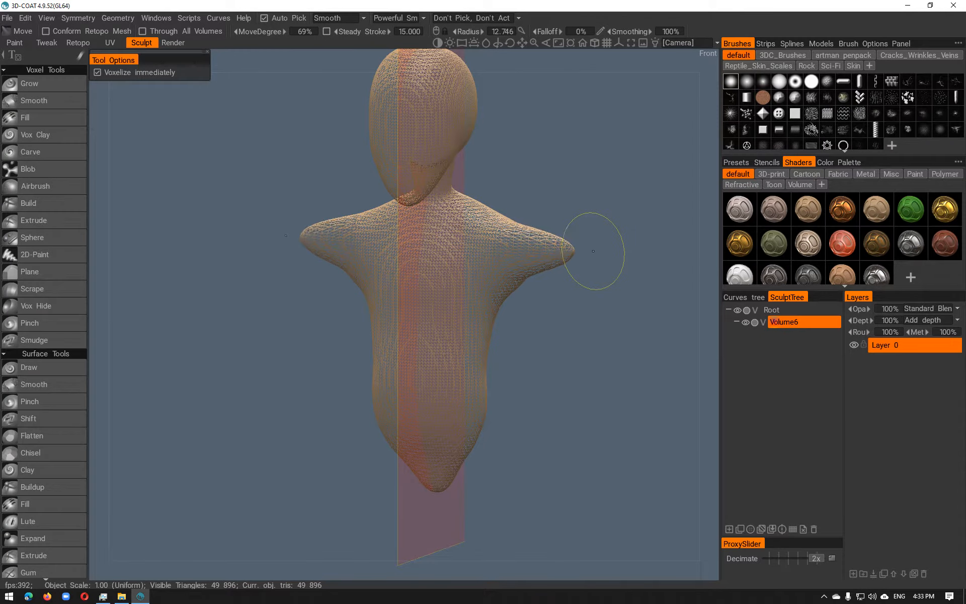
{"action": "left_click_drag", "start_coordinate": [564, 310], "coordinate": [449, 420]}
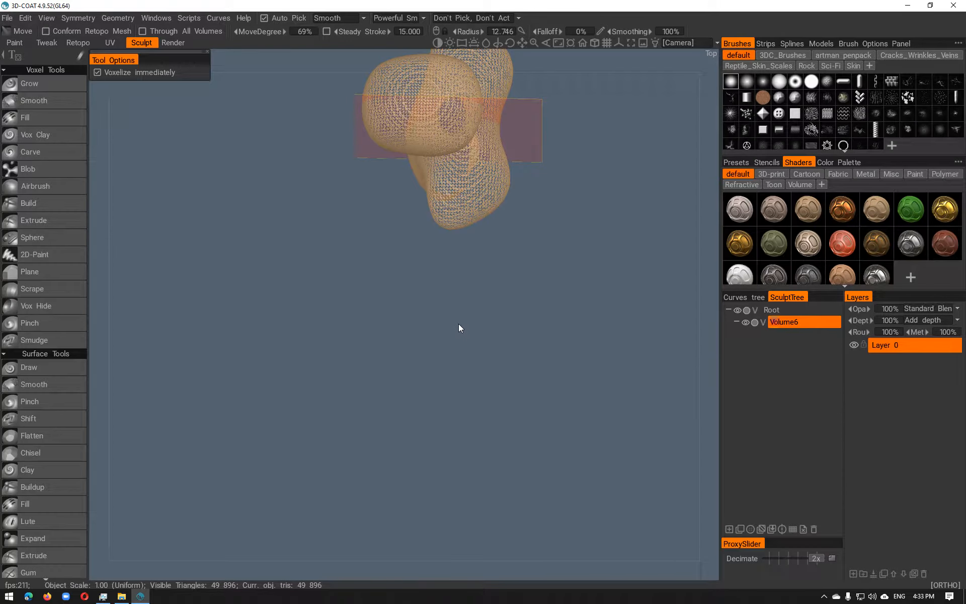
{"action": "key", "text": "ctrl+z"}
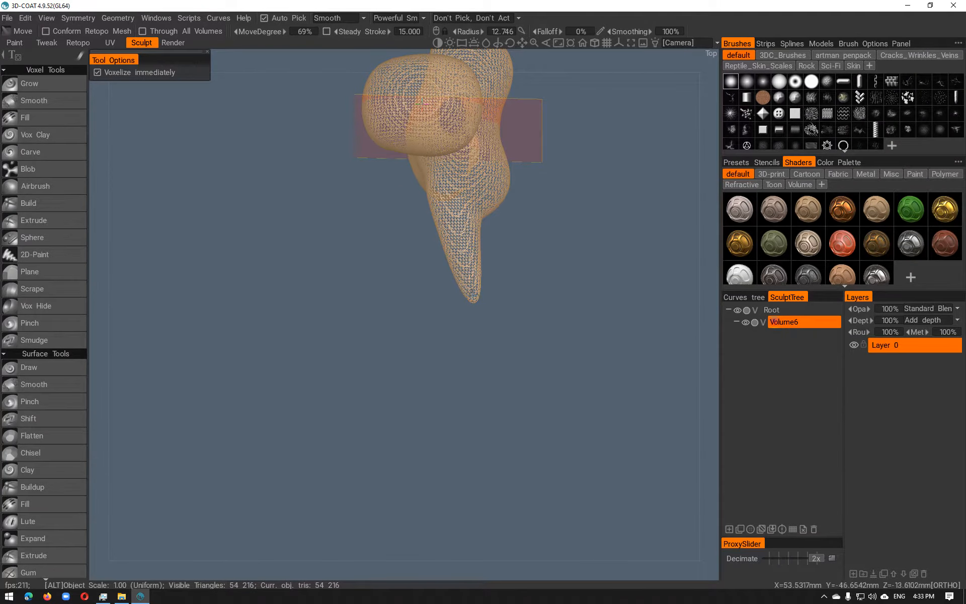
In the top view, pull both arms further out and align their direction with a brush radius of about 24.3
{"action": "scroll", "coordinate": [526, 312], "scroll_direction": "up", "scroll_amount": 3}
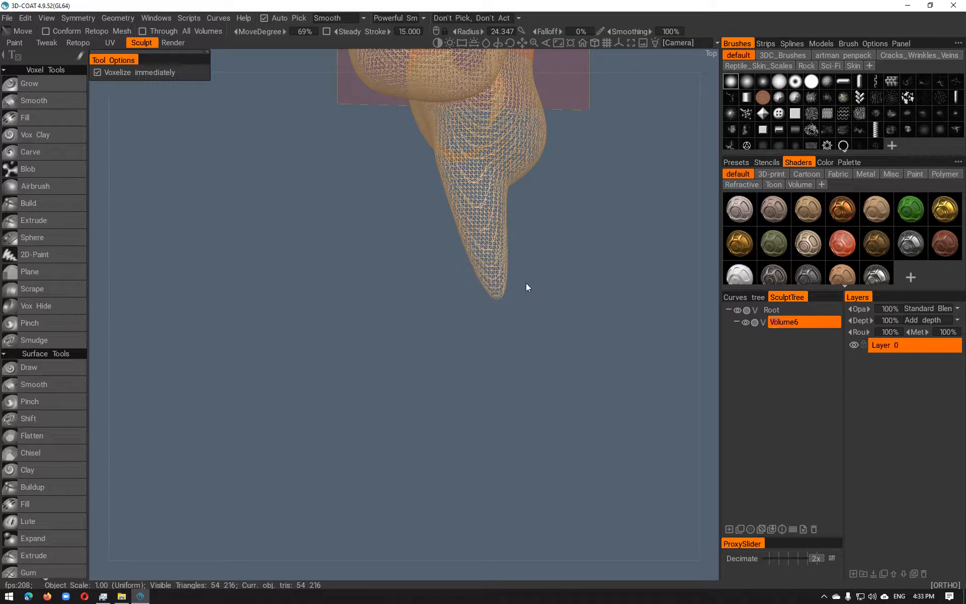
{"action": "left_click_drag", "start_coordinate": [494, 282], "coordinate": [459, 337]}
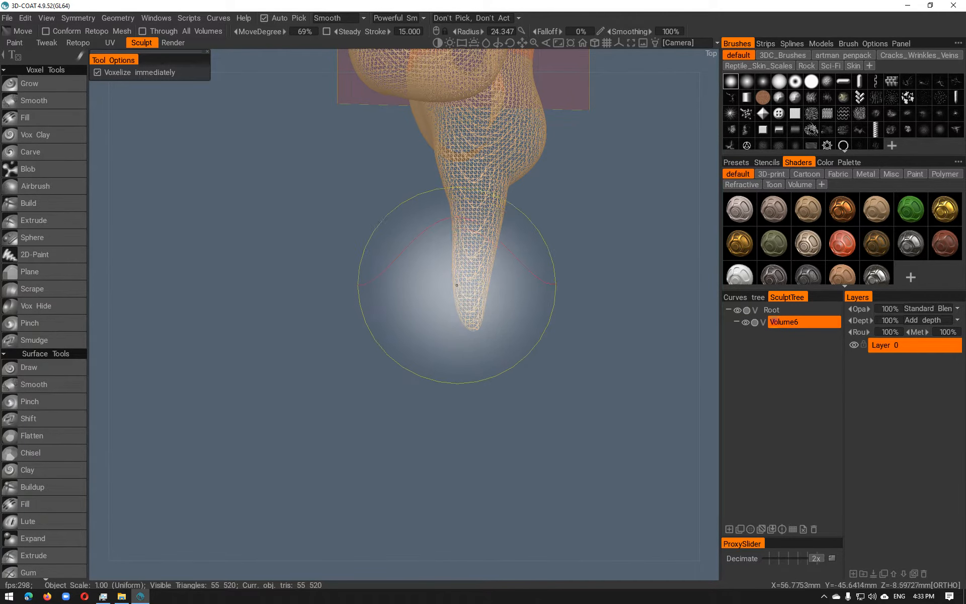
{"action": "mouse_move", "coordinate": [455, 264]}
{"action": "left_mouse_down"}
{"action": "mouse_move", "coordinate": [462, 347]}
{"action": "mouse_move", "coordinate": [432, 453]}
{"action": "mouse_move", "coordinate": [442, 474]}
{"action": "mouse_move", "coordinate": [619, 348]}
{"action": "mouse_move", "coordinate": [638, 305]}
{"action": "mouse_move", "coordinate": [611, 312]}
{"action": "mouse_move", "coordinate": [624, 294]}
{"action": "mouse_move", "coordinate": [594, 301]}
{"action": "left_mouse_up"}
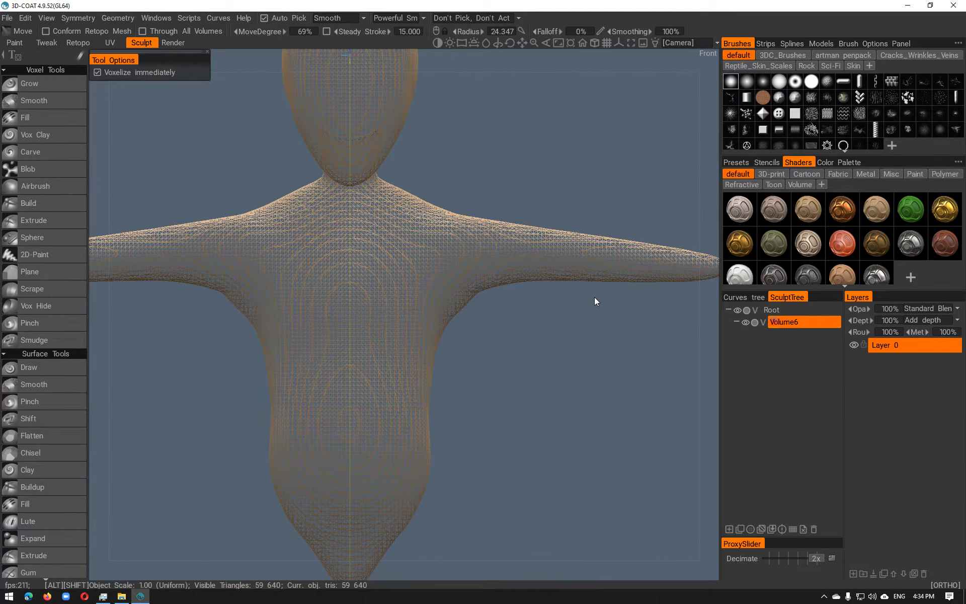
Undo the last arm extensions and stretch both arms sideways in the front view with a brush radius of about 29.5
{"action": "right_click_drag", "start_coordinate": [595, 298], "coordinate": [525, 309], "text": "alt"}
{"action": "left_click_drag", "start_coordinate": [619, 277], "coordinate": [650, 276]}
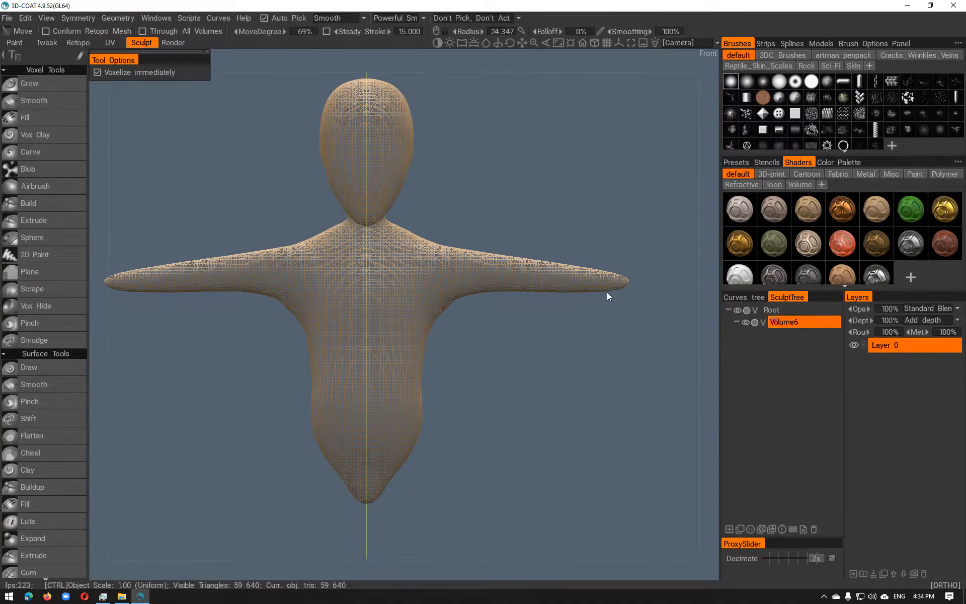
{"action": "key", "text": "ctrl+z"}
{"action": "right_click_drag", "start_coordinate": [507, 286], "coordinate": [550, 274]}
{"action": "left_click_drag", "start_coordinate": [550, 274], "coordinate": [688, 267]}
{"action": "right_click_drag", "start_coordinate": [634, 311], "coordinate": [503, 319]}
{"action": "key", "text": "ctrl+z"}
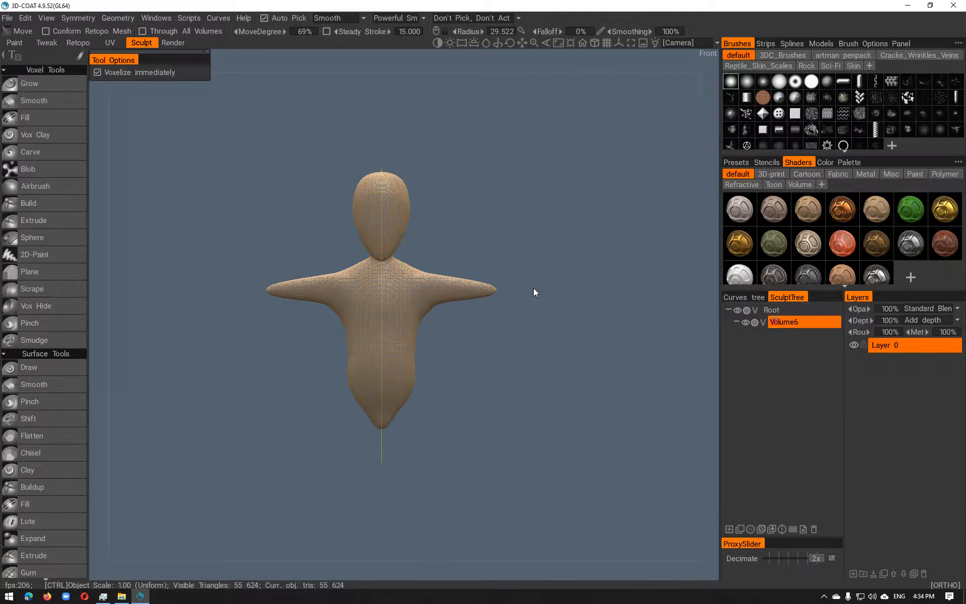
{"action": "left_click_drag", "start_coordinate": [492, 290], "coordinate": [511, 291]}
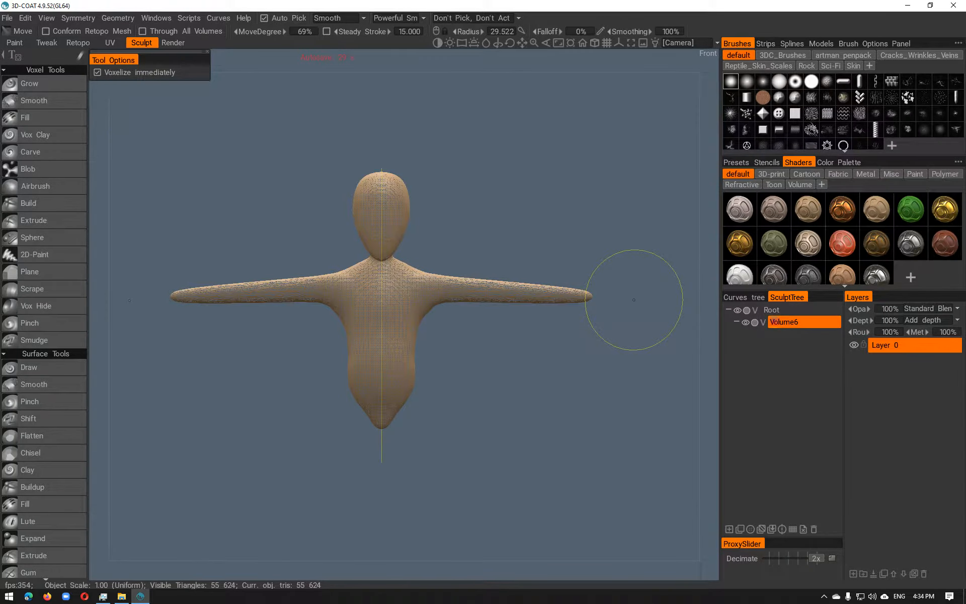
Try to reshape the base of the neck from the side with a brush radius of about 20.8, and undo the strokes
{"action": "left_click_drag", "start_coordinate": [603, 313], "coordinate": [430, 254], "text": "alt"}
{"action": "right_click_drag", "start_coordinate": [420, 238], "coordinate": [392, 242]}
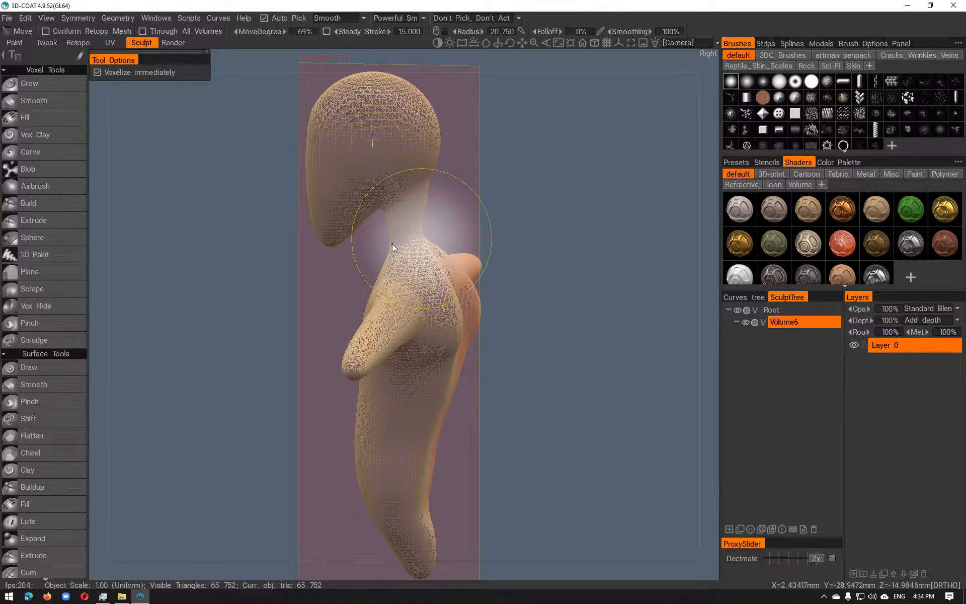
{"action": "mouse_move", "coordinate": [415, 239]}
{"action": "left_mouse_down"}
{"action": "mouse_move", "coordinate": [424, 242]}
{"action": "mouse_move", "coordinate": [337, 297]}
{"action": "left_mouse_up"}
{"action": "key", "text": "ctrl+z"}
{"action": "key", "text": "ctrl+z"}
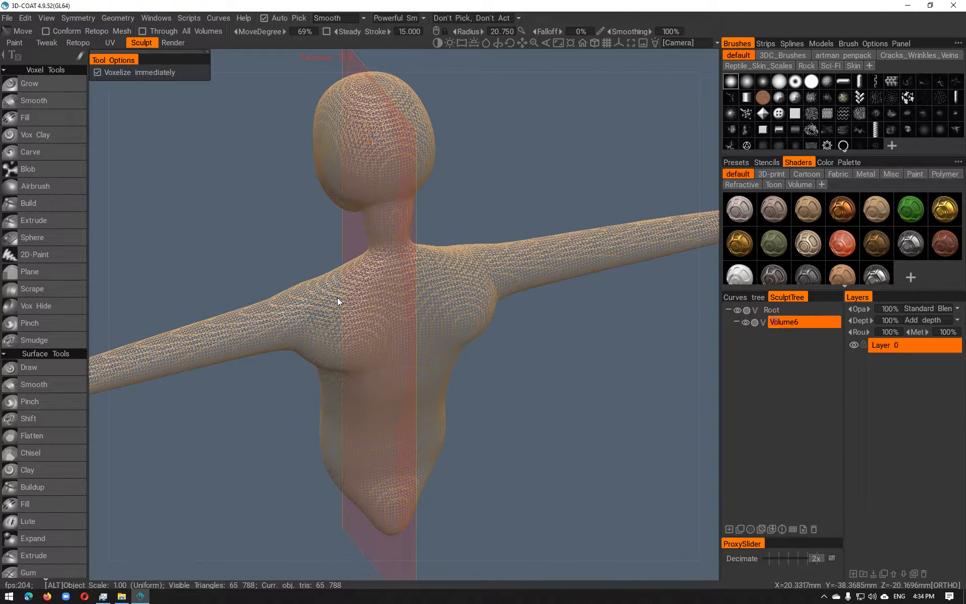
Switch to the Build tool and add volume to the back of the neck and the upper back
{"action": "key", "text": "space"}
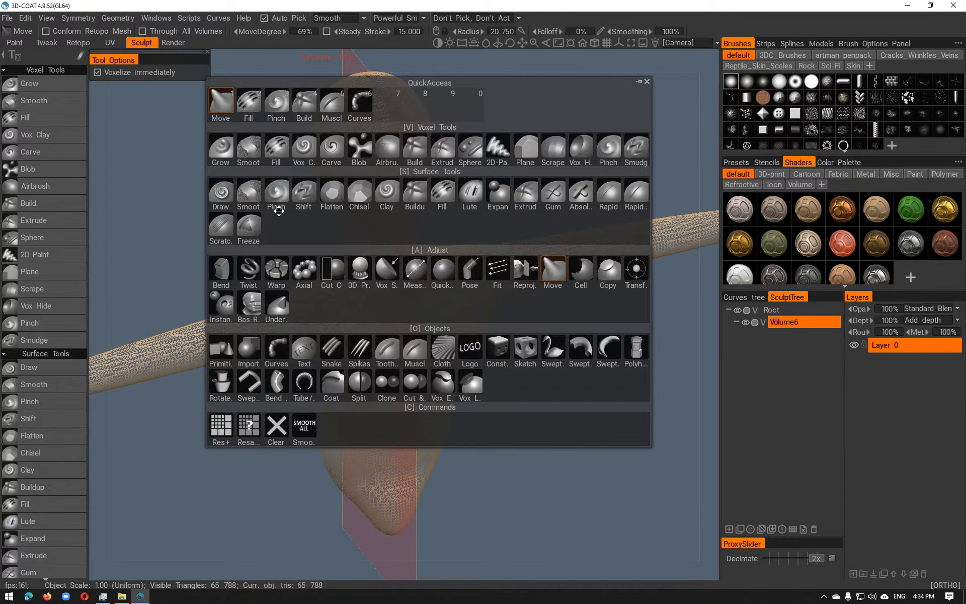
{"action": "left_click", "coordinate": [314, 115]}
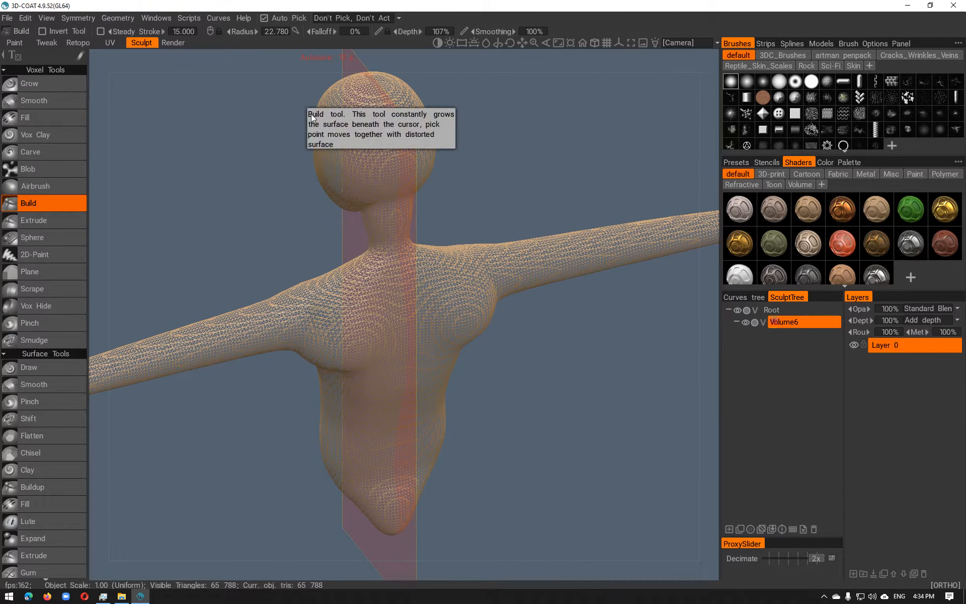
{"action": "mouse_move", "coordinate": [371, 241]}
{"action": "left_mouse_down"}
{"action": "mouse_move", "coordinate": [384, 285]}
{"action": "mouse_move", "coordinate": [372, 252]}
{"action": "left_mouse_up"}
{"action": "mouse_move", "coordinate": [374, 256]}
{"action": "right_mouse_down"}
{"action": "mouse_move", "coordinate": [478, 317]}
{"action": "mouse_move", "coordinate": [513, 288]}
{"action": "right_mouse_up"}
{"action": "mouse_move", "coordinate": [430, 256]}
{"action": "left_mouse_down"}
{"action": "mouse_move", "coordinate": [454, 309]}
{"action": "mouse_move", "coordinate": [455, 367]}
{"action": "mouse_move", "coordinate": [503, 348]}
{"action": "left_mouse_up"}
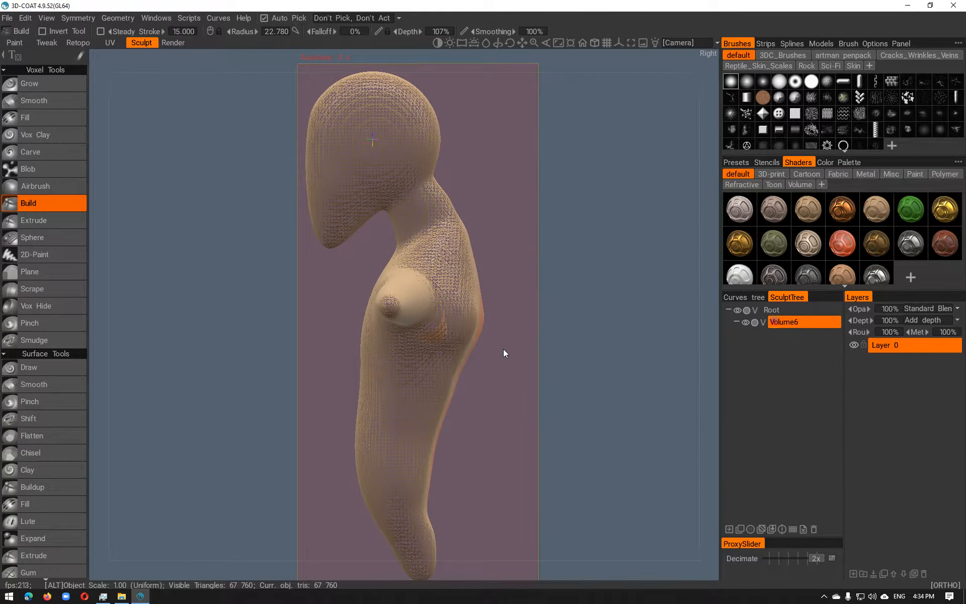
{"action": "mouse_move", "coordinate": [427, 390]}
{"action": "left_mouse_down"}
{"action": "mouse_move", "coordinate": [518, 397]}
{"action": "mouse_move", "coordinate": [453, 385]}
{"action": "left_mouse_up"}
{"action": "middle_click_drag", "start_coordinate": [490, 412], "coordinate": [528, 358], "text": "alt"}
{"action": "right_click_drag", "start_coordinate": [527, 357], "coordinate": [441, 382], "text": "alt"}
{"action": "left_click_drag", "start_coordinate": [441, 382], "coordinate": [622, 481], "text": "alt"}
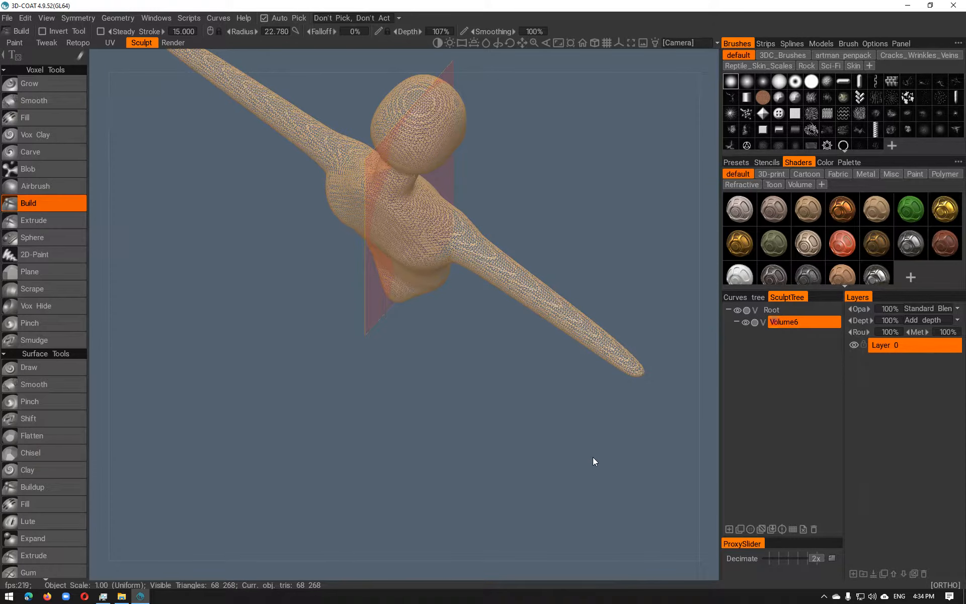
{"action": "left_click_drag", "start_coordinate": [593, 459], "coordinate": [502, 326], "text": "alt"}
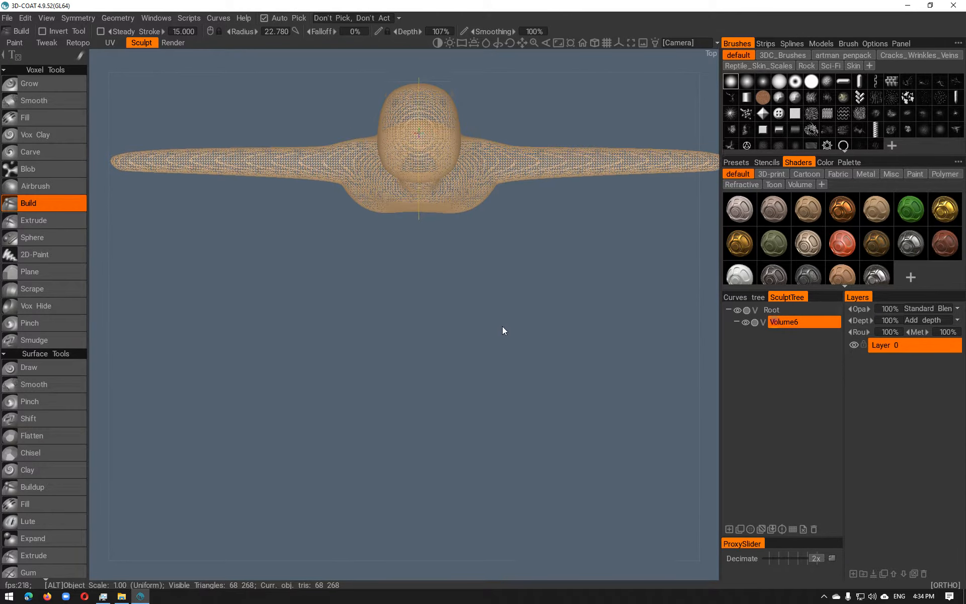
{"action": "middle_click_drag", "start_coordinate": [502, 326], "coordinate": [495, 386], "text": "alt"}
{"action": "left_click", "coordinate": [484, 222]}
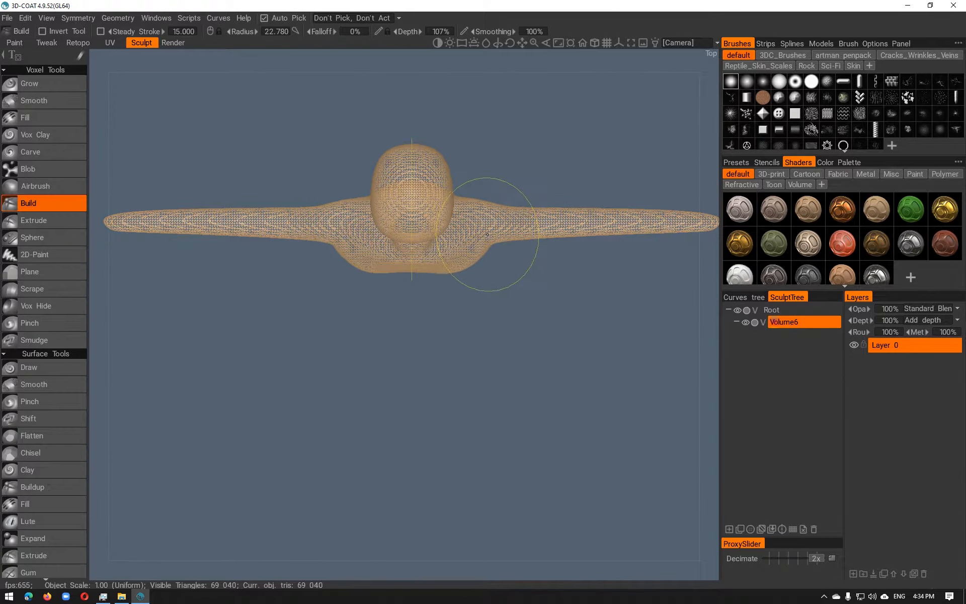
{"action": "key", "text": "ctrl+z"}
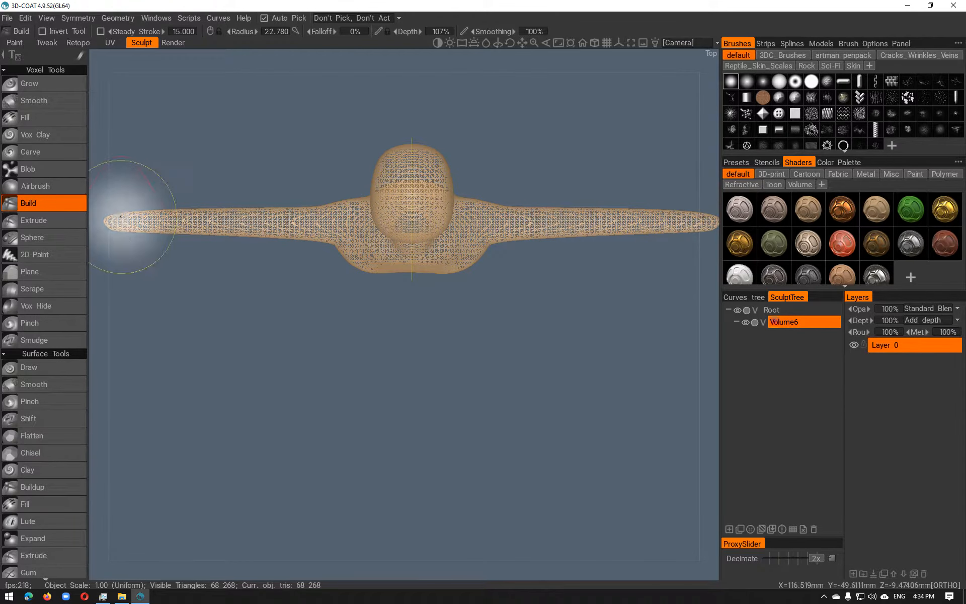
Switch to the Move tool and bend both upper arms toward the chest side in the top view with a brush radius of about 29.2
{"action": "key", "text": "space"}
{"action": "left_click", "coordinate": [144, 164]}
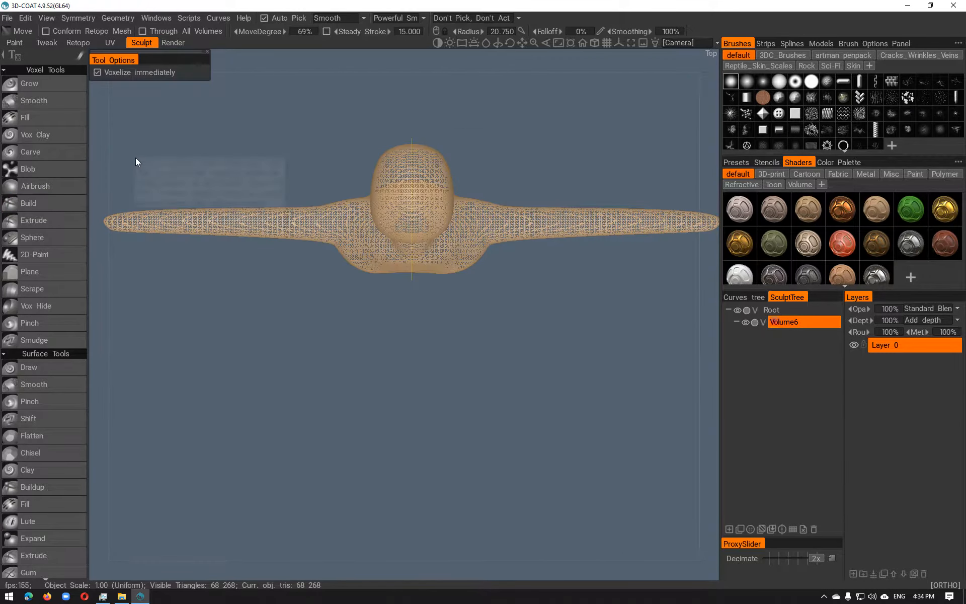
{"action": "left_click_drag", "start_coordinate": [497, 226], "coordinate": [459, 245]}
{"action": "left_click_drag", "start_coordinate": [562, 216], "coordinate": [569, 240]}
{"action": "key", "text": "ctrl+z"}
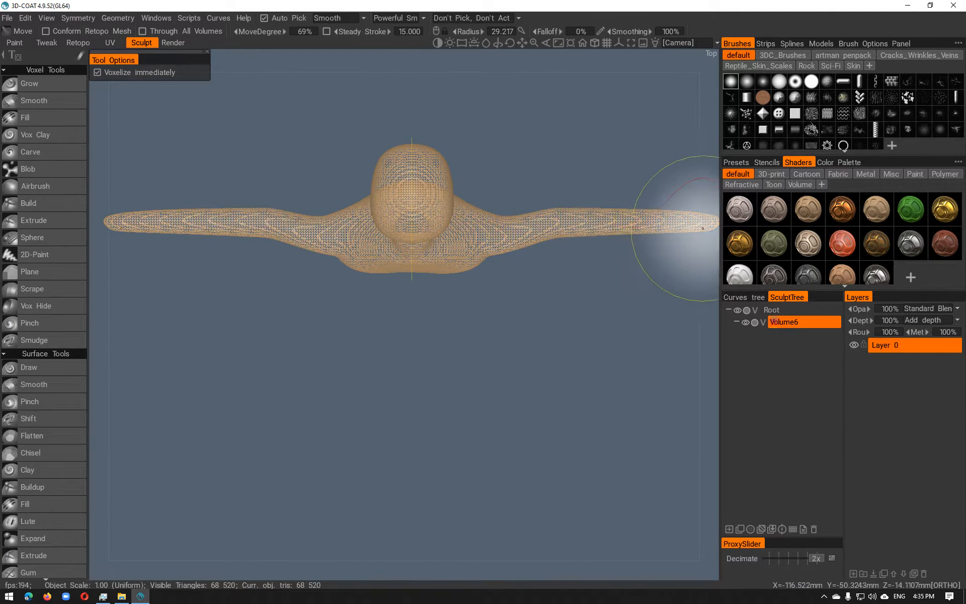
{"action": "right_click_drag", "start_coordinate": [700, 228], "coordinate": [695, 214]}
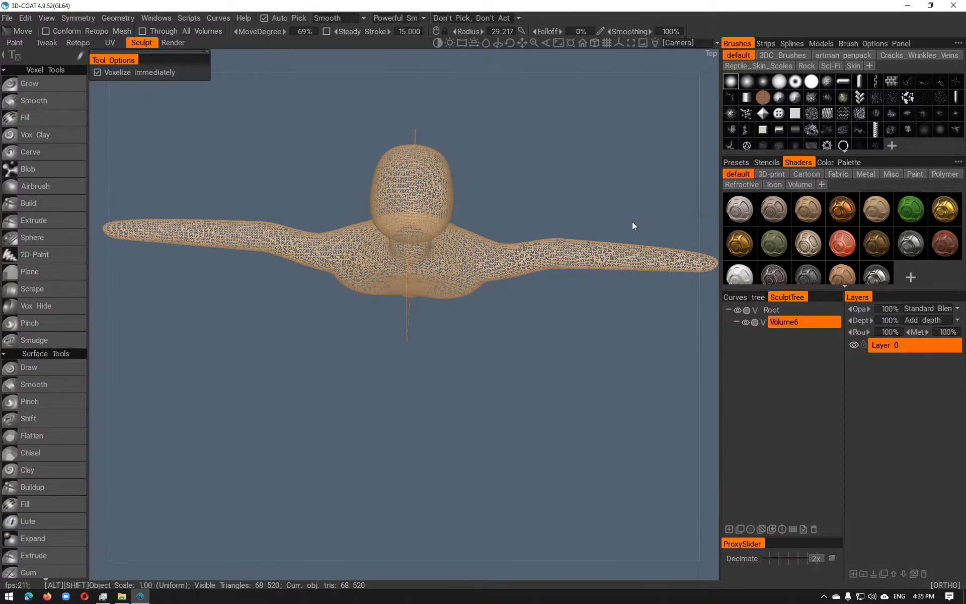
{"action": "right_click_drag", "start_coordinate": [632, 221], "coordinate": [636, 234]}
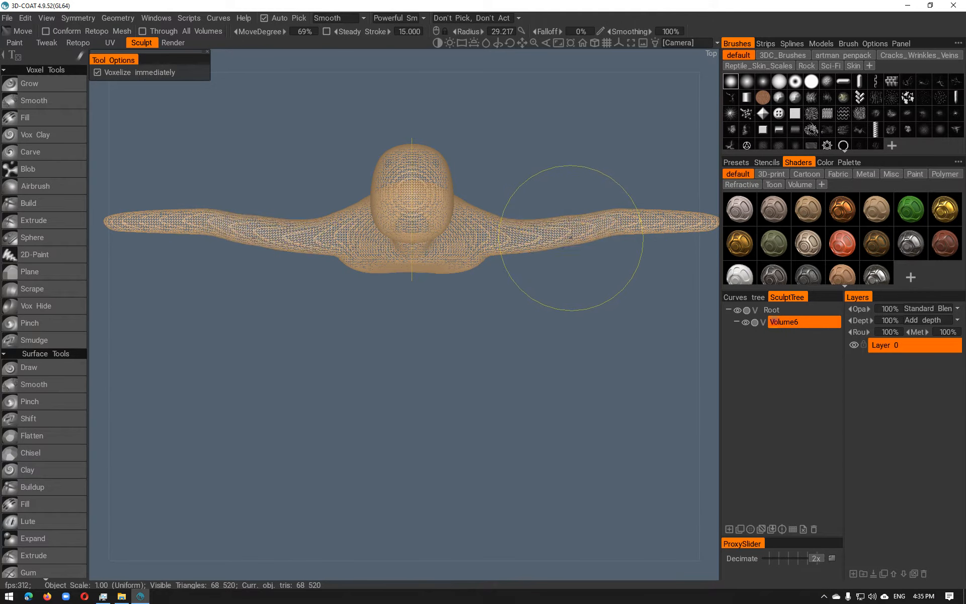
{"action": "mouse_move", "coordinate": [568, 225]}
{"action": "left_mouse_down"}
{"action": "mouse_move", "coordinate": [625, 202]}
{"action": "mouse_move", "coordinate": [624, 234]}
{"action": "mouse_move", "coordinate": [633, 208]}
{"action": "mouse_move", "coordinate": [556, 219]}
{"action": "mouse_move", "coordinate": [557, 252]}
{"action": "mouse_move", "coordinate": [548, 232]}
{"action": "mouse_move", "coordinate": [578, 197]}
{"action": "mouse_move", "coordinate": [632, 214]}
{"action": "mouse_move", "coordinate": [509, 261]}
{"action": "mouse_move", "coordinate": [470, 294]}
{"action": "left_mouse_up"}
In the front view, reshape the shoulders and armpits with a brush radius of about 19.7
{"action": "right_click_drag", "start_coordinate": [474, 295], "coordinate": [467, 296]}
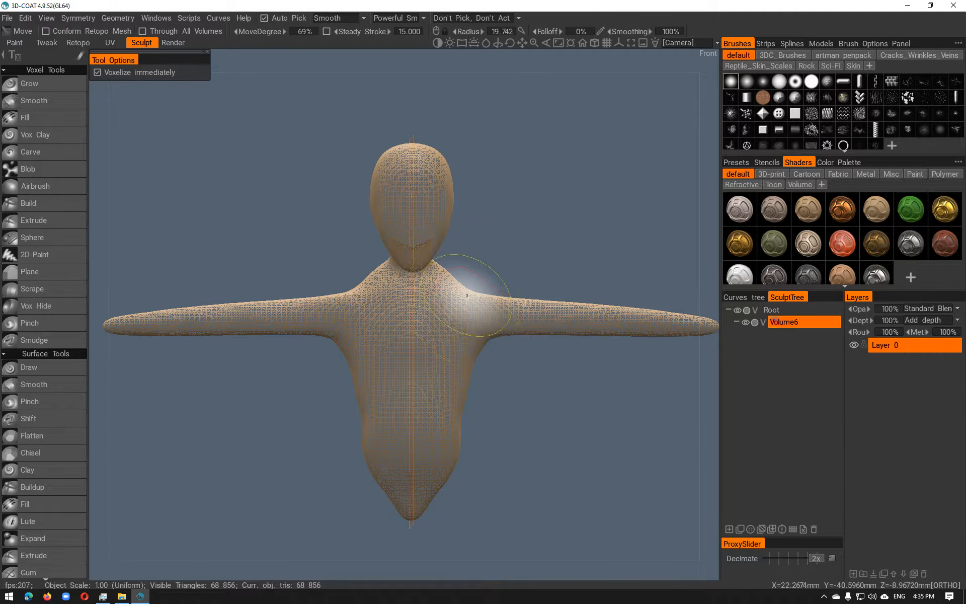
{"action": "left_click_drag", "start_coordinate": [480, 298], "coordinate": [484, 289]}
{"action": "mouse_move", "coordinate": [493, 340]}
{"action": "left_mouse_down"}
{"action": "mouse_move", "coordinate": [488, 333]}
{"action": "mouse_move", "coordinate": [430, 375]}
{"action": "mouse_move", "coordinate": [358, 363]}
{"action": "left_mouse_up"}
{"action": "left_click_drag", "start_coordinate": [519, 373], "coordinate": [606, 344], "text": "alt+shift"}
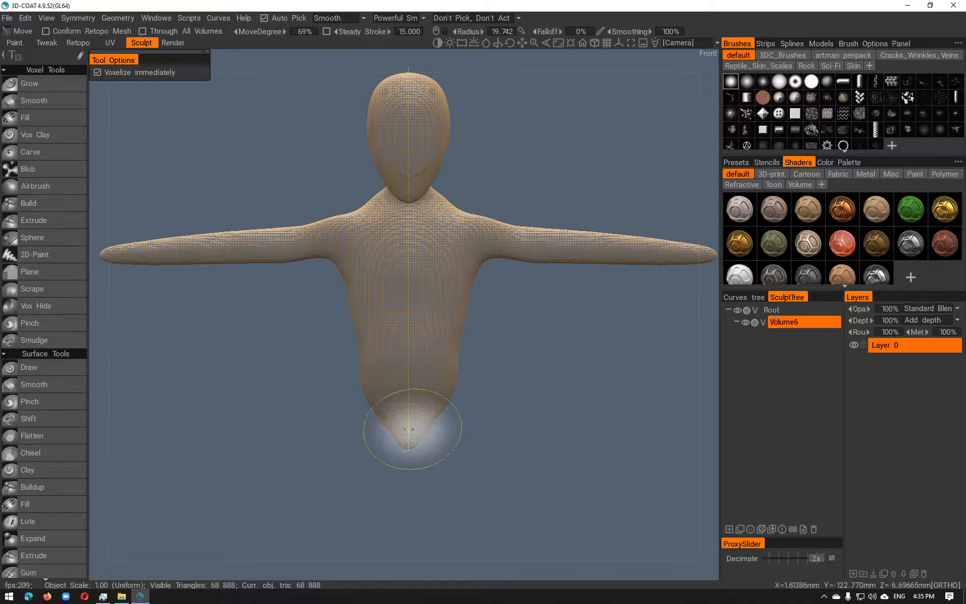
Switch to the Build tool and add volume to both sides of the lower torso to form wide hips
{"action": "key", "text": "space"}
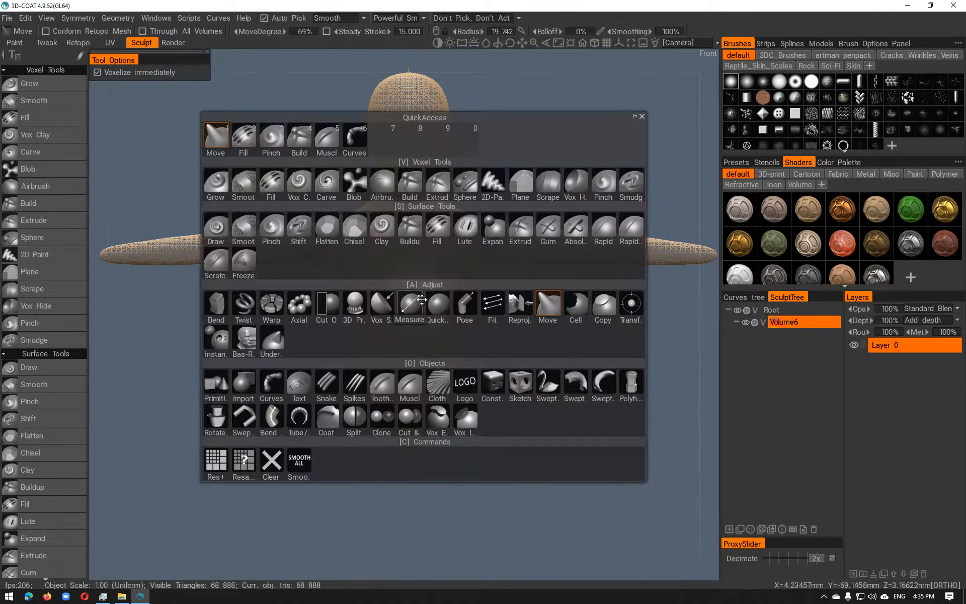
{"action": "left_click", "coordinate": [307, 143]}
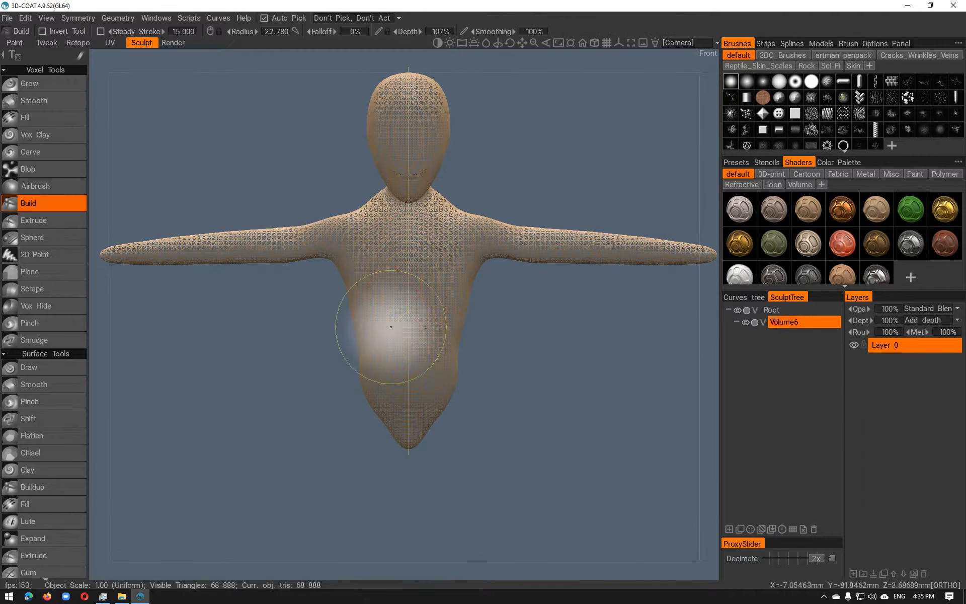
{"action": "left_click_drag", "start_coordinate": [420, 421], "coordinate": [418, 422]}
{"action": "mouse_move", "coordinate": [513, 411]}
{"action": "left_mouse_down", "text": "alt"}
{"action": "mouse_move", "coordinate": [409, 412]}
{"action": "mouse_move", "coordinate": [434, 422]}
{"action": "mouse_move", "coordinate": [443, 394]}
{"action": "mouse_move", "coordinate": [459, 421]}
{"action": "mouse_move", "coordinate": [448, 427]}
{"action": "mouse_move", "coordinate": [565, 431]}
{"action": "mouse_move", "coordinate": [536, 439]}
{"action": "mouse_move", "coordinate": [529, 420]}
{"action": "mouse_move", "coordinate": [453, 414]}
{"action": "mouse_move", "coordinate": [592, 403]}
{"action": "mouse_move", "coordinate": [337, 404]}
{"action": "mouse_move", "coordinate": [386, 401]}
{"action": "mouse_move", "coordinate": [367, 399]}
{"action": "mouse_move", "coordinate": [384, 410]}
{"action": "mouse_move", "coordinate": [316, 418]}
{"action": "left_mouse_up", "text": "alt"}
{"action": "mouse_move", "coordinate": [398, 417]}
{"action": "left_mouse_down"}
{"action": "mouse_move", "coordinate": [409, 430]}
{"action": "mouse_move", "coordinate": [409, 410]}
{"action": "left_mouse_up"}
{"action": "key", "text": "ctrl+z"}
{"action": "key", "text": "ctrl+z"}
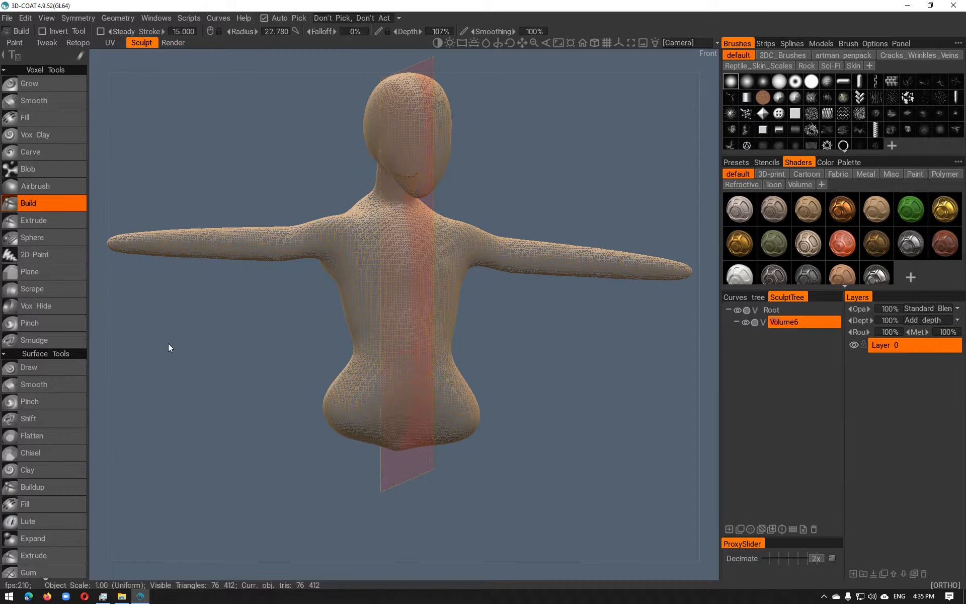
Switch to the Move tool, undo a first leg pull and extend the crotch downward between the hips with a brush radius of about 19.7
{"action": "key", "text": "space"}
{"action": "left_click", "coordinate": [174, 201]}
{"action": "left_click_drag", "start_coordinate": [434, 462], "coordinate": [504, 339], "text": "alt"}
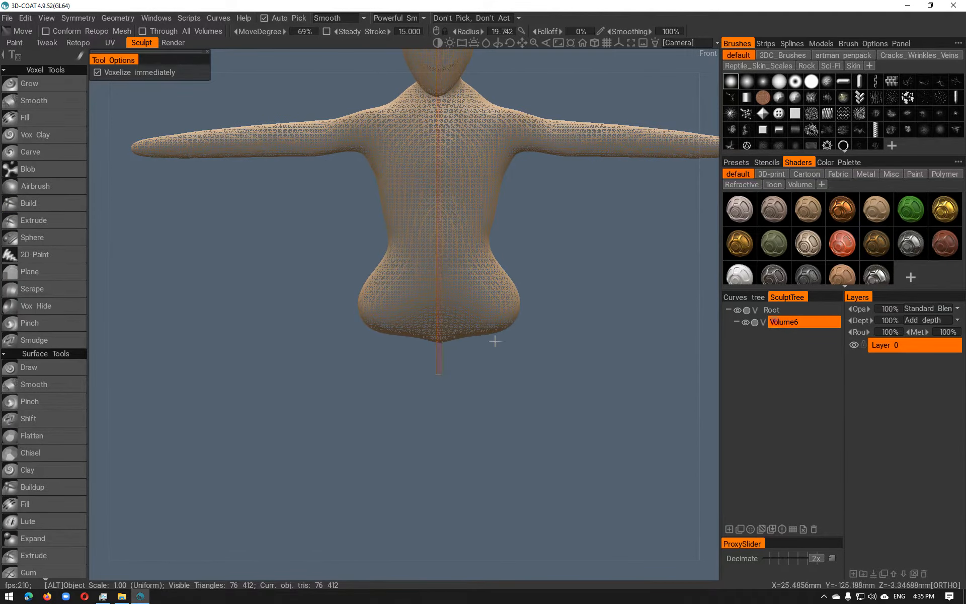
{"action": "left_click_drag", "start_coordinate": [386, 326], "coordinate": [388, 421]}
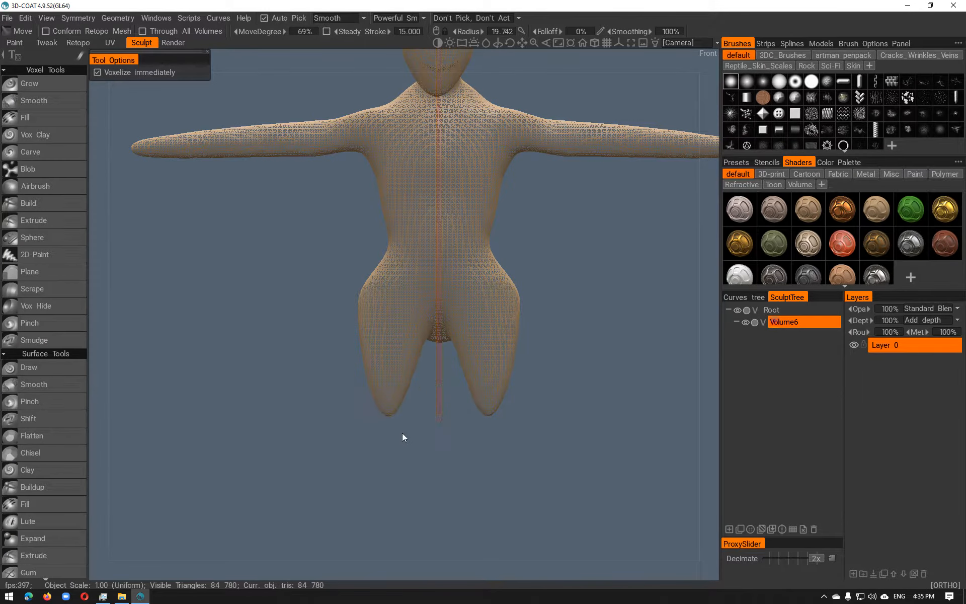
{"action": "key", "text": "ctrl+z"}
{"action": "mouse_move", "coordinate": [481, 365]}
{"action": "left_mouse_down", "text": "alt"}
{"action": "mouse_move", "coordinate": [448, 374]}
{"action": "mouse_move", "coordinate": [424, 357]}
{"action": "mouse_move", "coordinate": [456, 394]}
{"action": "mouse_move", "coordinate": [428, 271]}
{"action": "left_mouse_up", "text": "alt"}
{"action": "mouse_move", "coordinate": [441, 312]}
{"action": "left_mouse_down", "text": "ctrl"}
{"action": "mouse_move", "coordinate": [439, 338]}
{"action": "mouse_move", "coordinate": [448, 321]}
{"action": "mouse_move", "coordinate": [430, 327]}
{"action": "left_mouse_up", "text": "ctrl"}
{"action": "mouse_move", "coordinate": [484, 349]}
{"action": "left_mouse_down", "text": "alt"}
{"action": "mouse_move", "coordinate": [531, 325]}
{"action": "mouse_move", "coordinate": [499, 512]}
{"action": "left_mouse_up", "text": "alt"}
Try to pull both legs down from the hips with brush radii of about 19.7 and 33.6, and undo the strokes
{"action": "mouse_move", "coordinate": [585, 439]}
{"action": "left_mouse_down", "text": "alt"}
{"action": "mouse_move", "coordinate": [457, 457]}
{"action": "mouse_move", "coordinate": [594, 437]}
{"action": "mouse_move", "coordinate": [582, 431]}
{"action": "left_mouse_up", "text": "alt"}
{"action": "middle_click_drag", "start_coordinate": [582, 428], "coordinate": [576, 323], "text": "alt"}
{"action": "right_click_drag", "start_coordinate": [559, 322], "coordinate": [463, 322], "text": "alt"}
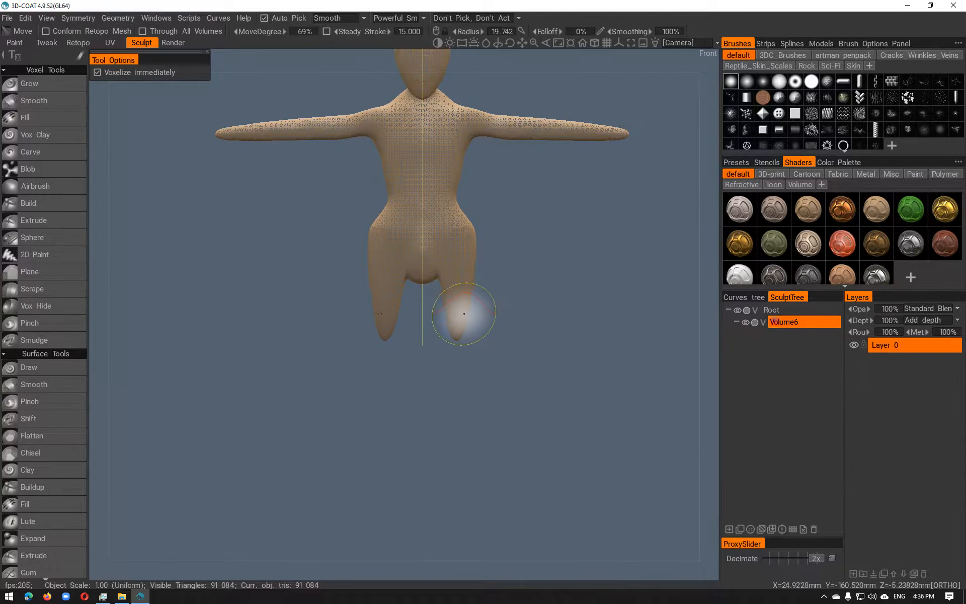
{"action": "key", "text": "ctrl+z"}
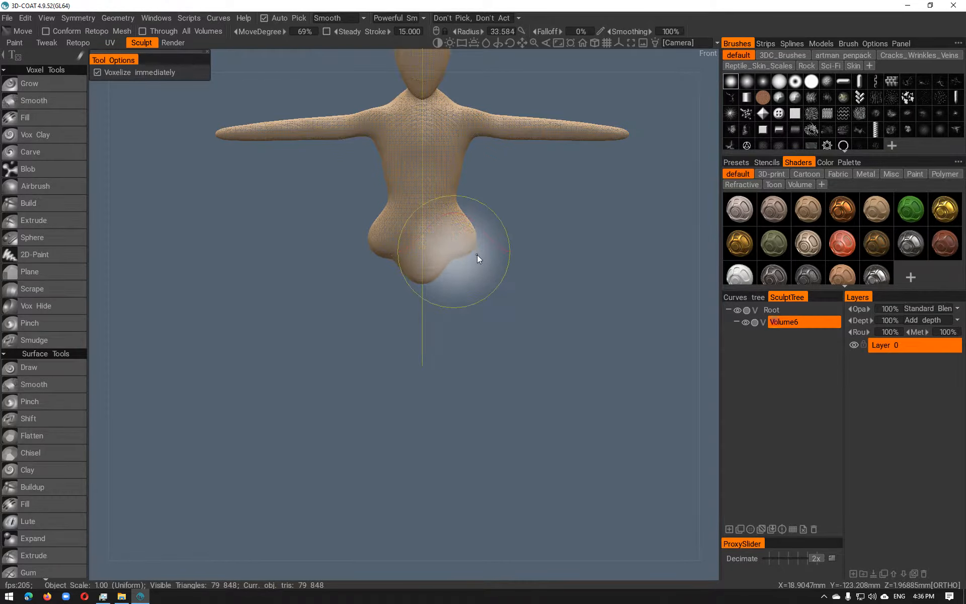
{"action": "mouse_move", "coordinate": [461, 252]}
{"action": "left_mouse_down"}
{"action": "mouse_move", "coordinate": [454, 304]}
{"action": "mouse_move", "coordinate": [467, 352]}
{"action": "left_mouse_up"}
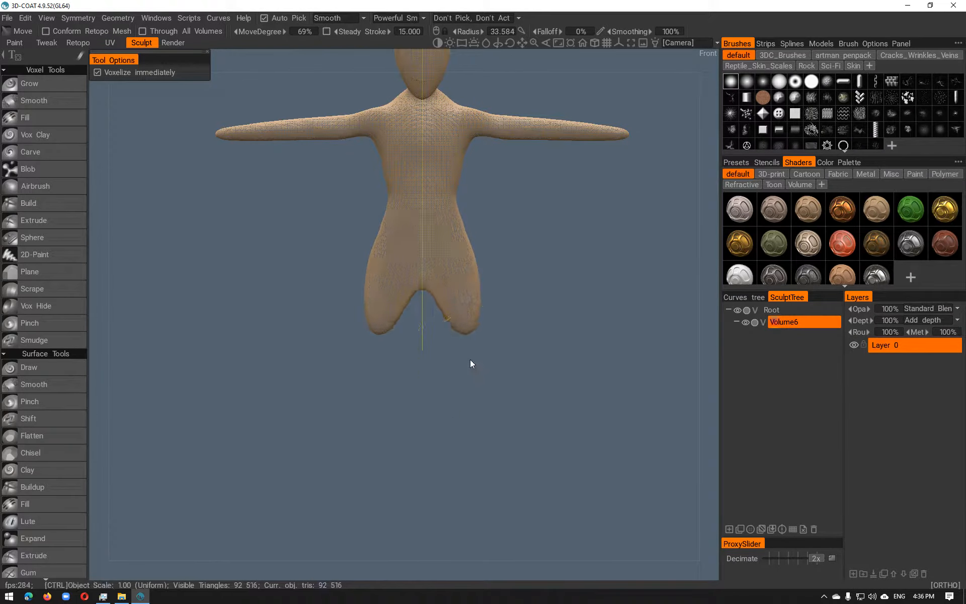
{"action": "key", "text": "ctrl+z"}
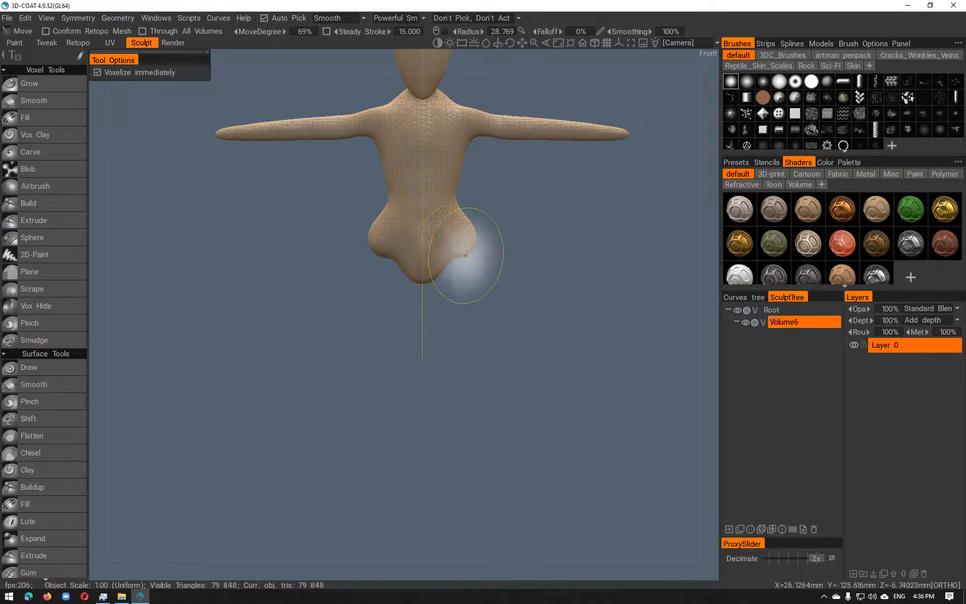
Pull both legs down from the hips with a brush radius of about 28.8 and smooth the inner thighs
{"action": "left_click_drag", "start_coordinate": [466, 255], "coordinate": [472, 321]}
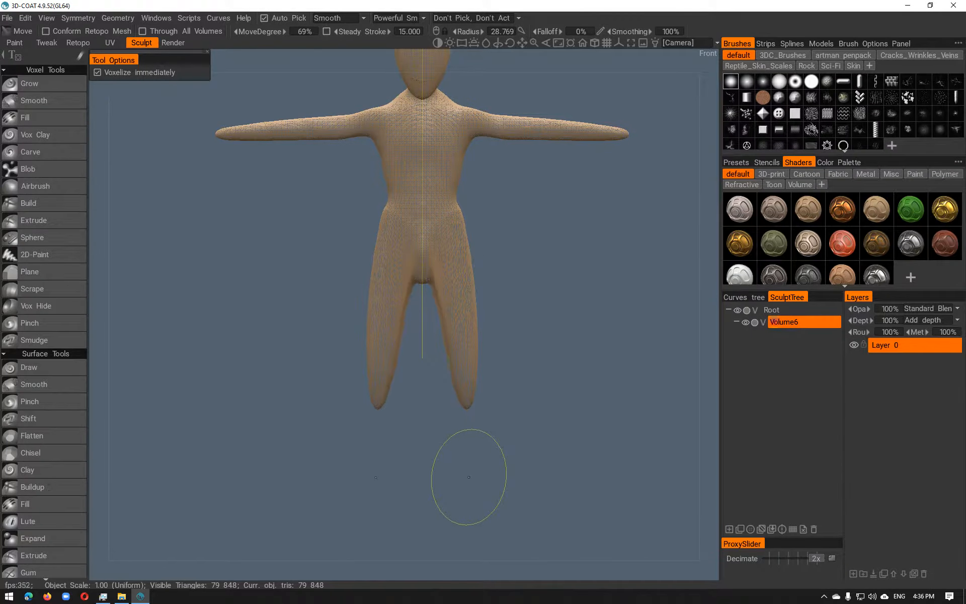
{"action": "mouse_move", "coordinate": [514, 407]}
{"action": "left_mouse_down"}
{"action": "mouse_move", "coordinate": [359, 408]}
{"action": "mouse_move", "coordinate": [522, 395]}
{"action": "mouse_move", "coordinate": [425, 390]}
{"action": "mouse_move", "coordinate": [371, 406]}
{"action": "mouse_move", "coordinate": [552, 392]}
{"action": "mouse_move", "coordinate": [517, 392]}
{"action": "left_mouse_up"}
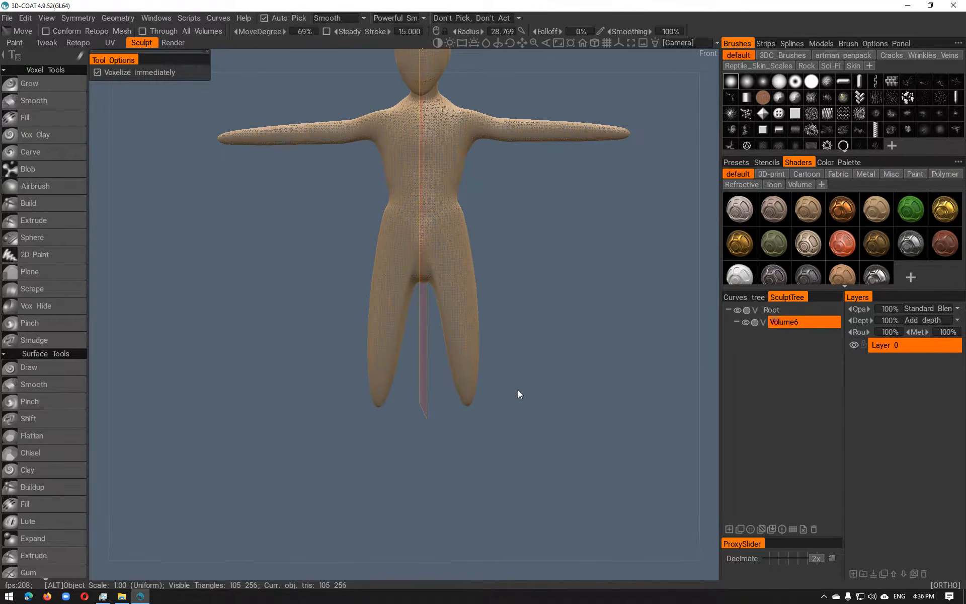
{"action": "left_click_drag", "start_coordinate": [453, 292], "coordinate": [456, 340], "text": "shift"}
From the side, try to reshape the head and chin with brush radii of about 42.6 and 29.1, and undo the strokes
{"action": "mouse_move", "coordinate": [518, 387]}
{"action": "left_mouse_down", "text": "alt"}
{"action": "mouse_move", "coordinate": [345, 401]}
{"action": "mouse_move", "coordinate": [371, 390]}
{"action": "left_mouse_up", "text": "alt"}
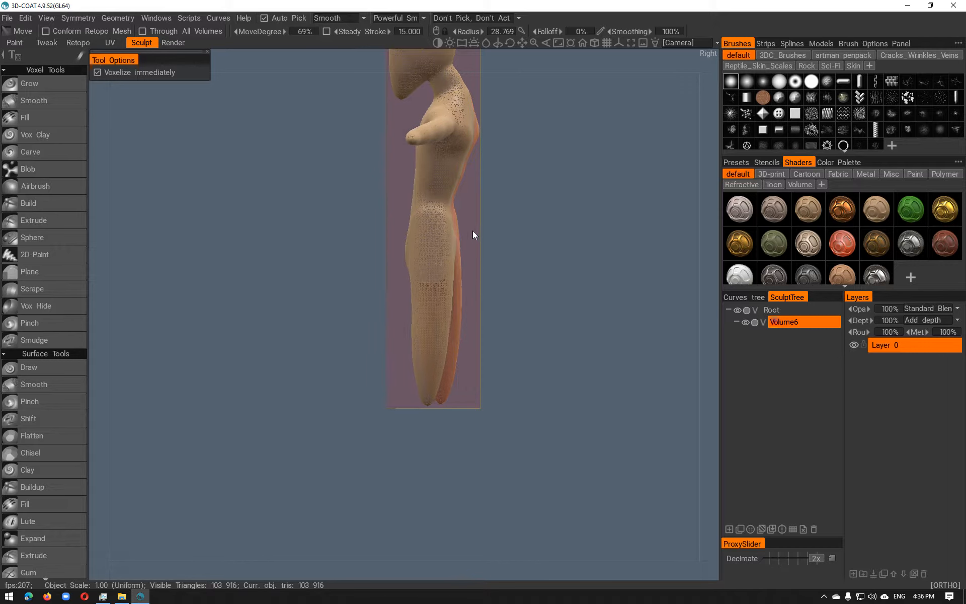
{"action": "left_click_drag", "start_coordinate": [518, 236], "coordinate": [523, 234], "text": "alt"}
{"action": "middle_click_drag", "start_coordinate": [523, 236], "coordinate": [531, 320], "text": "alt"}
{"action": "right_click_drag", "start_coordinate": [426, 123], "coordinate": [448, 122]}
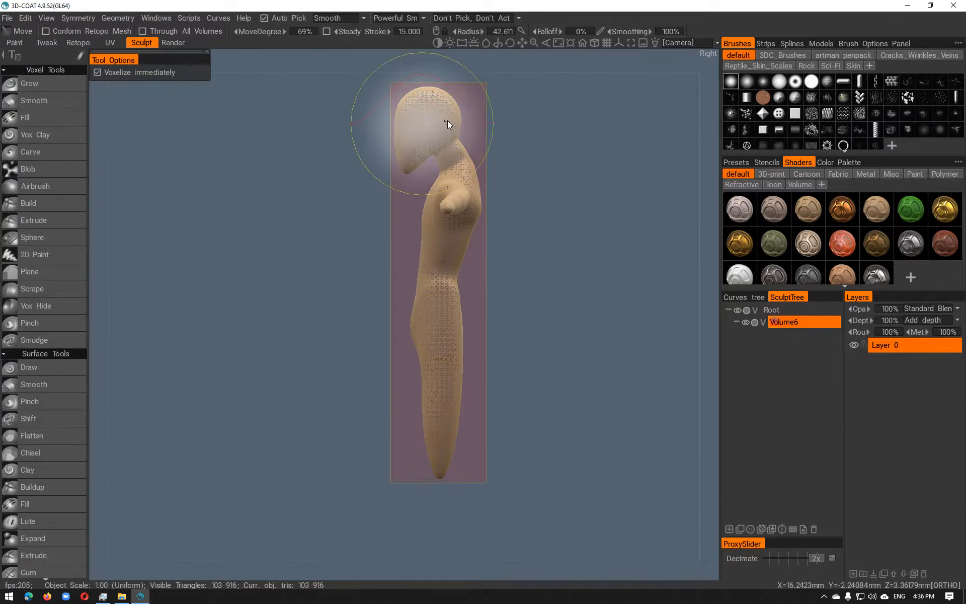
{"action": "left_click_drag", "start_coordinate": [406, 114], "coordinate": [402, 111]}
{"action": "right_click_drag", "start_coordinate": [402, 129], "coordinate": [384, 134]}
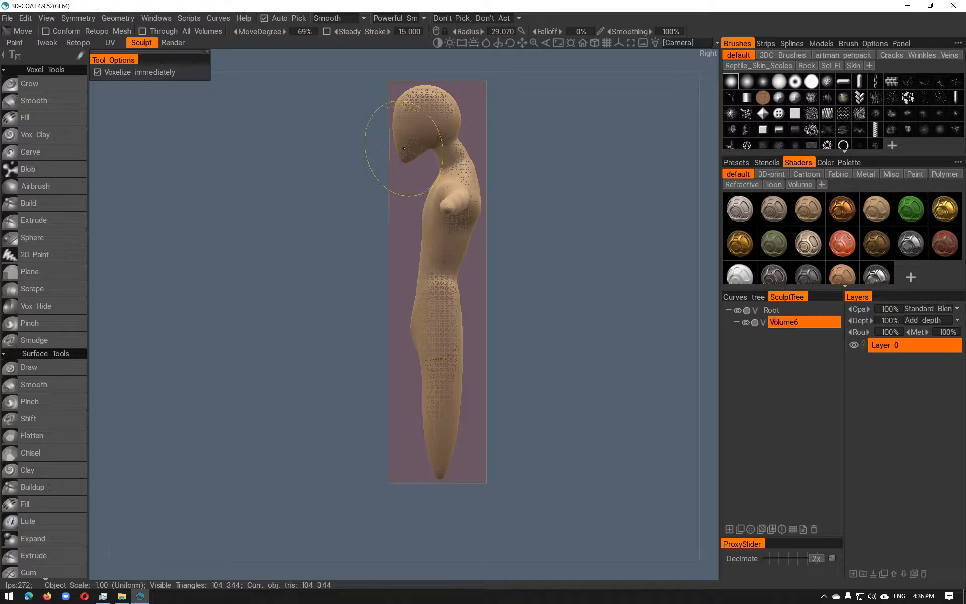
{"action": "left_click_drag", "start_coordinate": [407, 147], "coordinate": [436, 113]}
{"action": "key", "text": "ctrl+z"}
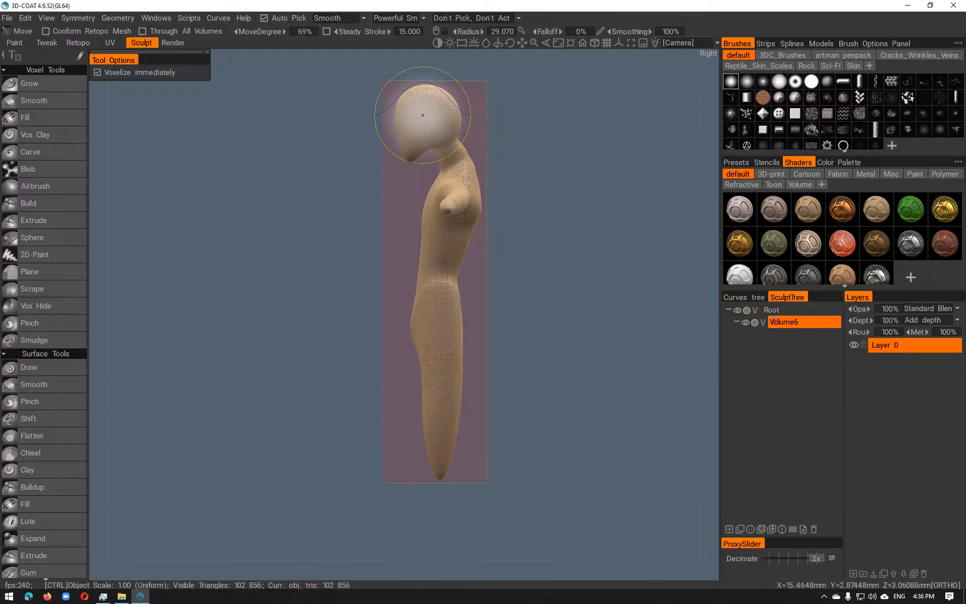
{"action": "key", "text": "ctrl+z"}
{"action": "key", "text": "ctrl+z"}
{"action": "middle_click_drag", "start_coordinate": [518, 138], "coordinate": [542, 161], "text": "alt"}
{"action": "right_click_drag", "start_coordinate": [485, 210], "coordinate": [491, 215]}
{"action": "right_click_drag", "start_coordinate": [486, 266], "coordinate": [535, 266]}
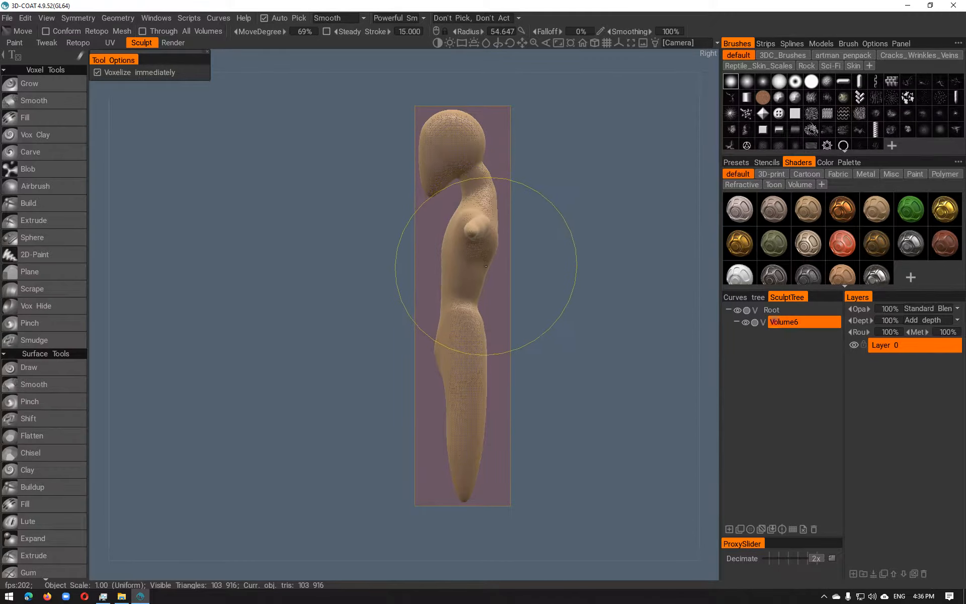
{"action": "left_click_drag", "start_coordinate": [507, 253], "coordinate": [630, 254], "text": "alt"}
{"action": "key", "text": "ctrl+z"}
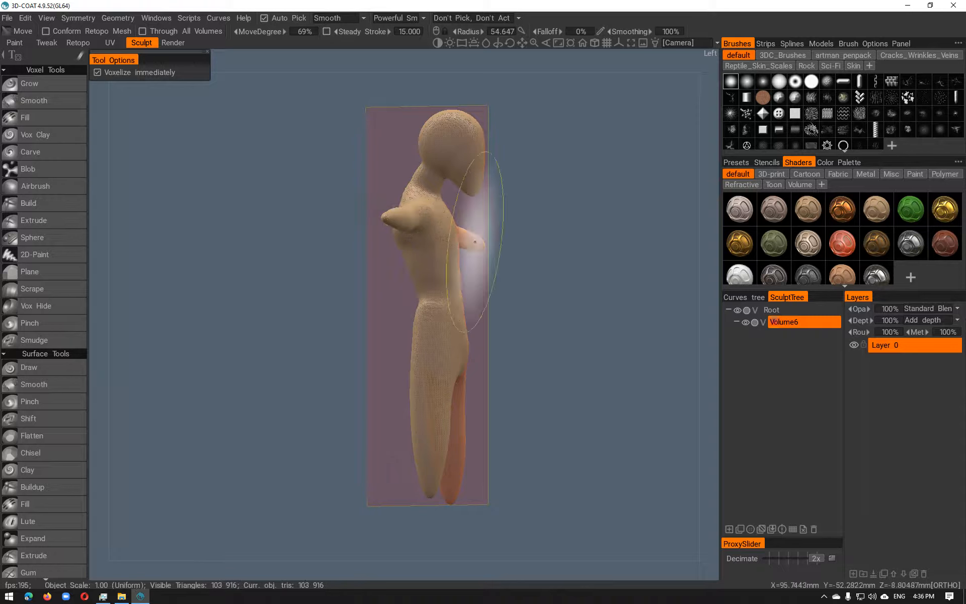
Reshape the head and neck with a brush radius of about 39.1, bringing the head back above the shoulders
{"action": "left_click_drag", "start_coordinate": [468, 156], "coordinate": [505, 156], "text": "alt"}
{"action": "middle_click_drag", "start_coordinate": [505, 157], "coordinate": [504, 202], "text": "alt"}
{"action": "right_click_drag", "start_coordinate": [478, 172], "coordinate": [444, 167]}
{"action": "left_click_drag", "start_coordinate": [444, 167], "coordinate": [468, 174], "text": "shift"}
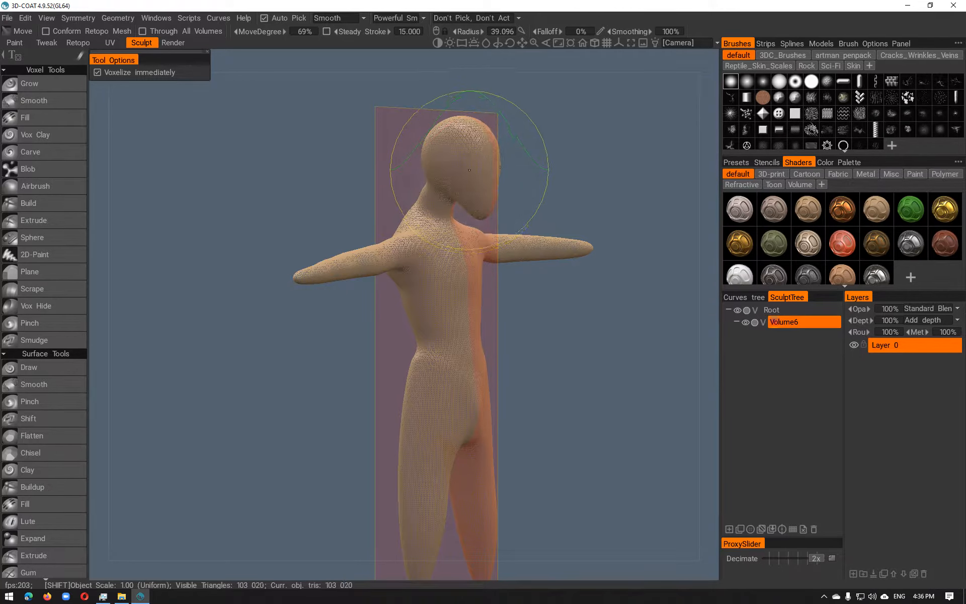
{"action": "mouse_move", "coordinate": [472, 182]}
{"action": "left_mouse_down", "text": "shift"}
{"action": "mouse_move", "coordinate": [499, 176]}
{"action": "mouse_move", "coordinate": [460, 162]}
{"action": "mouse_move", "coordinate": [472, 175]}
{"action": "mouse_move", "coordinate": [465, 108]}
{"action": "mouse_move", "coordinate": [442, 146]}
{"action": "mouse_move", "coordinate": [435, 141]}
{"action": "mouse_move", "coordinate": [438, 154]}
{"action": "mouse_move", "coordinate": [330, 156]}
{"action": "mouse_move", "coordinate": [336, 165]}
{"action": "left_mouse_up", "text": "shift"}
{"action": "mouse_move", "coordinate": [532, 209]}
{"action": "left_mouse_down", "text": "shift"}
{"action": "mouse_move", "coordinate": [501, 221]}
{"action": "mouse_move", "coordinate": [470, 259]}
{"action": "left_mouse_up", "text": "shift"}
In the side view, reshape the chest, waist and back profile with a brush radius of about 46.7
{"action": "right_click_drag", "start_coordinate": [491, 259], "coordinate": [502, 258]}
{"action": "mouse_move", "coordinate": [470, 254]}
{"action": "left_mouse_down"}
{"action": "mouse_move", "coordinate": [455, 282]}
{"action": "mouse_move", "coordinate": [468, 375]}
{"action": "left_mouse_up"}
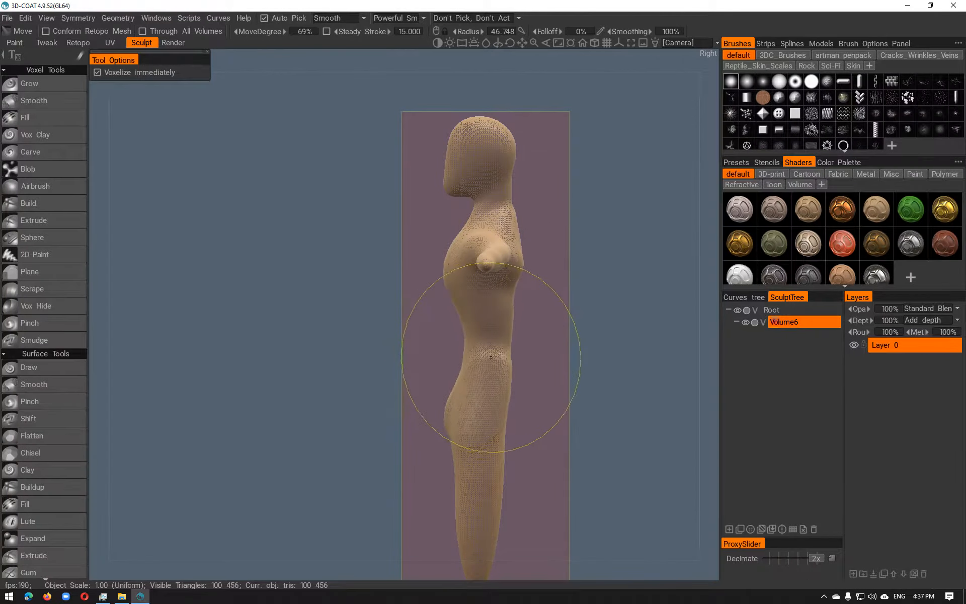
{"action": "mouse_move", "coordinate": [504, 338]}
{"action": "left_mouse_down", "text": "shift"}
{"action": "mouse_move", "coordinate": [511, 258]}
{"action": "mouse_move", "coordinate": [519, 302]}
{"action": "mouse_move", "coordinate": [525, 240]}
{"action": "left_mouse_up", "text": "shift"}
{"action": "left_click_drag", "start_coordinate": [529, 282], "coordinate": [501, 316], "text": "shift"}
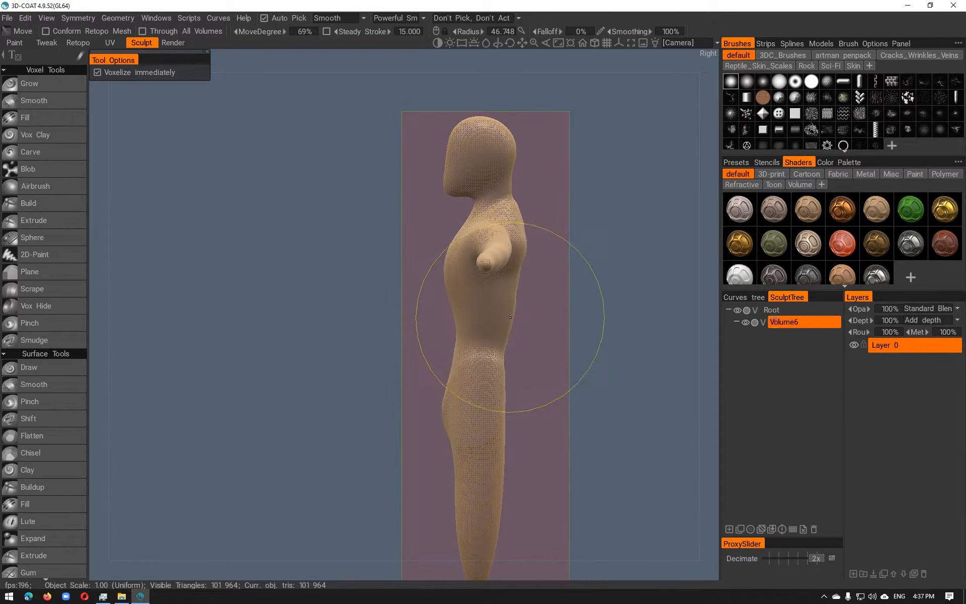
Push the hips and upper thighs backward to form the buttocks and flatten the groin, keeping the brush radius of about 46.7
{"action": "mouse_move", "coordinate": [498, 358]}
{"action": "left_mouse_down", "text": "shift"}
{"action": "mouse_move", "coordinate": [499, 368]}
{"action": "mouse_move", "coordinate": [478, 341]}
{"action": "mouse_move", "coordinate": [457, 367]}
{"action": "mouse_move", "coordinate": [503, 424]}
{"action": "mouse_move", "coordinate": [506, 405]}
{"action": "mouse_move", "coordinate": [451, 433]}
{"action": "left_mouse_up", "text": "shift"}
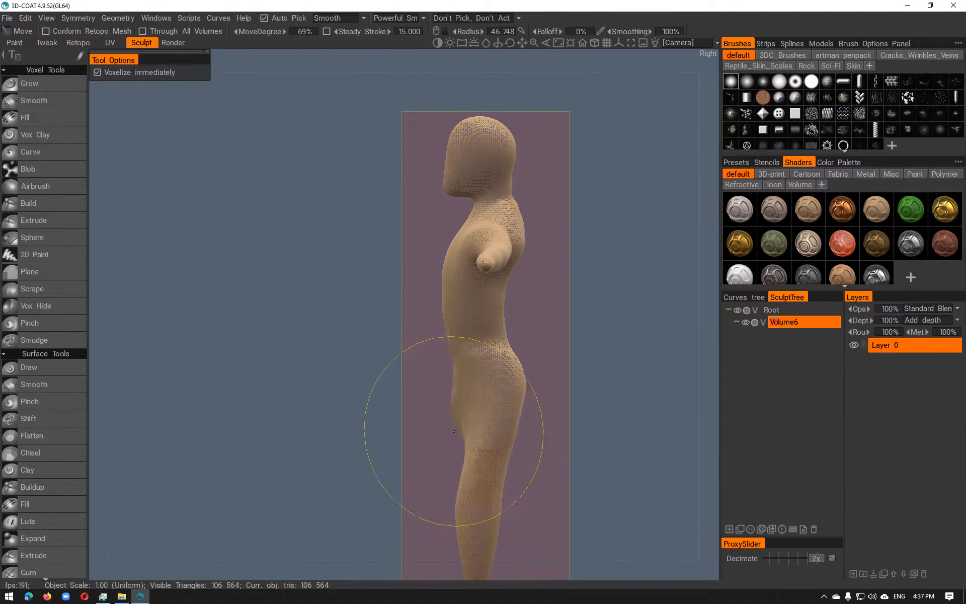
{"action": "left_click_drag", "start_coordinate": [624, 434], "coordinate": [726, 434], "text": "alt"}
{"action": "mouse_move", "coordinate": [467, 398]}
{"action": "left_mouse_down", "text": "shift"}
{"action": "mouse_move", "coordinate": [481, 345]}
{"action": "mouse_move", "coordinate": [478, 355]}
{"action": "left_mouse_up", "text": "shift"}
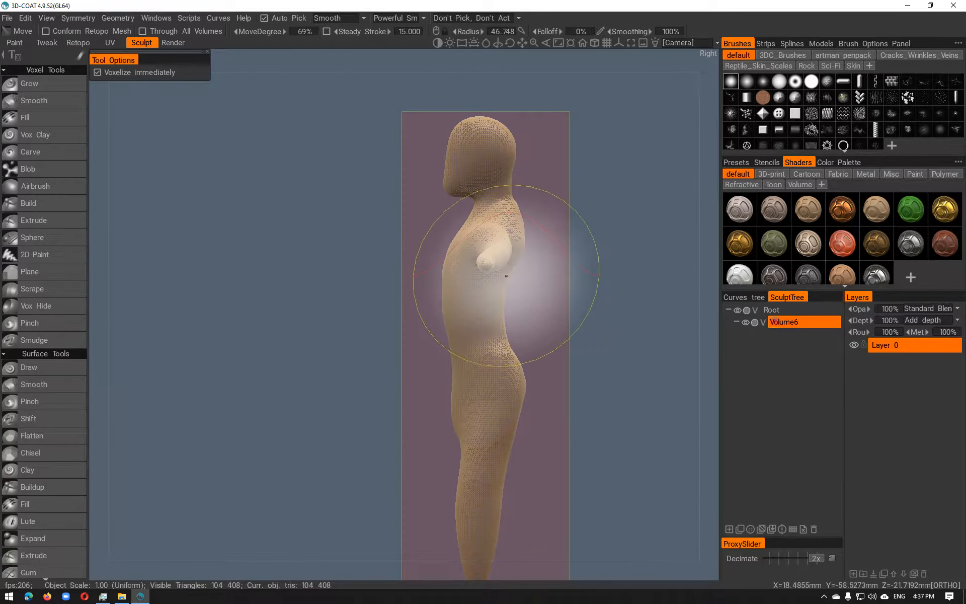
Refine the upper back, nape of the neck and face profile from the side with a brush radius of about 27.2
{"action": "right_click_drag", "start_coordinate": [505, 276], "coordinate": [473, 280]}
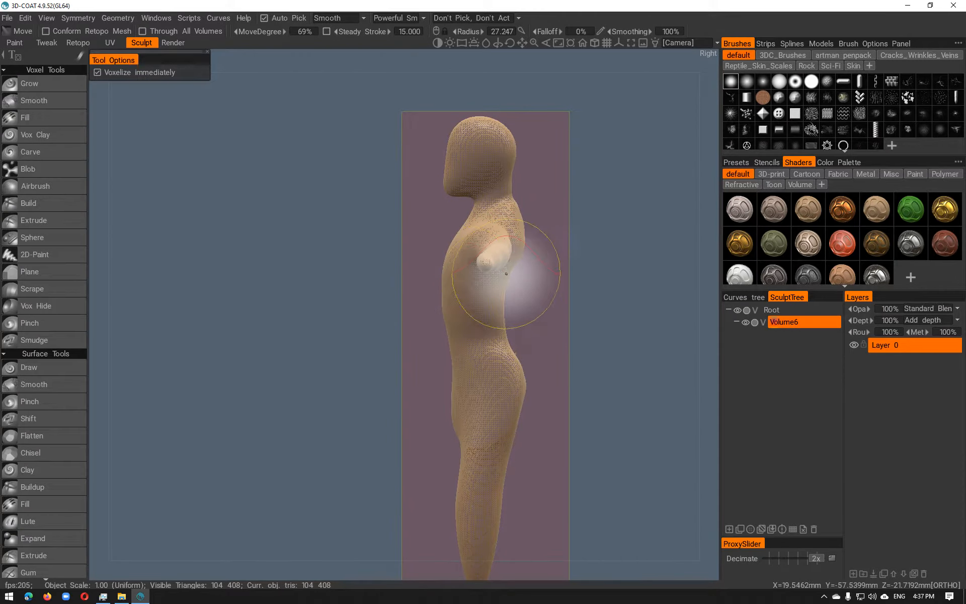
{"action": "mouse_move", "coordinate": [511, 285]}
{"action": "left_mouse_down", "text": "alt"}
{"action": "mouse_move", "coordinate": [510, 277]}
{"action": "mouse_move", "coordinate": [567, 289]}
{"action": "mouse_move", "coordinate": [518, 282]}
{"action": "left_mouse_up", "text": "alt"}
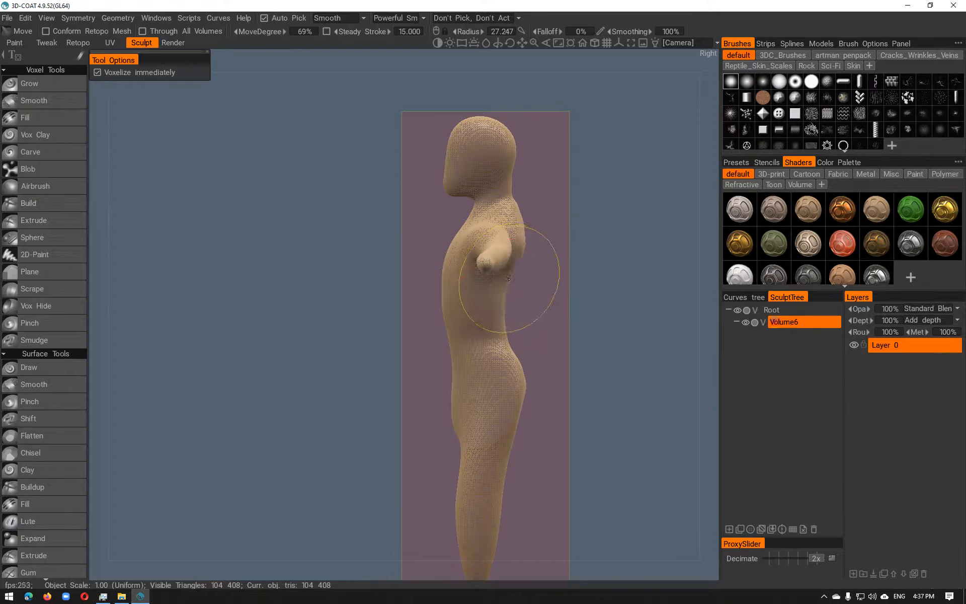
{"action": "left_click_drag", "start_coordinate": [517, 293], "coordinate": [516, 293]}
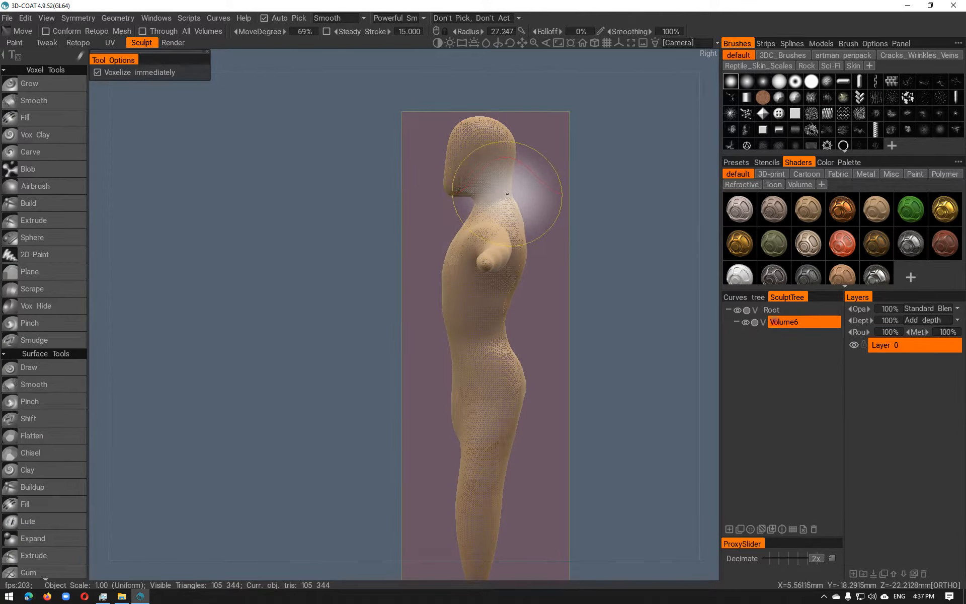
{"action": "left_click_drag", "start_coordinate": [499, 194], "coordinate": [509, 211]}
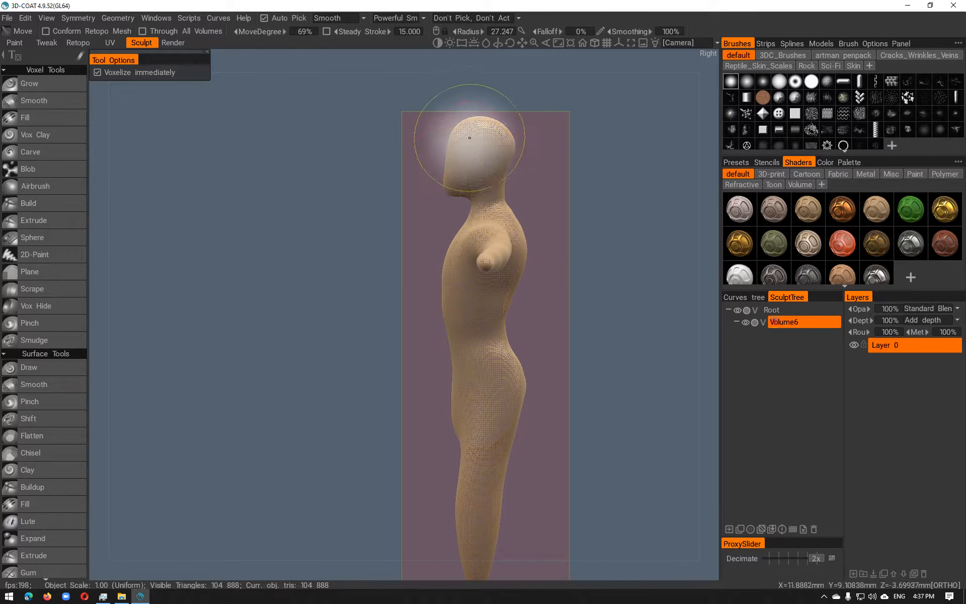
{"action": "left_click_drag", "start_coordinate": [453, 135], "coordinate": [454, 136]}
{"action": "mouse_move", "coordinate": [515, 138]}
{"action": "left_mouse_down"}
{"action": "mouse_move", "coordinate": [473, 126]}
{"action": "mouse_move", "coordinate": [443, 161]}
{"action": "mouse_move", "coordinate": [447, 178]}
{"action": "mouse_move", "coordinate": [481, 203]}
{"action": "mouse_move", "coordinate": [648, 178]}
{"action": "left_mouse_up"}
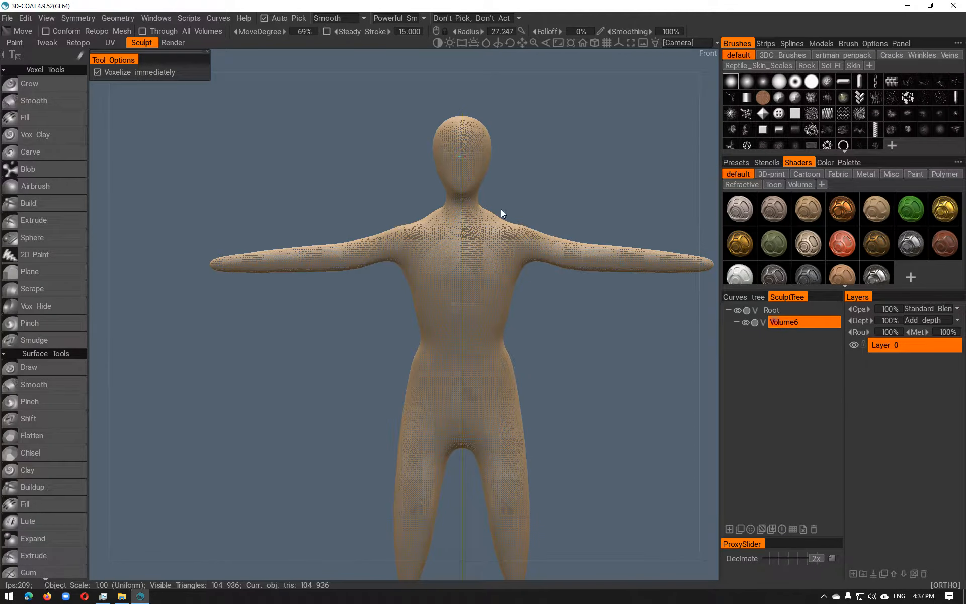
In the side view, pull the front of the thighs forward to straighten the profile below the groin, using a brush radius of about 27.2
{"action": "left_click_drag", "start_coordinate": [545, 226], "coordinate": [397, 219], "text": "alt"}
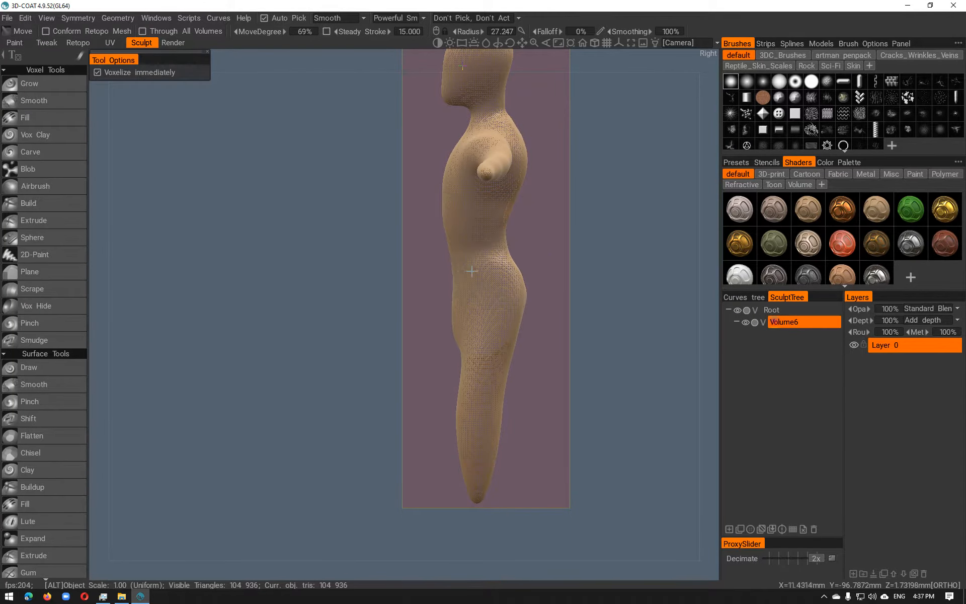
{"action": "left_click_drag", "start_coordinate": [471, 271], "coordinate": [539, 261], "text": "alt"}
{"action": "left_click_drag", "start_coordinate": [481, 273], "coordinate": [463, 273], "text": "alt"}
{"action": "mouse_move", "coordinate": [481, 312]}
{"action": "left_mouse_down"}
{"action": "mouse_move", "coordinate": [463, 319]}
{"action": "mouse_move", "coordinate": [453, 341]}
{"action": "left_mouse_up"}
{"action": "left_click_drag", "start_coordinate": [466, 378], "coordinate": [454, 379]}
{"action": "mouse_move", "coordinate": [513, 345]}
{"action": "left_mouse_down"}
{"action": "mouse_move", "coordinate": [506, 339]}
{"action": "mouse_move", "coordinate": [541, 329]}
{"action": "mouse_move", "coordinate": [670, 326]}
{"action": "left_mouse_up"}
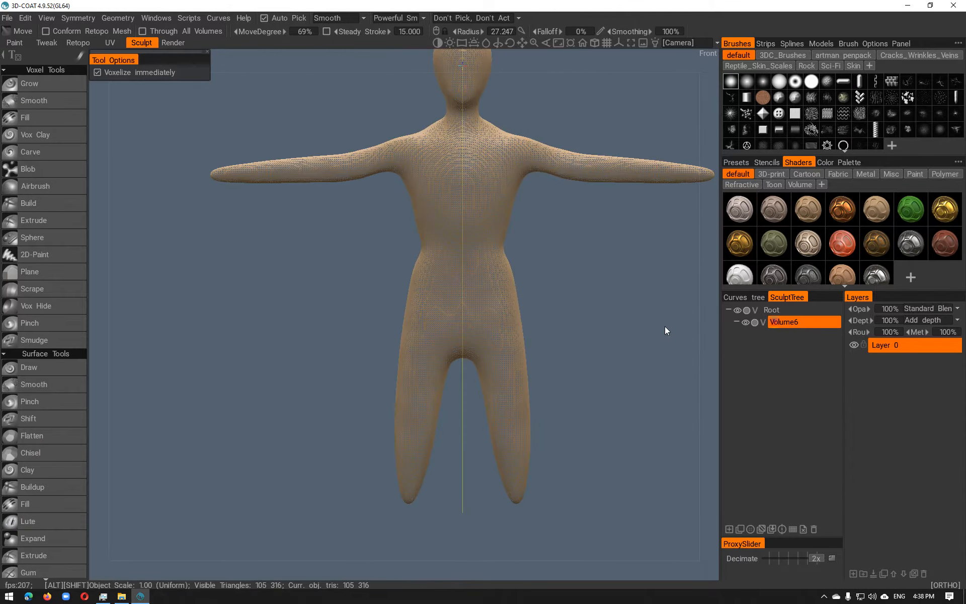
From the front, push the crotch between the legs upward with a brush radius of about 20.3
{"action": "right_click_drag", "start_coordinate": [468, 357], "coordinate": [454, 353]}
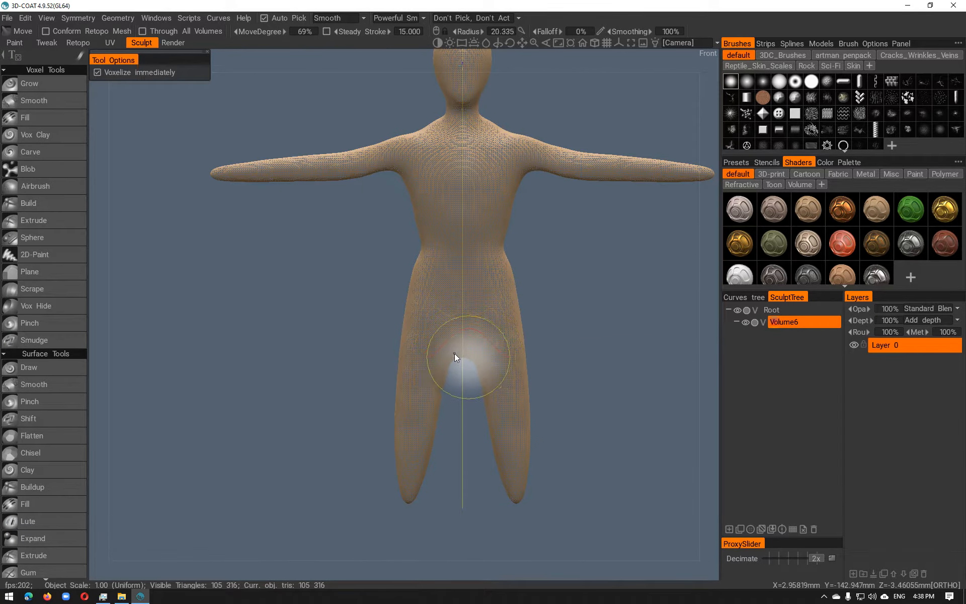
{"action": "left_click_drag", "start_coordinate": [454, 353], "coordinate": [474, 319]}
{"action": "mouse_move", "coordinate": [500, 288]}
{"action": "left_mouse_down", "text": "alt"}
{"action": "mouse_move", "coordinate": [463, 288]}
{"action": "mouse_move", "coordinate": [596, 286]}
{"action": "mouse_move", "coordinate": [317, 280]}
{"action": "left_mouse_up", "text": "alt"}
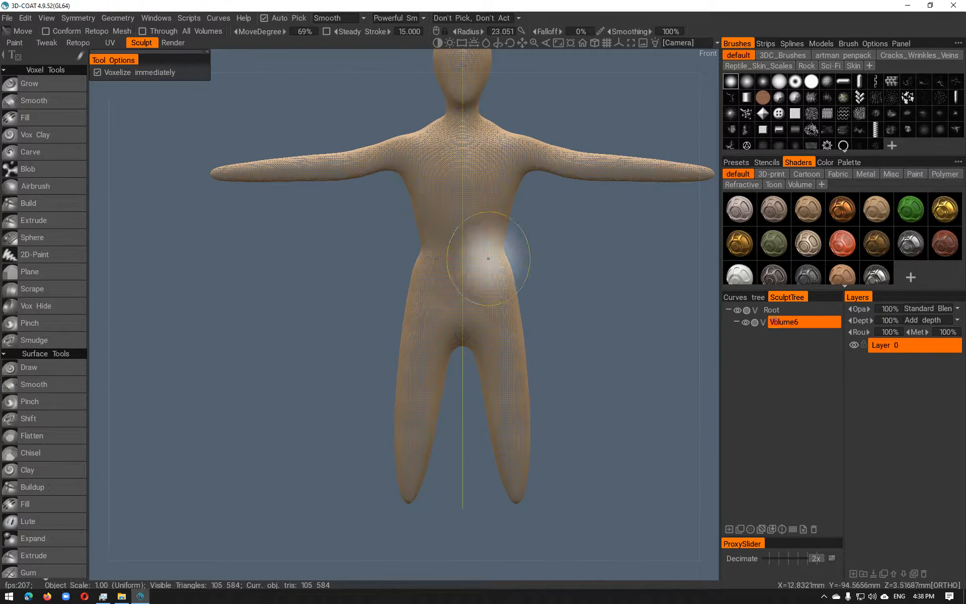
Smooth the leg tips back into shorter, rounded thigh ends and refine the front of the thighs with a brush radius of about 23.1
{"action": "left_click_drag", "start_coordinate": [509, 249], "coordinate": [373, 252], "text": "alt"}
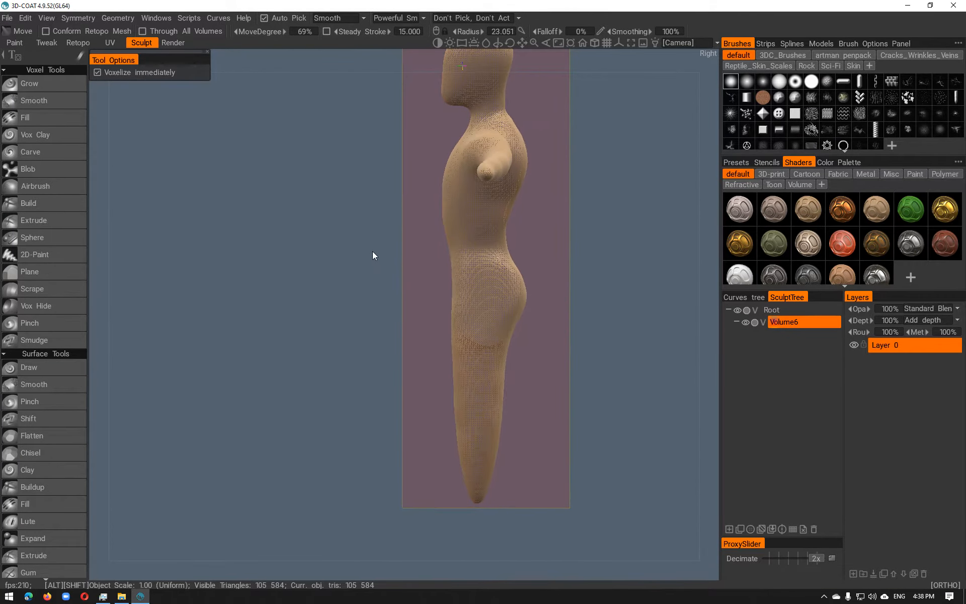
{"action": "middle_click_drag", "start_coordinate": [459, 290], "coordinate": [447, 237], "text": "alt"}
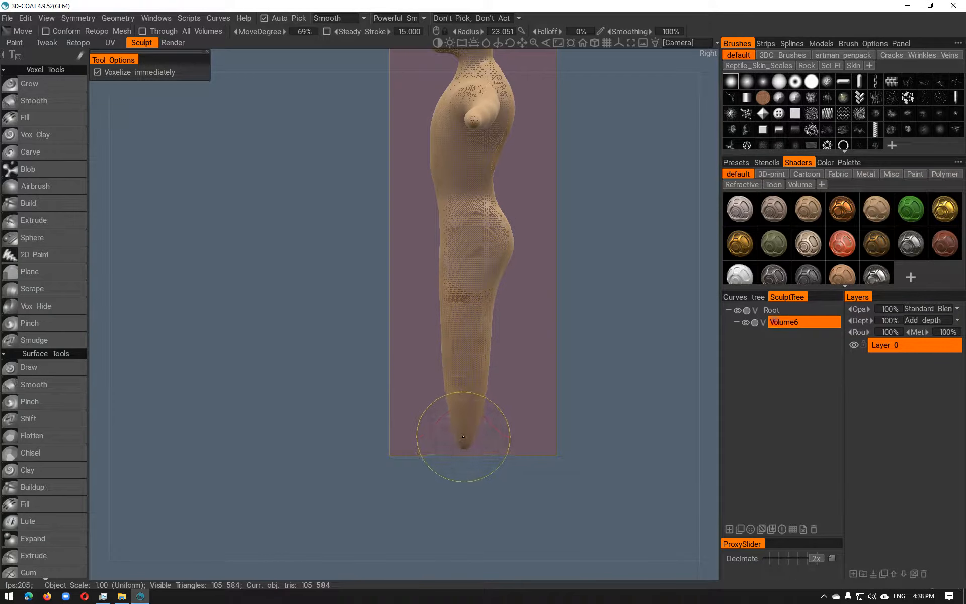
{"action": "mouse_move", "coordinate": [462, 414]}
{"action": "left_mouse_down", "text": "shift"}
{"action": "mouse_move", "coordinate": [563, 409]}
{"action": "mouse_move", "coordinate": [568, 397]}
{"action": "mouse_move", "coordinate": [384, 371]}
{"action": "left_mouse_up", "text": "shift"}
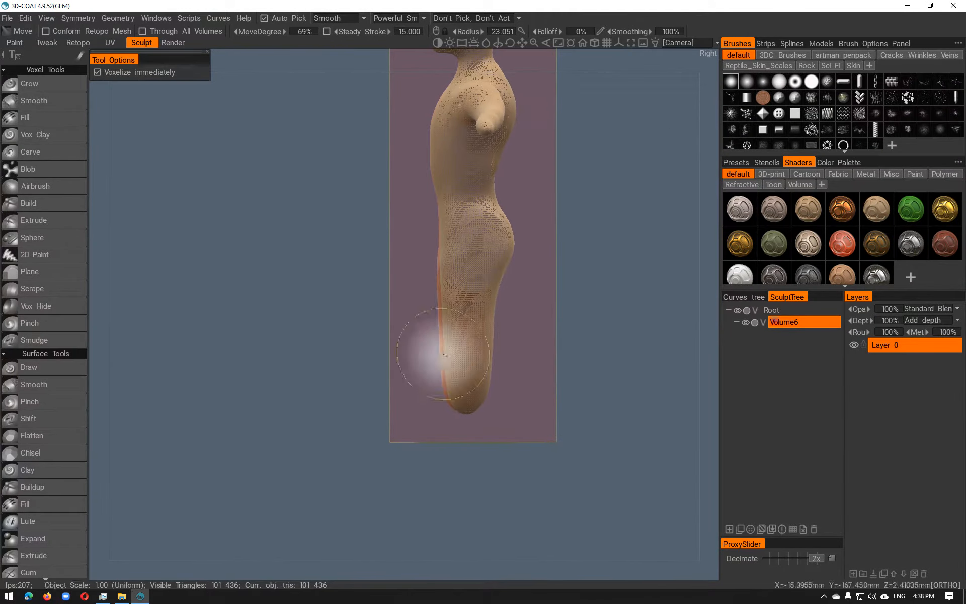
{"action": "mouse_move", "coordinate": [440, 317]}
{"action": "left_mouse_down"}
{"action": "mouse_move", "coordinate": [571, 331]}
{"action": "mouse_move", "coordinate": [437, 328]}
{"action": "left_mouse_up"}
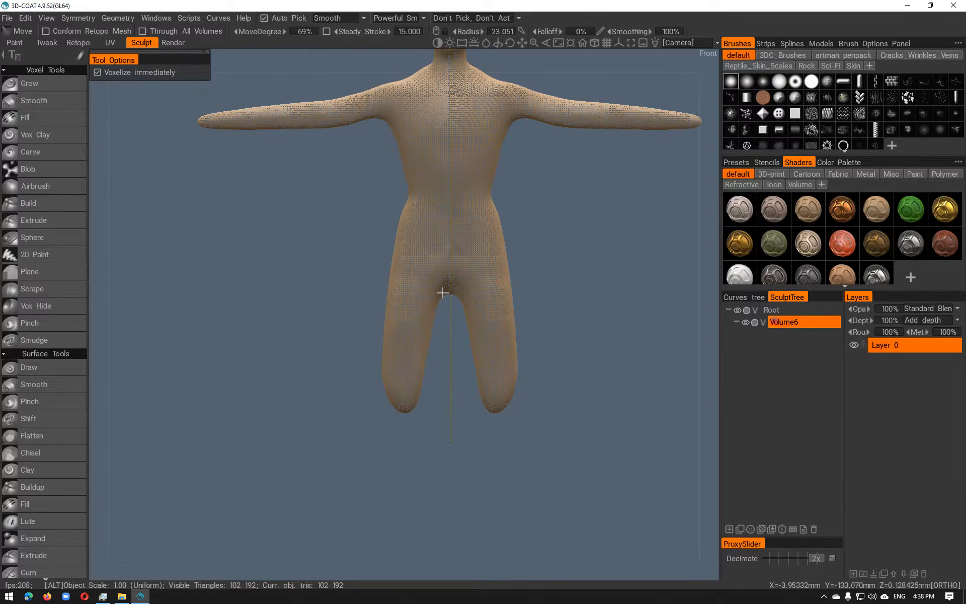
Switch to the Curves tool and reduce its radius to about 8.5 to fit the thigh end in the side view
{"action": "key", "text": "space"}
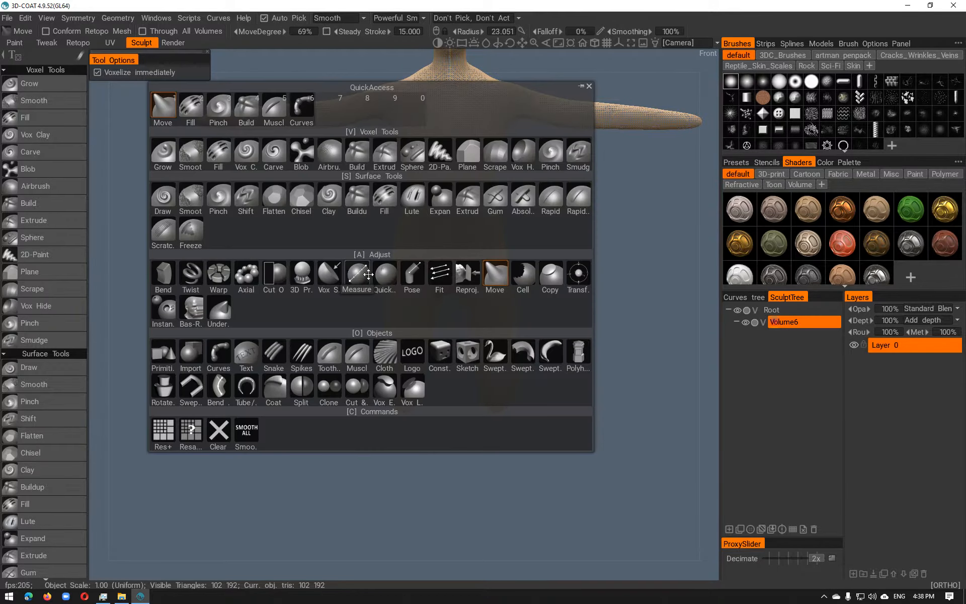
{"action": "left_click", "coordinate": [308, 116]}
{"action": "left_click_drag", "start_coordinate": [630, 372], "coordinate": [497, 380], "text": "alt"}
{"action": "scroll", "coordinate": [463, 397], "scroll_direction": "down", "scroll_amount": 8}
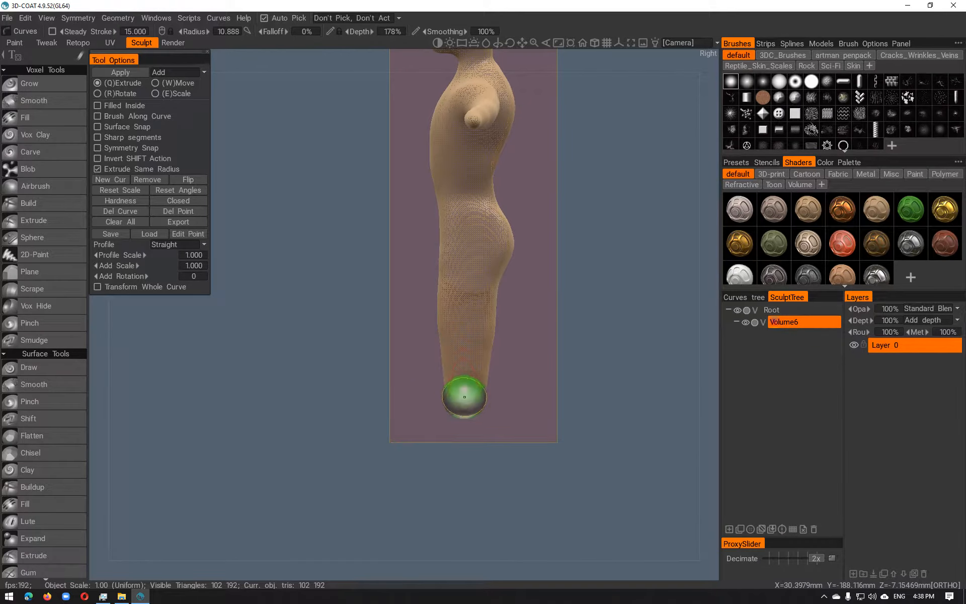
{"action": "middle_click_drag", "start_coordinate": [619, 390], "coordinate": [568, 251], "text": "alt"}
{"action": "right_click_drag", "start_coordinate": [542, 275], "coordinate": [528, 359], "text": "alt"}
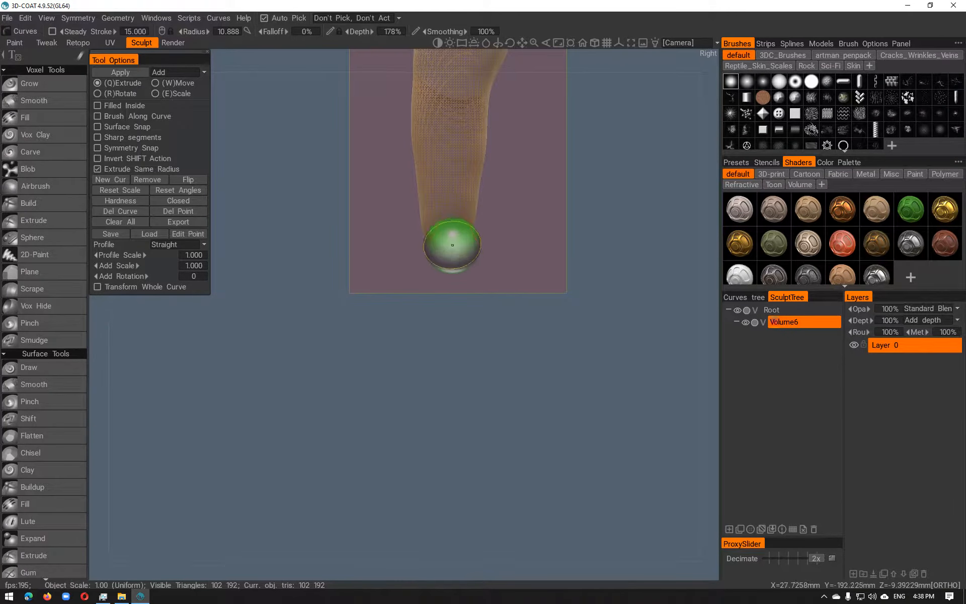
{"action": "scroll", "coordinate": [447, 238], "scroll_direction": "down", "scroll_amount": 3}
{"action": "left_click", "coordinate": [446, 239]}
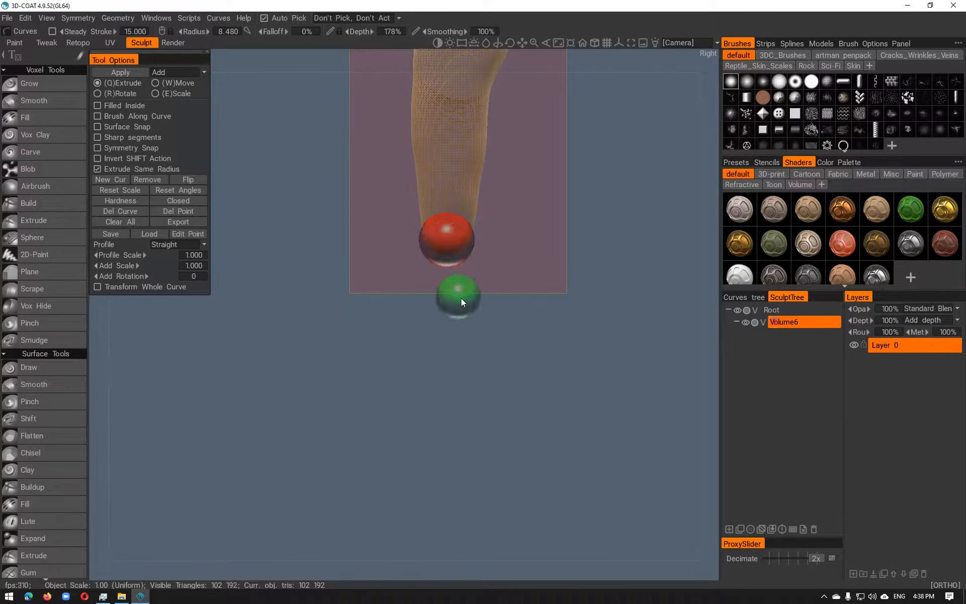
{"action": "left_click", "coordinate": [481, 304]}
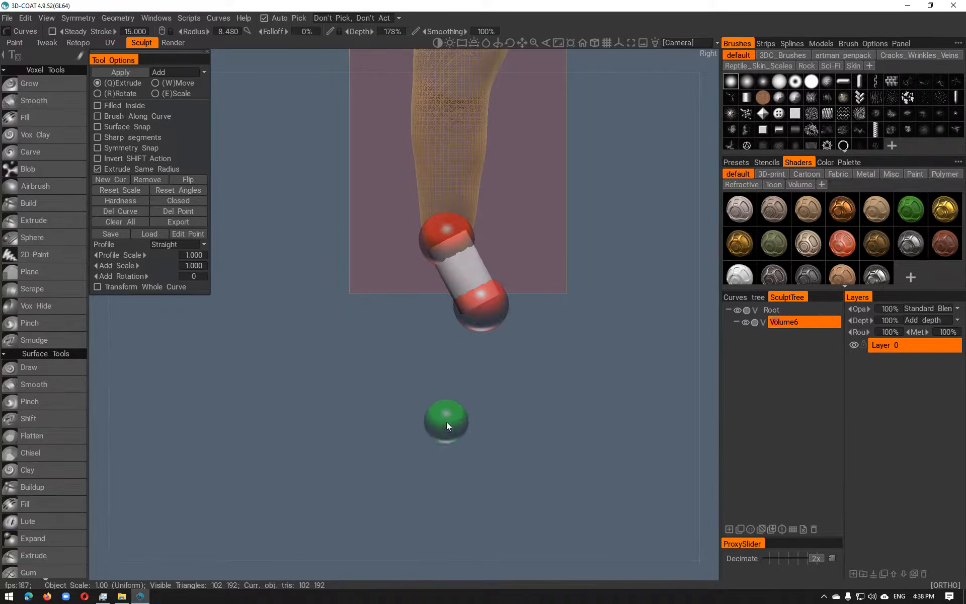
{"action": "key", "text": "Return"}
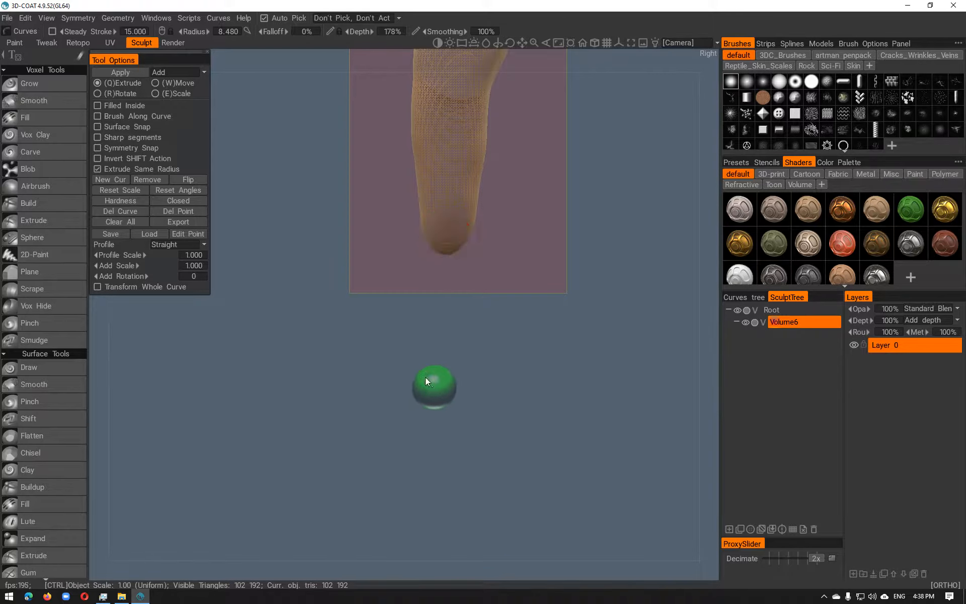
Draw a three-point lower-leg curve from the knee through the calf to the ankle, using the Hemisphere profile and a radius of about 8.5
{"action": "left_click", "coordinate": [202, 244]}
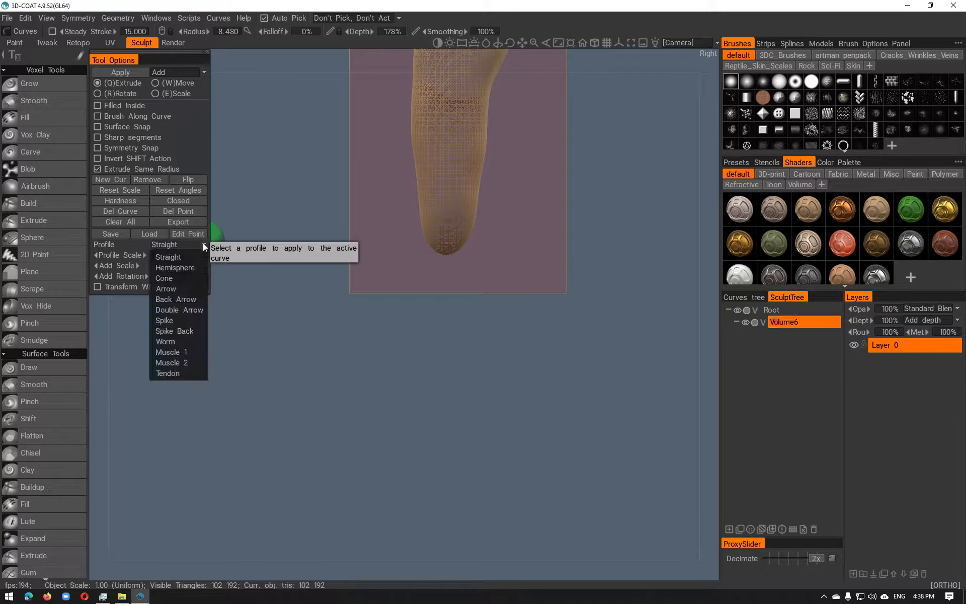
{"action": "left_click", "coordinate": [169, 268]}
{"action": "left_click", "coordinate": [447, 241]}
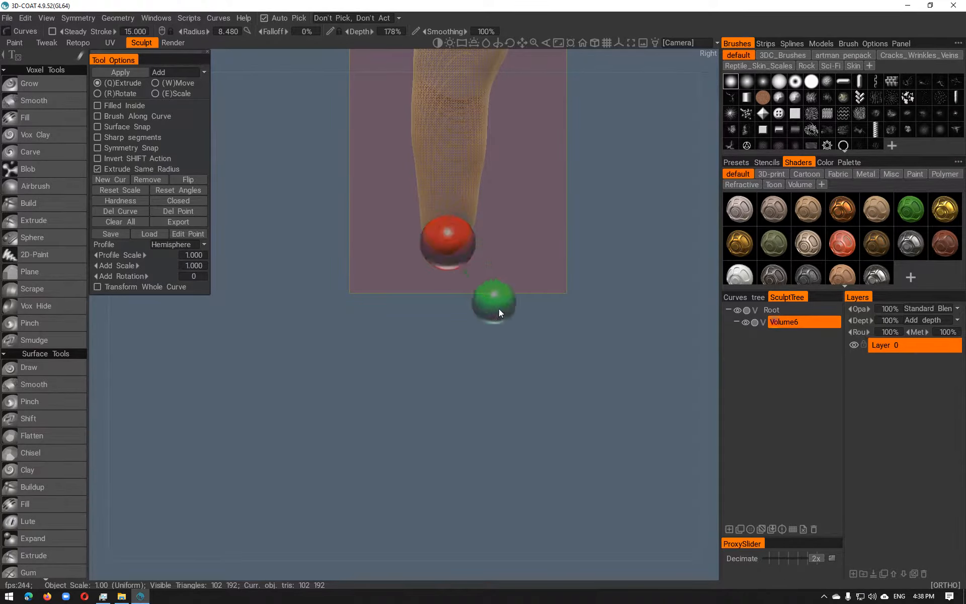
{"action": "left_click", "coordinate": [491, 312]}
{"action": "left_click", "coordinate": [446, 428]}
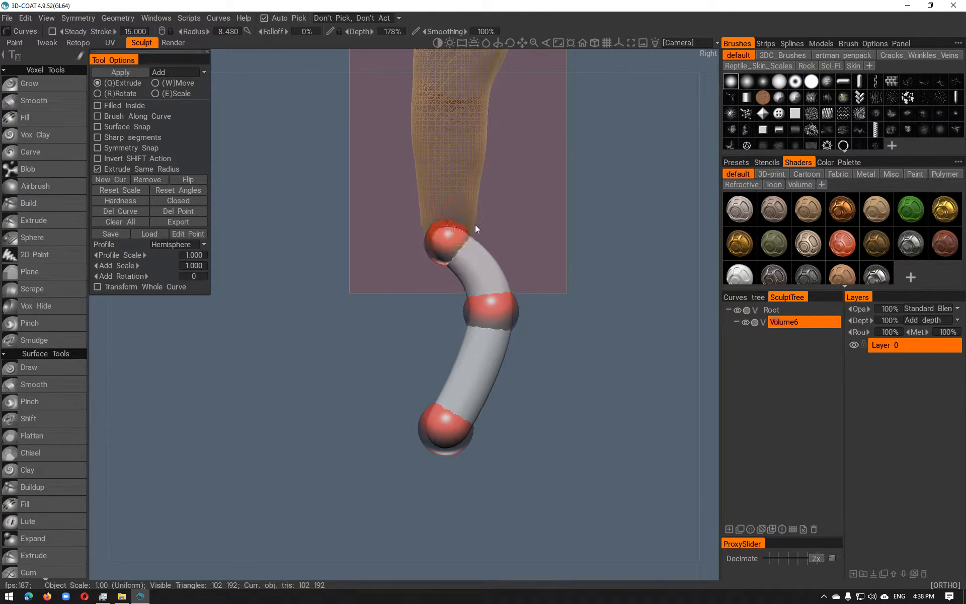
Enlarge the calf point and shrink the ankle point, and move the knee point inward and up into the thigh end
{"action": "right_click_drag", "start_coordinate": [489, 307], "coordinate": [500, 303]}
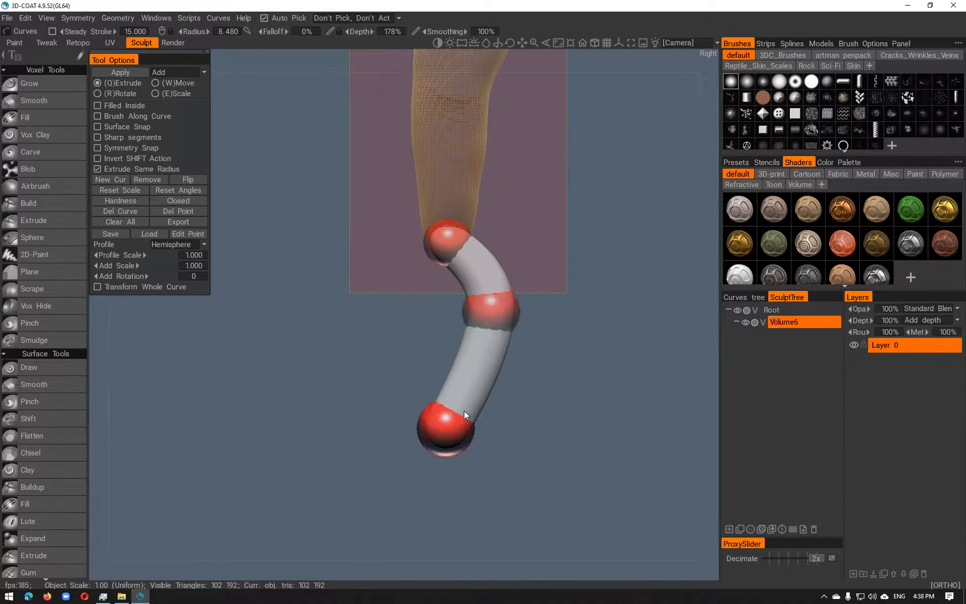
{"action": "right_click_drag", "start_coordinate": [464, 411], "coordinate": [433, 422]}
{"action": "left_click_drag", "start_coordinate": [400, 405], "coordinate": [538, 409], "text": "alt"}
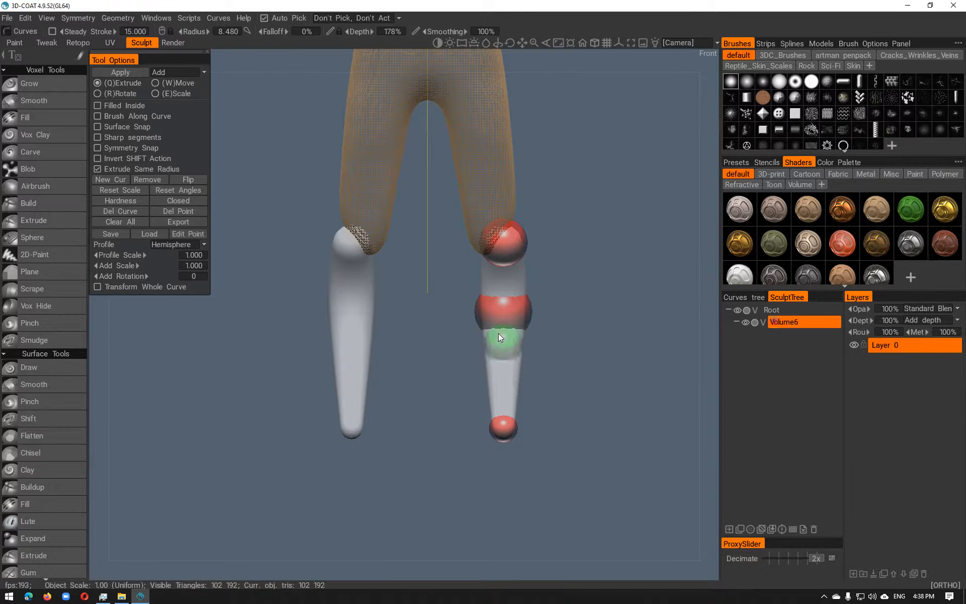
{"action": "left_click_drag", "start_coordinate": [509, 310], "coordinate": [507, 312]}
{"action": "left_click_drag", "start_coordinate": [506, 250], "coordinate": [496, 236]}
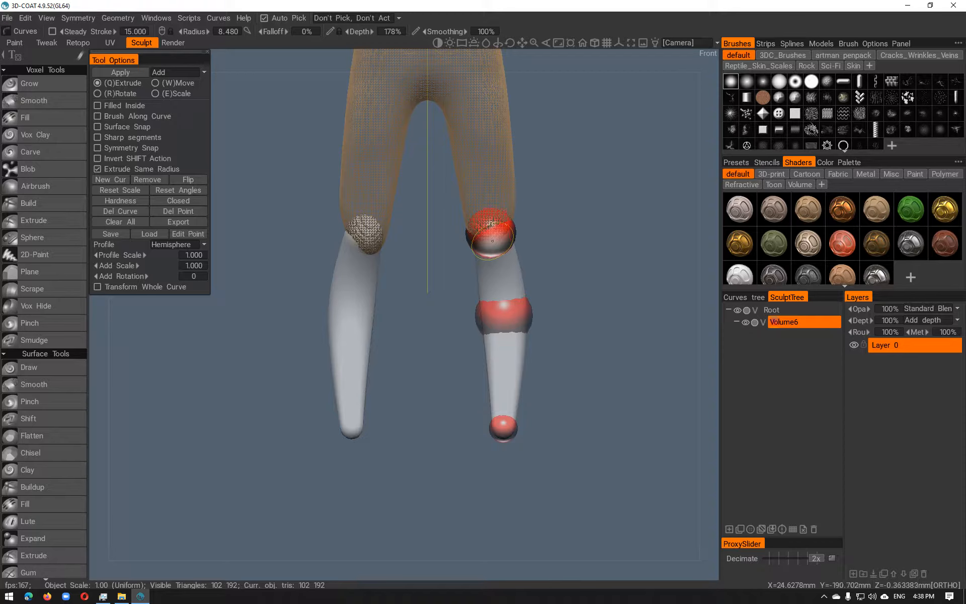
Move the calf point forward in the side view and slightly inward in the front view to align the lower leg under the thigh
{"action": "left_click_drag", "start_coordinate": [604, 329], "coordinate": [466, 314], "text": "alt"}
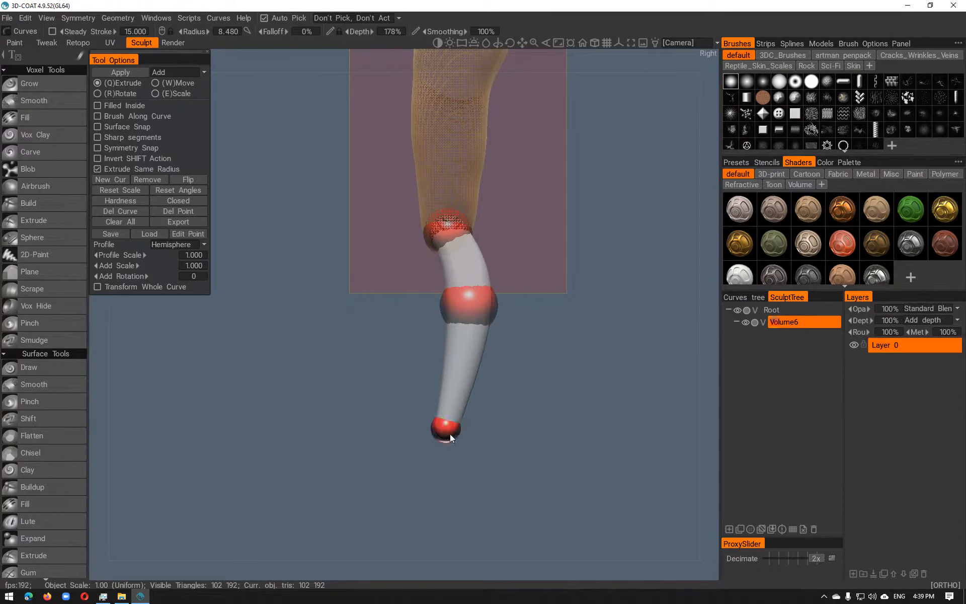
{"action": "left_click_drag", "start_coordinate": [512, 425], "coordinate": [517, 375], "text": "alt"}
{"action": "middle_click_drag", "start_coordinate": [549, 360], "coordinate": [548, 394], "text": "alt"}
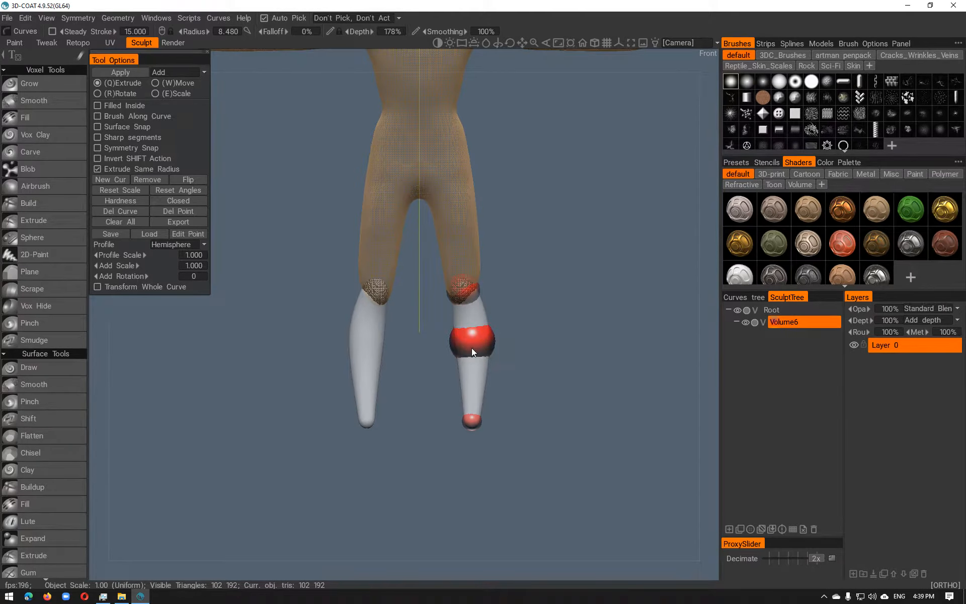
{"action": "left_click_drag", "start_coordinate": [456, 348], "coordinate": [450, 347]}
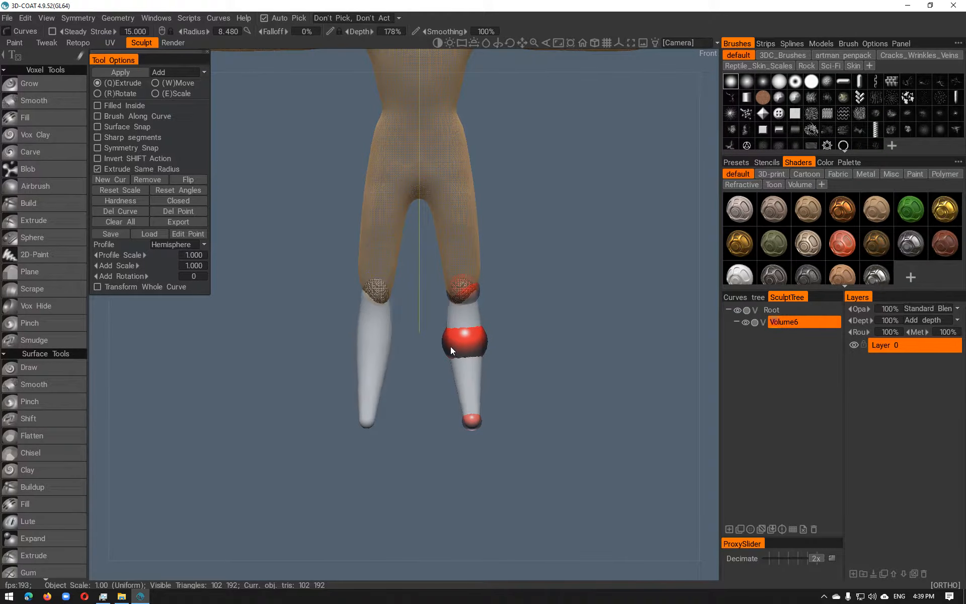
{"action": "left_click_drag", "start_coordinate": [560, 369], "coordinate": [537, 367], "text": "alt"}
{"action": "middle_click_drag", "start_coordinate": [521, 307], "coordinate": [528, 372], "text": "alt"}
{"action": "left_click_drag", "start_coordinate": [527, 372], "coordinate": [464, 358], "text": "alt"}
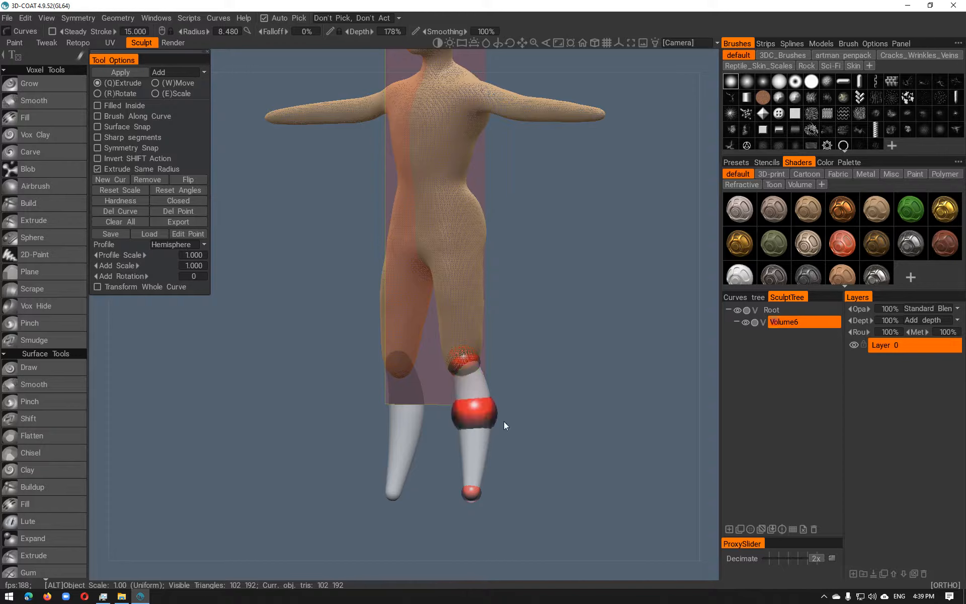
{"action": "middle_click_drag", "start_coordinate": [539, 439], "coordinate": [570, 359], "text": "alt"}
{"action": "left_click_drag", "start_coordinate": [569, 374], "coordinate": [485, 440], "text": "alt"}
{"action": "right_click_drag", "start_coordinate": [485, 439], "coordinate": [533, 403], "text": "alt"}
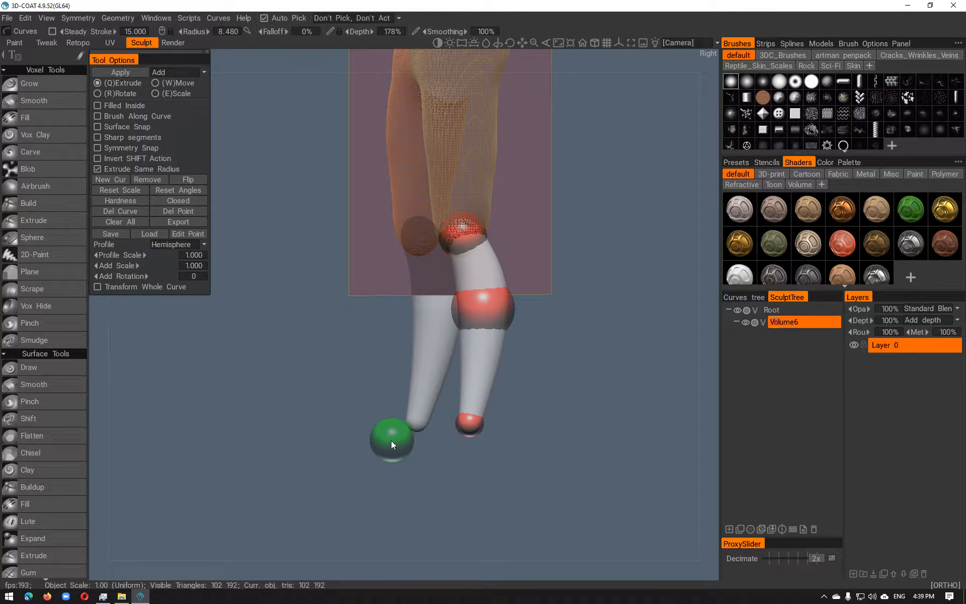
{"action": "left_click", "coordinate": [390, 440]}
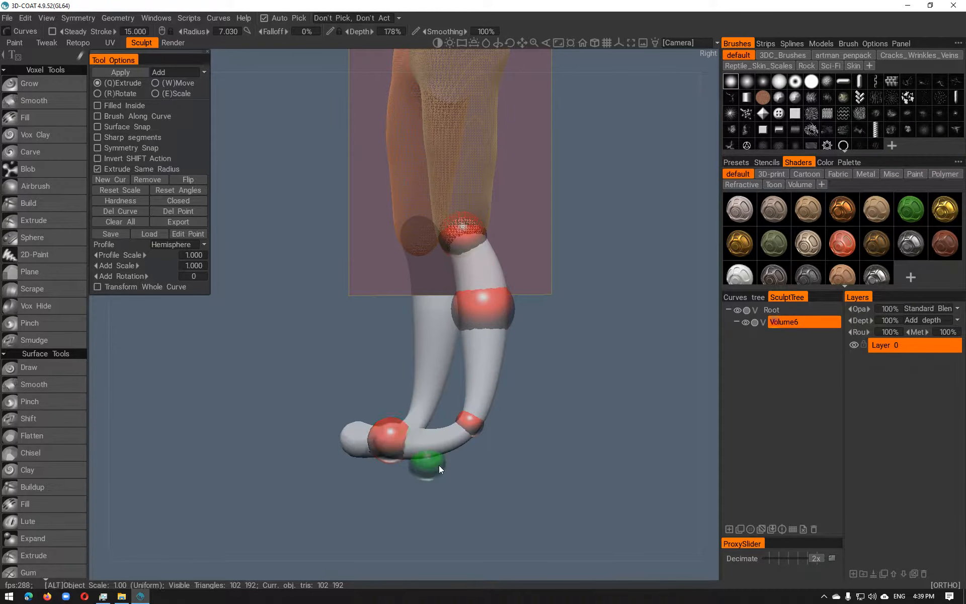
{"action": "left_click", "coordinate": [496, 442]}
{"action": "left_click_drag", "start_coordinate": [496, 443], "coordinate": [502, 491], "text": "alt"}
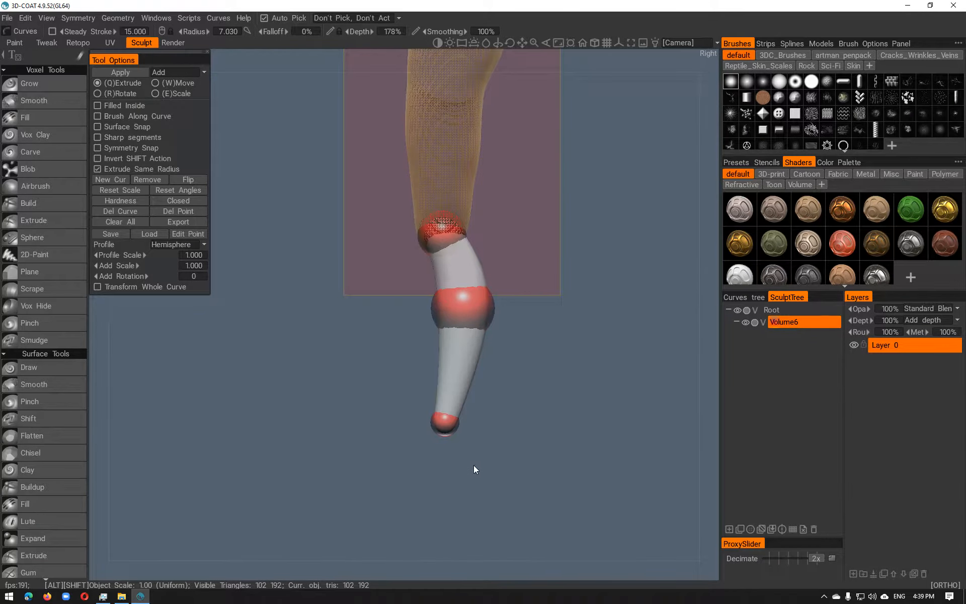
Extend the leg curve forward from the ankle in the side view with a small toe point placed slightly below ankle height
{"action": "left_click", "coordinate": [378, 436]}
{"action": "left_click_drag", "start_coordinate": [375, 435], "coordinate": [362, 447]}
{"action": "mouse_move", "coordinate": [369, 445]}
{"action": "right_mouse_down"}
{"action": "mouse_move", "coordinate": [397, 444]}
{"action": "mouse_move", "coordinate": [356, 449]}
{"action": "right_mouse_up"}
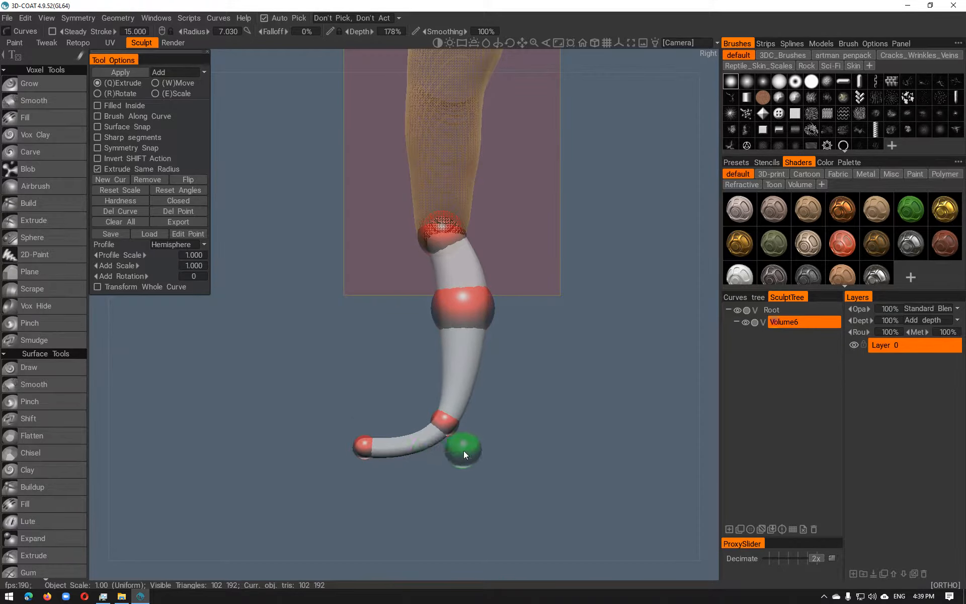
{"action": "left_click", "coordinate": [463, 451]}
{"action": "key", "text": "ctrl+z"}
Shift the ankle point slightly backward and enlarge it, and branch a short heel point down and behind it
{"action": "left_click_drag", "start_coordinate": [443, 424], "coordinate": [447, 427]}
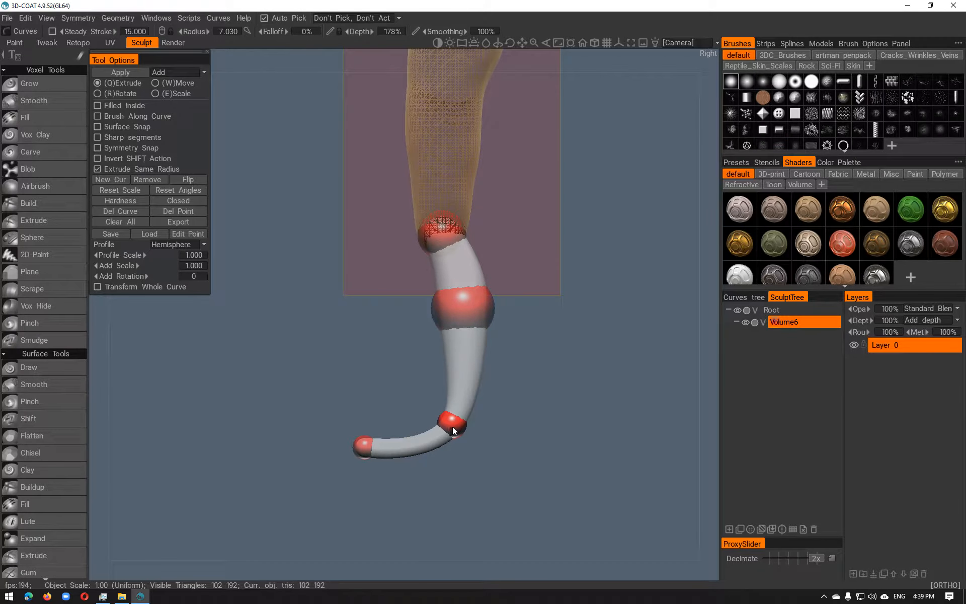
{"action": "right_click_drag", "start_coordinate": [458, 424], "coordinate": [464, 424]}
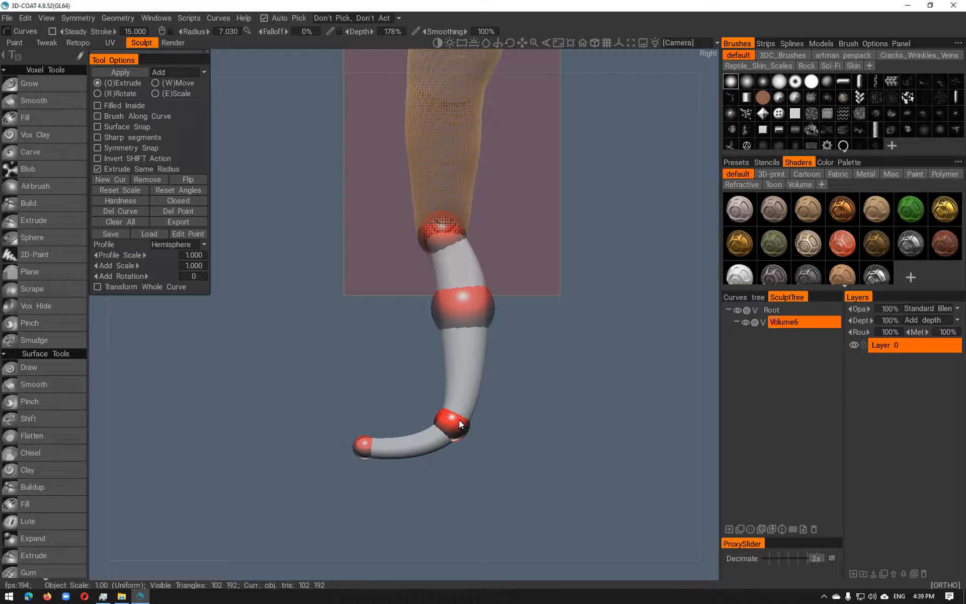
{"action": "mouse_move", "coordinate": [456, 425]}
{"action": "left_mouse_down"}
{"action": "mouse_move", "coordinate": [517, 457]}
{"action": "mouse_move", "coordinate": [617, 460]}
{"action": "mouse_move", "coordinate": [522, 464]}
{"action": "mouse_move", "coordinate": [428, 424]}
{"action": "mouse_move", "coordinate": [447, 430]}
{"action": "mouse_move", "coordinate": [437, 428]}
{"action": "left_mouse_up"}
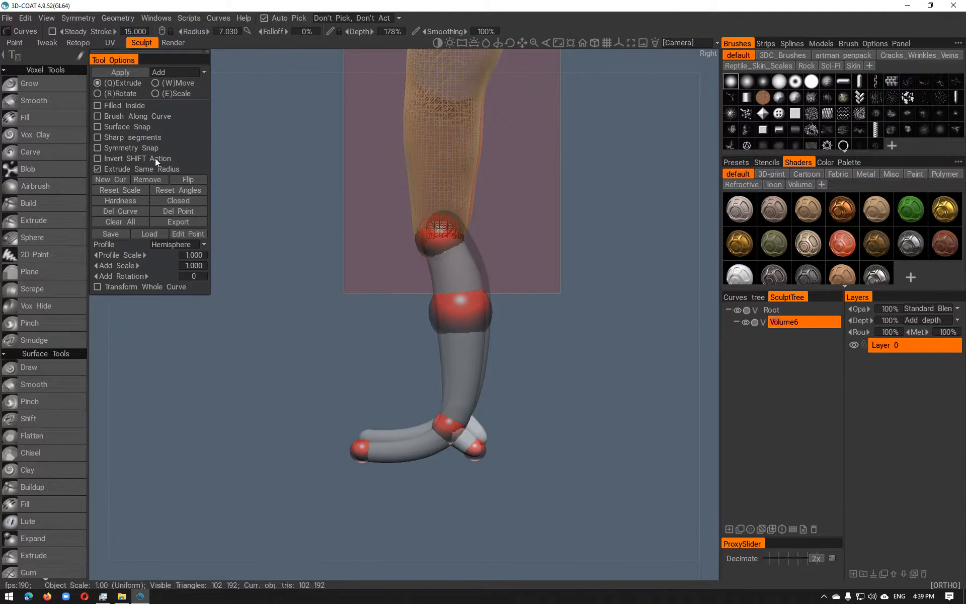
Insert a midfoot point between the ankle and toe, enlarge it to thicken the foot, and adjust its position
{"action": "left_click_drag", "start_coordinate": [380, 445], "coordinate": [442, 432], "text": "alt"}
{"action": "left_click", "coordinate": [438, 397]}
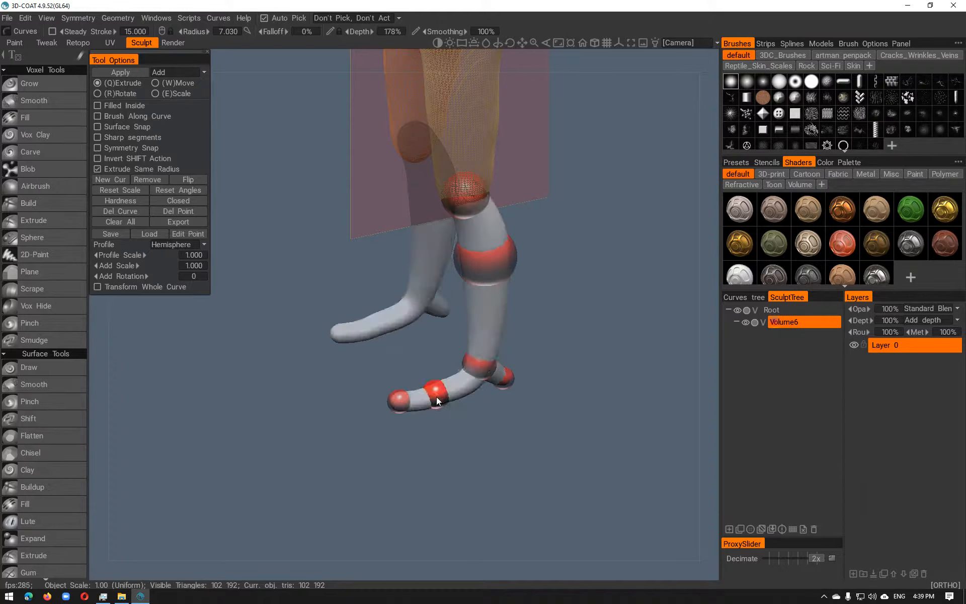
{"action": "left_click_drag", "start_coordinate": [437, 396], "coordinate": [470, 431]}
{"action": "left_click", "coordinate": [439, 394]}
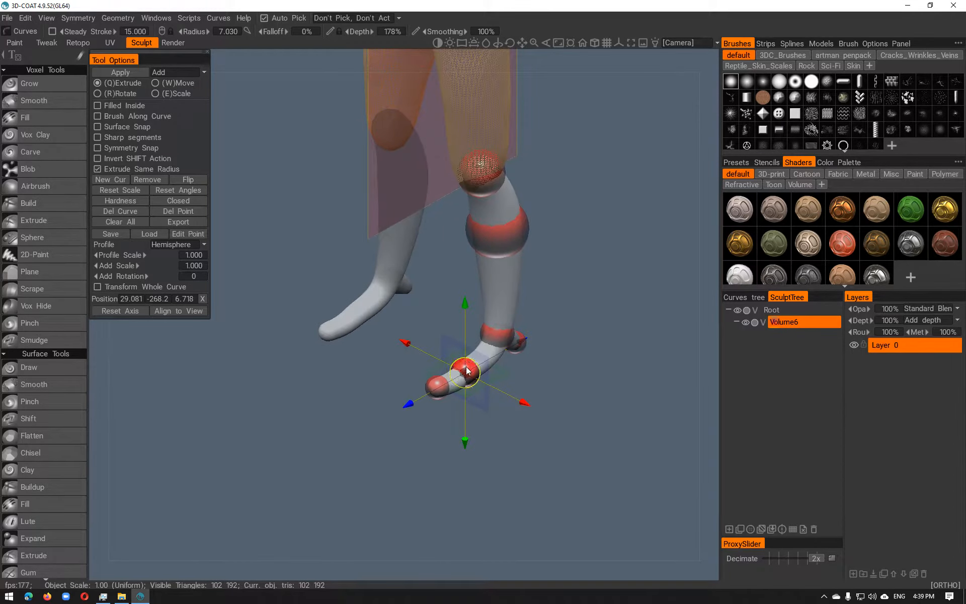
{"action": "left_click_drag", "start_coordinate": [480, 379], "coordinate": [427, 359]}
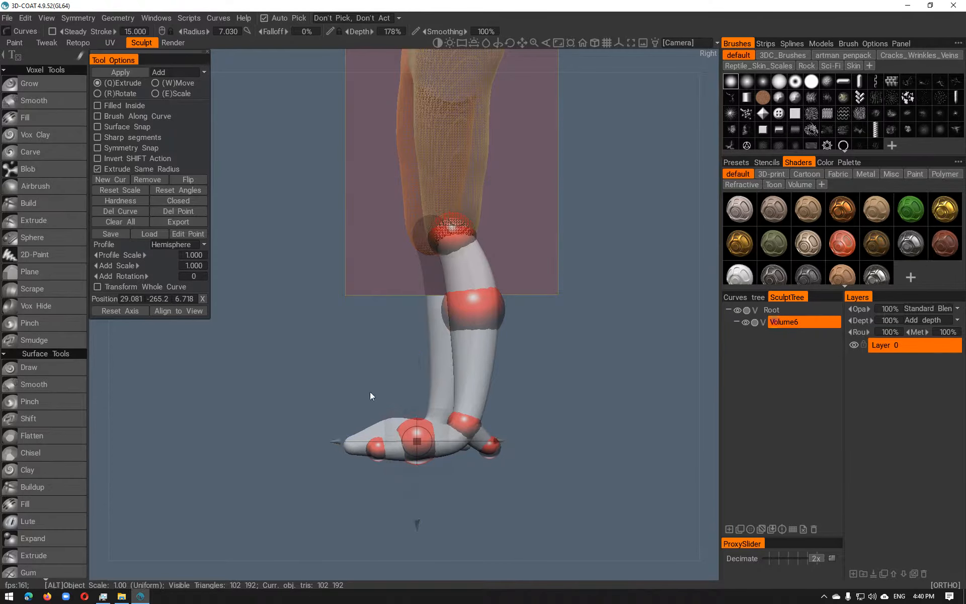
{"action": "left_click_drag", "start_coordinate": [370, 391], "coordinate": [447, 414], "text": "alt"}
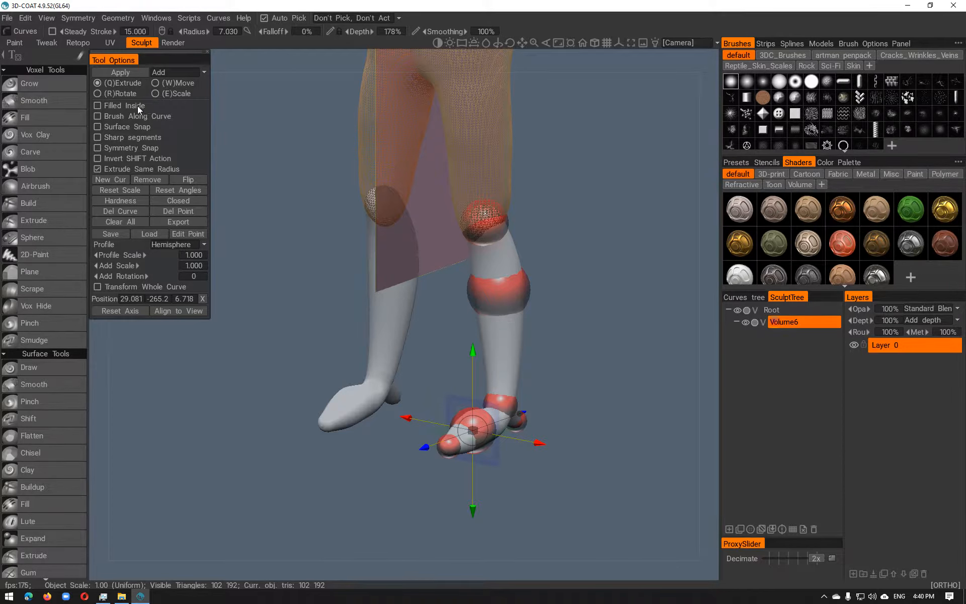
Scale the midfoot point sideways to widen the foot, and adjust the toe point at its tip
{"action": "left_click", "coordinate": [155, 94]}
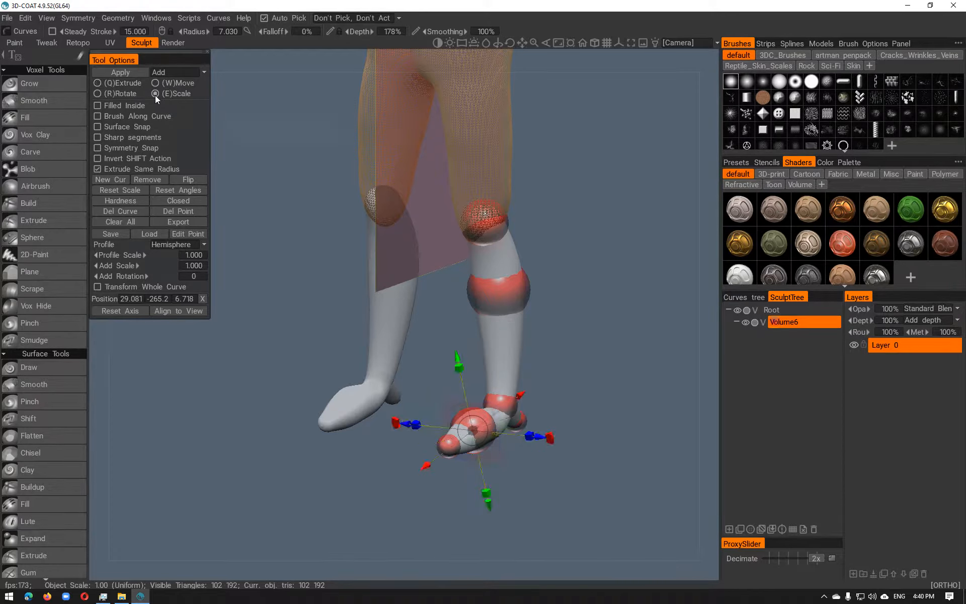
{"action": "left_click_drag", "start_coordinate": [527, 436], "coordinate": [529, 414]}
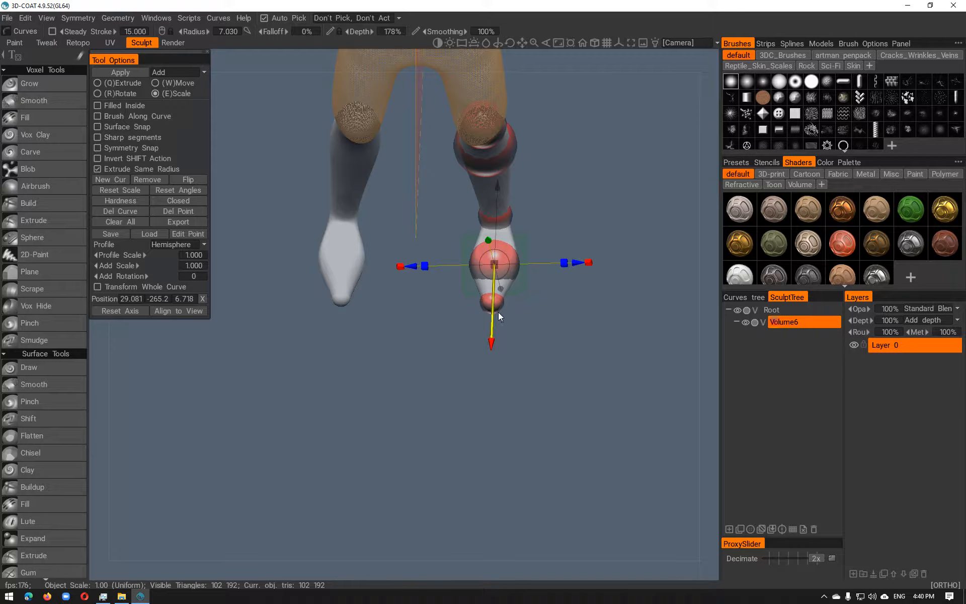
{"action": "right_click_drag", "start_coordinate": [482, 305], "coordinate": [476, 304]}
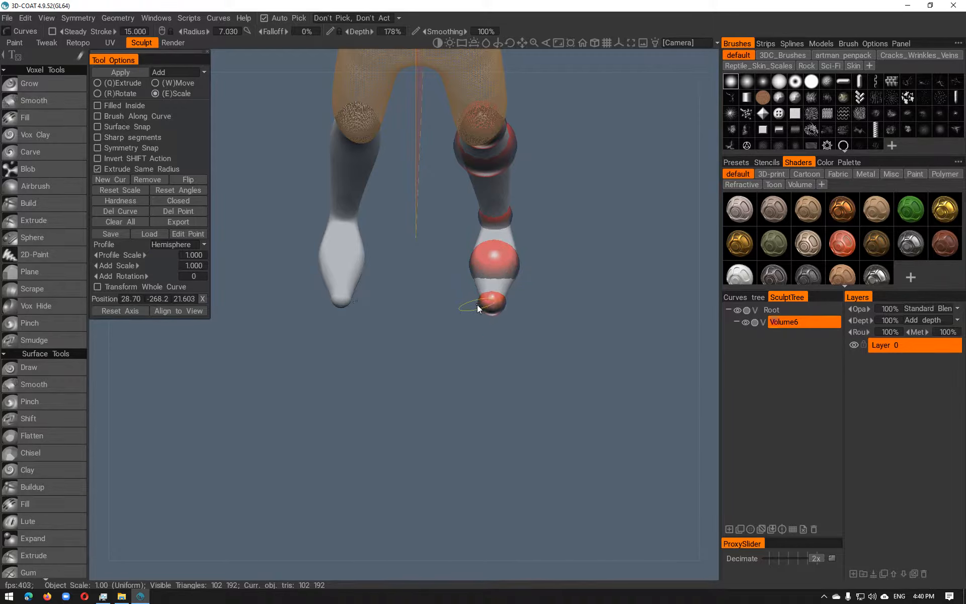
{"action": "left_click_drag", "start_coordinate": [493, 306], "coordinate": [509, 321]}
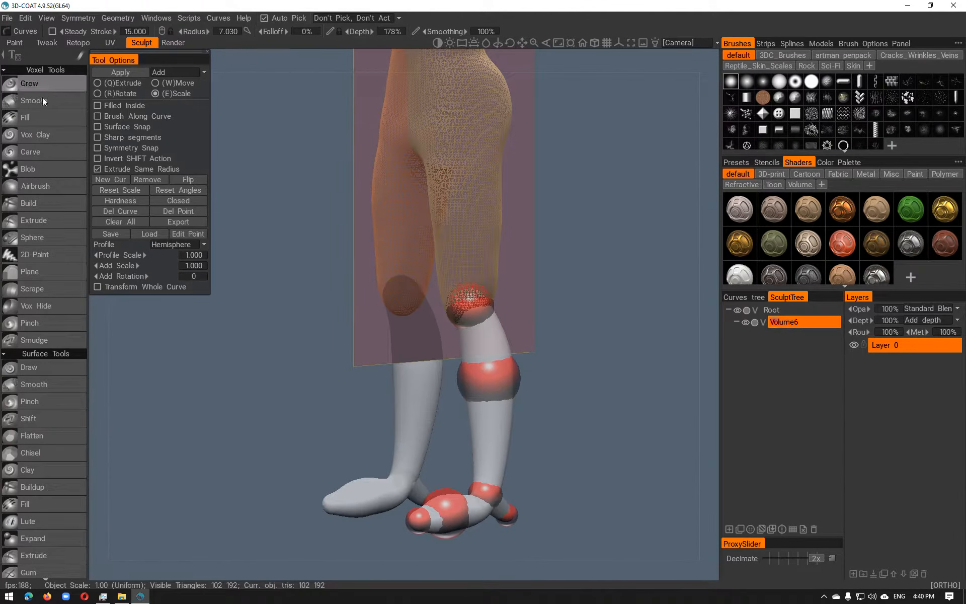
Merge the leg curves into the body in Add mode, then even out the ankle and heel junction with the voxel Fill brush
{"action": "left_click", "coordinate": [121, 72]}
{"action": "left_click_drag", "start_coordinate": [409, 324], "coordinate": [322, 350], "text": "alt"}
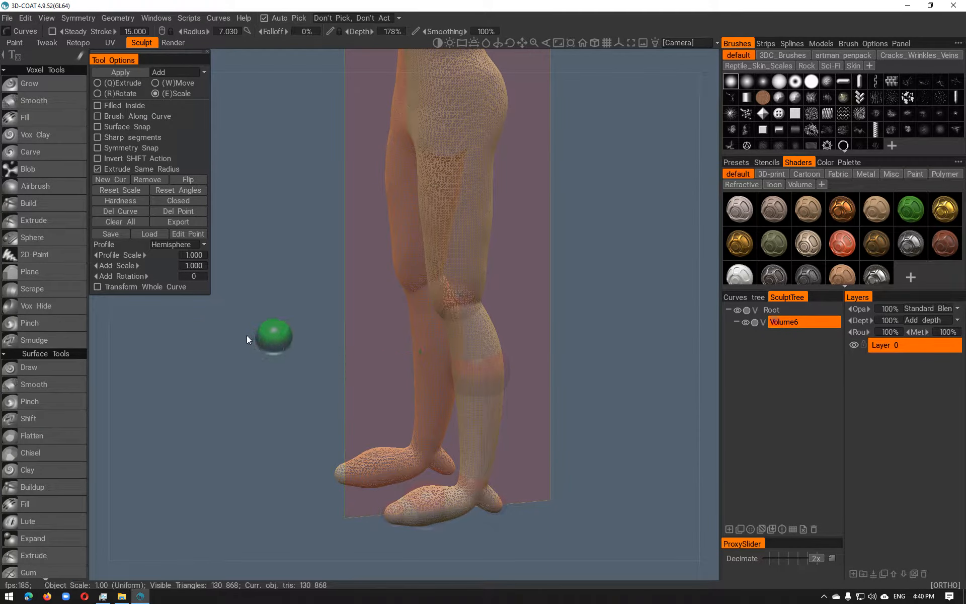
{"action": "left_click", "coordinate": [48, 117]}
{"action": "left_click", "coordinate": [469, 500]}
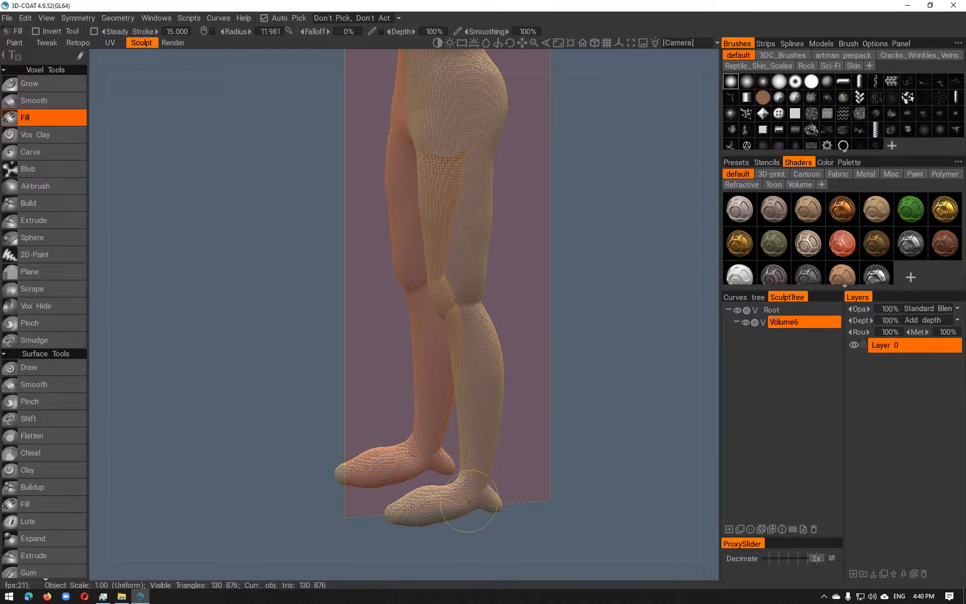
{"action": "left_click_drag", "start_coordinate": [475, 502], "coordinate": [566, 528]}
{"action": "mouse_move", "coordinate": [509, 352]}
{"action": "left_mouse_down", "text": "alt"}
{"action": "mouse_move", "coordinate": [475, 384]}
{"action": "mouse_move", "coordinate": [470, 415]}
{"action": "left_mouse_up", "text": "alt"}
{"action": "left_click_drag", "start_coordinate": [476, 511], "coordinate": [477, 553], "text": "shift"}
{"action": "key", "text": "ctrl+z"}
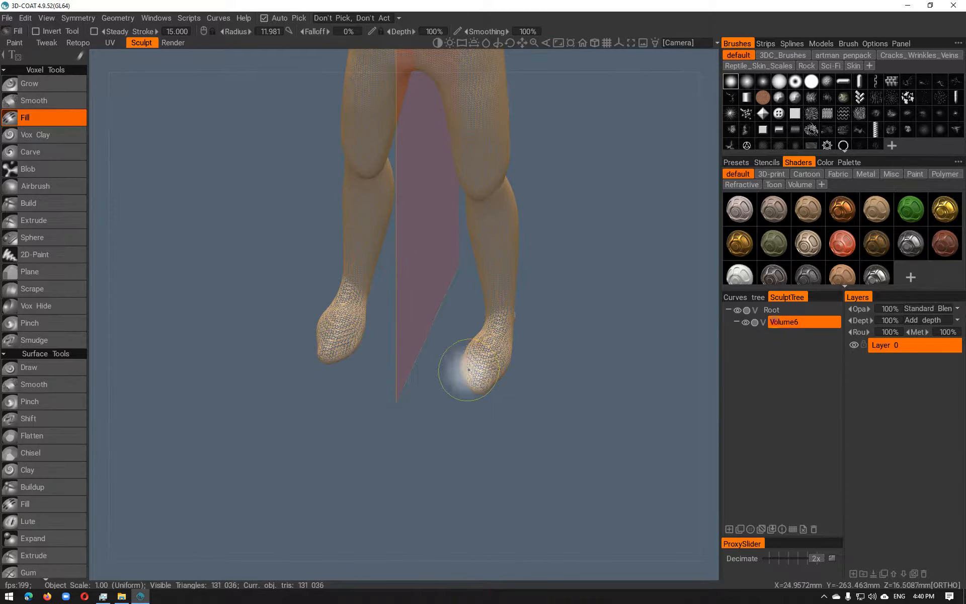
Reshape the forefoot with the Move brush at a radius of about 19, broadening the toe area and shifting it slightly inward from below
{"action": "key", "text": "space"}
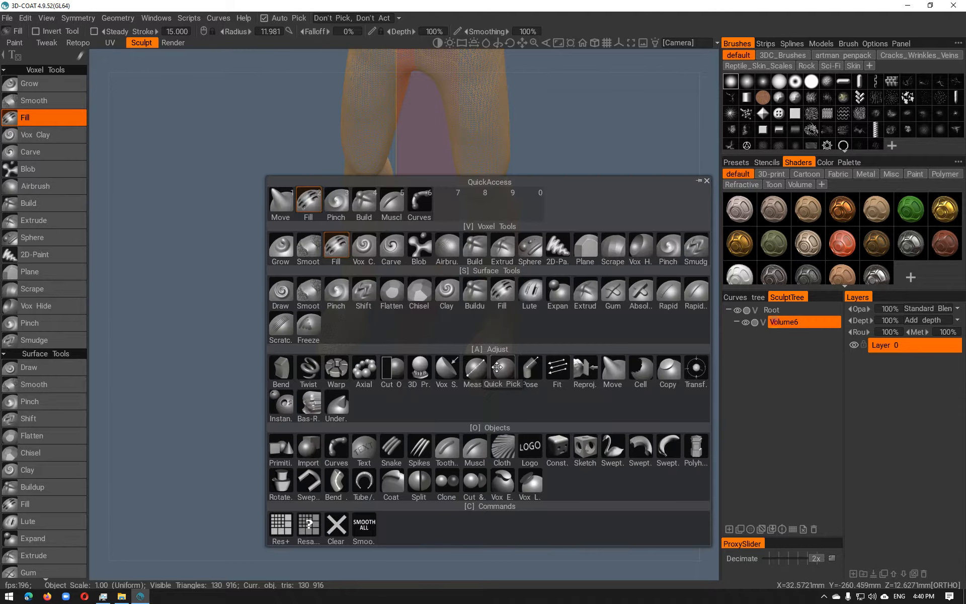
{"action": "left_click", "coordinate": [274, 211]}
{"action": "mouse_move", "coordinate": [471, 370]}
{"action": "left_mouse_down"}
{"action": "mouse_move", "coordinate": [462, 373]}
{"action": "mouse_move", "coordinate": [472, 378]}
{"action": "left_mouse_up"}
{"action": "mouse_move", "coordinate": [512, 433]}
{"action": "left_mouse_down", "text": "alt"}
{"action": "mouse_move", "coordinate": [502, 358]}
{"action": "mouse_move", "coordinate": [508, 299]}
{"action": "left_mouse_up", "text": "alt"}
{"action": "left_click_drag", "start_coordinate": [525, 437], "coordinate": [500, 601], "text": "alt"}
{"action": "middle_click_drag", "start_coordinate": [501, 600], "coordinate": [531, 478], "text": "alt"}
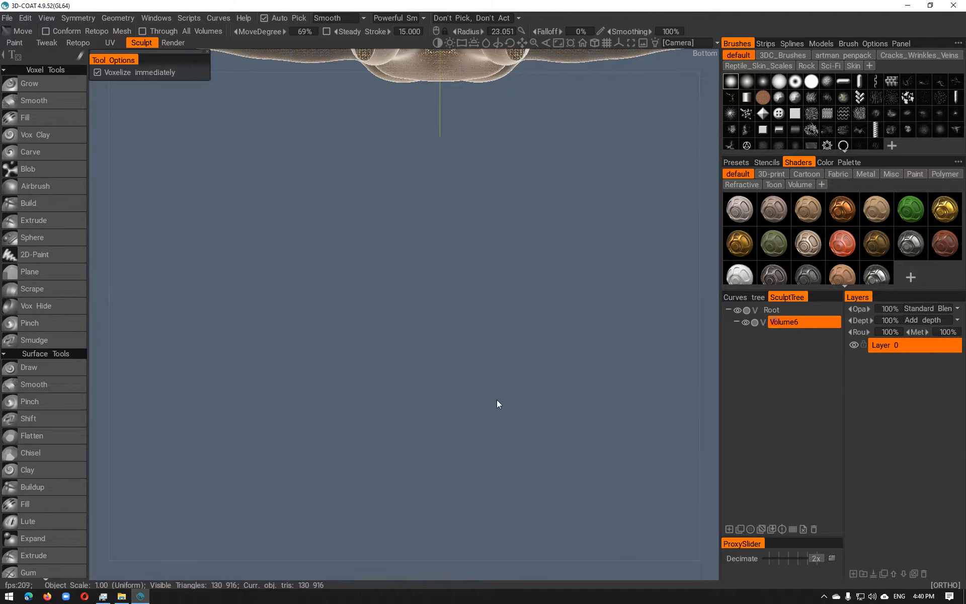
{"action": "mouse_move", "coordinate": [554, 104]}
{"action": "middle_mouse_down", "text": "alt"}
{"action": "mouse_move", "coordinate": [561, 351]}
{"action": "mouse_move", "coordinate": [525, 331]}
{"action": "middle_mouse_up", "text": "alt"}
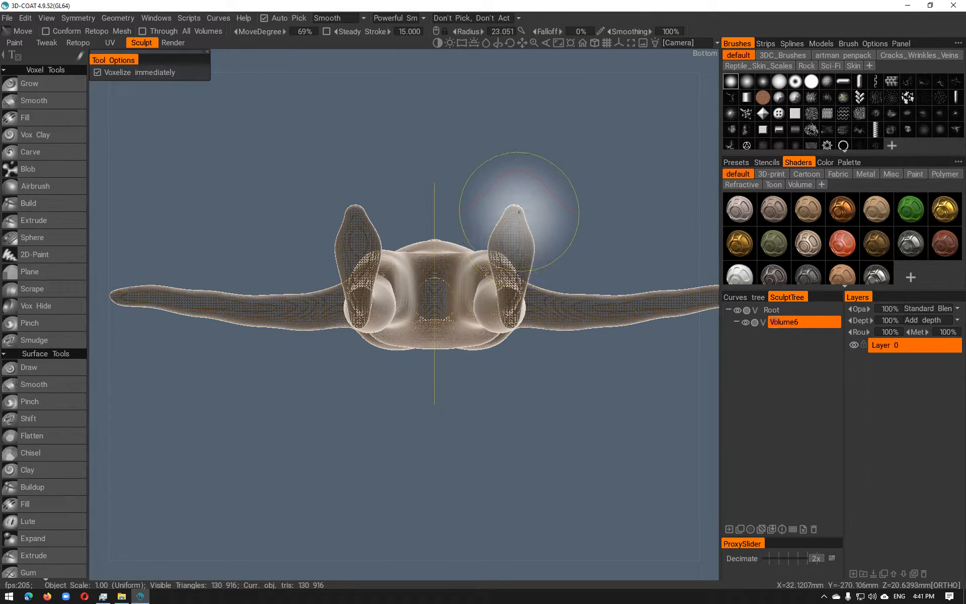
{"action": "right_click_drag", "start_coordinate": [517, 214], "coordinate": [506, 216]}
{"action": "mouse_move", "coordinate": [514, 209]}
{"action": "left_mouse_down"}
{"action": "mouse_move", "coordinate": [531, 227]}
{"action": "mouse_move", "coordinate": [504, 216]}
{"action": "mouse_move", "coordinate": [496, 225]}
{"action": "mouse_move", "coordinate": [527, 231]}
{"action": "left_mouse_up"}
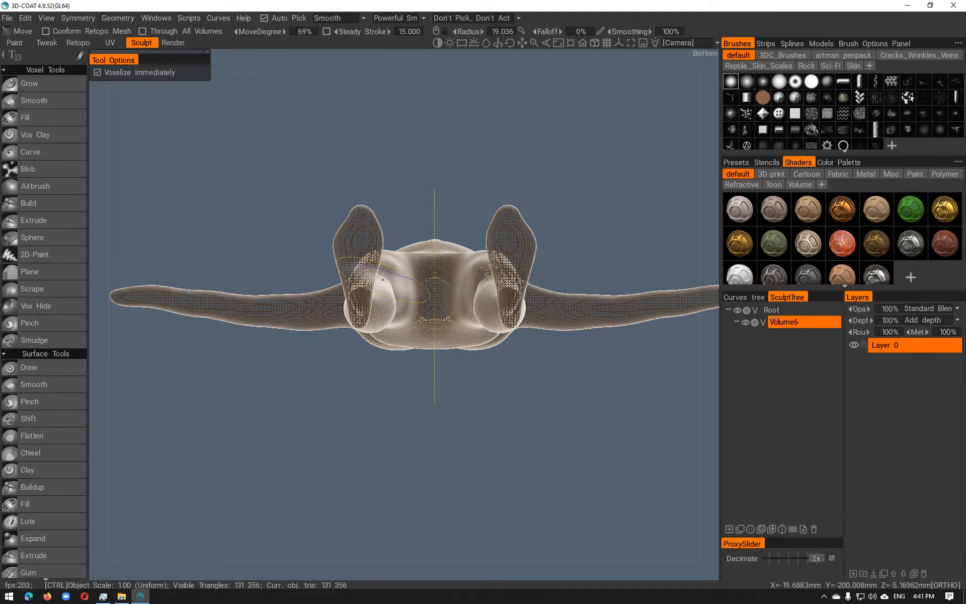
Round off the pointed back of the heel with the voxel Build tool at a radius of about 22.8
{"action": "key", "text": "space"}
{"action": "left_click", "coordinate": [191, 78]}
{"action": "left_click_drag", "start_coordinate": [523, 327], "coordinate": [524, 330]}
{"action": "key", "text": "ctrl+z"}
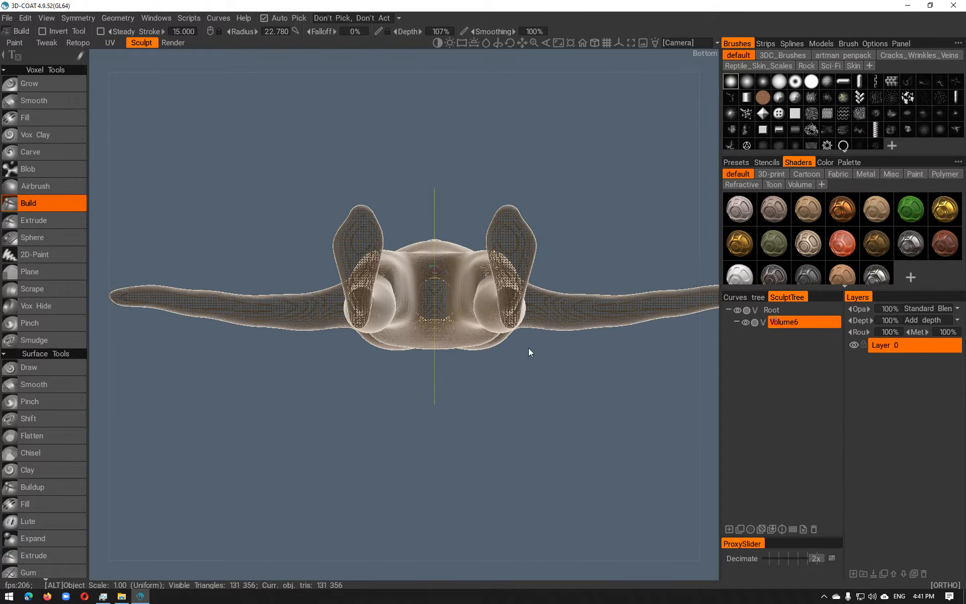
{"action": "left_click_drag", "start_coordinate": [528, 348], "coordinate": [431, 485], "text": "alt"}
{"action": "middle_click_drag", "start_coordinate": [433, 484], "coordinate": [452, 116], "text": "alt"}
{"action": "left_click_drag", "start_coordinate": [451, 116], "coordinate": [445, 428], "text": "alt"}
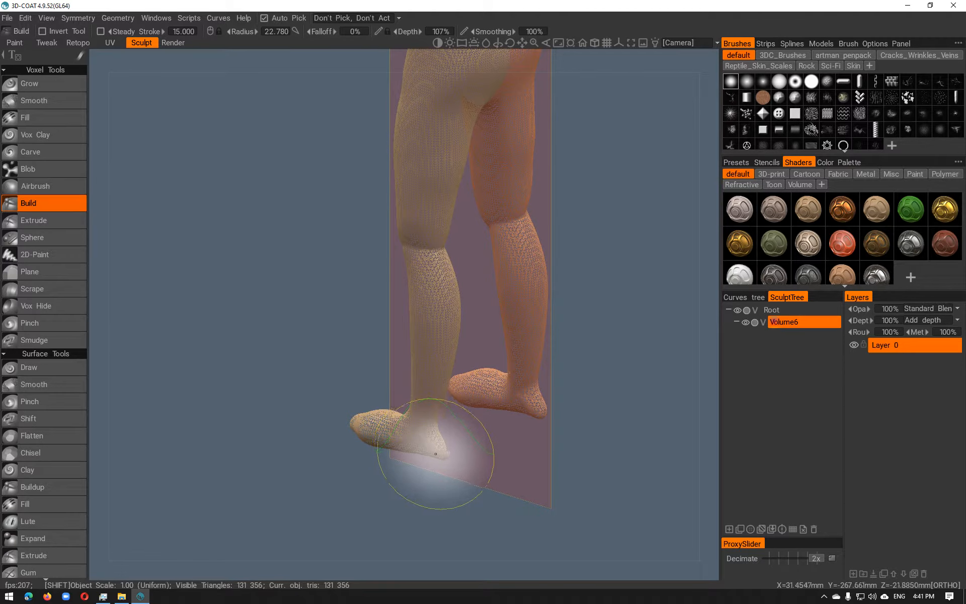
{"action": "left_click", "coordinate": [431, 449]}
{"action": "left_click", "coordinate": [430, 449]}
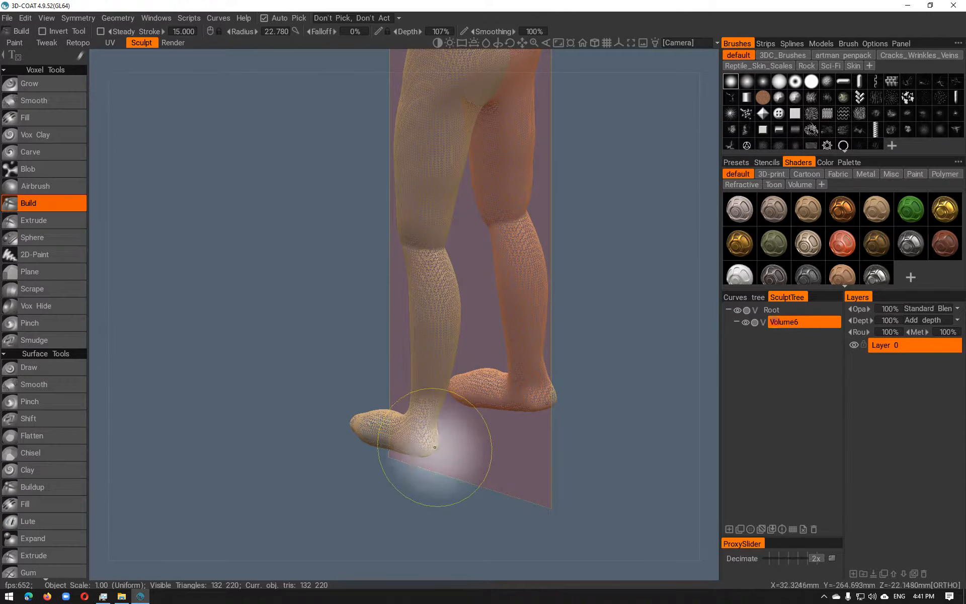
Refine the heel with short Build dabs from the back and side, undoing unwanted dabs
{"action": "mouse_move", "coordinate": [445, 444]}
{"action": "left_mouse_down", "text": "alt"}
{"action": "mouse_move", "coordinate": [404, 390]}
{"action": "mouse_move", "coordinate": [401, 423]}
{"action": "left_mouse_up", "text": "alt"}
{"action": "left_click", "coordinate": [392, 455]}
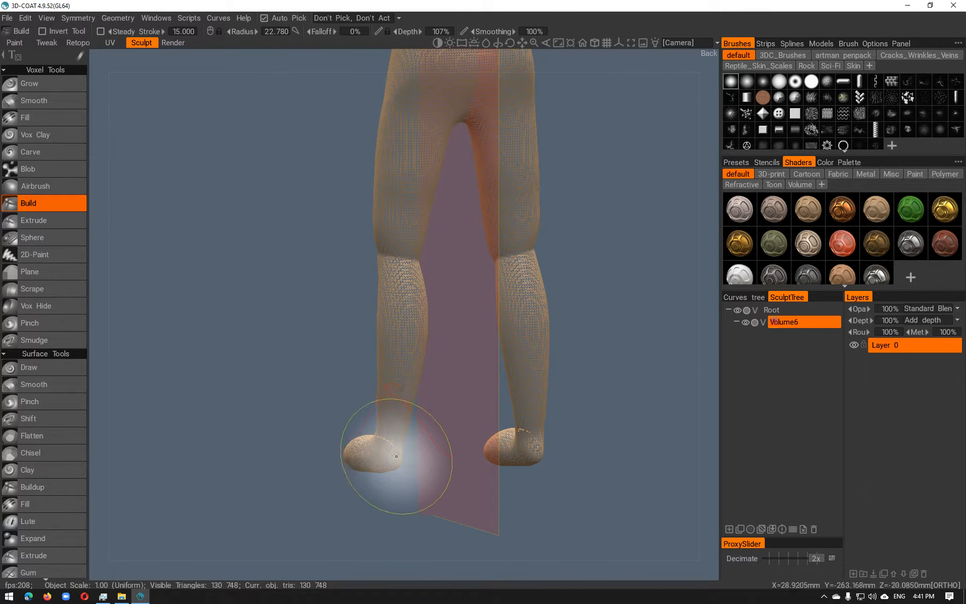
{"action": "left_click", "coordinate": [390, 455]}
{"action": "key", "text": "ctrl+z"}
{"action": "mouse_move", "coordinate": [379, 453]}
{"action": "left_mouse_down", "text": "alt"}
{"action": "mouse_move", "coordinate": [436, 394]}
{"action": "mouse_move", "coordinate": [456, 424]}
{"action": "mouse_move", "coordinate": [542, 439]}
{"action": "mouse_move", "coordinate": [513, 450]}
{"action": "left_mouse_up", "text": "alt"}
{"action": "left_click", "coordinate": [485, 463]}
{"action": "left_click", "coordinate": [488, 461]}
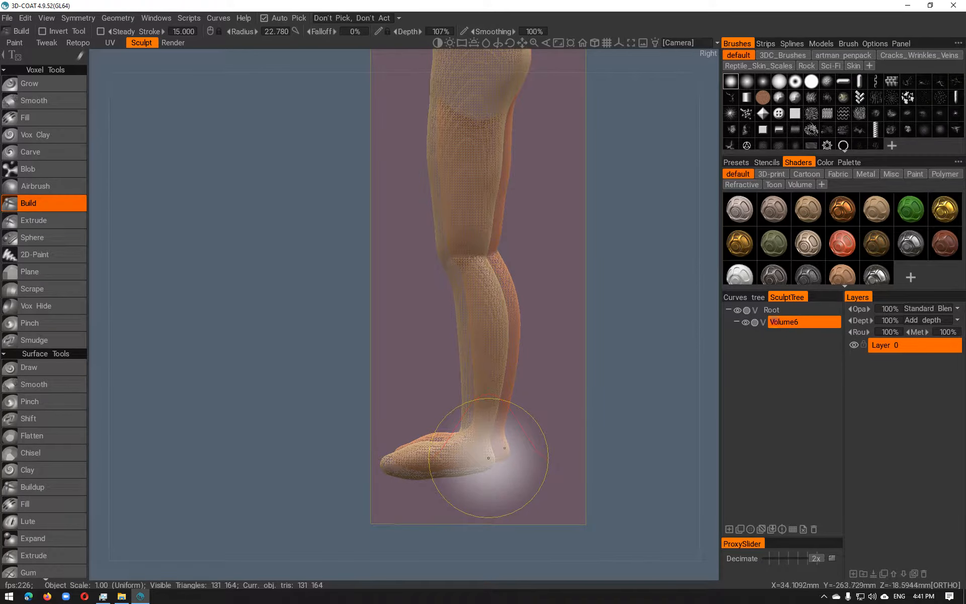
{"action": "left_click", "coordinate": [492, 458]}
{"action": "left_click", "coordinate": [491, 462]}
{"action": "left_click", "coordinate": [497, 460]}
{"action": "mouse_move", "coordinate": [496, 468]}
{"action": "left_mouse_down", "text": "alt"}
{"action": "mouse_move", "coordinate": [494, 429]}
{"action": "mouse_move", "coordinate": [601, 426]}
{"action": "mouse_move", "coordinate": [502, 461]}
{"action": "mouse_move", "coordinate": [486, 437]}
{"action": "mouse_move", "coordinate": [576, 422]}
{"action": "left_mouse_up", "text": "alt"}
{"action": "key", "text": "ctrl+z"}
Soften the crease between thigh and lower leg at the knee with the voxel Fill brush, radius about 25.8 and depth 44%
{"action": "middle_click_drag", "start_coordinate": [525, 401], "coordinate": [521, 527], "text": "alt"}
{"action": "middle_click_drag", "start_coordinate": [515, 359], "coordinate": [526, 549], "text": "alt"}
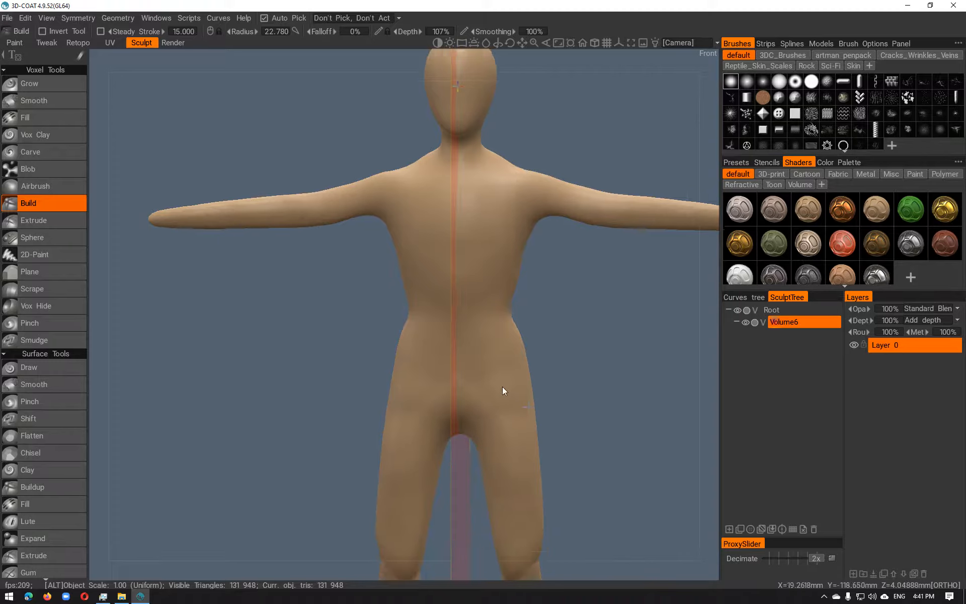
{"action": "right_click_drag", "start_coordinate": [509, 389], "coordinate": [492, 340], "text": "alt"}
{"action": "left_click_drag", "start_coordinate": [492, 340], "coordinate": [343, 333], "text": "alt"}
{"action": "right_click_drag", "start_coordinate": [342, 333], "coordinate": [399, 348], "text": "alt"}
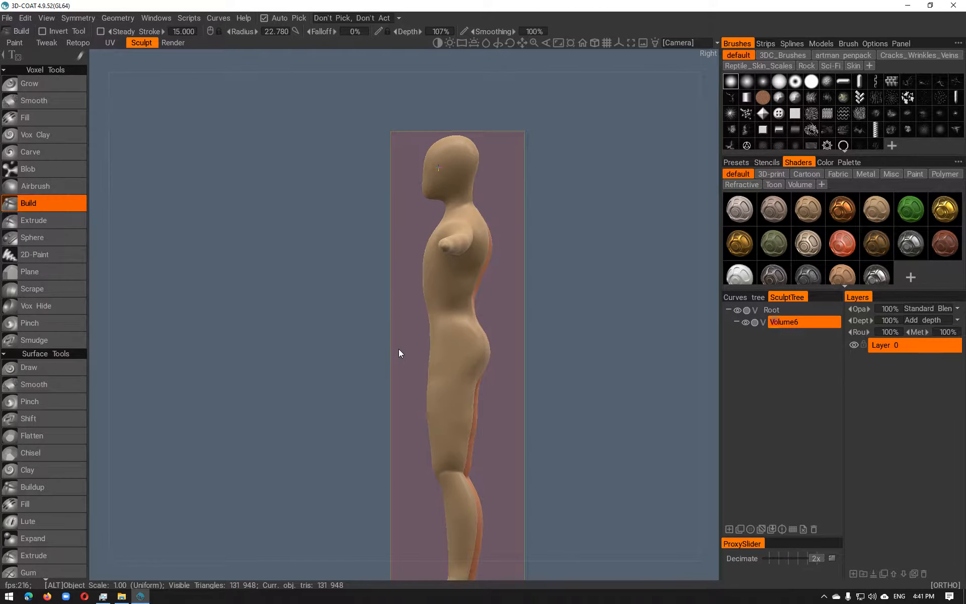
{"action": "left_click_drag", "start_coordinate": [399, 349], "coordinate": [189, 246], "text": "alt"}
{"action": "key", "text": "space"}
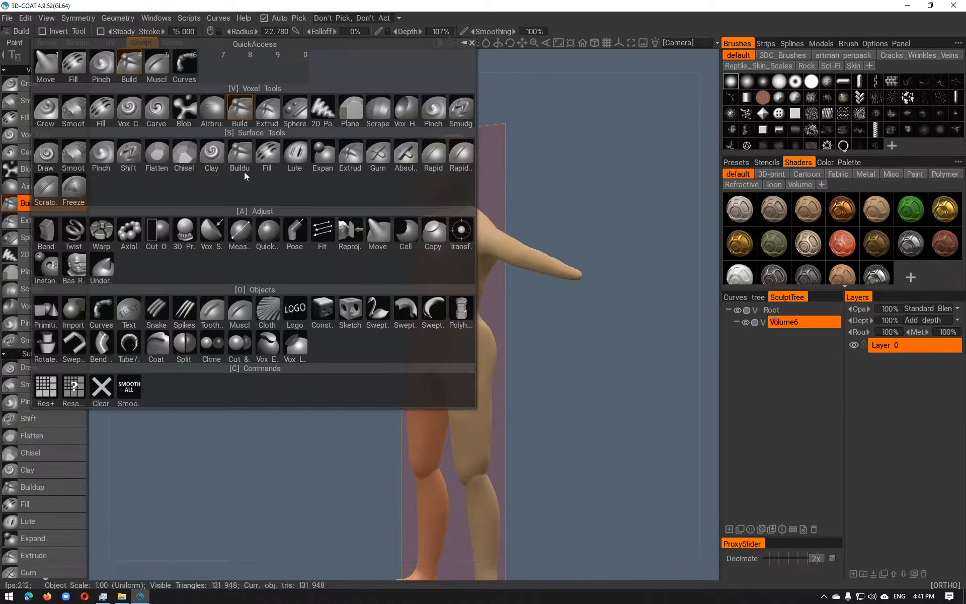
{"action": "left_click", "coordinate": [73, 65]}
{"action": "left_click_drag", "start_coordinate": [453, 477], "coordinate": [535, 482], "text": "alt"}
{"action": "mouse_move", "coordinate": [535, 481]}
{"action": "right_mouse_down", "text": "alt"}
{"action": "mouse_move", "coordinate": [511, 362]}
{"action": "mouse_move", "coordinate": [502, 369]}
{"action": "right_mouse_up", "text": "alt"}
{"action": "left_click_drag", "start_coordinate": [484, 351], "coordinate": [483, 360]}
{"action": "right_click_drag", "start_coordinate": [476, 395], "coordinate": [482, 380]}
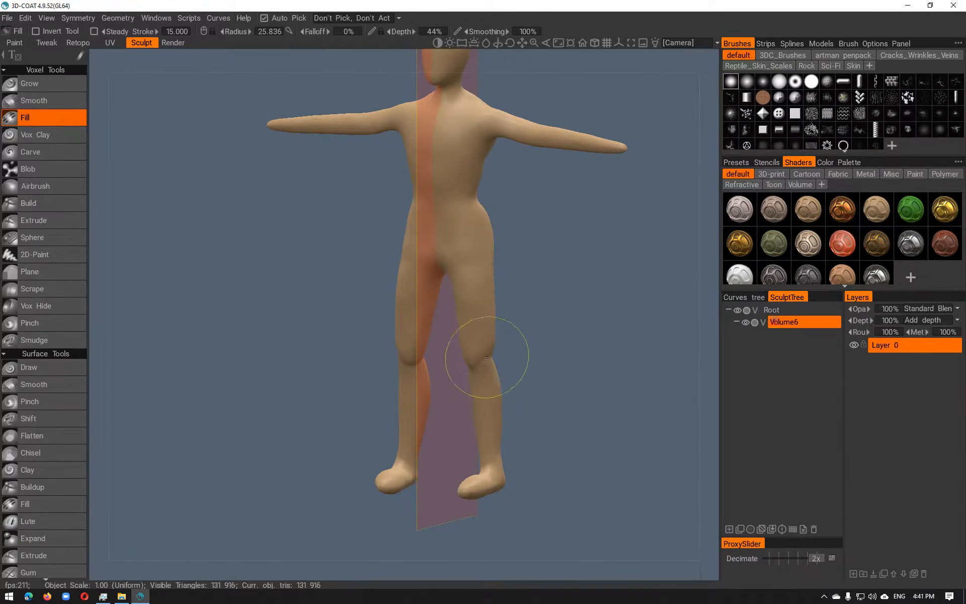
{"action": "mouse_move", "coordinate": [485, 357]}
{"action": "left_mouse_down"}
{"action": "mouse_move", "coordinate": [479, 366]}
{"action": "mouse_move", "coordinate": [563, 339]}
{"action": "mouse_move", "coordinate": [485, 376]}
{"action": "mouse_move", "coordinate": [384, 379]}
{"action": "mouse_move", "coordinate": [293, 348]}
{"action": "mouse_move", "coordinate": [220, 349]}
{"action": "mouse_move", "coordinate": [219, 335]}
{"action": "mouse_move", "coordinate": [237, 333]}
{"action": "left_mouse_up"}
Examine the torso, hips, thighs and arms of the figure from the front, side and top
{"action": "right_click_drag", "start_coordinate": [237, 333], "coordinate": [382, 395], "text": "alt"}
{"action": "left_click_drag", "start_coordinate": [382, 394], "coordinate": [405, 250], "text": "alt"}
{"action": "right_click_drag", "start_coordinate": [406, 250], "coordinate": [463, 295], "text": "alt"}
{"action": "left_click_drag", "start_coordinate": [463, 296], "coordinate": [518, 290], "text": "alt"}
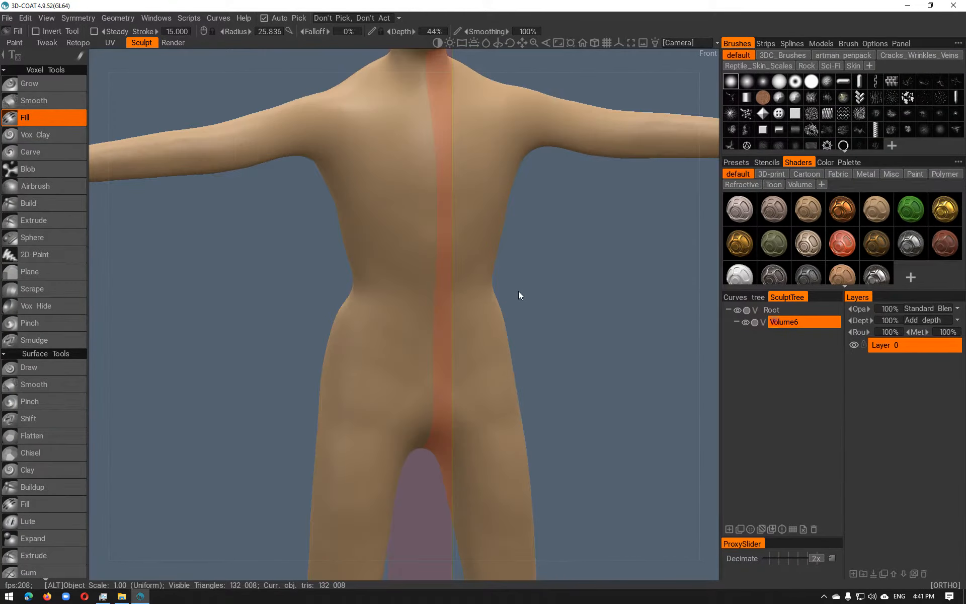
{"action": "middle_click_drag", "start_coordinate": [518, 291], "coordinate": [516, 260], "text": "alt"}
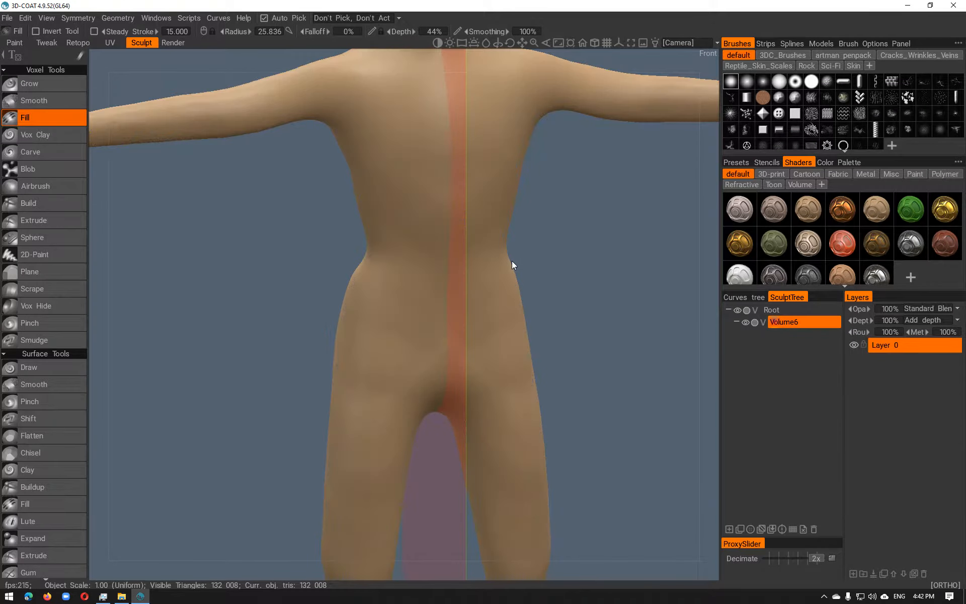
{"action": "left_click_drag", "start_coordinate": [493, 283], "coordinate": [466, 278], "text": "alt"}
{"action": "middle_click_drag", "start_coordinate": [467, 277], "coordinate": [465, 152], "text": "alt"}
{"action": "left_click_drag", "start_coordinate": [464, 277], "coordinate": [495, 272], "text": "alt"}
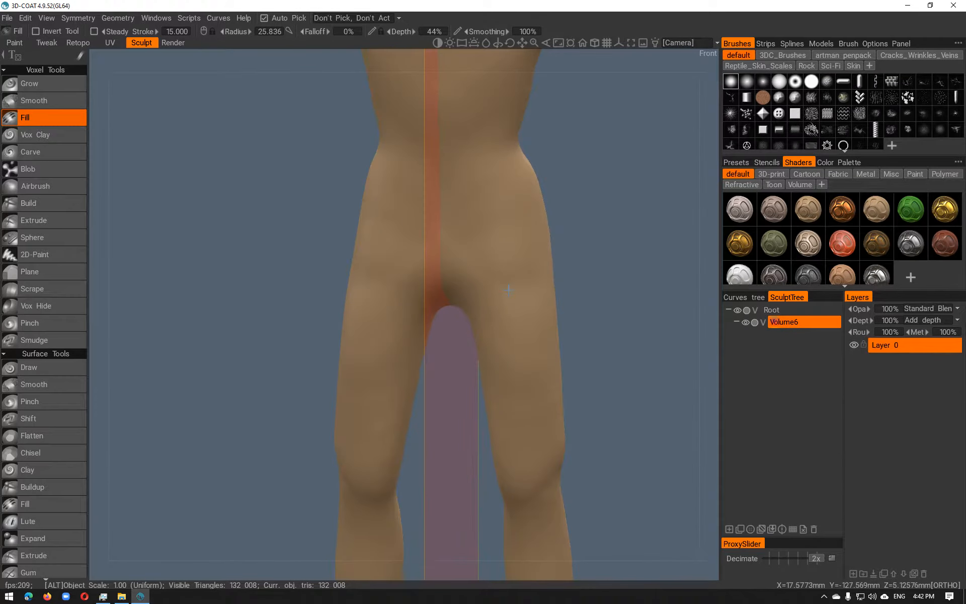
{"action": "middle_click_drag", "start_coordinate": [495, 261], "coordinate": [495, 319], "text": "alt"}
{"action": "middle_click_drag", "start_coordinate": [509, 278], "coordinate": [494, 428], "text": "alt"}
{"action": "left_click_drag", "start_coordinate": [529, 278], "coordinate": [411, 295], "text": "alt"}
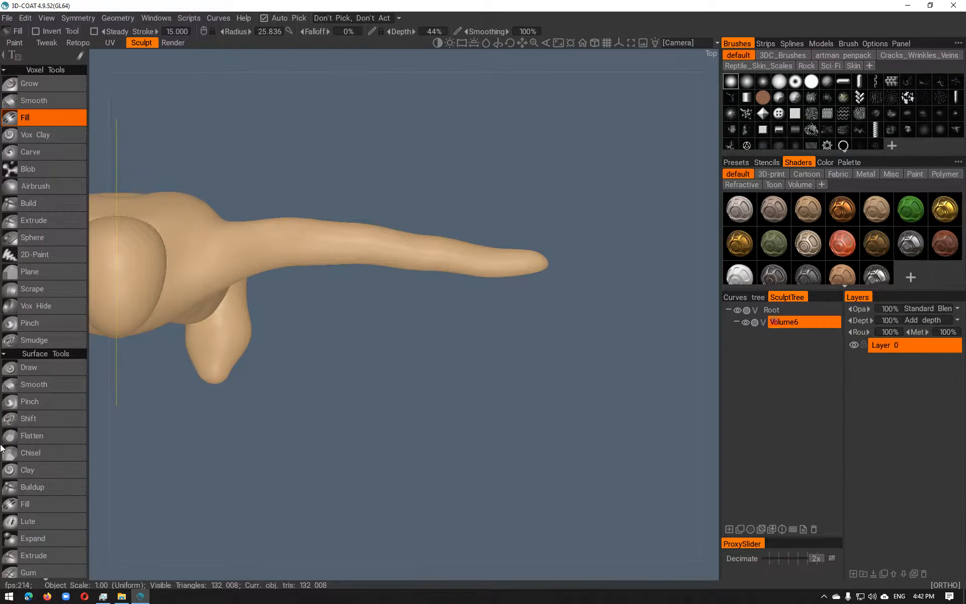
Return to the Curves tool, clear all old leg curves and start a new curve
{"action": "scroll", "coordinate": [20, 433], "scroll_direction": "down", "scroll_amount": 5}
{"action": "scroll", "coordinate": [55, 382], "scroll_direction": "down", "scroll_amount": 7}
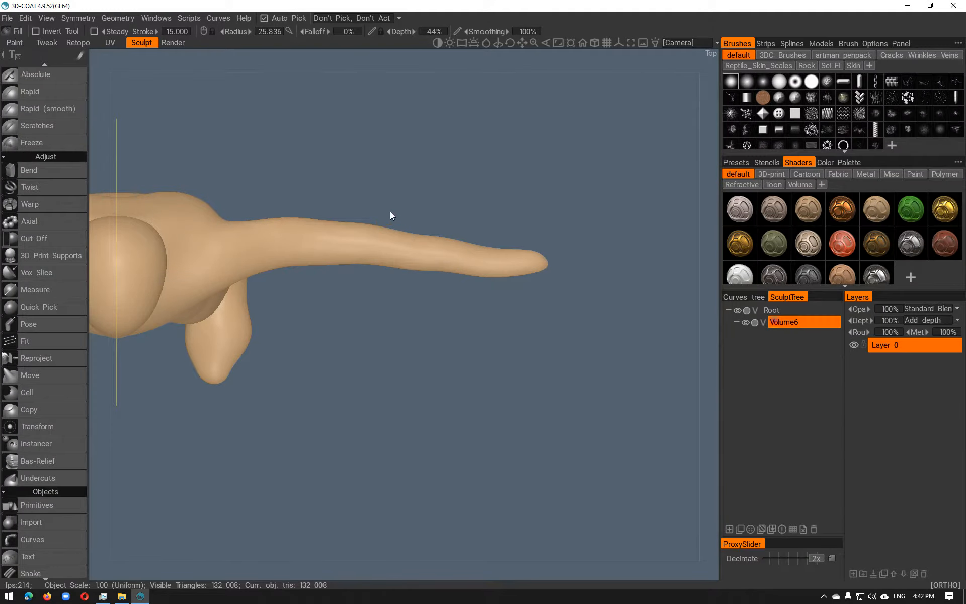
{"action": "key", "text": "space"}
{"action": "left_click", "coordinate": [391, 75]}
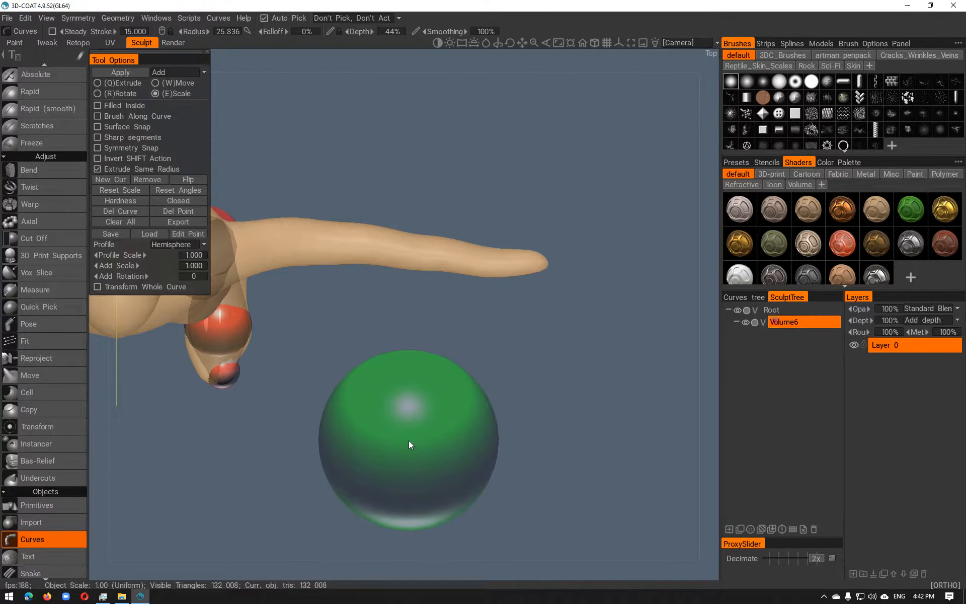
{"action": "middle_click_drag", "start_coordinate": [382, 418], "coordinate": [531, 360]}
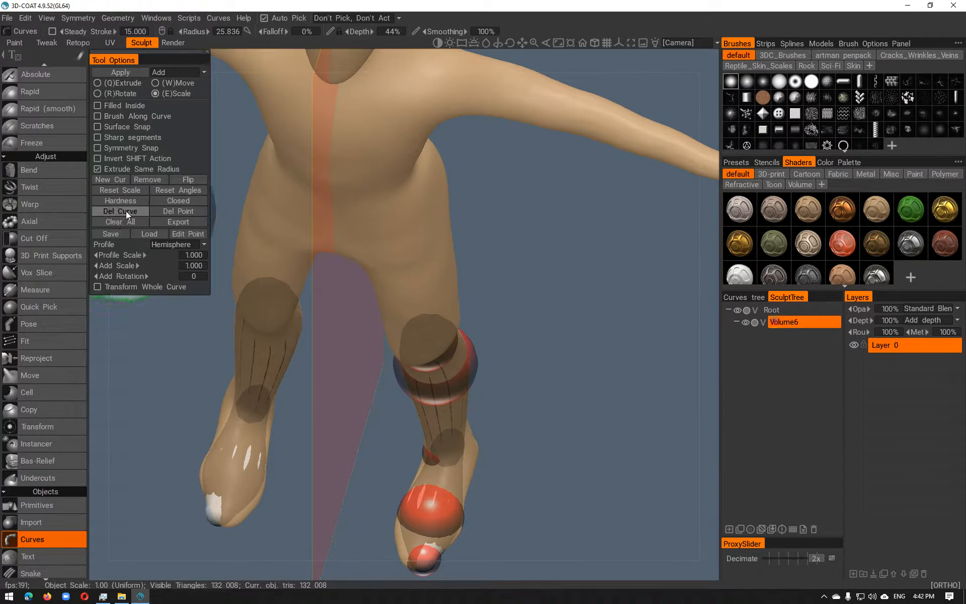
{"action": "left_click", "coordinate": [117, 220]}
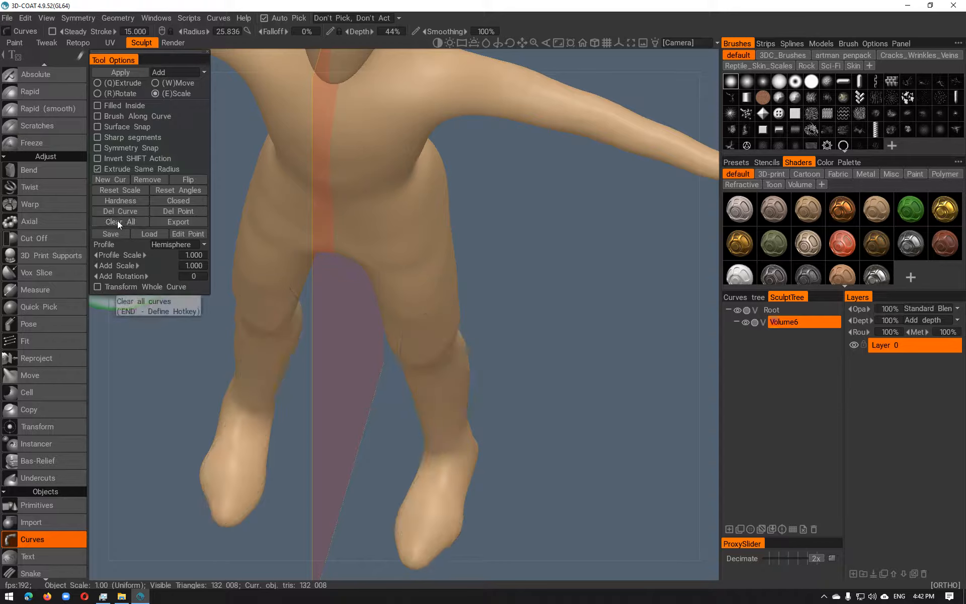
{"action": "left_click", "coordinate": [110, 178]}
Place a wrist point at the arm's end and a palm point just beyond it in the top view, and shrink both points
{"action": "middle_click_drag", "start_coordinate": [578, 213], "coordinate": [364, 290], "text": "alt"}
{"action": "scroll", "coordinate": [403, 292], "scroll_direction": "down", "scroll_amount": 10}
{"action": "mouse_move", "coordinate": [466, 297]}
{"action": "left_mouse_down", "text": "alt"}
{"action": "mouse_move", "coordinate": [494, 348]}
{"action": "mouse_move", "coordinate": [478, 282]}
{"action": "mouse_move", "coordinate": [453, 410]}
{"action": "left_mouse_up", "text": "alt"}
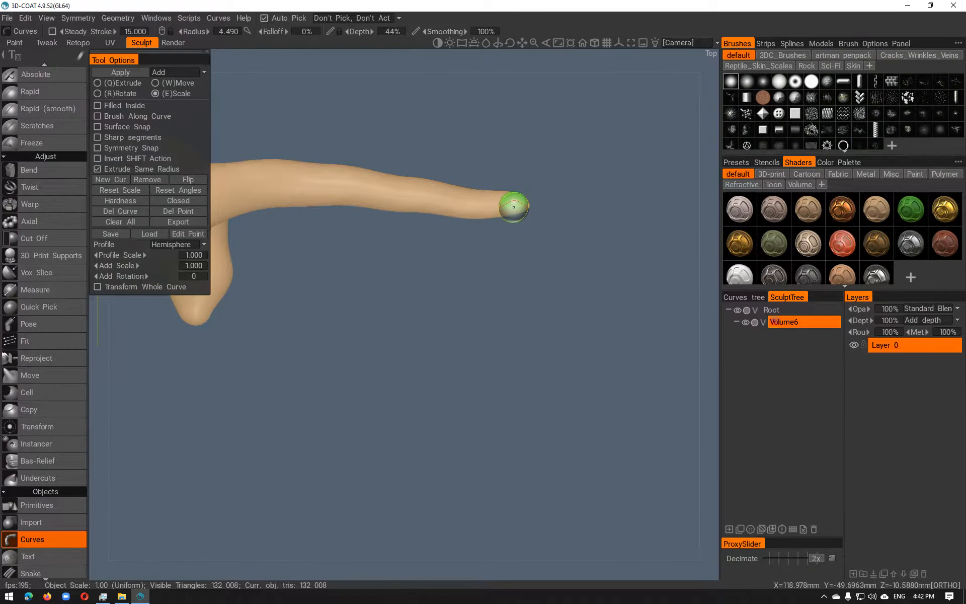
{"action": "left_click", "coordinate": [513, 207]}
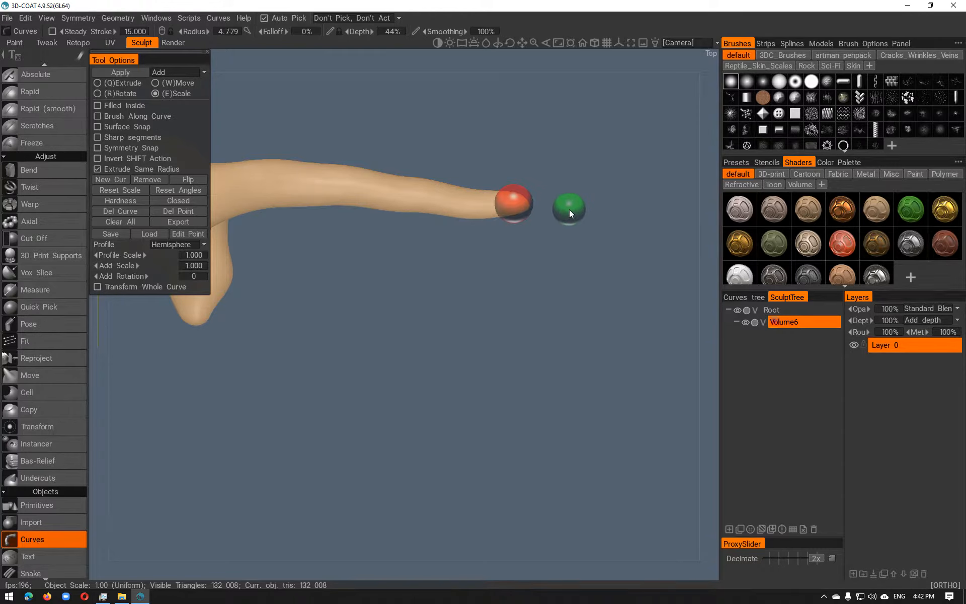
{"action": "left_click", "coordinate": [563, 210]}
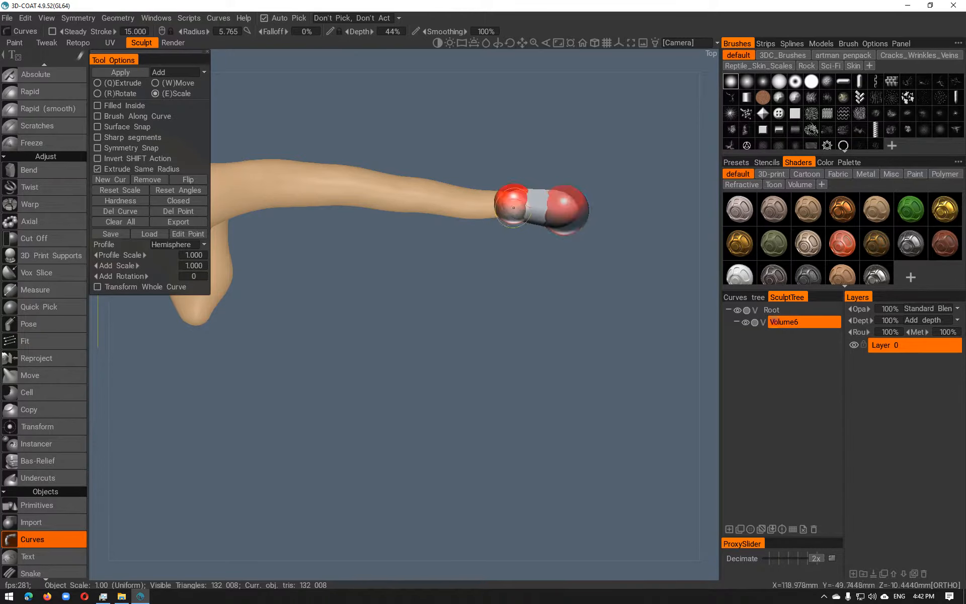
{"action": "left_click_drag", "start_coordinate": [576, 210], "coordinate": [563, 210]}
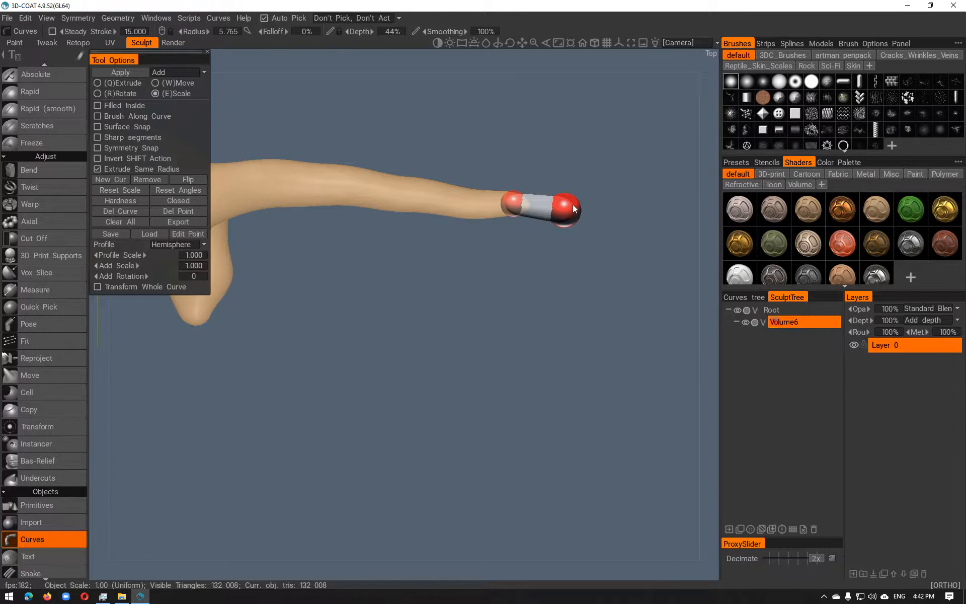
Pull the palm point slightly toward the wrist and extend the hand curve outward with a smaller fingertip point
{"action": "left_click_drag", "start_coordinate": [581, 259], "coordinate": [607, 388], "text": "alt"}
{"action": "middle_click_drag", "start_coordinate": [607, 387], "coordinate": [450, 524]}
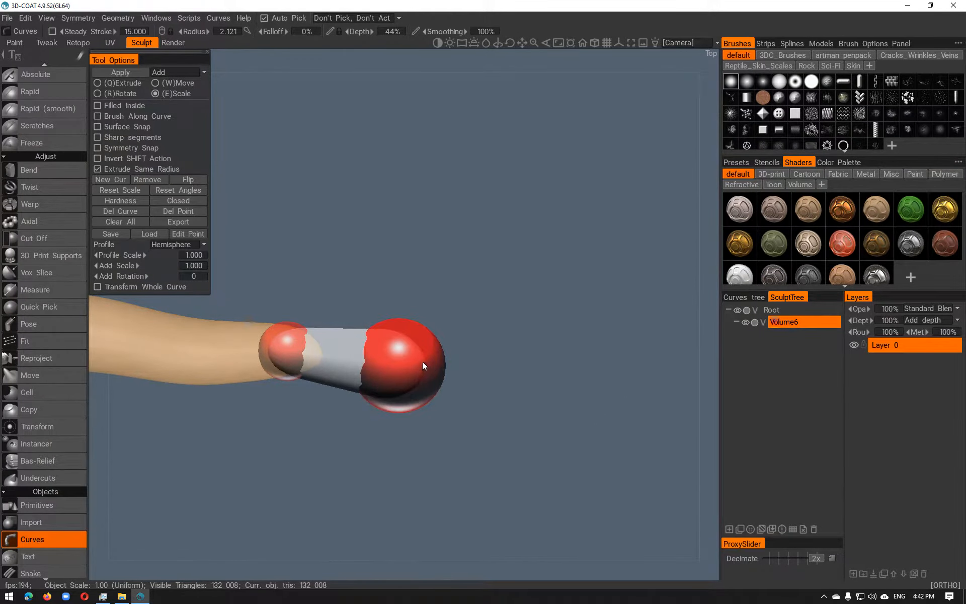
{"action": "left_click_drag", "start_coordinate": [416, 348], "coordinate": [399, 347]}
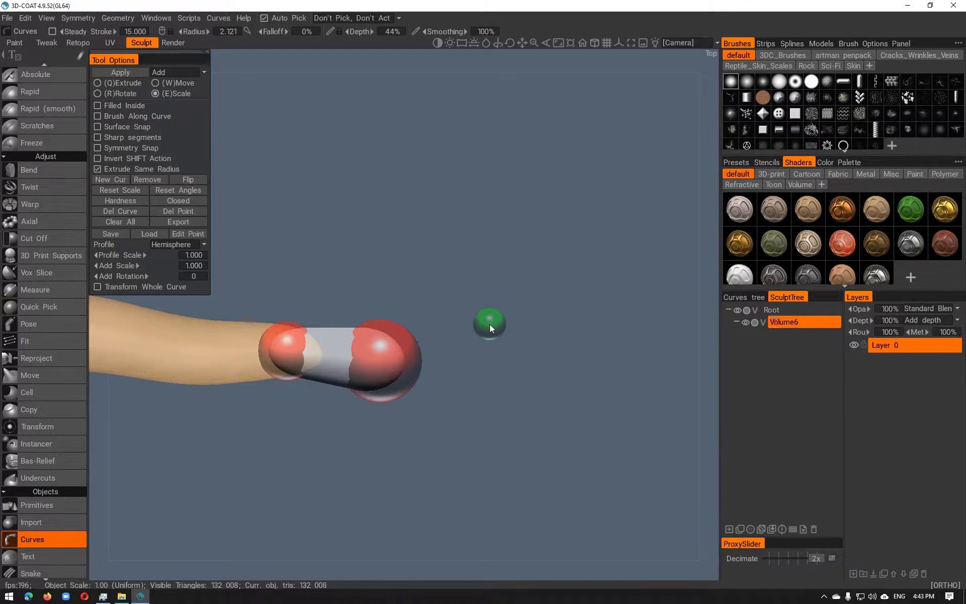
{"action": "left_click", "coordinate": [496, 319]}
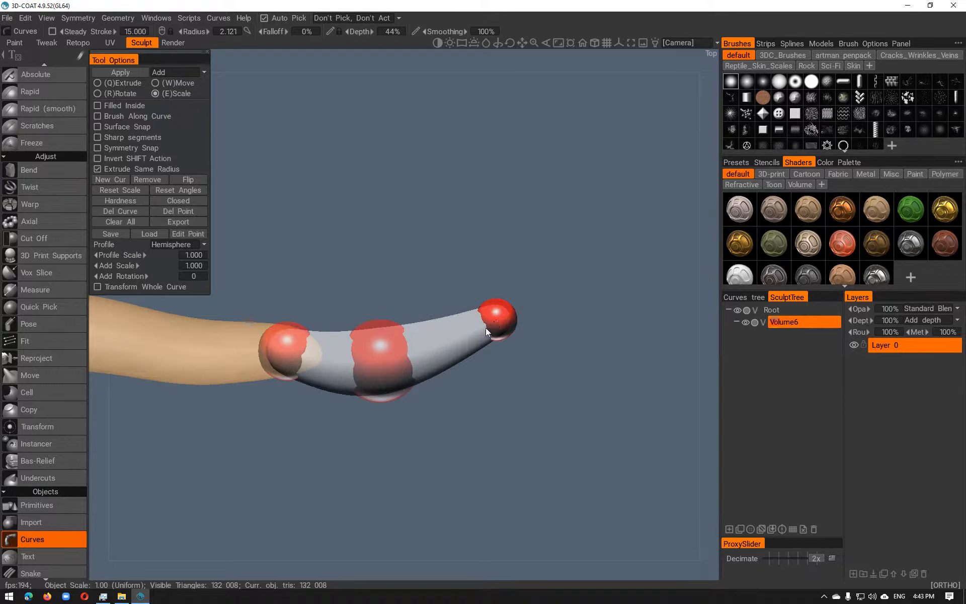
Undo the fingertip extension of the hand curve and the last adjustment of the palm point
{"action": "key", "text": "ctrl+z"}
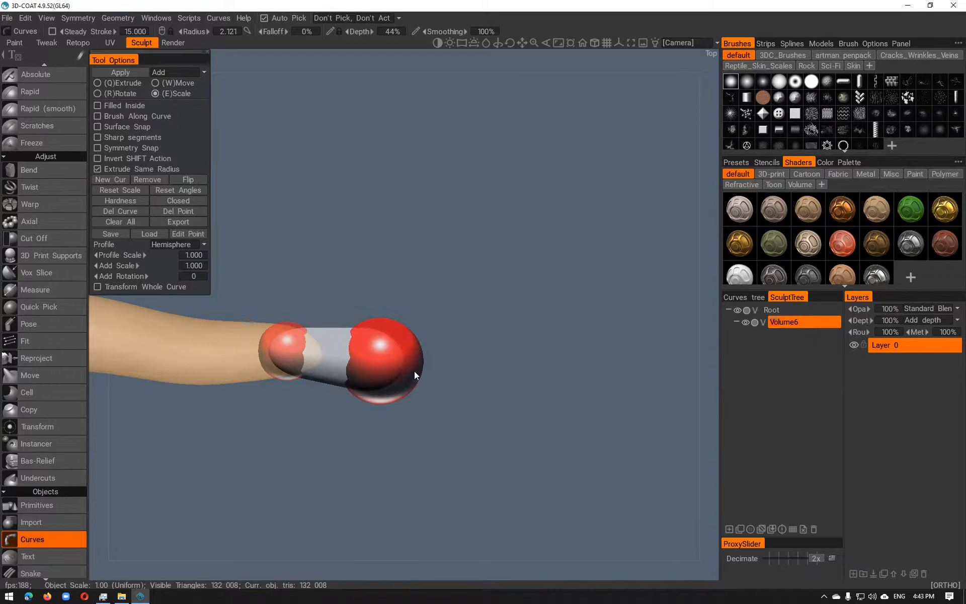
{"action": "left_click_drag", "start_coordinate": [391, 343], "coordinate": [387, 366]}
{"action": "key", "text": "ctrl+z"}
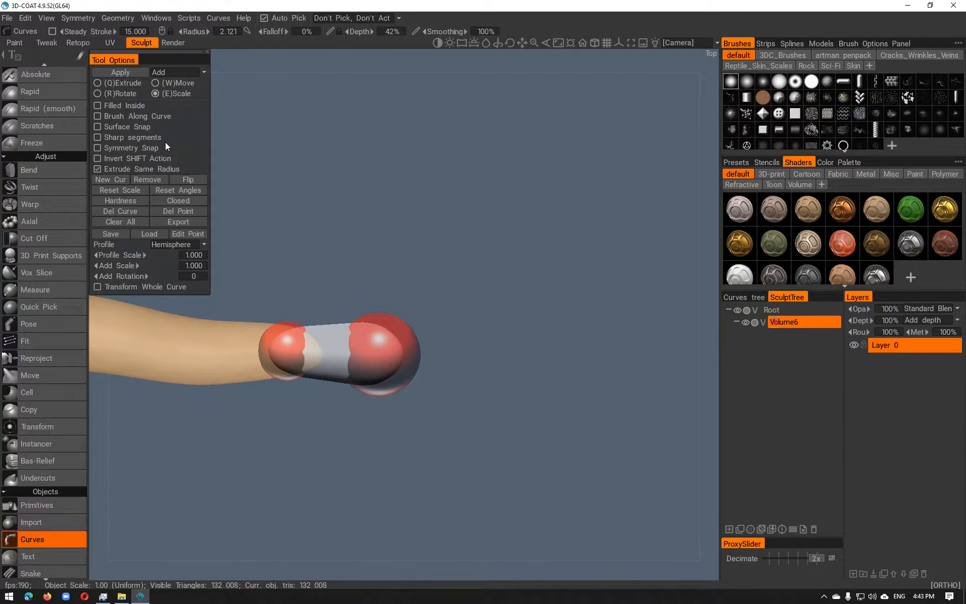
Extrude three small finger-base points outward from the palm point, fanned along its outer edge
{"action": "left_click", "coordinate": [104, 84]}
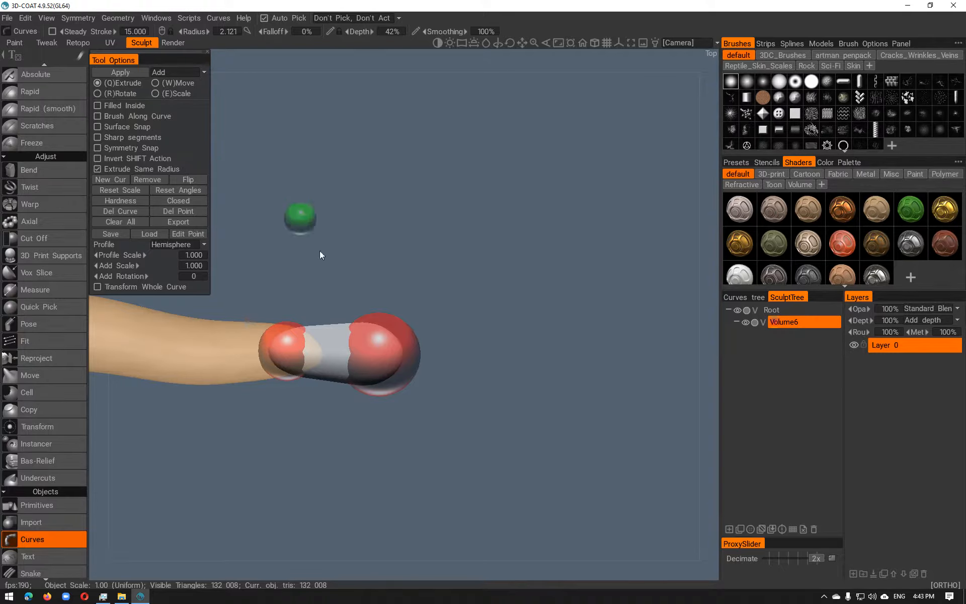
{"action": "left_click_drag", "start_coordinate": [406, 354], "coordinate": [436, 364]}
{"action": "right_click_drag", "start_coordinate": [452, 360], "coordinate": [408, 353]}
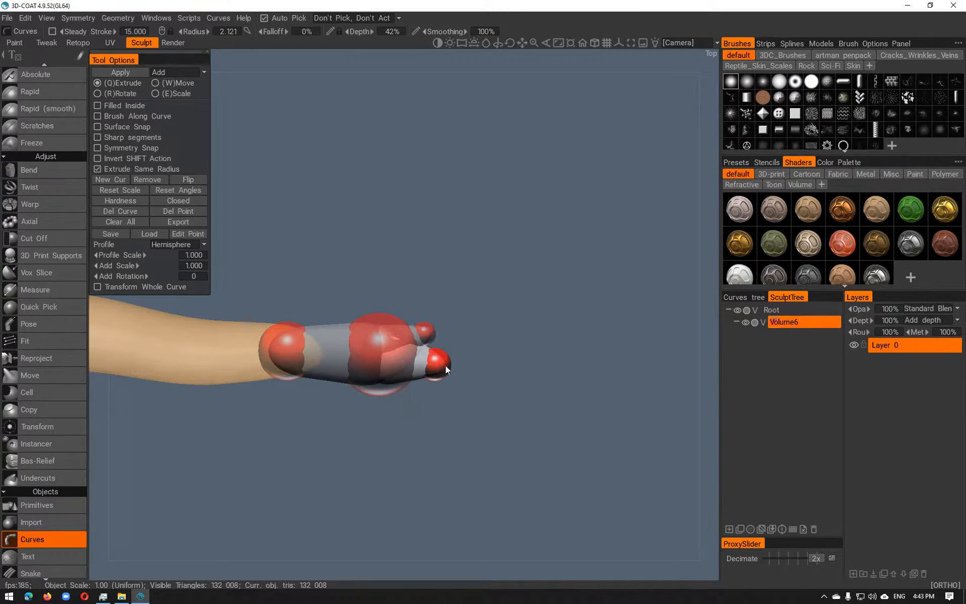
{"action": "left_click_drag", "start_coordinate": [373, 374], "coordinate": [421, 394]}
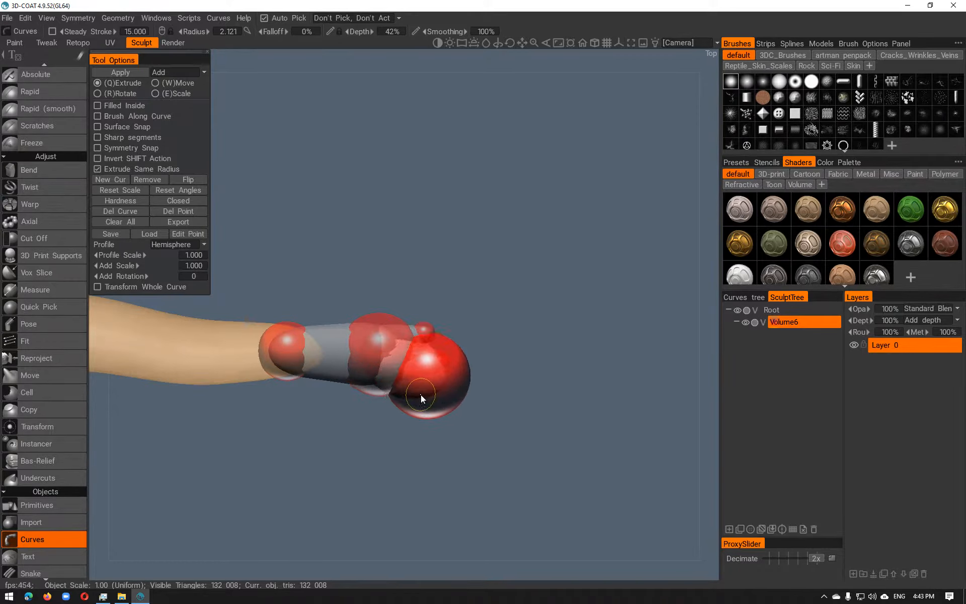
{"action": "right_click_drag", "start_coordinate": [446, 384], "coordinate": [402, 381]}
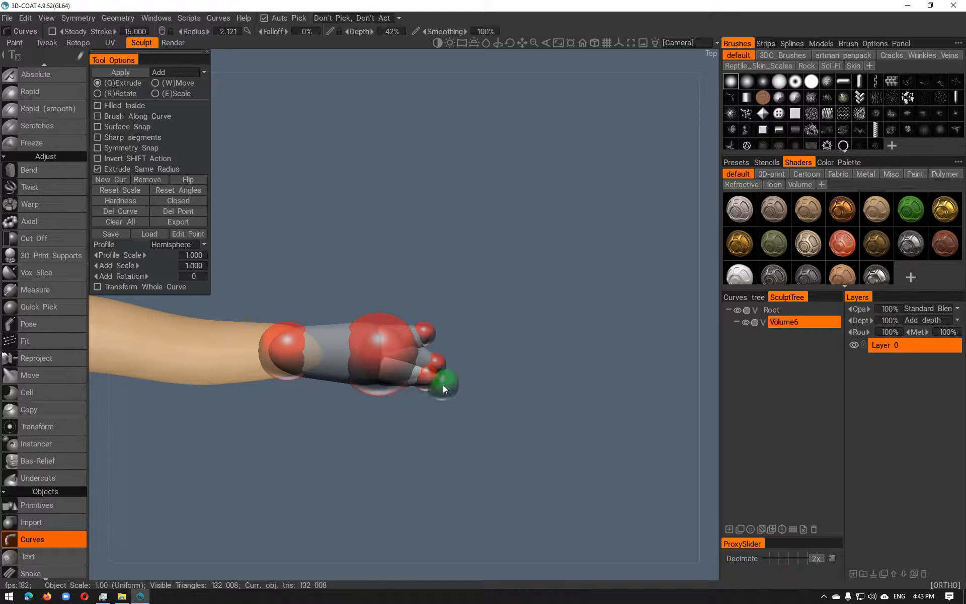
{"action": "left_click_drag", "start_coordinate": [425, 393], "coordinate": [422, 400]}
Enlarge the palm point, space the finger-base points more evenly, and extrude a fourth one beside them on the thumb side
{"action": "right_click_drag", "start_coordinate": [390, 346], "coordinate": [403, 342]}
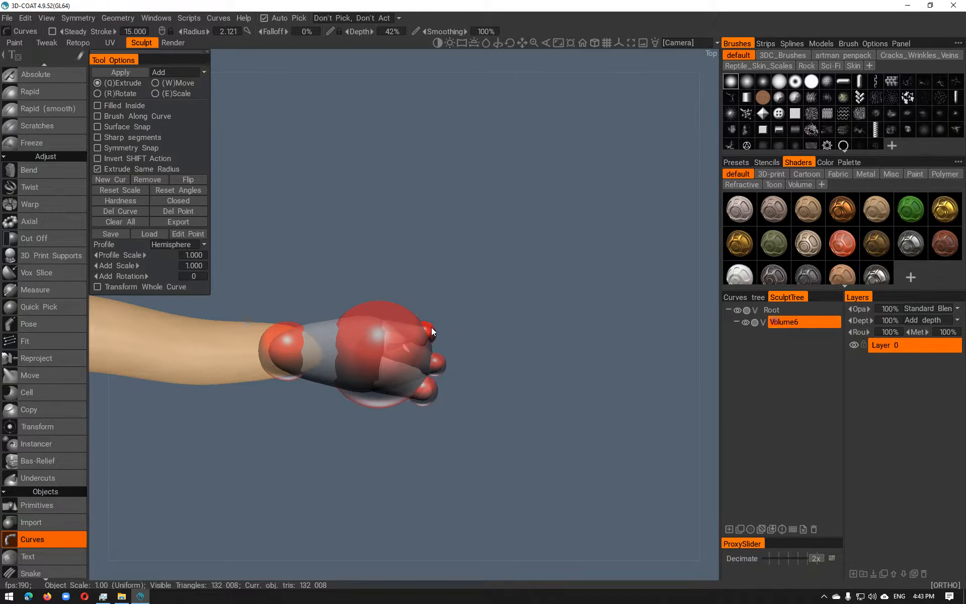
{"action": "left_click_drag", "start_coordinate": [430, 333], "coordinate": [433, 326]}
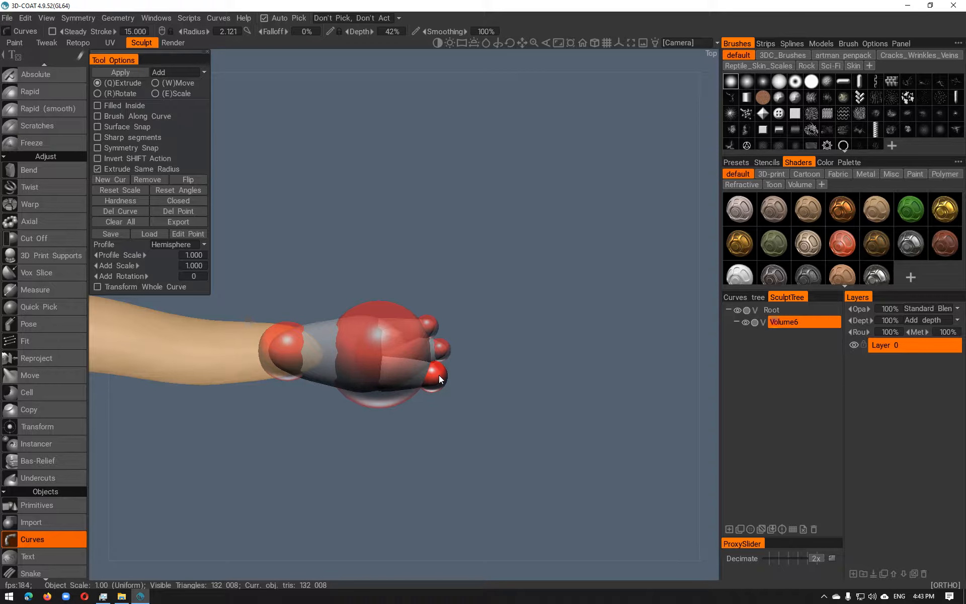
{"action": "left_click_drag", "start_coordinate": [374, 373], "coordinate": [417, 406]}
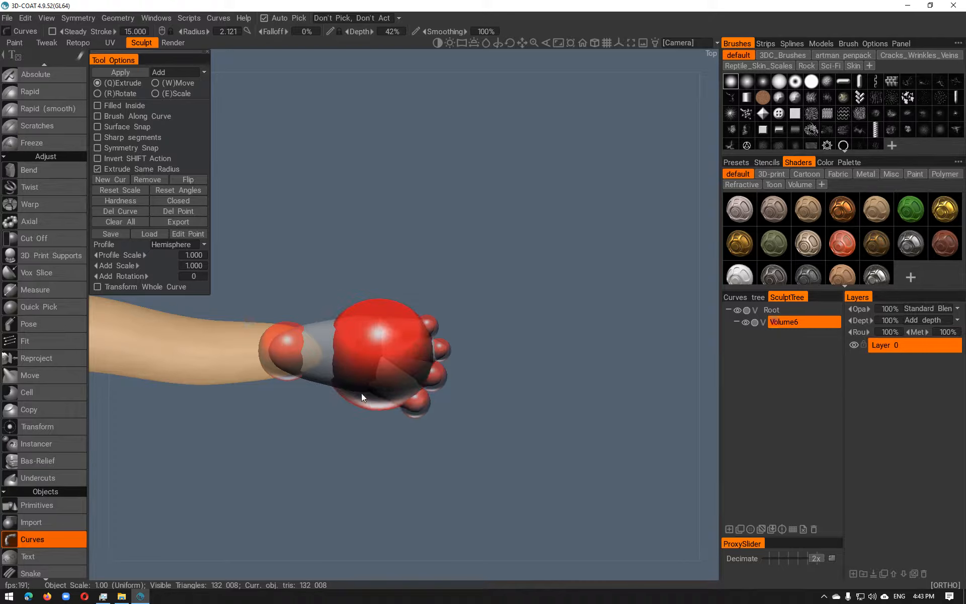
Extrude a thumb of three tapering points from the wrist point, angled away from the palm
{"action": "left_click_drag", "start_coordinate": [353, 378], "coordinate": [346, 419]}
{"action": "key", "text": "ctrl+z"}
{"action": "left_click_drag", "start_coordinate": [296, 383], "coordinate": [327, 436]}
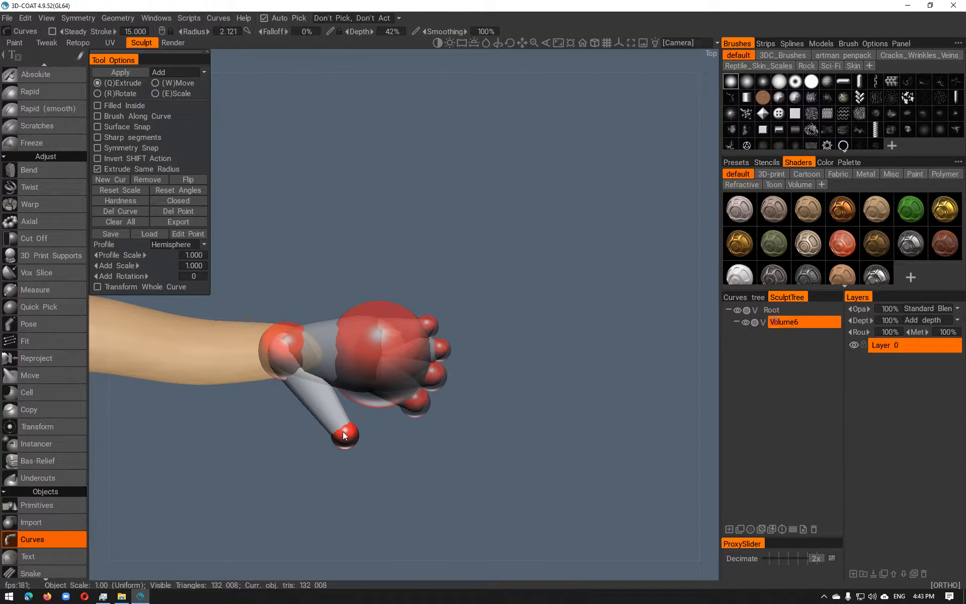
{"action": "right_click_drag", "start_coordinate": [343, 431], "coordinate": [337, 412]}
{"action": "left_click_drag", "start_coordinate": [343, 423], "coordinate": [384, 449]}
{"action": "right_click_drag", "start_coordinate": [390, 450], "coordinate": [357, 436]}
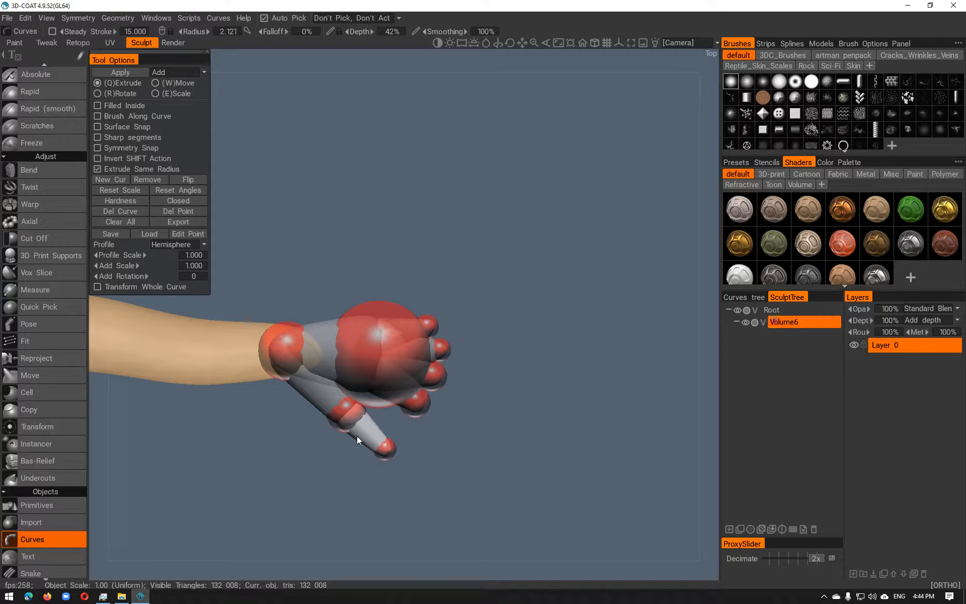
{"action": "mouse_move", "coordinate": [385, 452]}
{"action": "left_mouse_down"}
{"action": "mouse_move", "coordinate": [376, 445]}
{"action": "mouse_move", "coordinate": [400, 457]}
{"action": "left_mouse_up"}
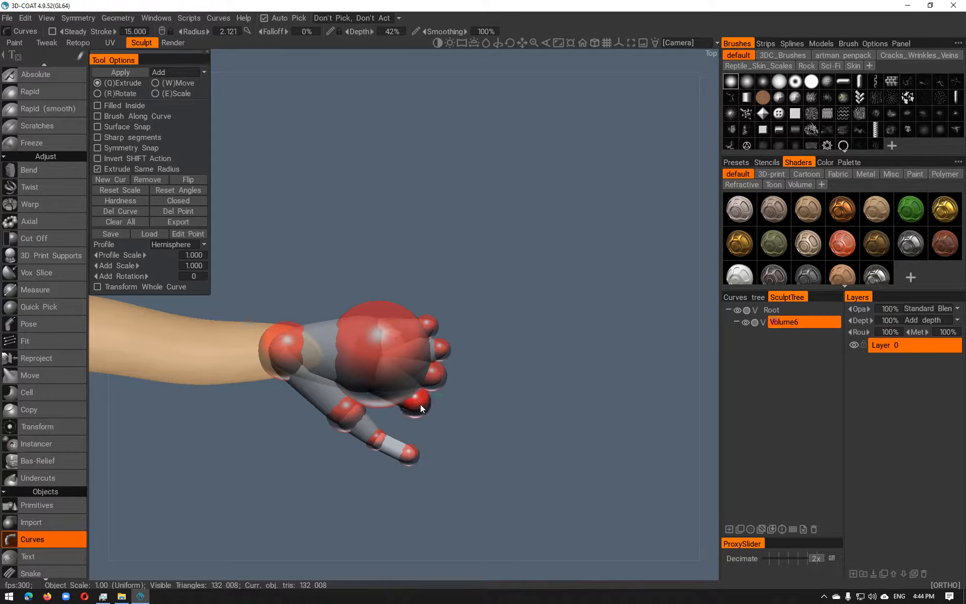
Extrude three joint points from each of the four finger bases to form slightly spread fingers
{"action": "left_click_drag", "start_coordinate": [420, 405], "coordinate": [539, 416]}
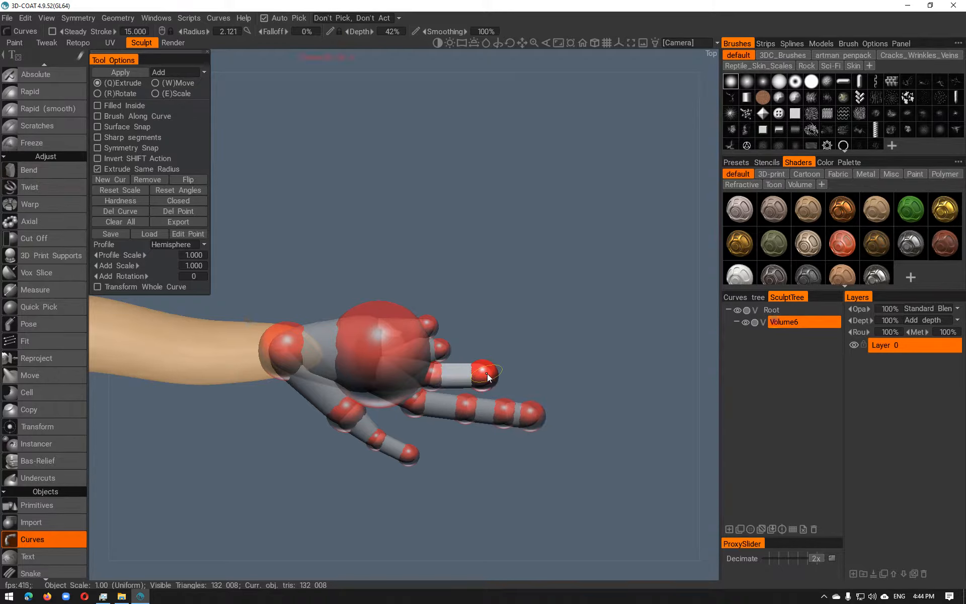
{"action": "left_click_drag", "start_coordinate": [494, 374], "coordinate": [569, 375]}
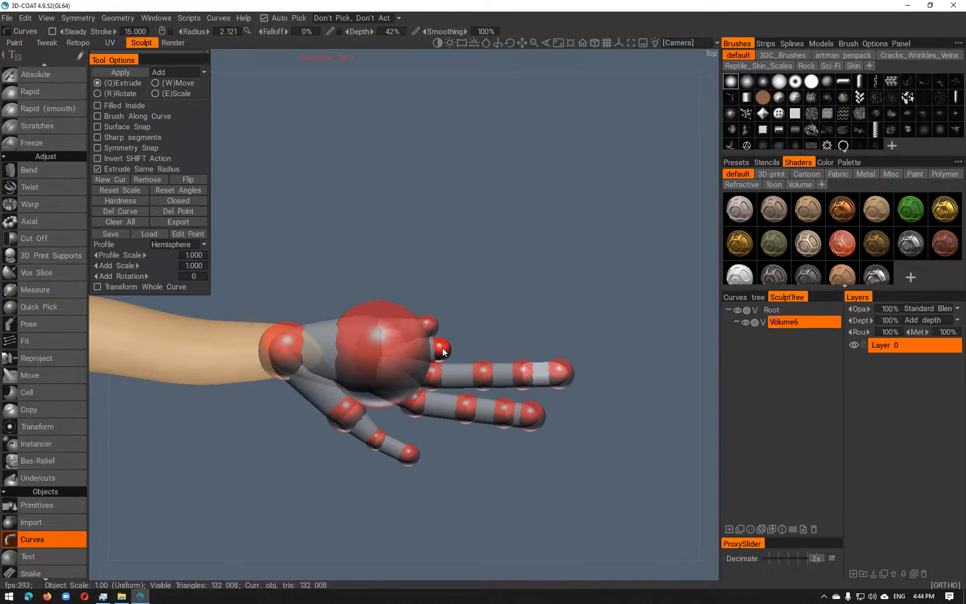
{"action": "left_click_drag", "start_coordinate": [442, 348], "coordinate": [541, 329]}
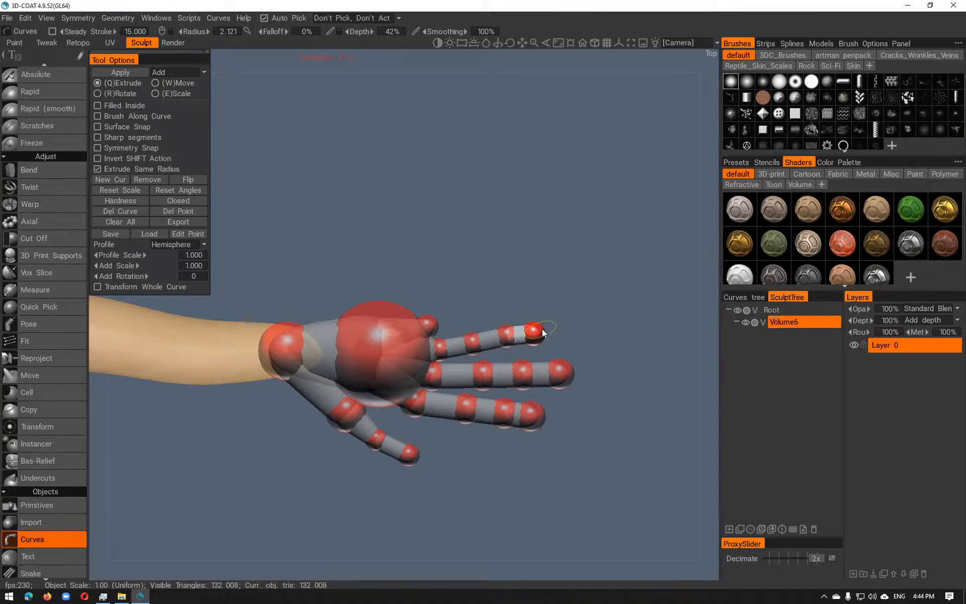
{"action": "left_click_drag", "start_coordinate": [425, 329], "coordinate": [525, 288]}
Adjust the palm point's height in the front view, select it and scale it down slightly
{"action": "left_click_drag", "start_coordinate": [435, 374], "coordinate": [465, 234], "text": "alt"}
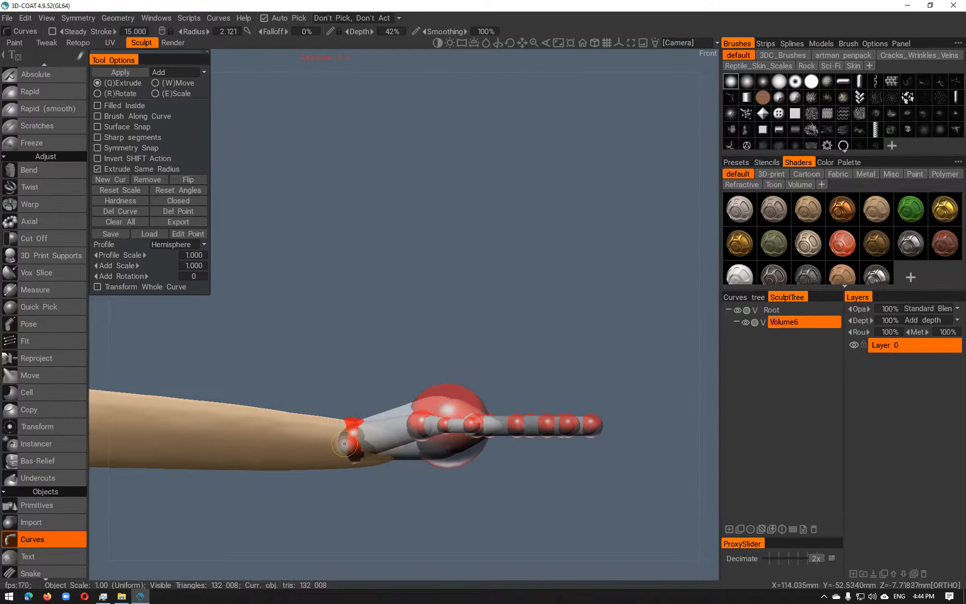
{"action": "left_click_drag", "start_coordinate": [382, 452], "coordinate": [421, 459], "text": "alt"}
{"action": "left_click_drag", "start_coordinate": [461, 403], "coordinate": [462, 415]}
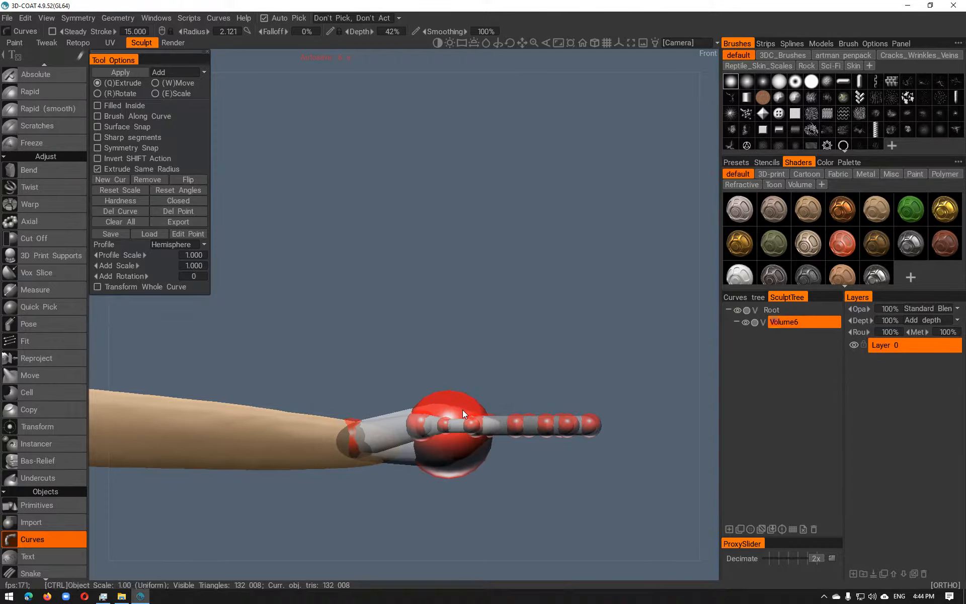
{"action": "left_click", "coordinate": [449, 394]}
{"action": "left_click", "coordinate": [169, 95]}
{"action": "left_click_drag", "start_coordinate": [440, 381], "coordinate": [442, 376]}
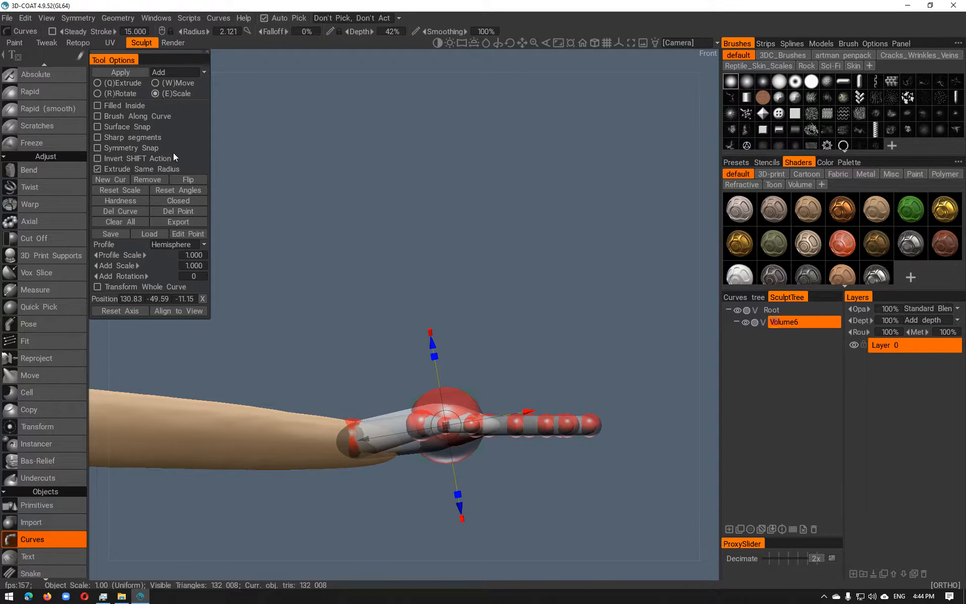
Enlarge the palm point with its transform gizmo and adjust its vertical position while viewing the hand at an angle
{"action": "left_click", "coordinate": [108, 93]}
{"action": "left_click_drag", "start_coordinate": [526, 380], "coordinate": [491, 388], "text": "alt"}
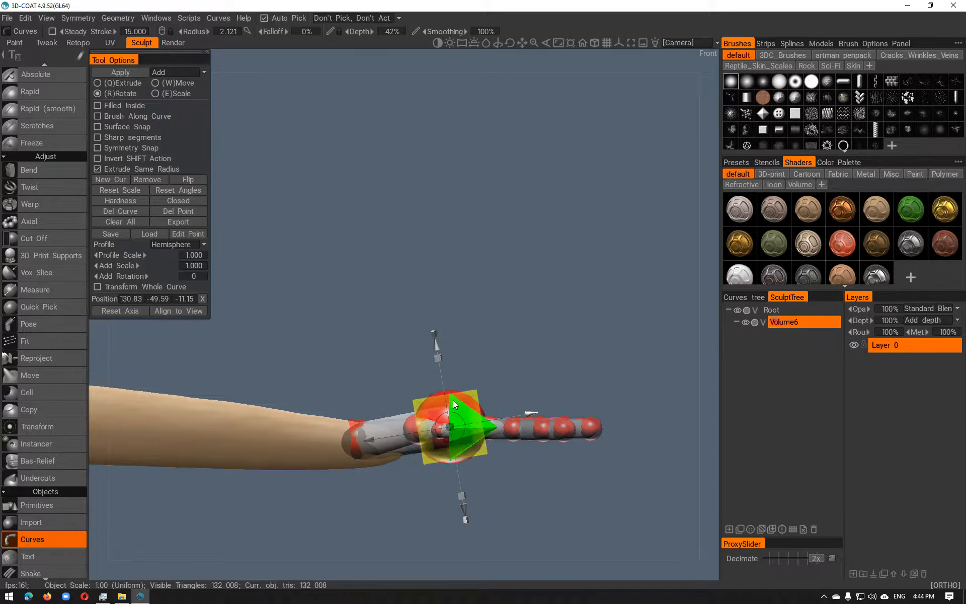
{"action": "left_click_drag", "start_coordinate": [460, 403], "coordinate": [472, 508], "text": "alt"}
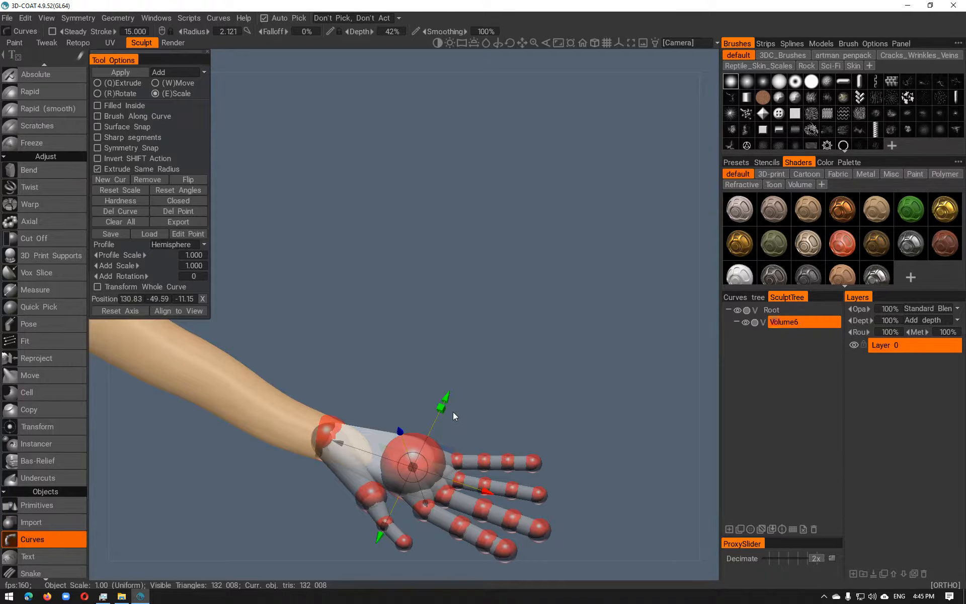
{"action": "left_click_drag", "start_coordinate": [445, 410], "coordinate": [512, 161]}
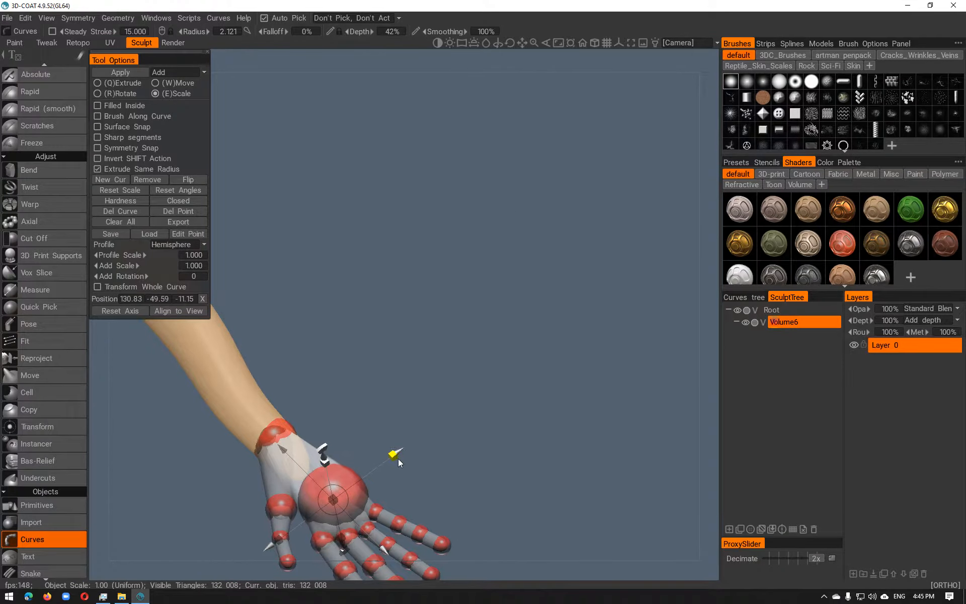
{"action": "left_click_drag", "start_coordinate": [397, 462], "coordinate": [502, 320]}
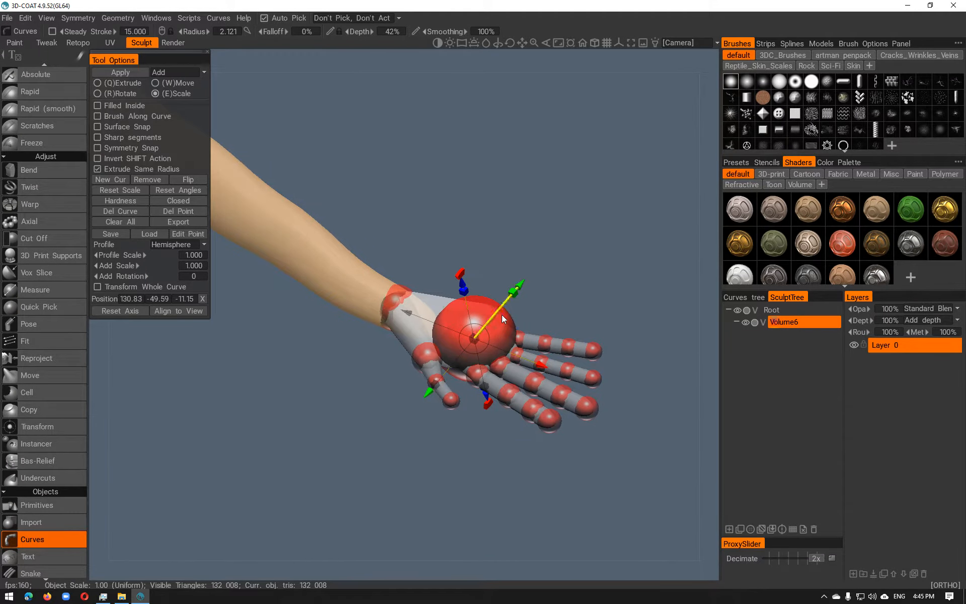
{"action": "left_click_drag", "start_coordinate": [462, 287], "coordinate": [458, 353]}
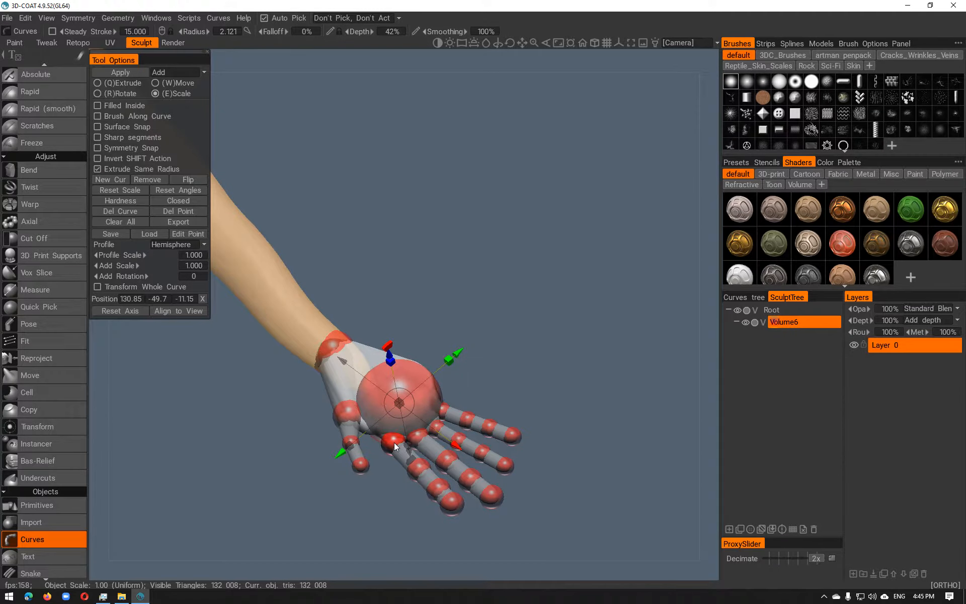
Enlarge the index finger's base point and raise the middle finger's base point to arch the knuckles
{"action": "left_click_drag", "start_coordinate": [411, 490], "coordinate": [488, 491], "text": "alt"}
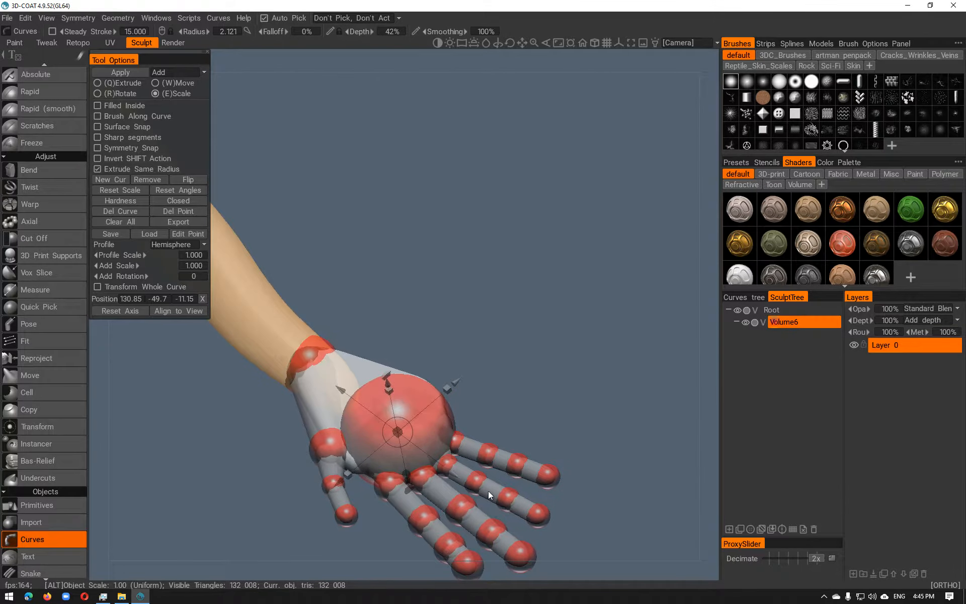
{"action": "left_click", "coordinate": [389, 484]}
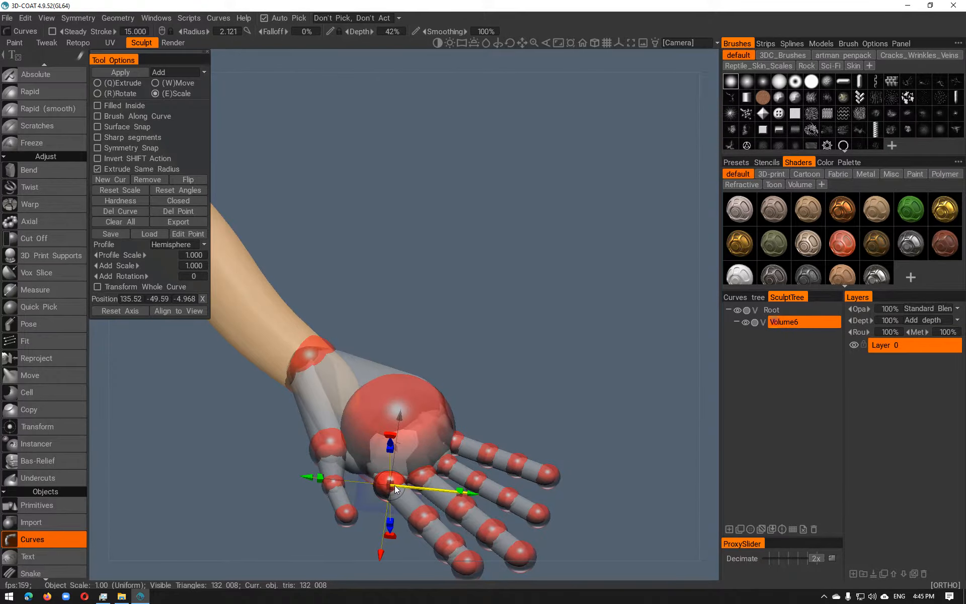
{"action": "left_click_drag", "start_coordinate": [395, 487], "coordinate": [425, 478]}
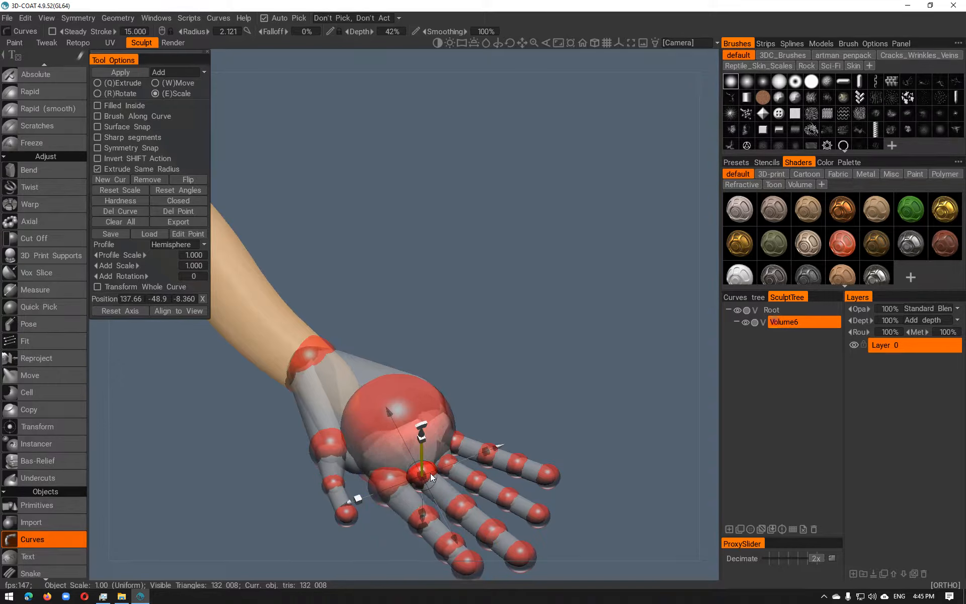
{"action": "left_click_drag", "start_coordinate": [438, 470], "coordinate": [492, 404], "text": "alt"}
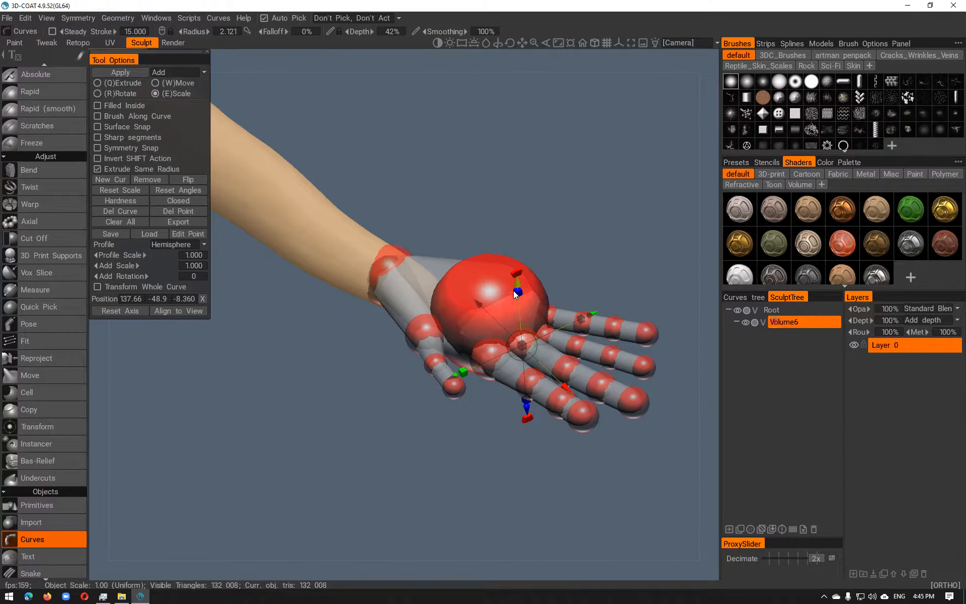
{"action": "left_click_drag", "start_coordinate": [518, 284], "coordinate": [518, 280]}
Raise the base points of the little and ring fingers along their vertical axes
{"action": "left_click_drag", "start_coordinate": [551, 351], "coordinate": [500, 376], "text": "alt"}
{"action": "left_click_drag", "start_coordinate": [409, 483], "coordinate": [418, 458]}
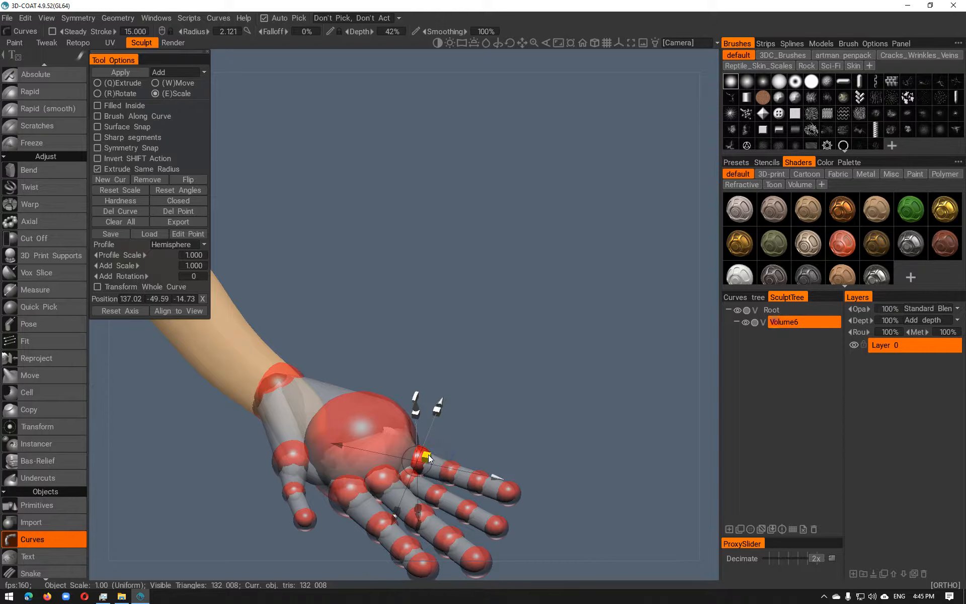
{"action": "left_click_drag", "start_coordinate": [417, 408], "coordinate": [418, 400]}
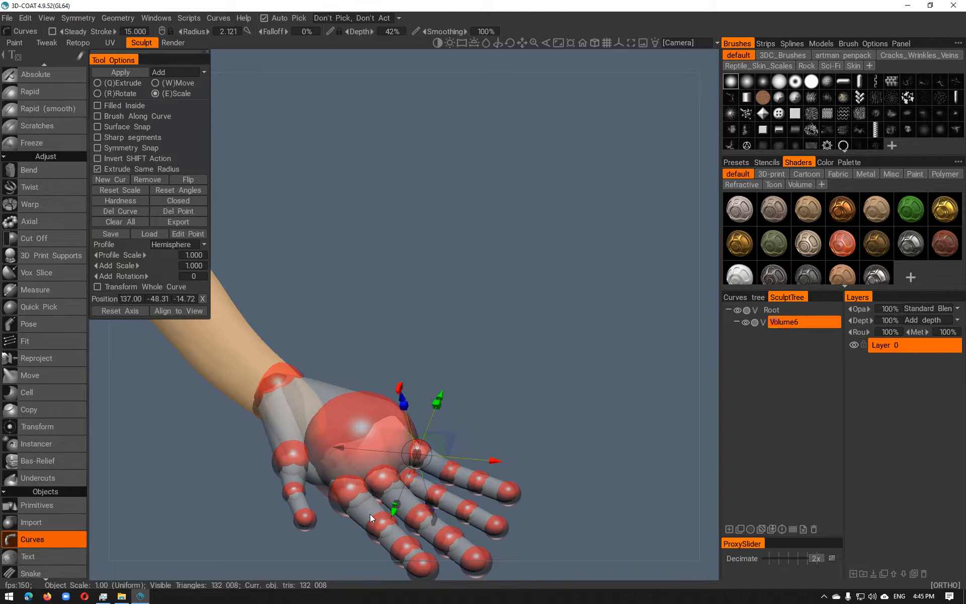
{"action": "left_click", "coordinate": [348, 491]}
{"action": "left_click", "coordinate": [413, 481]}
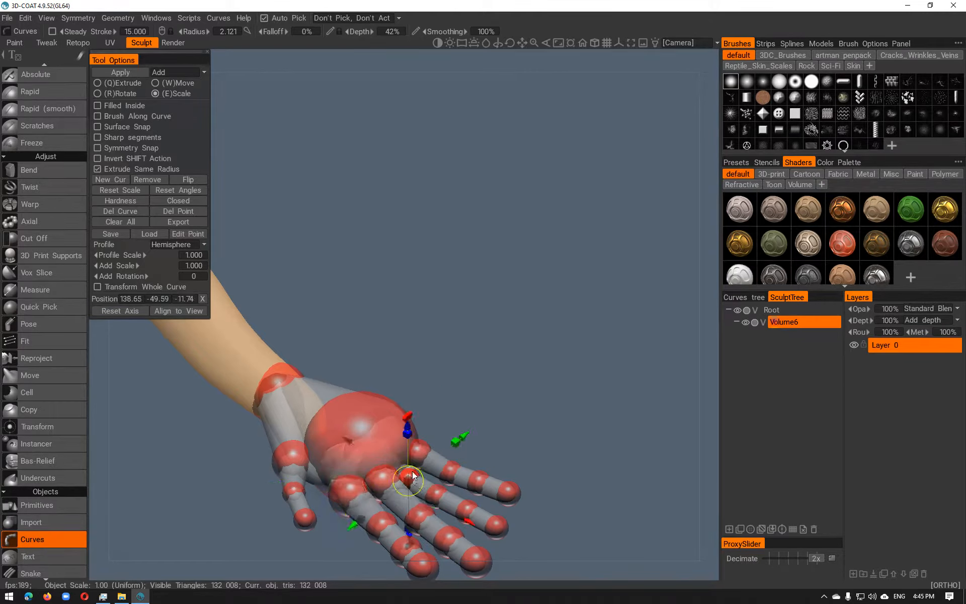
{"action": "left_click_drag", "start_coordinate": [411, 419], "coordinate": [411, 416]}
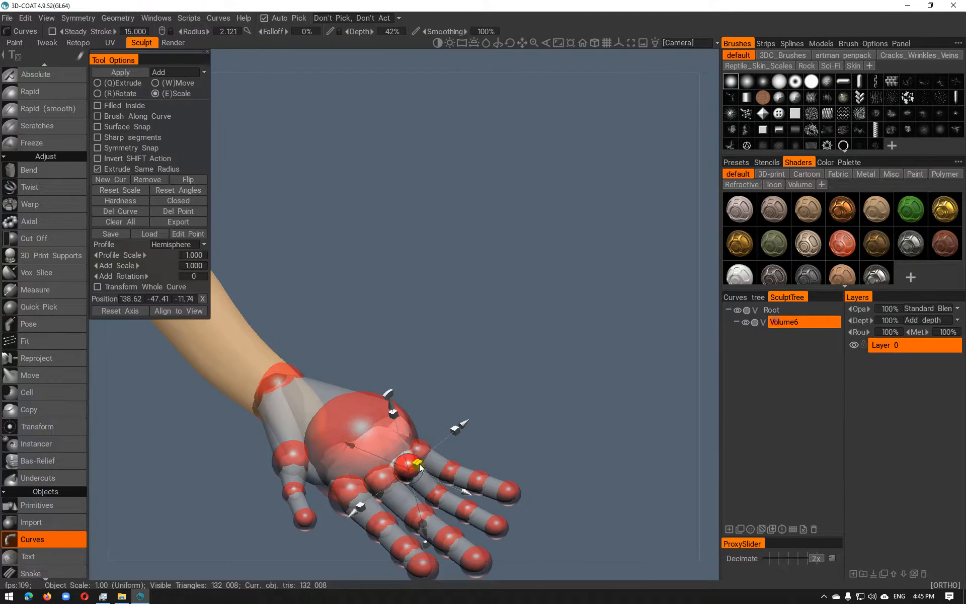
{"action": "left_click_drag", "start_coordinate": [436, 496], "coordinate": [491, 436], "text": "alt"}
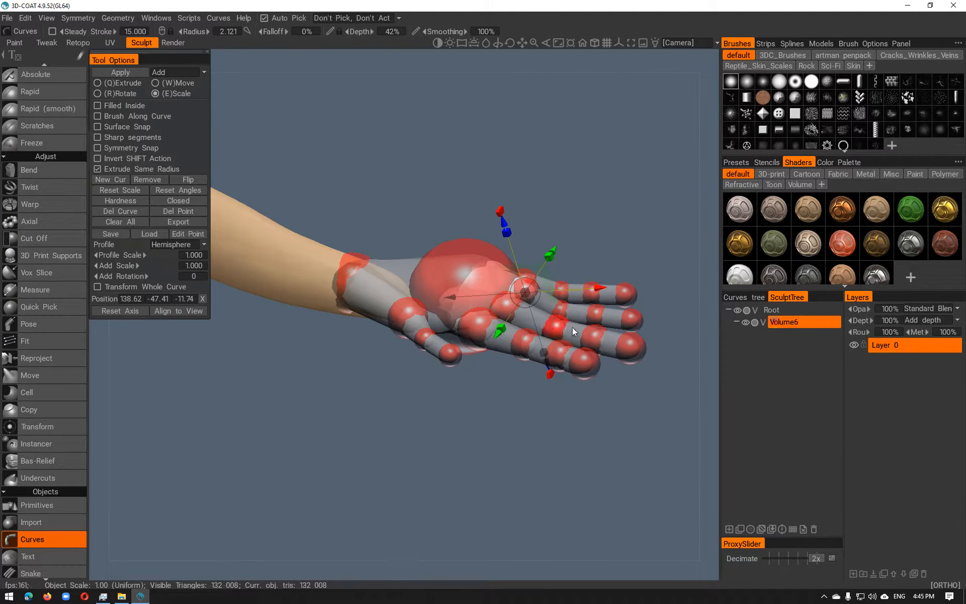
{"action": "left_click_drag", "start_coordinate": [562, 309], "coordinate": [563, 295]}
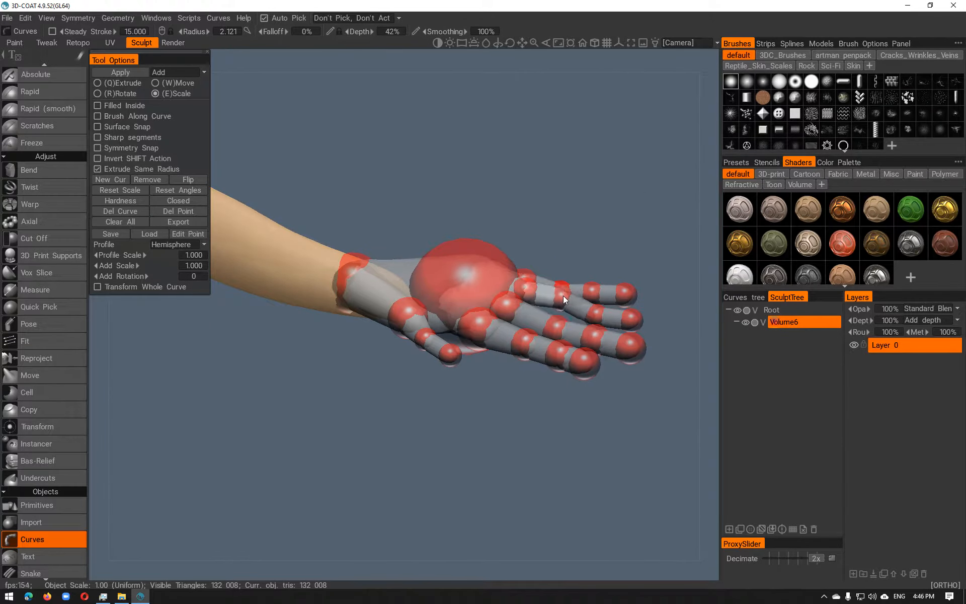
{"action": "key", "text": "ctrl+z"}
{"action": "key", "text": "ctrl+z"}
{"action": "key", "text": "ctrl+z"}
{"action": "key", "text": "ctrl+z"}
{"action": "key", "text": "ctrl+z"}
{"action": "left_click_drag", "start_coordinate": [523, 302], "coordinate": [385, 155]}
{"action": "key", "text": "ctrl+z"}
{"action": "key", "text": "ctrl+z"}
{"action": "key", "text": "ctrl+z"}
{"action": "key", "text": "ctrl+z"}
{"action": "key", "text": "ctrl+z"}
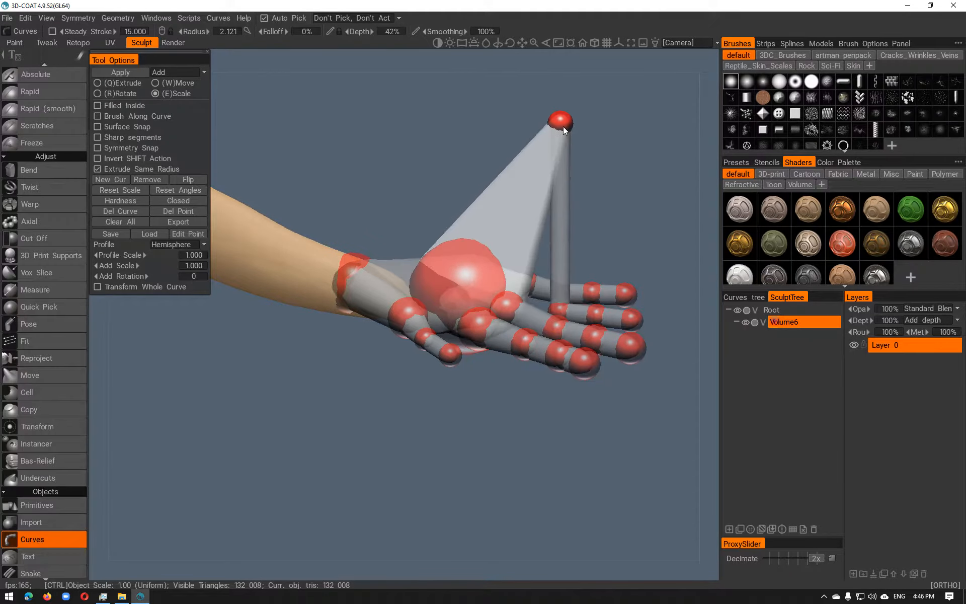
Try to lower the little finger's base point to the side of the palm, and cancel the exit prompt
{"action": "left_click_drag", "start_coordinate": [552, 130], "coordinate": [521, 267]}
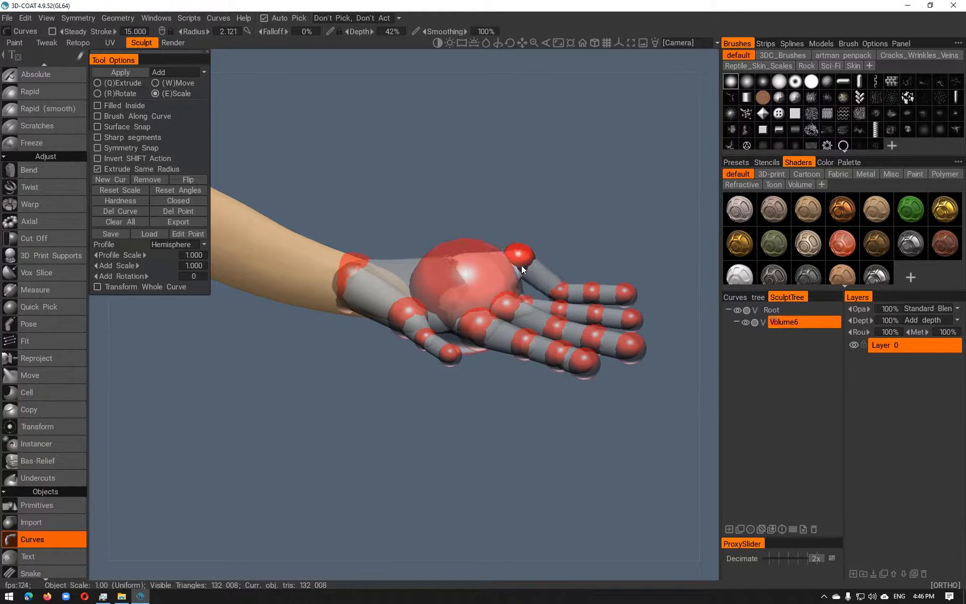
{"action": "key", "text": "alt+F4"}
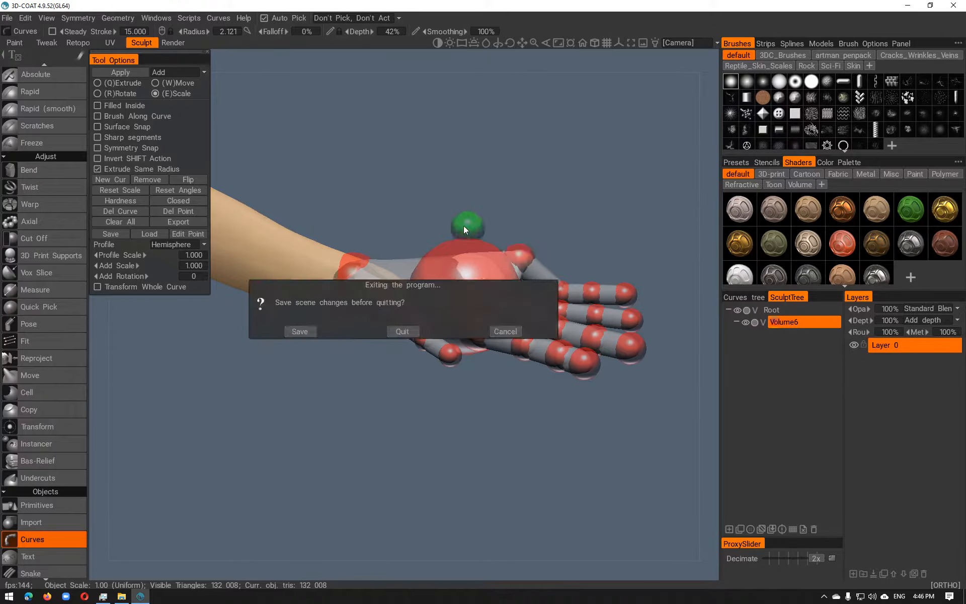
{"action": "left_click", "coordinate": [505, 330]}
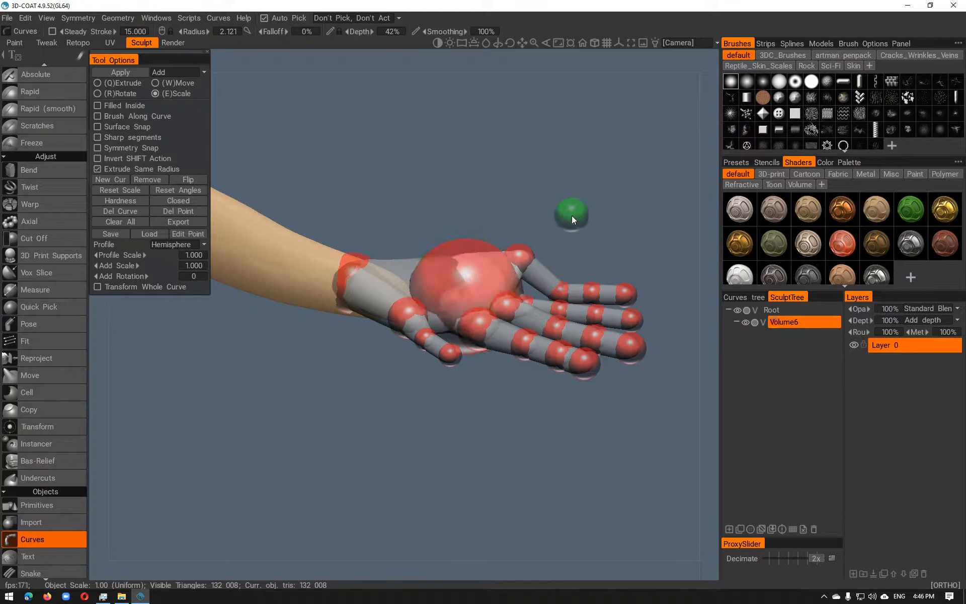
{"action": "left_click_drag", "start_coordinate": [571, 216], "coordinate": [64, 107]}
{"action": "left_click", "coordinate": [46, 71]}
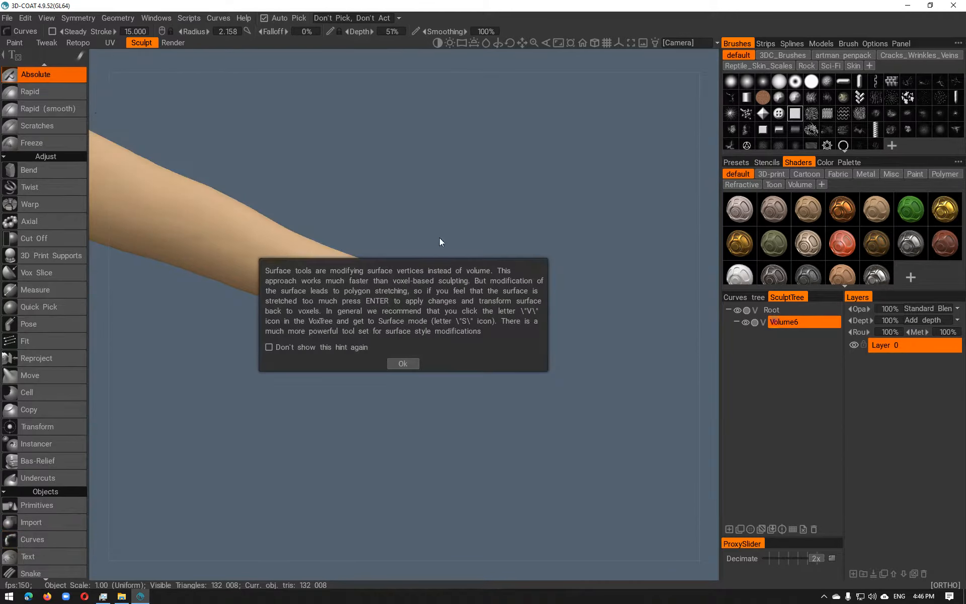
{"action": "left_click", "coordinate": [405, 363]}
{"action": "scroll", "coordinate": [30, 118], "scroll_direction": "up", "scroll_amount": 5}
{"action": "scroll", "coordinate": [50, 337], "scroll_direction": "down", "scroll_amount": 7}
{"action": "scroll", "coordinate": [52, 382], "scroll_direction": "down", "scroll_amount": 3}
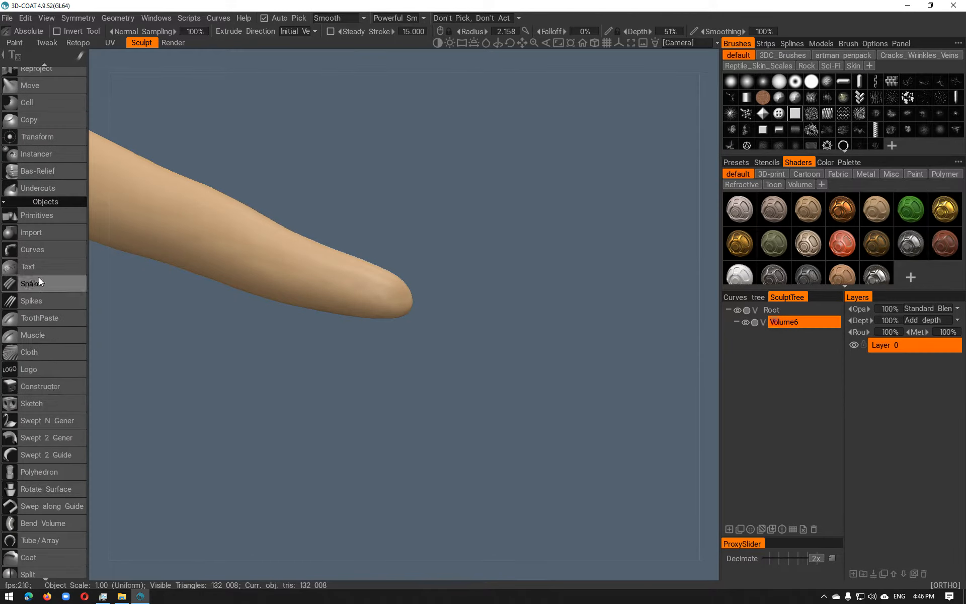
{"action": "left_click", "coordinate": [38, 247]}
Lower the little finger's base point along its gizmo axes until it sits against the outer side of the palm
{"action": "left_click_drag", "start_coordinate": [571, 288], "coordinate": [478, 211]}
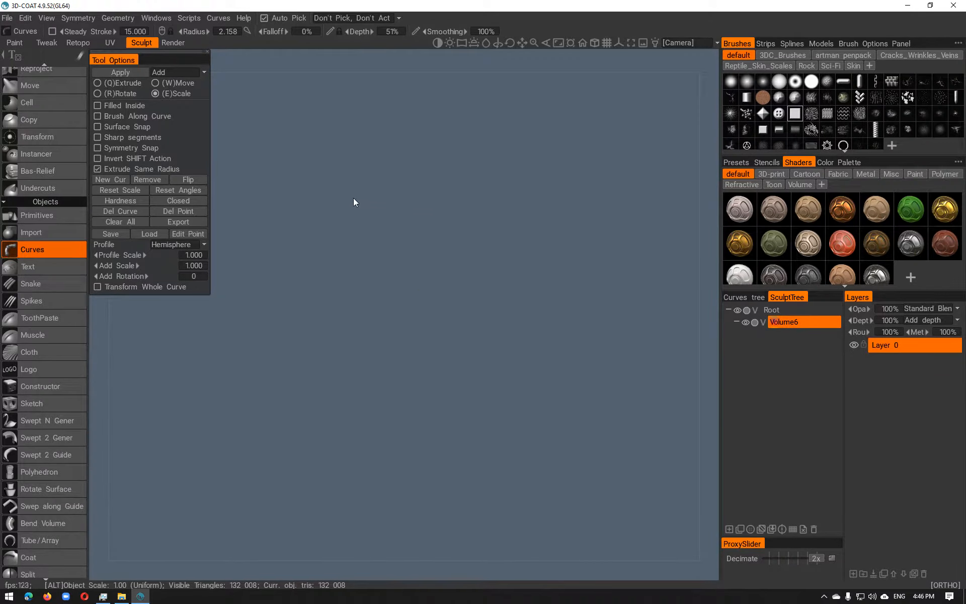
{"action": "left_click_drag", "start_coordinate": [594, 185], "coordinate": [544, 319], "text": "alt"}
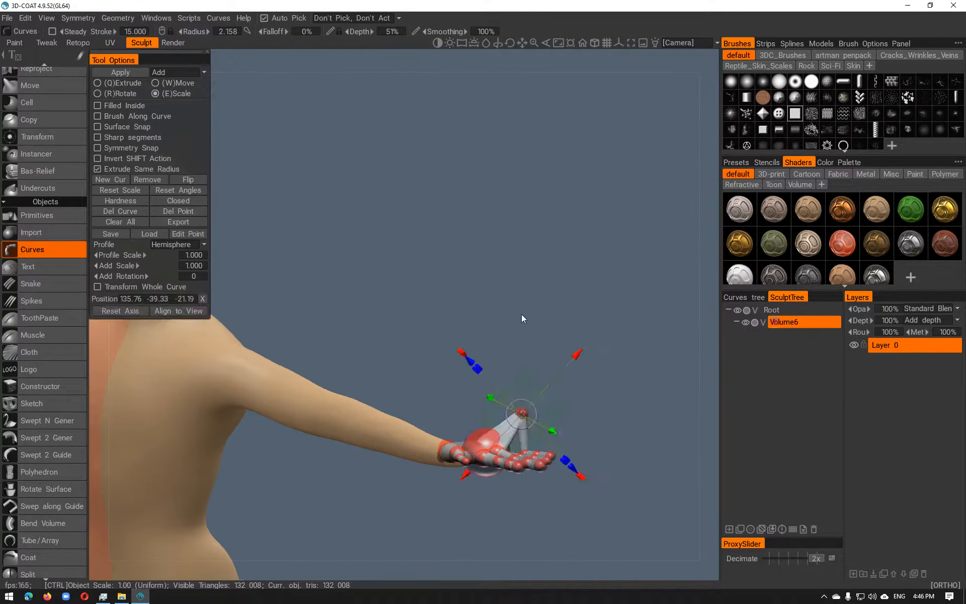
{"action": "left_click_drag", "start_coordinate": [572, 355], "coordinate": [566, 393]}
{"action": "right_click_drag", "start_coordinate": [573, 394], "coordinate": [638, 436], "text": "alt"}
{"action": "middle_click_drag", "start_coordinate": [635, 407], "coordinate": [589, 259], "text": "alt"}
{"action": "right_click_drag", "start_coordinate": [594, 269], "coordinate": [651, 316], "text": "alt"}
{"action": "middle_click_drag", "start_coordinate": [650, 316], "coordinate": [628, 279], "text": "alt"}
{"action": "left_click_drag", "start_coordinate": [629, 280], "coordinate": [520, 279], "text": "alt"}
{"action": "middle_click_drag", "start_coordinate": [521, 279], "coordinate": [638, 168], "text": "alt"}
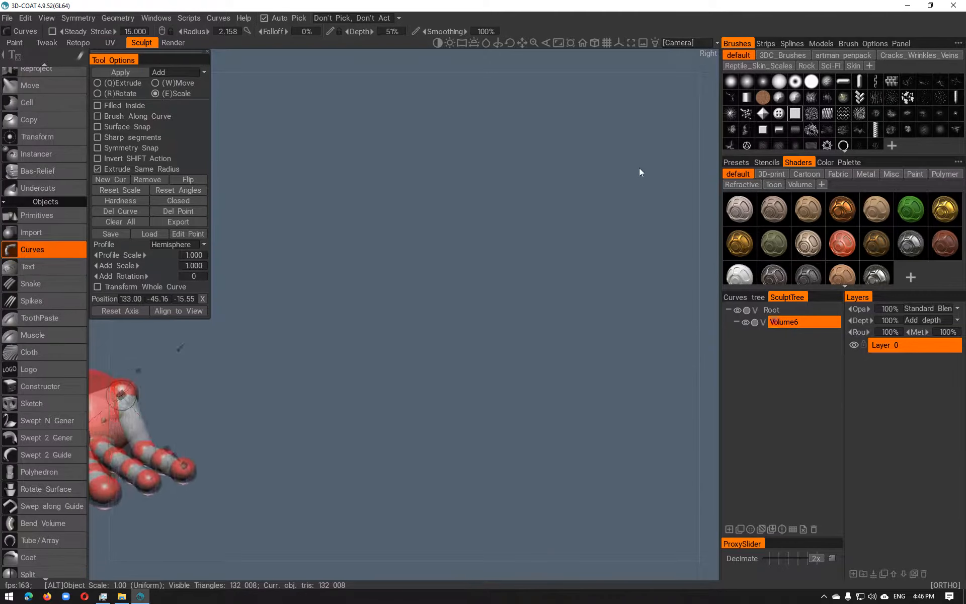
{"action": "left_click_drag", "start_coordinate": [443, 259], "coordinate": [412, 282], "text": "alt"}
{"action": "middle_click_drag", "start_coordinate": [405, 290], "coordinate": [608, 246], "text": "alt"}
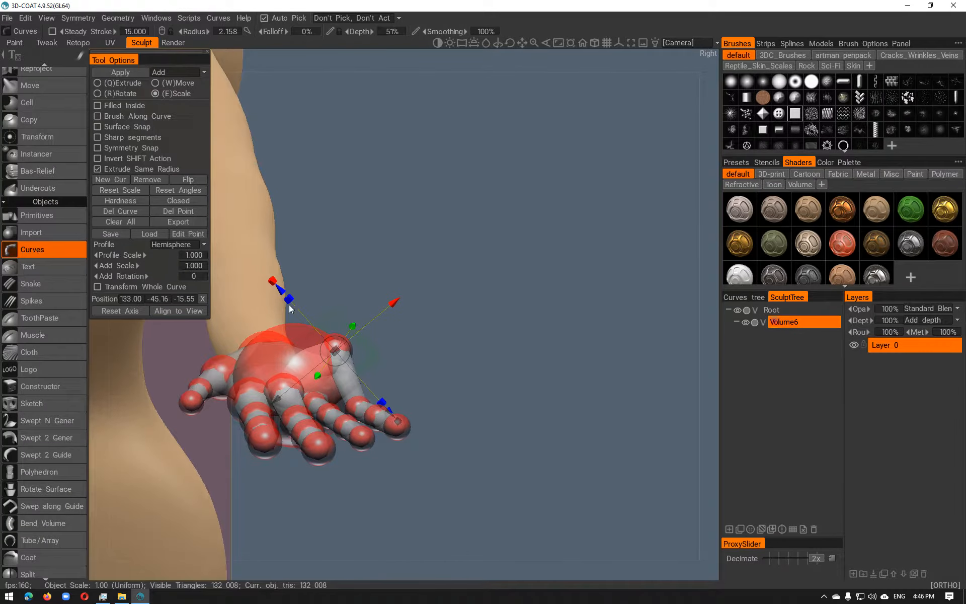
{"action": "left_click_drag", "start_coordinate": [280, 290], "coordinate": [408, 366]}
Set the transform mode to Extrude and shift the little finger's base point slightly toward the fingers
{"action": "left_click_drag", "start_coordinate": [408, 366], "coordinate": [492, 330], "text": "alt"}
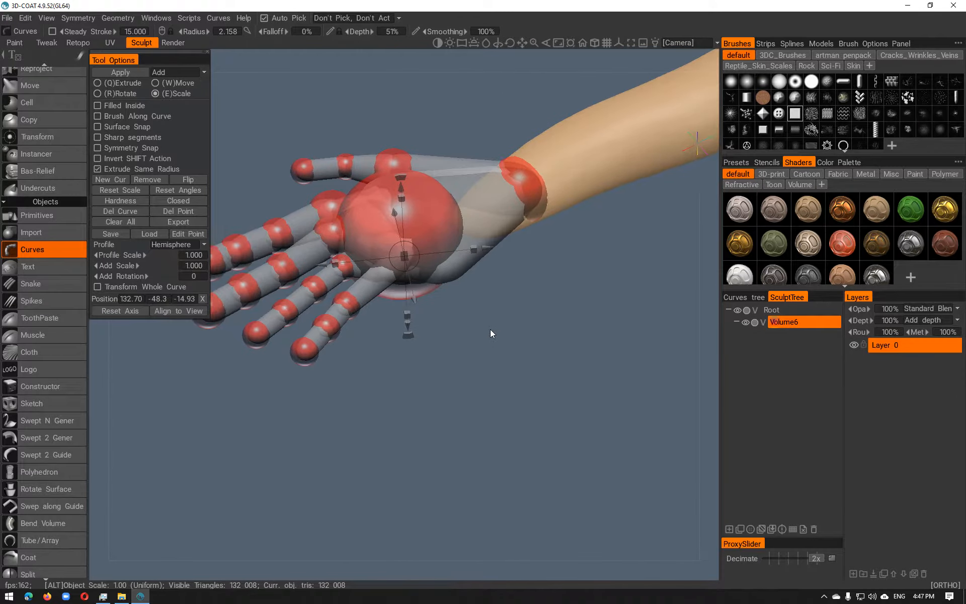
{"action": "left_click", "coordinate": [95, 81]}
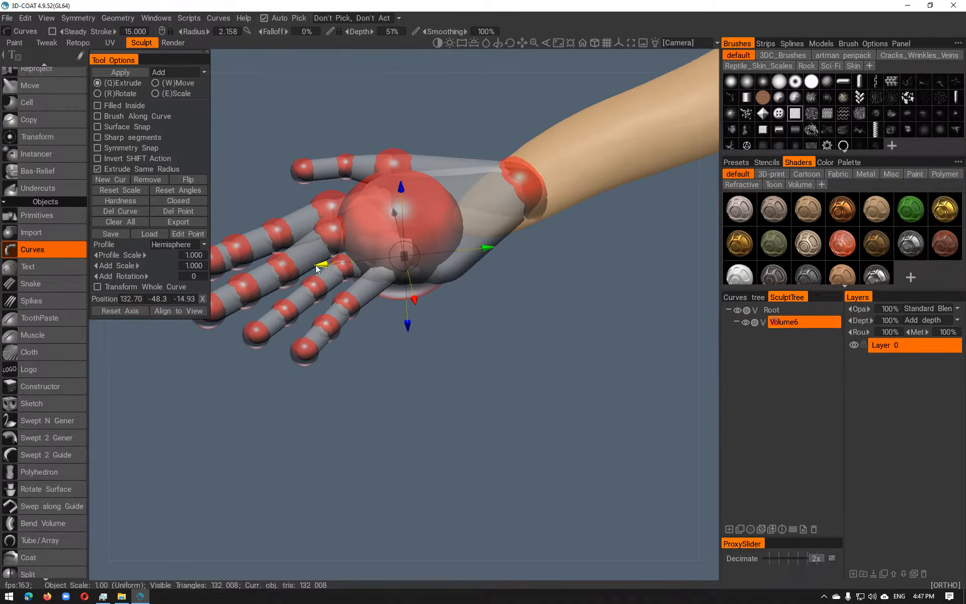
{"action": "left_click_drag", "start_coordinate": [315, 265], "coordinate": [395, 304]}
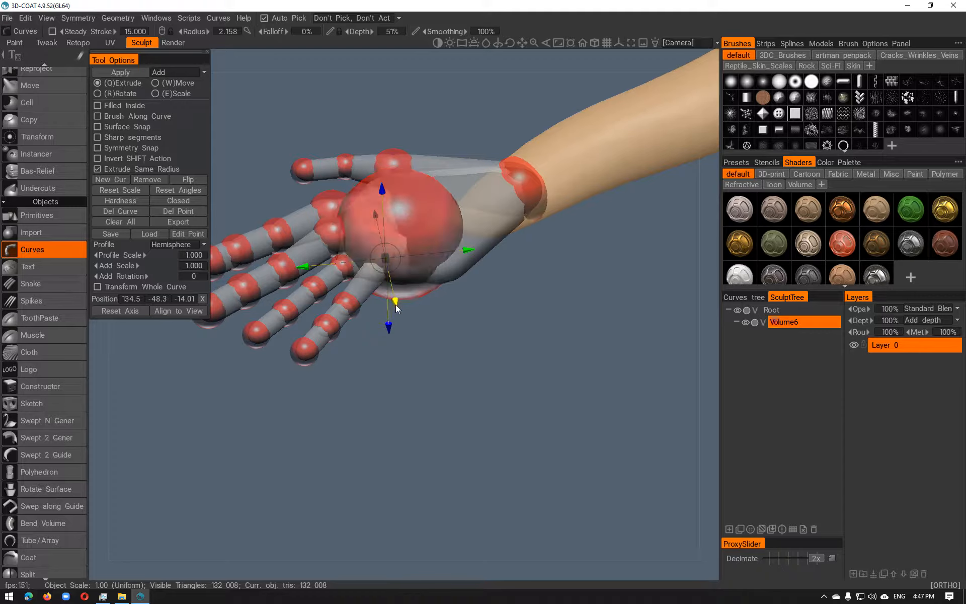
{"action": "left_click_drag", "start_coordinate": [305, 277], "coordinate": [295, 281]}
Raise the ring finger's base point and its next two joints along their vertical axes
{"action": "left_click_drag", "start_coordinate": [379, 339], "coordinate": [377, 308], "text": "alt"}
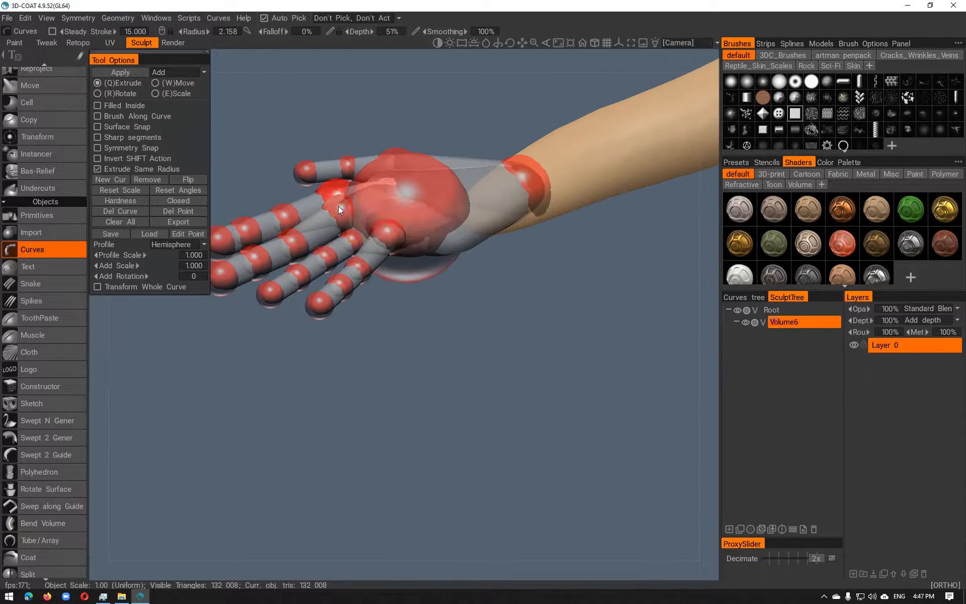
{"action": "left_click", "coordinate": [355, 242]}
{"action": "left_click_drag", "start_coordinate": [351, 185], "coordinate": [351, 152]}
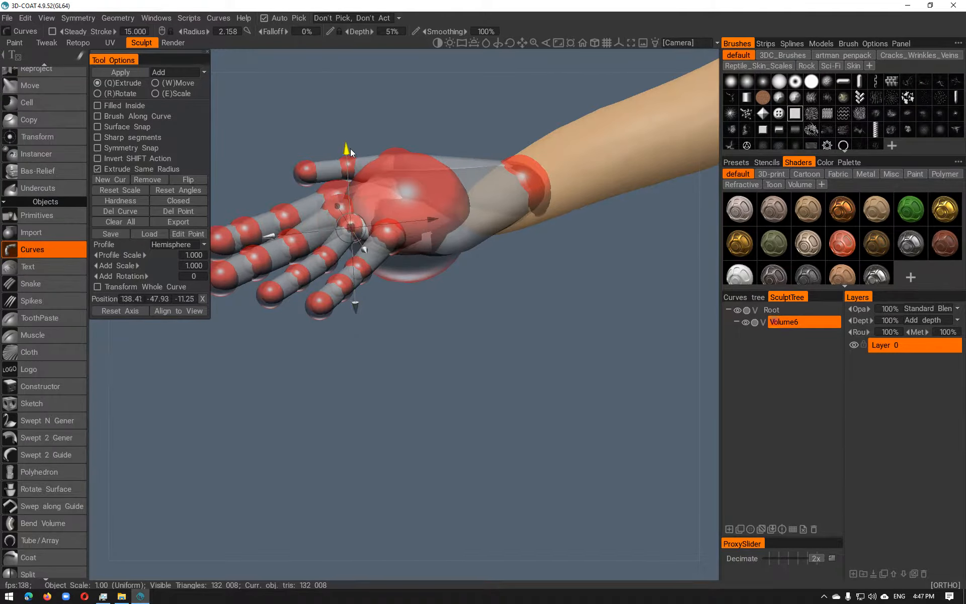
{"action": "left_click", "coordinate": [327, 267]}
{"action": "left_click_drag", "start_coordinate": [323, 200], "coordinate": [313, 183]}
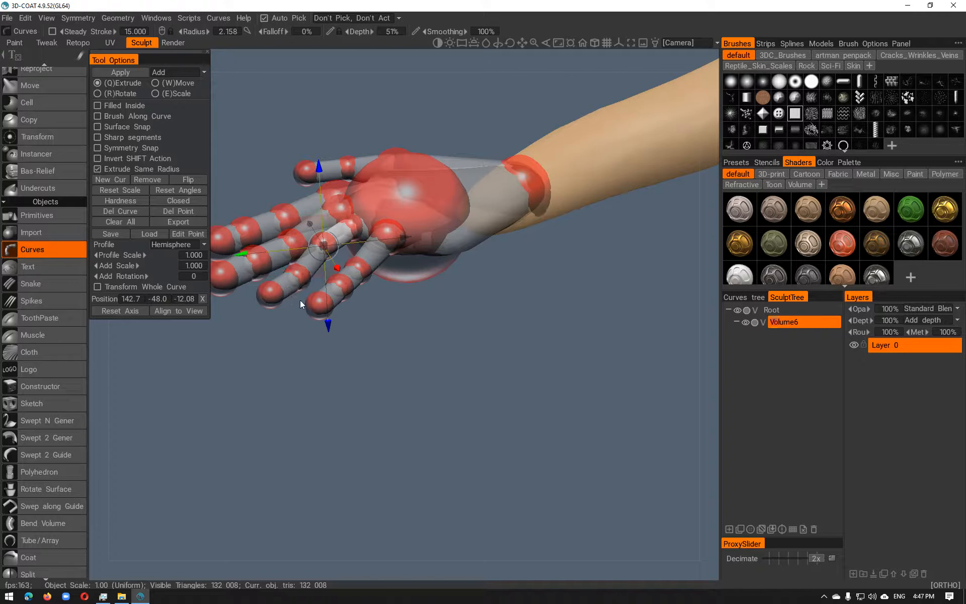
{"action": "left_click", "coordinate": [298, 271]}
{"action": "left_click_drag", "start_coordinate": [288, 195], "coordinate": [289, 193]}
Undo the last change, then reposition the ring finger's base, joints and tip to straighten the finger
{"action": "left_click_drag", "start_coordinate": [401, 317], "coordinate": [580, 349], "text": "alt"}
{"action": "middle_click_drag", "start_coordinate": [580, 348], "coordinate": [445, 199], "text": "alt"}
{"action": "left_click_drag", "start_coordinate": [445, 198], "coordinate": [402, 305], "text": "alt"}
{"action": "key", "text": "ctrl+z"}
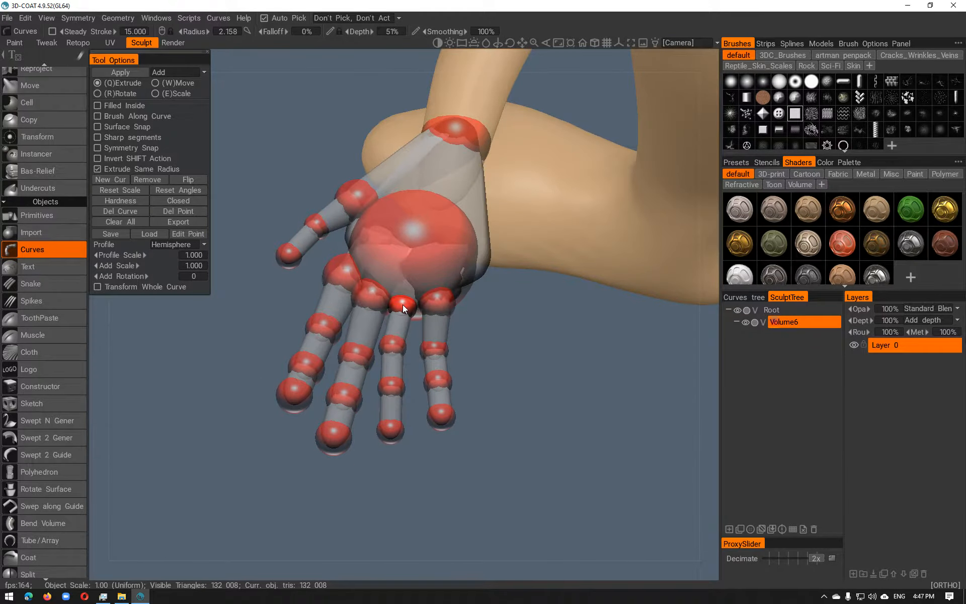
{"action": "left_click", "coordinate": [396, 346]}
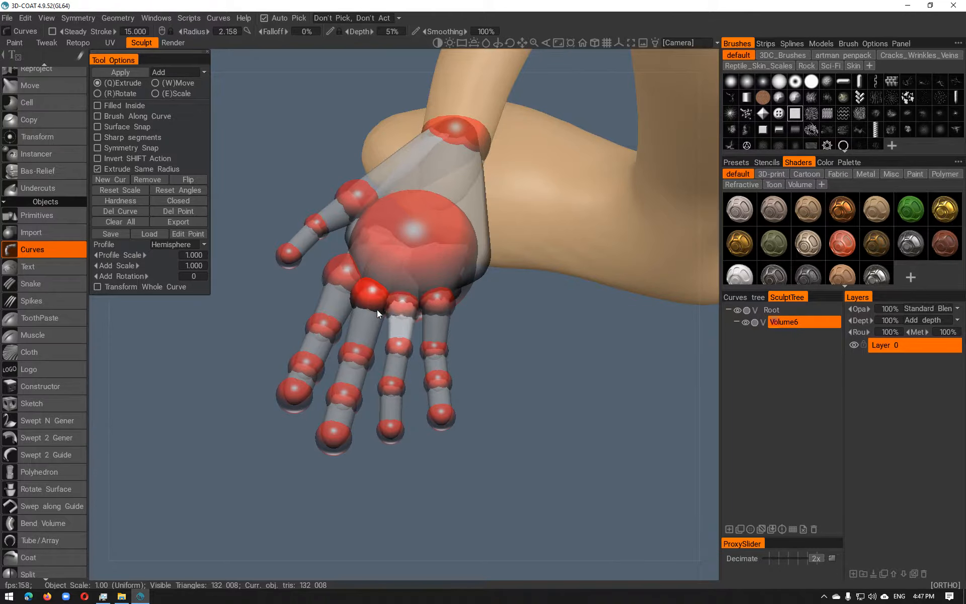
{"action": "left_click_drag", "start_coordinate": [404, 305], "coordinate": [411, 301]}
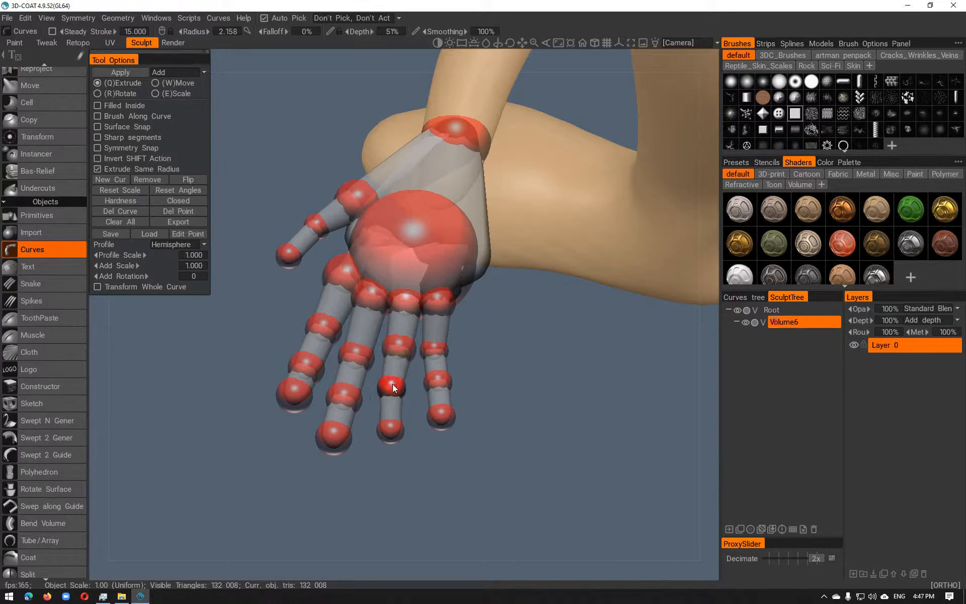
{"action": "left_click_drag", "start_coordinate": [397, 432], "coordinate": [461, 342]}
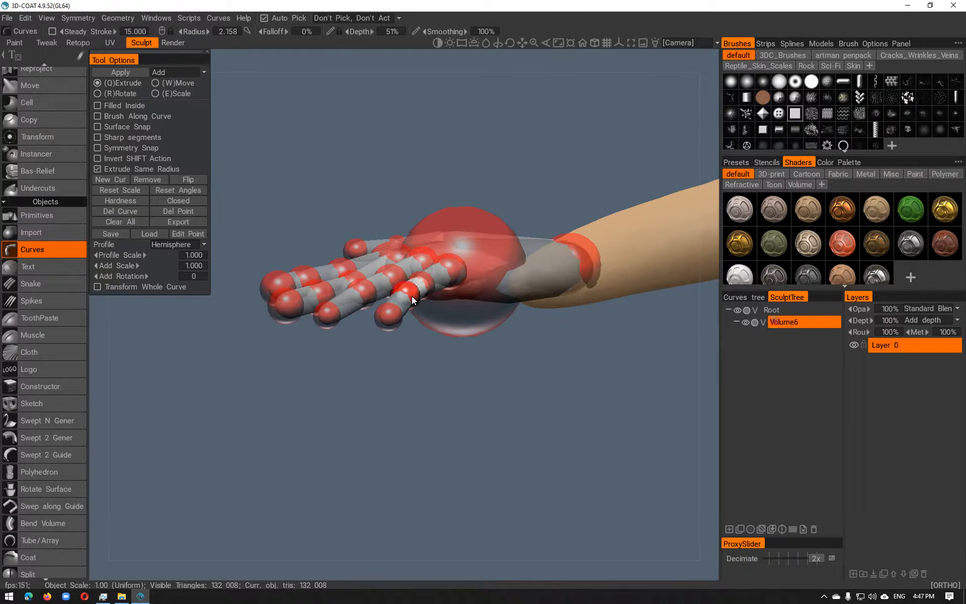
Thicken the little finger near its base and move its outer joint and tip inward toward the ring finger in the top view
{"action": "left_click_drag", "start_coordinate": [468, 369], "coordinate": [522, 454], "text": "alt"}
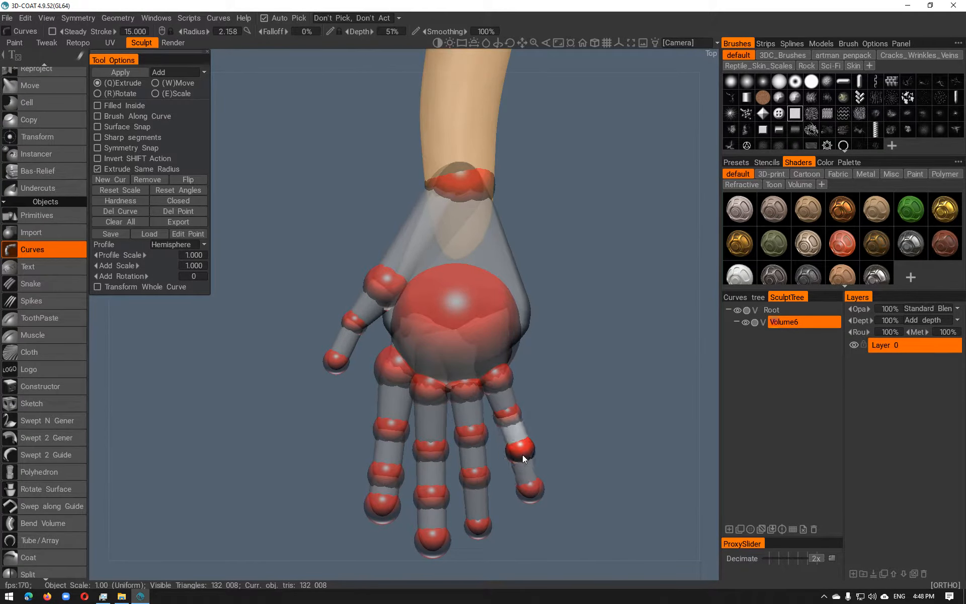
{"action": "left_click", "coordinate": [533, 491]}
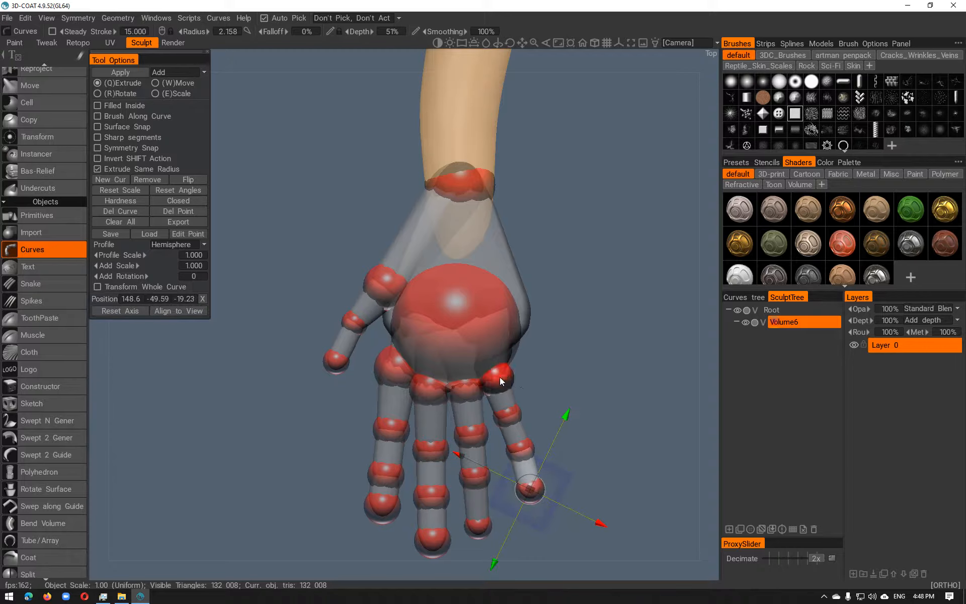
{"action": "right_click_drag", "start_coordinate": [500, 377], "coordinate": [506, 375]}
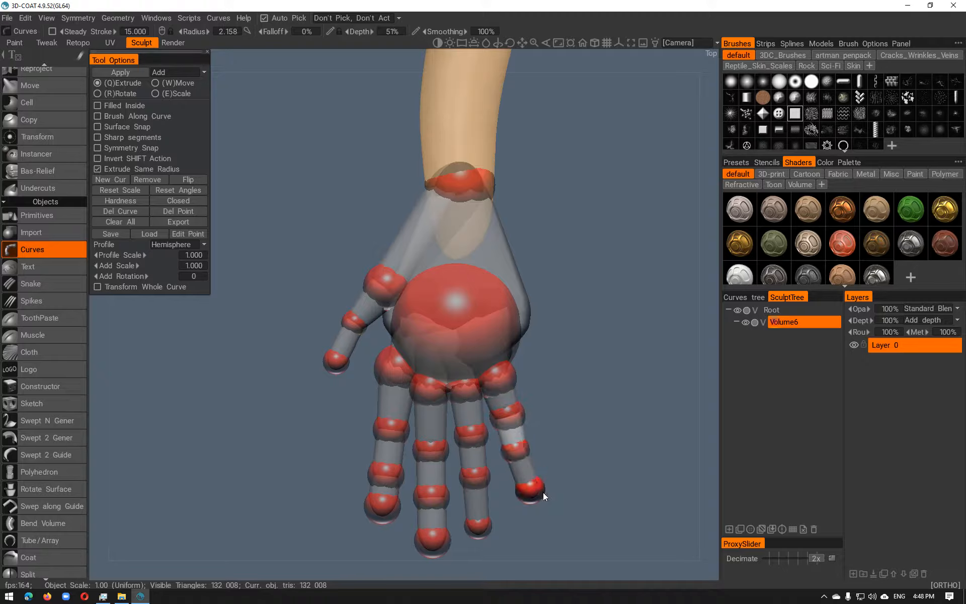
{"action": "left_click_drag", "start_coordinate": [538, 492], "coordinate": [531, 492]}
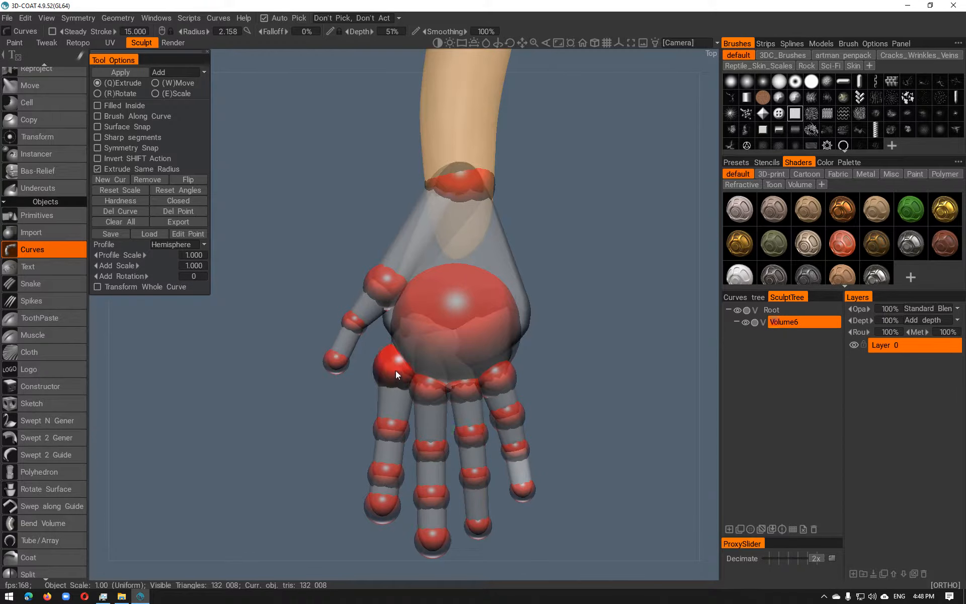
Move the middle finger's first joint closer to the palm and reduce the size of its outer joint and tip
{"action": "left_click_drag", "start_coordinate": [430, 456], "coordinate": [432, 448]}
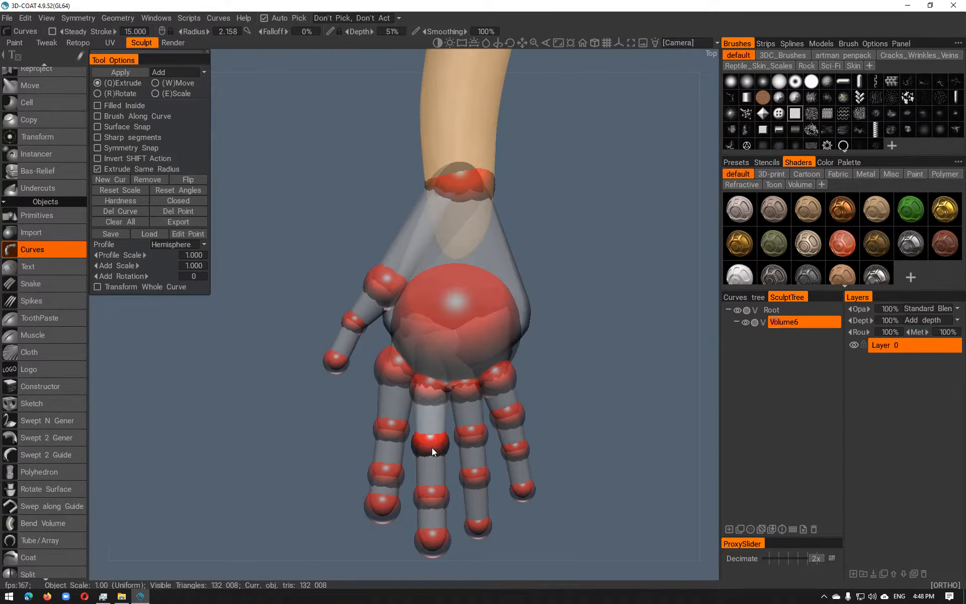
{"action": "right_click_drag", "start_coordinate": [440, 537], "coordinate": [434, 538]}
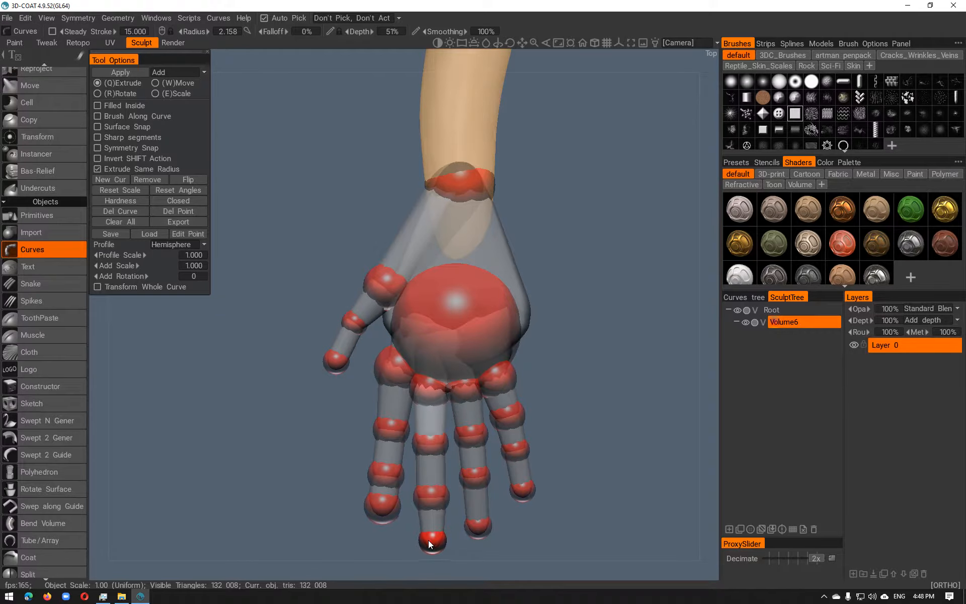
{"action": "left_click_drag", "start_coordinate": [433, 521], "coordinate": [429, 493]}
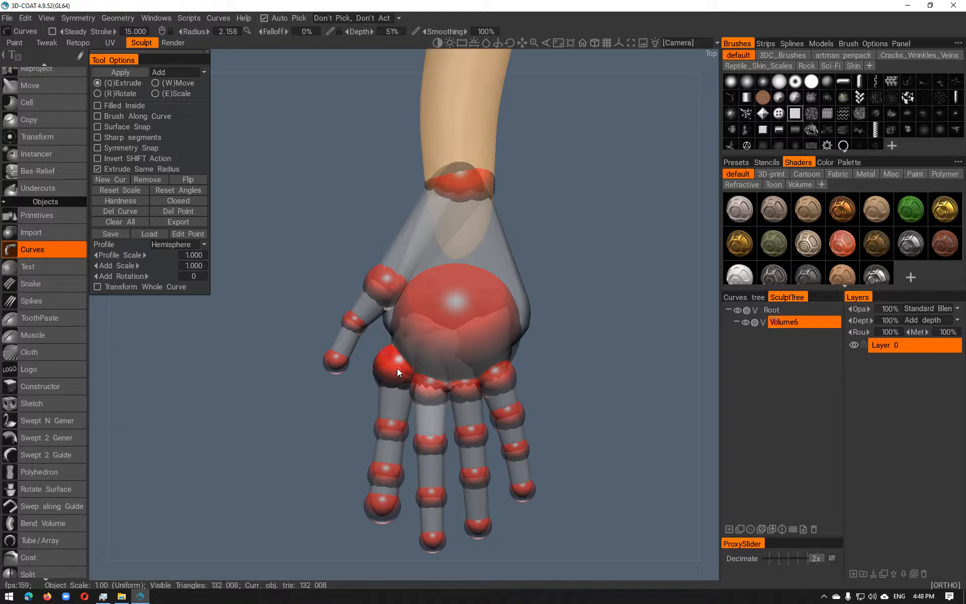
Move the index finger's two joints closer to the palm, and shrink its tip and extend it farther out
{"action": "left_click_drag", "start_coordinate": [392, 475], "coordinate": [392, 461]}
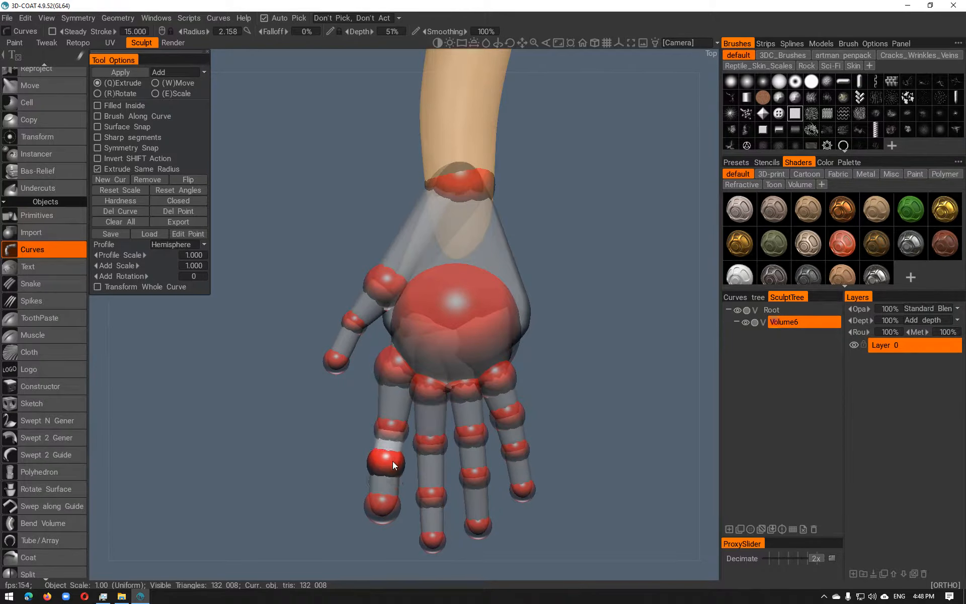
{"action": "left_click_drag", "start_coordinate": [387, 510], "coordinate": [392, 528]}
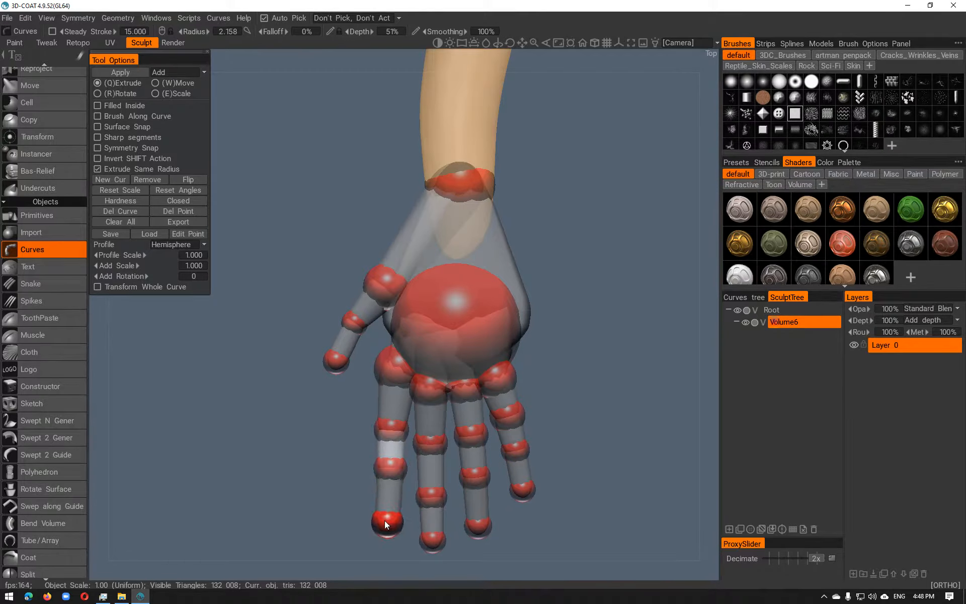
{"action": "left_click_drag", "start_coordinate": [395, 426], "coordinate": [397, 425]}
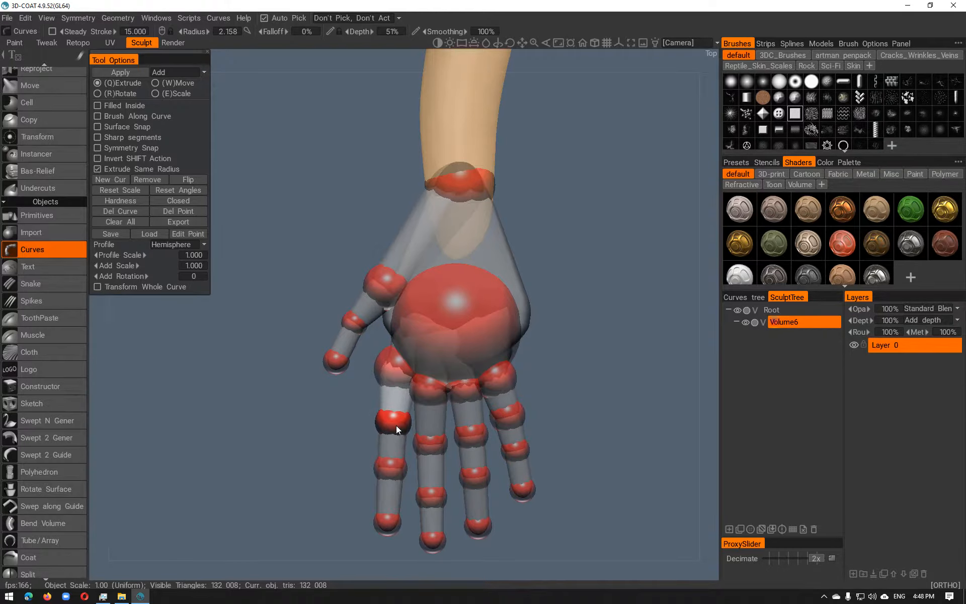
Enlarge the thumb's base, middle joint and tip, and pull the joint and tip outward to lengthen the thumb
{"action": "right_click_drag", "start_coordinate": [377, 293], "coordinate": [367, 292]}
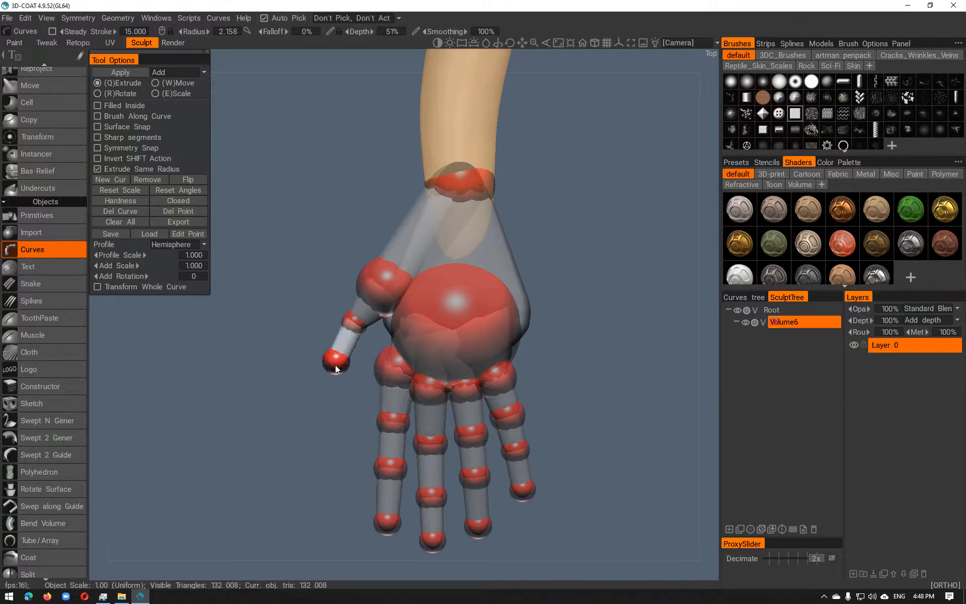
{"action": "left_click_drag", "start_coordinate": [335, 368], "coordinate": [327, 400]}
{"action": "left_click_drag", "start_coordinate": [354, 323], "coordinate": [344, 340]}
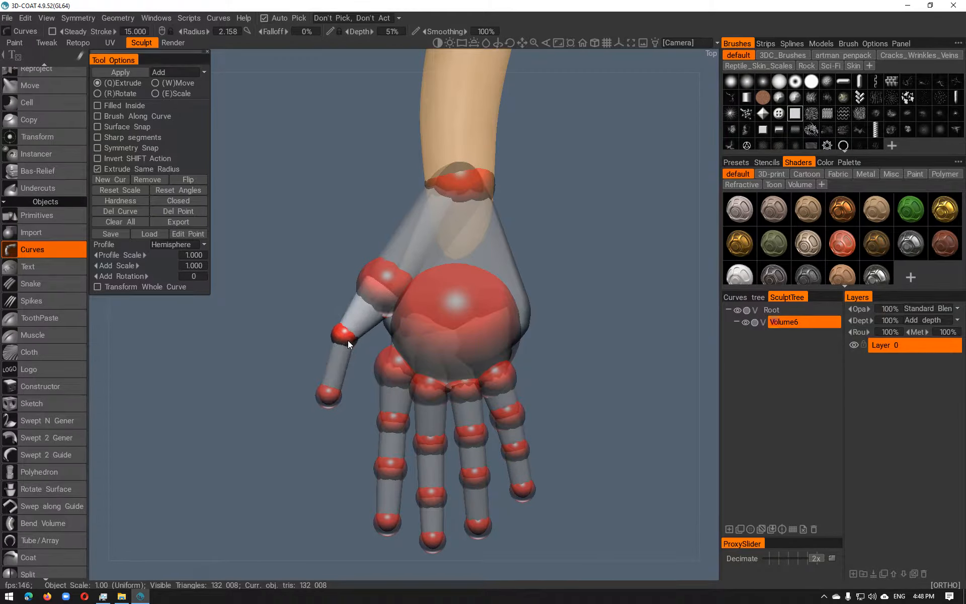
{"action": "right_click_drag", "start_coordinate": [351, 337], "coordinate": [364, 336]}
{"action": "left_click_drag", "start_coordinate": [352, 338], "coordinate": [356, 340]}
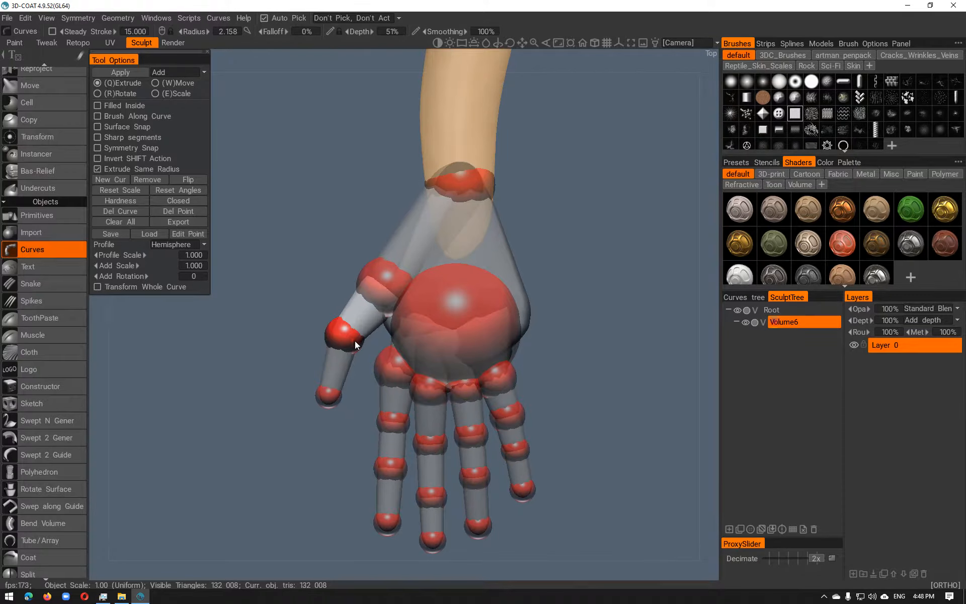
{"action": "right_click_drag", "start_coordinate": [339, 400], "coordinate": [351, 401]}
{"action": "left_click_drag", "start_coordinate": [325, 403], "coordinate": [331, 406]}
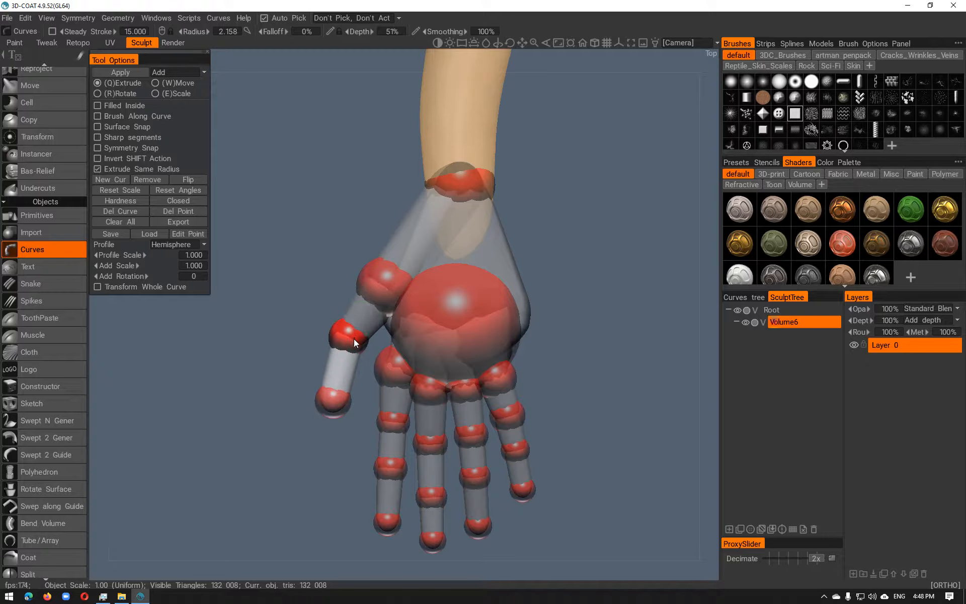
Lower the thumb's base, middle joint and tip points below the palm in the front view
{"action": "left_click_drag", "start_coordinate": [354, 403], "coordinate": [300, 392], "text": "alt"}
{"action": "left_click_drag", "start_coordinate": [498, 186], "coordinate": [479, 236]}
{"action": "left_click_drag", "start_coordinate": [550, 207], "coordinate": [533, 259]}
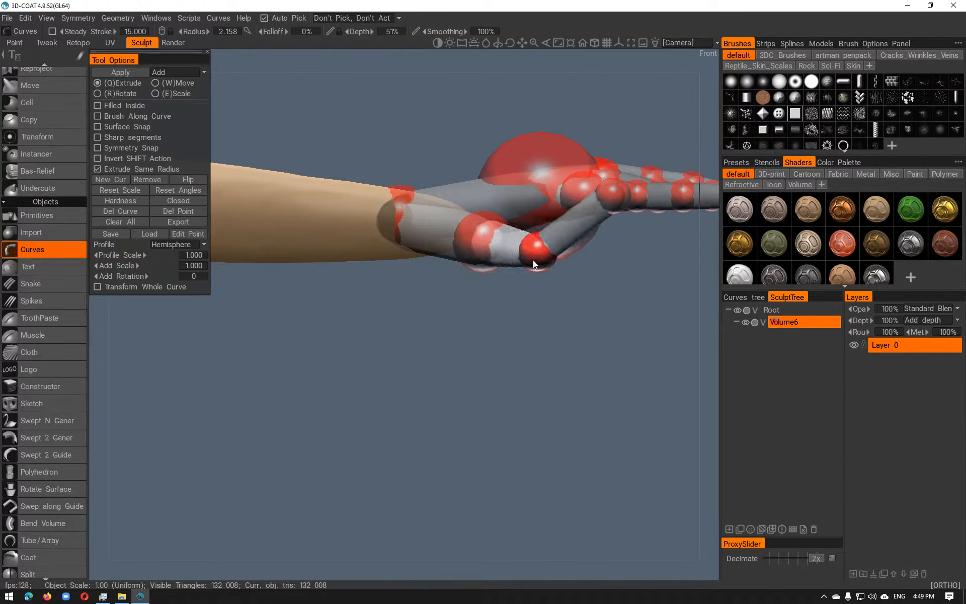
{"action": "left_click_drag", "start_coordinate": [609, 206], "coordinate": [593, 272]}
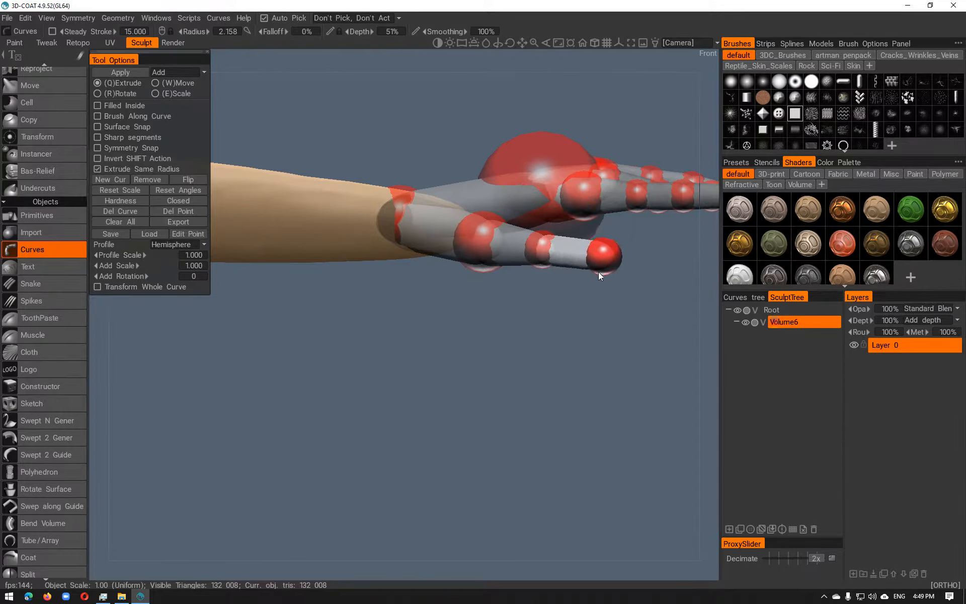
Shift the index finger's outer joint slightly outward and lower its fingertip so the finger bends gently downward
{"action": "middle_click_drag", "start_coordinate": [651, 276], "coordinate": [576, 394], "text": "alt"}
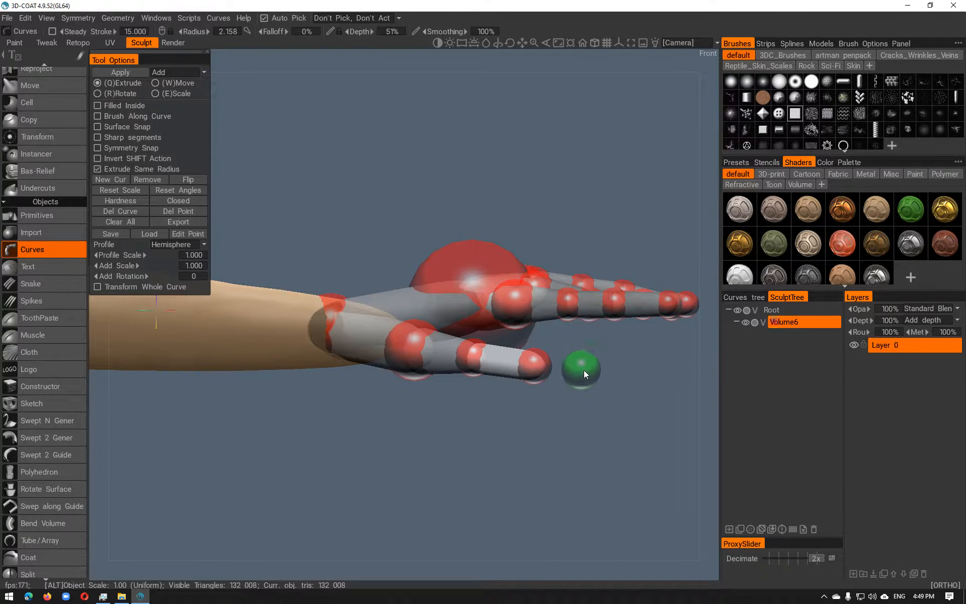
{"action": "middle_click_drag", "start_coordinate": [583, 370], "coordinate": [577, 373], "text": "alt"}
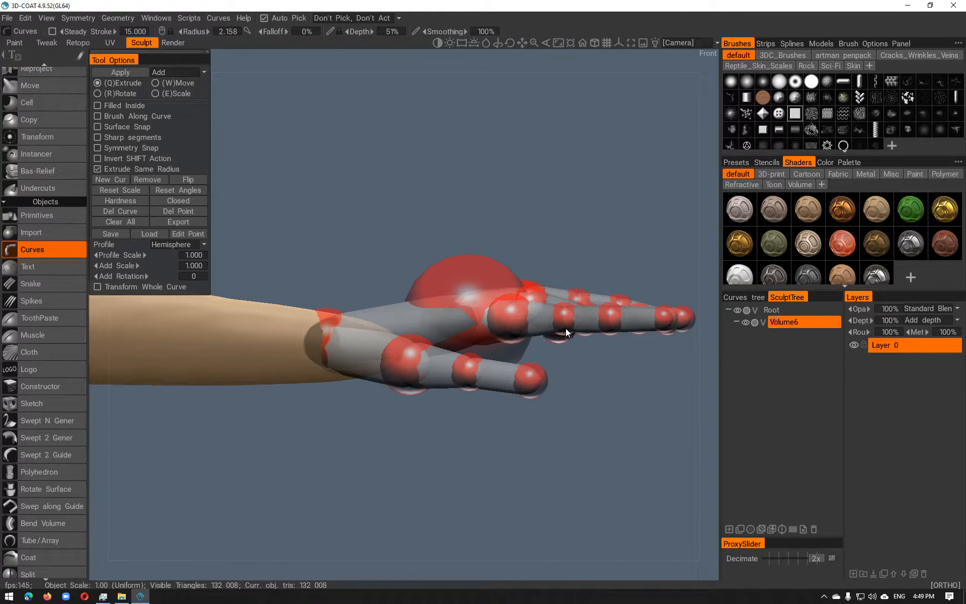
{"action": "left_click_drag", "start_coordinate": [588, 387], "coordinate": [578, 392], "text": "alt"}
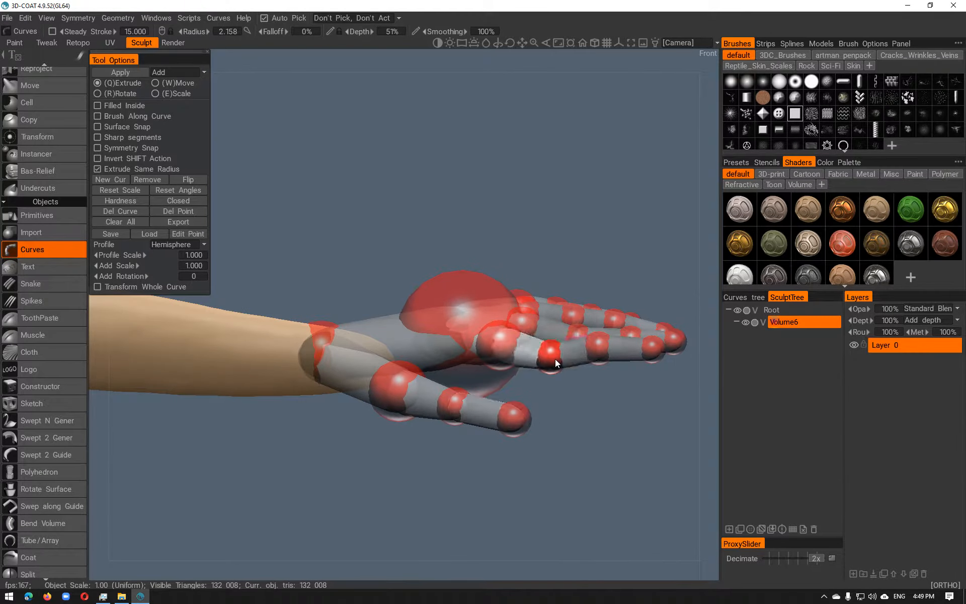
{"action": "left_click_drag", "start_coordinate": [598, 350], "coordinate": [620, 348]}
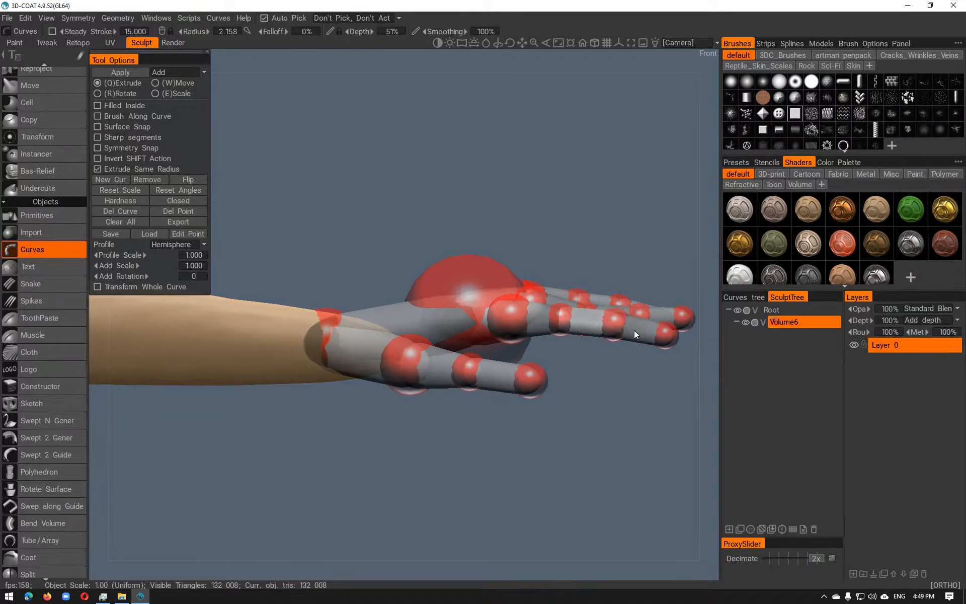
{"action": "left_click_drag", "start_coordinate": [663, 346], "coordinate": [685, 322]}
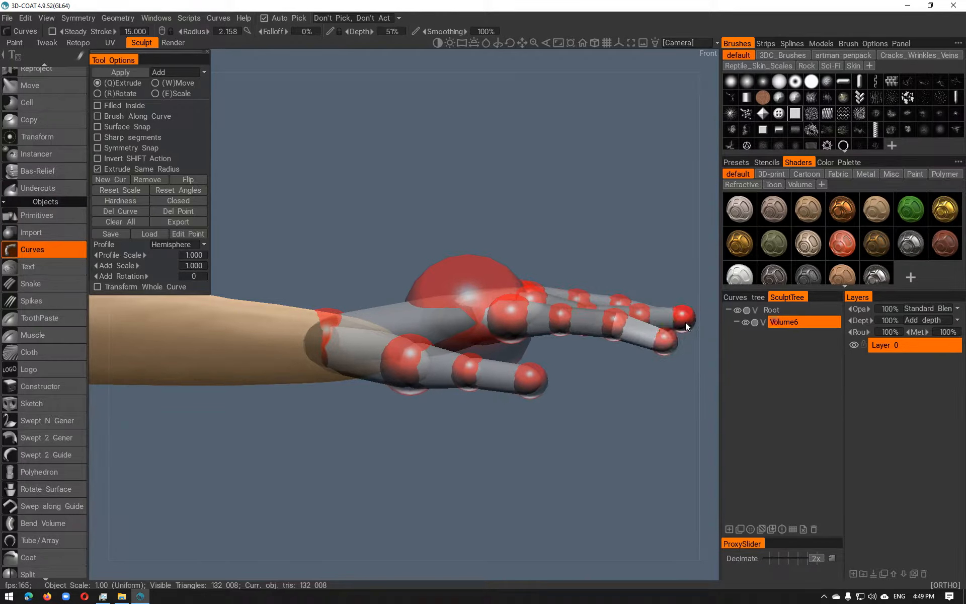
Save the hand's curves to the Desktop as a curves file named HABD_Curve
{"action": "left_click_drag", "start_coordinate": [586, 351], "coordinate": [584, 368], "text": "alt"}
{"action": "mouse_move", "coordinate": [584, 328]}
{"action": "left_mouse_down", "text": "alt"}
{"action": "mouse_move", "coordinate": [587, 381]}
{"action": "mouse_move", "coordinate": [587, 332]}
{"action": "mouse_move", "coordinate": [563, 395]}
{"action": "mouse_move", "coordinate": [547, 400]}
{"action": "mouse_move", "coordinate": [551, 363]}
{"action": "mouse_move", "coordinate": [593, 307]}
{"action": "mouse_move", "coordinate": [582, 287]}
{"action": "mouse_move", "coordinate": [563, 336]}
{"action": "mouse_move", "coordinate": [632, 331]}
{"action": "mouse_move", "coordinate": [430, 348]}
{"action": "mouse_move", "coordinate": [478, 384]}
{"action": "mouse_move", "coordinate": [391, 458]}
{"action": "mouse_move", "coordinate": [409, 483]}
{"action": "mouse_move", "coordinate": [436, 490]}
{"action": "mouse_move", "coordinate": [442, 448]}
{"action": "left_mouse_up", "text": "alt"}
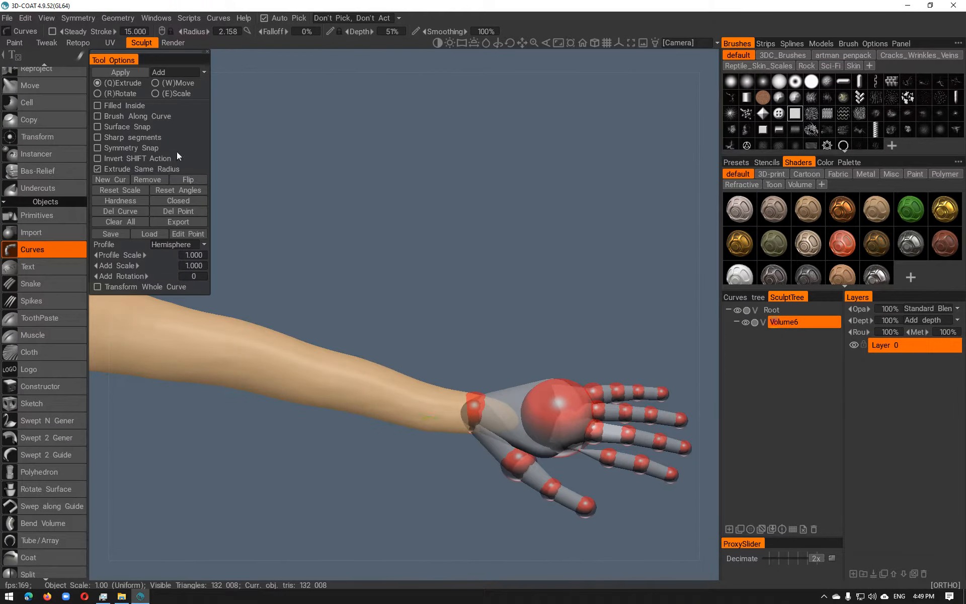
{"action": "left_click", "coordinate": [118, 233]}
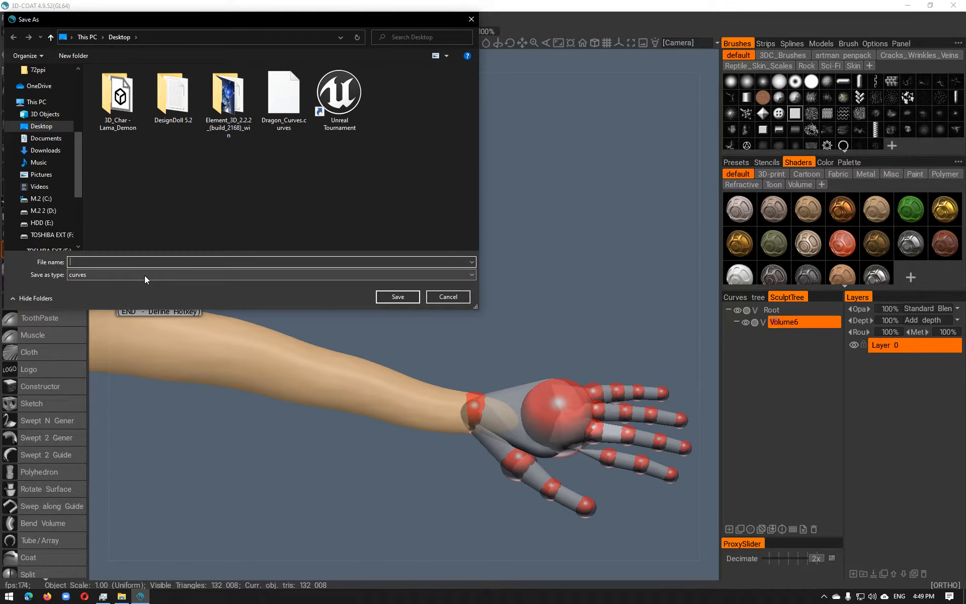
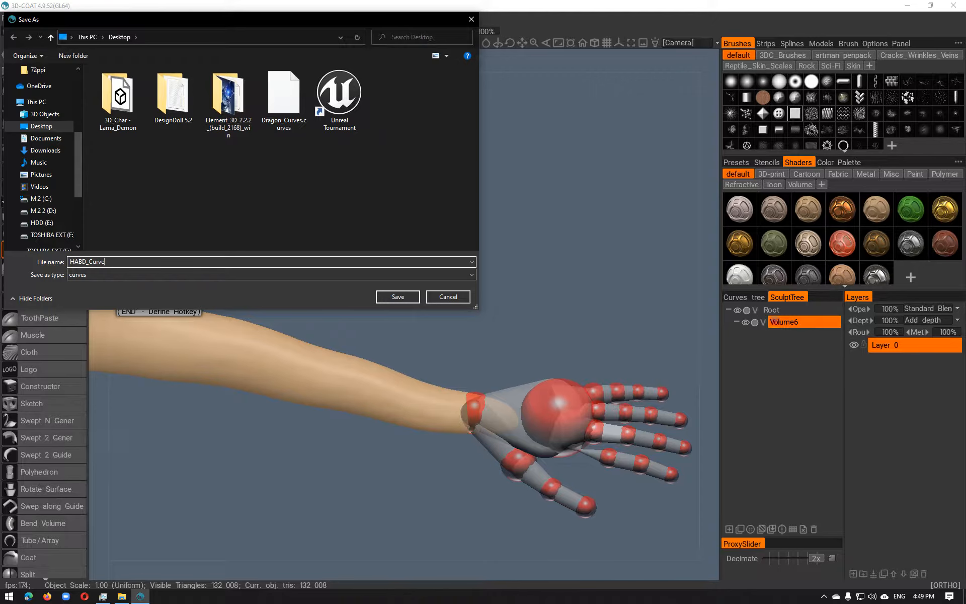
{"action": "key", "text": "Return"}
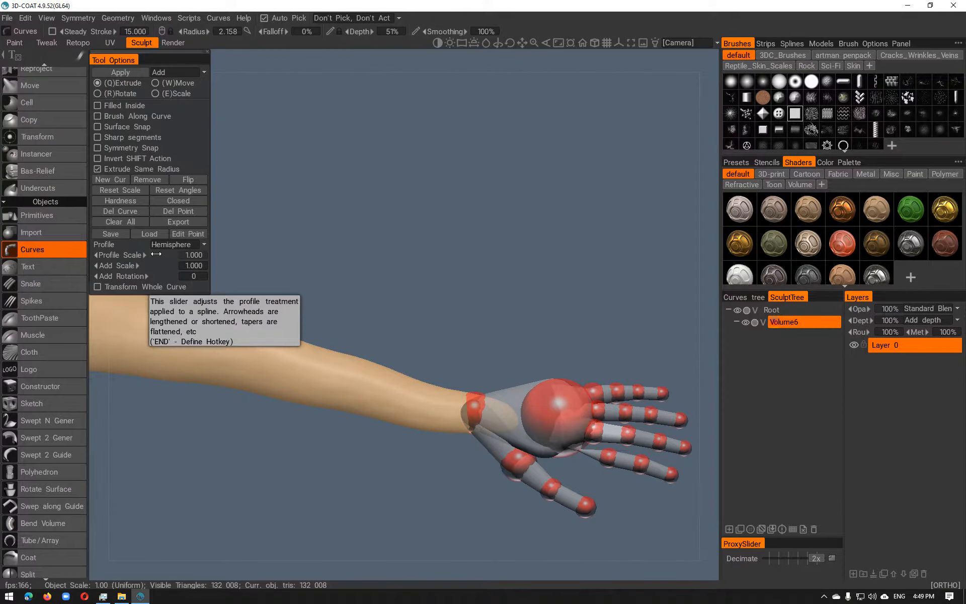
Save the hand curves as a curves file on the Desktop, naming it from HABD_Curve.curves, and apply them to the arm in Add mode
{"action": "left_click_drag", "start_coordinate": [609, 287], "coordinate": [573, 255]}
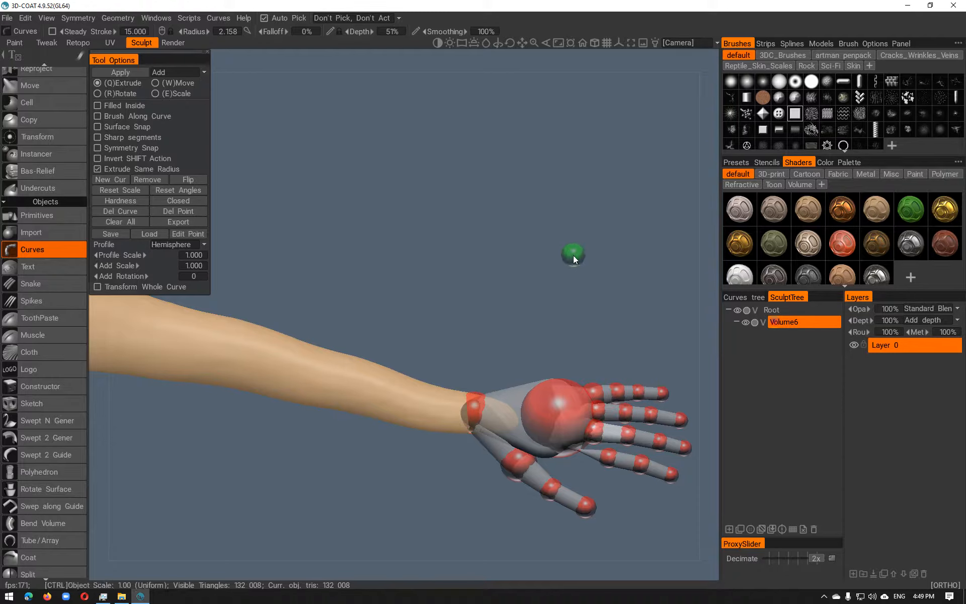
{"action": "left_click", "coordinate": [110, 233]}
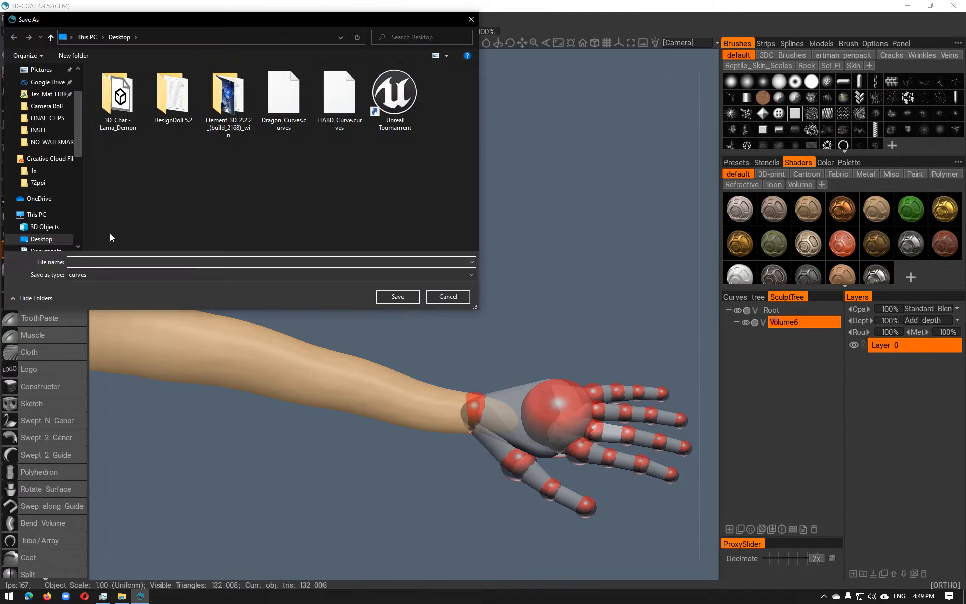
{"action": "left_click", "coordinate": [342, 103]}
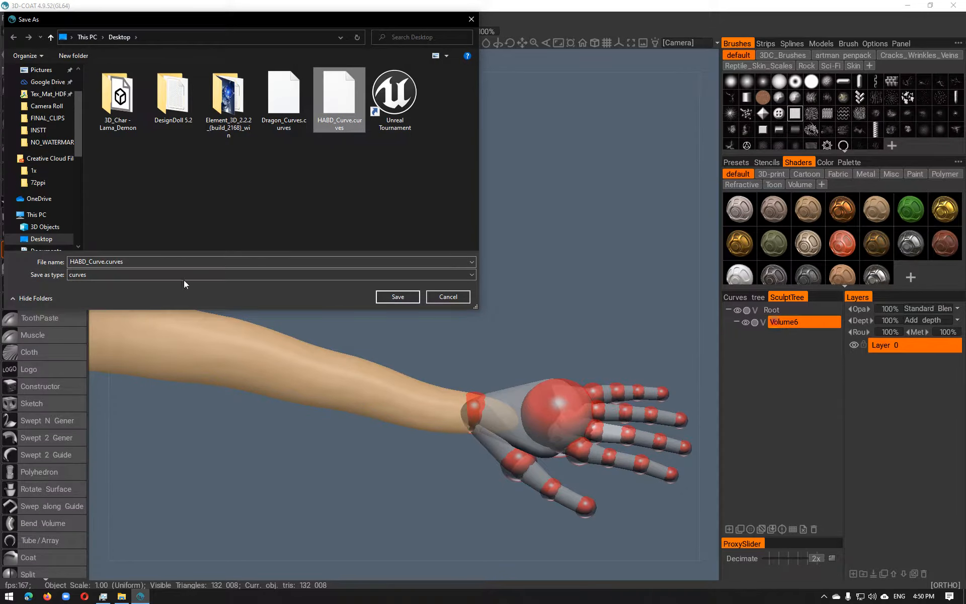
{"action": "left_click", "coordinate": [88, 265]}
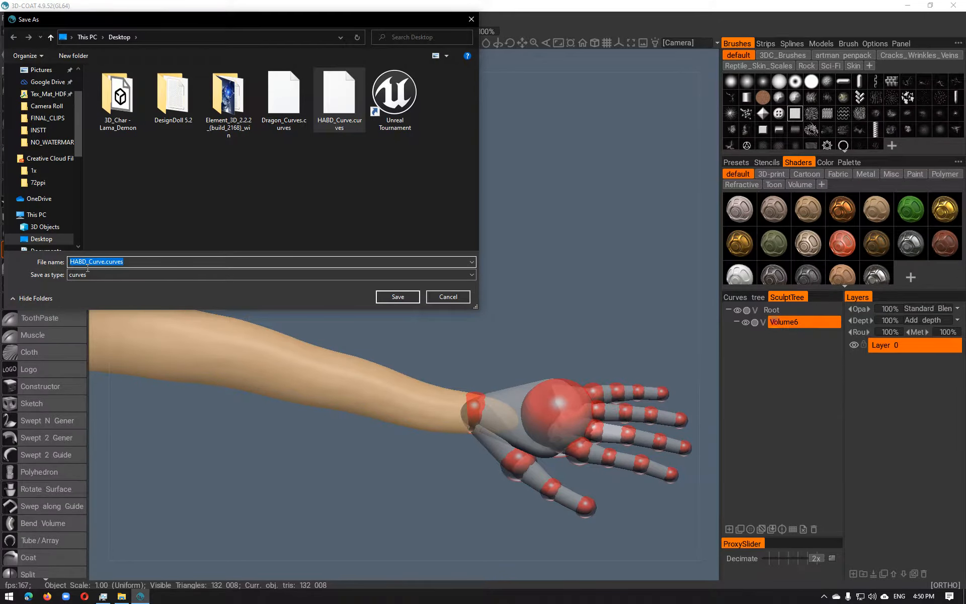
{"action": "left_click", "coordinate": [82, 267]}
{"action": "left_click", "coordinate": [404, 298]}
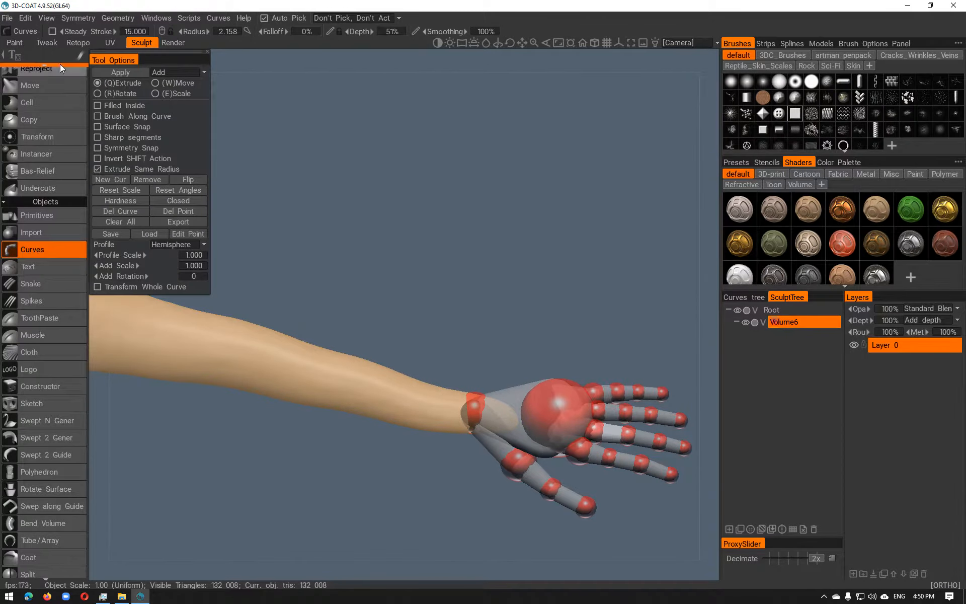
{"action": "left_click", "coordinate": [120, 74]}
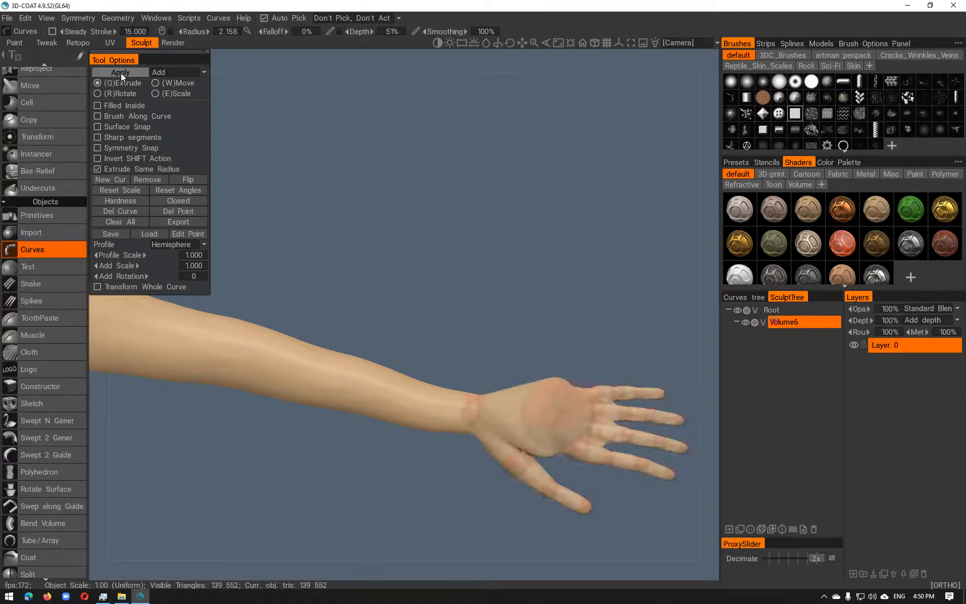
{"action": "mouse_move", "coordinate": [382, 264]}
{"action": "left_mouse_down", "text": "alt"}
{"action": "mouse_move", "coordinate": [400, 267]}
{"action": "mouse_move", "coordinate": [406, 176]}
{"action": "left_mouse_up", "text": "alt"}
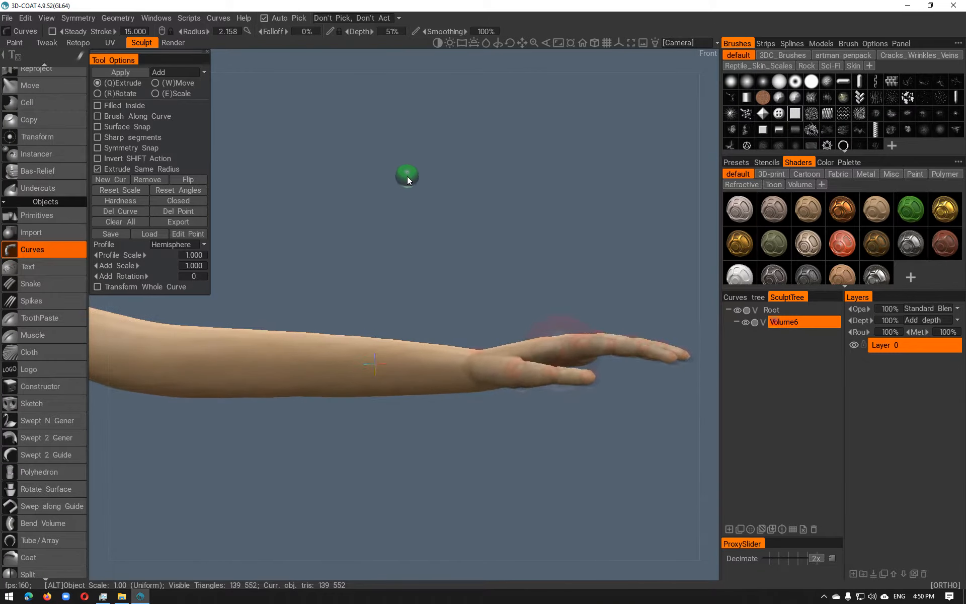
Activate the surface Fill tool and set its brush radius to 10.710 over the back of the hand
{"action": "scroll", "coordinate": [34, 253], "scroll_direction": "up", "scroll_amount": 10}
{"action": "scroll", "coordinate": [34, 254], "scroll_direction": "up", "scroll_amount": 4}
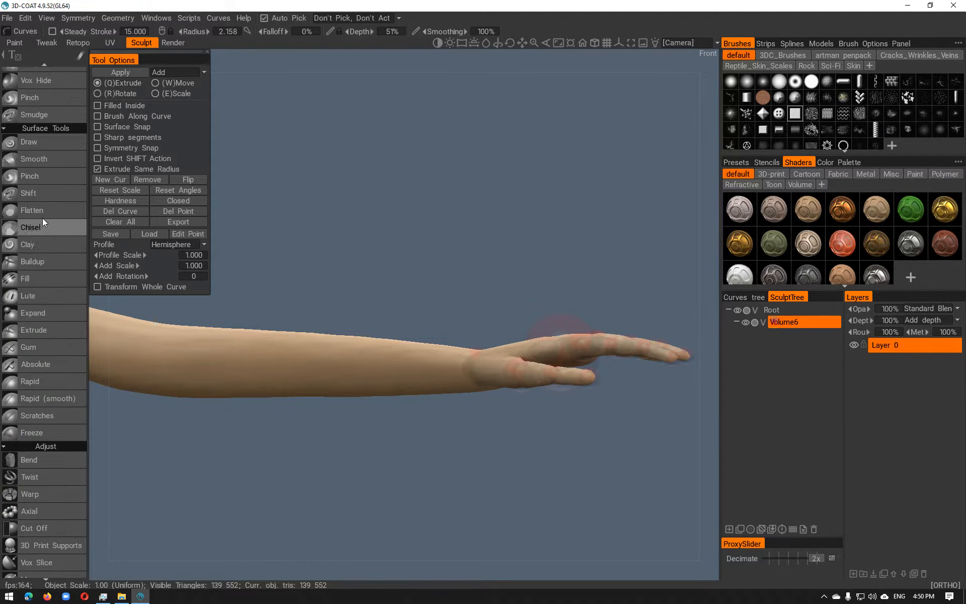
{"action": "left_click", "coordinate": [22, 279]}
{"action": "mouse_move", "coordinate": [516, 310]}
{"action": "left_mouse_down", "text": "alt"}
{"action": "mouse_move", "coordinate": [472, 362]}
{"action": "mouse_move", "coordinate": [344, 393]}
{"action": "mouse_move", "coordinate": [237, 363]}
{"action": "mouse_move", "coordinate": [291, 220]}
{"action": "left_mouse_up", "text": "alt"}
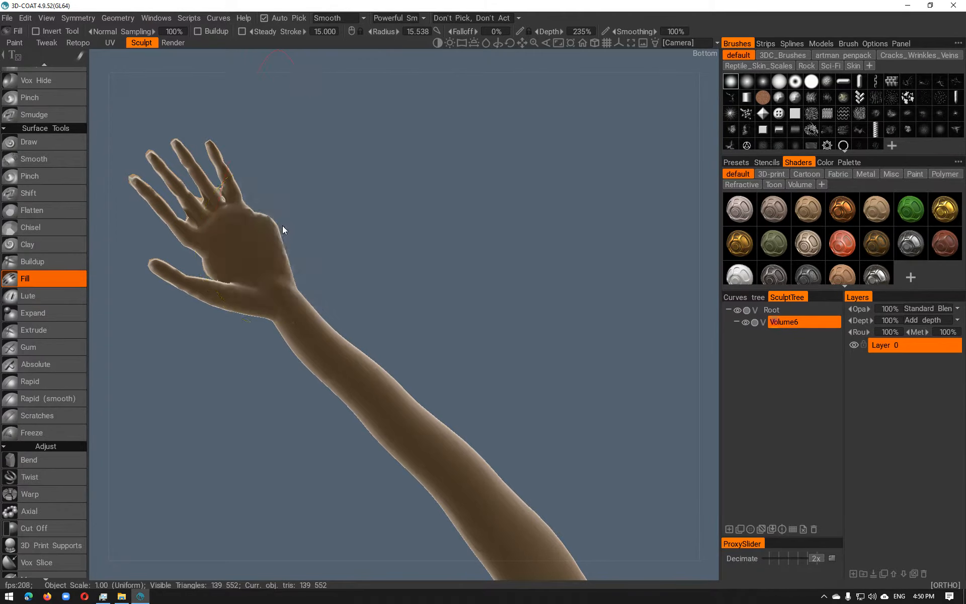
{"action": "mouse_move", "coordinate": [362, 267]}
{"action": "left_mouse_down", "text": "alt"}
{"action": "mouse_move", "coordinate": [471, 344]}
{"action": "mouse_move", "coordinate": [542, 446]}
{"action": "mouse_move", "coordinate": [588, 469]}
{"action": "mouse_move", "coordinate": [273, 360]}
{"action": "mouse_move", "coordinate": [386, 389]}
{"action": "mouse_move", "coordinate": [390, 420]}
{"action": "mouse_move", "coordinate": [317, 295]}
{"action": "mouse_move", "coordinate": [353, 313]}
{"action": "mouse_move", "coordinate": [571, 354]}
{"action": "mouse_move", "coordinate": [539, 493]}
{"action": "mouse_move", "coordinate": [445, 512]}
{"action": "mouse_move", "coordinate": [450, 459]}
{"action": "left_mouse_up", "text": "alt"}
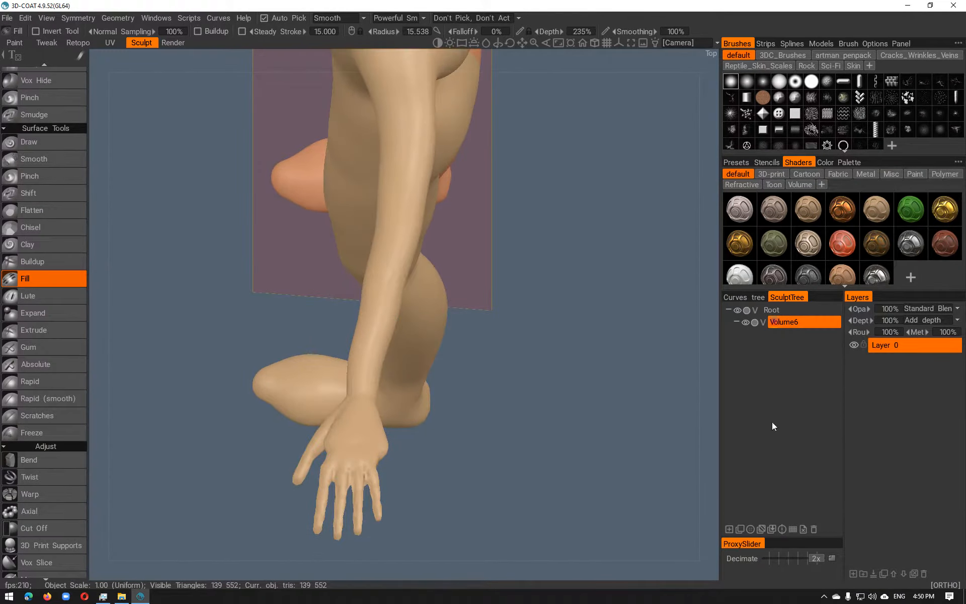
{"action": "right_click_drag", "start_coordinate": [431, 401], "coordinate": [427, 494], "text": "alt"}
{"action": "middle_click_drag", "start_coordinate": [452, 437], "coordinate": [541, 272], "text": "alt"}
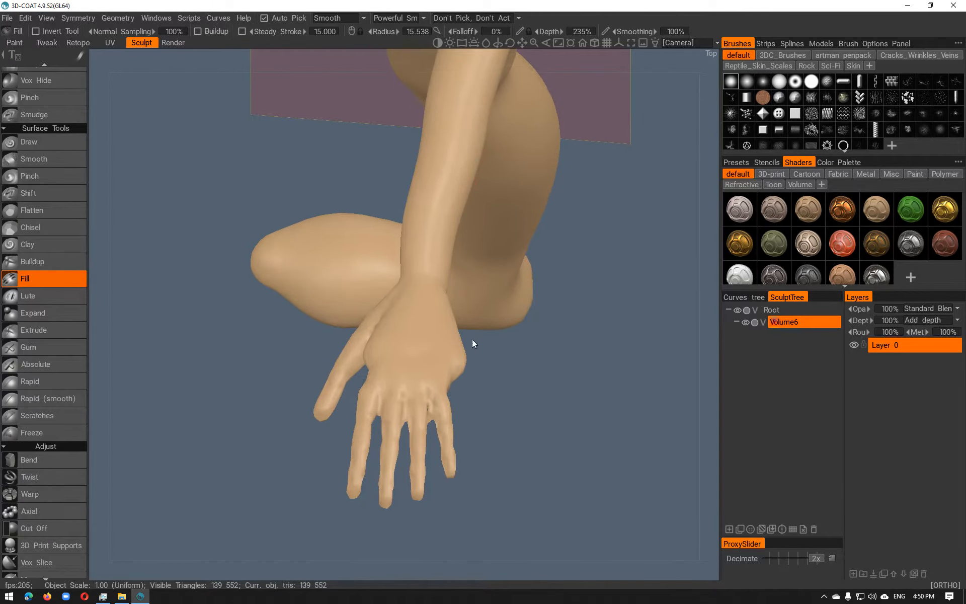
{"action": "right_click_drag", "start_coordinate": [416, 358], "coordinate": [380, 358]}
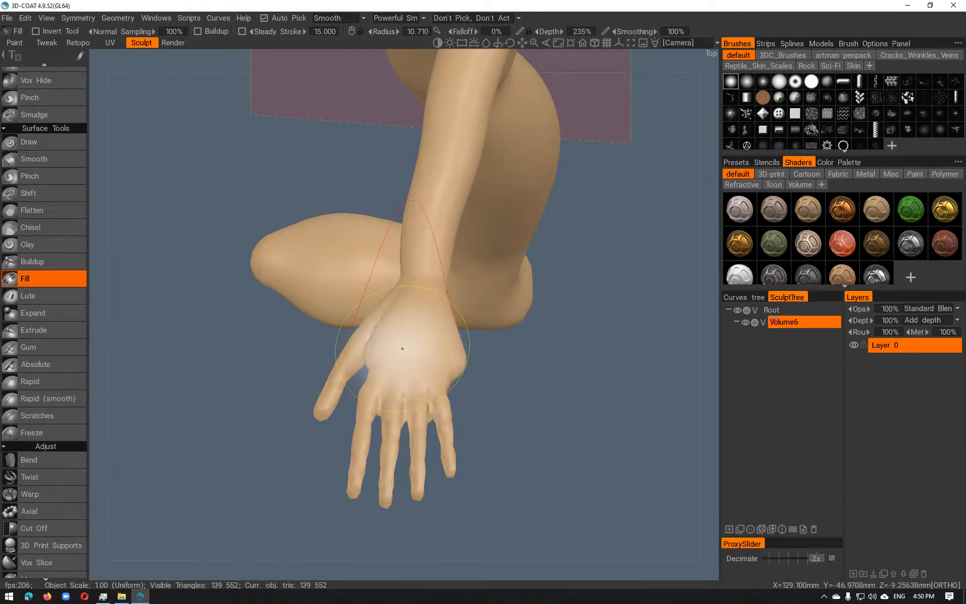
Try to reshape the little-finger side of the palm with the Move tool
{"action": "scroll", "coordinate": [61, 409], "scroll_direction": "down", "scroll_amount": 7}
{"action": "scroll", "coordinate": [61, 410], "scroll_direction": "down", "scroll_amount": 5}
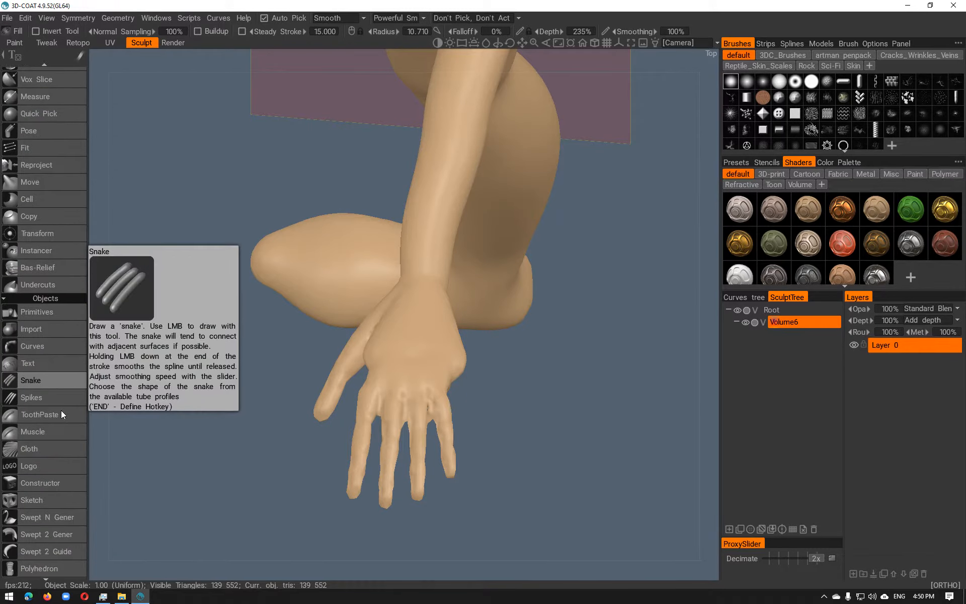
{"action": "scroll", "coordinate": [44, 435], "scroll_direction": "down", "scroll_amount": 3}
{"action": "scroll", "coordinate": [44, 435], "scroll_direction": "down", "scroll_amount": 3}
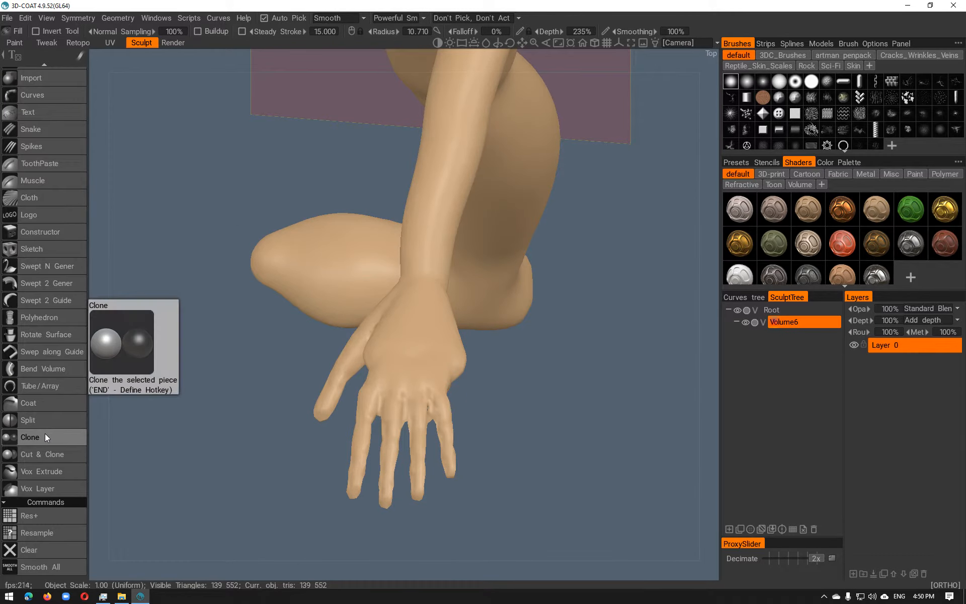
{"action": "key", "text": "space"}
{"action": "left_click", "coordinate": [98, 139]}
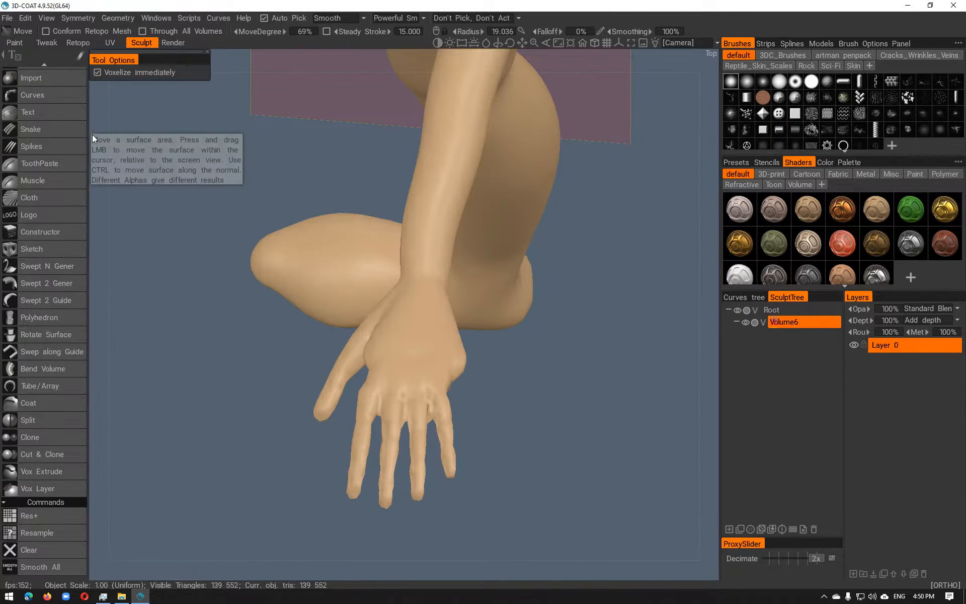
{"action": "mouse_move", "coordinate": [396, 360]}
{"action": "left_mouse_down"}
{"action": "mouse_move", "coordinate": [442, 370]}
{"action": "mouse_move", "coordinate": [453, 384]}
{"action": "mouse_move", "coordinate": [452, 361]}
{"action": "mouse_move", "coordinate": [459, 366]}
{"action": "left_mouse_up"}
{"action": "key", "text": "ctrl+z"}
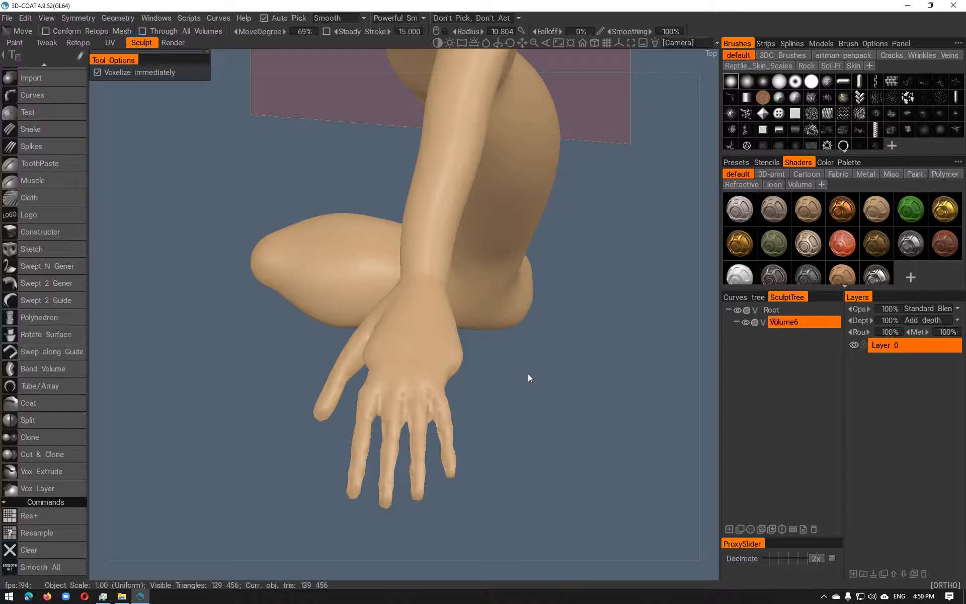
{"action": "key", "text": "ctrl+z"}
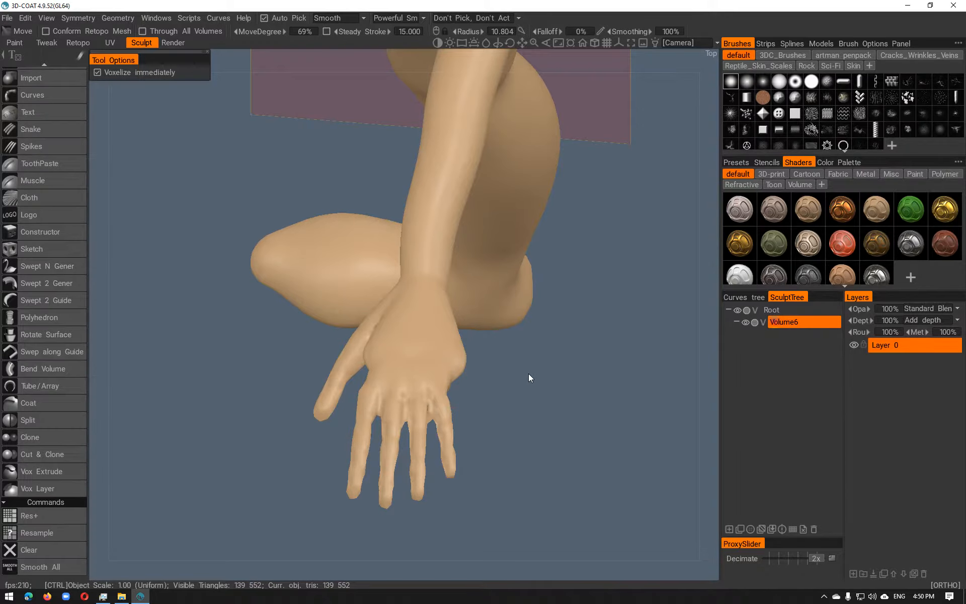
Increase the resolution of Volume6 to 2x and smooth the outer edge of the palm
{"action": "left_click", "coordinate": [792, 530]}
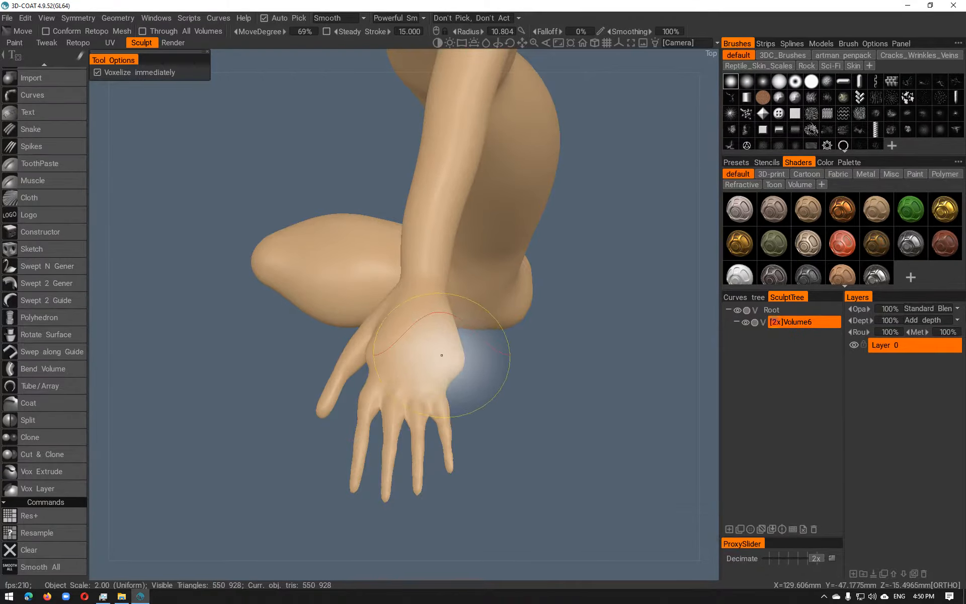
{"action": "mouse_move", "coordinate": [458, 388]}
{"action": "left_mouse_down", "text": "shift"}
{"action": "mouse_move", "coordinate": [468, 375]}
{"action": "mouse_move", "coordinate": [458, 336]}
{"action": "mouse_move", "coordinate": [461, 362]}
{"action": "mouse_move", "coordinate": [457, 355]}
{"action": "mouse_move", "coordinate": [427, 367]}
{"action": "left_mouse_up", "text": "shift"}
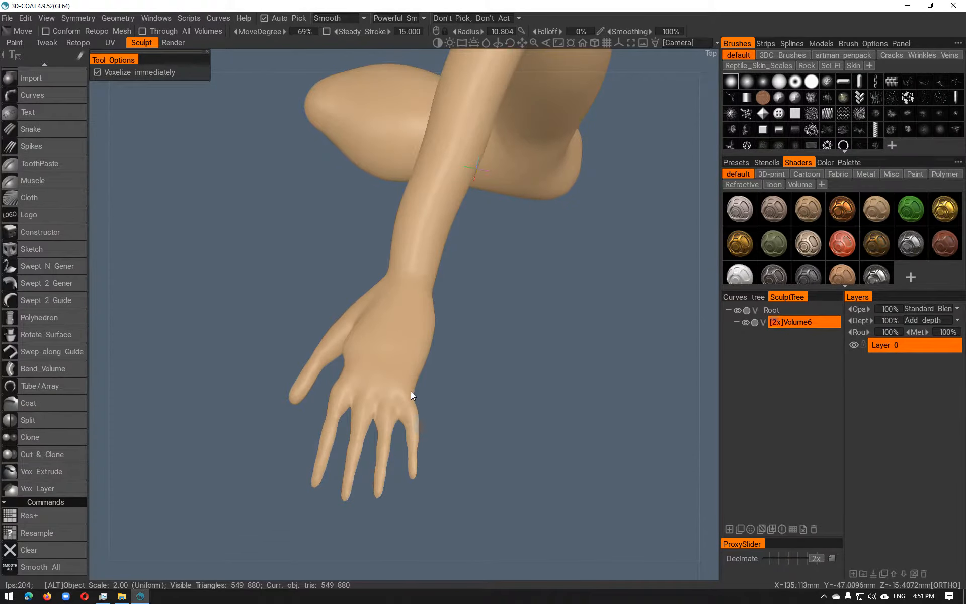
Reshape the base of the little finger and the web between thumb and index finger with the Move tool
{"action": "right_click_drag", "start_coordinate": [419, 399], "coordinate": [423, 404], "text": "alt"}
{"action": "mouse_move", "coordinate": [411, 410]}
{"action": "left_mouse_down"}
{"action": "mouse_move", "coordinate": [422, 411]}
{"action": "mouse_move", "coordinate": [431, 380]}
{"action": "left_mouse_up"}
{"action": "left_click_drag", "start_coordinate": [433, 443], "coordinate": [507, 401], "text": "alt"}
{"action": "middle_click_drag", "start_coordinate": [490, 401], "coordinate": [463, 431], "text": "alt"}
{"action": "mouse_move", "coordinate": [462, 431]}
{"action": "left_mouse_down", "text": "alt"}
{"action": "mouse_move", "coordinate": [566, 367]}
{"action": "mouse_move", "coordinate": [560, 322]}
{"action": "mouse_move", "coordinate": [405, 465]}
{"action": "mouse_move", "coordinate": [432, 413]}
{"action": "mouse_move", "coordinate": [369, 449]}
{"action": "mouse_move", "coordinate": [517, 496]}
{"action": "mouse_move", "coordinate": [588, 502]}
{"action": "mouse_move", "coordinate": [503, 491]}
{"action": "mouse_move", "coordinate": [416, 446]}
{"action": "mouse_move", "coordinate": [529, 401]}
{"action": "left_mouse_up", "text": "alt"}
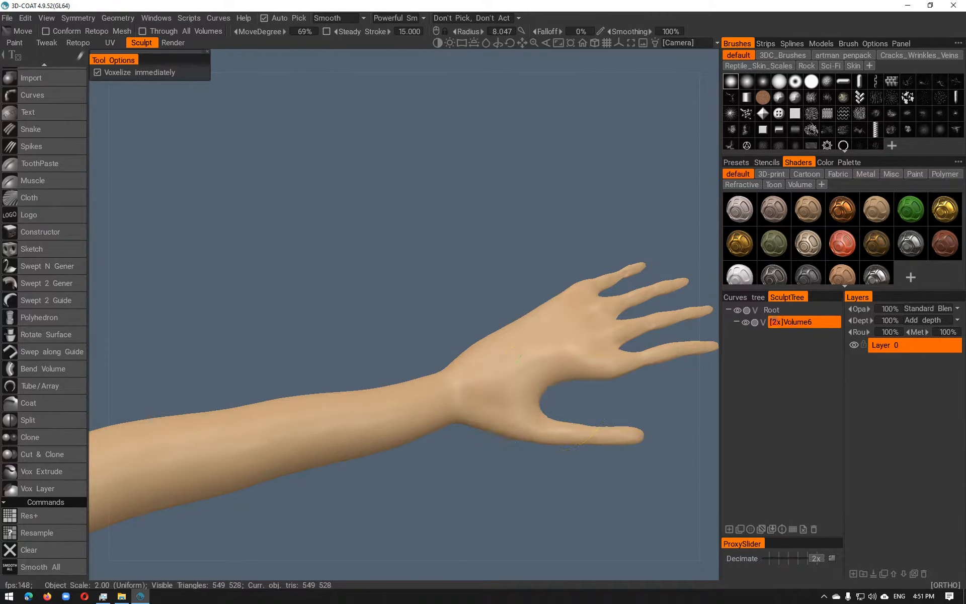
{"action": "left_click_drag", "start_coordinate": [550, 393], "coordinate": [572, 382]}
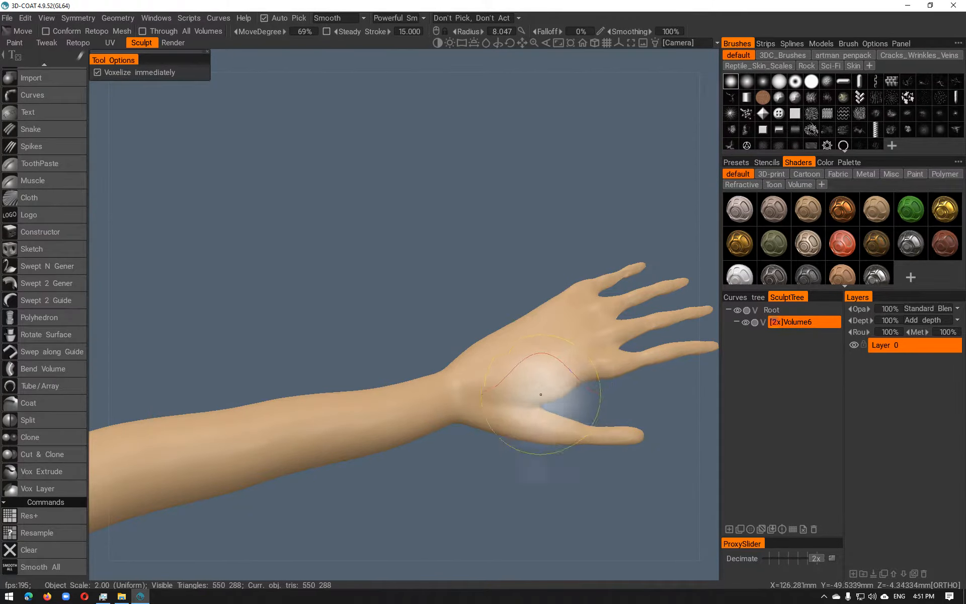
Try to build up volume on the palm and around the thumb with the voxel Build tool
{"action": "scroll", "coordinate": [61, 400], "scroll_direction": "up", "scroll_amount": 2}
{"action": "key", "text": "space"}
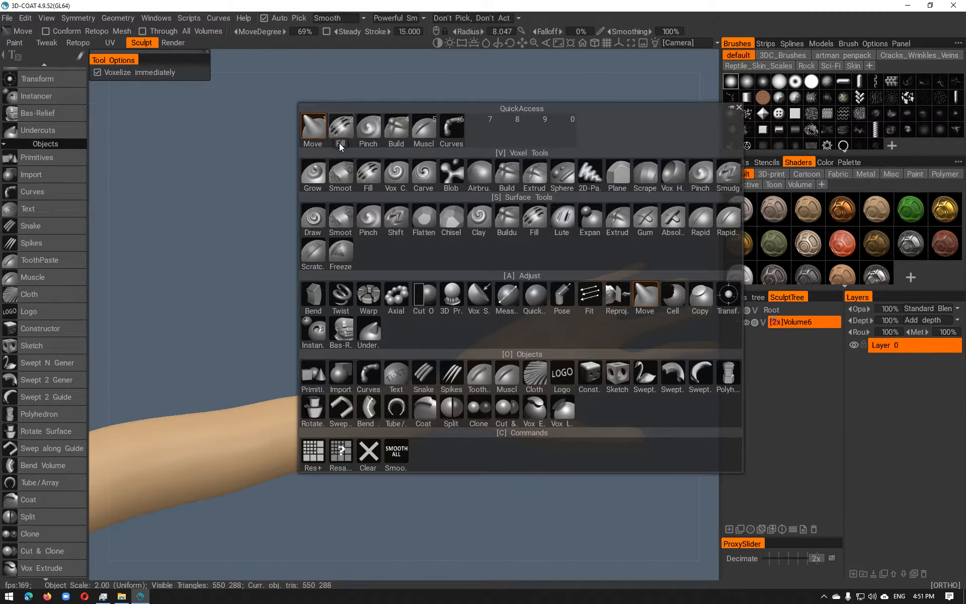
{"action": "left_click", "coordinate": [402, 130]}
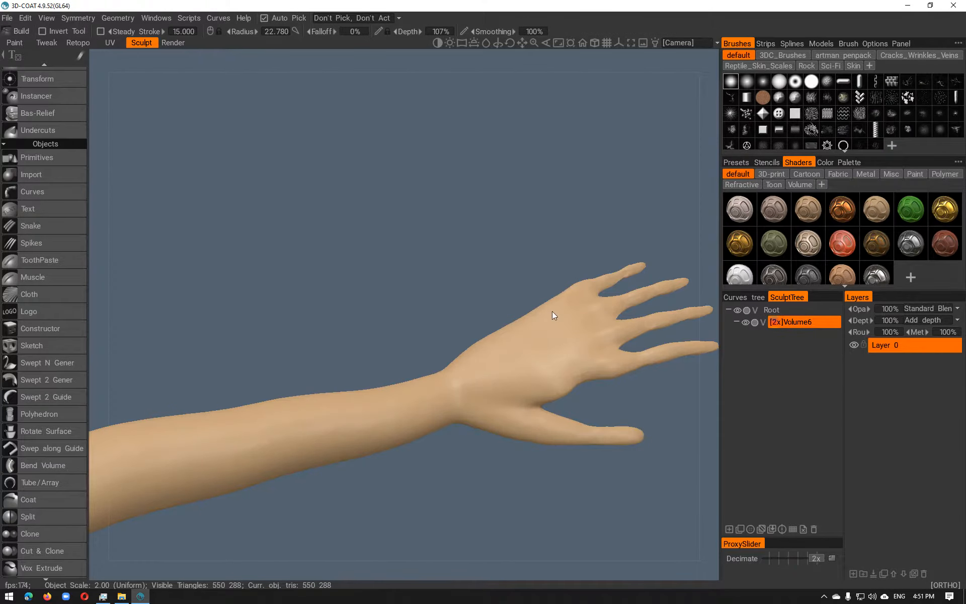
{"action": "mouse_move", "coordinate": [611, 308]}
{"action": "left_mouse_down"}
{"action": "mouse_move", "coordinate": [571, 336]}
{"action": "mouse_move", "coordinate": [542, 338]}
{"action": "left_mouse_up"}
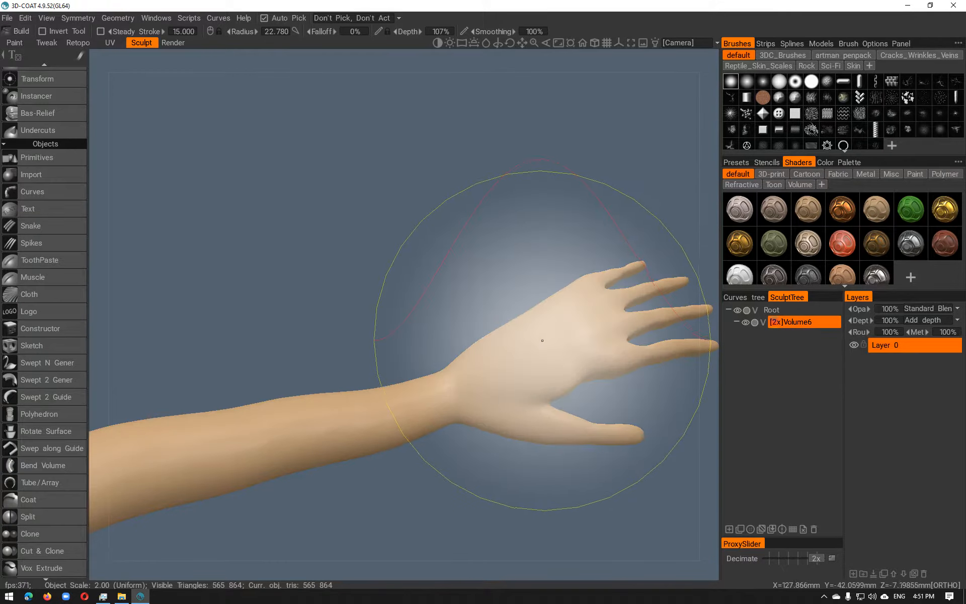
{"action": "key", "text": "ctrl+z"}
{"action": "left_click_drag", "start_coordinate": [573, 392], "coordinate": [484, 325]}
{"action": "right_click_drag", "start_coordinate": [549, 422], "coordinate": [375, 425]}
{"action": "mouse_move", "coordinate": [549, 458]}
{"action": "left_mouse_down"}
{"action": "mouse_move", "coordinate": [644, 484]}
{"action": "mouse_move", "coordinate": [629, 470]}
{"action": "left_mouse_up"}
{"action": "mouse_move", "coordinate": [612, 523]}
{"action": "left_mouse_down"}
{"action": "mouse_move", "coordinate": [589, 517]}
{"action": "mouse_move", "coordinate": [526, 462]}
{"action": "left_mouse_up"}
{"action": "middle_click_drag", "start_coordinate": [527, 462], "coordinate": [550, 404]}
{"action": "key", "text": "ctrl+z"}
Cut the hand off the forearm at the wrist in the front view with the Cut Off tool
{"action": "left_click_drag", "start_coordinate": [473, 480], "coordinate": [481, 443], "text": "alt"}
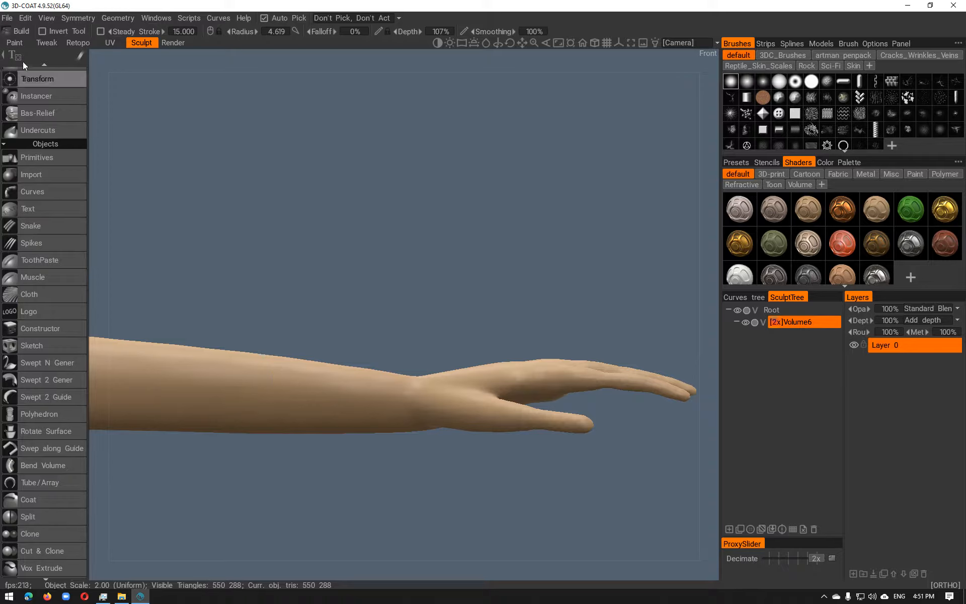
{"action": "key", "text": "alt+shift"}
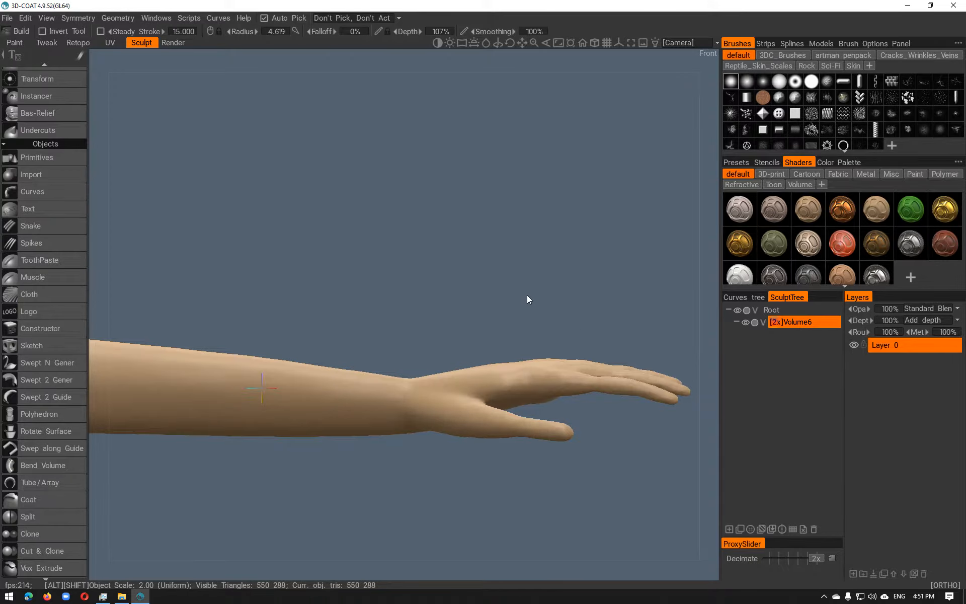
{"action": "scroll", "coordinate": [57, 336], "scroll_direction": "up", "scroll_amount": 3}
{"action": "scroll", "coordinate": [58, 336], "scroll_direction": "up", "scroll_amount": 3}
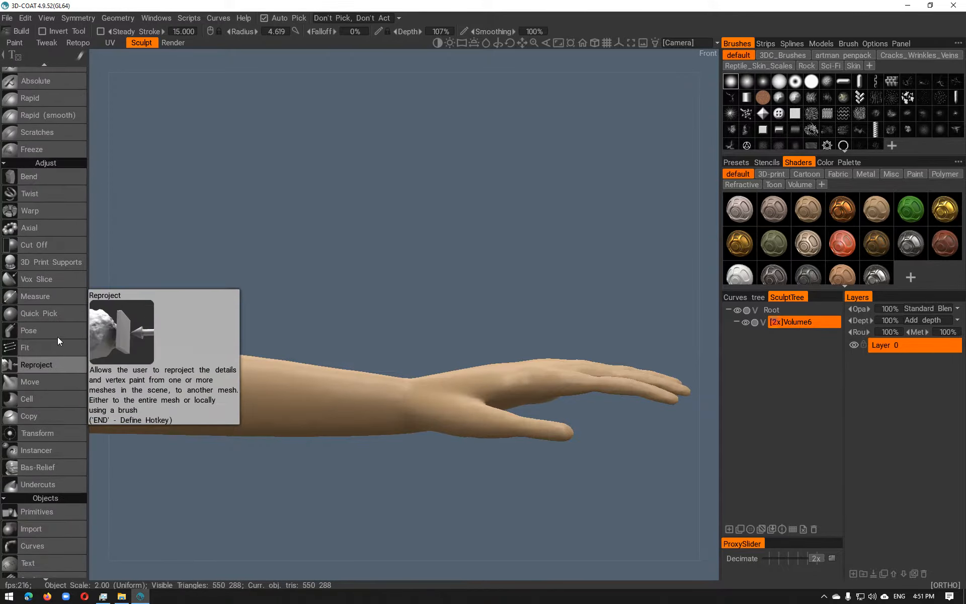
{"action": "scroll", "coordinate": [34, 240], "scroll_direction": "down", "scroll_amount": 8}
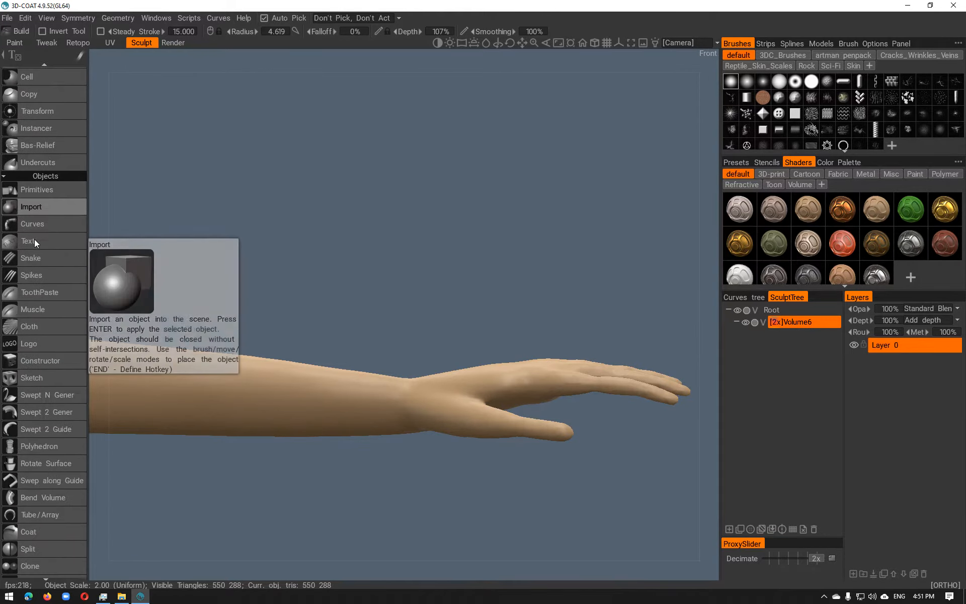
{"action": "scroll", "coordinate": [40, 339], "scroll_direction": "up", "scroll_amount": 3}
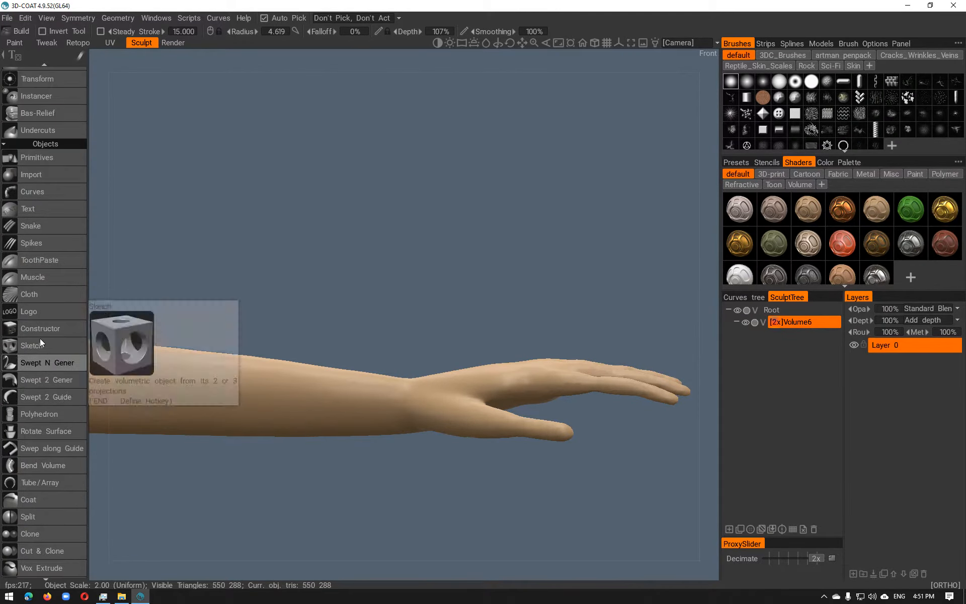
{"action": "scroll", "coordinate": [53, 189], "scroll_direction": "up", "scroll_amount": 4}
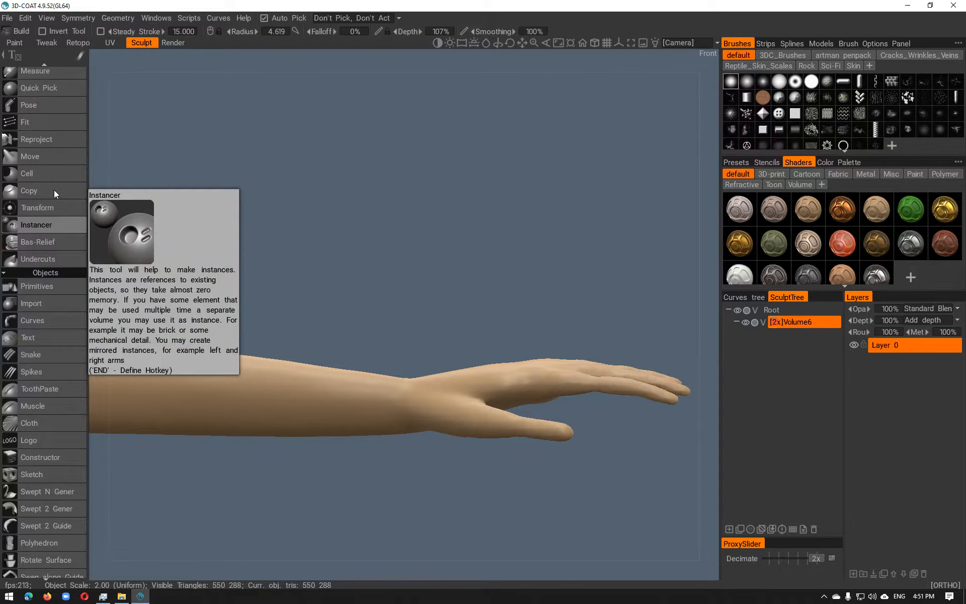
{"action": "scroll", "coordinate": [53, 190], "scroll_direction": "up", "scroll_amount": 4}
{"action": "scroll", "coordinate": [53, 189], "scroll_direction": "up", "scroll_amount": 1}
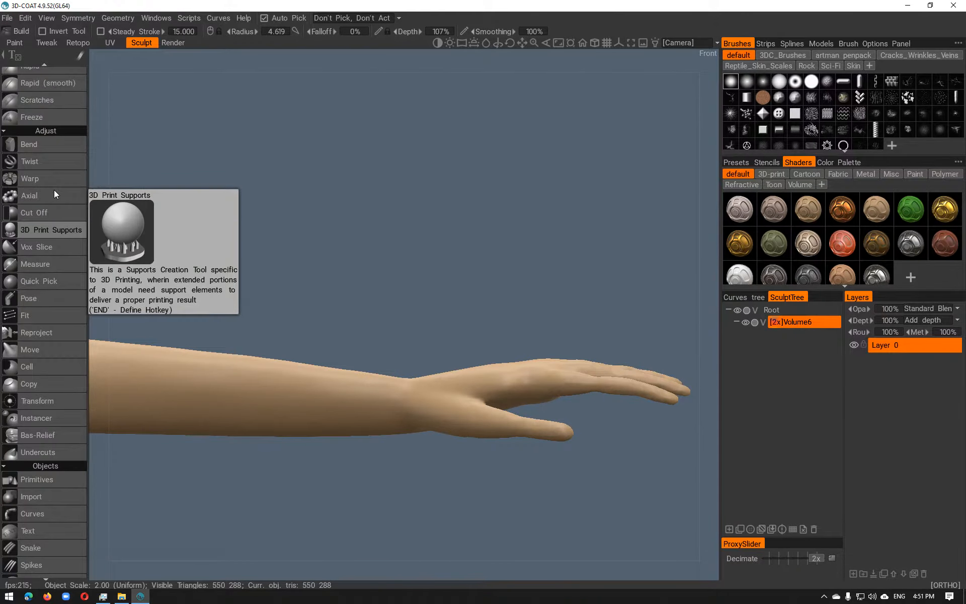
{"action": "left_click", "coordinate": [38, 217]}
{"action": "left_click_drag", "start_coordinate": [390, 284], "coordinate": [715, 509]}
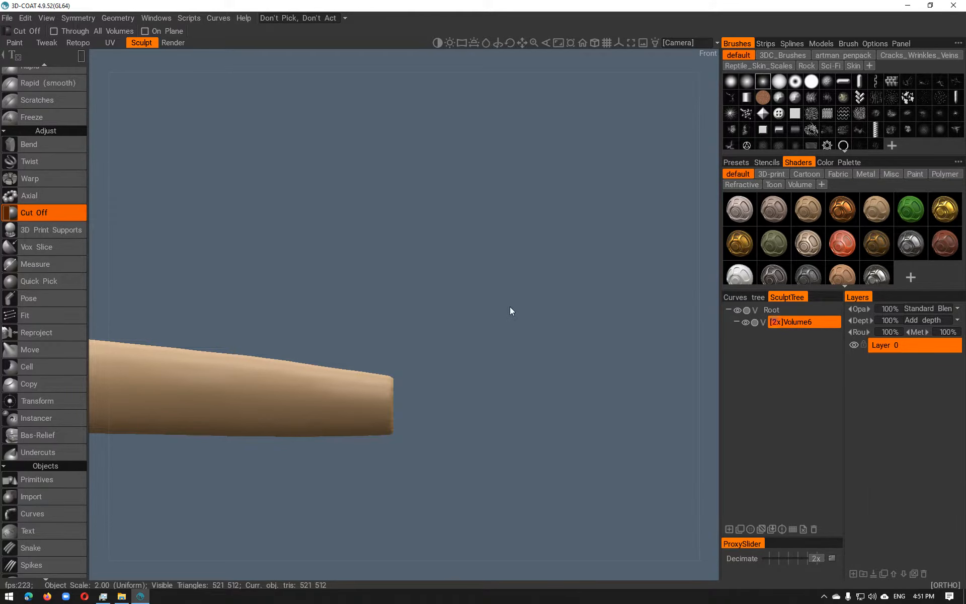
{"action": "key", "text": "ctrl+z"}
{"action": "left_click_drag", "start_coordinate": [418, 288], "coordinate": [714, 491]}
{"action": "left_click_drag", "start_coordinate": [406, 353], "coordinate": [598, 469]}
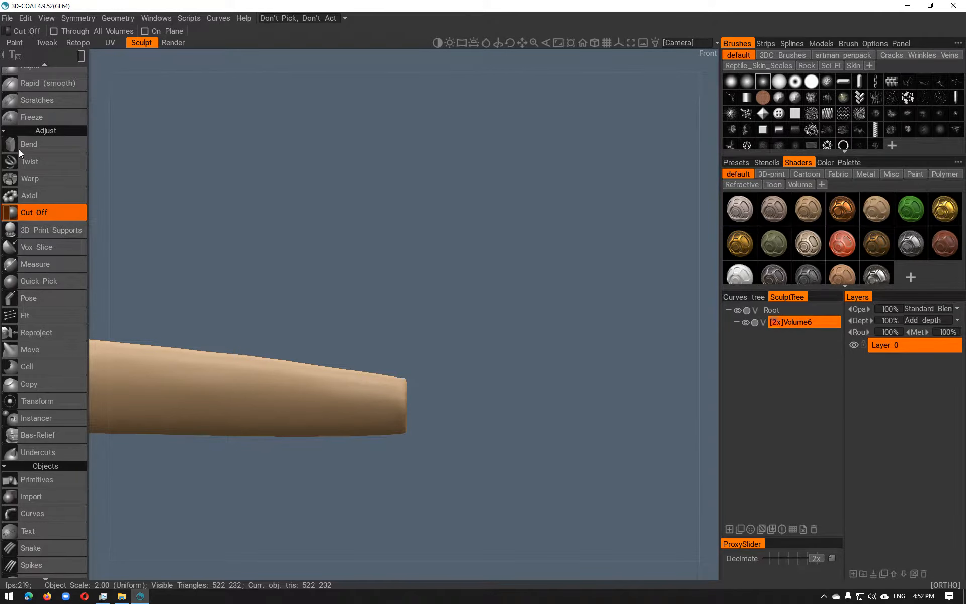
{"action": "scroll", "coordinate": [26, 302], "scroll_direction": "up", "scroll_amount": 15}
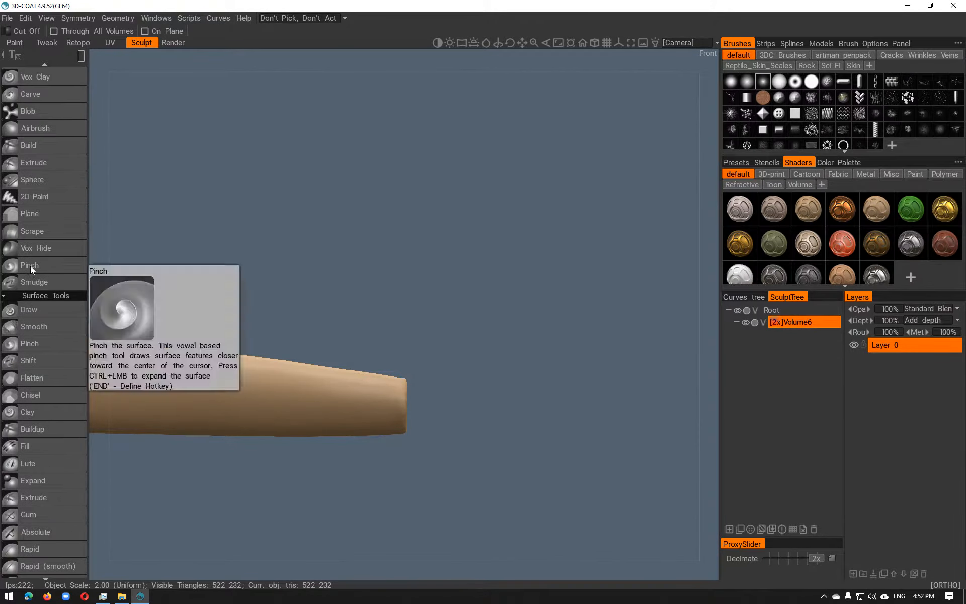
{"action": "scroll", "coordinate": [39, 171], "scroll_direction": "down", "scroll_amount": 11}
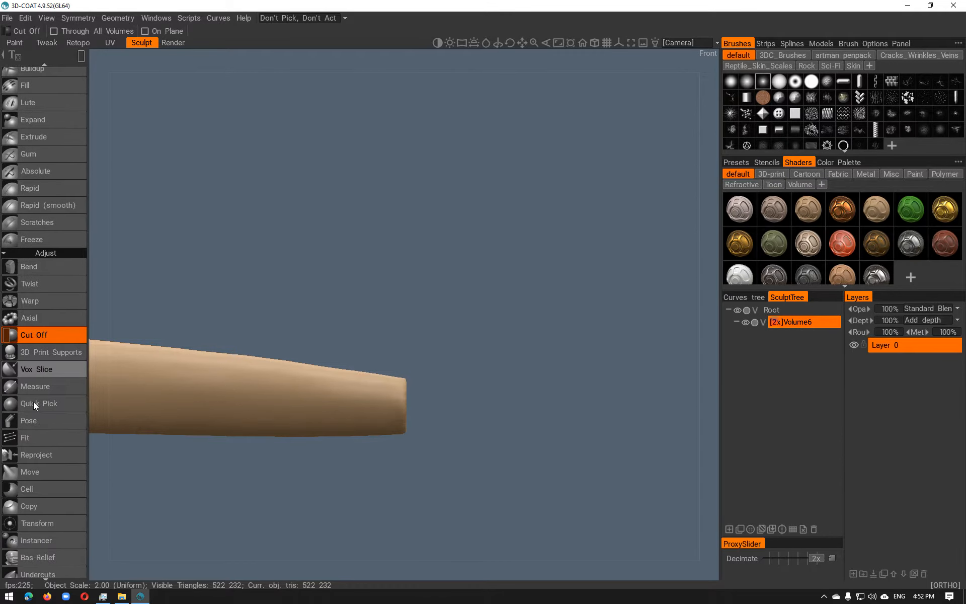
Bring back the hand curves with the Curves tool and swing the little finger's points outward from the palm in the top view
{"action": "key", "text": "space"}
{"action": "left_click", "coordinate": [310, 178]}
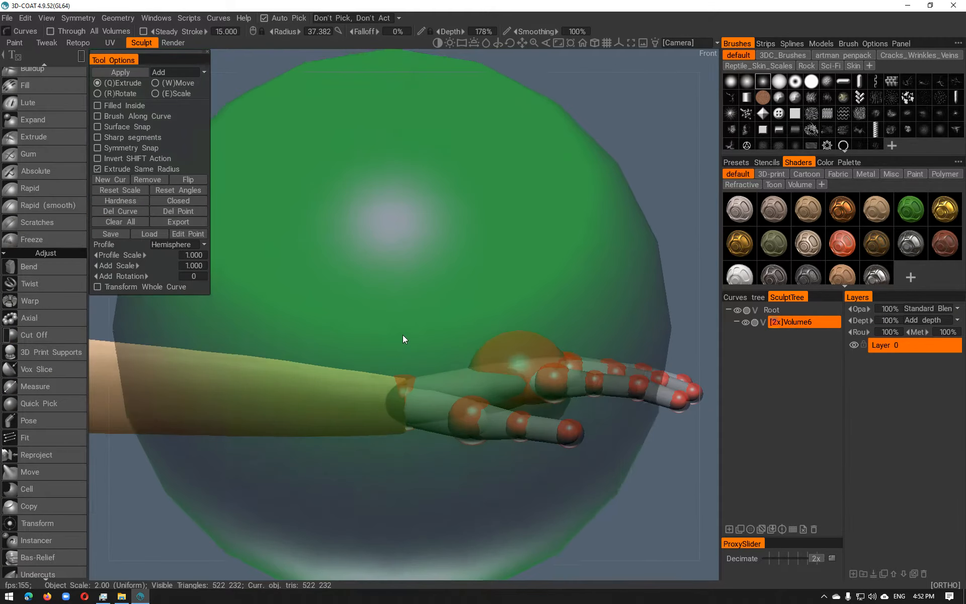
{"action": "scroll", "coordinate": [551, 225], "scroll_direction": "down", "scroll_amount": 12}
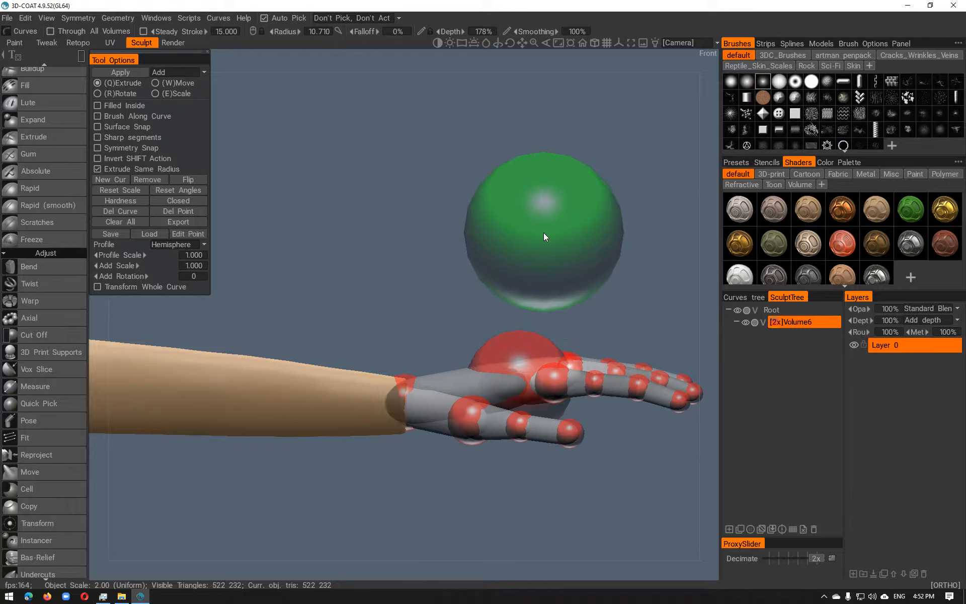
{"action": "right_click_drag", "start_coordinate": [416, 379], "coordinate": [426, 368]}
{"action": "left_click_drag", "start_coordinate": [409, 378], "coordinate": [418, 242], "text": "alt"}
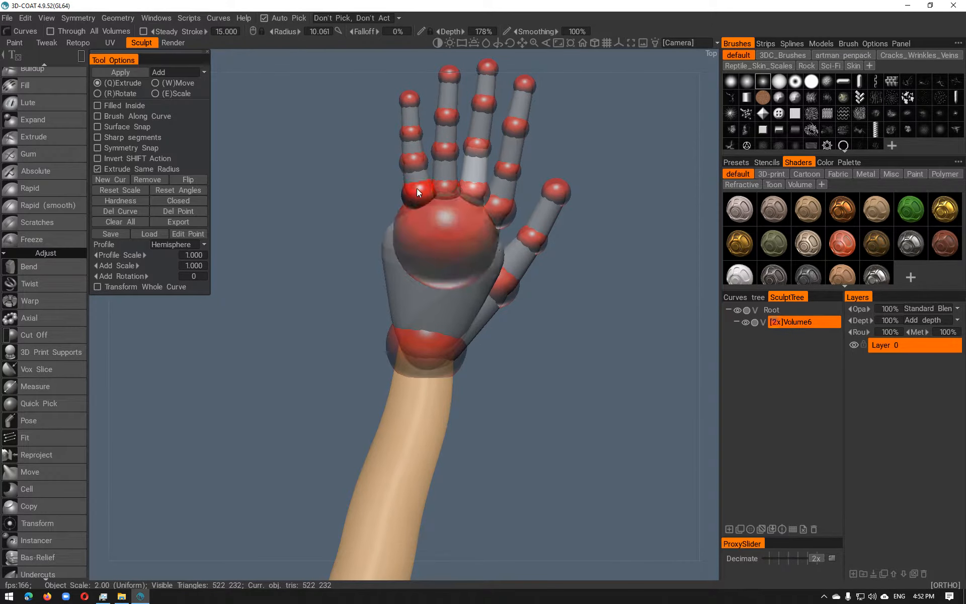
{"action": "left_click_drag", "start_coordinate": [417, 192], "coordinate": [389, 204]}
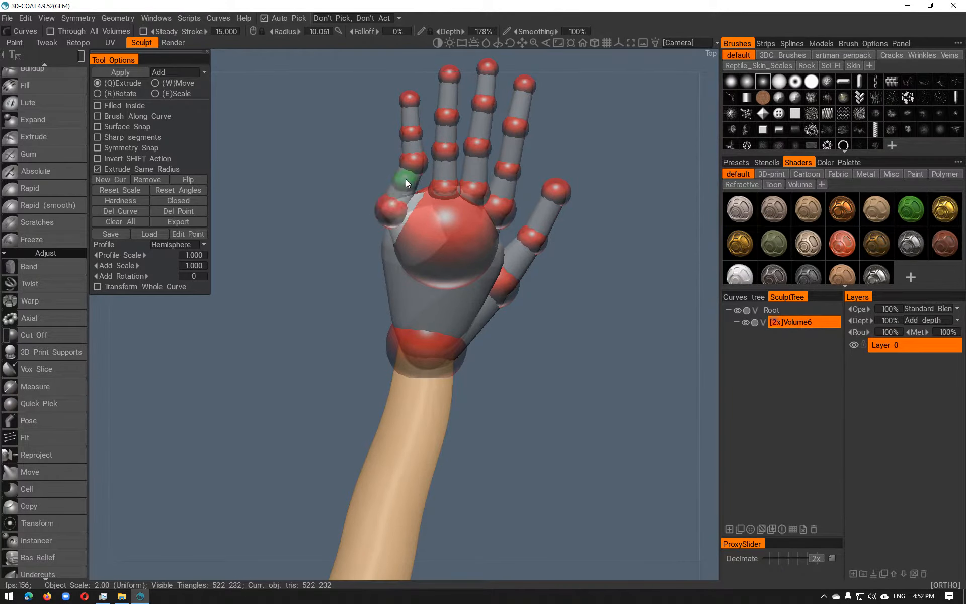
{"action": "left_click_drag", "start_coordinate": [614, 205], "coordinate": [596, 184], "text": "alt"}
{"action": "left_click_drag", "start_coordinate": [378, 147], "coordinate": [322, 84]}
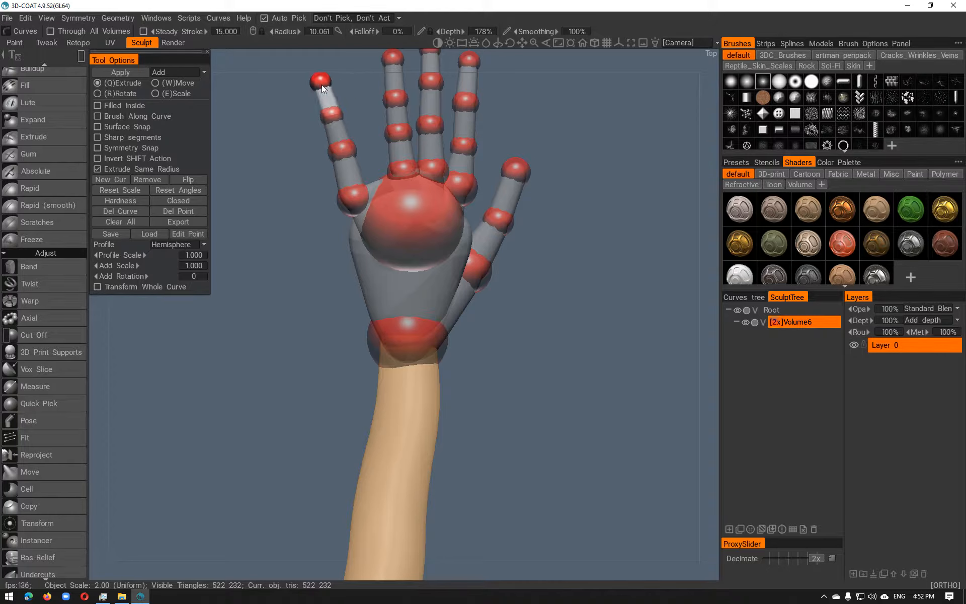
Spread the ring finger's curve points from its base to its tip toward the little finger
{"action": "left_click_drag", "start_coordinate": [405, 165], "coordinate": [379, 102]}
{"action": "middle_click_drag", "start_coordinate": [399, 64], "coordinate": [382, 92]}
{"action": "left_click_drag", "start_coordinate": [373, 86], "coordinate": [354, 76]}
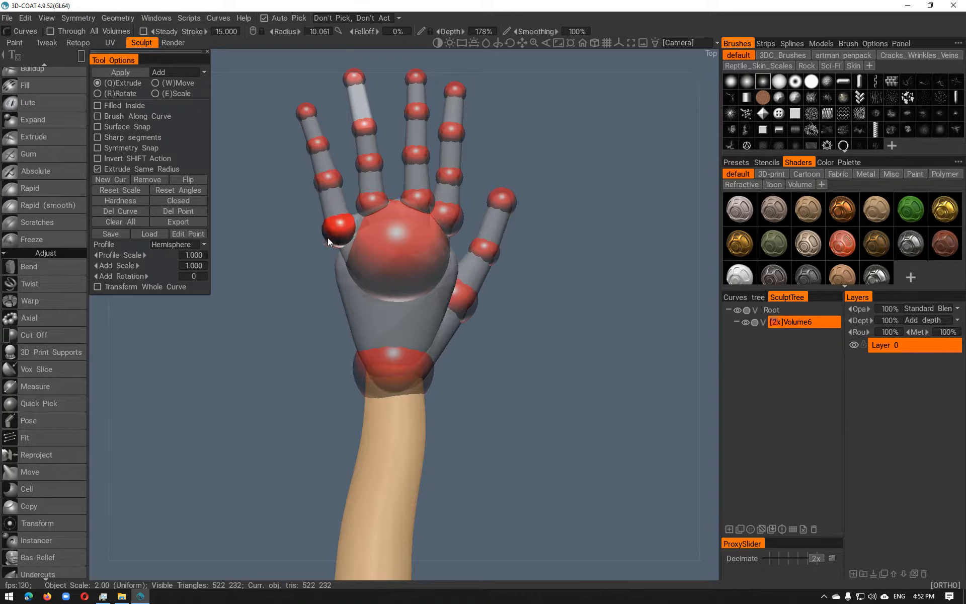
Enlarge the little finger's knuckle and joint spheres, shift the knuckle toward the wrist, and extend the fingertip
{"action": "left_click_drag", "start_coordinate": [339, 229], "coordinate": [339, 245]}
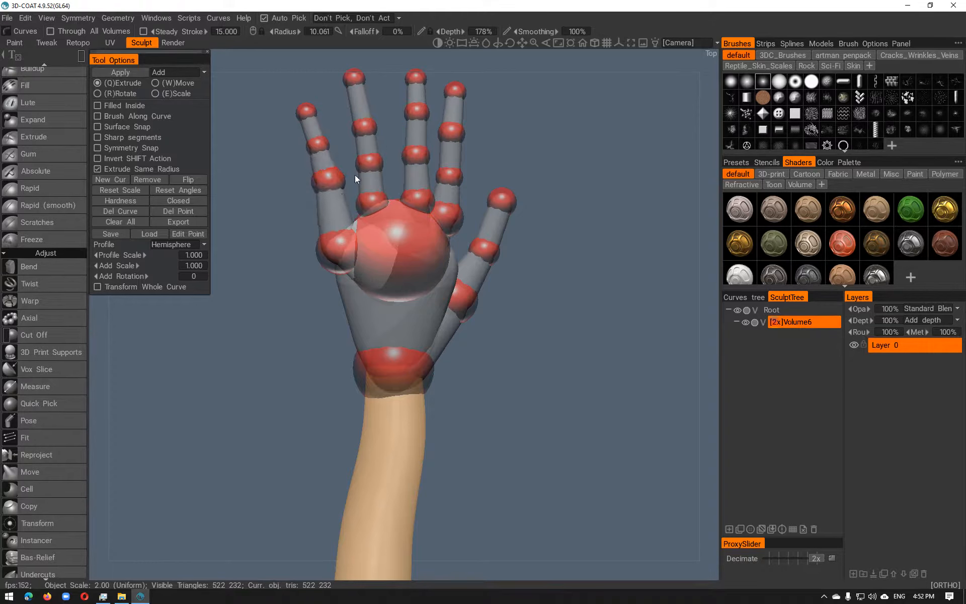
{"action": "left_click_drag", "start_coordinate": [307, 110], "coordinate": [312, 102]}
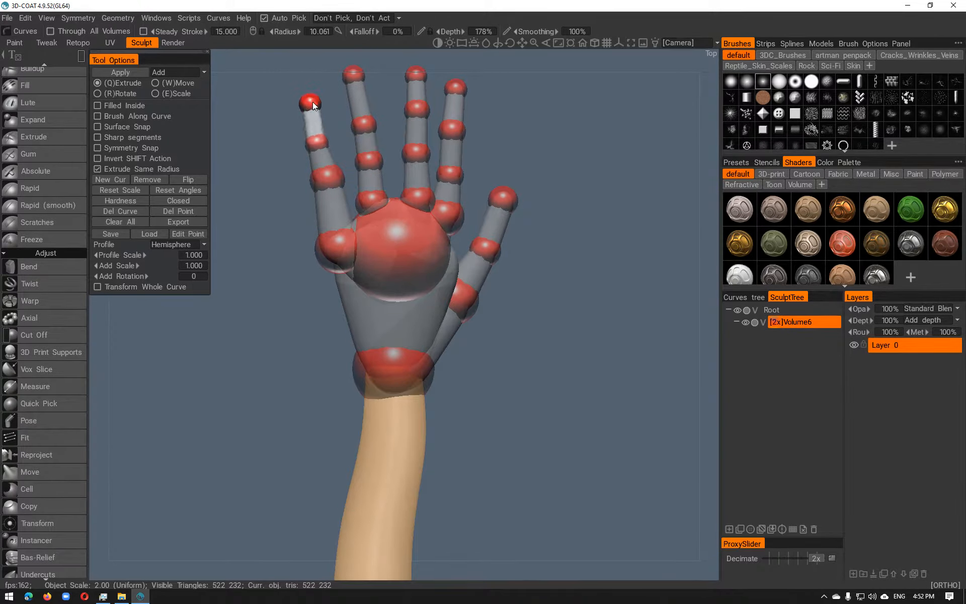
{"action": "mouse_move", "coordinate": [316, 144]}
{"action": "right_mouse_down"}
{"action": "mouse_move", "coordinate": [325, 141]}
{"action": "mouse_move", "coordinate": [302, 146]}
{"action": "mouse_move", "coordinate": [324, 144]}
{"action": "right_mouse_up"}
{"action": "left_click_drag", "start_coordinate": [325, 144], "coordinate": [311, 99]}
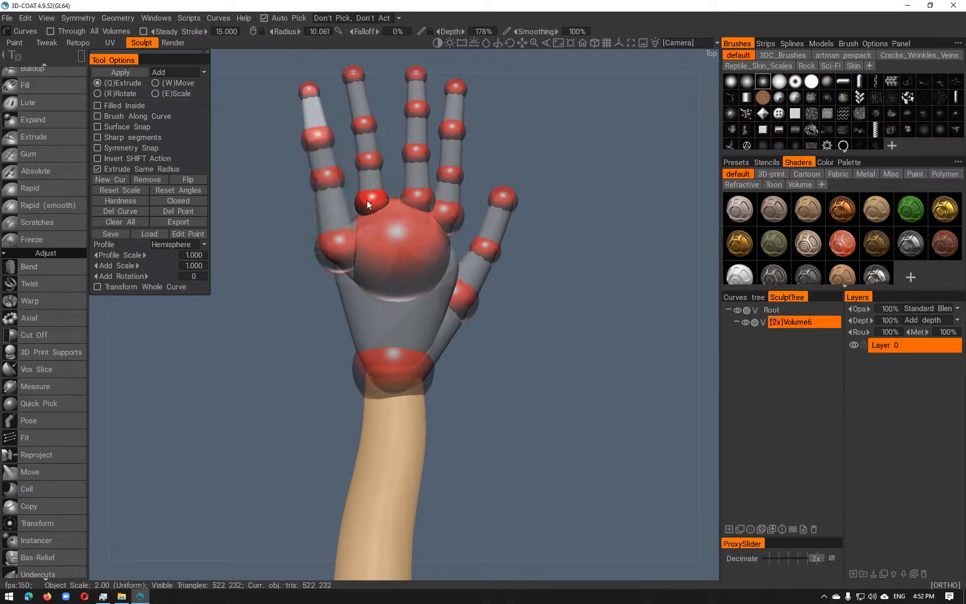
Thicken the ring finger's base and joints and move its upper joint and tip slightly outward
{"action": "right_click_drag", "start_coordinate": [357, 201], "coordinate": [343, 210]}
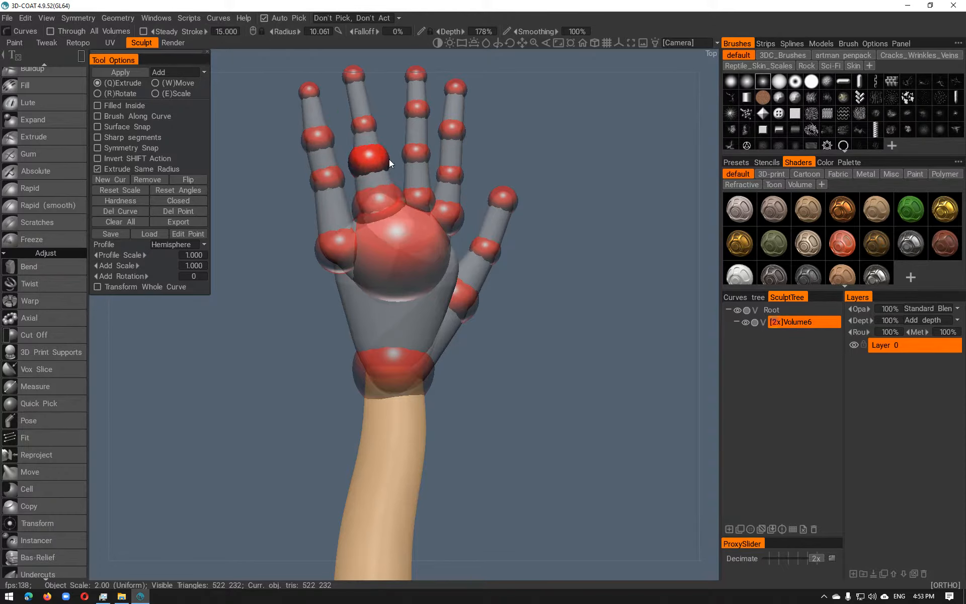
{"action": "left_click_drag", "start_coordinate": [364, 127], "coordinate": [362, 119]}
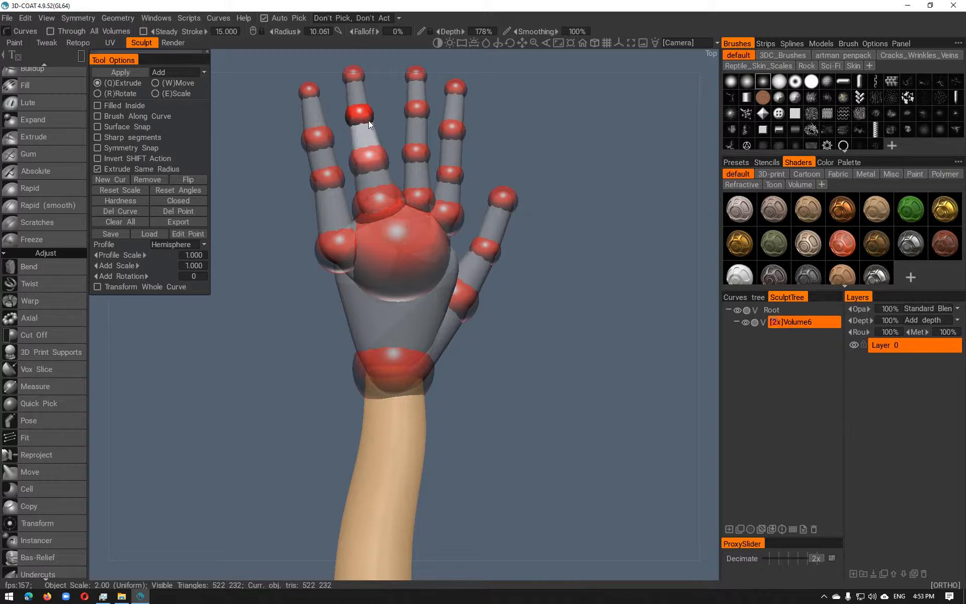
{"action": "left_click_drag", "start_coordinate": [357, 75], "coordinate": [356, 73]}
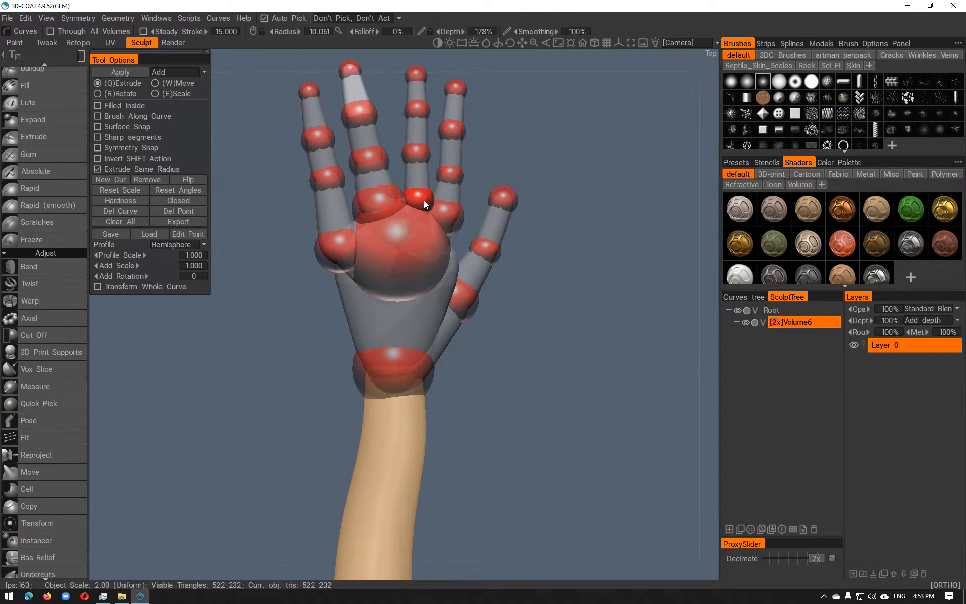
Lengthen the middle finger past the others and enlarge its base and joint spheres, aligning them along the finger
{"action": "scroll", "coordinate": [441, 179], "scroll_direction": "up", "scroll_amount": 1}
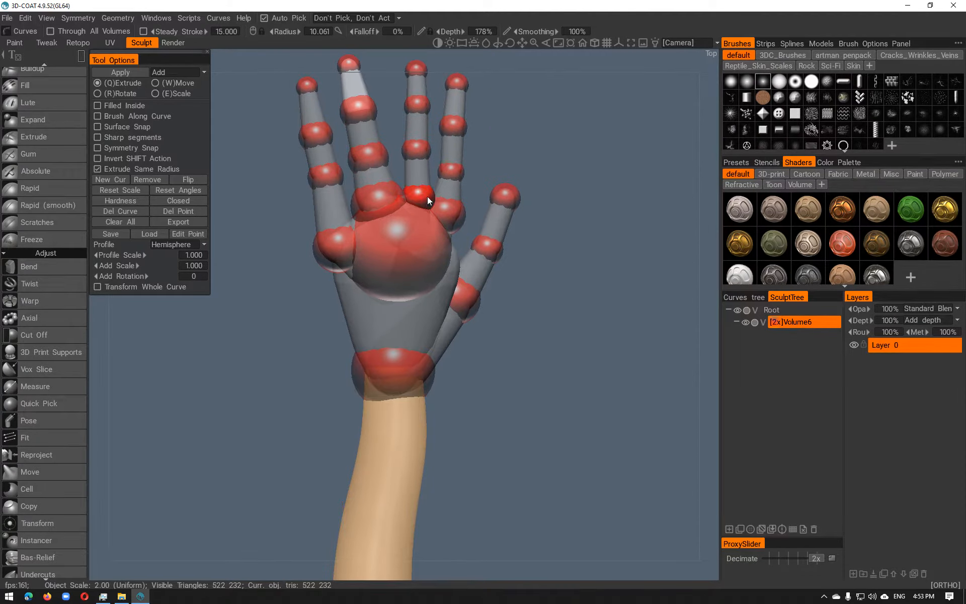
{"action": "right_click_drag", "start_coordinate": [427, 199], "coordinate": [445, 191]}
{"action": "middle_click_drag", "start_coordinate": [568, 178], "coordinate": [563, 234]}
{"action": "left_click_drag", "start_coordinate": [400, 201], "coordinate": [408, 91]}
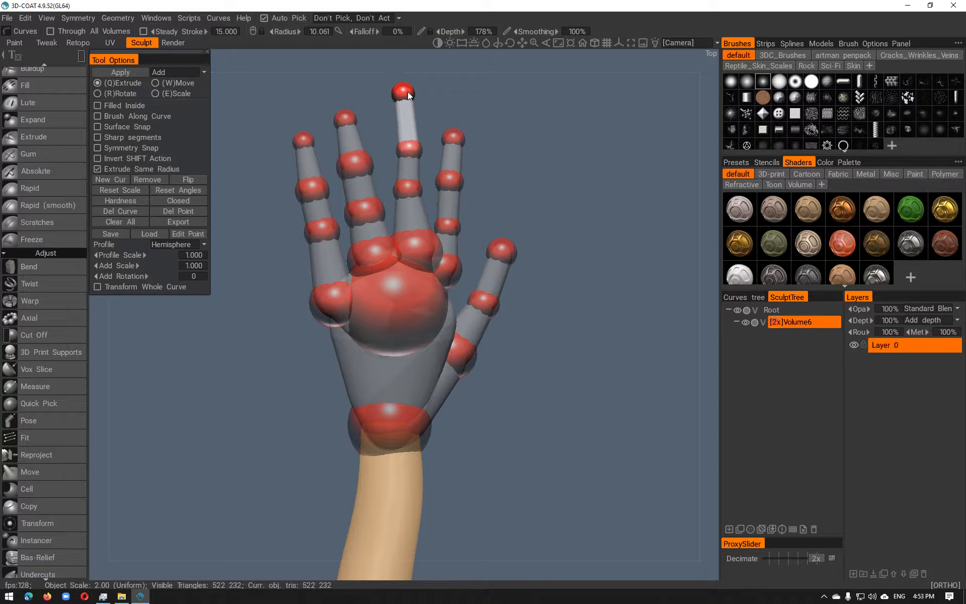
{"action": "right_click_drag", "start_coordinate": [409, 149], "coordinate": [391, 149]}
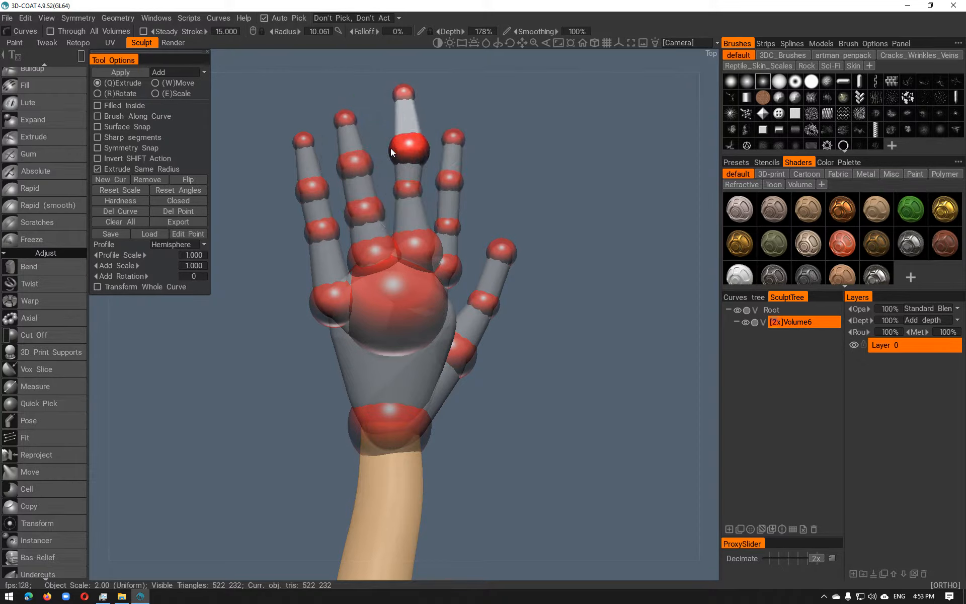
{"action": "left_click_drag", "start_coordinate": [404, 146], "coordinate": [394, 136]}
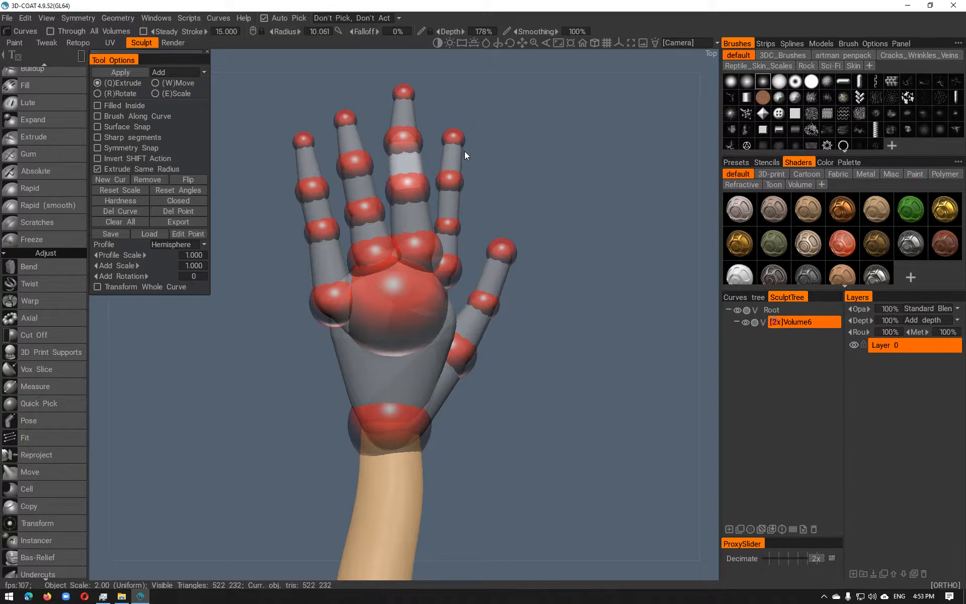
{"action": "left_click_drag", "start_coordinate": [402, 91], "coordinate": [397, 92]}
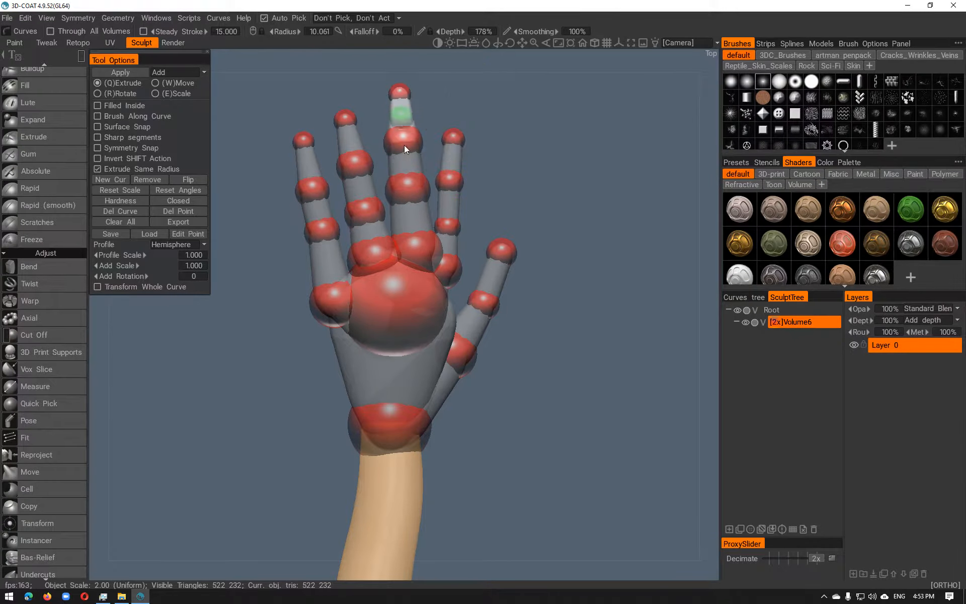
Enlarge the index finger's knuckle, joints and tip, move the knuckle toward the wrist, and lengthen the finger
{"action": "right_click_drag", "start_coordinate": [465, 268], "coordinate": [466, 267]}
{"action": "left_click_drag", "start_coordinate": [456, 270], "coordinate": [458, 286]}
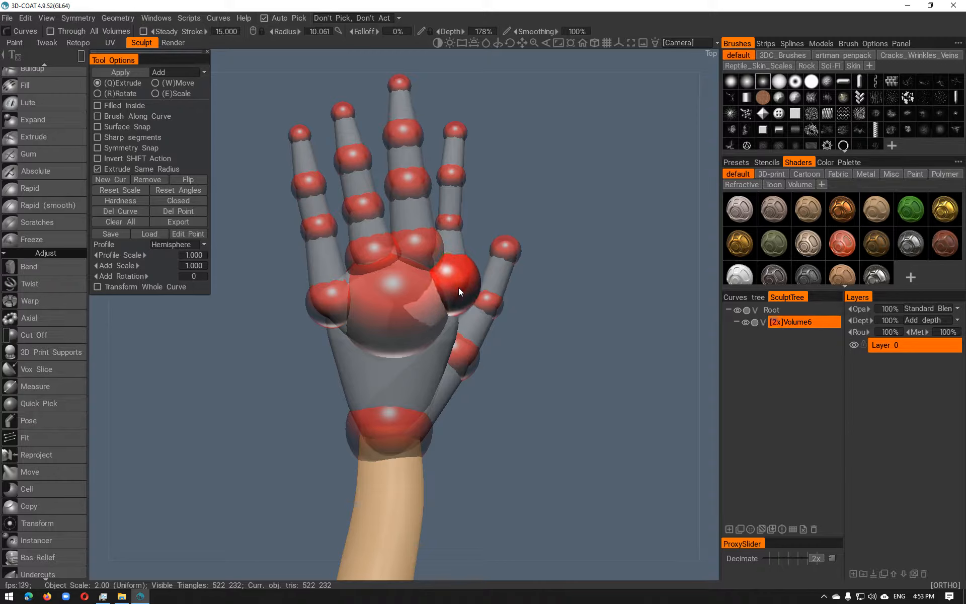
{"action": "right_click_drag", "start_coordinate": [453, 224], "coordinate": [469, 221]}
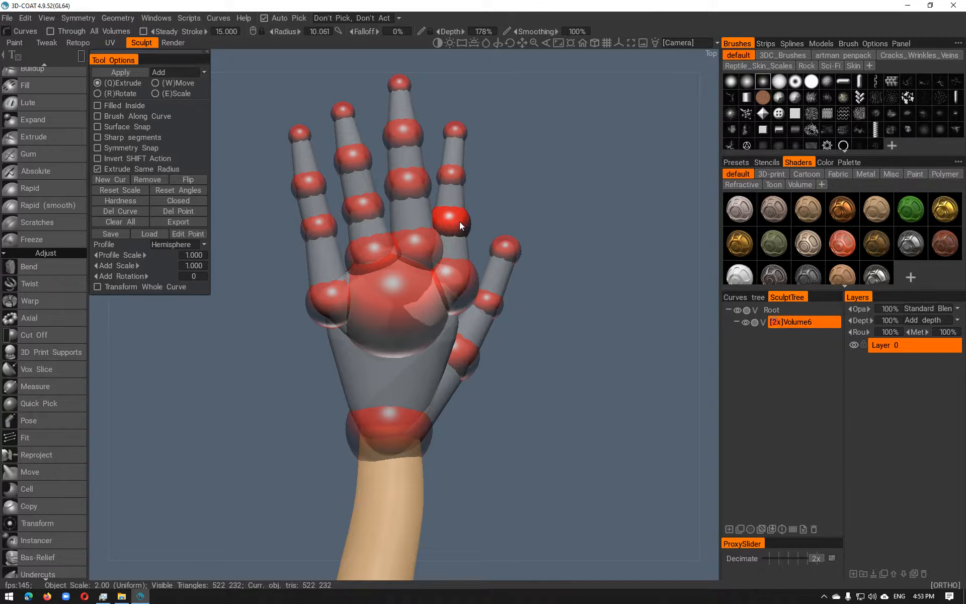
{"action": "left_click_drag", "start_coordinate": [459, 221], "coordinate": [466, 222]}
{"action": "mouse_move", "coordinate": [448, 176]}
{"action": "left_mouse_down"}
{"action": "mouse_move", "coordinate": [459, 170]}
{"action": "mouse_move", "coordinate": [452, 174]}
{"action": "left_mouse_up"}
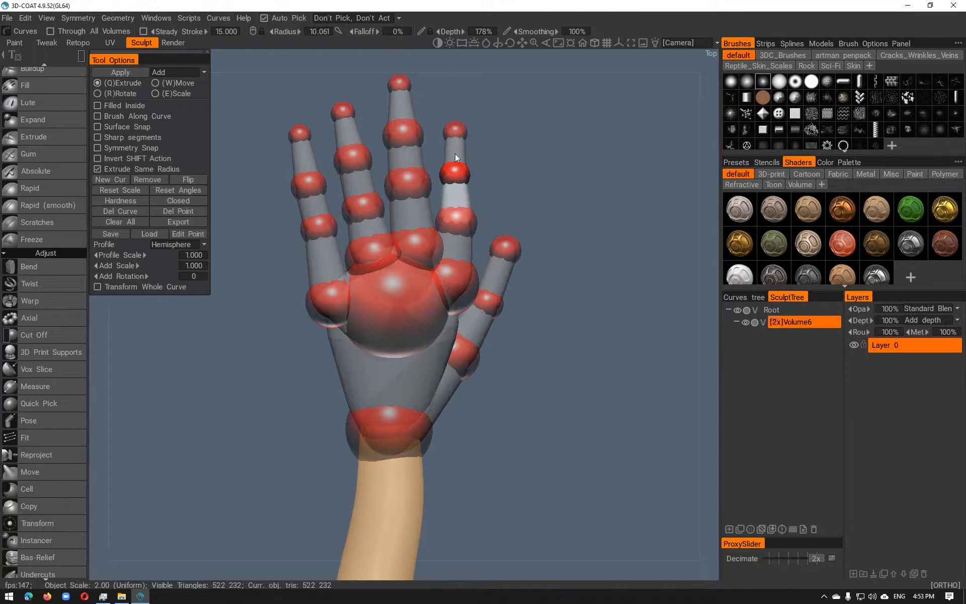
{"action": "left_click_drag", "start_coordinate": [450, 118], "coordinate": [445, 98]}
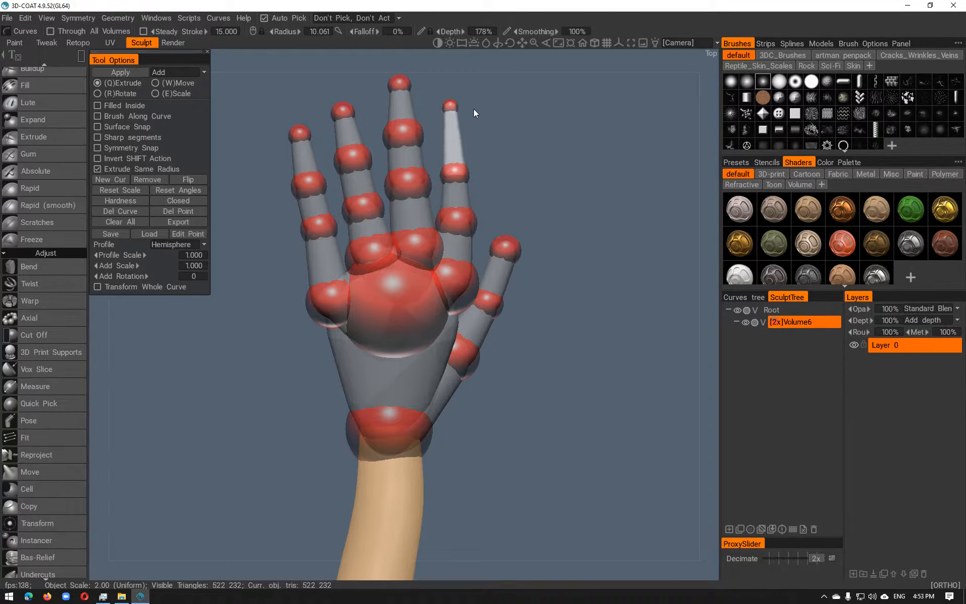
{"action": "right_click_drag", "start_coordinate": [432, 113], "coordinate": [488, 102]}
{"action": "mouse_move", "coordinate": [457, 174]}
{"action": "right_mouse_down"}
{"action": "mouse_move", "coordinate": [478, 168]}
{"action": "mouse_move", "coordinate": [460, 171]}
{"action": "right_mouse_up"}
{"action": "left_click_drag", "start_coordinate": [454, 174], "coordinate": [454, 165]}
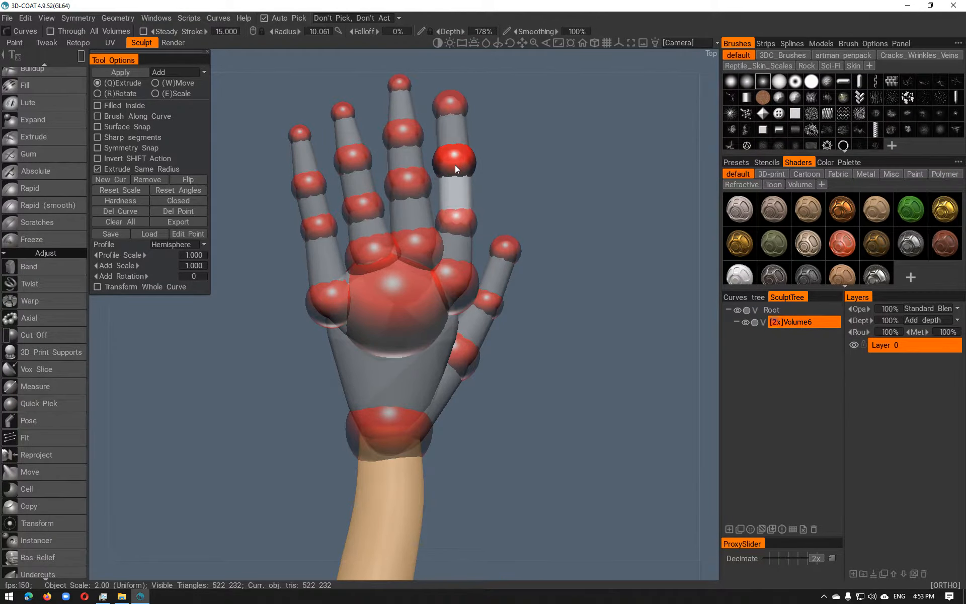
Save the adjusted hand curves to the Desktop as HAND_Curve_01.curves
{"action": "mouse_move", "coordinate": [499, 195]}
{"action": "left_mouse_down", "text": "alt"}
{"action": "mouse_move", "coordinate": [433, 182]}
{"action": "mouse_move", "coordinate": [475, 242]}
{"action": "mouse_move", "coordinate": [432, 191]}
{"action": "mouse_move", "coordinate": [459, 313]}
{"action": "mouse_move", "coordinate": [491, 264]}
{"action": "mouse_move", "coordinate": [440, 258]}
{"action": "mouse_move", "coordinate": [341, 216]}
{"action": "mouse_move", "coordinate": [436, 253]}
{"action": "mouse_move", "coordinate": [424, 307]}
{"action": "mouse_move", "coordinate": [283, 278]}
{"action": "left_mouse_up", "text": "alt"}
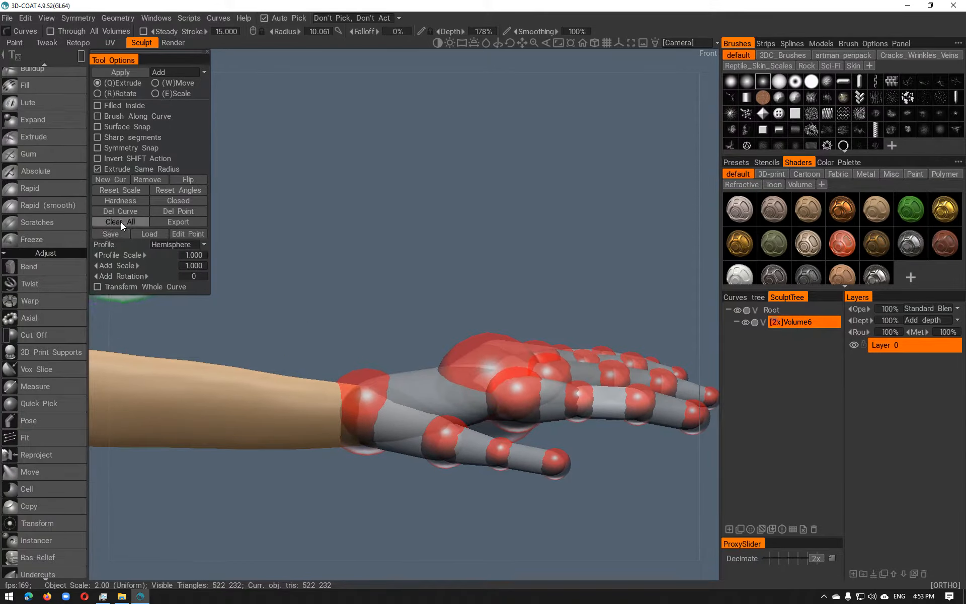
{"action": "left_click", "coordinate": [110, 234]}
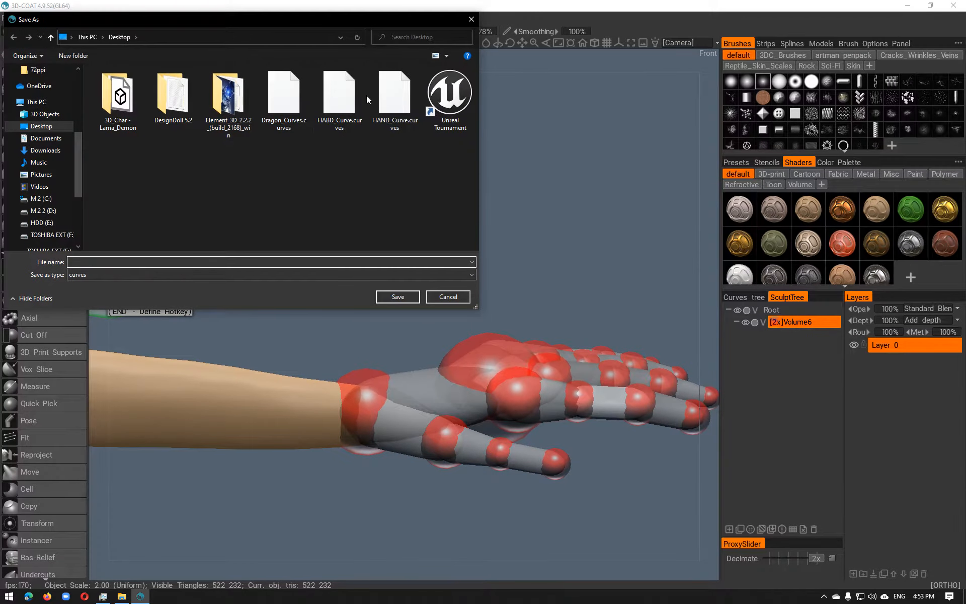
{"action": "left_click", "coordinate": [393, 101]}
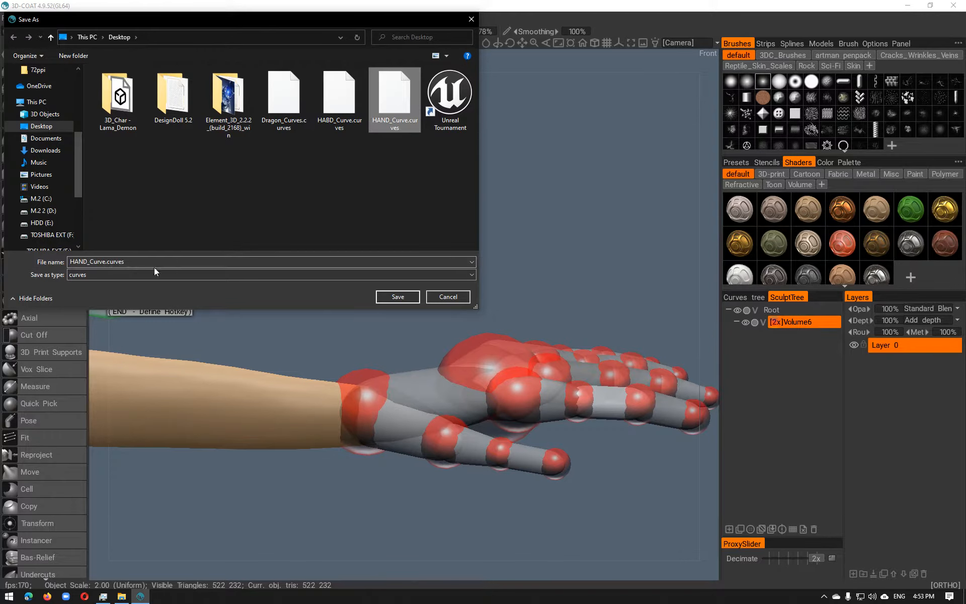
{"action": "left_click", "coordinate": [116, 261]}
{"action": "left_click", "coordinate": [106, 262]}
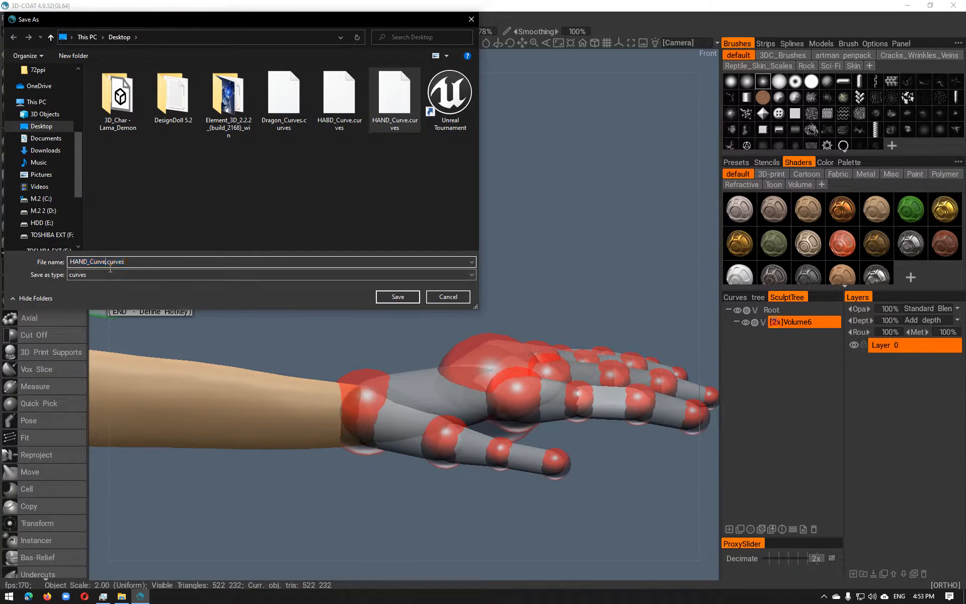
{"action": "type", "text": "_01"}
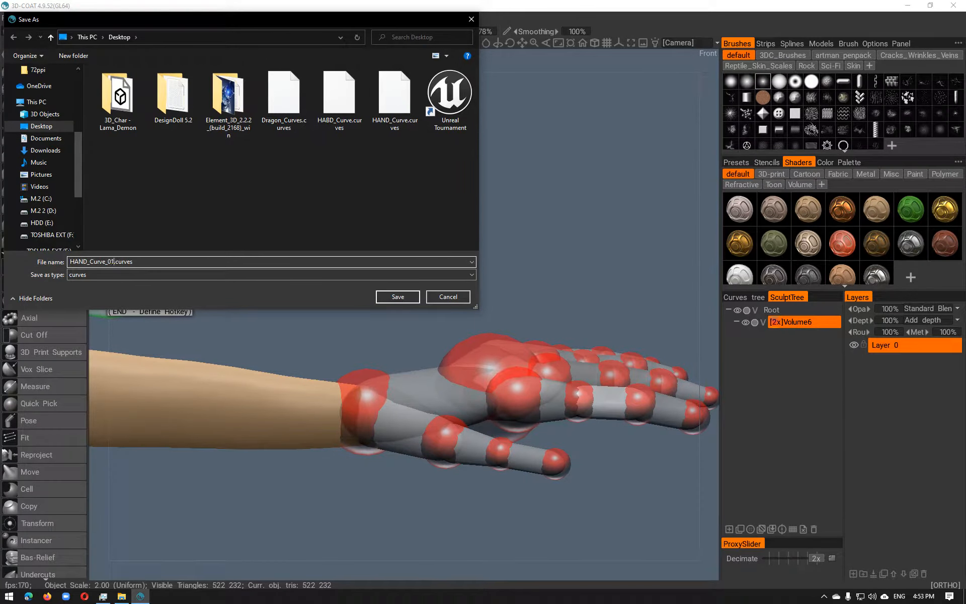
{"action": "key", "text": "Return"}
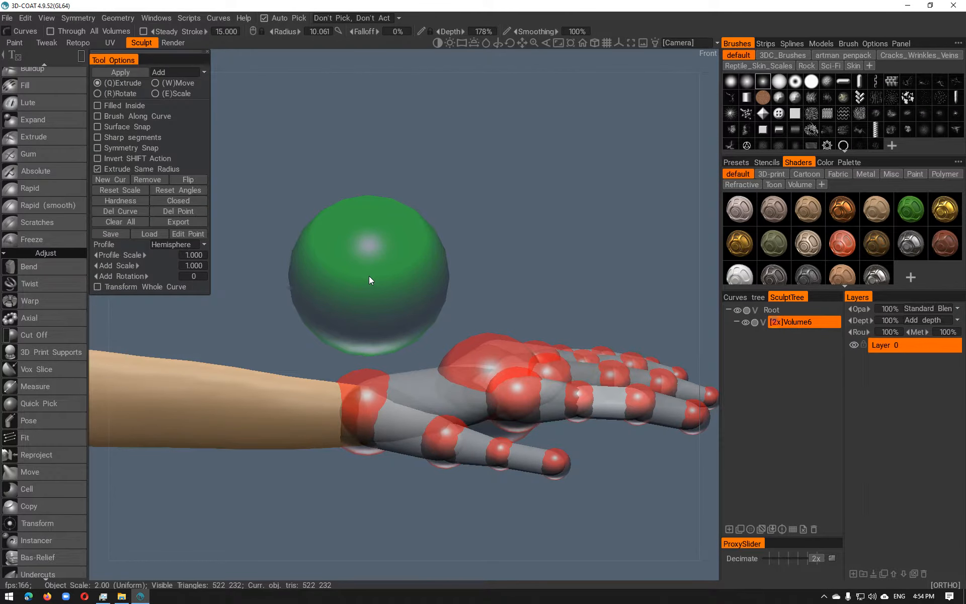
Apply the hand curves in Add mode to merge the new hand with the forearm volume
{"action": "mouse_move", "coordinate": [448, 319]}
{"action": "left_mouse_down", "text": "alt"}
{"action": "mouse_move", "coordinate": [580, 256]}
{"action": "mouse_move", "coordinate": [476, 279]}
{"action": "mouse_move", "coordinate": [518, 231]}
{"action": "mouse_move", "coordinate": [553, 222]}
{"action": "mouse_move", "coordinate": [483, 308]}
{"action": "mouse_move", "coordinate": [522, 255]}
{"action": "left_mouse_up", "text": "alt"}
{"action": "left_click", "coordinate": [112, 72]}
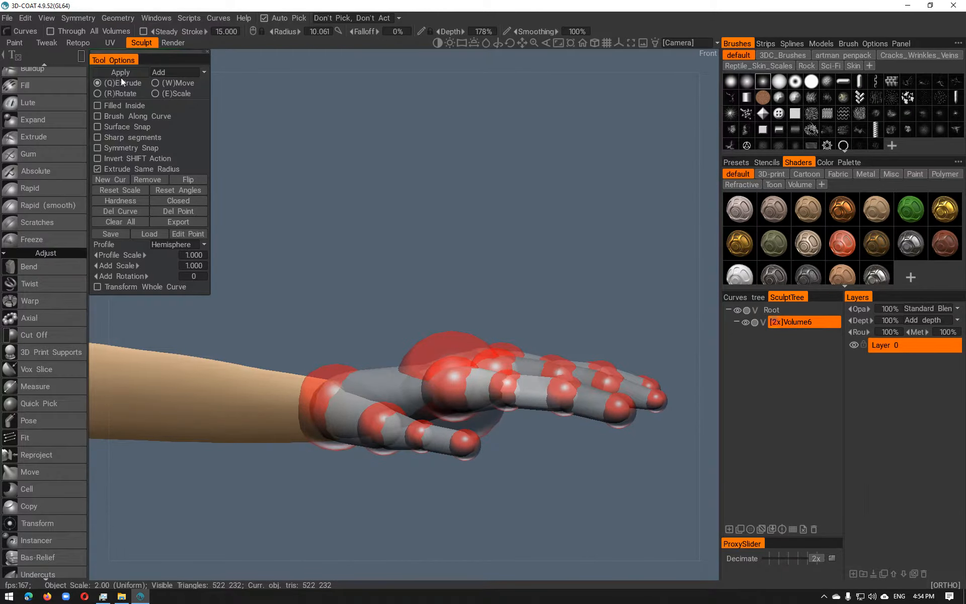
{"action": "left_click_drag", "start_coordinate": [375, 236], "coordinate": [212, 312]}
Soften the creases on the back of the hand and its outer edge with the voxel Fill tool, reducing the brush radius to 11.687
{"action": "scroll", "coordinate": [62, 216], "scroll_direction": "up", "scroll_amount": 10}
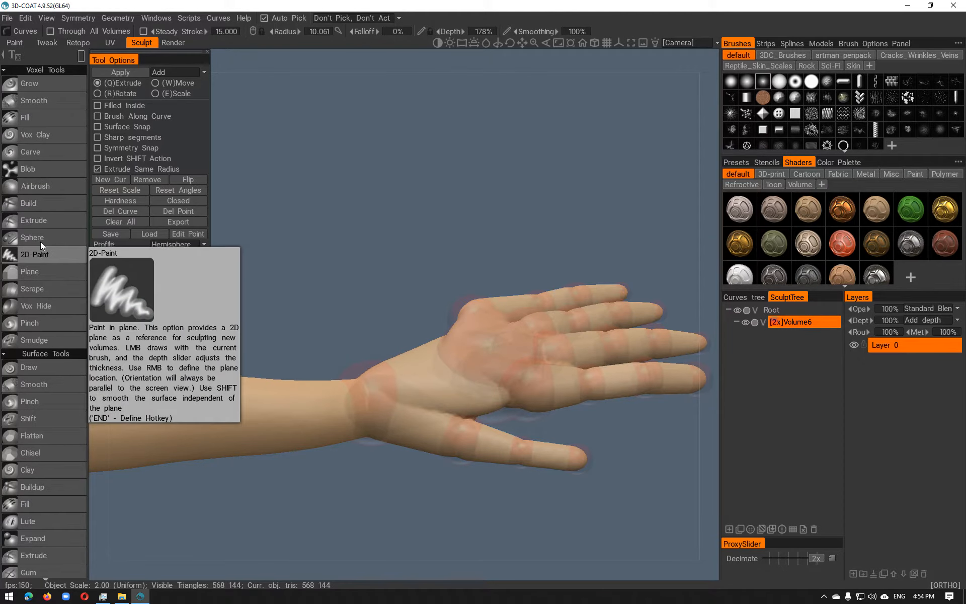
{"action": "left_click", "coordinate": [32, 113]}
{"action": "mouse_move", "coordinate": [458, 379]}
{"action": "left_mouse_down"}
{"action": "mouse_move", "coordinate": [506, 424]}
{"action": "mouse_move", "coordinate": [433, 234]}
{"action": "mouse_move", "coordinate": [414, 239]}
{"action": "left_mouse_up"}
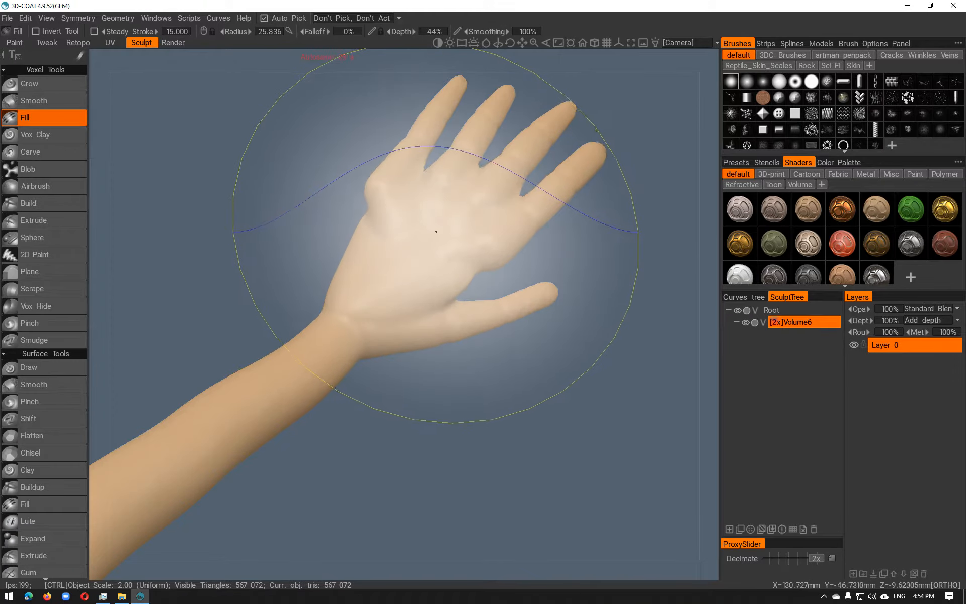
{"action": "right_click_drag", "start_coordinate": [397, 240], "coordinate": [303, 253]}
{"action": "mouse_move", "coordinate": [362, 235]}
{"action": "left_mouse_down"}
{"action": "mouse_move", "coordinate": [376, 222]}
{"action": "mouse_move", "coordinate": [413, 248]}
{"action": "mouse_move", "coordinate": [373, 223]}
{"action": "mouse_move", "coordinate": [334, 228]}
{"action": "mouse_move", "coordinate": [342, 243]}
{"action": "left_mouse_up"}
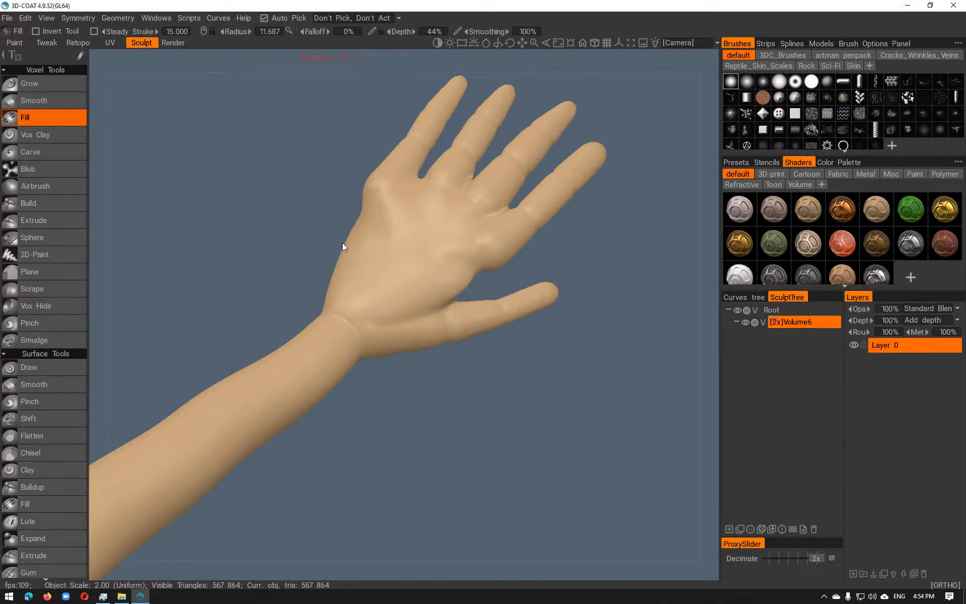
Pull the wrist and the little-finger side of the palm outward with the Move tool to even out the contour
{"action": "key", "text": "space"}
{"action": "left_click", "coordinate": [141, 86]}
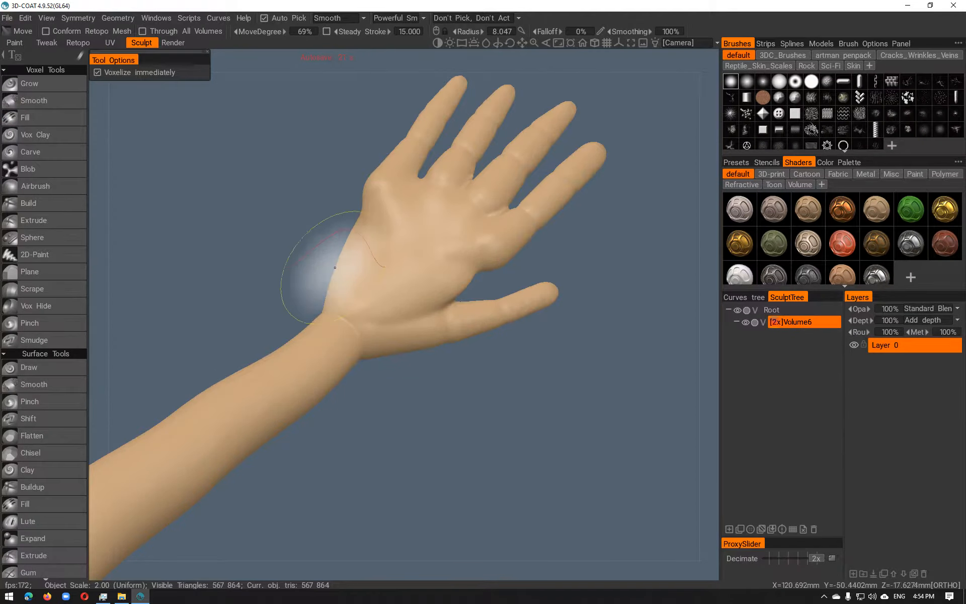
{"action": "left_click_drag", "start_coordinate": [329, 308], "coordinate": [298, 304]}
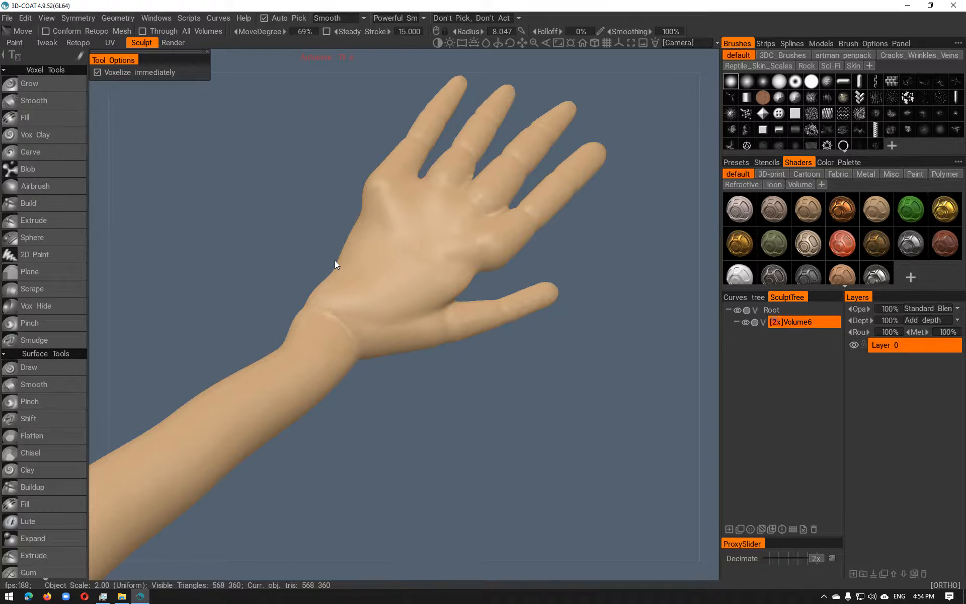
{"action": "mouse_move", "coordinate": [342, 264]}
{"action": "left_mouse_down"}
{"action": "mouse_move", "coordinate": [327, 258]}
{"action": "mouse_move", "coordinate": [358, 205]}
{"action": "left_mouse_up"}
{"action": "mouse_move", "coordinate": [451, 266]}
{"action": "left_mouse_down", "text": "alt"}
{"action": "mouse_move", "coordinate": [375, 249]}
{"action": "mouse_move", "coordinate": [361, 204]}
{"action": "mouse_move", "coordinate": [293, 181]}
{"action": "mouse_move", "coordinate": [348, 196]}
{"action": "mouse_move", "coordinate": [366, 225]}
{"action": "mouse_move", "coordinate": [342, 221]}
{"action": "left_mouse_up", "text": "alt"}
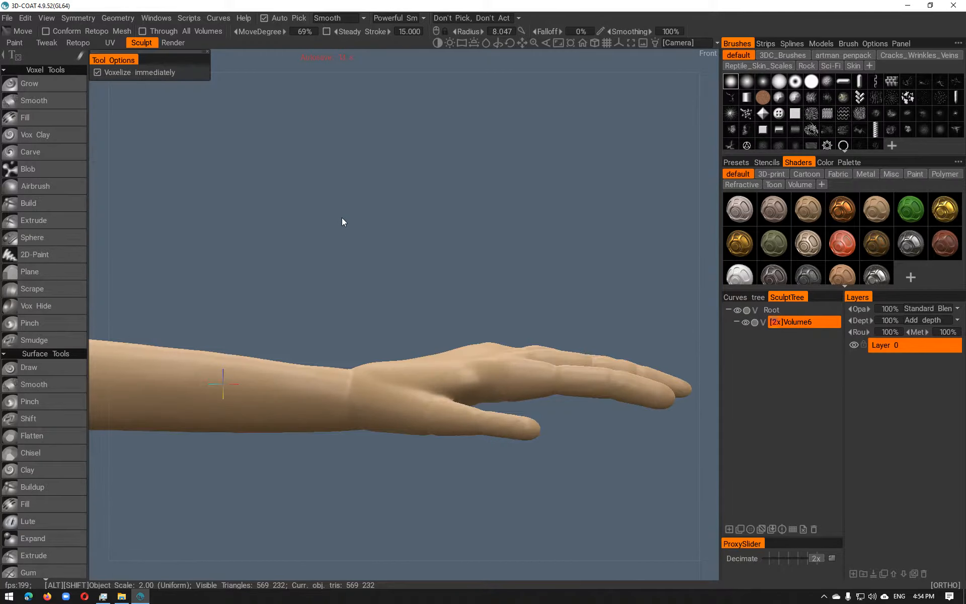
Cut the hand away from the arm at the wrist with the Cut Off tool
{"action": "scroll", "coordinate": [47, 400], "scroll_direction": "down", "scroll_amount": 8}
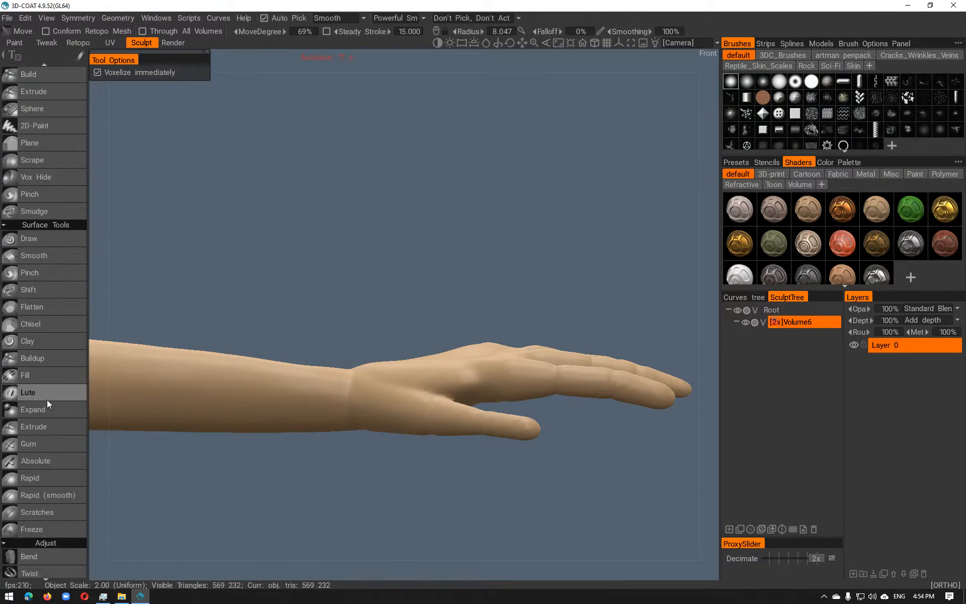
{"action": "left_click", "coordinate": [41, 366]}
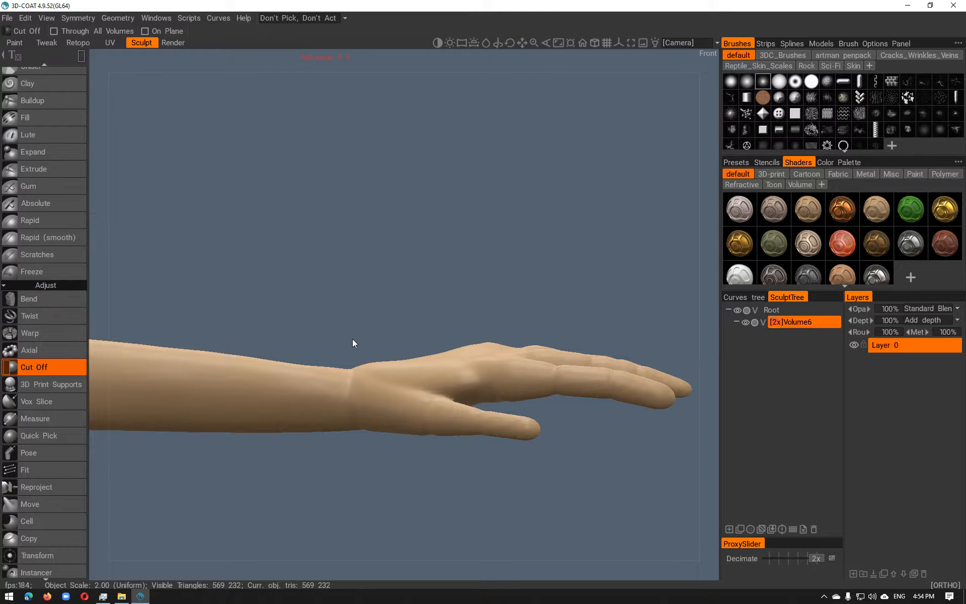
{"action": "left_click_drag", "start_coordinate": [351, 325], "coordinate": [700, 491]}
Import the ready-made hand model from the Body_parts model collection
{"action": "left_click", "coordinate": [824, 45]}
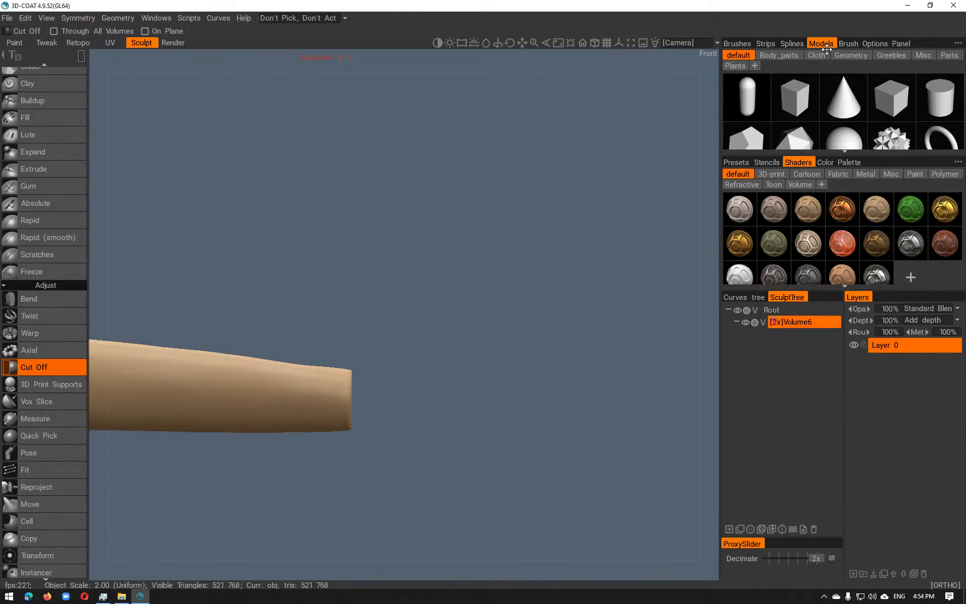
{"action": "left_click", "coordinate": [786, 54]}
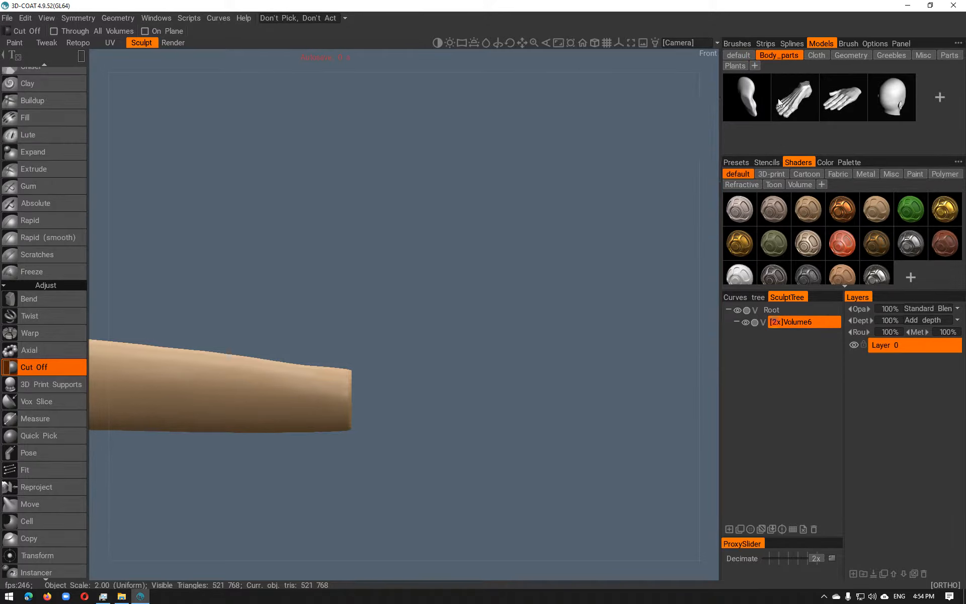
{"action": "mouse_move", "coordinate": [791, 104]}
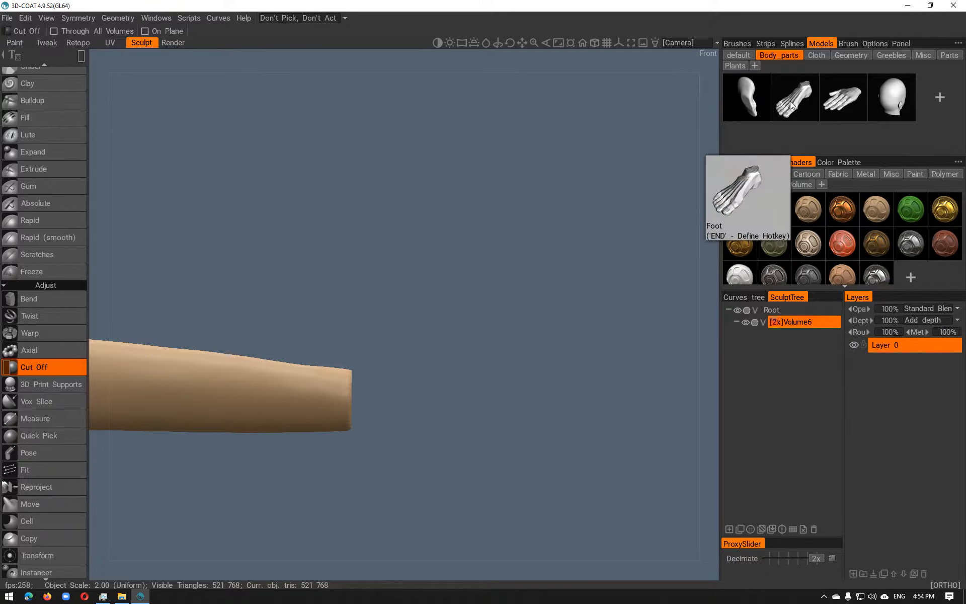
{"action": "left_click", "coordinate": [832, 103]}
Rotate the imported hand so its fingers point away from the body, and move it out beyond the end of the arm
{"action": "right_click_drag", "start_coordinate": [618, 205], "coordinate": [348, 227], "text": "alt"}
{"action": "middle_click_drag", "start_coordinate": [348, 226], "coordinate": [554, 275], "text": "alt"}
{"action": "right_click_drag", "start_coordinate": [555, 275], "coordinate": [423, 253], "text": "alt"}
{"action": "left_click_drag", "start_coordinate": [423, 252], "coordinate": [347, 317], "text": "alt"}
{"action": "middle_click_drag", "start_coordinate": [317, 282], "coordinate": [481, 255], "text": "alt"}
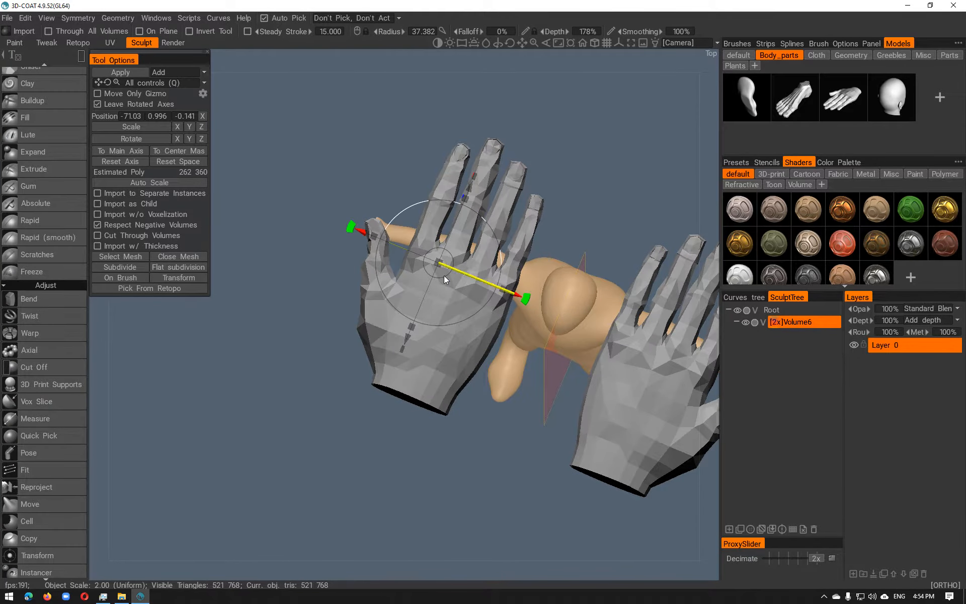
{"action": "left_click_drag", "start_coordinate": [350, 226], "coordinate": [419, 319]}
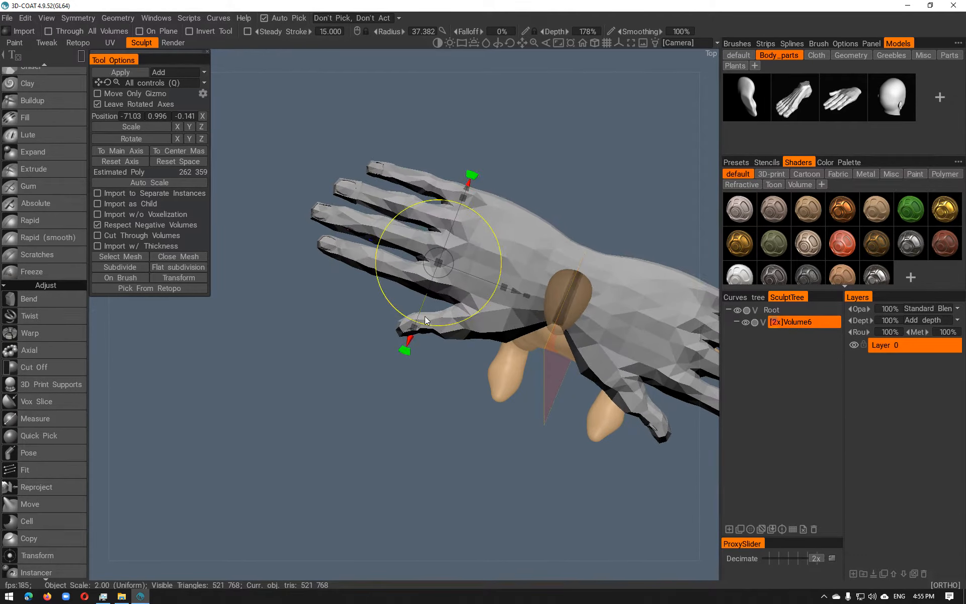
{"action": "left_click_drag", "start_coordinate": [516, 290], "coordinate": [362, 234]}
Scale the imported hand down uniformly and lower it to arm height, at a Y position of about -54.85
{"action": "left_click_drag", "start_coordinate": [424, 280], "coordinate": [373, 225], "text": "alt"}
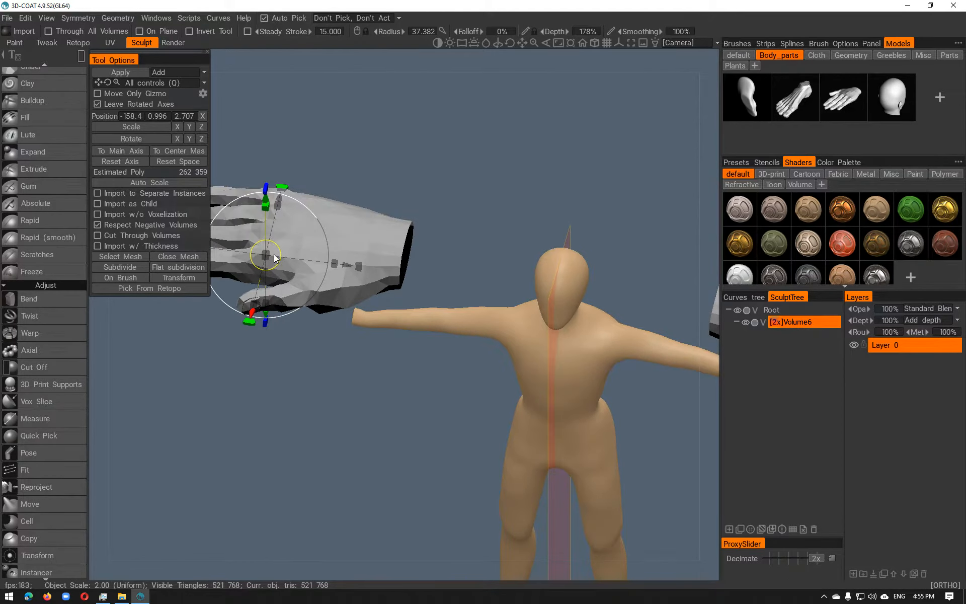
{"action": "left_click_drag", "start_coordinate": [266, 255], "coordinate": [213, 255]}
{"action": "middle_click_drag", "start_coordinate": [366, 315], "coordinate": [424, 316], "text": "alt"}
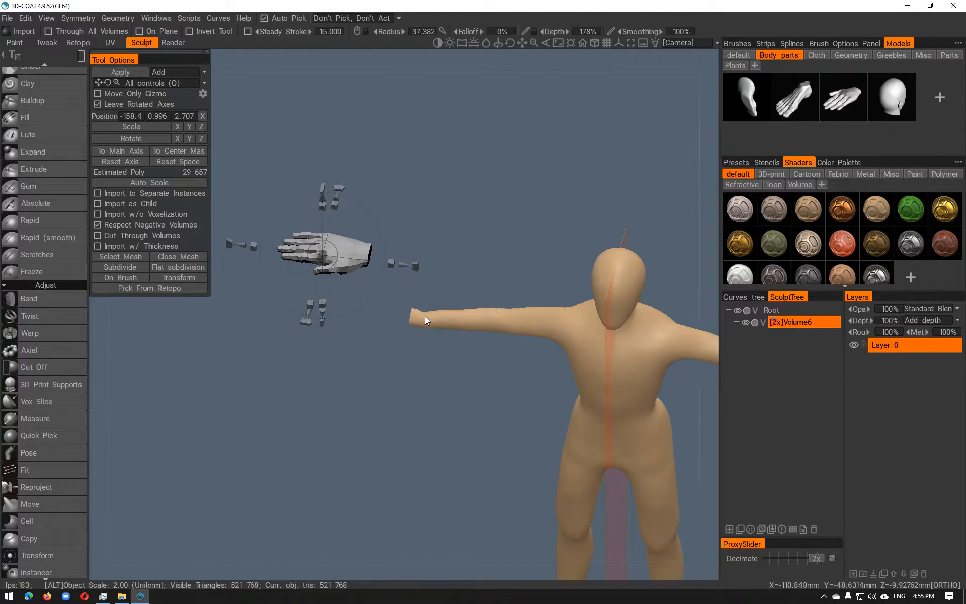
{"action": "left_click_drag", "start_coordinate": [425, 315], "coordinate": [423, 237], "text": "alt"}
{"action": "left_click_drag", "start_coordinate": [340, 179], "coordinate": [343, 243]}
{"action": "key", "text": "ctrl+z"}
{"action": "left_click_drag", "start_coordinate": [343, 184], "coordinate": [347, 289]}
Move the hand in to meet the end of the forearm, at X about -136.1 and Z about -9.50
{"action": "left_click_drag", "start_coordinate": [400, 345], "coordinate": [411, 460], "text": "alt"}
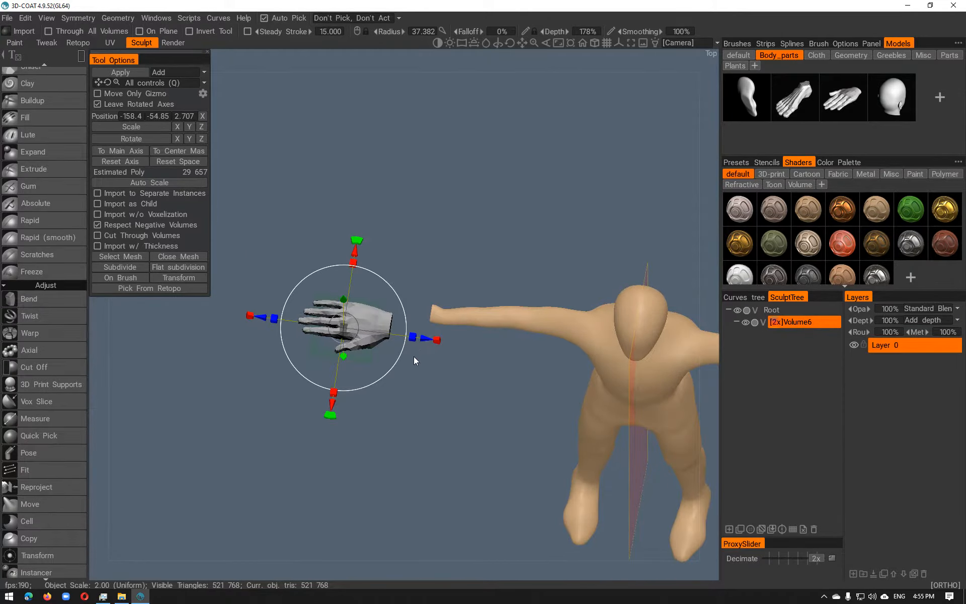
{"action": "left_click_drag", "start_coordinate": [419, 334], "coordinate": [453, 316]}
{"action": "key", "text": "ctrl+z"}
{"action": "right_click_drag", "start_coordinate": [453, 315], "coordinate": [536, 342], "text": "alt"}
{"action": "middle_click_drag", "start_coordinate": [536, 342], "coordinate": [452, 427], "text": "alt"}
{"action": "right_click_drag", "start_coordinate": [453, 427], "coordinate": [488, 398], "text": "alt"}
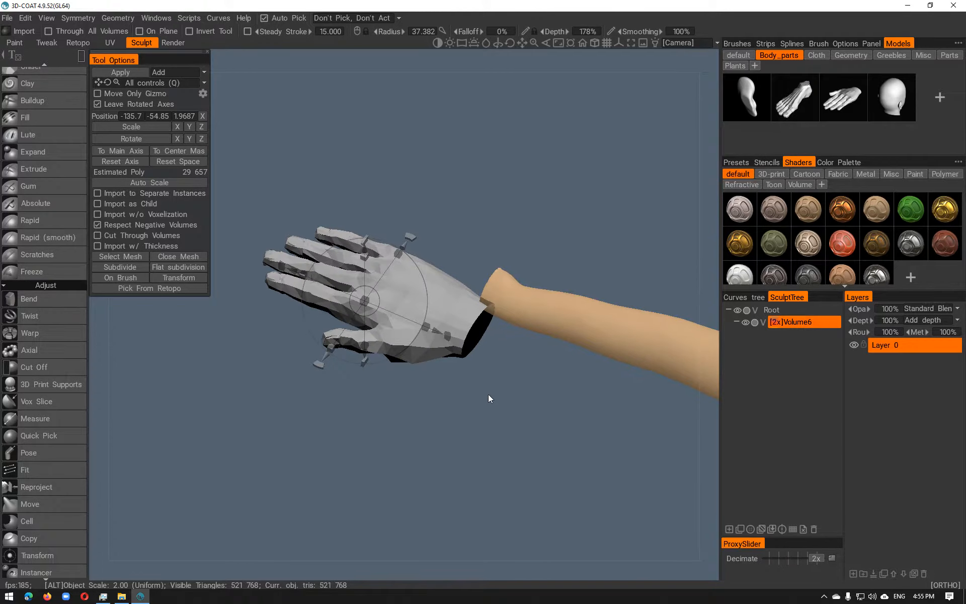
{"action": "left_click_drag", "start_coordinate": [323, 354], "coordinate": [353, 321]}
{"action": "key", "text": "ctrl+z"}
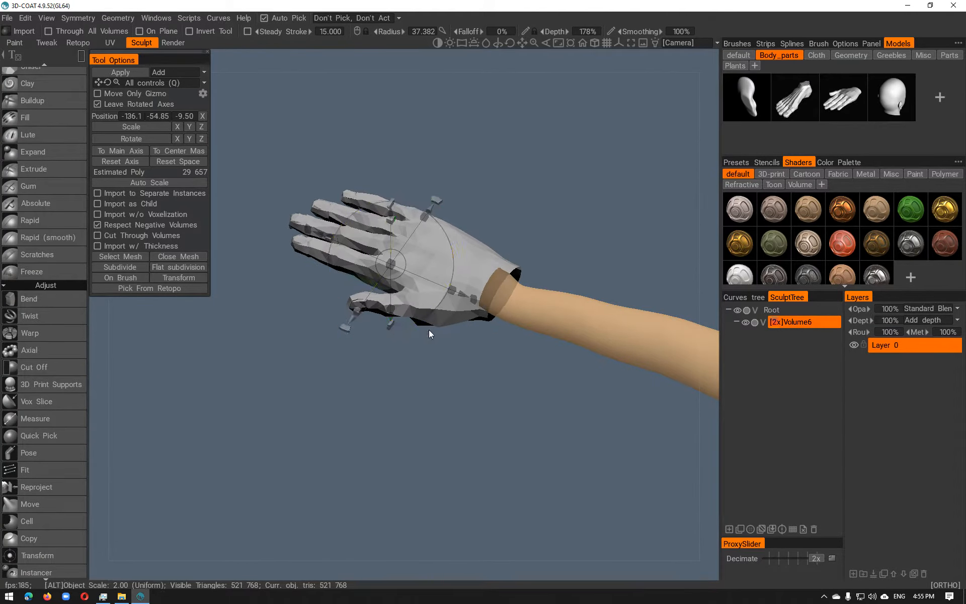
Raise the hand to Y about -52.47, shrink it slightly and slide it onto the wrist at X about -131.8
{"action": "left_click_drag", "start_coordinate": [428, 330], "coordinate": [490, 252], "text": "alt"}
{"action": "middle_click_drag", "start_coordinate": [490, 252], "coordinate": [469, 146], "text": "alt"}
{"action": "left_click_drag", "start_coordinate": [313, 312], "coordinate": [313, 303]}
{"action": "left_click_drag", "start_coordinate": [403, 363], "coordinate": [402, 461], "text": "alt"}
{"action": "right_click_drag", "start_coordinate": [402, 458], "coordinate": [387, 318], "text": "alt"}
{"action": "left_click_drag", "start_coordinate": [376, 316], "coordinate": [365, 313]}
{"action": "left_click_drag", "start_coordinate": [432, 364], "coordinate": [438, 370]}
Shift the hand sideways to Z about -7.44 so it lines up with the forearm
{"action": "right_click_drag", "start_coordinate": [446, 362], "coordinate": [483, 306], "text": "alt"}
{"action": "right_click_drag", "start_coordinate": [412, 289], "coordinate": [446, 292], "text": "alt"}
{"action": "left_click_drag", "start_coordinate": [515, 291], "coordinate": [536, 301], "text": "alt"}
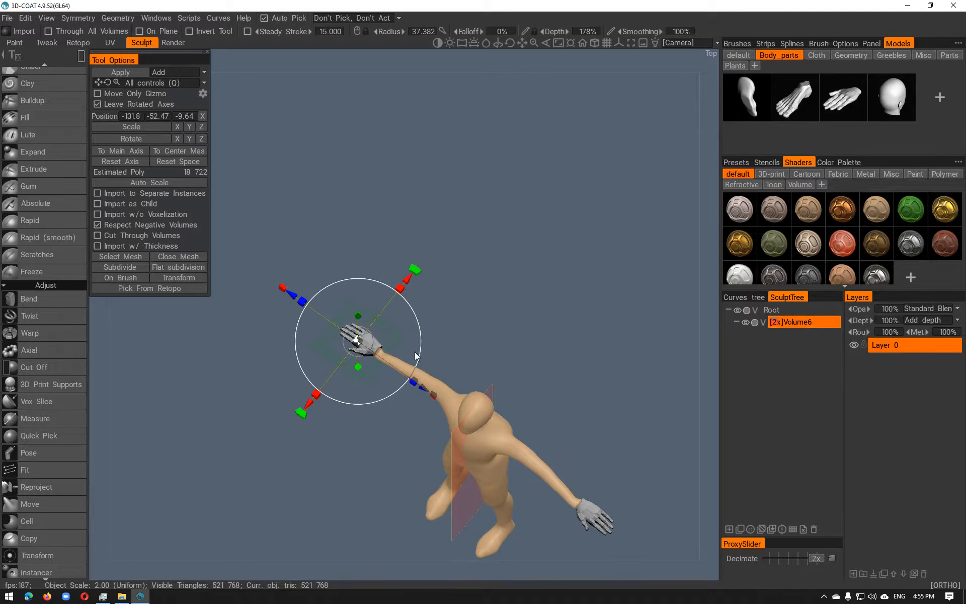
{"action": "left_click_drag", "start_coordinate": [309, 408], "coordinate": [307, 410]}
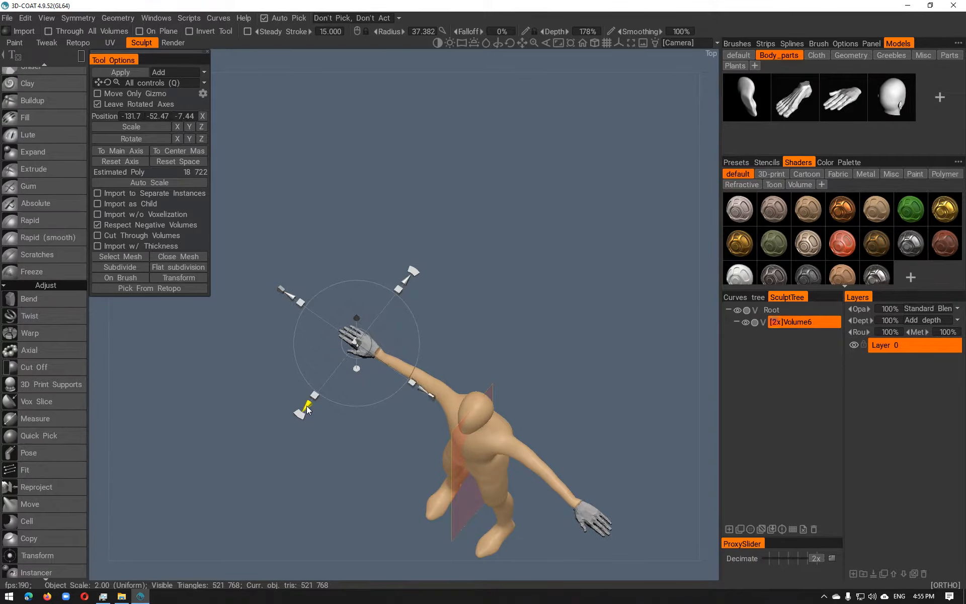
Raise the hand to Y about -52.04 and scale it up vertically to thicken it against the wrist
{"action": "left_click_drag", "start_coordinate": [425, 437], "coordinate": [483, 445], "text": "alt"}
{"action": "right_click_drag", "start_coordinate": [485, 447], "coordinate": [530, 455], "text": "alt"}
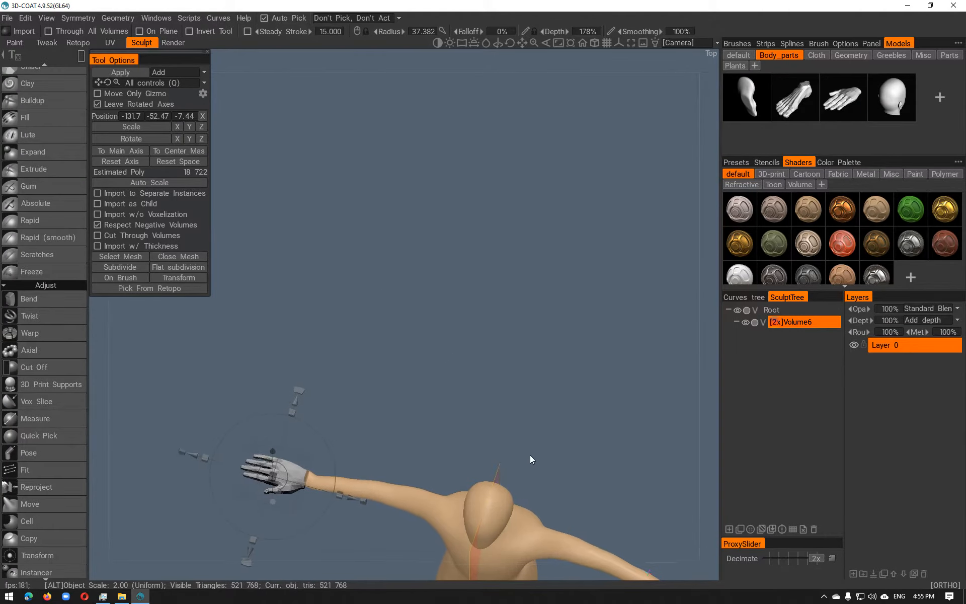
{"action": "middle_click_drag", "start_coordinate": [530, 455], "coordinate": [554, 298], "text": "alt"}
{"action": "right_click_drag", "start_coordinate": [554, 299], "coordinate": [579, 325], "text": "alt"}
{"action": "left_click_drag", "start_coordinate": [363, 248], "coordinate": [404, 190], "text": "alt"}
{"action": "middle_click_drag", "start_coordinate": [378, 214], "coordinate": [439, 70], "text": "alt"}
{"action": "middle_click_drag", "start_coordinate": [399, 198], "coordinate": [424, 159], "text": "alt"}
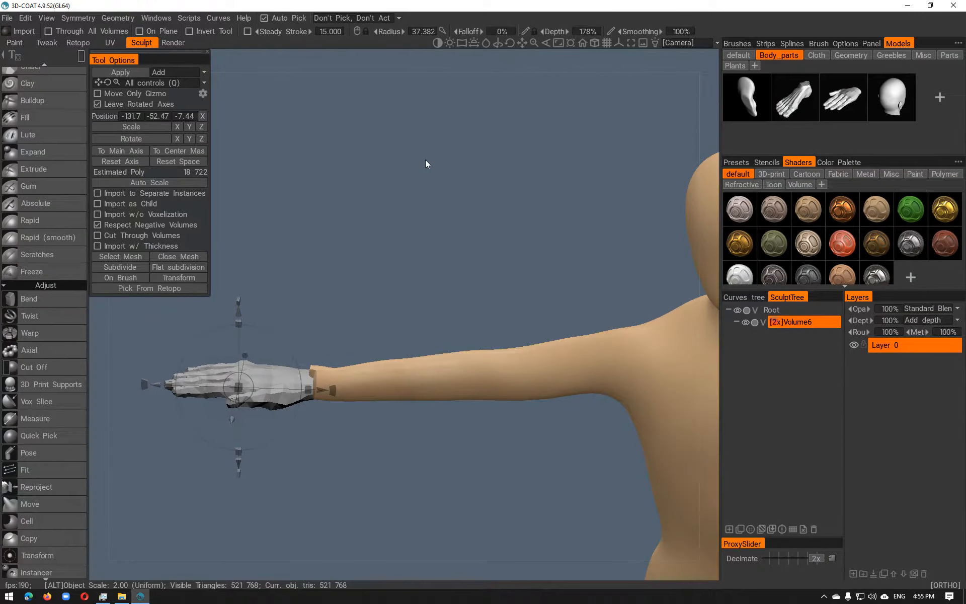
{"action": "left_click_drag", "start_coordinate": [238, 317], "coordinate": [239, 315]}
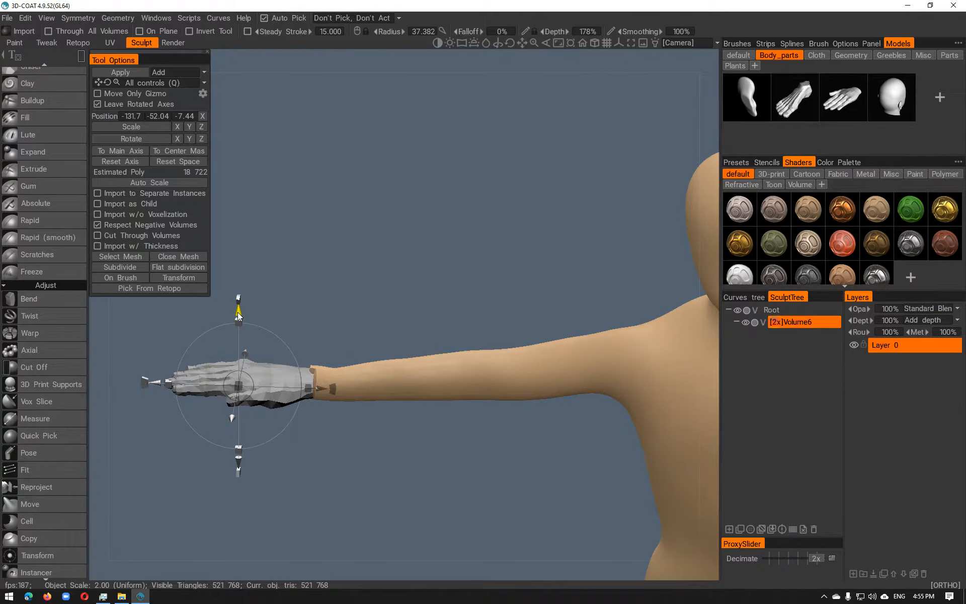
{"action": "left_click_drag", "start_coordinate": [239, 324], "coordinate": [379, 319]}
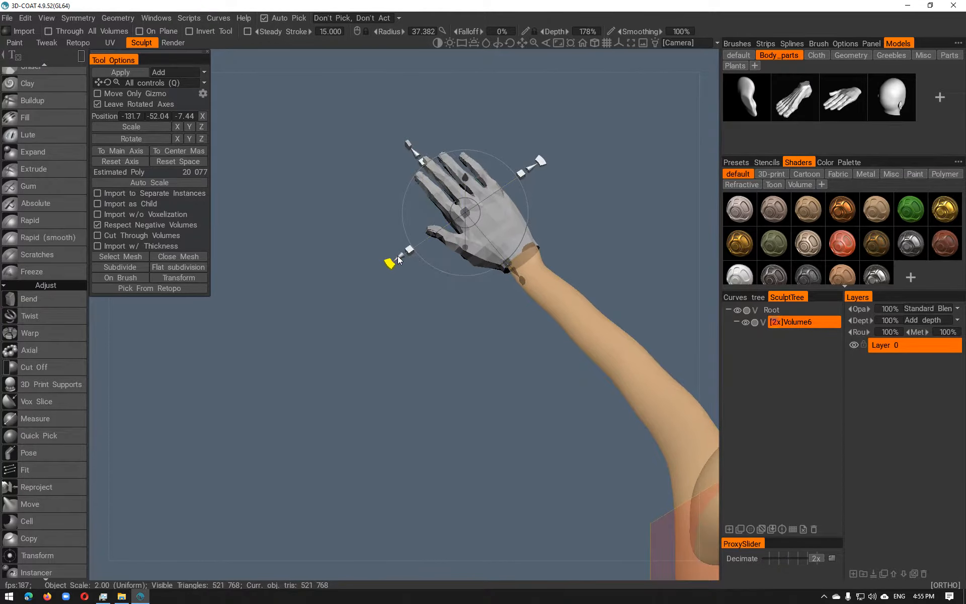
Narrow the hand slightly and fit it over the wrist at X about -131.0 and Z about -8.091
{"action": "middle_click_drag", "start_coordinate": [594, 320], "coordinate": [571, 309], "text": "alt"}
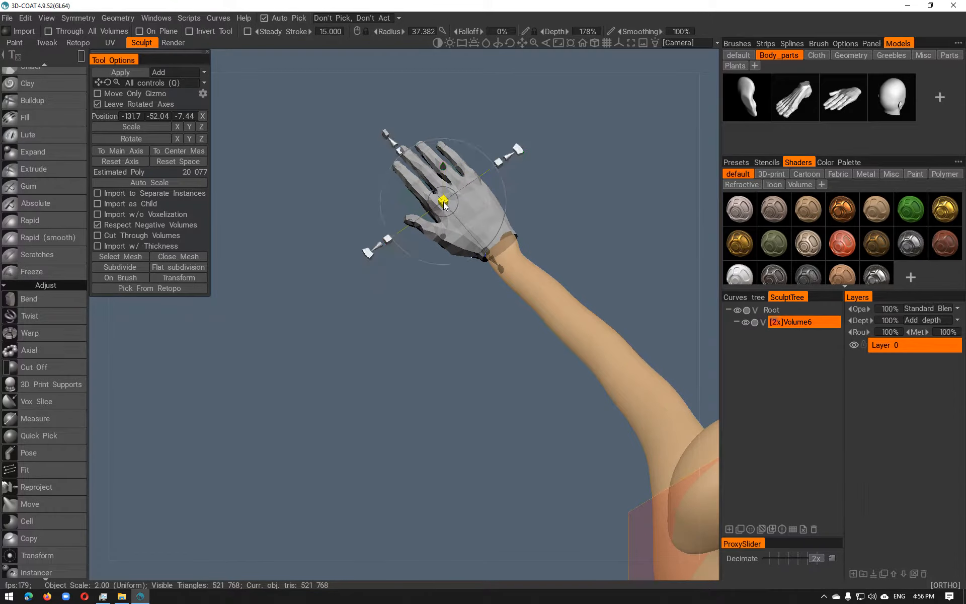
{"action": "left_click_drag", "start_coordinate": [444, 203], "coordinate": [442, 205]}
{"action": "left_click_drag", "start_coordinate": [378, 253], "coordinate": [378, 250]}
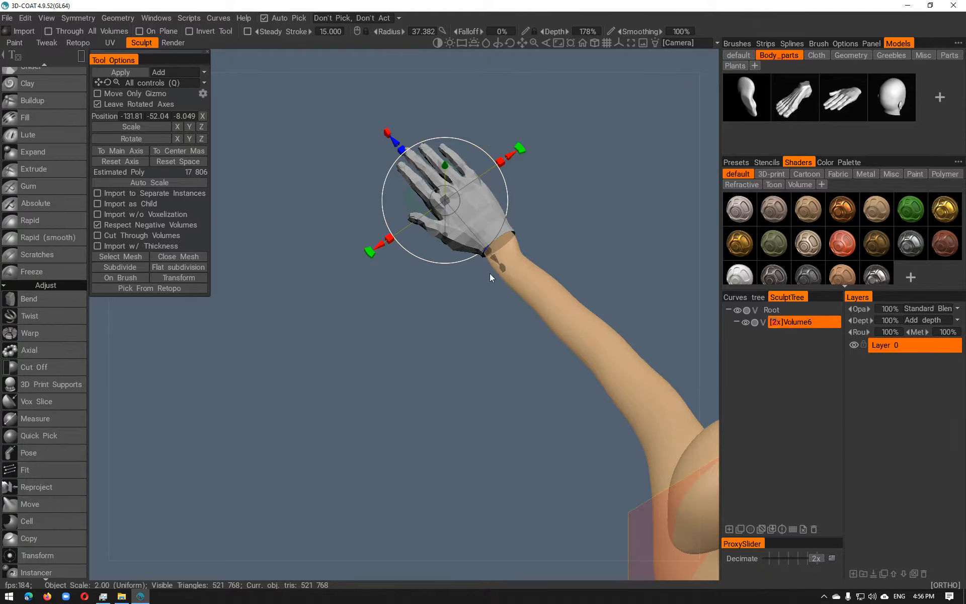
{"action": "mouse_move", "coordinate": [497, 260]}
{"action": "left_mouse_down"}
{"action": "mouse_move", "coordinate": [529, 248]}
{"action": "mouse_move", "coordinate": [518, 282]}
{"action": "mouse_move", "coordinate": [416, 277]}
{"action": "mouse_move", "coordinate": [513, 134]}
{"action": "mouse_move", "coordinate": [560, 317]}
{"action": "mouse_move", "coordinate": [469, 279]}
{"action": "mouse_move", "coordinate": [496, 316]}
{"action": "mouse_move", "coordinate": [485, 266]}
{"action": "left_mouse_up"}
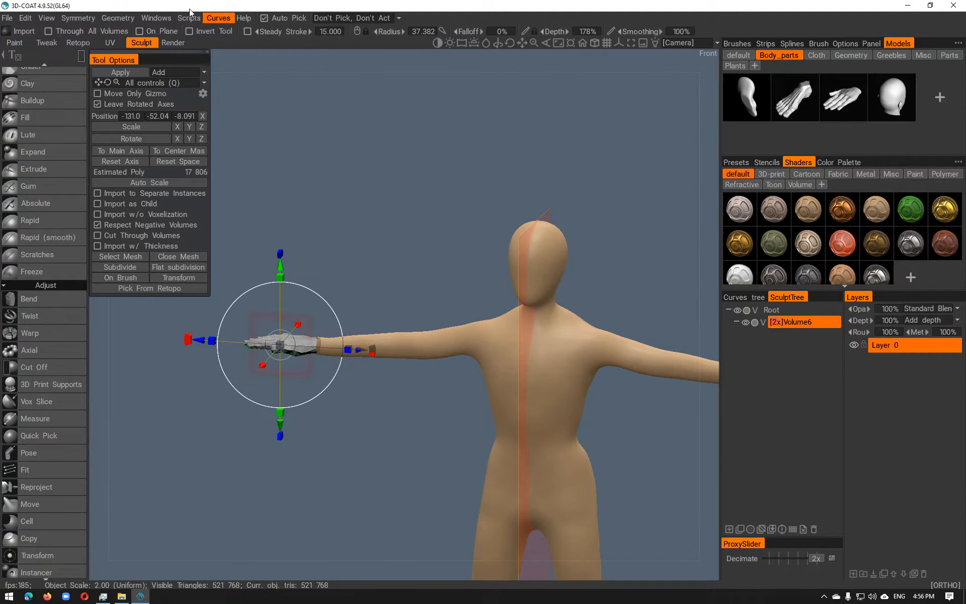
Apply the hand model in Add mode to merge it with the body, keeping its initial scale and position for export
{"action": "left_click", "coordinate": [129, 72]}
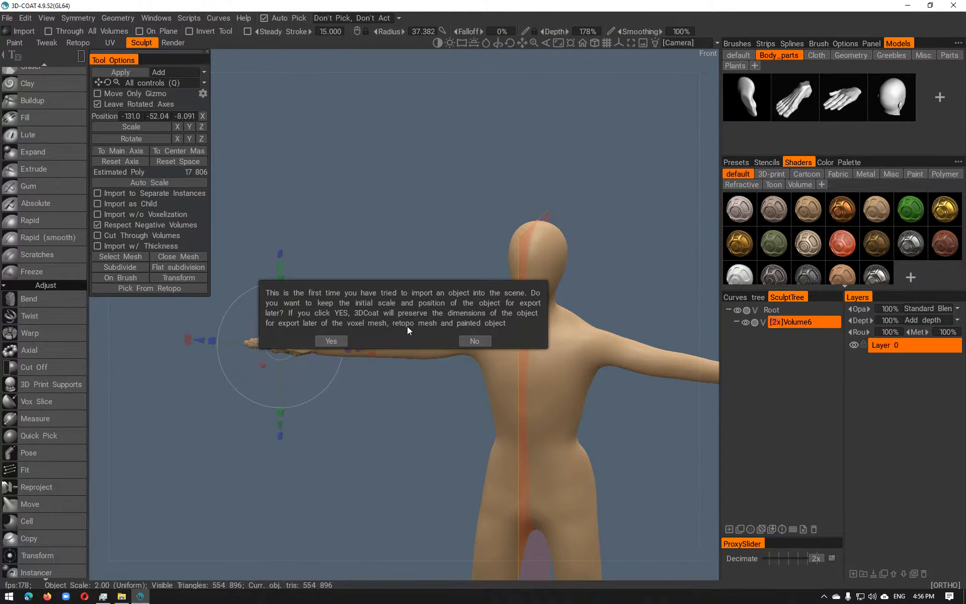
{"action": "left_click", "coordinate": [337, 342]}
{"action": "left_click_drag", "start_coordinate": [387, 258], "coordinate": [520, 313], "text": "alt"}
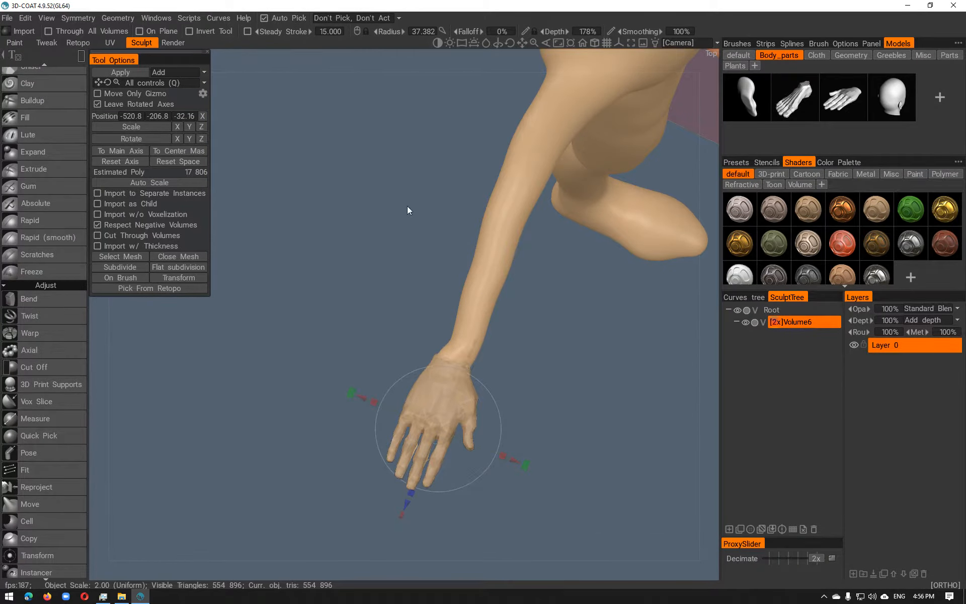
Soften the seam between wrist and forearm with the voxel Fill tool at a brush radius of 57.341
{"action": "scroll", "coordinate": [40, 216], "scroll_direction": "up", "scroll_amount": 10}
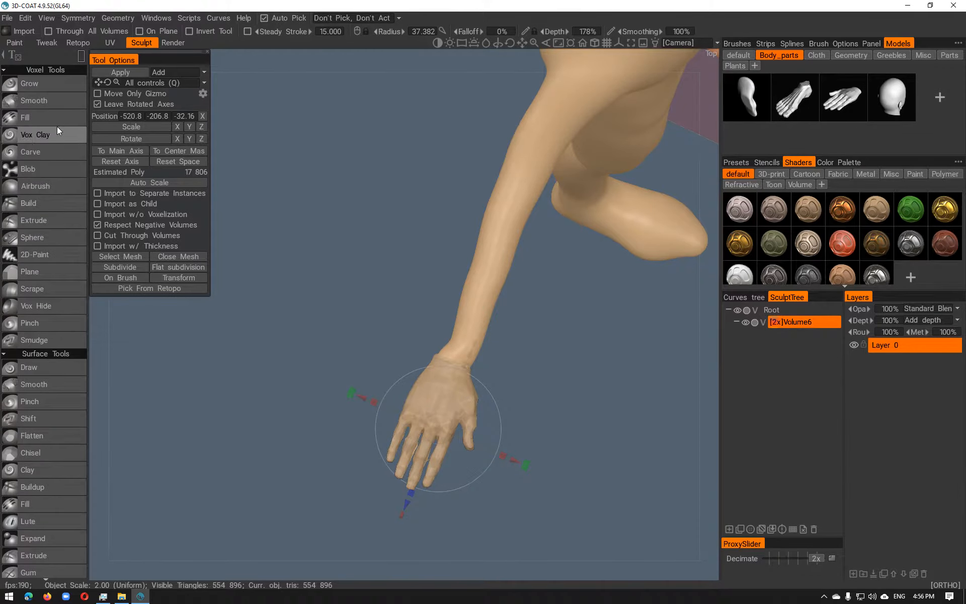
{"action": "left_click", "coordinate": [64, 119]}
{"action": "left_click", "coordinate": [611, 236]}
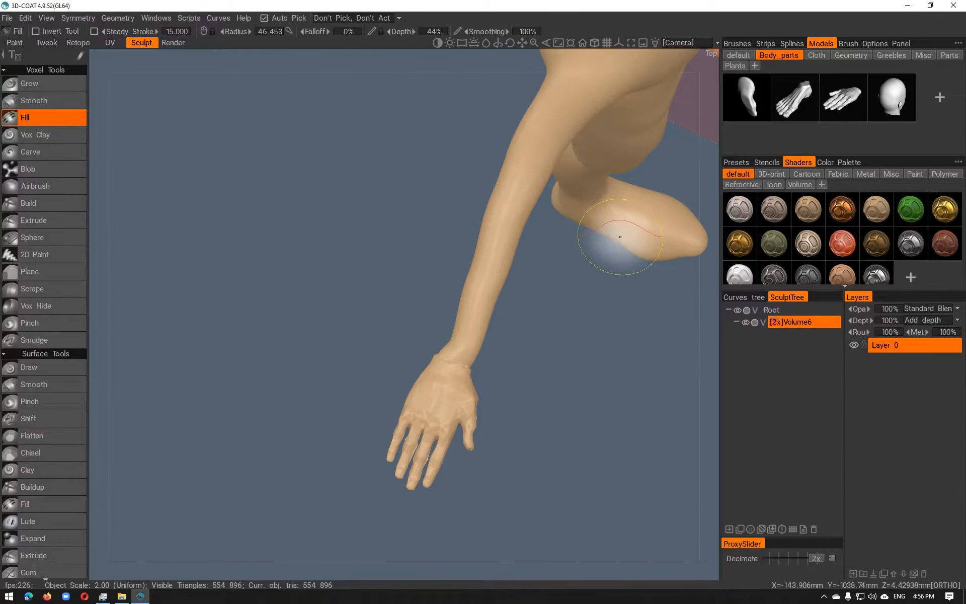
{"action": "right_click_drag", "start_coordinate": [448, 362], "coordinate": [461, 360]}
{"action": "mouse_move", "coordinate": [456, 359]}
{"action": "left_mouse_down"}
{"action": "mouse_move", "coordinate": [455, 339]}
{"action": "mouse_move", "coordinate": [463, 347]}
{"action": "left_mouse_up"}
Adjust the wrist contour with the Move tool at a brush radius of 52.128
{"action": "key", "text": "space"}
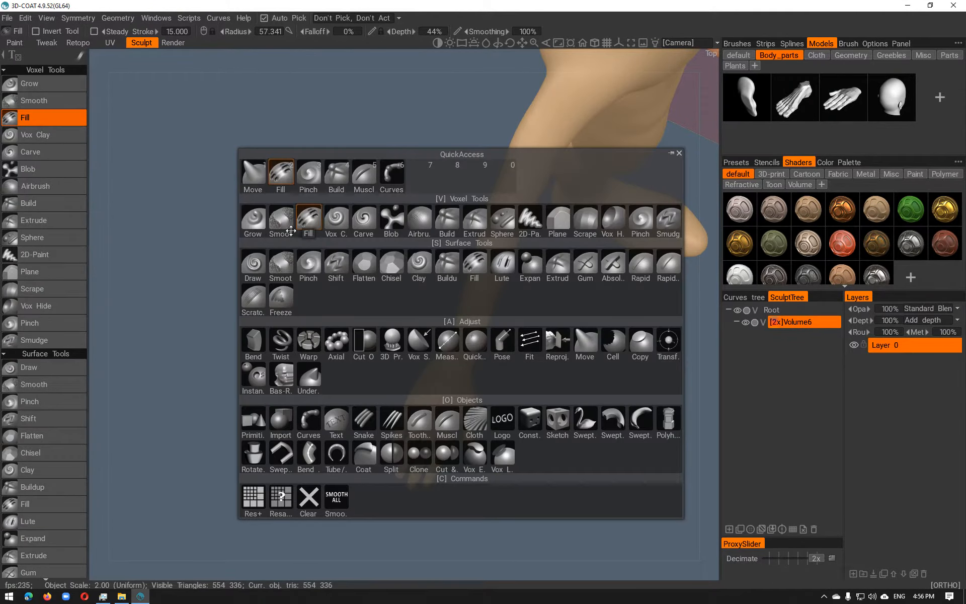
{"action": "left_click", "coordinate": [259, 180]}
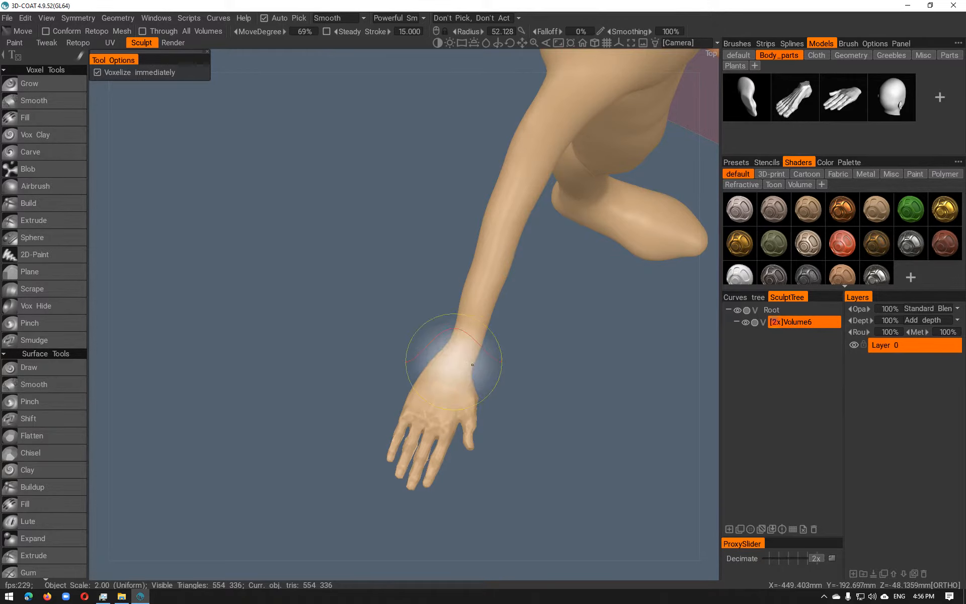
{"action": "mouse_move", "coordinate": [463, 353]}
{"action": "left_mouse_down"}
{"action": "mouse_move", "coordinate": [454, 344]}
{"action": "mouse_move", "coordinate": [467, 330]}
{"action": "mouse_move", "coordinate": [472, 346]}
{"action": "mouse_move", "coordinate": [503, 345]}
{"action": "left_mouse_up"}
Smooth the knuckles and back of the hand with a brush radius of 39.257, MoveDegree 34% and Smoothing 30%
{"action": "right_click_drag", "start_coordinate": [503, 345], "coordinate": [570, 345], "text": "alt"}
{"action": "mouse_move", "coordinate": [570, 345]}
{"action": "left_mouse_down", "text": "alt"}
{"action": "mouse_move", "coordinate": [575, 321]}
{"action": "mouse_move", "coordinate": [595, 332]}
{"action": "mouse_move", "coordinate": [618, 302]}
{"action": "mouse_move", "coordinate": [582, 300]}
{"action": "mouse_move", "coordinate": [588, 344]}
{"action": "mouse_move", "coordinate": [522, 336]}
{"action": "mouse_move", "coordinate": [513, 338]}
{"action": "mouse_move", "coordinate": [553, 341]}
{"action": "mouse_move", "coordinate": [498, 364]}
{"action": "left_mouse_up", "text": "alt"}
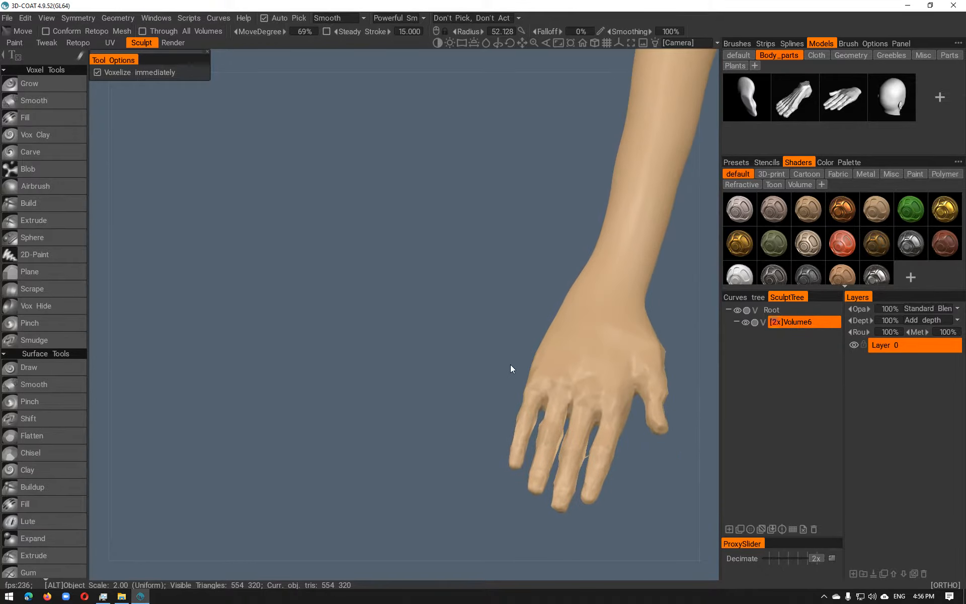
{"action": "key", "text": "ctrl+z"}
{"action": "right_click_drag", "start_coordinate": [594, 358], "coordinate": [596, 383]}
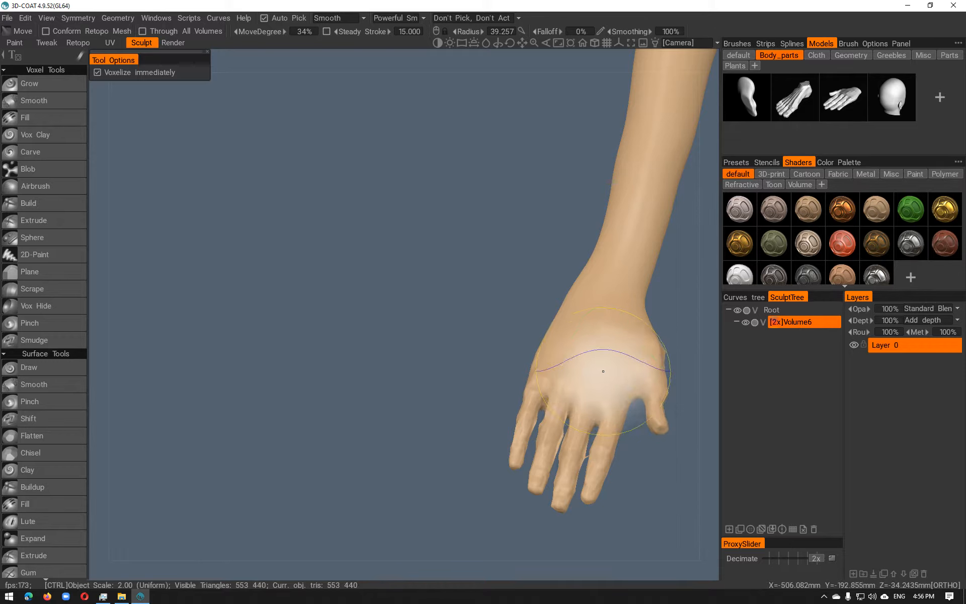
{"action": "middle_click_drag", "start_coordinate": [593, 421], "coordinate": [515, 426], "text": "alt"}
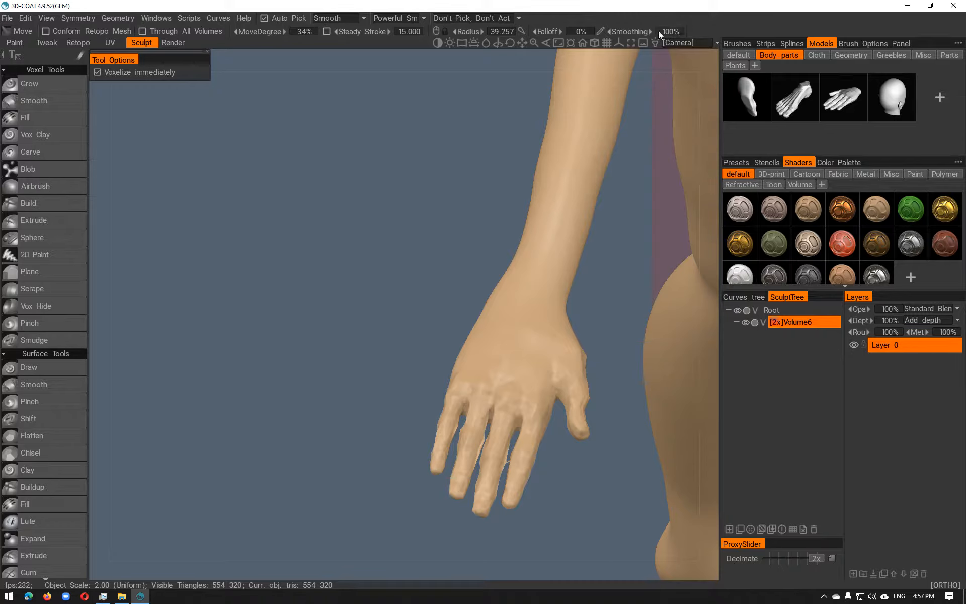
{"action": "left_click_drag", "start_coordinate": [603, 35], "coordinate": [566, 33]}
{"action": "left_click_drag", "start_coordinate": [500, 393], "coordinate": [512, 359], "text": "shift"}
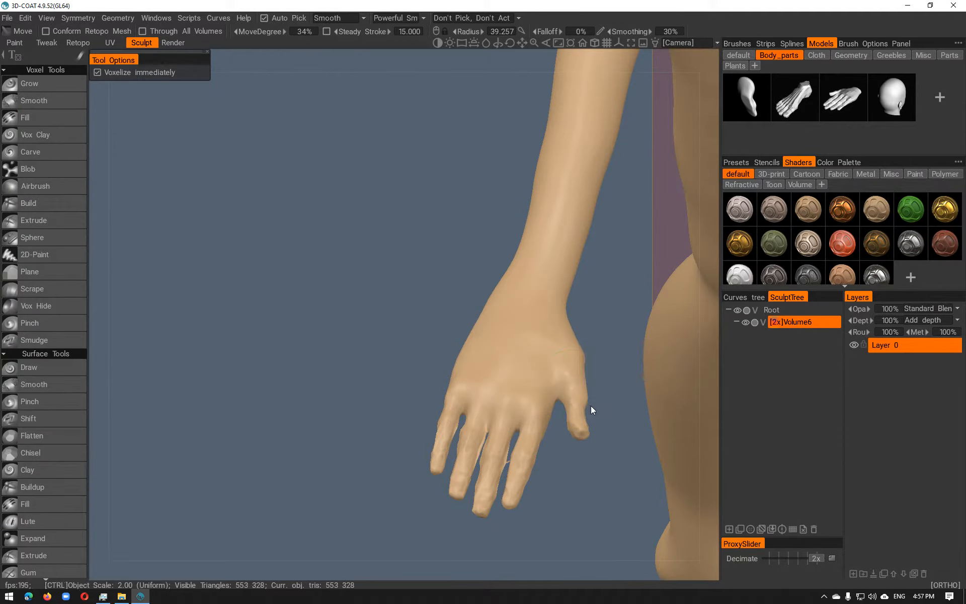
Examine the whole figure and its new hands from the front, side and back, at full-body and closer distances
{"action": "right_click_drag", "start_coordinate": [588, 421], "coordinate": [570, 407], "text": "alt"}
{"action": "left_click_drag", "start_coordinate": [570, 407], "coordinate": [514, 400], "text": "alt"}
{"action": "mouse_move", "coordinate": [514, 400]}
{"action": "middle_mouse_down", "text": "alt"}
{"action": "mouse_move", "coordinate": [528, 524]}
{"action": "mouse_move", "coordinate": [475, 437]}
{"action": "mouse_move", "coordinate": [523, 403]}
{"action": "middle_mouse_up", "text": "alt"}
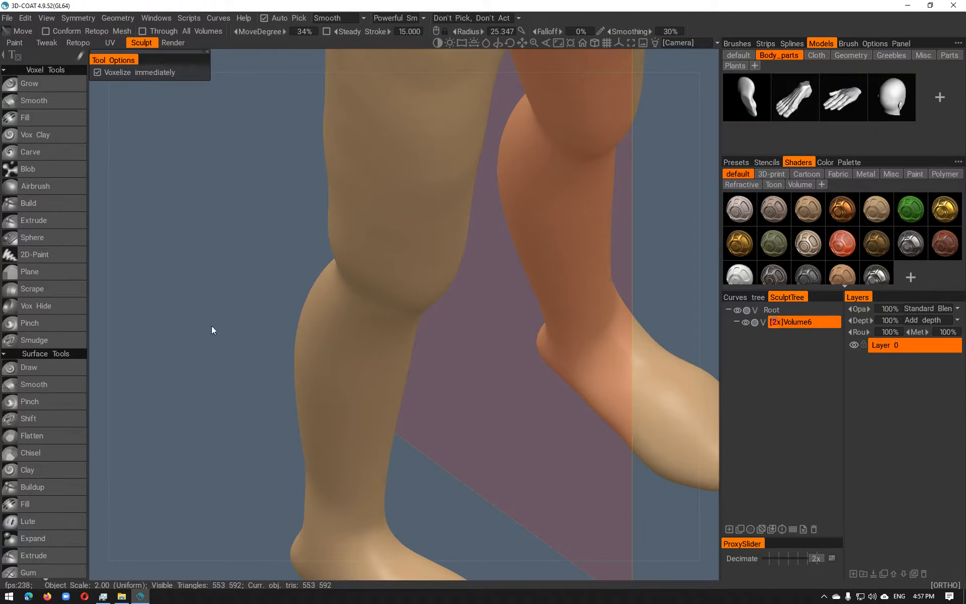
{"action": "left_click_drag", "start_coordinate": [250, 315], "coordinate": [384, 207], "text": "alt"}
{"action": "left_click", "coordinate": [569, 43]}
{"action": "left_click_drag", "start_coordinate": [472, 206], "coordinate": [584, 296], "text": "alt"}
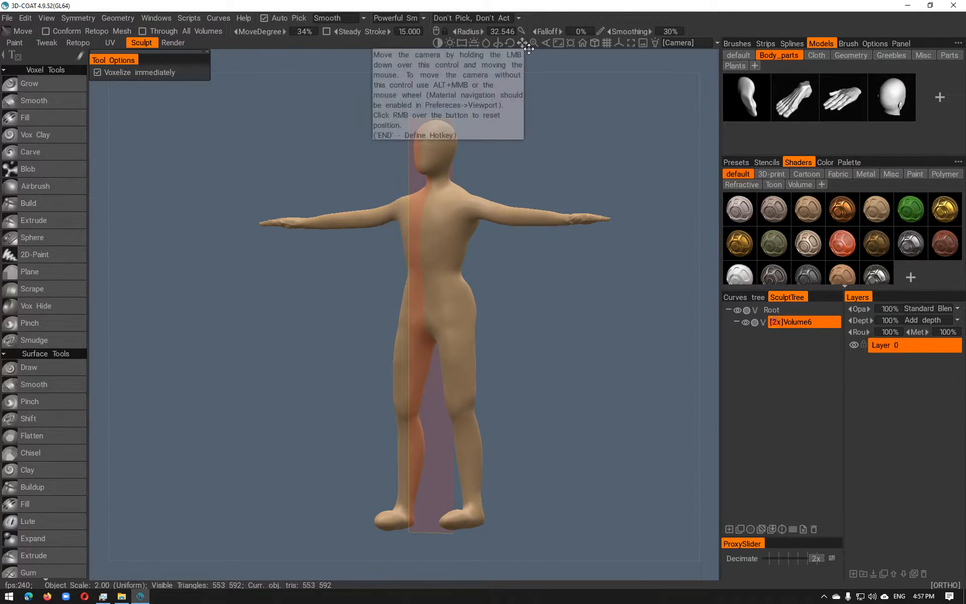
{"action": "left_click_drag", "start_coordinate": [520, 71], "coordinate": [540, 39]}
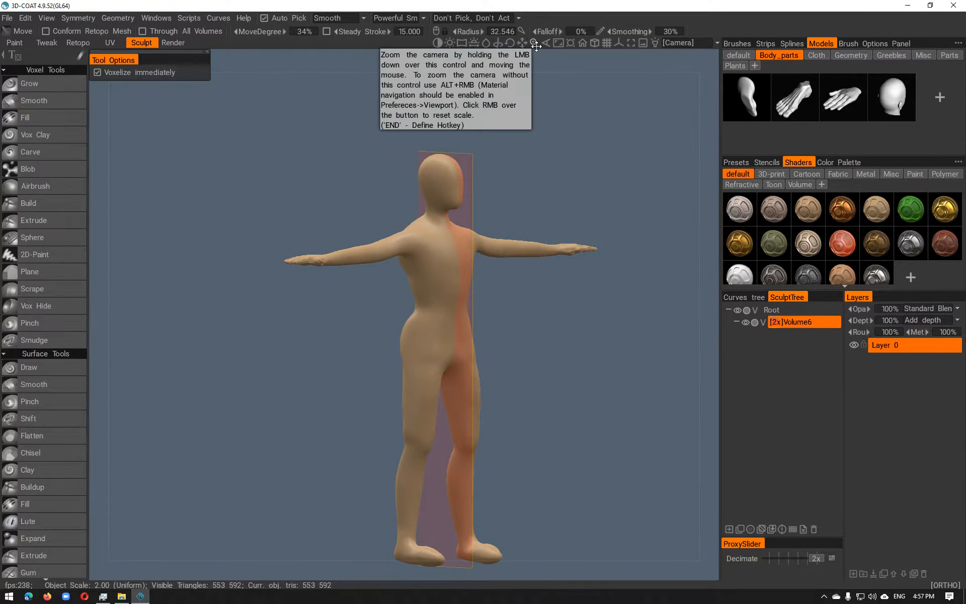
{"action": "left_click_drag", "start_coordinate": [536, 45], "coordinate": [508, 57]}
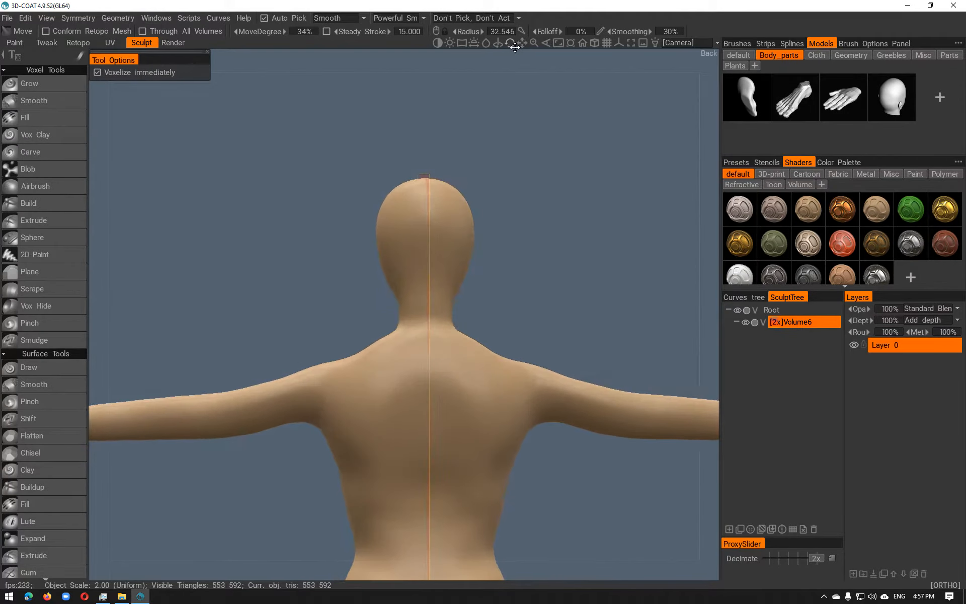
Set up the surface Pinch tool with a soft round default brush, Strength 50% and Depth 23%, for creasing the chest
{"action": "left_click_drag", "start_coordinate": [516, 53], "coordinate": [517, 53]}
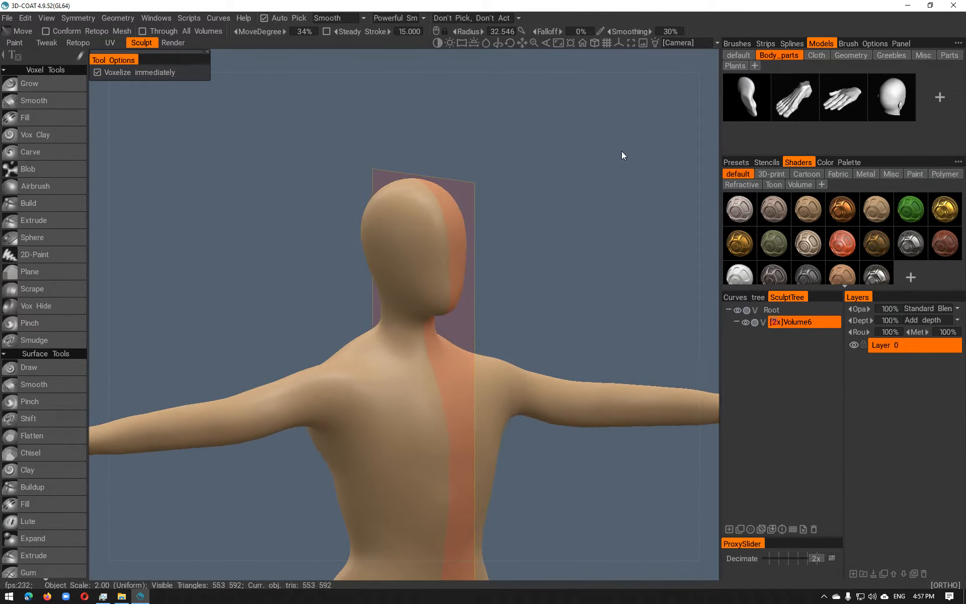
{"action": "key", "text": "space"}
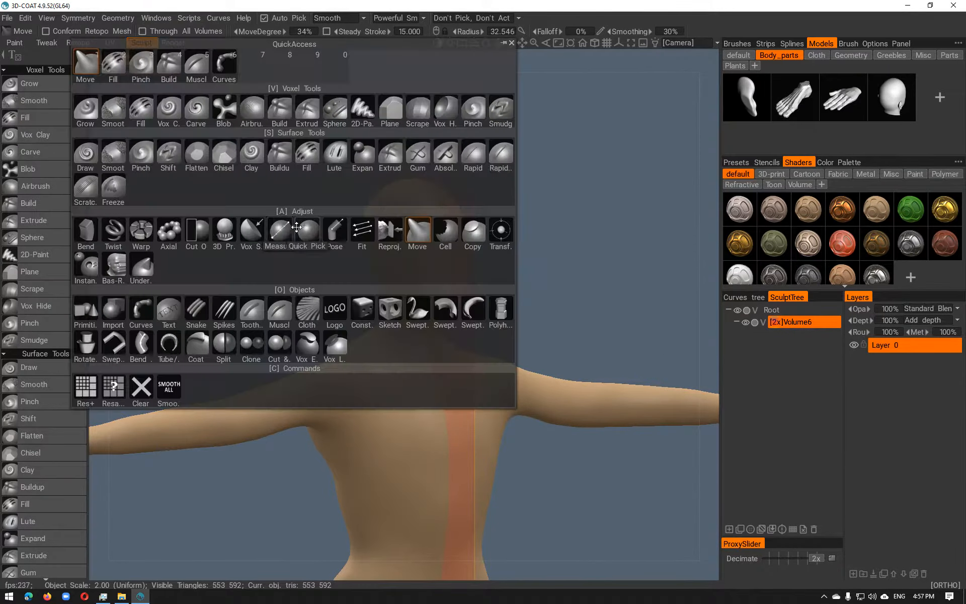
{"action": "left_click", "coordinate": [151, 72]}
{"action": "middle_click_drag", "start_coordinate": [521, 352], "coordinate": [534, 202], "text": "alt"}
{"action": "middle_click_drag", "start_coordinate": [566, 369], "coordinate": [570, 327], "text": "alt"}
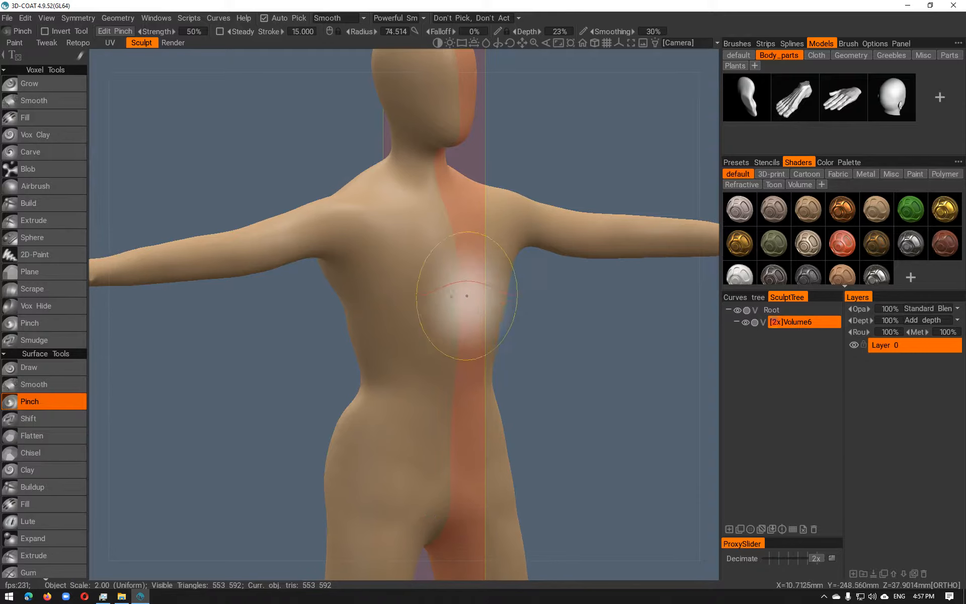
{"action": "left_click", "coordinate": [749, 44]}
{"action": "left_click", "coordinate": [764, 83]}
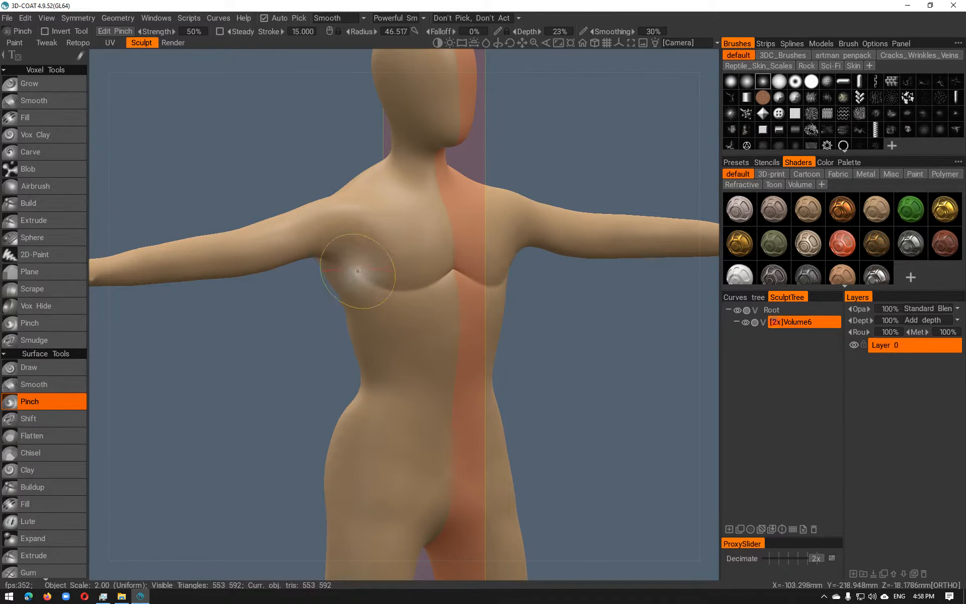
Examine the trial crease under the chest from an angle and undo it
{"action": "middle_click_drag", "start_coordinate": [346, 273], "coordinate": [332, 284], "text": "alt"}
{"action": "left_click_drag", "start_coordinate": [361, 275], "coordinate": [388, 267], "text": "alt"}
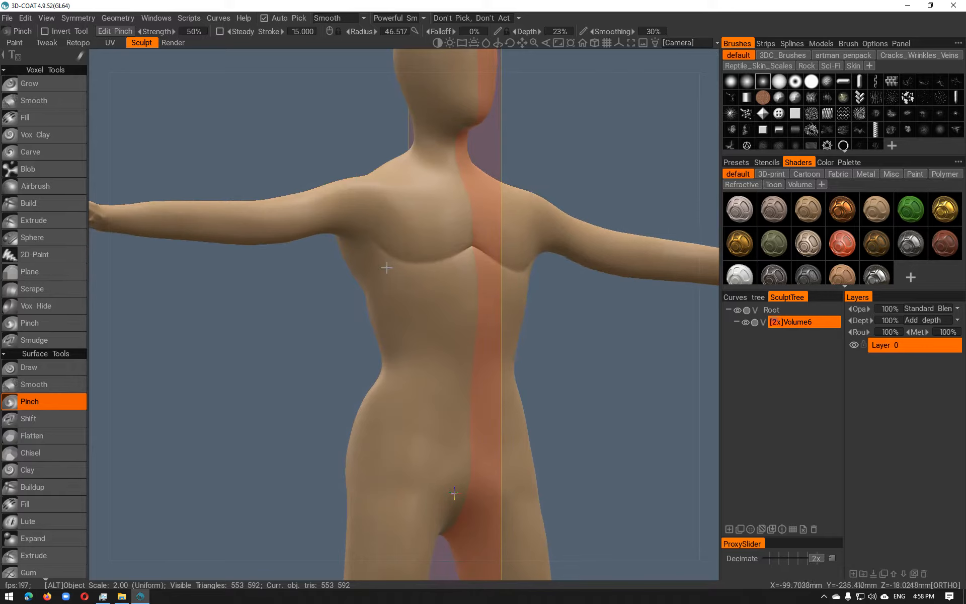
{"action": "right_click_drag", "start_coordinate": [388, 267], "coordinate": [461, 282], "text": "alt"}
{"action": "left_click_drag", "start_coordinate": [461, 282], "coordinate": [410, 291], "text": "alt"}
{"action": "key", "text": "ctrl+z"}
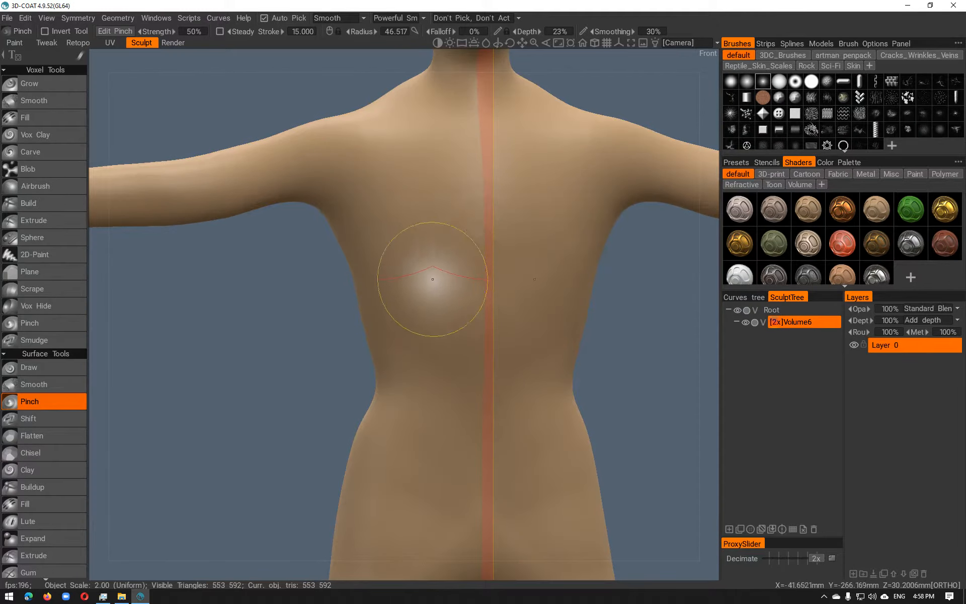
Reshape the shoulders and upper torso with the Move tool at a brush radius of 70.948
{"action": "left_click_drag", "start_coordinate": [441, 205], "coordinate": [463, 183], "text": "alt"}
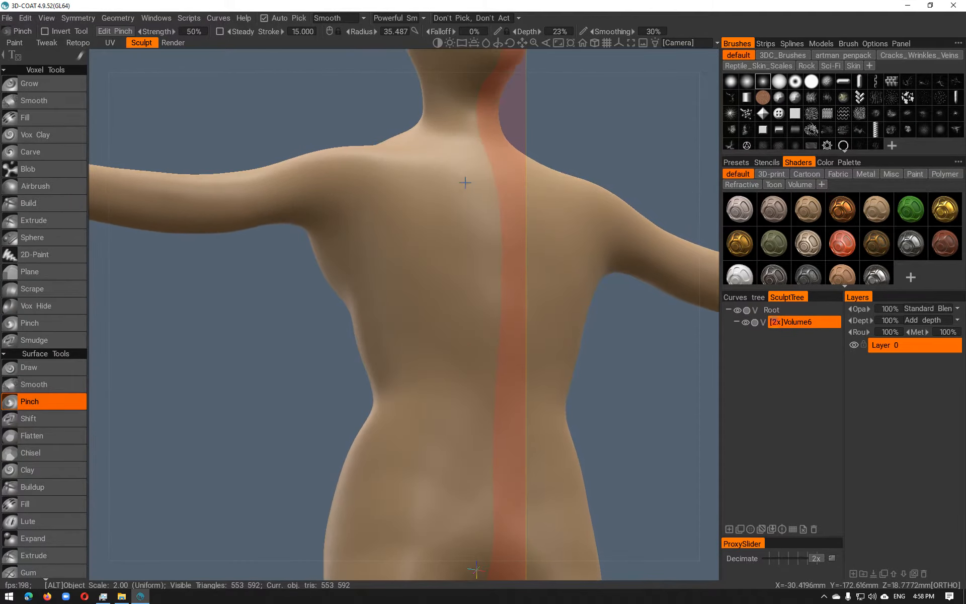
{"action": "key", "text": "space"}
{"action": "key", "text": "space"}
{"action": "key", "text": "space"}
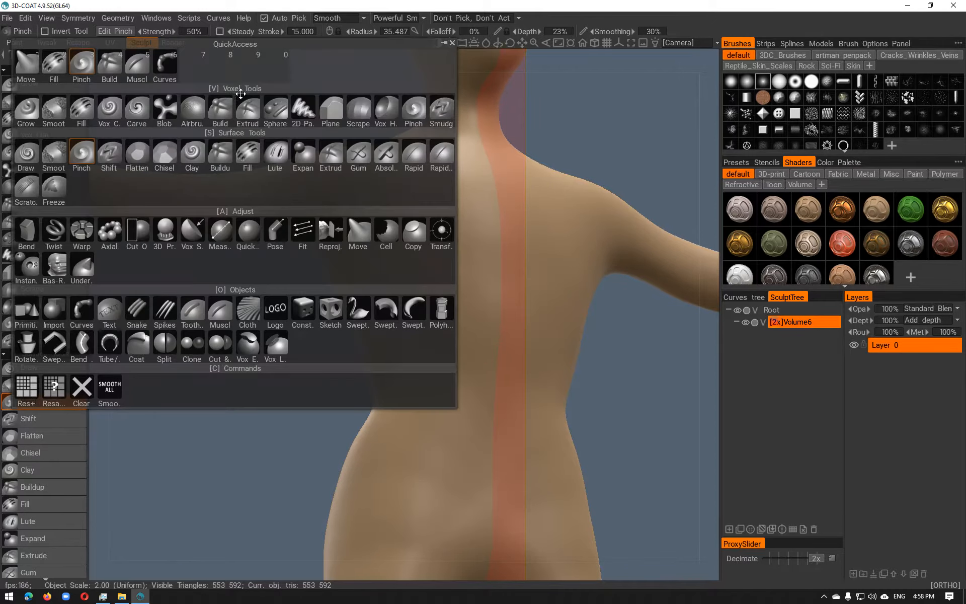
{"action": "left_click", "coordinate": [33, 76]}
{"action": "right_click_drag", "start_coordinate": [463, 217], "coordinate": [551, 232]}
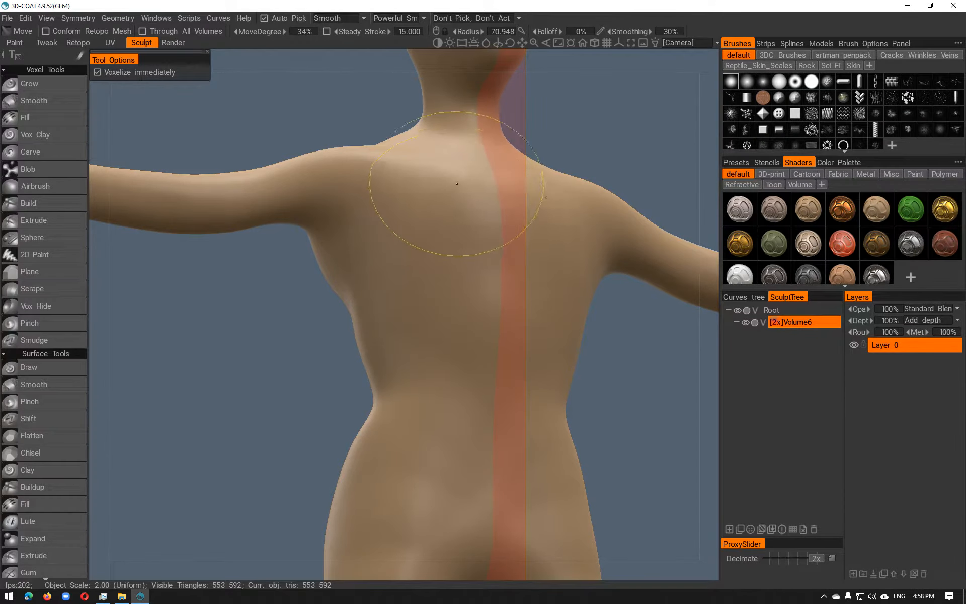
{"action": "right_click_drag", "start_coordinate": [455, 220], "coordinate": [418, 170], "text": "alt"}
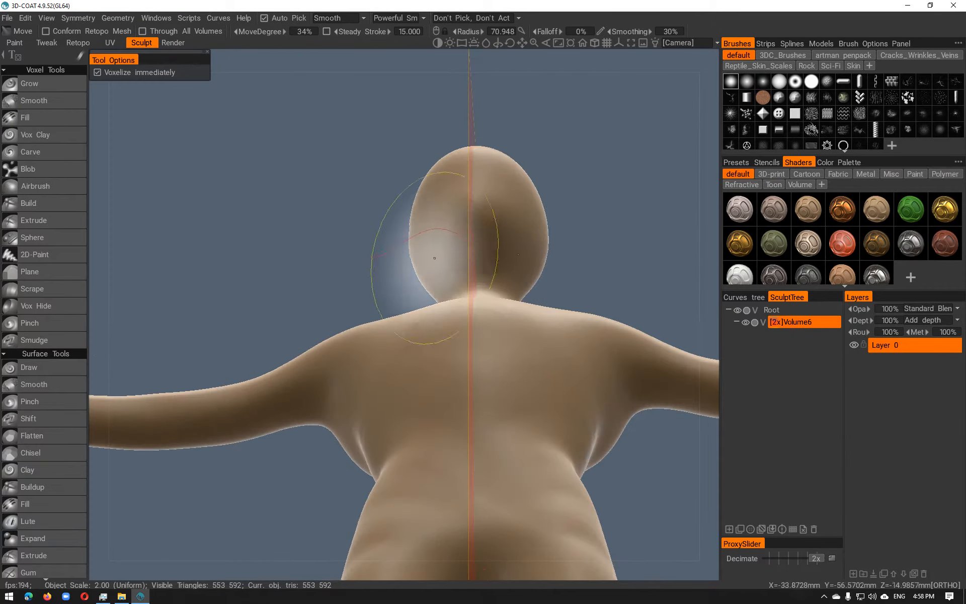
{"action": "mouse_move", "coordinate": [402, 326]}
{"action": "left_mouse_down"}
{"action": "mouse_move", "coordinate": [381, 311]}
{"action": "mouse_move", "coordinate": [424, 391]}
{"action": "left_mouse_up"}
{"action": "middle_click_drag", "start_coordinate": [424, 391], "coordinate": [433, 343], "text": "alt"}
{"action": "mouse_move", "coordinate": [434, 342]}
{"action": "left_mouse_down", "text": "alt"}
{"action": "mouse_move", "coordinate": [508, 382]}
{"action": "mouse_move", "coordinate": [448, 301]}
{"action": "left_mouse_up", "text": "alt"}
{"action": "left_click_drag", "start_coordinate": [445, 153], "coordinate": [444, 149]}
{"action": "mouse_move", "coordinate": [395, 107]}
{"action": "left_mouse_down"}
{"action": "mouse_move", "coordinate": [357, 88]}
{"action": "mouse_move", "coordinate": [374, 172]}
{"action": "mouse_move", "coordinate": [384, 173]}
{"action": "left_mouse_up"}
Try Pinch strokes across the chest, undo them, and set the Pinch brush to radius 55.505 and Depth 8%
{"action": "key", "text": "space"}
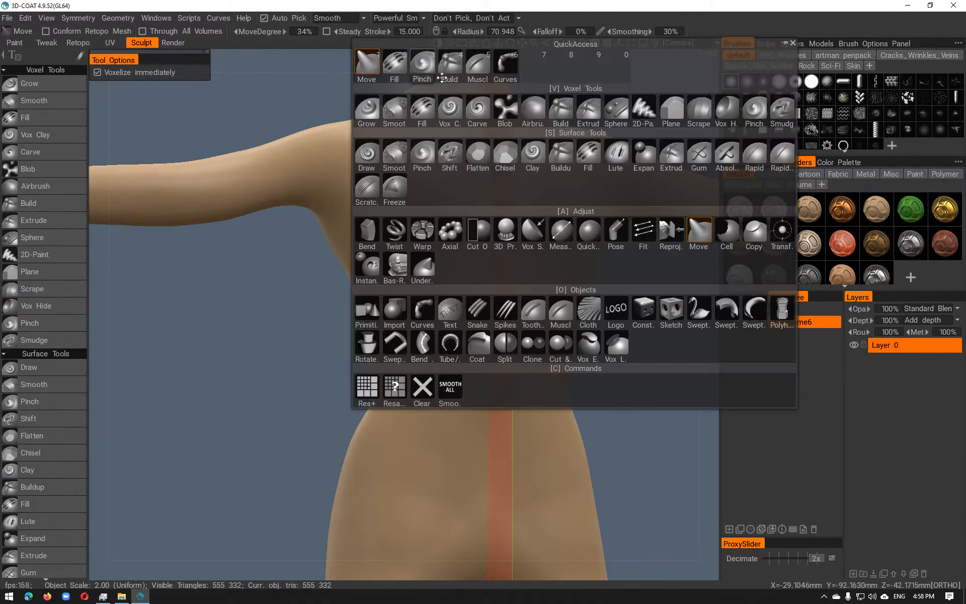
{"action": "left_click", "coordinate": [430, 72]}
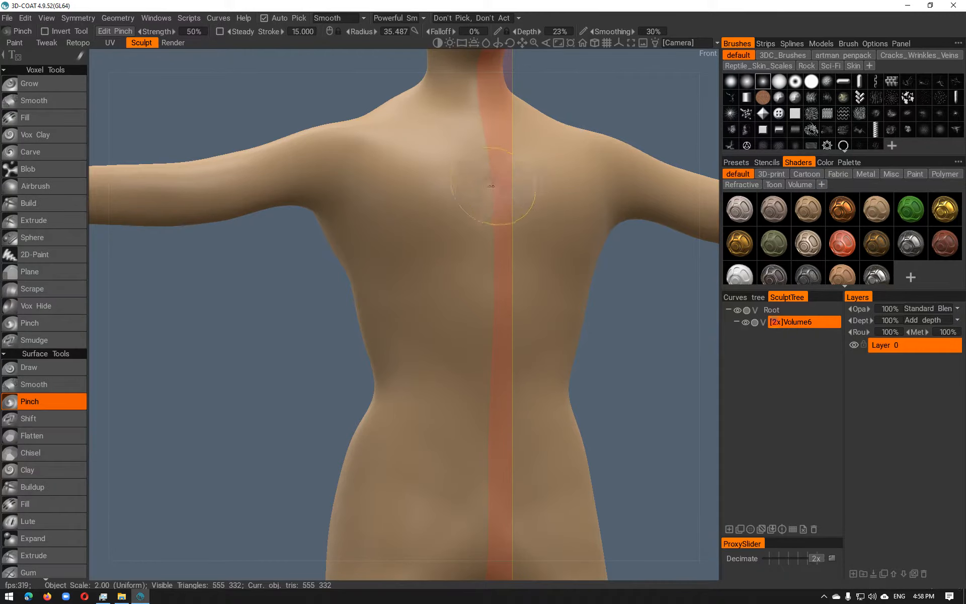
{"action": "left_click_drag", "start_coordinate": [361, 230], "coordinate": [351, 220]}
{"action": "key", "text": "ctrl+z"}
{"action": "right_click_drag", "start_coordinate": [483, 208], "coordinate": [494, 181]}
{"action": "left_click_drag", "start_coordinate": [477, 231], "coordinate": [411, 254]}
{"action": "key", "text": "ctrl+z"}
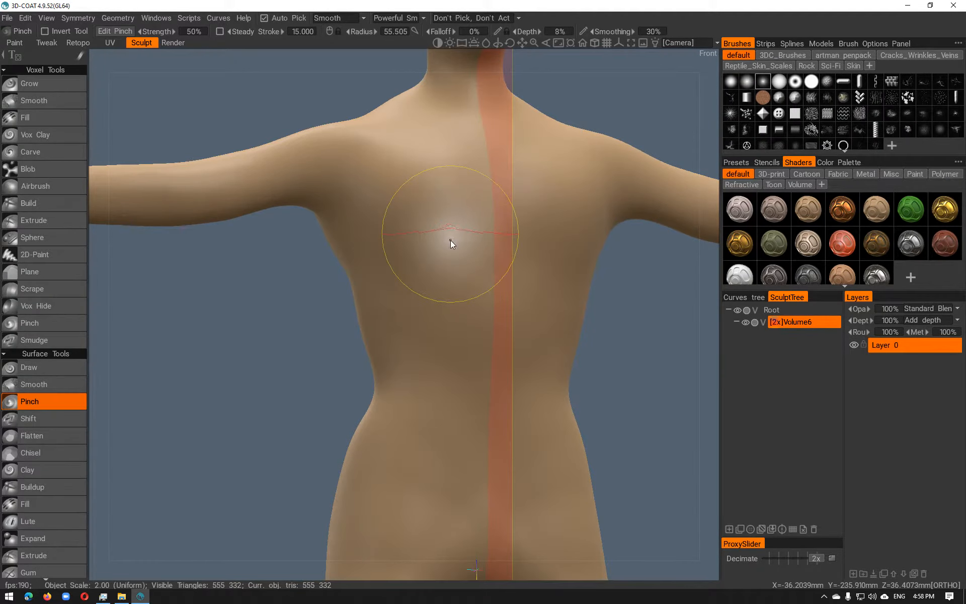
Crease the lower chest contour out to the armpits with Pinch at Depth 8%, refining it at a brush radius of 25.273
{"action": "right_click_drag", "start_coordinate": [450, 240], "coordinate": [450, 241]}
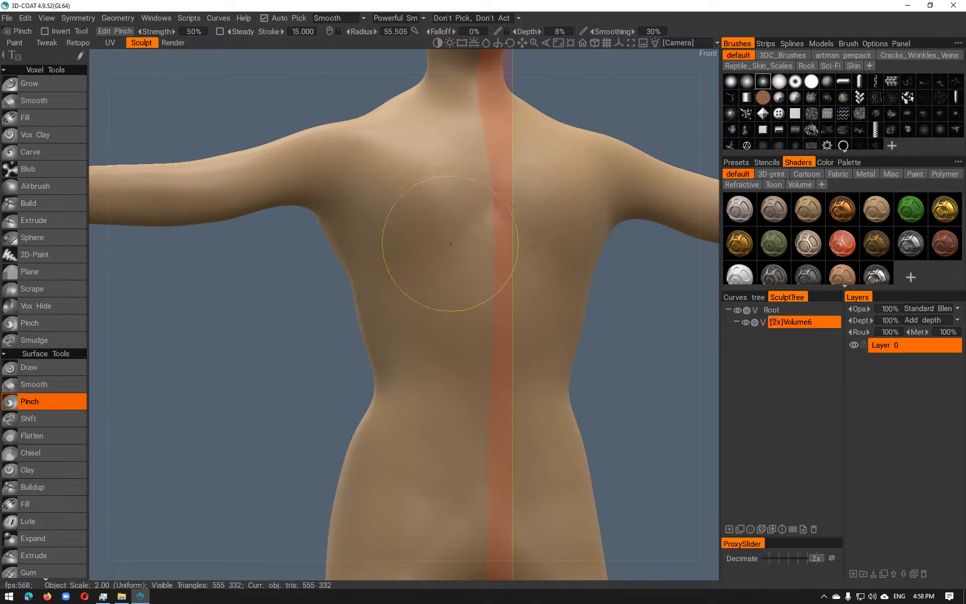
{"action": "mouse_move", "coordinate": [383, 279]}
{"action": "left_mouse_down", "text": "alt"}
{"action": "mouse_move", "coordinate": [454, 284]}
{"action": "mouse_move", "coordinate": [453, 274]}
{"action": "left_mouse_up", "text": "alt"}
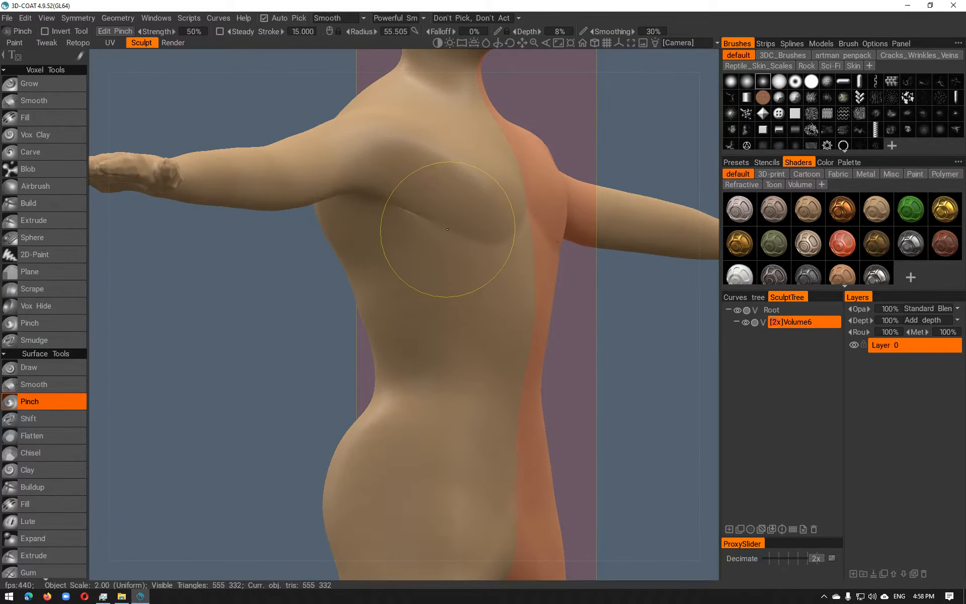
{"action": "left_click_drag", "start_coordinate": [487, 241], "coordinate": [448, 219], "text": "alt"}
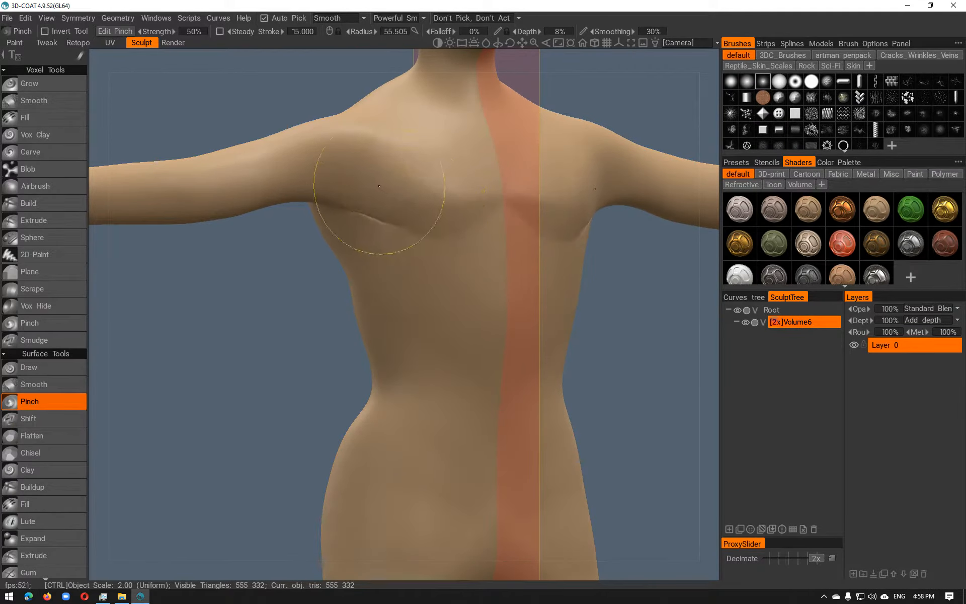
{"action": "mouse_move", "coordinate": [399, 182]}
{"action": "left_mouse_down", "text": "alt"}
{"action": "mouse_move", "coordinate": [421, 237]}
{"action": "mouse_move", "coordinate": [471, 236]}
{"action": "mouse_move", "coordinate": [458, 217]}
{"action": "left_mouse_up", "text": "alt"}
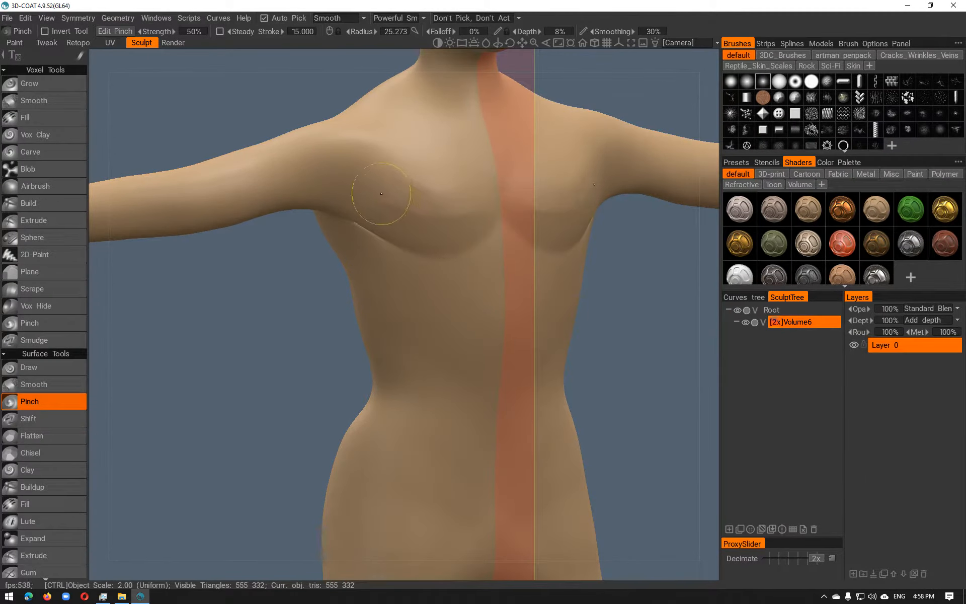
{"action": "left_click_drag", "start_coordinate": [446, 187], "coordinate": [415, 189], "text": "alt"}
Adjust the chest centre, pectorals and armpits with the Move tool at brush radii of 47.253 and 40.308
{"action": "key", "text": "space"}
{"action": "key", "text": "space"}
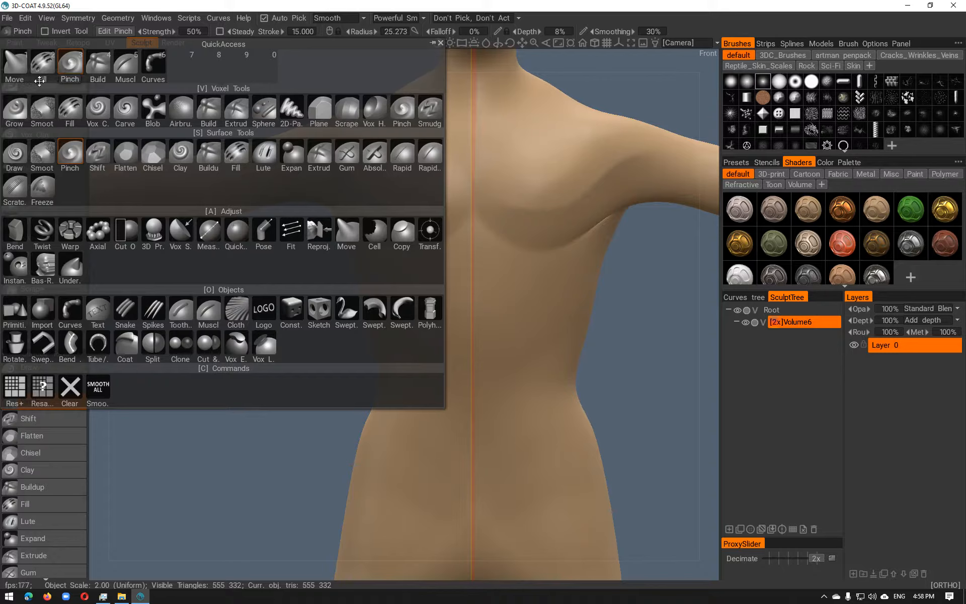
{"action": "left_click", "coordinate": [14, 65]}
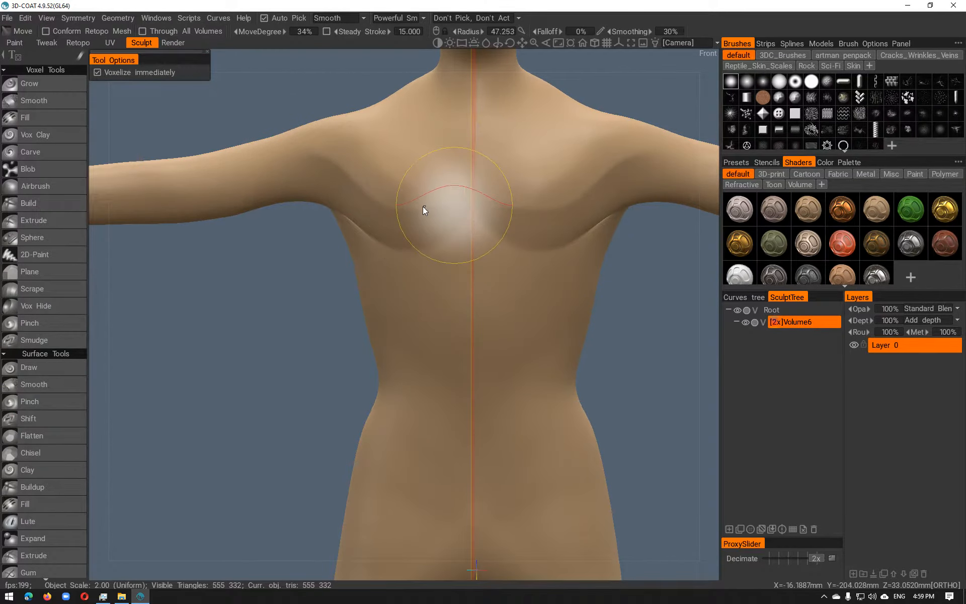
{"action": "mouse_move", "coordinate": [458, 209]}
{"action": "left_mouse_down"}
{"action": "mouse_move", "coordinate": [457, 200]}
{"action": "mouse_move", "coordinate": [438, 235]}
{"action": "mouse_move", "coordinate": [433, 225]}
{"action": "mouse_move", "coordinate": [446, 215]}
{"action": "mouse_move", "coordinate": [437, 210]}
{"action": "left_mouse_up"}
{"action": "left_click_drag", "start_coordinate": [367, 195], "coordinate": [370, 189]}
{"action": "left_click_drag", "start_coordinate": [302, 195], "coordinate": [296, 186]}
{"action": "mouse_move", "coordinate": [390, 211]}
{"action": "left_mouse_down", "text": "alt"}
{"action": "mouse_move", "coordinate": [418, 213]}
{"action": "mouse_move", "coordinate": [406, 213]}
{"action": "left_mouse_up", "text": "alt"}
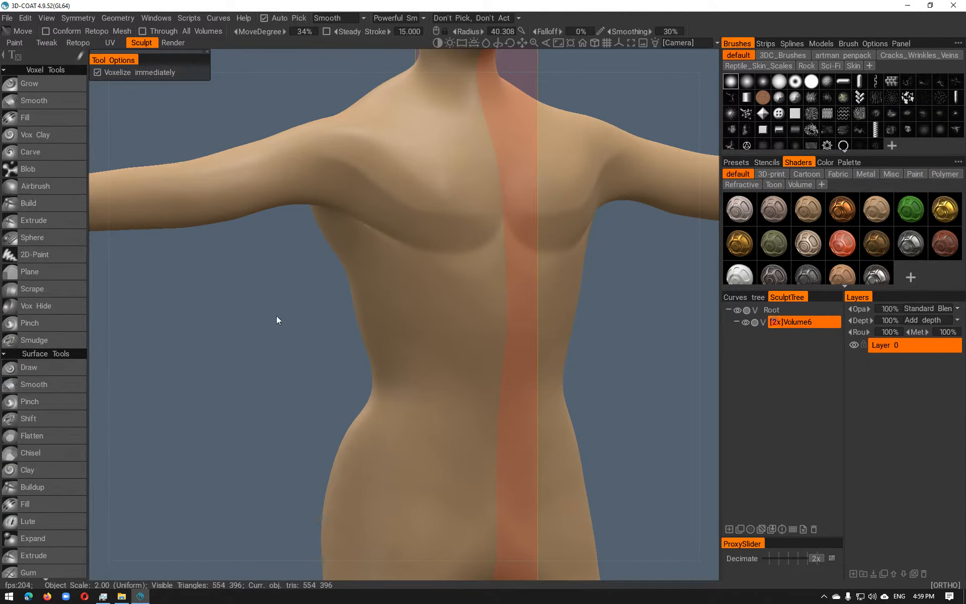
Outline the rib cage arch and the sides of the abdomen with Pinch at radius 33.035 and Depth 22%
{"action": "key", "text": "space"}
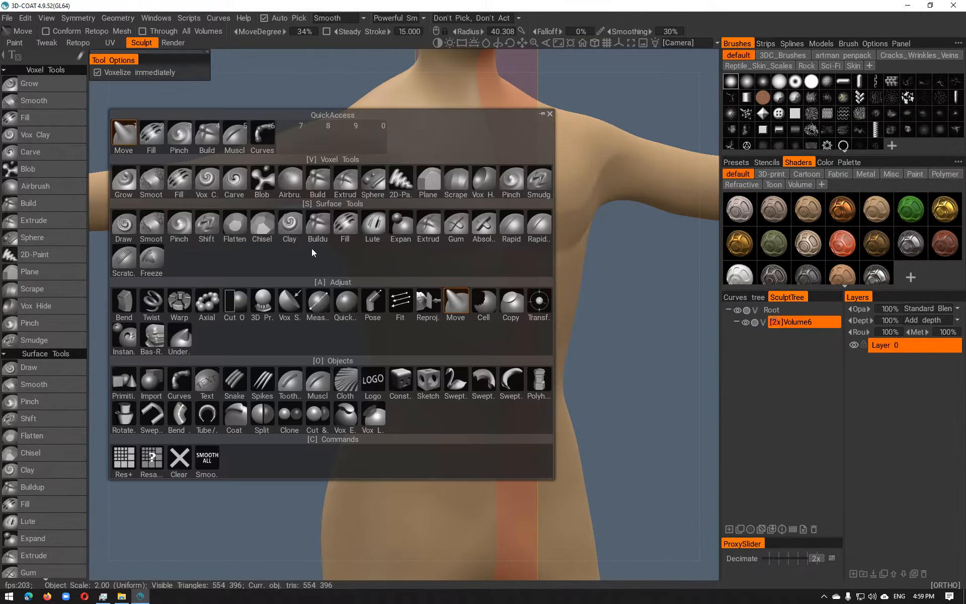
{"action": "left_click", "coordinate": [180, 133]}
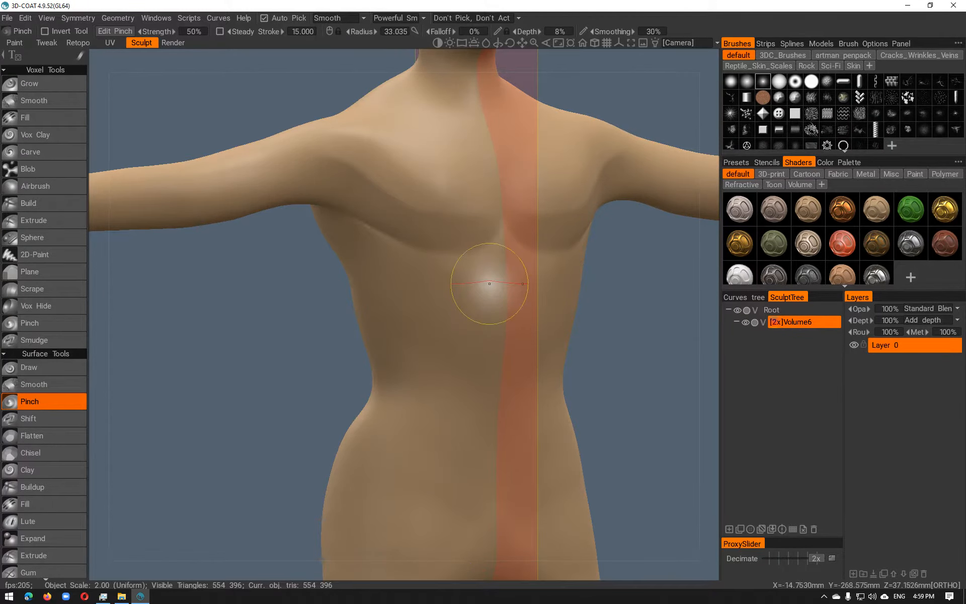
{"action": "right_click_drag", "start_coordinate": [488, 282], "coordinate": [487, 277]}
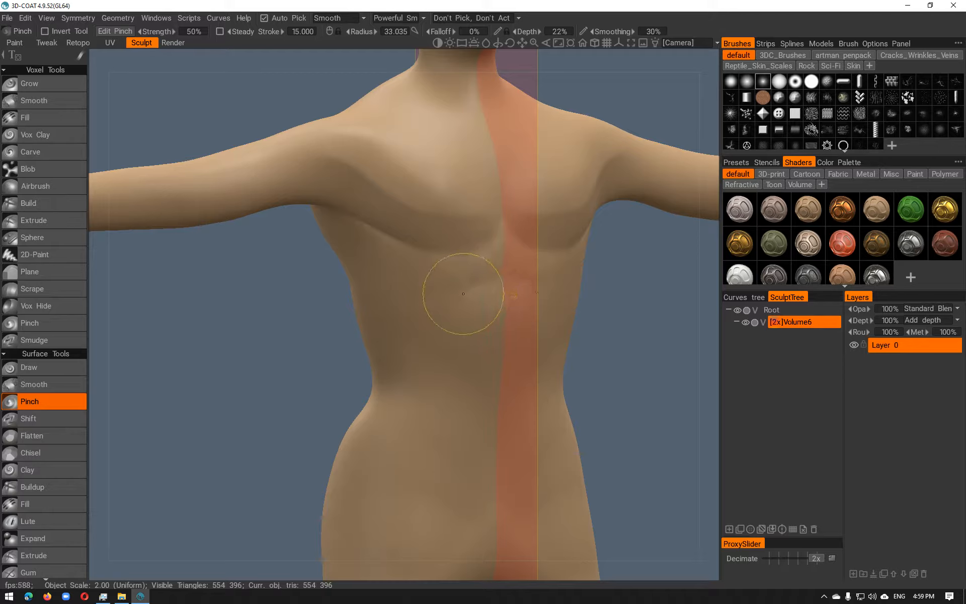
{"action": "mouse_move", "coordinate": [410, 328]}
{"action": "left_mouse_down"}
{"action": "mouse_move", "coordinate": [403, 334]}
{"action": "mouse_move", "coordinate": [427, 328]}
{"action": "left_mouse_up"}
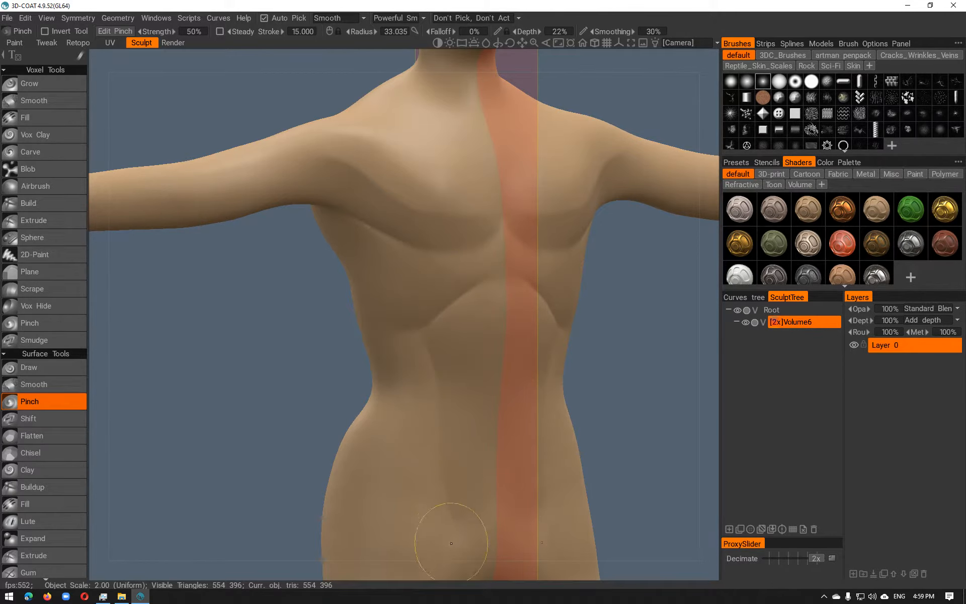
Crease the line from the waist over the front of the hip toward the groin with the Pinch tool
{"action": "mouse_move", "coordinate": [524, 443]}
{"action": "left_mouse_down", "text": "alt"}
{"action": "mouse_move", "coordinate": [440, 437]}
{"action": "mouse_move", "coordinate": [487, 406]}
{"action": "left_mouse_up", "text": "alt"}
{"action": "mouse_move", "coordinate": [550, 407]}
{"action": "left_mouse_down"}
{"action": "mouse_move", "coordinate": [549, 377]}
{"action": "mouse_move", "coordinate": [524, 404]}
{"action": "left_mouse_up"}
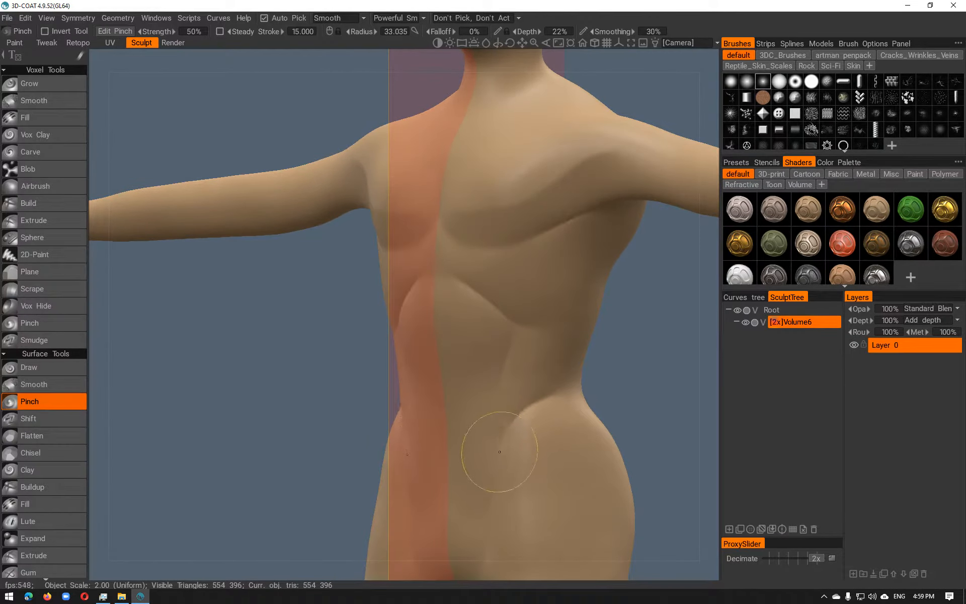
{"action": "mouse_move", "coordinate": [493, 473]}
{"action": "left_mouse_down"}
{"action": "mouse_move", "coordinate": [509, 499]}
{"action": "mouse_move", "coordinate": [525, 494]}
{"action": "left_mouse_up"}
{"action": "mouse_move", "coordinate": [561, 438]}
{"action": "left_mouse_down"}
{"action": "mouse_move", "coordinate": [528, 478]}
{"action": "mouse_move", "coordinate": [544, 441]}
{"action": "mouse_move", "coordinate": [606, 458]}
{"action": "mouse_move", "coordinate": [605, 444]}
{"action": "left_mouse_up"}
Define the pelvic crest and the front edge of the hip and upper thigh with Pinch, smoothing the harsh folds
{"action": "middle_click_drag", "start_coordinate": [586, 446], "coordinate": [581, 373], "text": "alt"}
{"action": "left_click_drag", "start_coordinate": [581, 373], "coordinate": [561, 370], "text": "alt"}
{"action": "left_click_drag", "start_coordinate": [563, 313], "coordinate": [553, 326]}
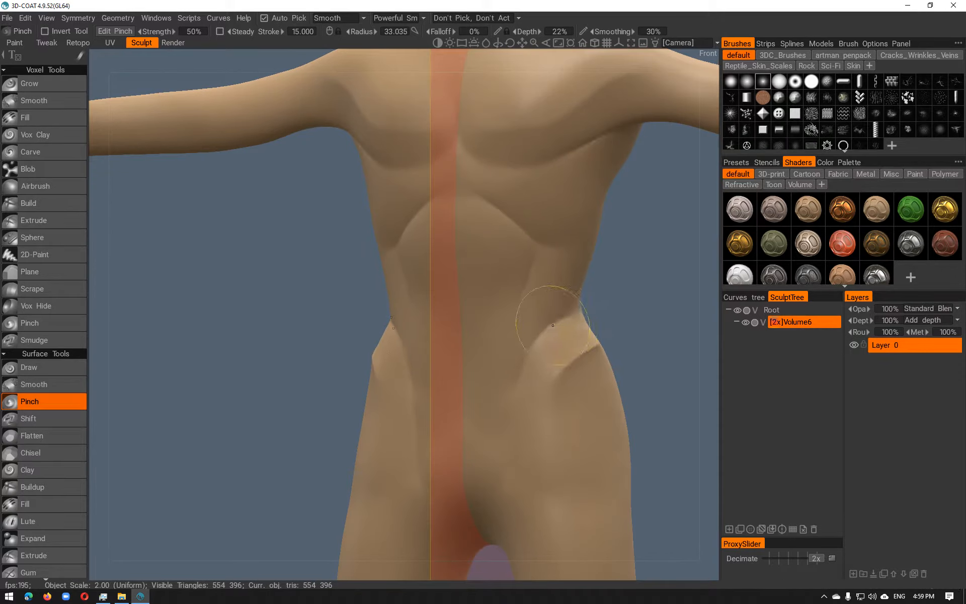
{"action": "left_click_drag", "start_coordinate": [523, 383], "coordinate": [525, 353]}
{"action": "left_click_drag", "start_coordinate": [518, 467], "coordinate": [573, 368]}
{"action": "mouse_move", "coordinate": [557, 439]}
{"action": "left_mouse_down"}
{"action": "mouse_move", "coordinate": [545, 464]}
{"action": "mouse_move", "coordinate": [515, 468]}
{"action": "mouse_move", "coordinate": [544, 386]}
{"action": "left_mouse_up"}
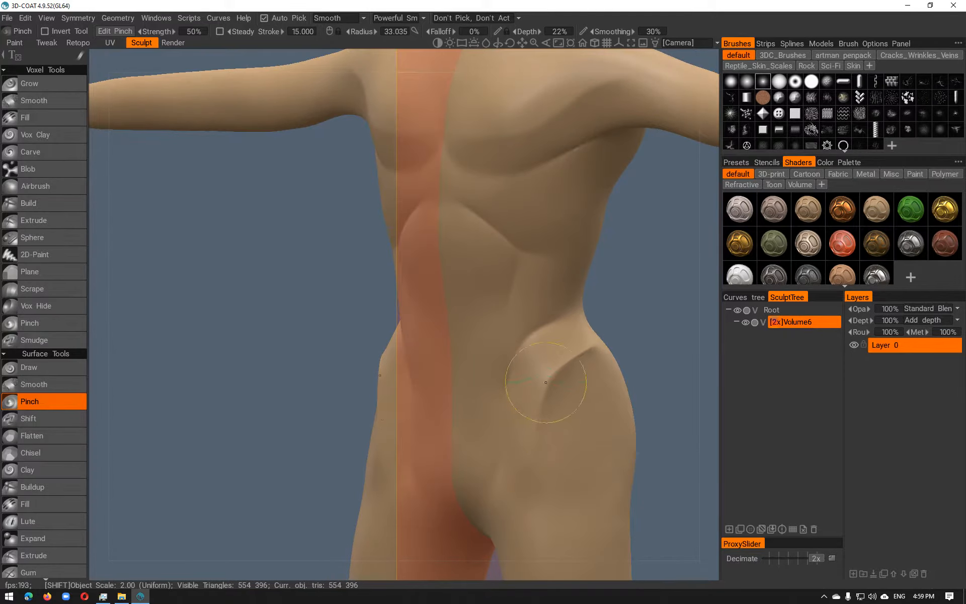
{"action": "left_click_drag", "start_coordinate": [546, 333], "coordinate": [535, 354], "text": "shift"}
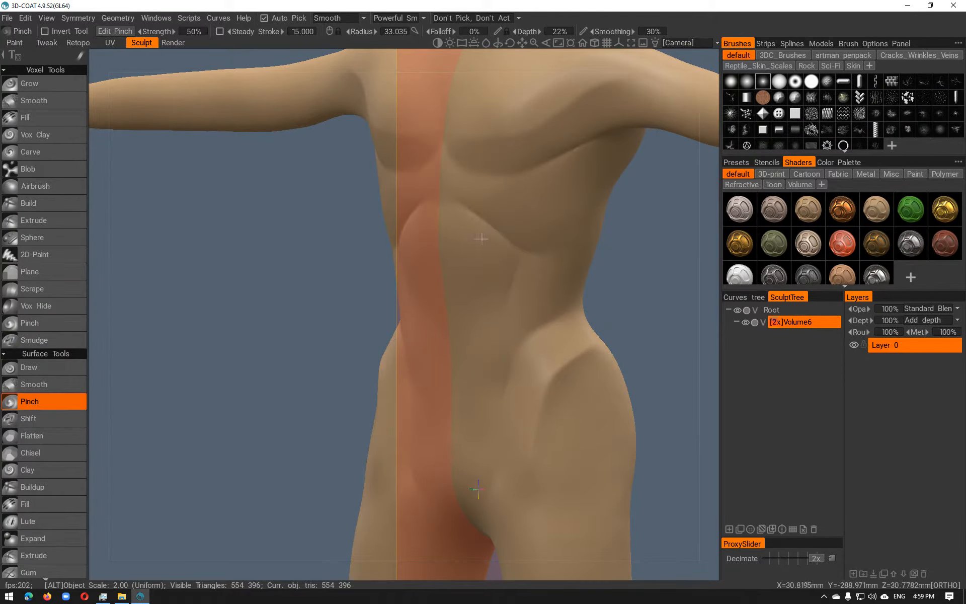
Pinch contours along the flank and outline the lower edge of the back muscles beside the spine
{"action": "left_click_drag", "start_coordinate": [479, 238], "coordinate": [508, 228], "text": "alt"}
{"action": "mouse_move", "coordinate": [469, 163]}
{"action": "left_mouse_down"}
{"action": "mouse_move", "coordinate": [491, 168]}
{"action": "mouse_move", "coordinate": [523, 209]}
{"action": "left_mouse_up"}
{"action": "left_click_drag", "start_coordinate": [548, 254], "coordinate": [544, 276]}
{"action": "mouse_move", "coordinate": [523, 322]}
{"action": "left_mouse_down"}
{"action": "mouse_move", "coordinate": [528, 334]}
{"action": "mouse_move", "coordinate": [547, 318]}
{"action": "mouse_move", "coordinate": [503, 287]}
{"action": "left_mouse_up"}
{"action": "mouse_move", "coordinate": [508, 227]}
{"action": "left_mouse_down"}
{"action": "mouse_move", "coordinate": [554, 254]}
{"action": "mouse_move", "coordinate": [390, 261]}
{"action": "mouse_move", "coordinate": [443, 327]}
{"action": "left_mouse_up"}
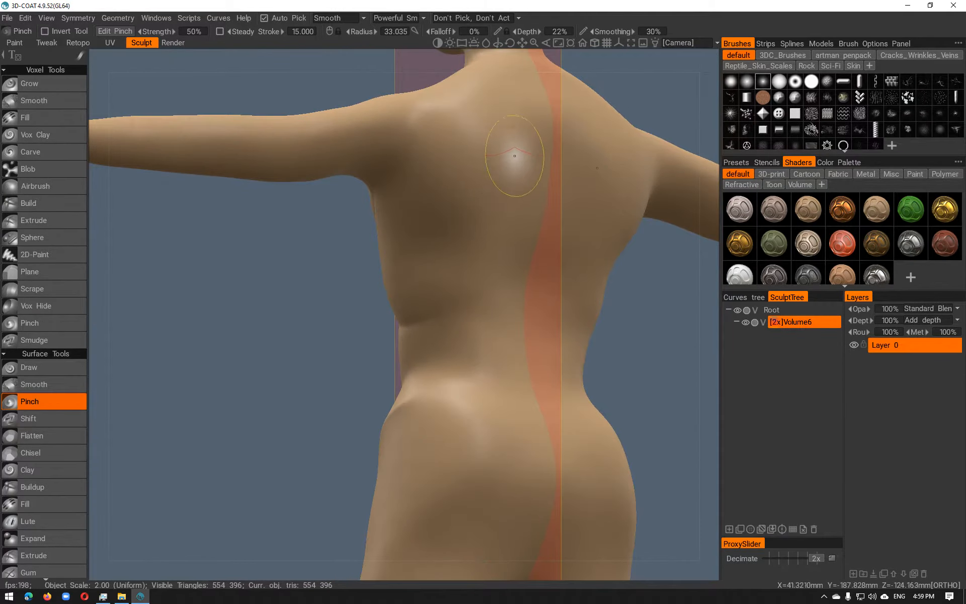
{"action": "mouse_move", "coordinate": [412, 196]}
{"action": "left_mouse_down", "text": "alt"}
{"action": "mouse_move", "coordinate": [430, 248]}
{"action": "mouse_move", "coordinate": [597, 250]}
{"action": "mouse_move", "coordinate": [569, 218]}
{"action": "left_mouse_up", "text": "alt"}
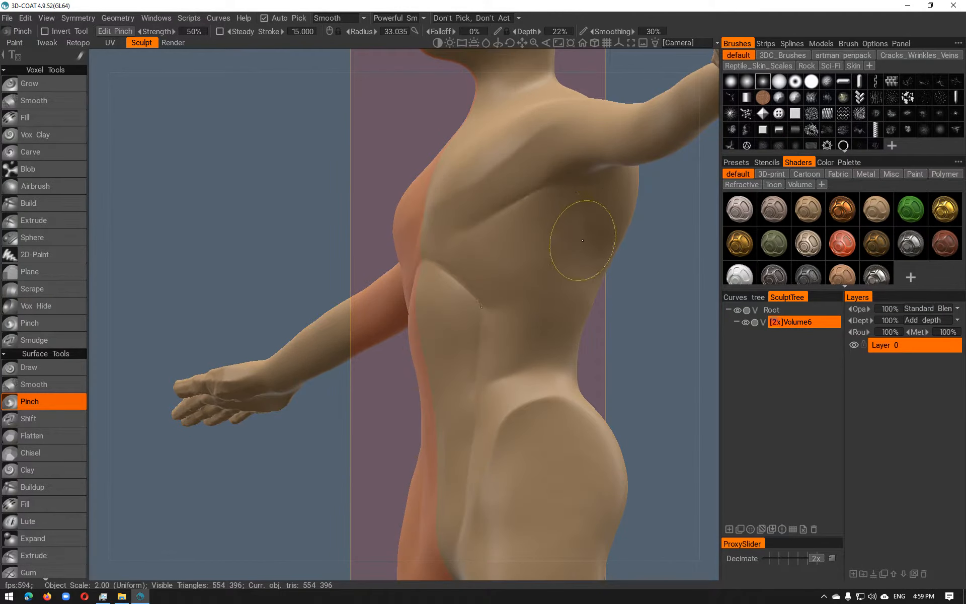
{"action": "mouse_move", "coordinate": [598, 334]}
{"action": "left_mouse_down", "text": "alt"}
{"action": "mouse_move", "coordinate": [559, 321]}
{"action": "mouse_move", "coordinate": [521, 330]}
{"action": "mouse_move", "coordinate": [524, 312]}
{"action": "left_mouse_up", "text": "alt"}
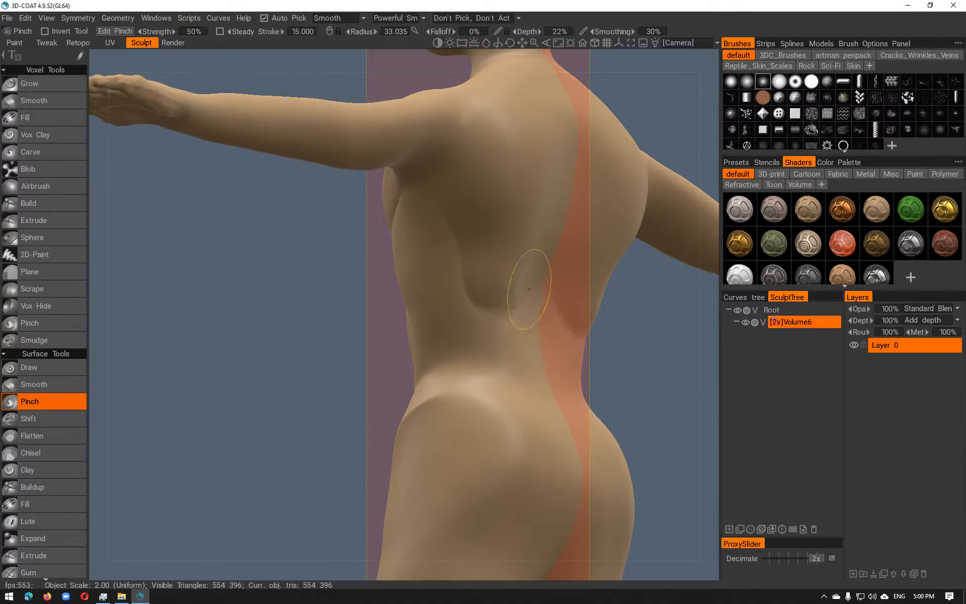
Crease the folds under the buttocks and outline the sacrum area at the lower back with Pinch at radius 33.035
{"action": "mouse_move", "coordinate": [540, 243]}
{"action": "left_mouse_down", "text": "alt"}
{"action": "mouse_move", "coordinate": [497, 342]}
{"action": "mouse_move", "coordinate": [502, 195]}
{"action": "mouse_move", "coordinate": [553, 267]}
{"action": "left_mouse_up", "text": "alt"}
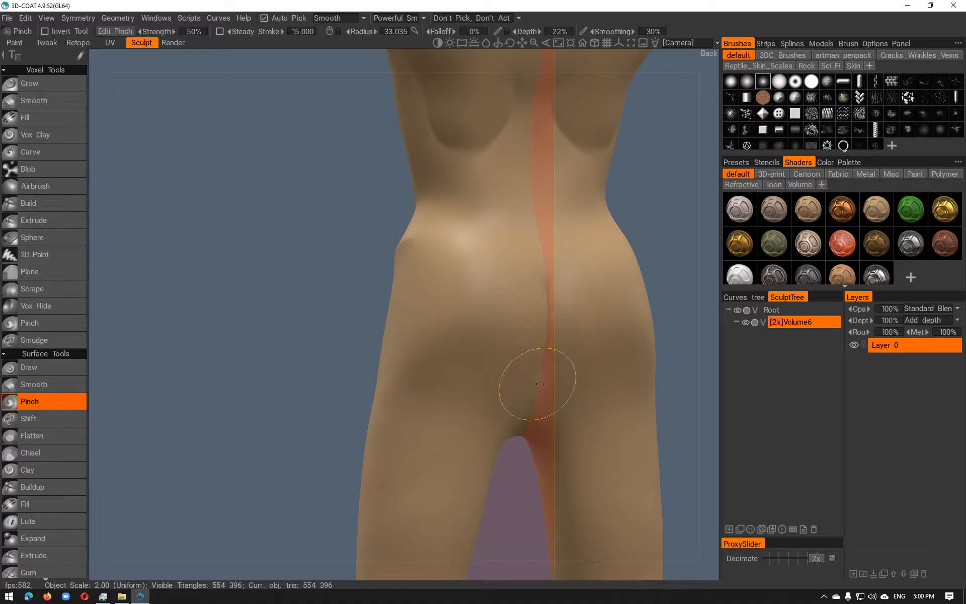
{"action": "left_click_drag", "start_coordinate": [493, 393], "coordinate": [488, 394]}
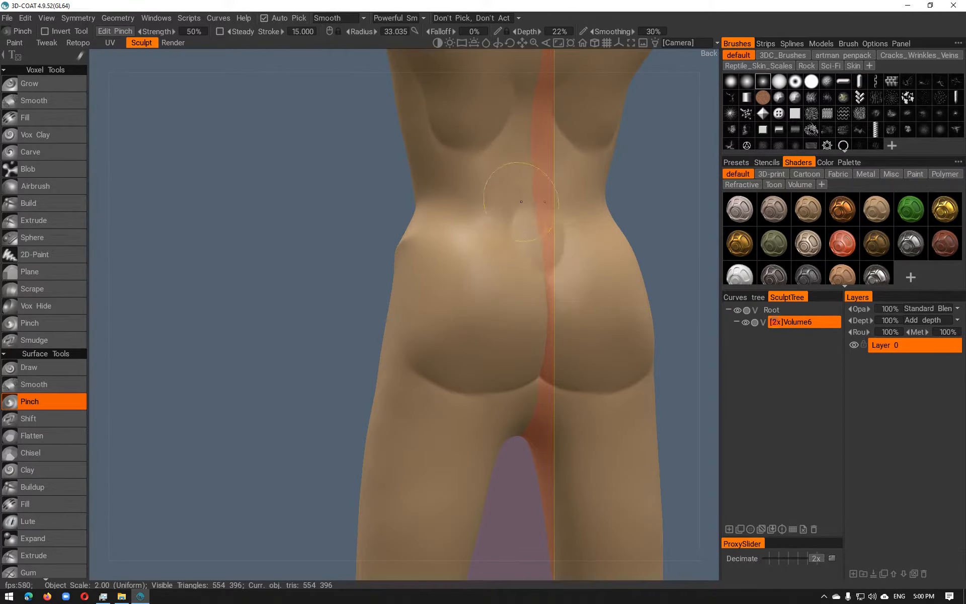
{"action": "middle_click_drag", "start_coordinate": [524, 219], "coordinate": [494, 403], "text": "alt"}
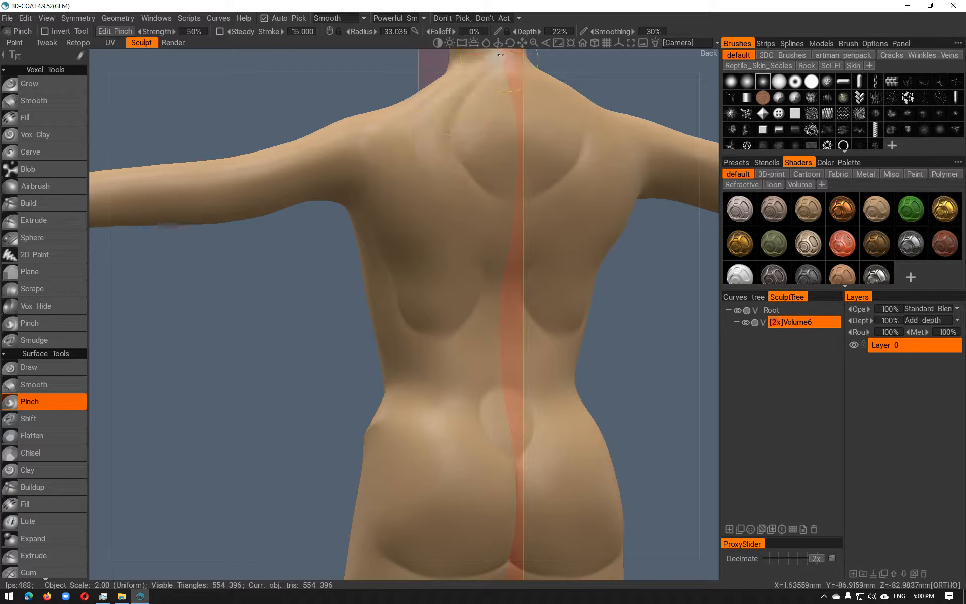
Define the collarbones and the hollow at the base of the neck with Pinch at Depth 22%
{"action": "middle_click_drag", "start_coordinate": [517, 161], "coordinate": [502, 237], "text": "alt"}
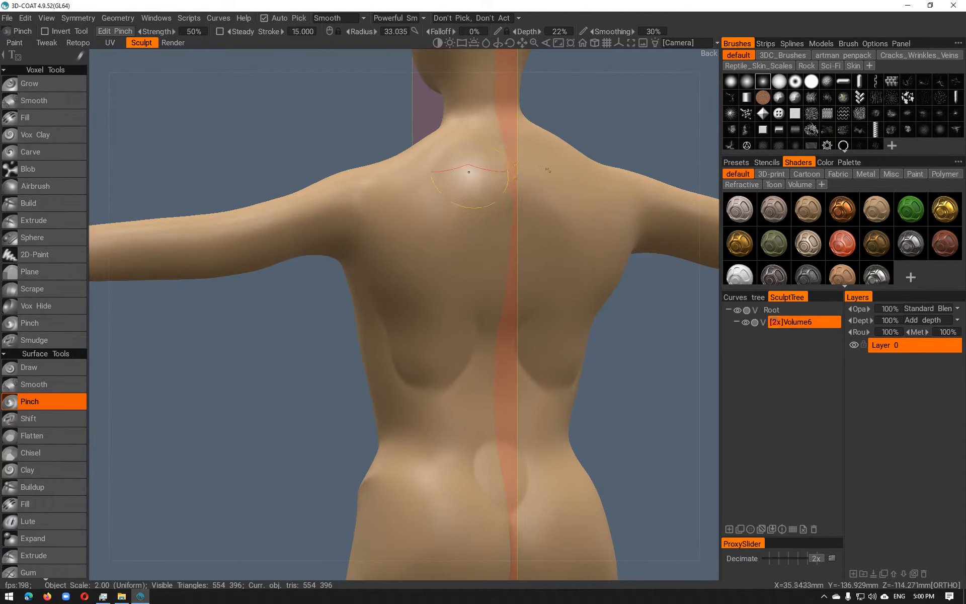
{"action": "mouse_move", "coordinate": [405, 226]}
{"action": "left_mouse_down", "text": "alt"}
{"action": "mouse_move", "coordinate": [429, 234]}
{"action": "mouse_move", "coordinate": [395, 239]}
{"action": "left_mouse_up", "text": "alt"}
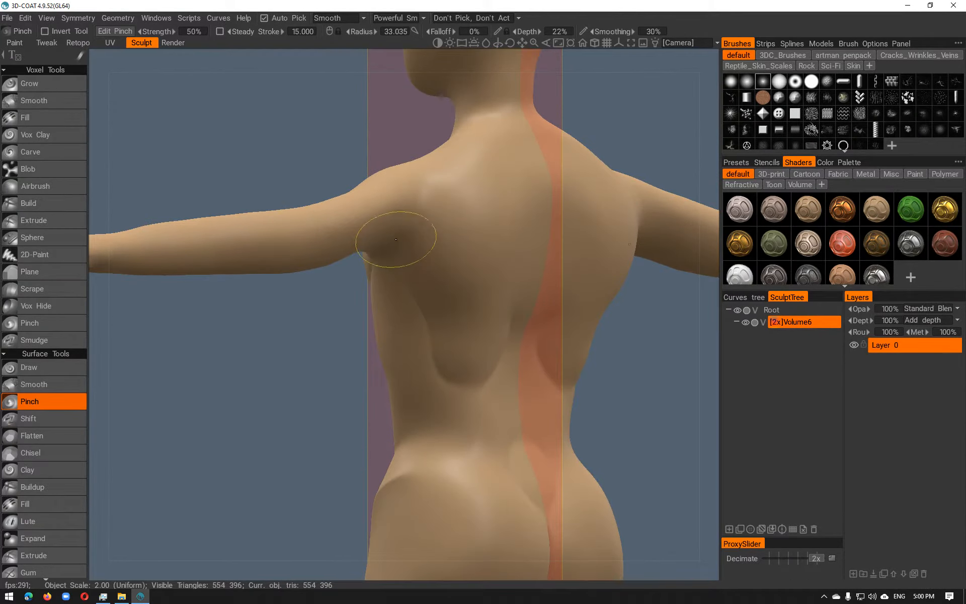
{"action": "mouse_move", "coordinate": [420, 215]}
{"action": "left_mouse_down", "text": "alt"}
{"action": "mouse_move", "coordinate": [576, 269]}
{"action": "mouse_move", "coordinate": [584, 246]}
{"action": "left_mouse_up", "text": "alt"}
{"action": "middle_click_drag", "start_coordinate": [584, 247], "coordinate": [462, 325], "text": "alt"}
{"action": "left_click_drag", "start_coordinate": [462, 324], "coordinate": [469, 270], "text": "alt"}
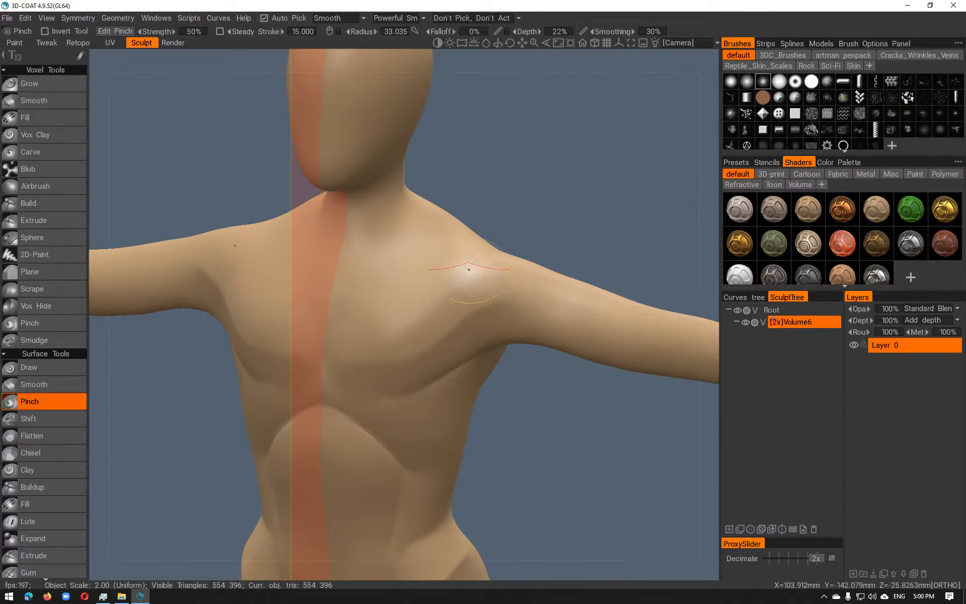
{"action": "mouse_move", "coordinate": [413, 250]}
{"action": "left_mouse_down", "text": "alt"}
{"action": "mouse_move", "coordinate": [386, 300]}
{"action": "mouse_move", "coordinate": [338, 309]}
{"action": "left_mouse_up", "text": "alt"}
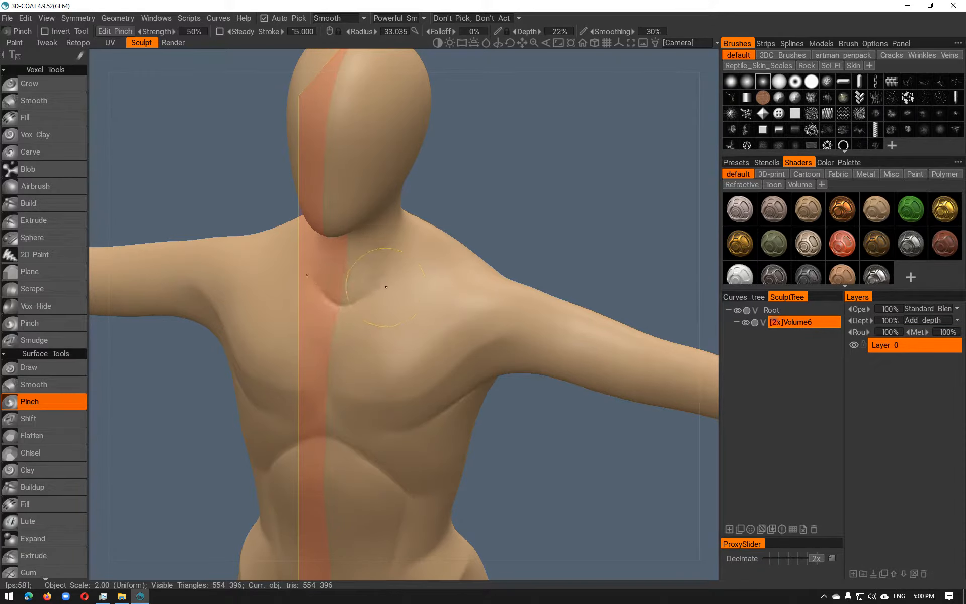
{"action": "left_click_drag", "start_coordinate": [468, 266], "coordinate": [439, 237], "text": "alt"}
{"action": "left_click_drag", "start_coordinate": [327, 295], "coordinate": [312, 312], "text": "alt"}
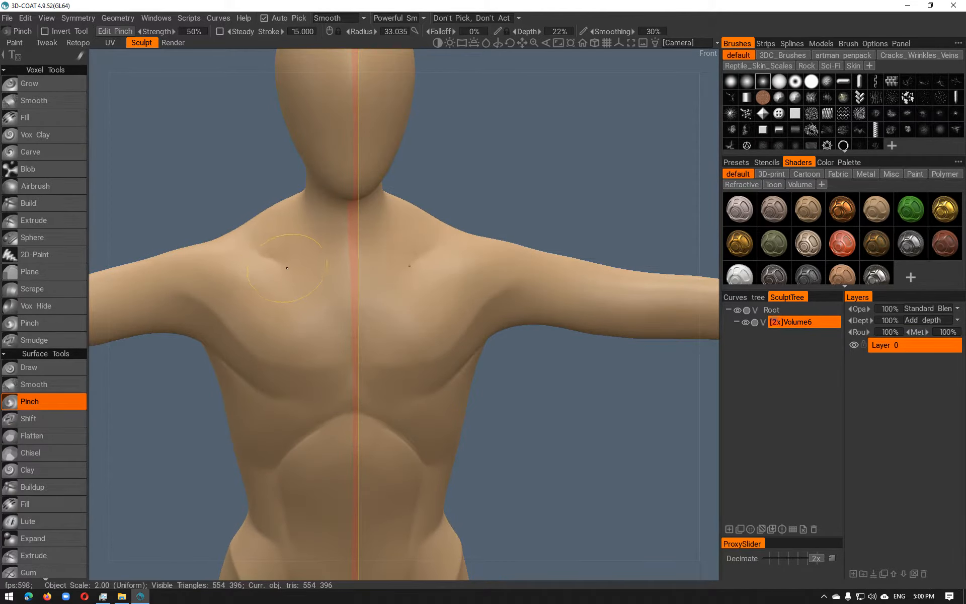
Crease horizontal divisions and the centre line of the abdominal muscles with Pinch, reducing the radius to 29.358
{"action": "left_click_drag", "start_coordinate": [402, 290], "coordinate": [487, 219], "text": "alt"}
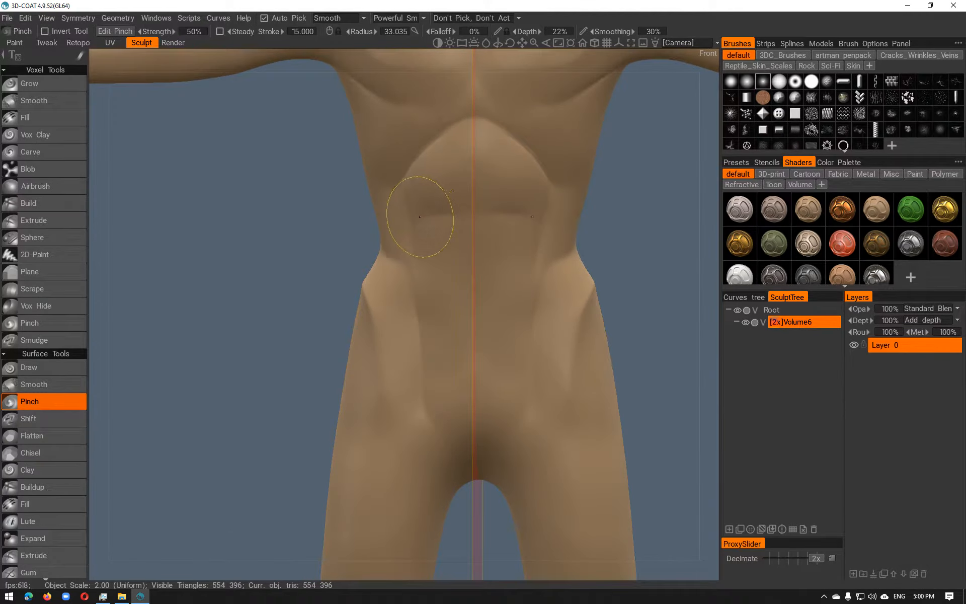
{"action": "mouse_move", "coordinate": [420, 217]}
{"action": "left_mouse_down"}
{"action": "mouse_move", "coordinate": [455, 263]}
{"action": "mouse_move", "coordinate": [432, 270]}
{"action": "mouse_move", "coordinate": [476, 298]}
{"action": "left_mouse_up"}
{"action": "left_click_drag", "start_coordinate": [477, 378], "coordinate": [478, 378]}
{"action": "key", "text": "ctrl+z"}
{"action": "right_click_drag", "start_coordinate": [508, 276], "coordinate": [492, 202]}
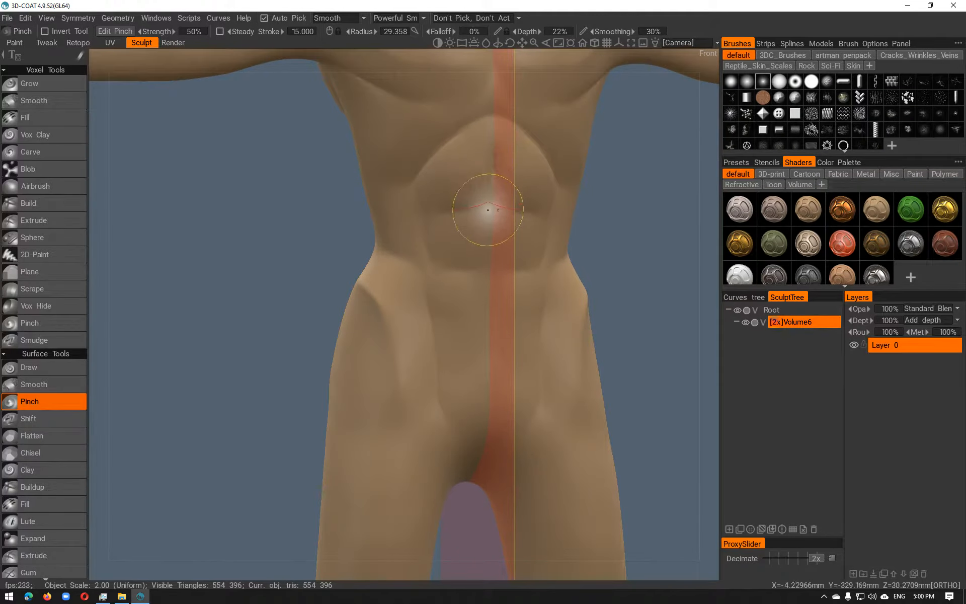
{"action": "left_click_drag", "start_coordinate": [491, 261], "coordinate": [417, 259], "text": "alt"}
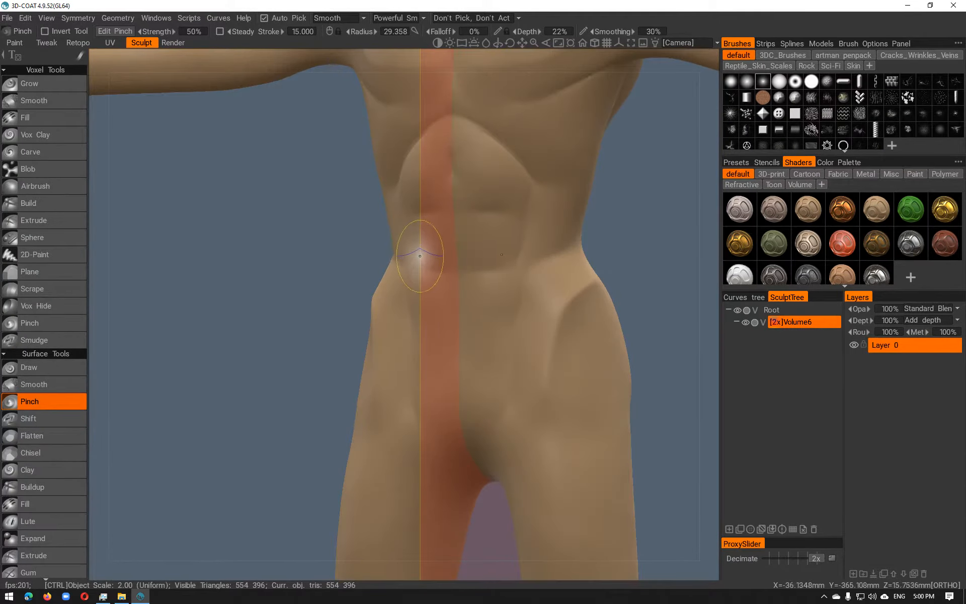
{"action": "left_click_drag", "start_coordinate": [452, 181], "coordinate": [532, 184], "text": "alt"}
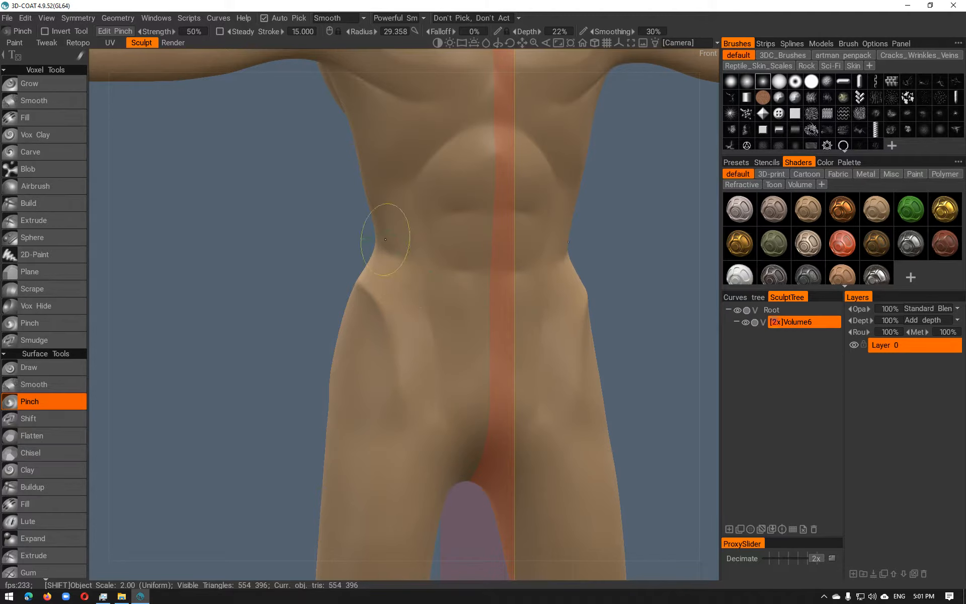
Reshape the chest, shoulders and neck silhouette with the Move tool at radius 49.704 and MoveDegree 34%
{"action": "middle_click_drag", "start_coordinate": [470, 198], "coordinate": [469, 334], "text": "alt"}
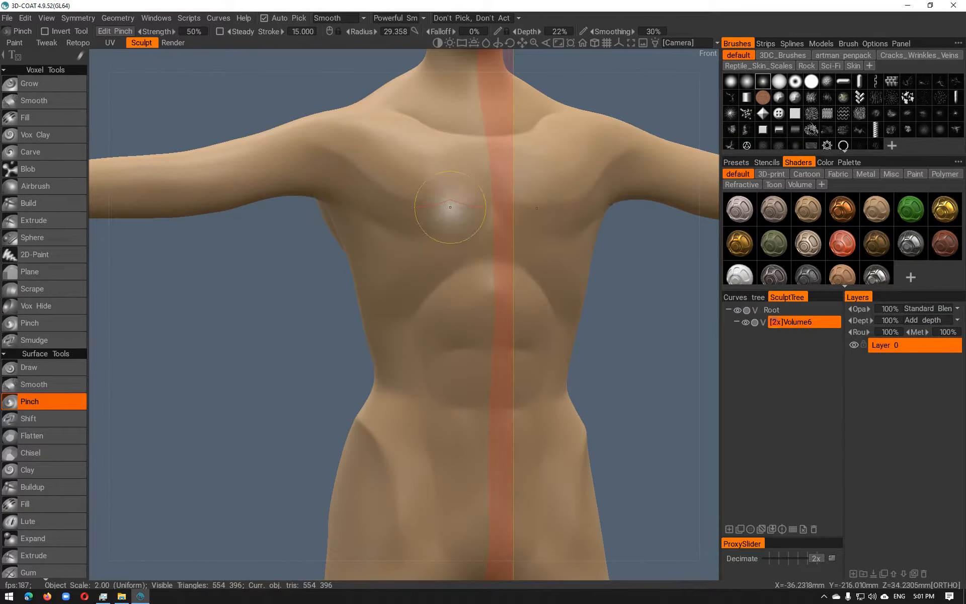
{"action": "key", "text": "space"}
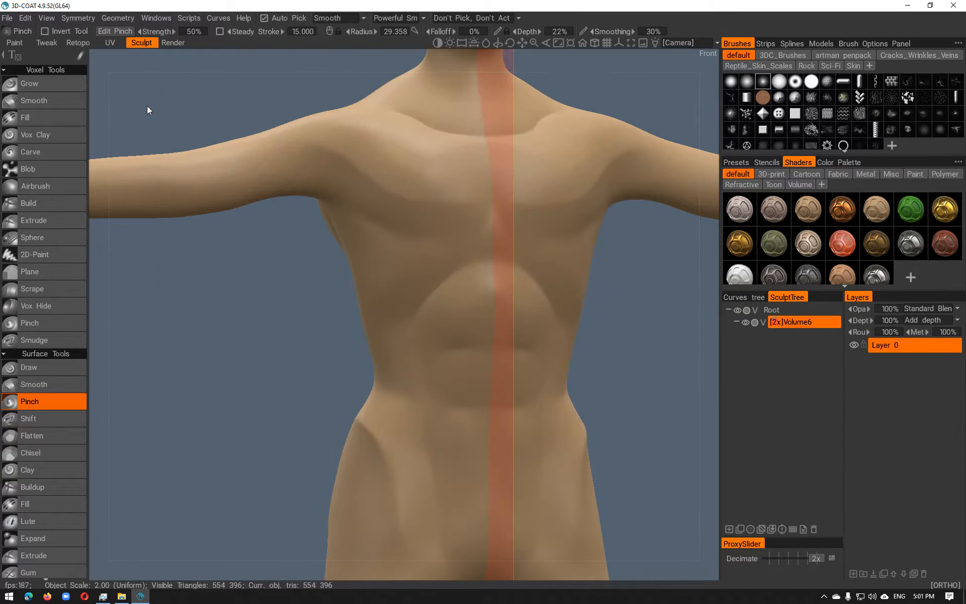
{"action": "key", "text": "space"}
{"action": "left_click", "coordinate": [93, 70]}
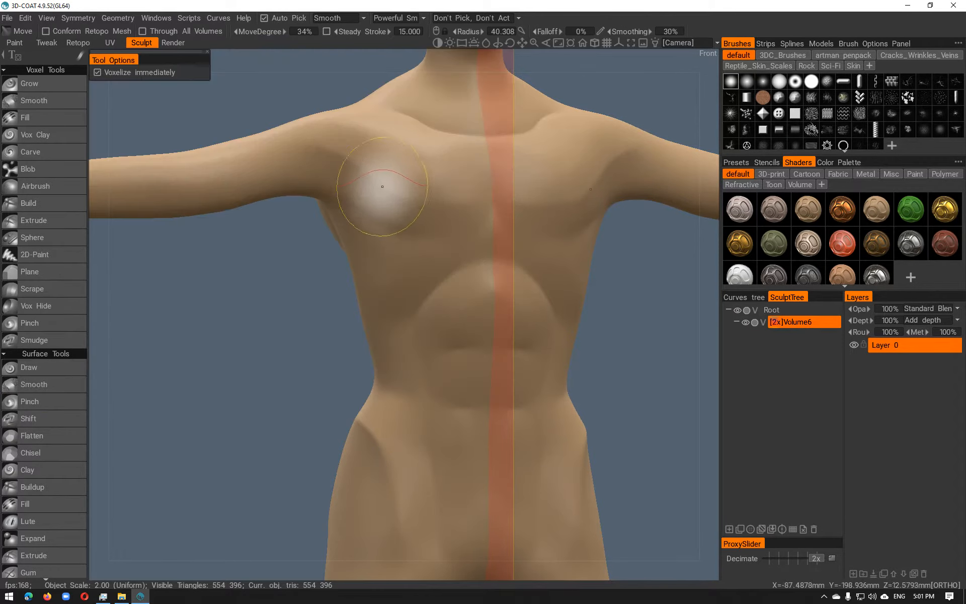
{"action": "mouse_move", "coordinate": [441, 240]}
{"action": "left_mouse_down"}
{"action": "mouse_move", "coordinate": [445, 197]}
{"action": "mouse_move", "coordinate": [492, 204]}
{"action": "mouse_move", "coordinate": [493, 162]}
{"action": "mouse_move", "coordinate": [491, 186]}
{"action": "mouse_move", "coordinate": [547, 172]}
{"action": "mouse_move", "coordinate": [524, 162]}
{"action": "left_mouse_up"}
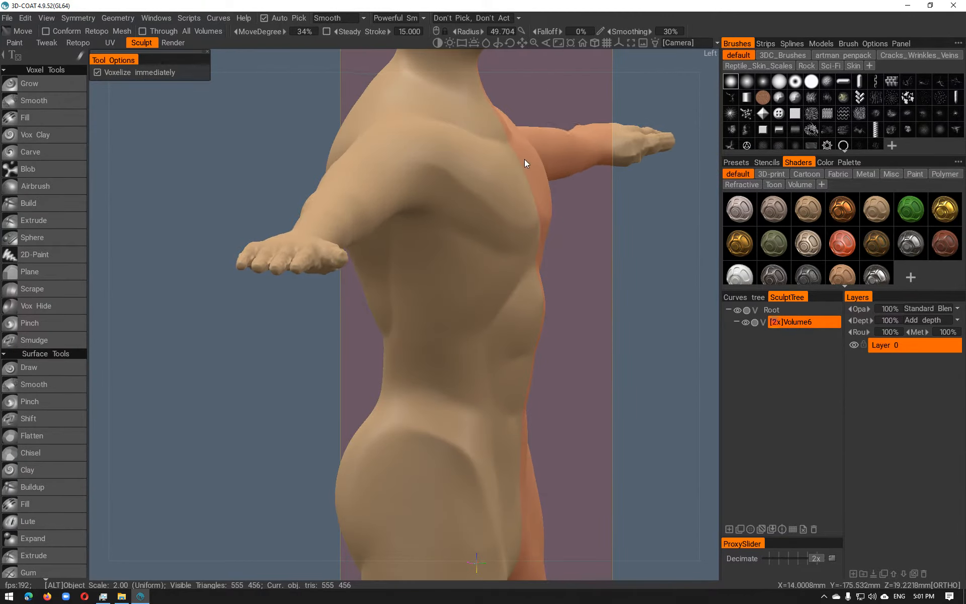
{"action": "mouse_move", "coordinate": [466, 169]}
{"action": "left_mouse_down", "text": "alt"}
{"action": "mouse_move", "coordinate": [416, 252]}
{"action": "mouse_move", "coordinate": [301, 181]}
{"action": "mouse_move", "coordinate": [255, 196]}
{"action": "mouse_move", "coordinate": [362, 207]}
{"action": "mouse_move", "coordinate": [363, 228]}
{"action": "mouse_move", "coordinate": [342, 242]}
{"action": "mouse_move", "coordinate": [524, 251]}
{"action": "left_mouse_up", "text": "alt"}
{"action": "mouse_move", "coordinate": [441, 281]}
{"action": "left_mouse_down", "text": "alt"}
{"action": "mouse_move", "coordinate": [464, 293]}
{"action": "mouse_move", "coordinate": [442, 274]}
{"action": "mouse_move", "coordinate": [513, 269]}
{"action": "mouse_move", "coordinate": [463, 283]}
{"action": "mouse_move", "coordinate": [515, 273]}
{"action": "mouse_move", "coordinate": [458, 286]}
{"action": "mouse_move", "coordinate": [464, 274]}
{"action": "mouse_move", "coordinate": [383, 229]}
{"action": "left_mouse_up", "text": "alt"}
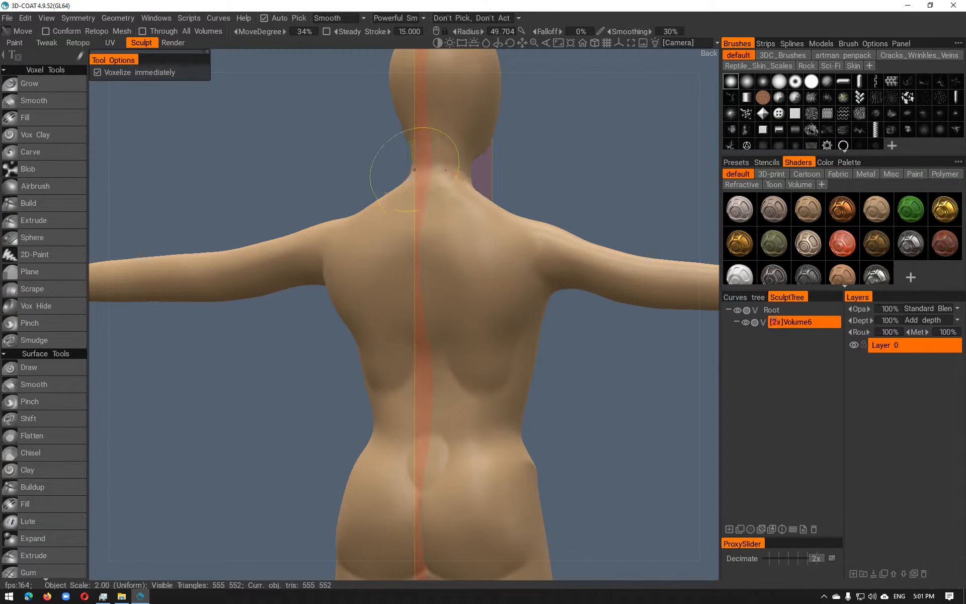
{"action": "left_click_drag", "start_coordinate": [394, 166], "coordinate": [407, 255], "text": "alt"}
{"action": "scroll", "coordinate": [407, 259], "scroll_direction": "up", "scroll_amount": 2}
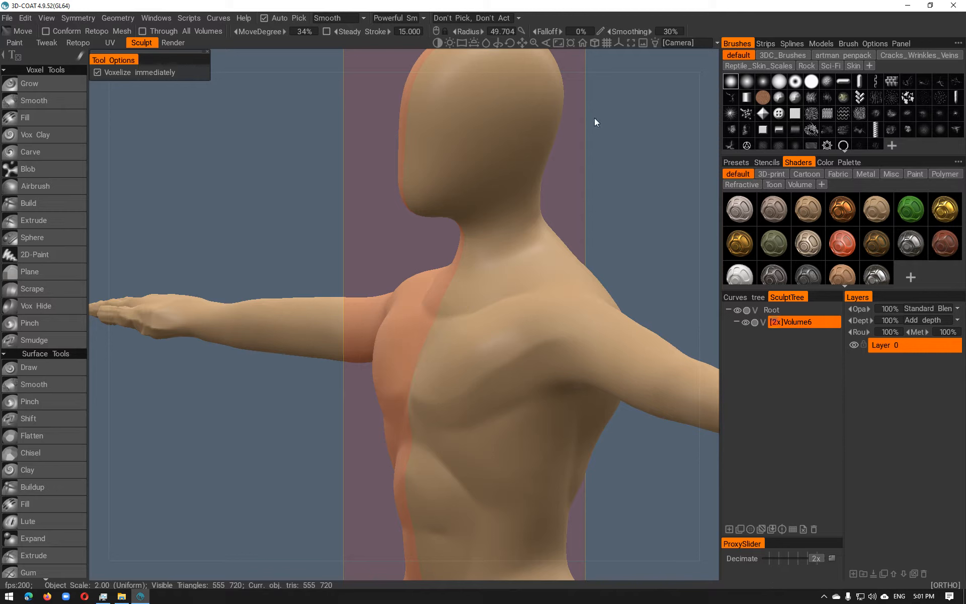
Crease the jawline between the head and neck from the chin backward with Pinch at radius 19.499
{"action": "scroll", "coordinate": [35, 296], "scroll_direction": "down", "scroll_amount": 5}
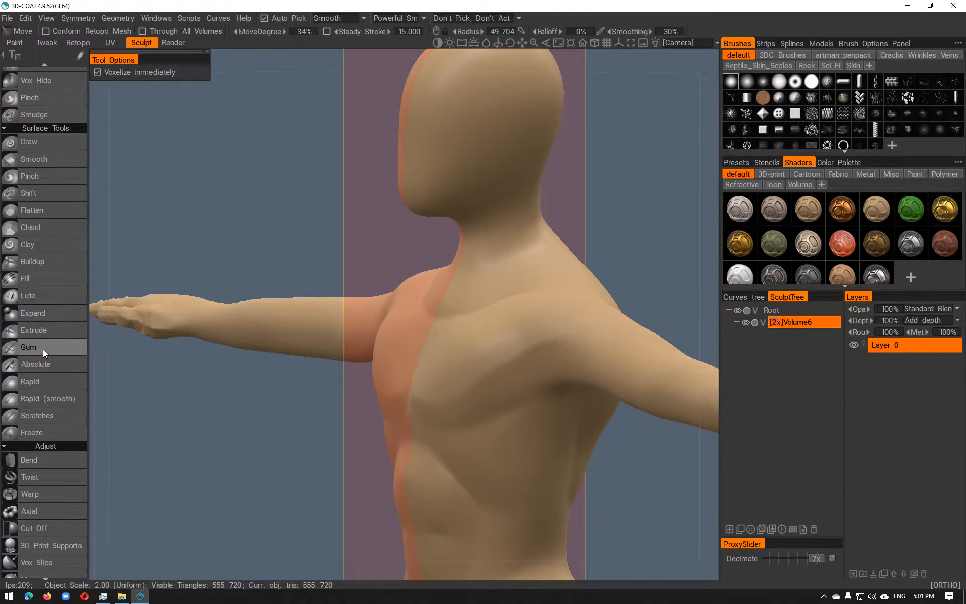
{"action": "scroll", "coordinate": [45, 335], "scroll_direction": "down", "scroll_amount": 6}
{"action": "scroll", "coordinate": [80, 248], "scroll_direction": "up", "scroll_amount": 6}
{"action": "key", "text": "space"}
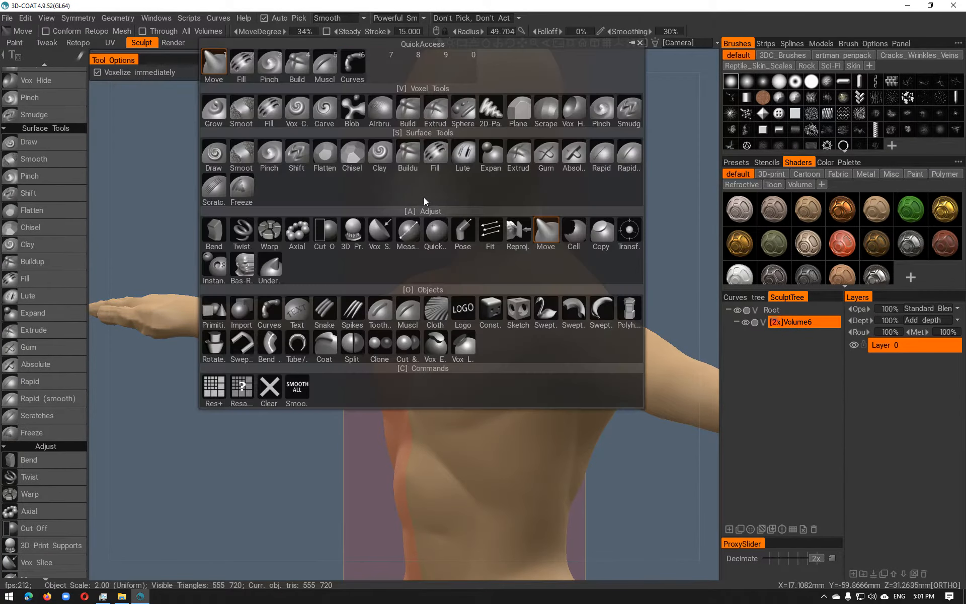
{"action": "left_click", "coordinate": [277, 66]}
{"action": "mouse_move", "coordinate": [408, 139]}
{"action": "left_mouse_down", "text": "alt"}
{"action": "mouse_move", "coordinate": [453, 166]}
{"action": "mouse_move", "coordinate": [500, 161]}
{"action": "mouse_move", "coordinate": [505, 350]}
{"action": "mouse_move", "coordinate": [492, 282]}
{"action": "mouse_move", "coordinate": [482, 299]}
{"action": "left_mouse_up", "text": "alt"}
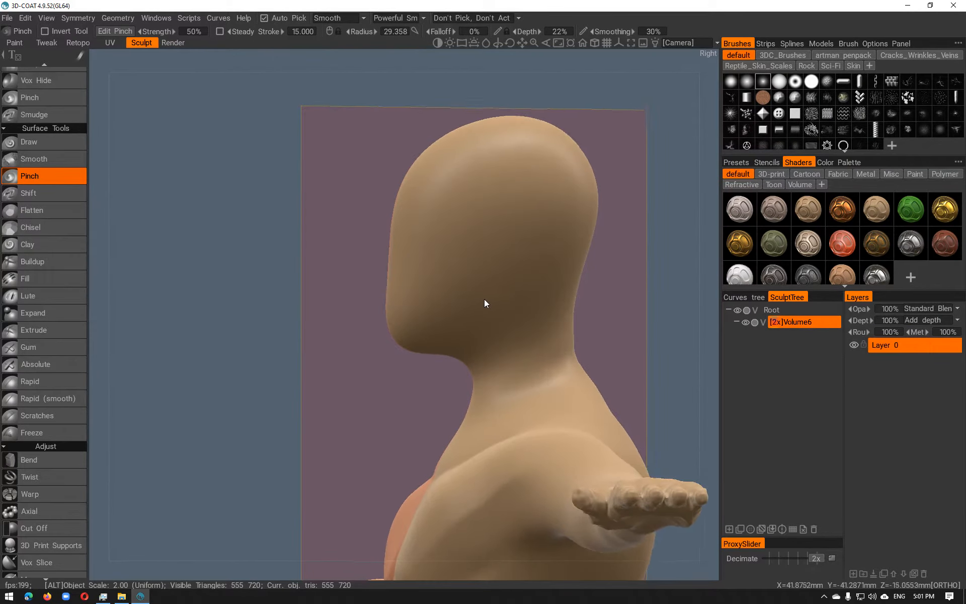
{"action": "right_click_drag", "start_coordinate": [482, 298], "coordinate": [561, 328], "text": "alt"}
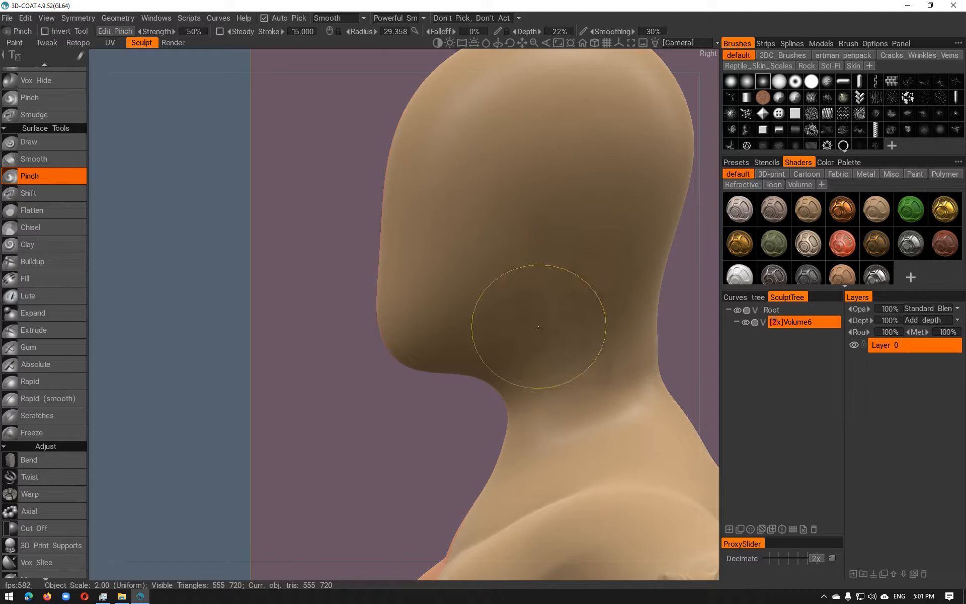
{"action": "mouse_move", "coordinate": [442, 352]}
{"action": "left_mouse_down", "text": "alt"}
{"action": "mouse_move", "coordinate": [466, 363]}
{"action": "mouse_move", "coordinate": [479, 357]}
{"action": "mouse_move", "coordinate": [483, 288]}
{"action": "mouse_move", "coordinate": [473, 289]}
{"action": "left_mouse_up", "text": "alt"}
{"action": "right_click_drag", "start_coordinate": [473, 290], "coordinate": [511, 321], "text": "alt"}
{"action": "mouse_move", "coordinate": [511, 321]}
{"action": "left_mouse_down", "text": "alt"}
{"action": "mouse_move", "coordinate": [512, 288]}
{"action": "mouse_move", "coordinate": [503, 325]}
{"action": "left_mouse_up", "text": "alt"}
{"action": "mouse_move", "coordinate": [489, 326]}
{"action": "middle_mouse_down", "text": "alt"}
{"action": "mouse_move", "coordinate": [433, 268]}
{"action": "mouse_move", "coordinate": [426, 223]}
{"action": "middle_mouse_up", "text": "alt"}
{"action": "left_click_drag", "start_coordinate": [496, 305], "coordinate": [452, 302]}
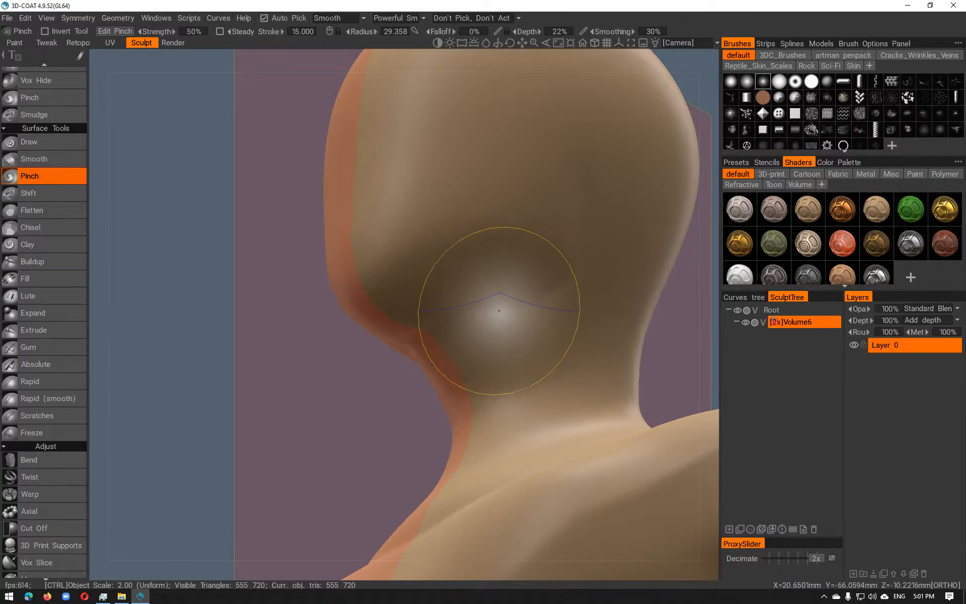
{"action": "right_click_drag", "start_coordinate": [539, 298], "coordinate": [516, 299]}
{"action": "left_click_drag", "start_coordinate": [516, 299], "coordinate": [500, 301]}
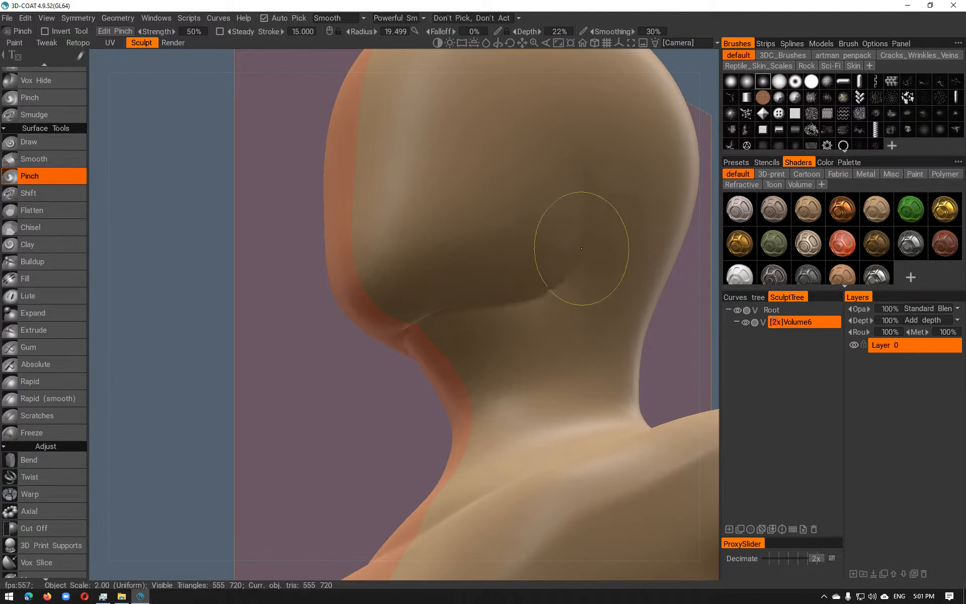
Round the jaw corner up toward the ear with Pinch, soften the crease and check the mesh density in wireframe
{"action": "left_click_drag", "start_coordinate": [570, 194], "coordinate": [506, 297], "text": "alt"}
{"action": "middle_click_drag", "start_coordinate": [507, 298], "coordinate": [528, 428], "text": "alt"}
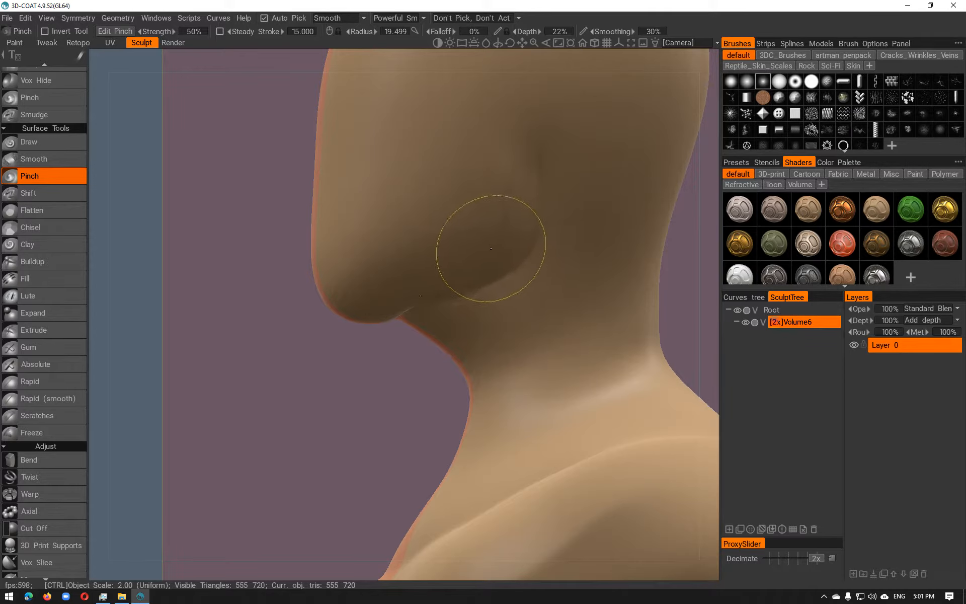
{"action": "mouse_move", "coordinate": [352, 304]}
{"action": "left_mouse_down", "text": "alt"}
{"action": "mouse_move", "coordinate": [390, 248]}
{"action": "mouse_move", "coordinate": [420, 295]}
{"action": "mouse_move", "coordinate": [493, 291]}
{"action": "mouse_move", "coordinate": [376, 304]}
{"action": "left_mouse_up", "text": "alt"}
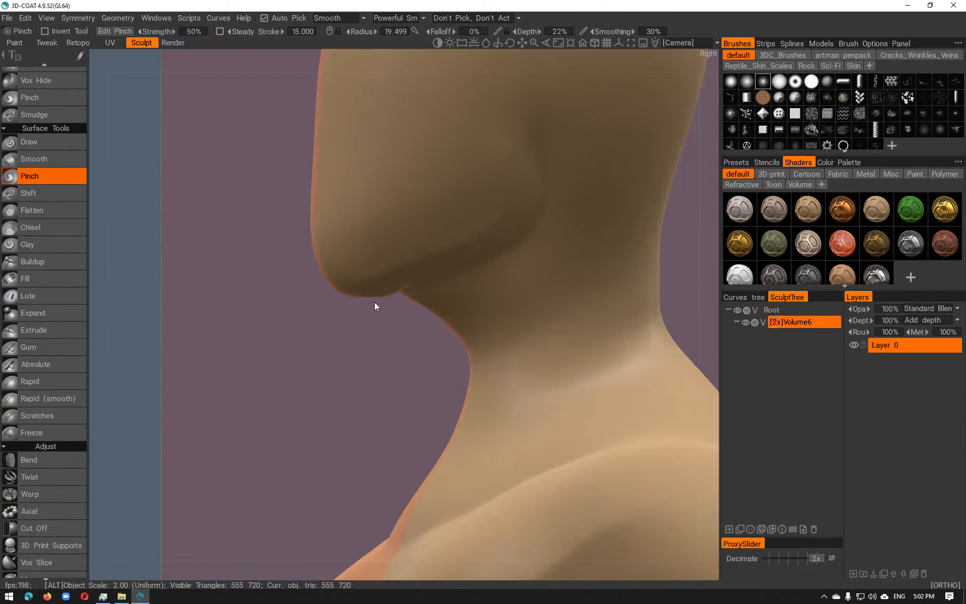
{"action": "key", "text": "w"}
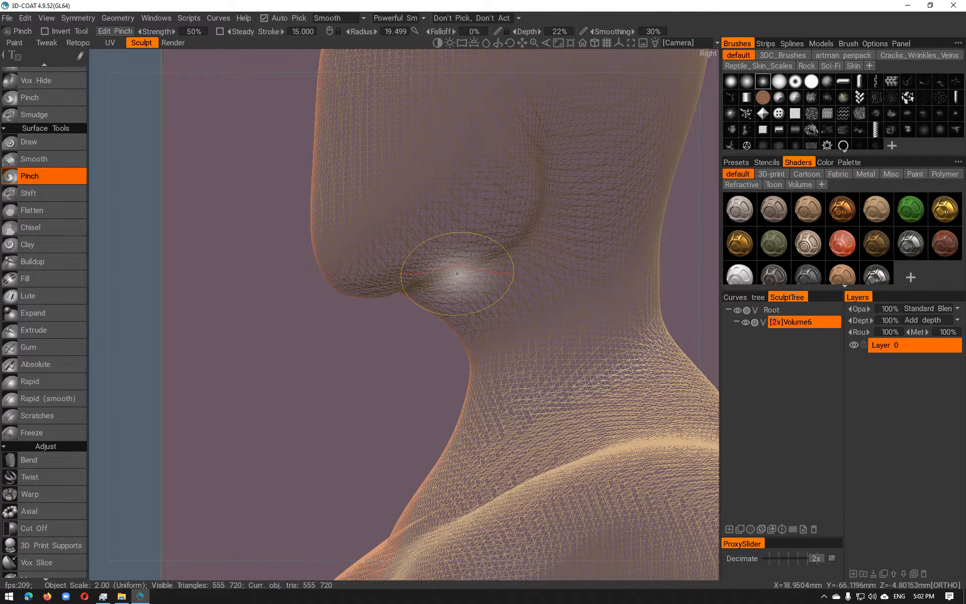
{"action": "key", "text": "w"}
{"action": "left_click_drag", "start_coordinate": [456, 272], "coordinate": [586, 258], "text": "alt"}
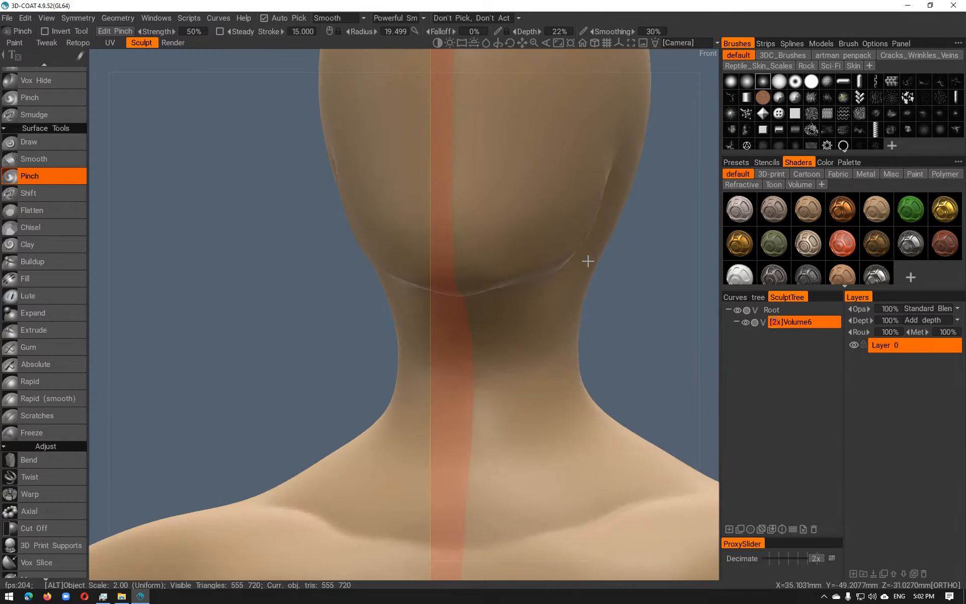
Shape the temples and sides of the head with Pinch at radius 23.304, smoothing the transitions toward the forehead
{"action": "mouse_move", "coordinate": [542, 347]}
{"action": "left_mouse_down", "text": "alt"}
{"action": "mouse_move", "coordinate": [439, 330]}
{"action": "mouse_move", "coordinate": [416, 452]}
{"action": "mouse_move", "coordinate": [423, 433]}
{"action": "left_mouse_up", "text": "alt"}
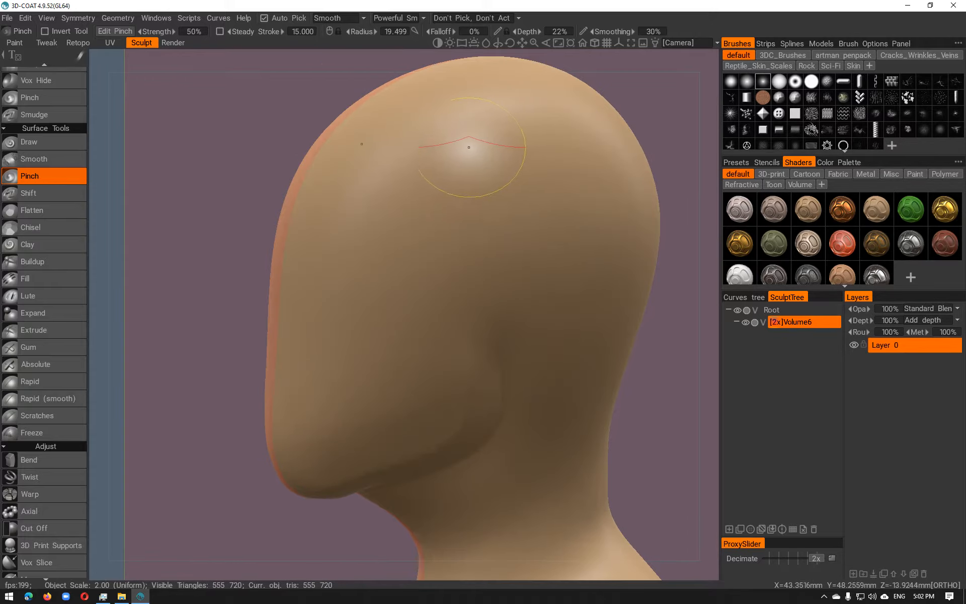
{"action": "left_click_drag", "start_coordinate": [432, 161], "coordinate": [443, 172], "text": "shift"}
{"action": "mouse_move", "coordinate": [491, 280]}
{"action": "left_mouse_down", "text": "alt"}
{"action": "mouse_move", "coordinate": [509, 242]}
{"action": "mouse_move", "coordinate": [526, 243]}
{"action": "mouse_move", "coordinate": [491, 252]}
{"action": "mouse_move", "coordinate": [533, 226]}
{"action": "left_mouse_up", "text": "alt"}
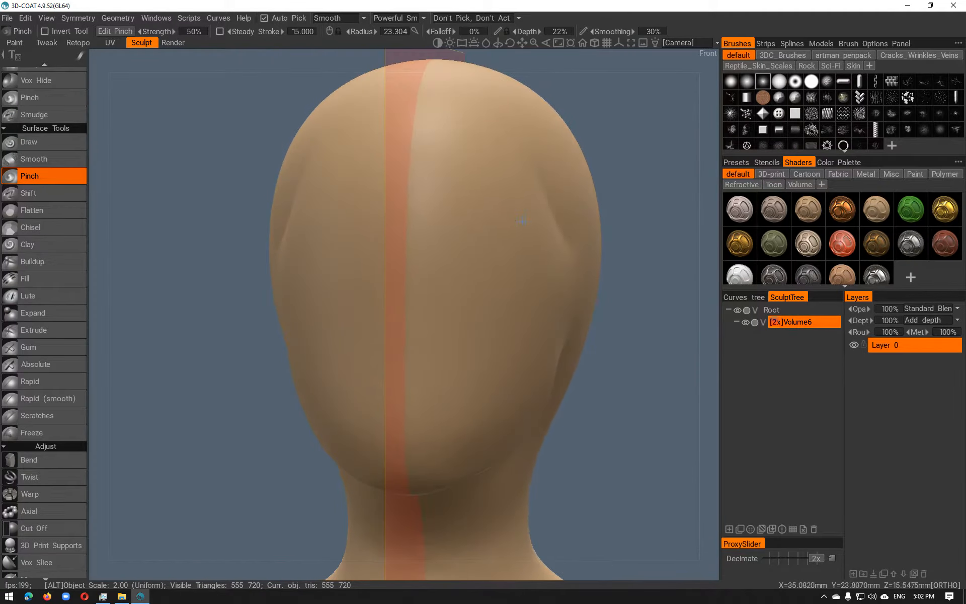
{"action": "left_click_drag", "start_coordinate": [600, 219], "coordinate": [598, 229], "text": "alt"}
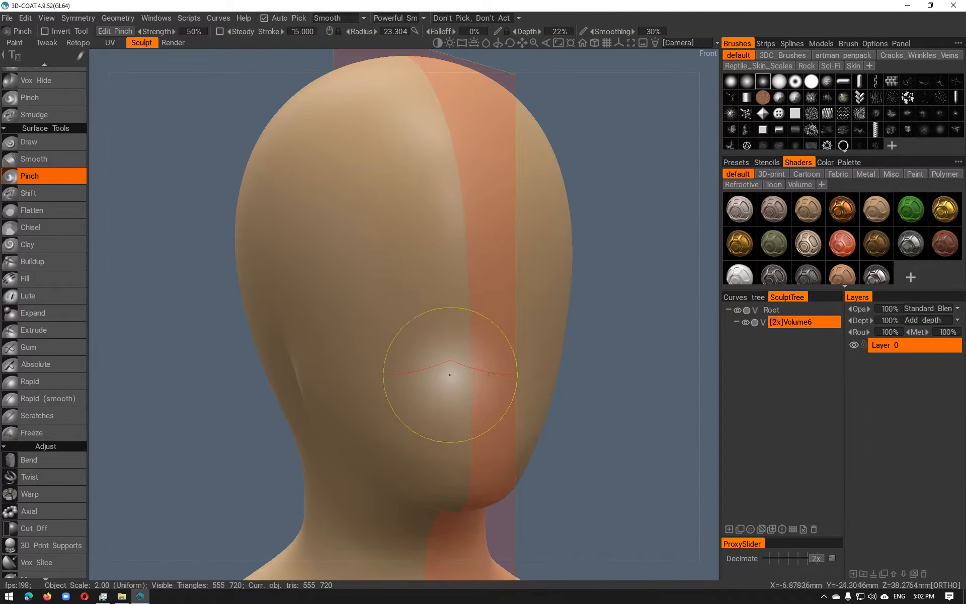
{"action": "left_click_drag", "start_coordinate": [443, 308], "coordinate": [432, 310], "text": "alt"}
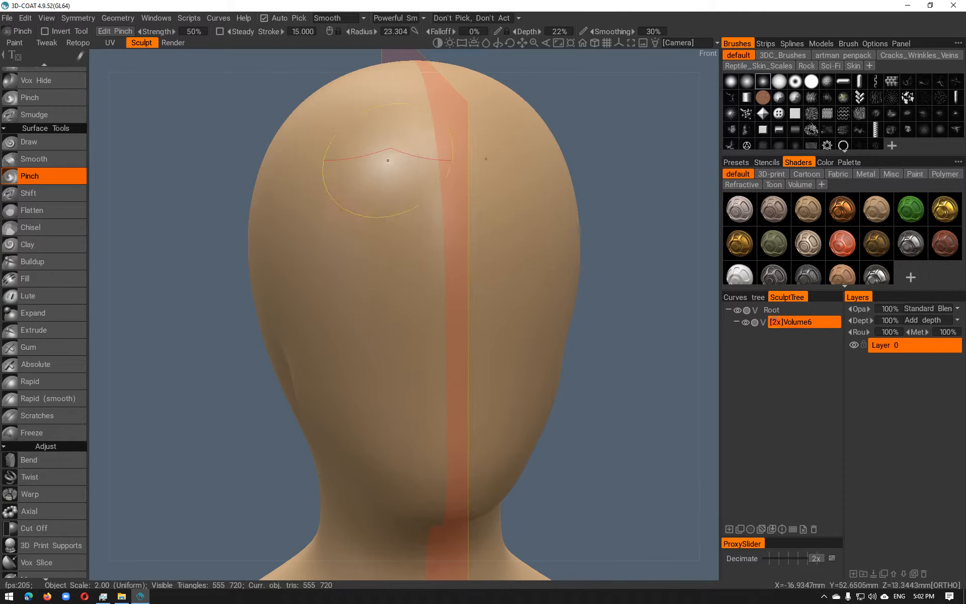
Sink the eye sockets and raise the cheekbones below them with the Build tool at Depth 107%, undoing the unwanted strokes
{"action": "key", "text": "space"}
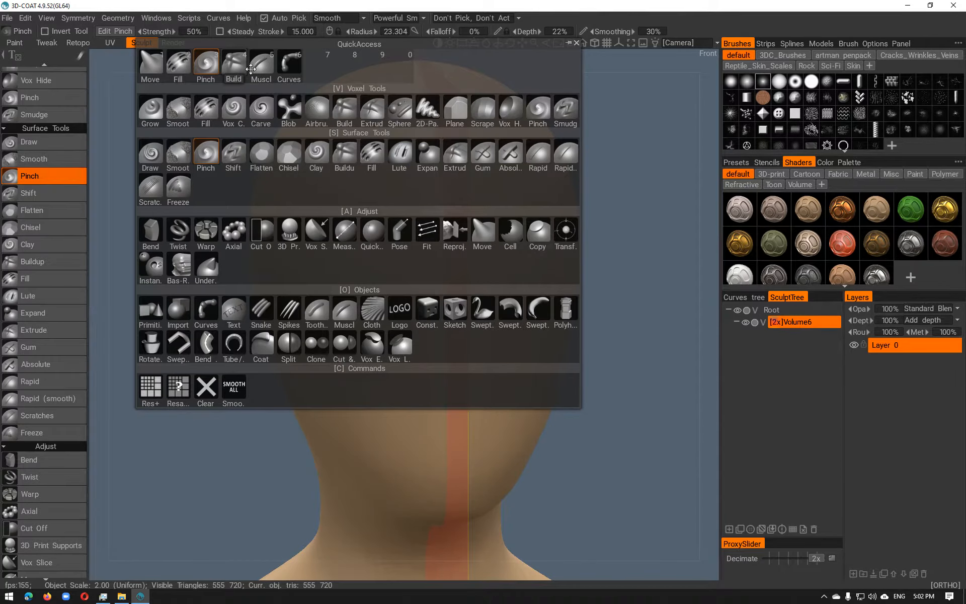
{"action": "left_click", "coordinate": [234, 64]}
{"action": "mouse_move", "coordinate": [383, 265]}
{"action": "left_mouse_down"}
{"action": "mouse_move", "coordinate": [328, 285]}
{"action": "mouse_move", "coordinate": [368, 265]}
{"action": "mouse_move", "coordinate": [288, 258]}
{"action": "left_mouse_up"}
{"action": "key", "text": "ctrl+z"}
{"action": "key", "text": "ctrl+z"}
{"action": "key", "text": "ctrl+z"}
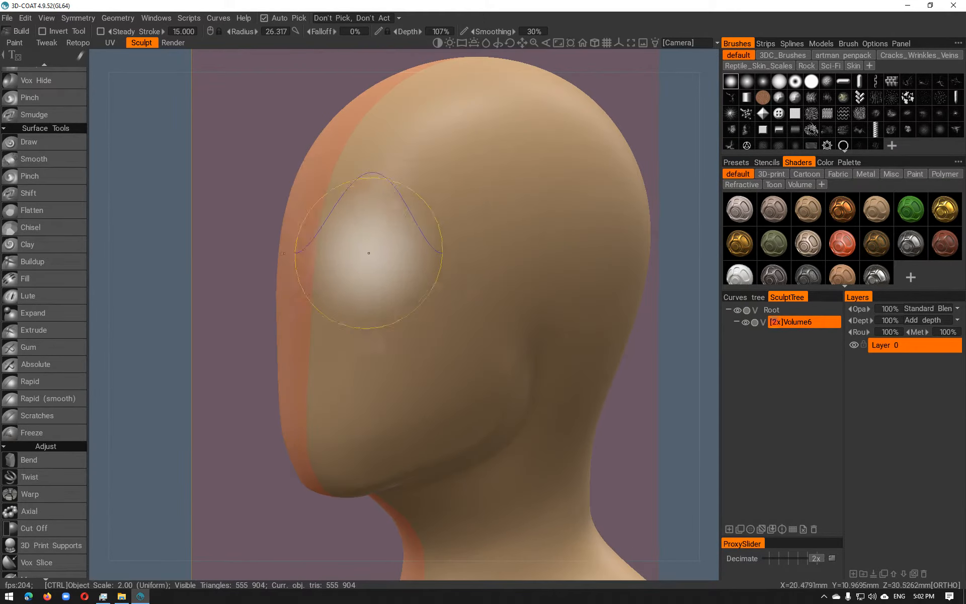
{"action": "mouse_move", "coordinate": [386, 242]}
{"action": "right_mouse_down"}
{"action": "mouse_move", "coordinate": [355, 242]}
{"action": "mouse_move", "coordinate": [373, 237]}
{"action": "right_mouse_up"}
{"action": "mouse_move", "coordinate": [374, 236]}
{"action": "left_mouse_down"}
{"action": "mouse_move", "coordinate": [373, 227]}
{"action": "mouse_move", "coordinate": [387, 241]}
{"action": "mouse_move", "coordinate": [486, 248]}
{"action": "mouse_move", "coordinate": [469, 242]}
{"action": "left_mouse_up"}
{"action": "key", "text": "ctrl+z"}
{"action": "right_click_drag", "start_coordinate": [454, 237], "coordinate": [423, 234]}
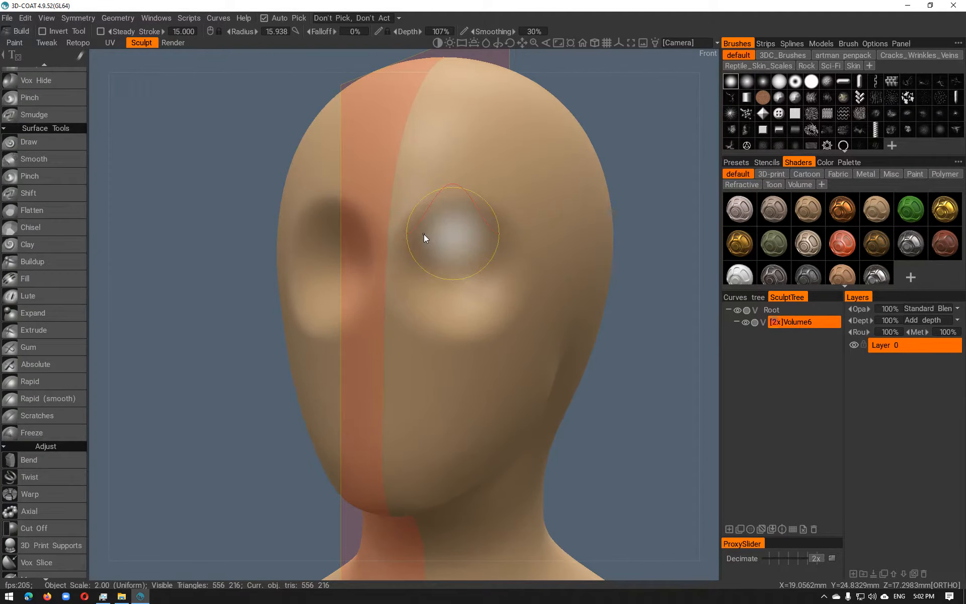
Deepen the inner eye sockets beside the nose bridge with Build at radius 21.474 and Depth 52%, undoing the stray brow stroke
{"action": "mouse_move", "coordinate": [411, 229]}
{"action": "left_mouse_down", "text": "ctrl"}
{"action": "mouse_move", "coordinate": [420, 218]}
{"action": "mouse_move", "coordinate": [534, 229]}
{"action": "left_mouse_up", "text": "ctrl"}
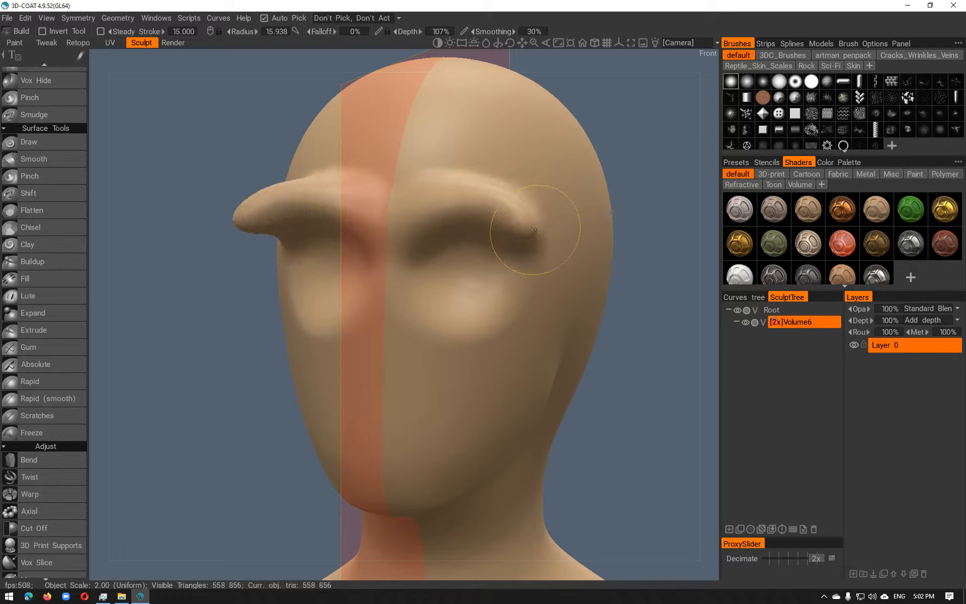
{"action": "key", "text": "ctrl+z"}
{"action": "mouse_move", "coordinate": [419, 209]}
{"action": "right_mouse_down"}
{"action": "mouse_move", "coordinate": [417, 246]}
{"action": "mouse_move", "coordinate": [426, 202]}
{"action": "right_mouse_up"}
{"action": "left_click_drag", "start_coordinate": [420, 228], "coordinate": [413, 219], "text": "ctrl"}
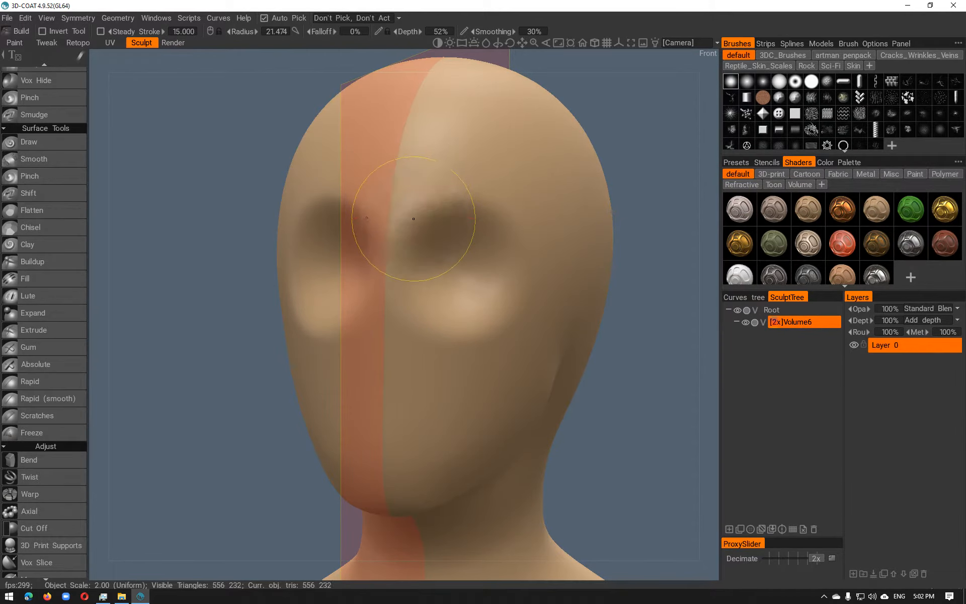
Build up the cheekbone below the eye socket at radius 21.474 and smooth it with the radius enlarged to 30.295
{"action": "mouse_move", "coordinate": [521, 229]}
{"action": "left_mouse_down", "text": "alt"}
{"action": "mouse_move", "coordinate": [430, 246]}
{"action": "mouse_move", "coordinate": [389, 229]}
{"action": "mouse_move", "coordinate": [441, 236]}
{"action": "left_mouse_up", "text": "alt"}
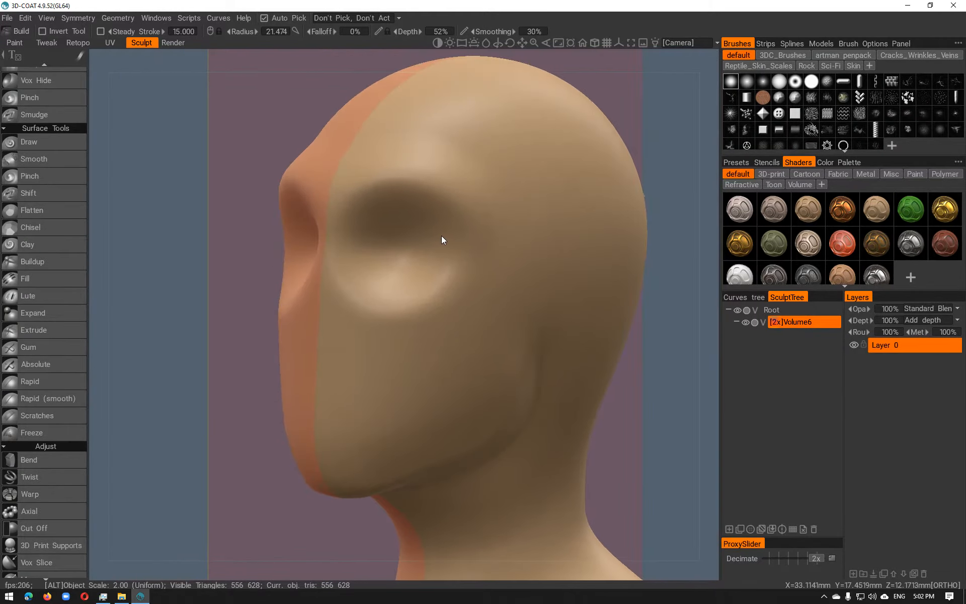
{"action": "mouse_move", "coordinate": [359, 306]}
{"action": "left_mouse_down"}
{"action": "mouse_move", "coordinate": [416, 302]}
{"action": "mouse_move", "coordinate": [398, 297]}
{"action": "left_mouse_up"}
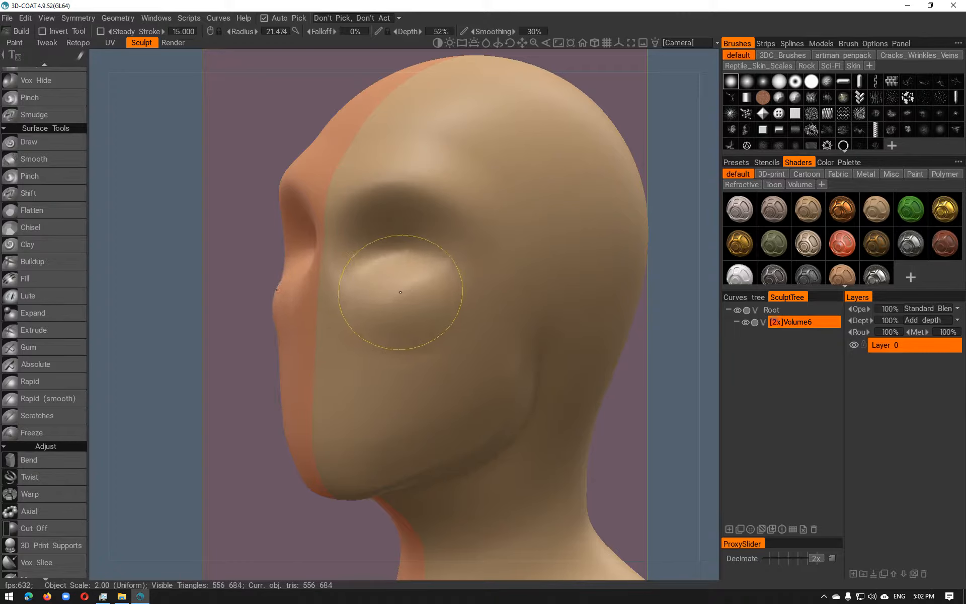
{"action": "left_click_drag", "start_coordinate": [402, 302], "coordinate": [392, 304], "text": "shift"}
{"action": "right_click_drag", "start_coordinate": [391, 306], "coordinate": [417, 305]}
{"action": "mouse_move", "coordinate": [417, 305]}
{"action": "left_mouse_down", "text": "shift"}
{"action": "mouse_move", "coordinate": [401, 287]}
{"action": "mouse_move", "coordinate": [402, 315]}
{"action": "mouse_move", "coordinate": [601, 297]}
{"action": "mouse_move", "coordinate": [578, 303]}
{"action": "mouse_move", "coordinate": [590, 304]}
{"action": "mouse_move", "coordinate": [559, 353]}
{"action": "mouse_move", "coordinate": [461, 305]}
{"action": "mouse_move", "coordinate": [513, 312]}
{"action": "mouse_move", "coordinate": [354, 367]}
{"action": "mouse_move", "coordinate": [402, 280]}
{"action": "left_mouse_up", "text": "shift"}
Reshape the back and crown of the skull in side view with the Move tool at radius 49.704
{"action": "key", "text": "space"}
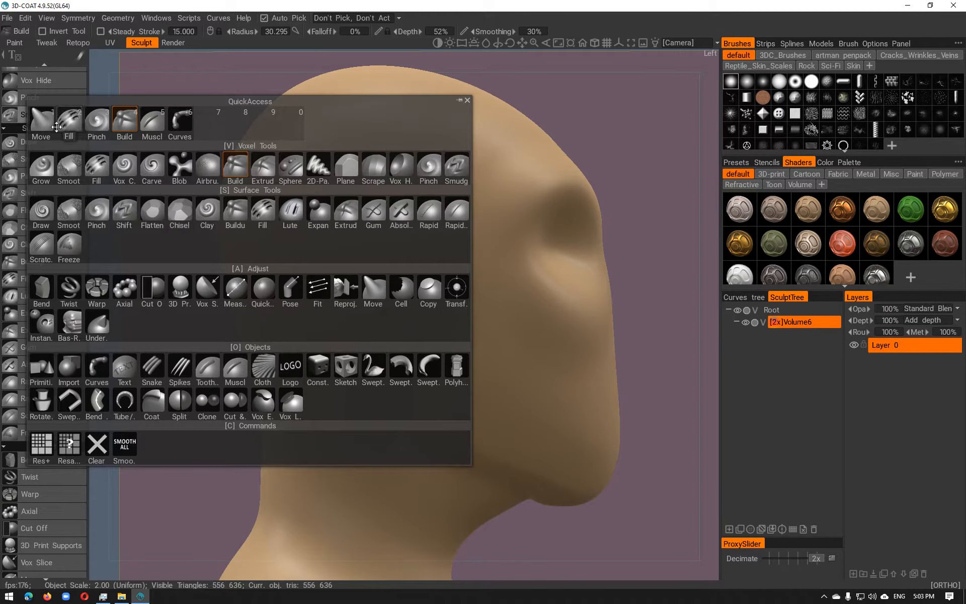
{"action": "key", "text": "space"}
{"action": "key", "text": "space"}
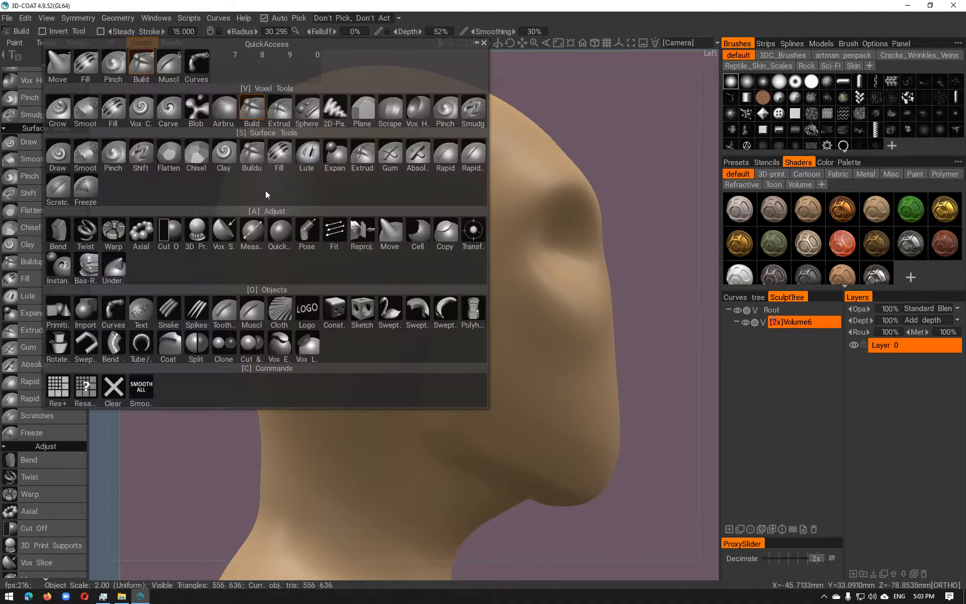
{"action": "left_click", "coordinate": [69, 77]}
{"action": "left_click_drag", "start_coordinate": [213, 332], "coordinate": [212, 330]}
{"action": "left_click_drag", "start_coordinate": [231, 278], "coordinate": [216, 302]}
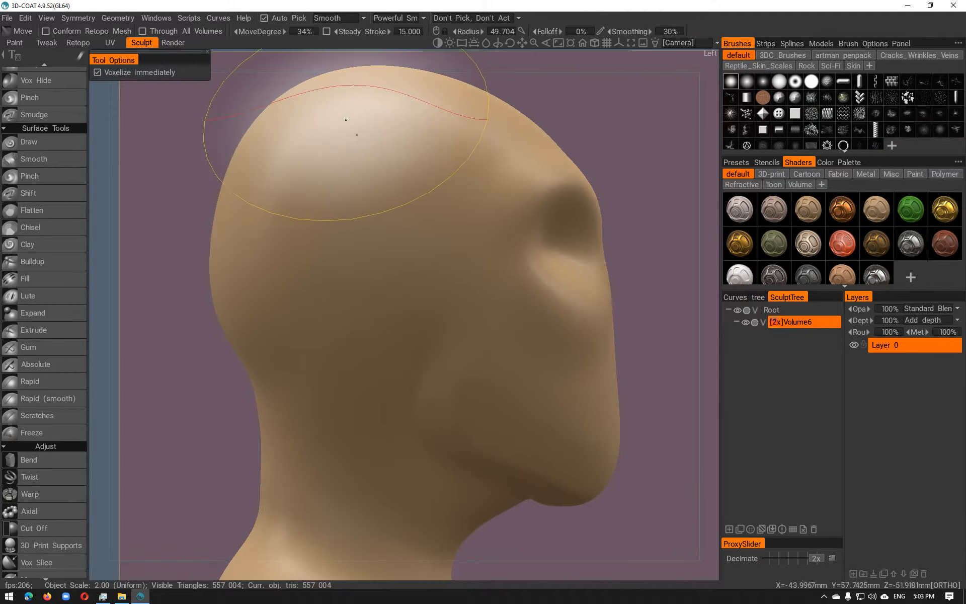
{"action": "left_click_drag", "start_coordinate": [347, 76], "coordinate": [340, 82]}
{"action": "left_click_drag", "start_coordinate": [259, 132], "coordinate": [272, 139]}
{"action": "left_click_drag", "start_coordinate": [198, 255], "coordinate": [197, 254]}
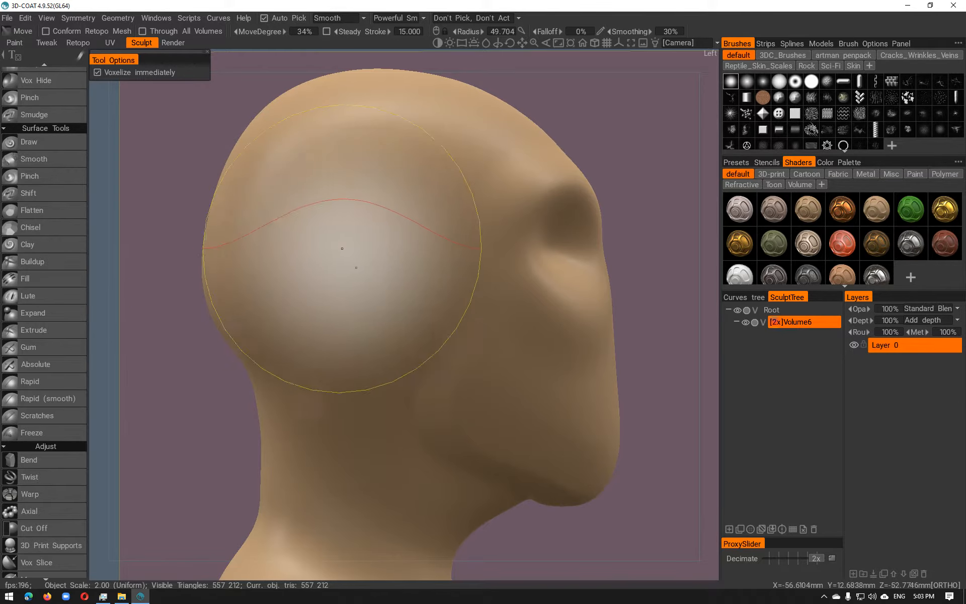
Pull the nose tip forward out of the face with the Move tool at radius 16.712
{"action": "left_click_drag", "start_coordinate": [307, 253], "coordinate": [165, 250], "text": "alt"}
{"action": "left_click_drag", "start_coordinate": [233, 243], "coordinate": [357, 246], "text": "alt"}
{"action": "right_click_drag", "start_coordinate": [357, 242], "coordinate": [410, 254], "text": "alt"}
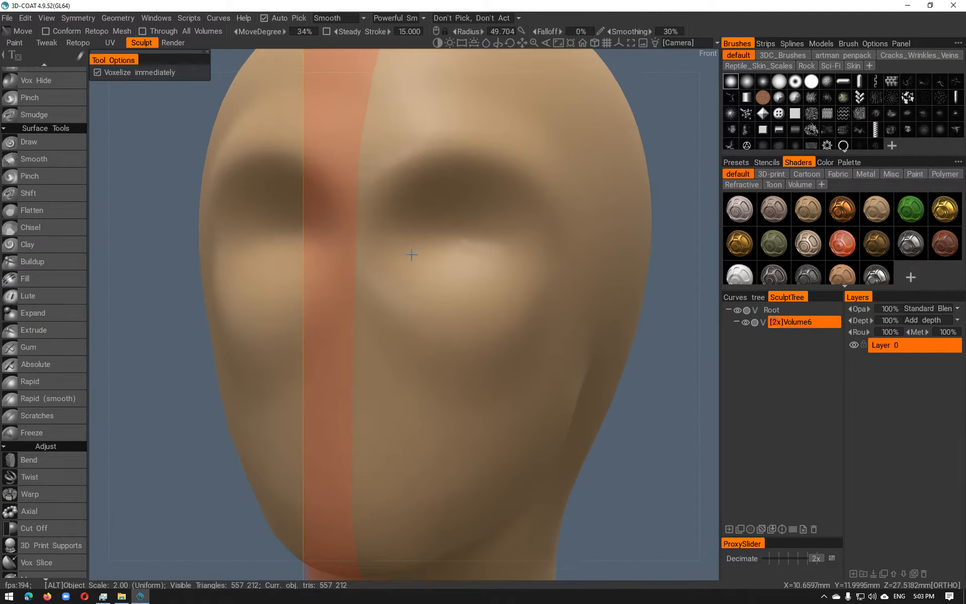
{"action": "middle_click_drag", "start_coordinate": [410, 253], "coordinate": [401, 291], "text": "alt"}
{"action": "mouse_move", "coordinate": [362, 320]}
{"action": "right_mouse_down"}
{"action": "mouse_move", "coordinate": [222, 319]}
{"action": "mouse_move", "coordinate": [230, 319]}
{"action": "right_mouse_up"}
{"action": "left_click_drag", "start_coordinate": [320, 298], "coordinate": [254, 296], "text": "alt"}
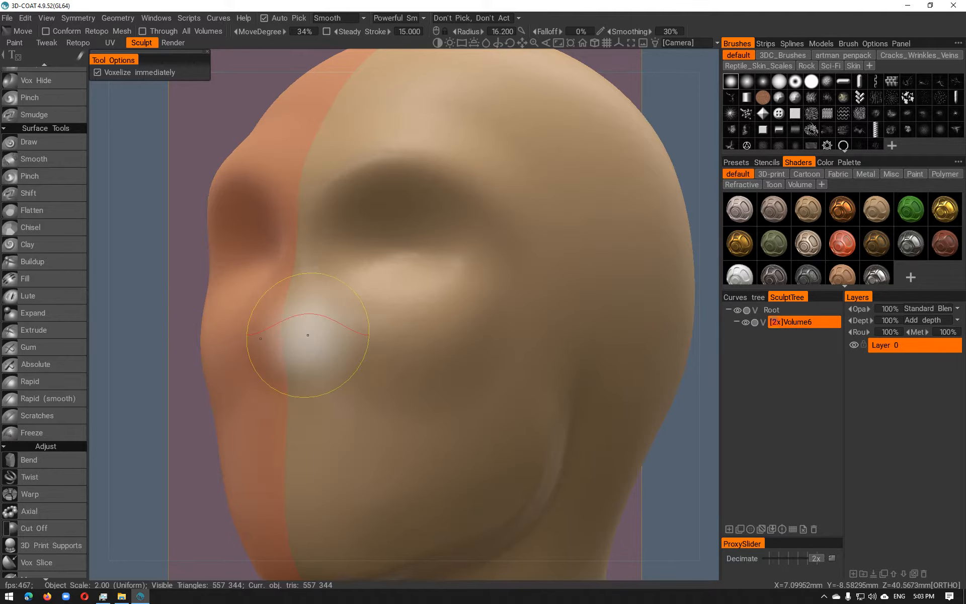
{"action": "left_click_drag", "start_coordinate": [304, 336], "coordinate": [271, 348], "text": "alt"}
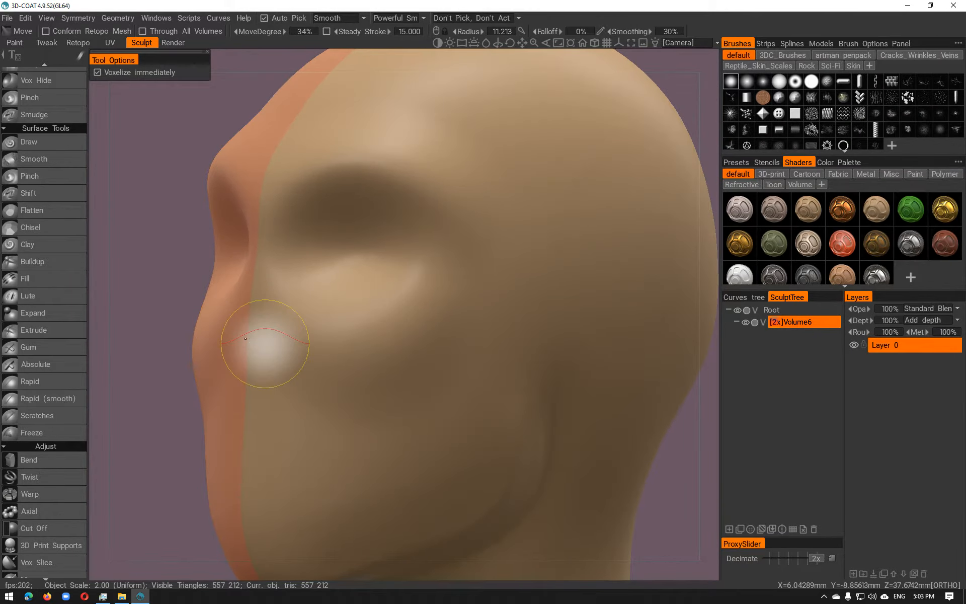
{"action": "left_click_drag", "start_coordinate": [215, 339], "coordinate": [217, 338]}
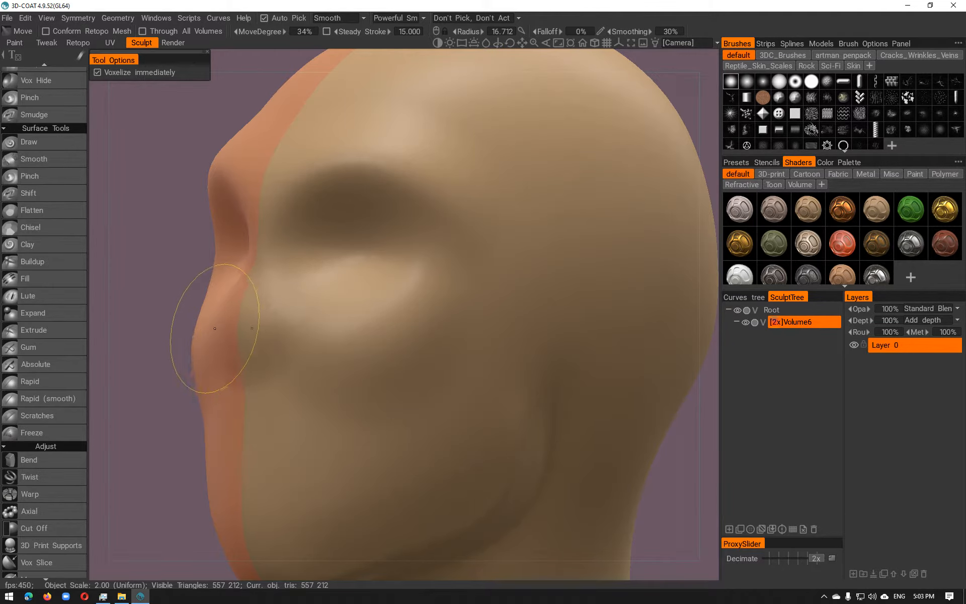
{"action": "left_click_drag", "start_coordinate": [176, 345], "coordinate": [176, 345]}
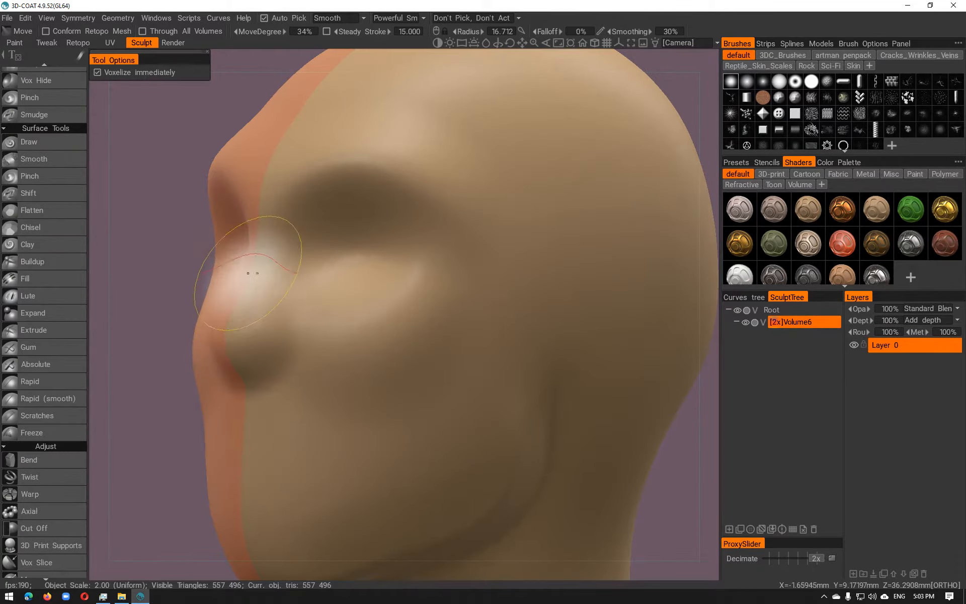
Push in the nose bridge in profile view with the Move tool at radius 18.246
{"action": "left_click_drag", "start_coordinate": [252, 273], "coordinate": [191, 265], "text": "alt+shift"}
{"action": "right_click_drag", "start_coordinate": [208, 264], "coordinate": [214, 264]}
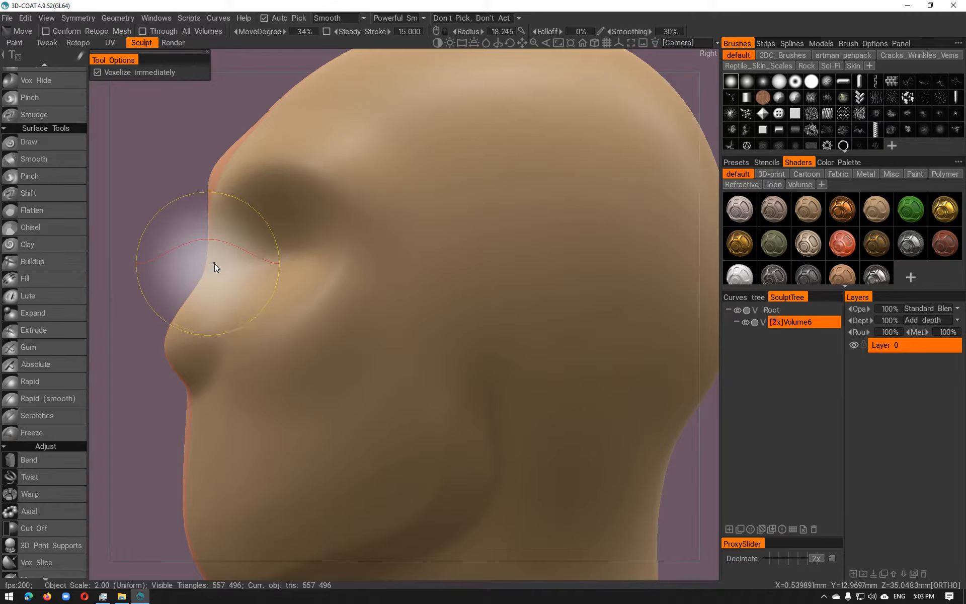
{"action": "left_click_drag", "start_coordinate": [209, 264], "coordinate": [213, 263]}
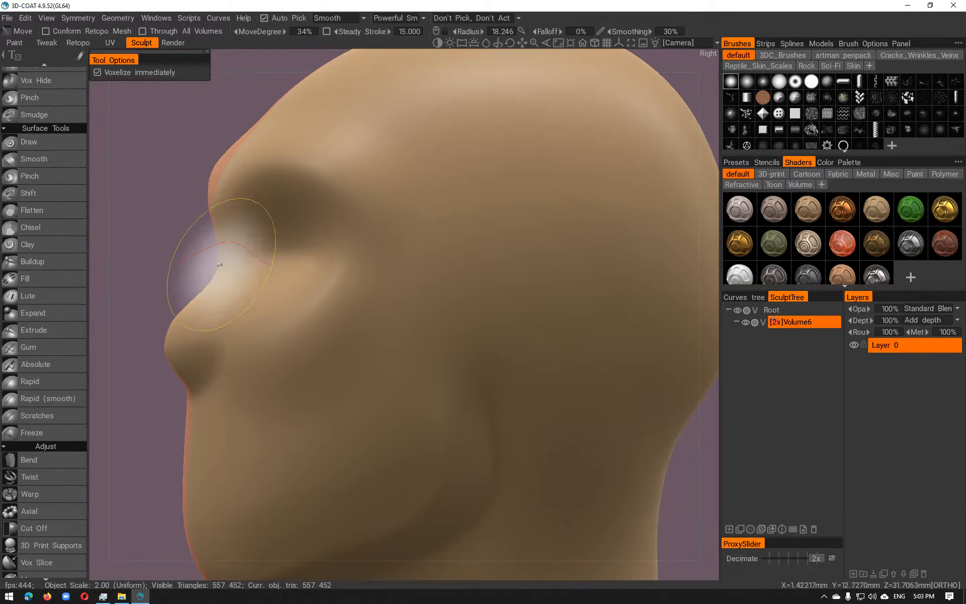
Sculpt the basic upper and lower lips beneath the nose with the Build tool at radius 8.054
{"action": "mouse_move", "coordinate": [195, 283]}
{"action": "left_mouse_down", "text": "alt"}
{"action": "mouse_move", "coordinate": [281, 328]}
{"action": "mouse_move", "coordinate": [392, 291]}
{"action": "mouse_move", "coordinate": [354, 277]}
{"action": "mouse_move", "coordinate": [300, 289]}
{"action": "mouse_move", "coordinate": [287, 276]}
{"action": "mouse_move", "coordinate": [324, 285]}
{"action": "left_mouse_up", "text": "alt"}
{"action": "right_click_drag", "start_coordinate": [324, 286], "coordinate": [341, 330], "text": "alt"}
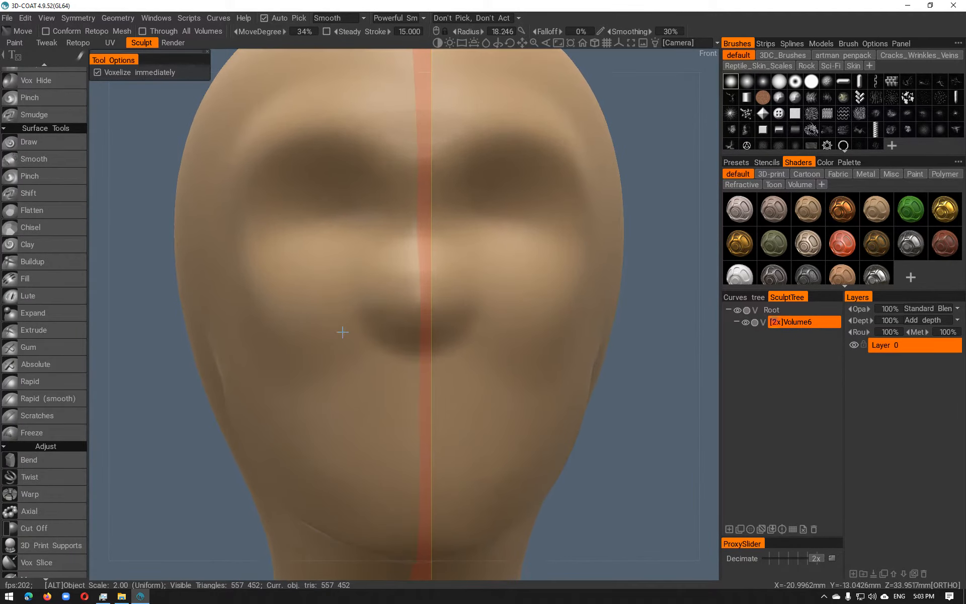
{"action": "key", "text": "space"}
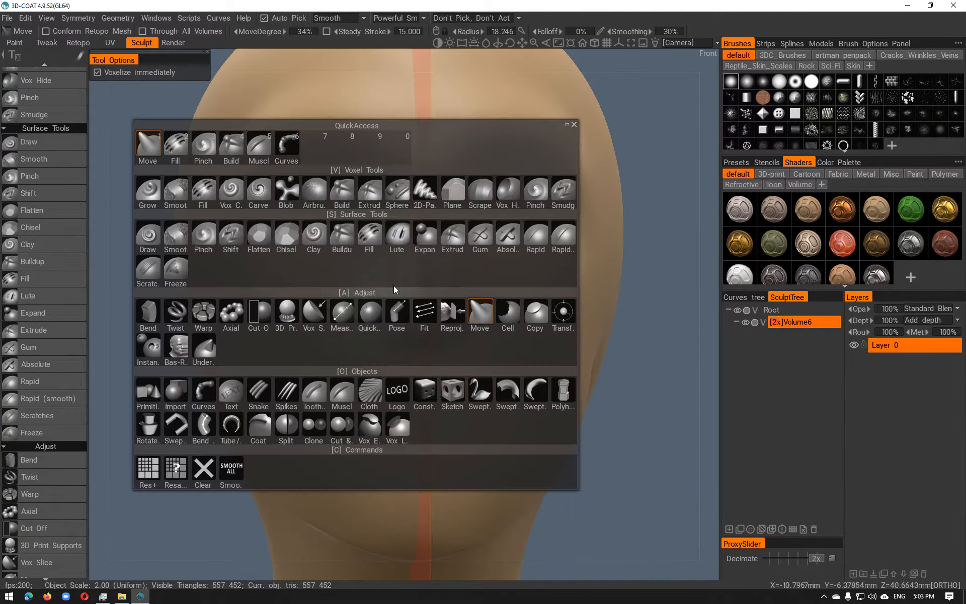
{"action": "left_click", "coordinate": [232, 145]}
{"action": "mouse_move", "coordinate": [388, 366]}
{"action": "right_mouse_down", "text": "alt"}
{"action": "mouse_move", "coordinate": [405, 388]}
{"action": "mouse_move", "coordinate": [435, 365]}
{"action": "mouse_move", "coordinate": [325, 367]}
{"action": "right_mouse_up", "text": "alt"}
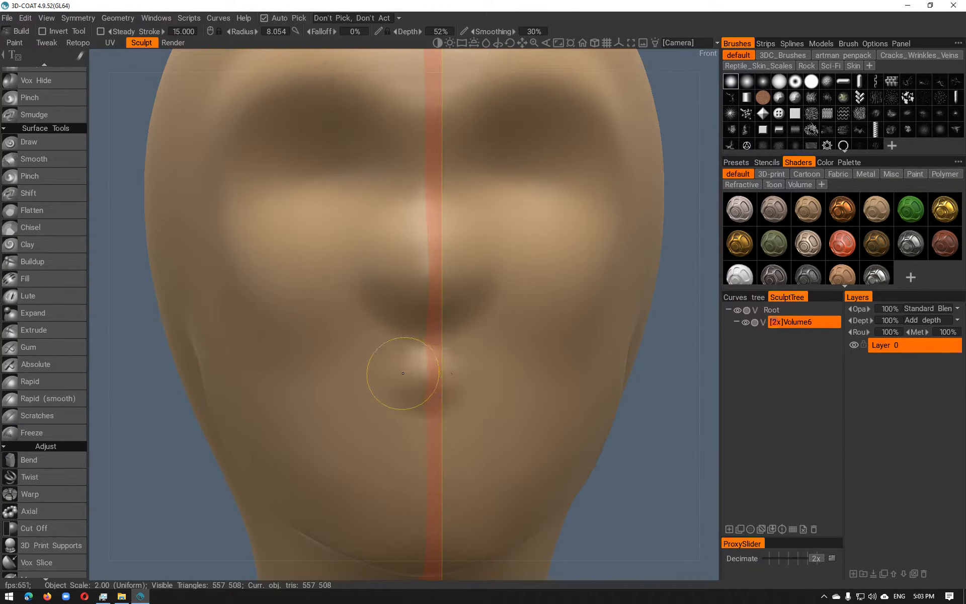
{"action": "mouse_move", "coordinate": [344, 385]}
{"action": "left_mouse_down"}
{"action": "mouse_move", "coordinate": [379, 391]}
{"action": "mouse_move", "coordinate": [405, 373]}
{"action": "left_mouse_up"}
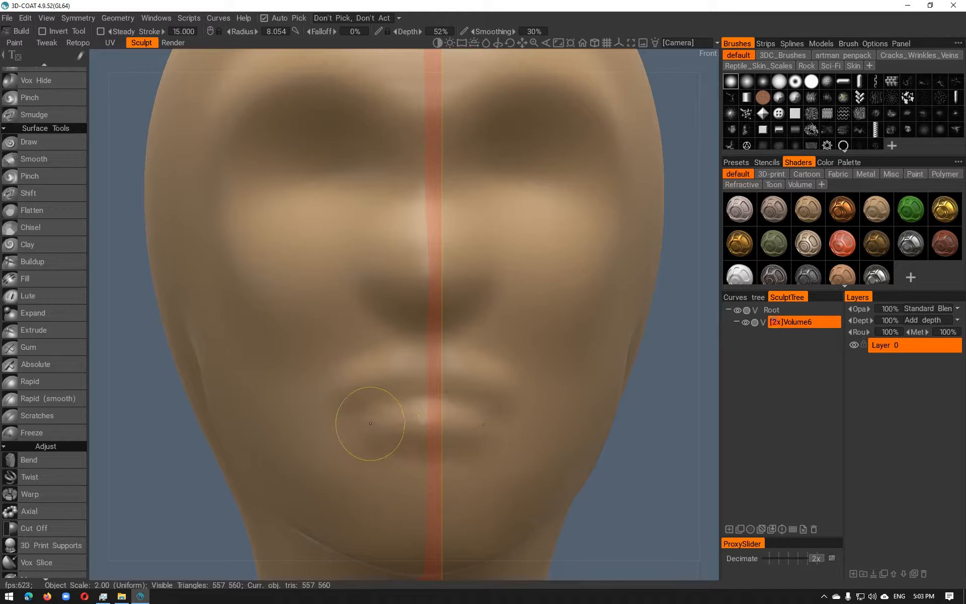
{"action": "mouse_move", "coordinate": [367, 420]}
{"action": "left_mouse_down", "text": "alt"}
{"action": "mouse_move", "coordinate": [447, 427]}
{"action": "mouse_move", "coordinate": [382, 394]}
{"action": "mouse_move", "coordinate": [397, 383]}
{"action": "mouse_move", "coordinate": [380, 371]}
{"action": "left_mouse_up", "text": "alt"}
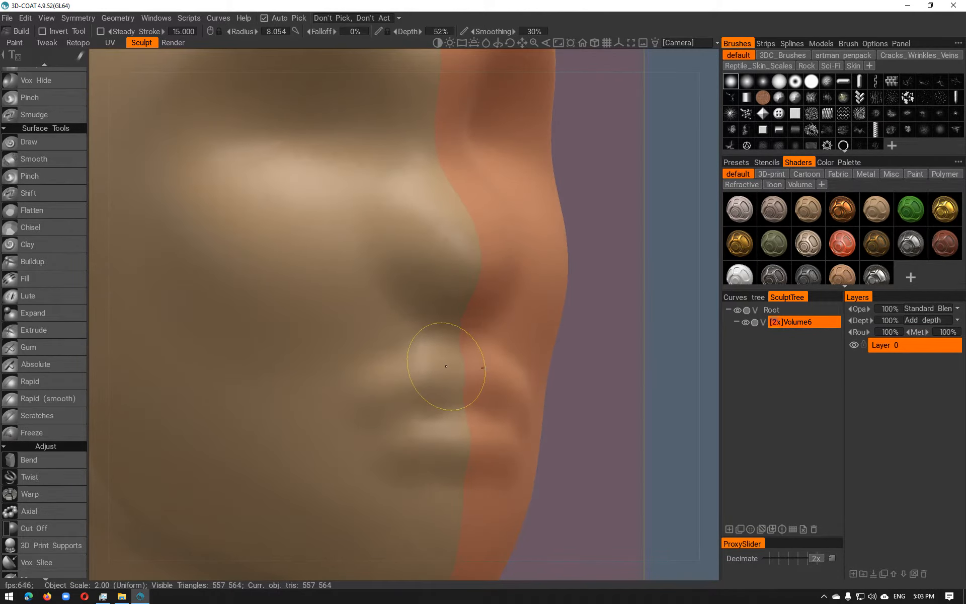
Shape the upper lip's curve from a low viewpoint with the Move tool at radius 9.544, undoing the unwanted adjustment
{"action": "mouse_move", "coordinate": [450, 364]}
{"action": "left_mouse_down", "text": "alt"}
{"action": "mouse_move", "coordinate": [212, 367]}
{"action": "mouse_move", "coordinate": [300, 352]}
{"action": "mouse_move", "coordinate": [414, 351]}
{"action": "mouse_move", "coordinate": [385, 337]}
{"action": "left_mouse_up", "text": "alt"}
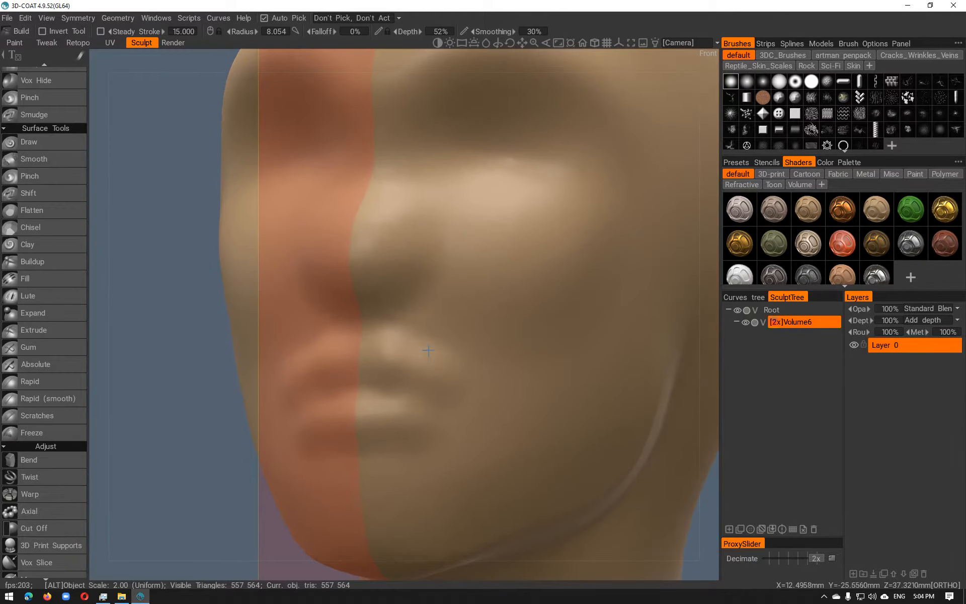
{"action": "key", "text": "space"}
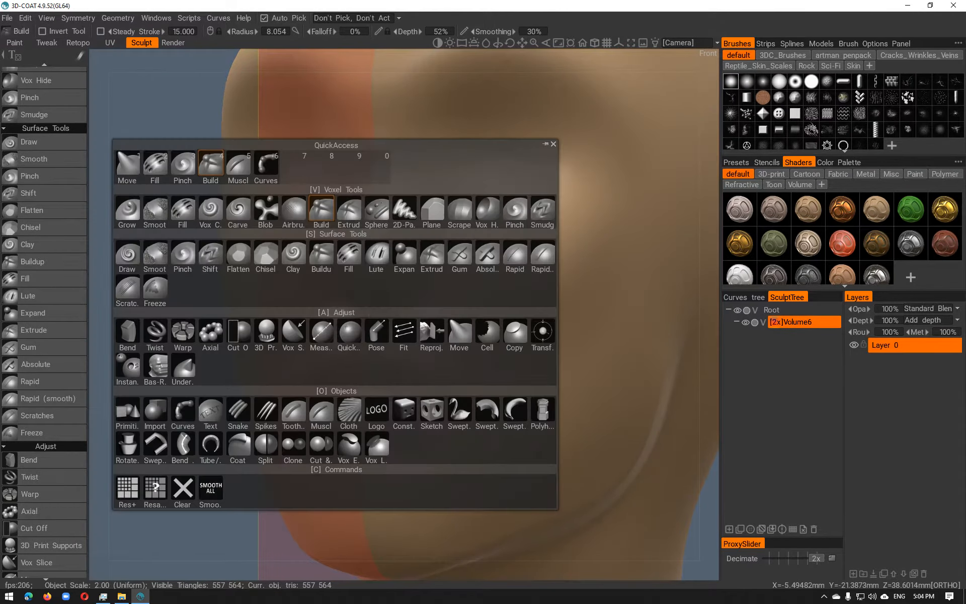
{"action": "left_click", "coordinate": [141, 175]}
{"action": "left_click_drag", "start_coordinate": [388, 367], "coordinate": [445, 252], "text": "alt"}
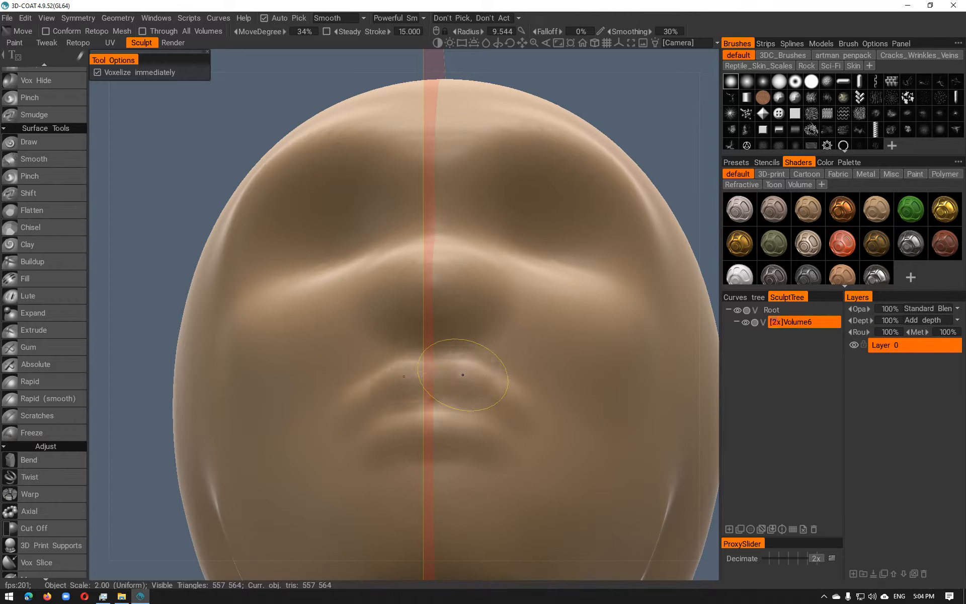
{"action": "mouse_move", "coordinate": [467, 366]}
{"action": "left_mouse_down"}
{"action": "mouse_move", "coordinate": [475, 351]}
{"action": "mouse_move", "coordinate": [501, 391]}
{"action": "mouse_move", "coordinate": [528, 405]}
{"action": "mouse_move", "coordinate": [459, 446]}
{"action": "mouse_move", "coordinate": [455, 394]}
{"action": "mouse_move", "coordinate": [451, 412]}
{"action": "mouse_move", "coordinate": [466, 346]}
{"action": "mouse_move", "coordinate": [453, 334]}
{"action": "mouse_move", "coordinate": [445, 59]}
{"action": "mouse_move", "coordinate": [452, 156]}
{"action": "left_mouse_up"}
{"action": "key", "text": "ctrl+z"}
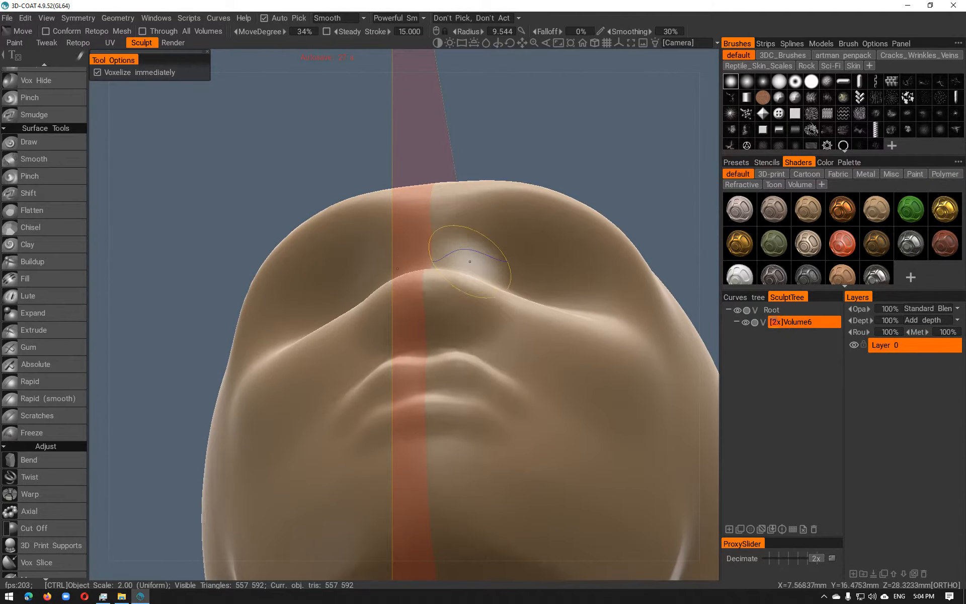
{"action": "mouse_move", "coordinate": [469, 377]}
{"action": "middle_mouse_down"}
{"action": "mouse_move", "coordinate": [492, 377]}
{"action": "mouse_move", "coordinate": [457, 331]}
{"action": "mouse_move", "coordinate": [499, 313]}
{"action": "mouse_move", "coordinate": [513, 216]}
{"action": "mouse_move", "coordinate": [463, 299]}
{"action": "mouse_move", "coordinate": [445, 276]}
{"action": "mouse_move", "coordinate": [485, 293]}
{"action": "mouse_move", "coordinate": [515, 268]}
{"action": "mouse_move", "coordinate": [485, 248]}
{"action": "mouse_move", "coordinate": [388, 277]}
{"action": "mouse_move", "coordinate": [24, 259]}
{"action": "middle_mouse_up"}
{"action": "key", "text": "space"}
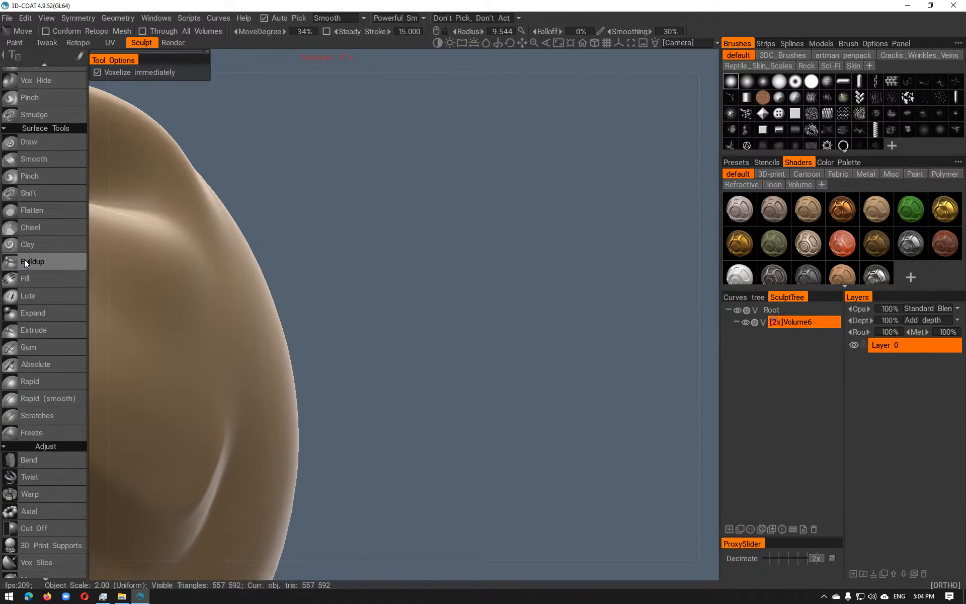
{"action": "left_click", "coordinate": [25, 260]}
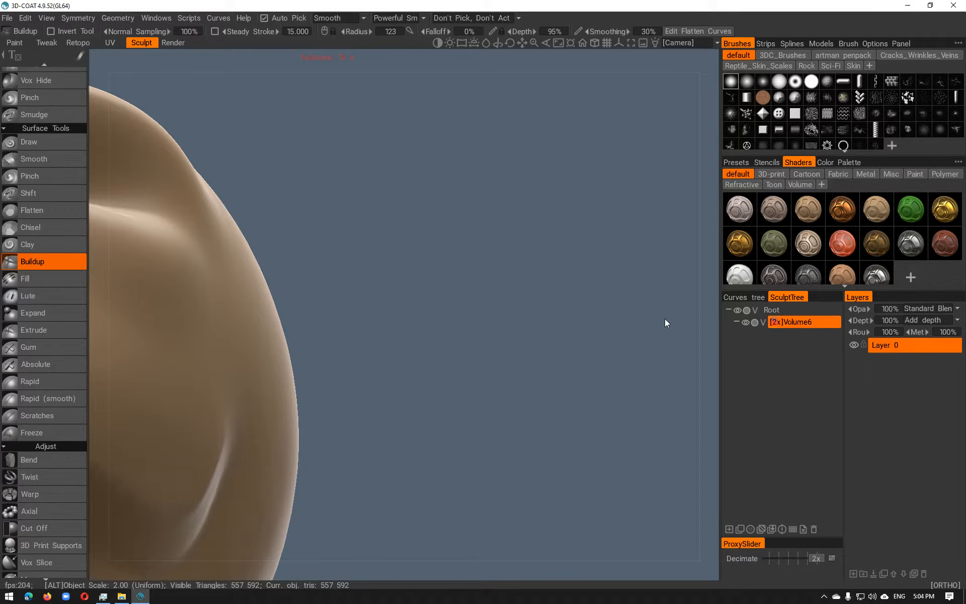
{"action": "middle_click_drag", "start_coordinate": [399, 301], "coordinate": [337, 287]}
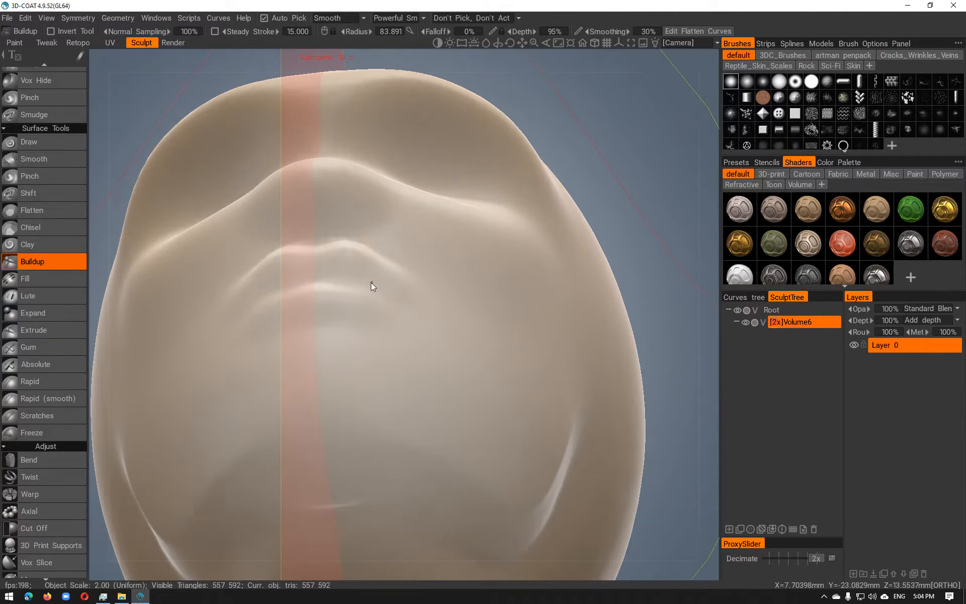
{"action": "right_click_drag", "start_coordinate": [371, 282], "coordinate": [69, 284]}
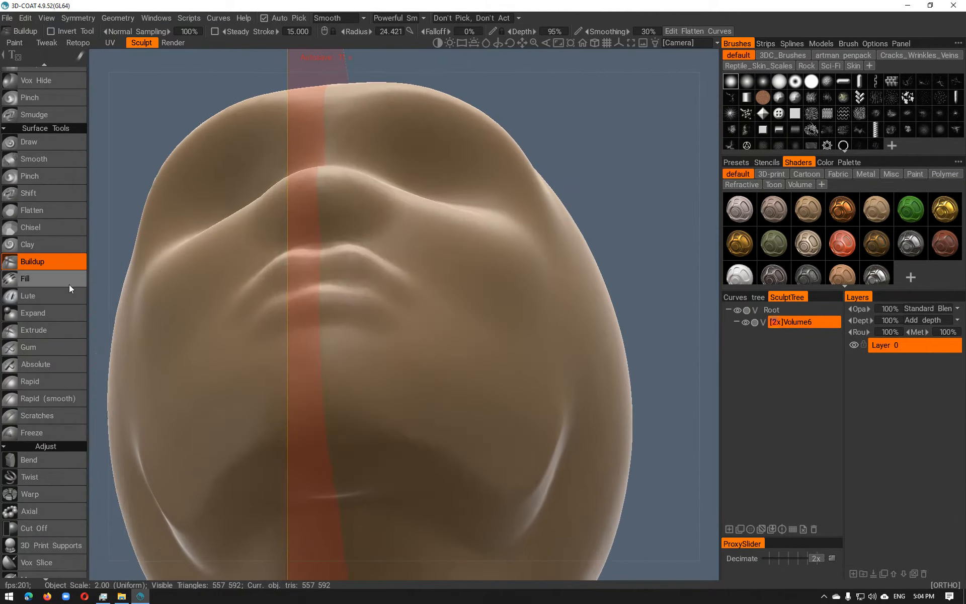
{"action": "left_click_drag", "start_coordinate": [553, 190], "coordinate": [614, 139], "text": "alt"}
{"action": "left_click_drag", "start_coordinate": [626, 150], "coordinate": [645, 203]}
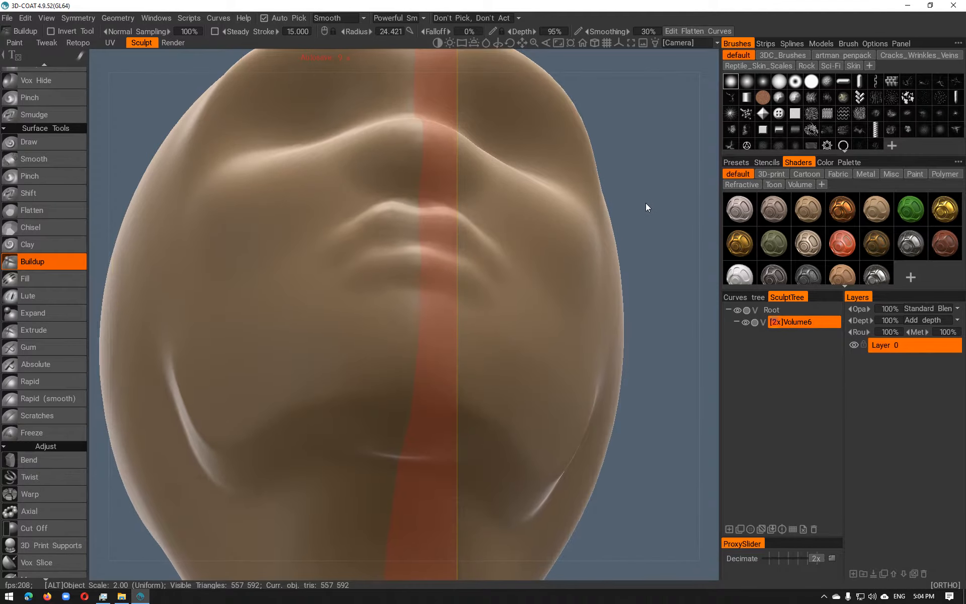
{"action": "scroll", "coordinate": [46, 201], "scroll_direction": "up", "scroll_amount": 5}
Fill out the upper lip and the area around the mouth with the Build tool at radius 12.768
{"action": "key", "text": "space"}
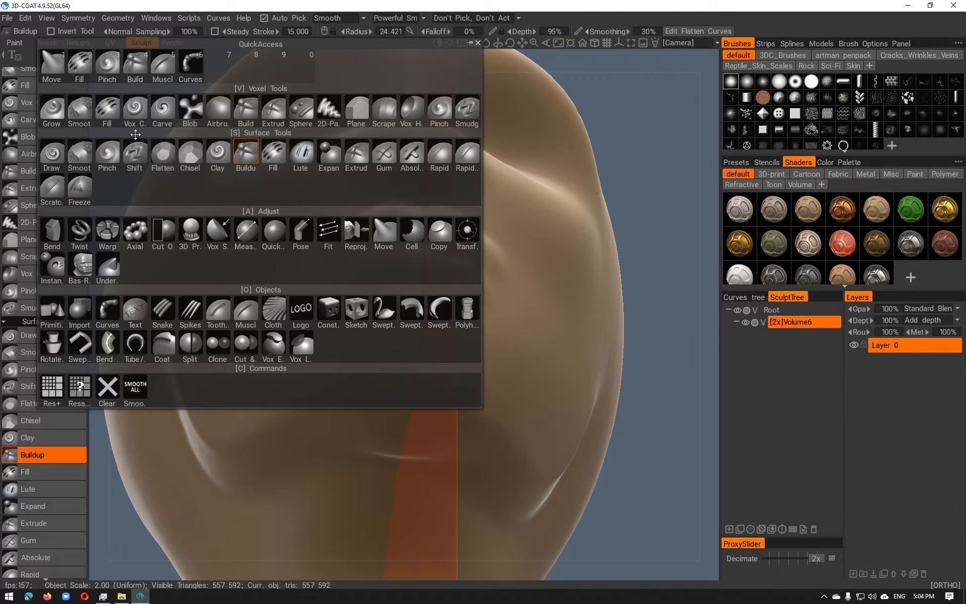
{"action": "left_click", "coordinate": [136, 64]}
{"action": "left_click_drag", "start_coordinate": [527, 254], "coordinate": [453, 297], "text": "alt"}
{"action": "right_click_drag", "start_coordinate": [404, 288], "coordinate": [426, 296]}
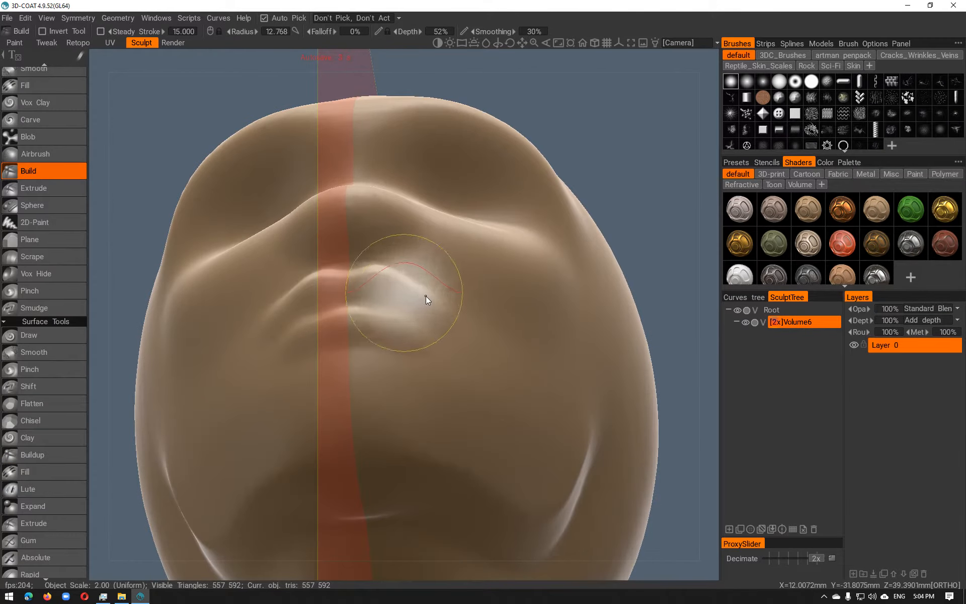
{"action": "mouse_move", "coordinate": [387, 278]}
{"action": "left_mouse_down"}
{"action": "mouse_move", "coordinate": [367, 274]}
{"action": "mouse_move", "coordinate": [381, 265]}
{"action": "mouse_move", "coordinate": [425, 294]}
{"action": "mouse_move", "coordinate": [427, 324]}
{"action": "mouse_move", "coordinate": [395, 298]}
{"action": "left_mouse_up"}
{"action": "middle_click_drag", "start_coordinate": [394, 294], "coordinate": [400, 212], "text": "alt"}
{"action": "mouse_move", "coordinate": [389, 334]}
{"action": "left_mouse_down"}
{"action": "mouse_move", "coordinate": [388, 385]}
{"action": "mouse_move", "coordinate": [379, 369]}
{"action": "mouse_move", "coordinate": [368, 382]}
{"action": "left_mouse_up"}
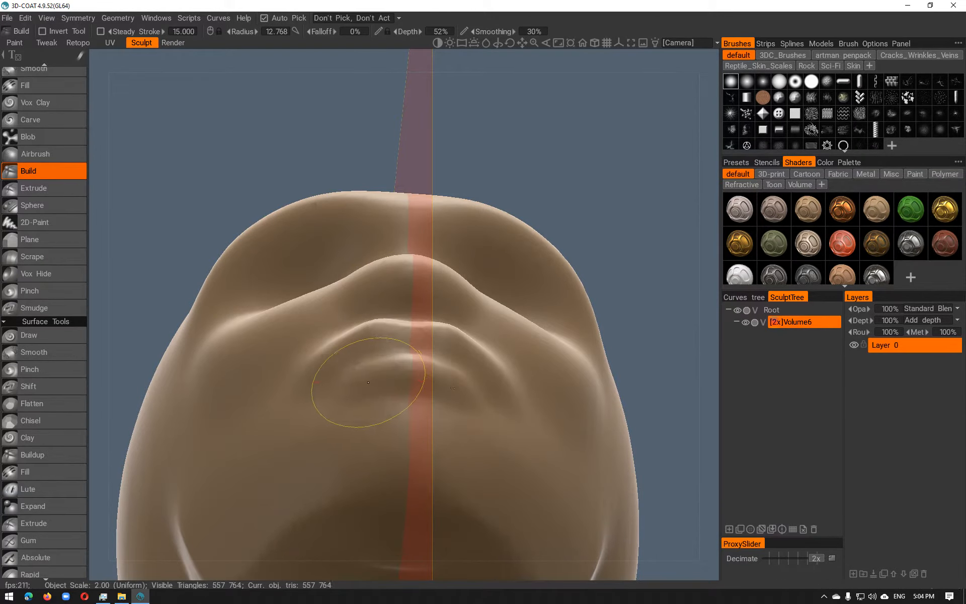
Bring the whole figure into view and check the face against the body's overall proportions
{"action": "left_click_drag", "start_coordinate": [371, 438], "coordinate": [345, 392], "text": "alt"}
{"action": "middle_click_drag", "start_coordinate": [282, 178], "coordinate": [277, 212], "text": "alt"}
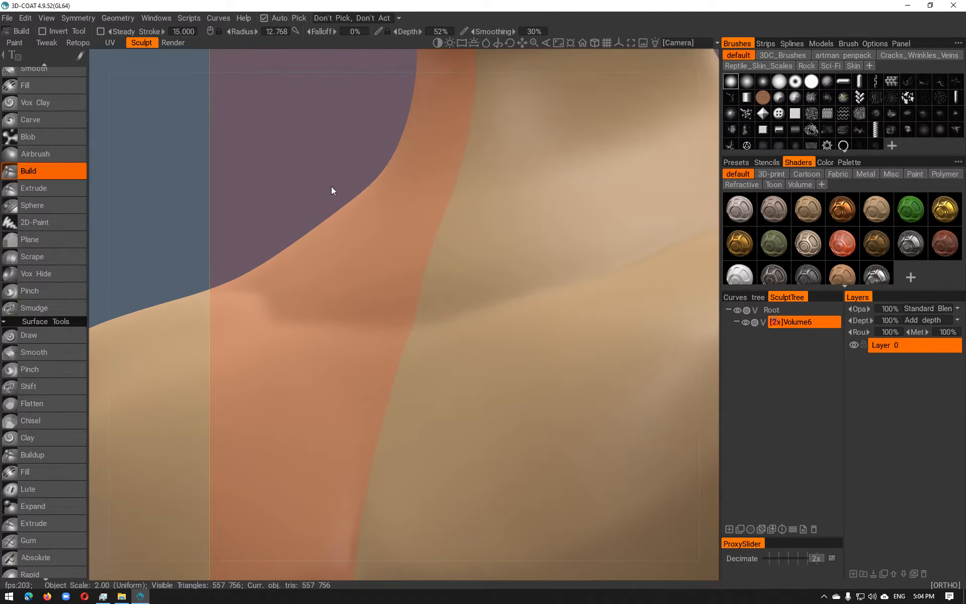
{"action": "left_click", "coordinate": [562, 43]}
{"action": "middle_click_drag", "start_coordinate": [502, 163], "coordinate": [452, 222], "text": "alt"}
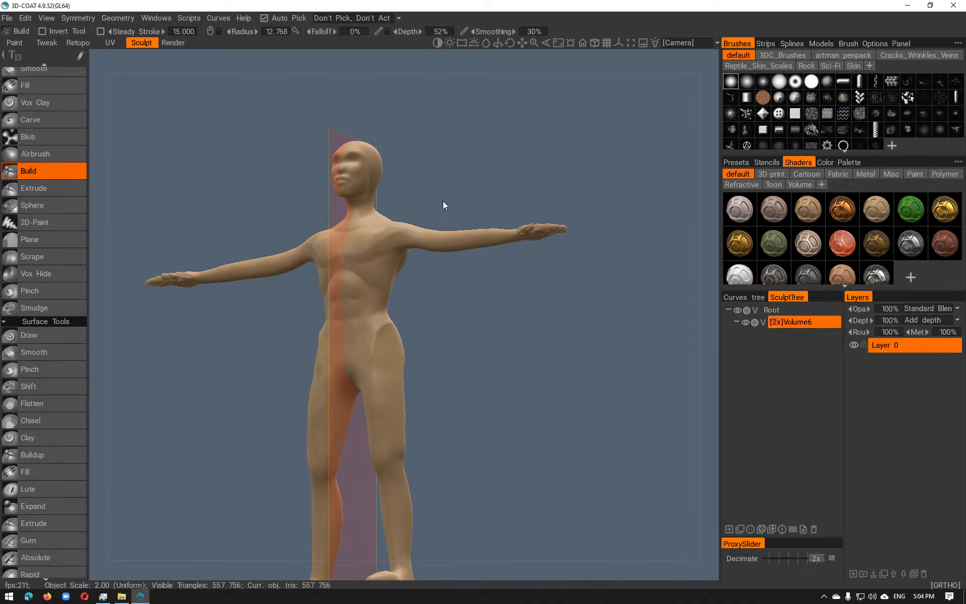
{"action": "middle_click_drag", "start_coordinate": [425, 140], "coordinate": [459, 144], "text": "alt"}
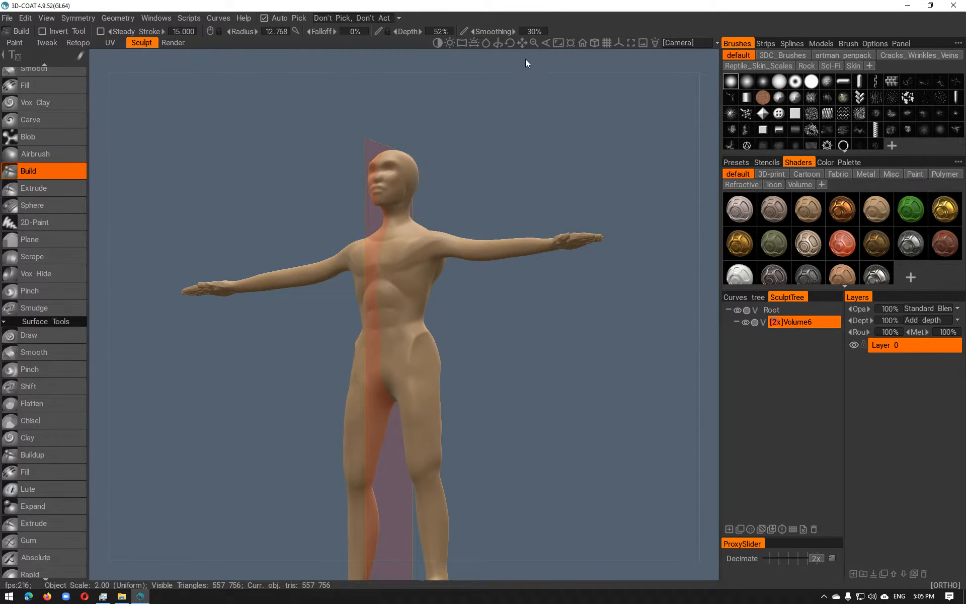
Carve the form beside and beneath the nose with the Build tool at radius 16.394, undoing the last smoothing stroke
{"action": "left_click_drag", "start_coordinate": [535, 46], "coordinate": [532, 52]}
{"action": "left_click_drag", "start_coordinate": [382, 235], "coordinate": [617, 291], "text": "alt"}
{"action": "right_click_drag", "start_coordinate": [617, 291], "coordinate": [614, 431], "text": "alt"}
{"action": "mouse_move", "coordinate": [367, 202]}
{"action": "left_mouse_down", "text": "ctrl"}
{"action": "mouse_move", "coordinate": [349, 200]}
{"action": "mouse_move", "coordinate": [366, 195]}
{"action": "left_mouse_up", "text": "ctrl"}
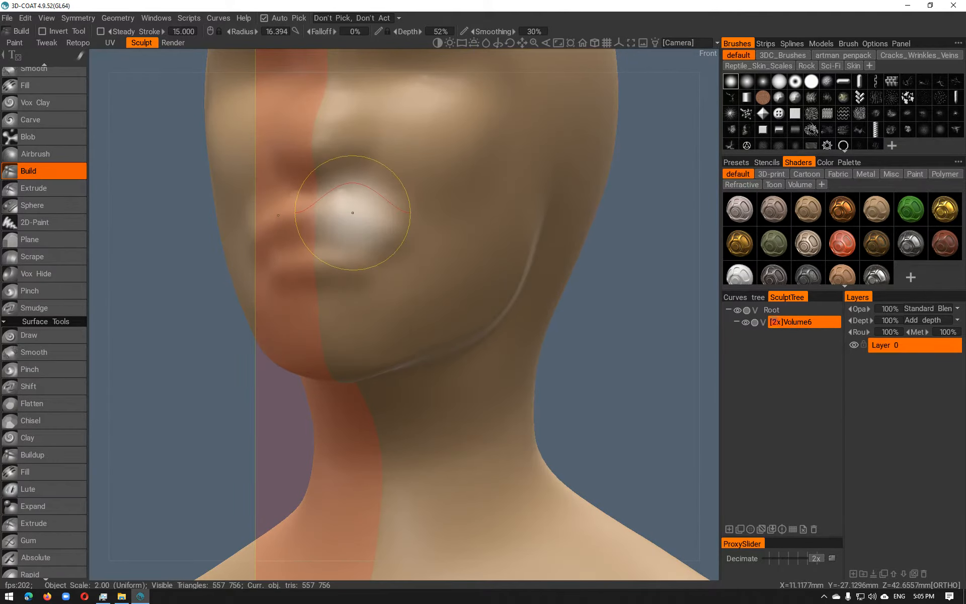
{"action": "mouse_move", "coordinate": [351, 211]}
{"action": "middle_mouse_down"}
{"action": "mouse_move", "coordinate": [337, 210]}
{"action": "mouse_move", "coordinate": [409, 210]}
{"action": "mouse_move", "coordinate": [305, 210]}
{"action": "mouse_move", "coordinate": [317, 220]}
{"action": "mouse_move", "coordinate": [474, 39]}
{"action": "mouse_move", "coordinate": [520, 40]}
{"action": "middle_mouse_up"}
{"action": "right_click", "coordinate": [365, 205]}
{"action": "mouse_move", "coordinate": [521, 40]}
{"action": "left_mouse_down"}
{"action": "mouse_move", "coordinate": [503, 59]}
{"action": "mouse_move", "coordinate": [526, 40]}
{"action": "left_mouse_up"}
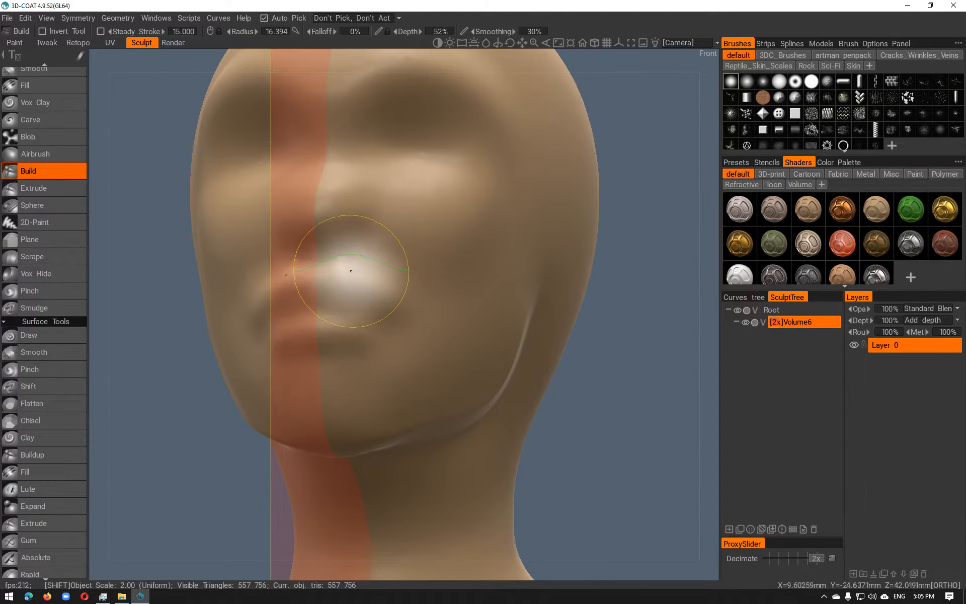
{"action": "left_click_drag", "start_coordinate": [351, 271], "coordinate": [349, 274], "text": "shift"}
{"action": "key", "text": "ctrl+z"}
{"action": "mouse_move", "coordinate": [363, 283]}
{"action": "middle_mouse_down"}
{"action": "mouse_move", "coordinate": [355, 284]}
{"action": "mouse_move", "coordinate": [376, 270]}
{"action": "mouse_move", "coordinate": [360, 282]}
{"action": "mouse_move", "coordinate": [367, 279]}
{"action": "mouse_move", "coordinate": [388, 352]}
{"action": "mouse_move", "coordinate": [405, 331]}
{"action": "mouse_move", "coordinate": [400, 317]}
{"action": "mouse_move", "coordinate": [512, 44]}
{"action": "mouse_move", "coordinate": [526, 43]}
{"action": "middle_mouse_up"}
{"action": "key", "text": "w"}
{"action": "key", "text": "w"}
{"action": "left_click_drag", "start_coordinate": [526, 43], "coordinate": [515, 49]}
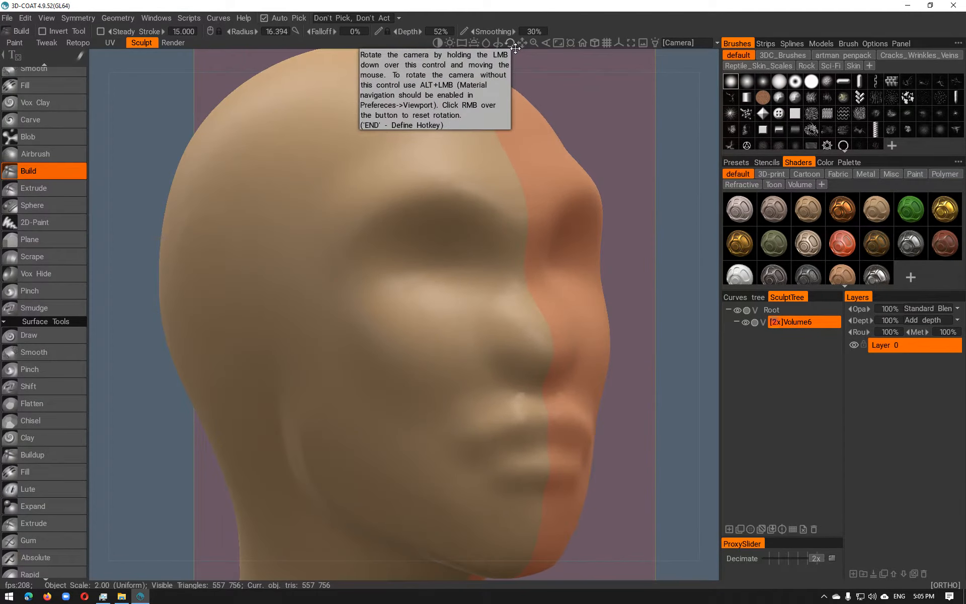
Switch to the surface Pinch tool and save the scene as SDASDFSDFSDF.3b in the CHARACTERS folder
{"action": "scroll", "coordinate": [58, 123], "scroll_direction": "up", "scroll_amount": 2}
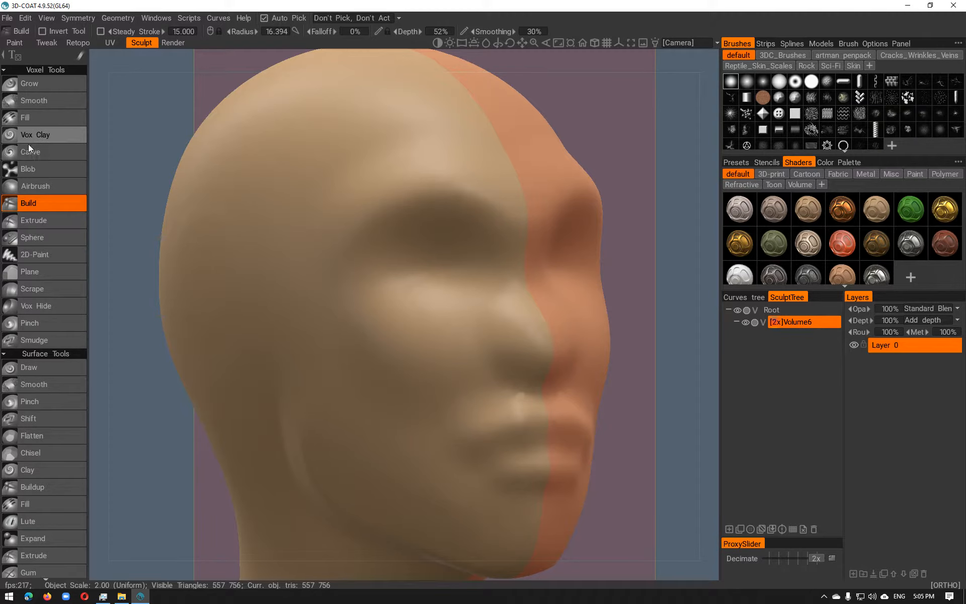
{"action": "key", "text": "space"}
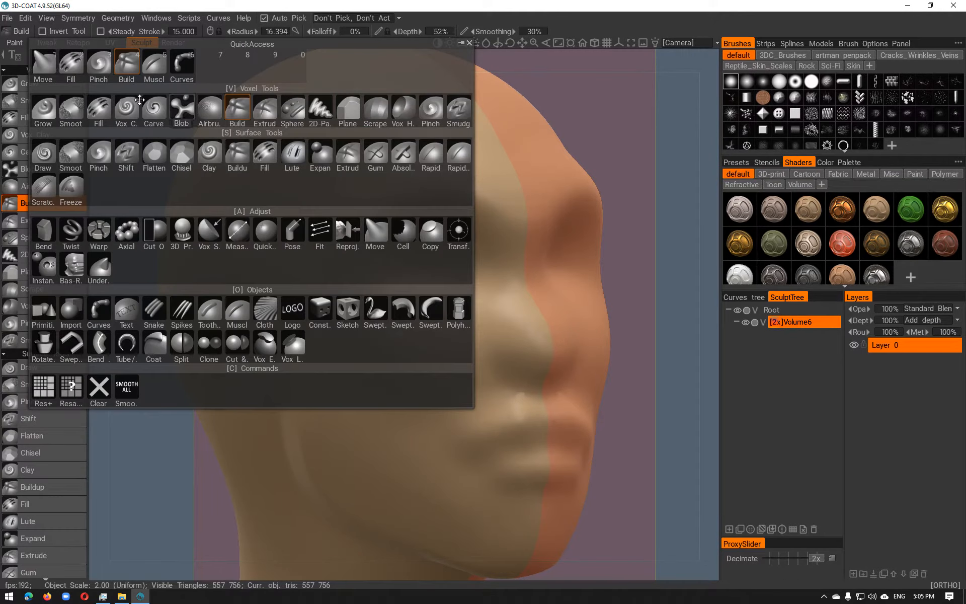
{"action": "left_click", "coordinate": [107, 72]}
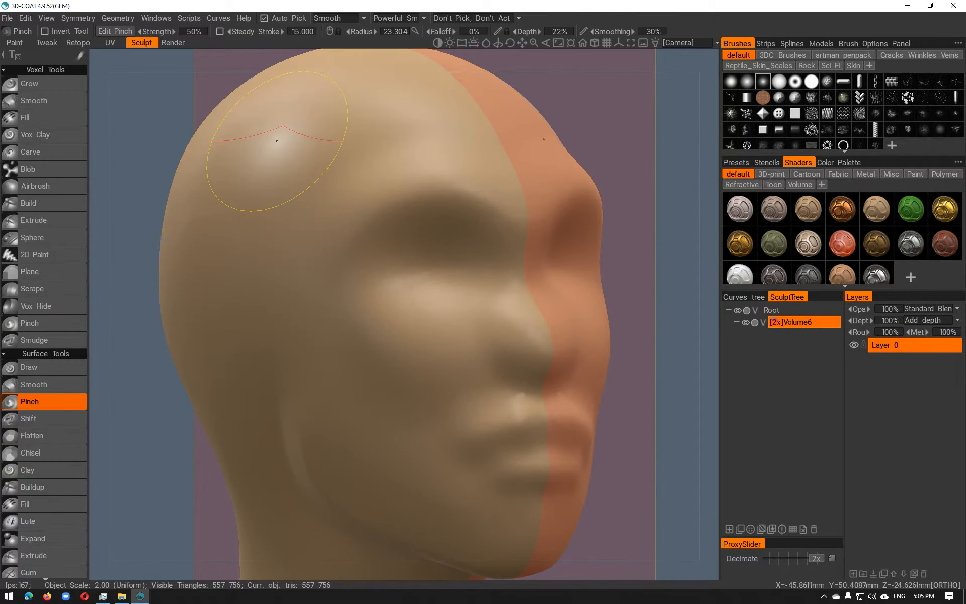
{"action": "scroll", "coordinate": [523, 453], "scroll_direction": "up", "scroll_amount": 3}
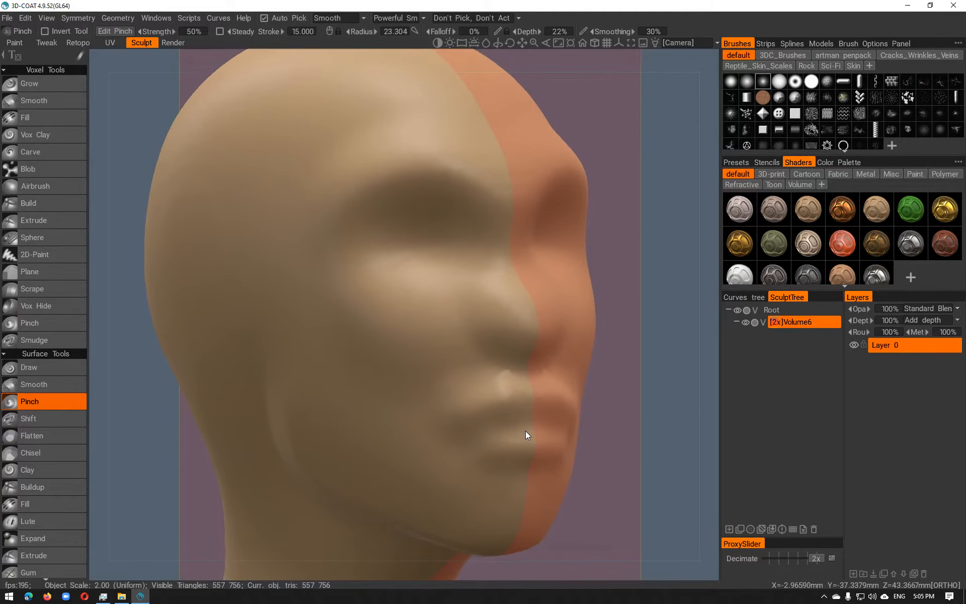
{"action": "key", "text": "space"}
{"action": "key", "text": "space"}
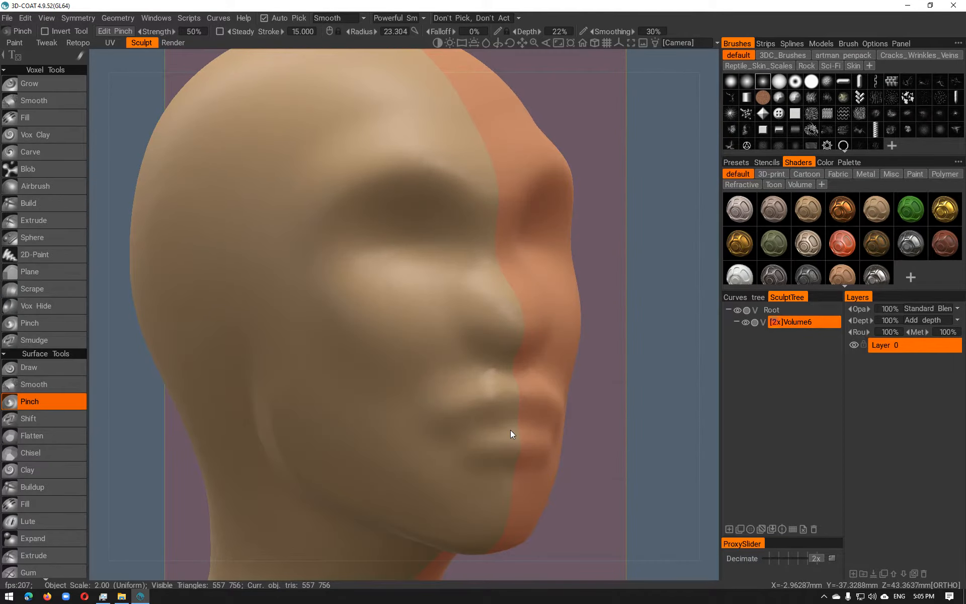
{"action": "mouse_move", "coordinate": [510, 430]}
{"action": "middle_mouse_down"}
{"action": "mouse_move", "coordinate": [541, 415]}
{"action": "mouse_move", "coordinate": [511, 445]}
{"action": "middle_mouse_up"}
{"action": "right_click", "coordinate": [551, 414]}
{"action": "key", "text": "ctrl+s"}
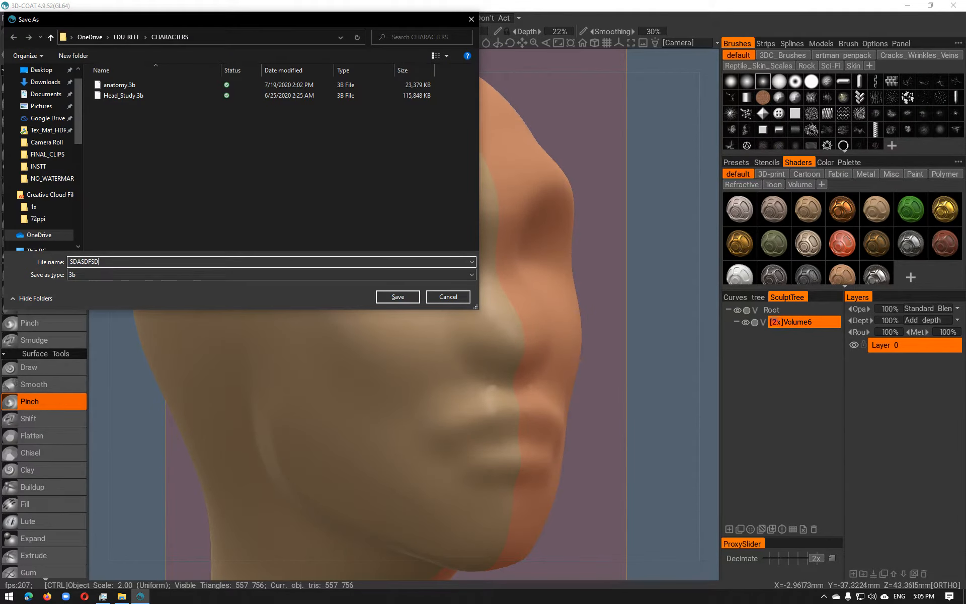
{"action": "left_click", "coordinate": [396, 295]}
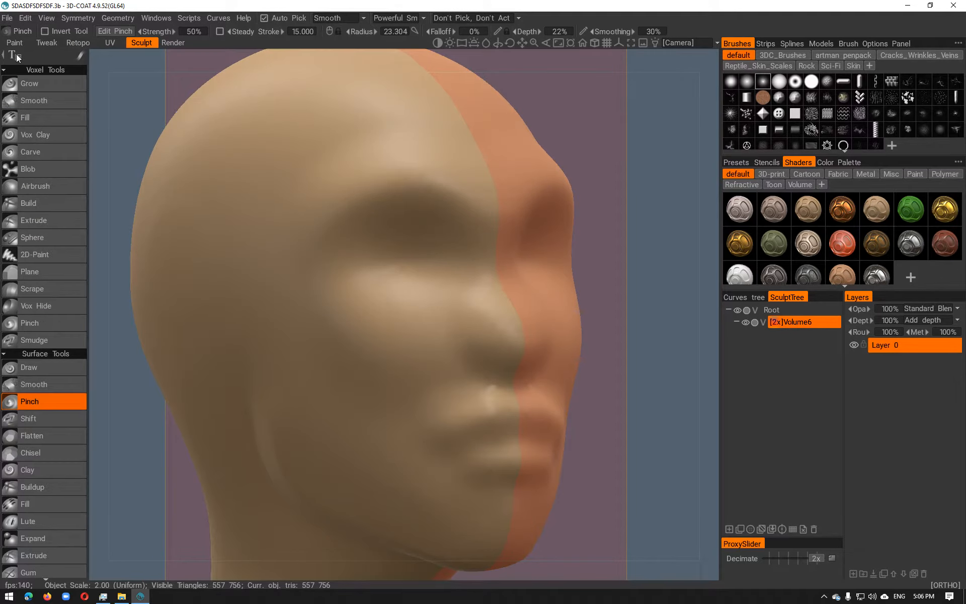
Set the Pinch radius to 9.679, undo the trial stroke between the lips, and raise Volume6's resolution to 4x
{"action": "mouse_move", "coordinate": [686, 348]}
{"action": "left_mouse_down", "text": "alt"}
{"action": "mouse_move", "coordinate": [610, 356]}
{"action": "mouse_move", "coordinate": [638, 351]}
{"action": "left_mouse_up", "text": "alt"}
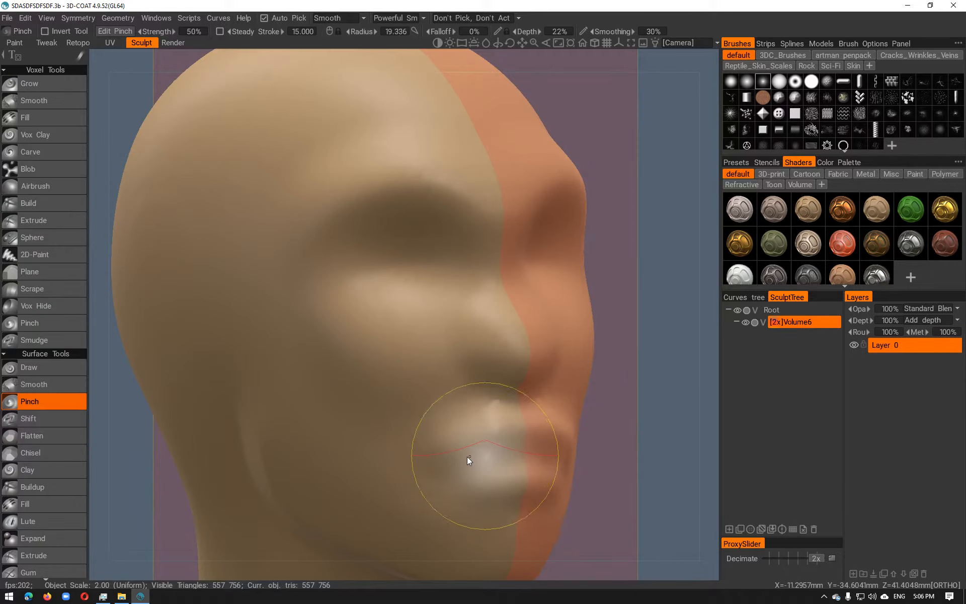
{"action": "mouse_move", "coordinate": [631, 433]}
{"action": "left_mouse_down", "text": "alt"}
{"action": "mouse_move", "coordinate": [625, 437]}
{"action": "mouse_move", "coordinate": [632, 398]}
{"action": "mouse_move", "coordinate": [619, 386]}
{"action": "left_mouse_up", "text": "alt"}
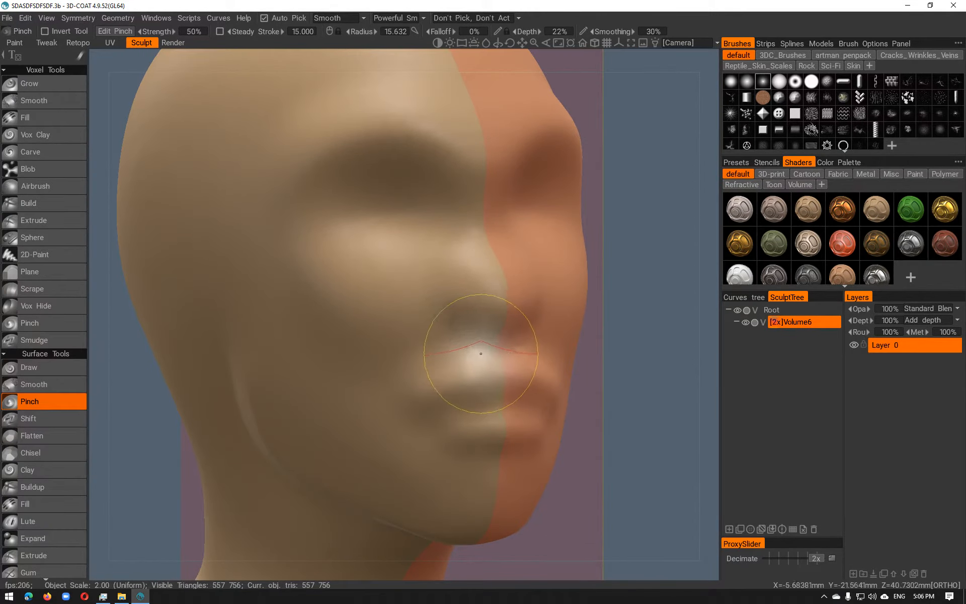
{"action": "right_click_drag", "start_coordinate": [474, 406], "coordinate": [457, 404]}
{"action": "left_click_drag", "start_coordinate": [502, 406], "coordinate": [469, 417]}
{"action": "key", "text": "ctrl+z"}
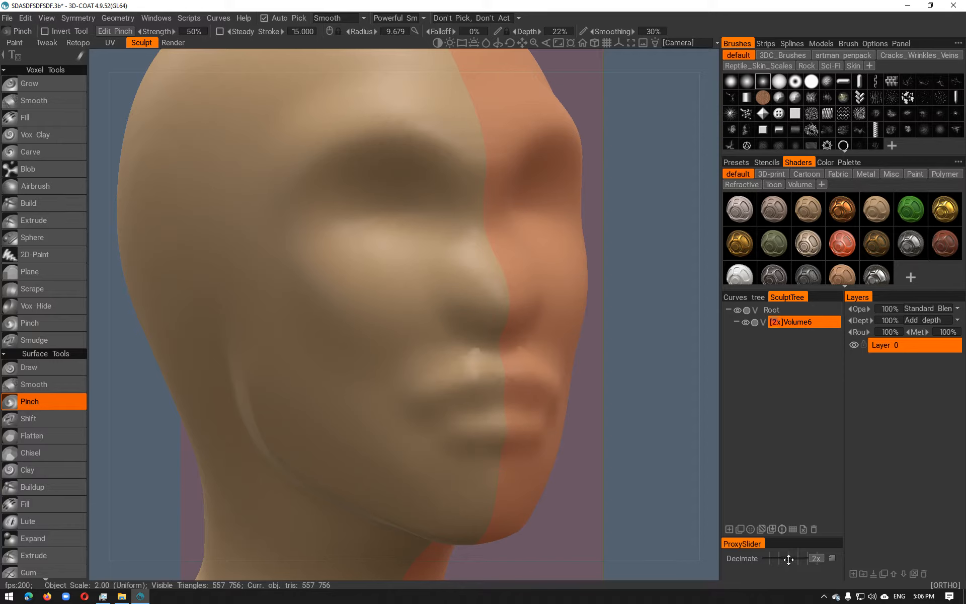
{"action": "left_click", "coordinate": [793, 529]}
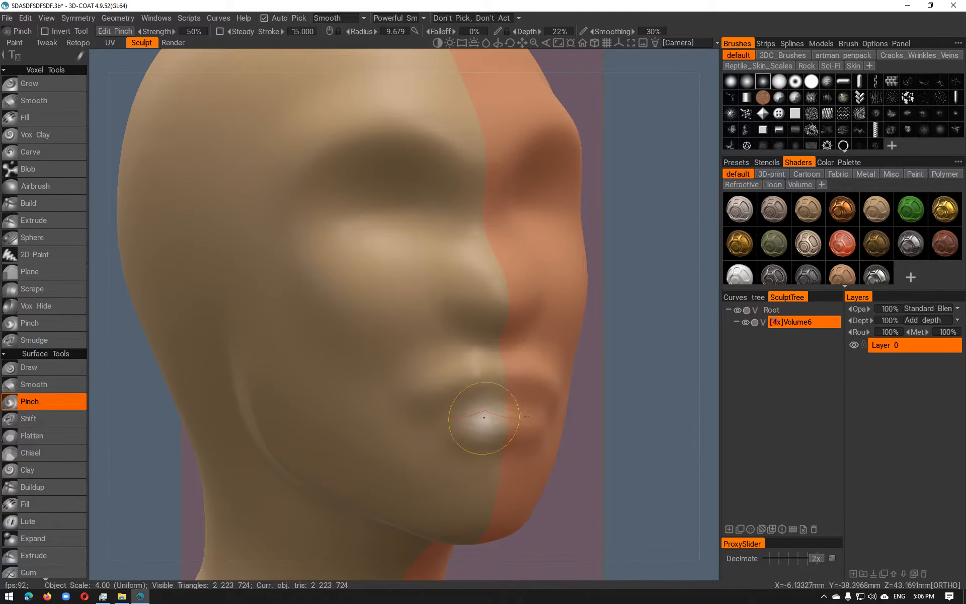
Try pinching a crease along the line between the lips at radius 9.679, and undo the strokes
{"action": "left_click_drag", "start_coordinate": [504, 405], "coordinate": [484, 408]}
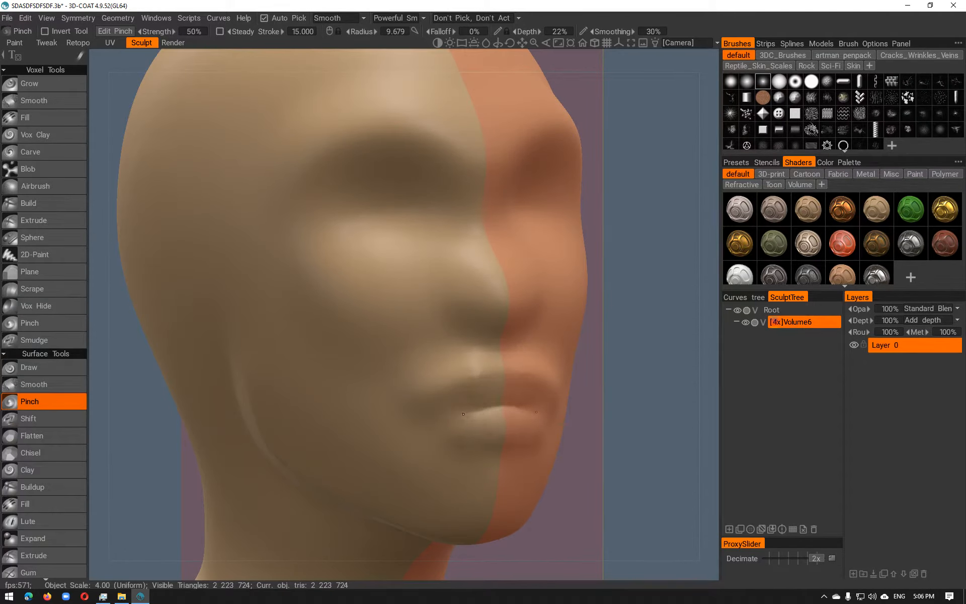
{"action": "left_click_drag", "start_coordinate": [420, 421], "coordinate": [408, 424]}
{"action": "mouse_move", "coordinate": [450, 450]}
{"action": "left_mouse_down", "text": "alt"}
{"action": "mouse_move", "coordinate": [549, 458]}
{"action": "mouse_move", "coordinate": [432, 443]}
{"action": "left_mouse_up", "text": "alt"}
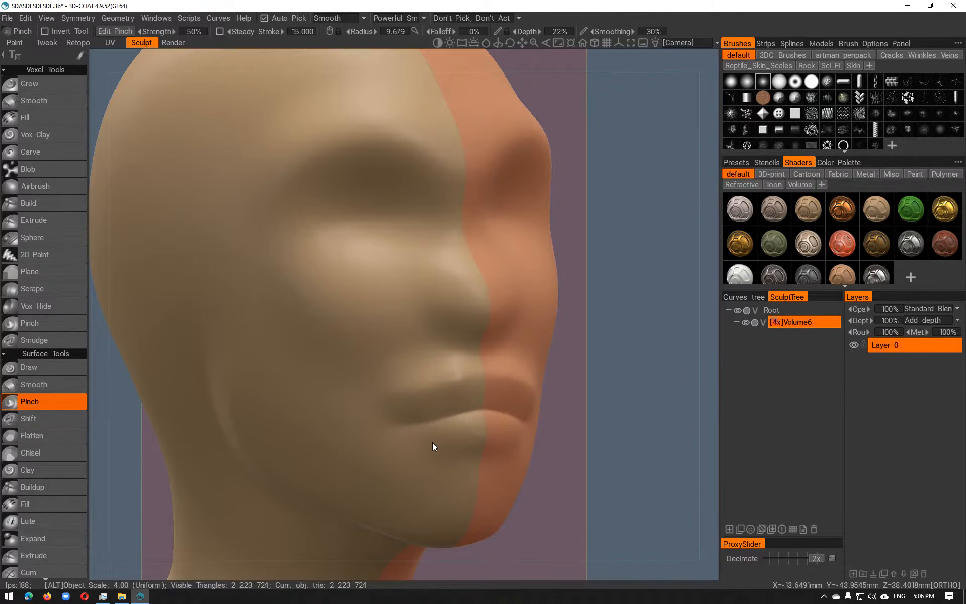
{"action": "right_click_drag", "start_coordinate": [432, 443], "coordinate": [480, 424], "text": "alt"}
{"action": "middle_click_drag", "start_coordinate": [481, 425], "coordinate": [474, 407], "text": "alt"}
{"action": "right_click_drag", "start_coordinate": [474, 406], "coordinate": [495, 411], "text": "alt"}
{"action": "key", "text": "ctrl+z"}
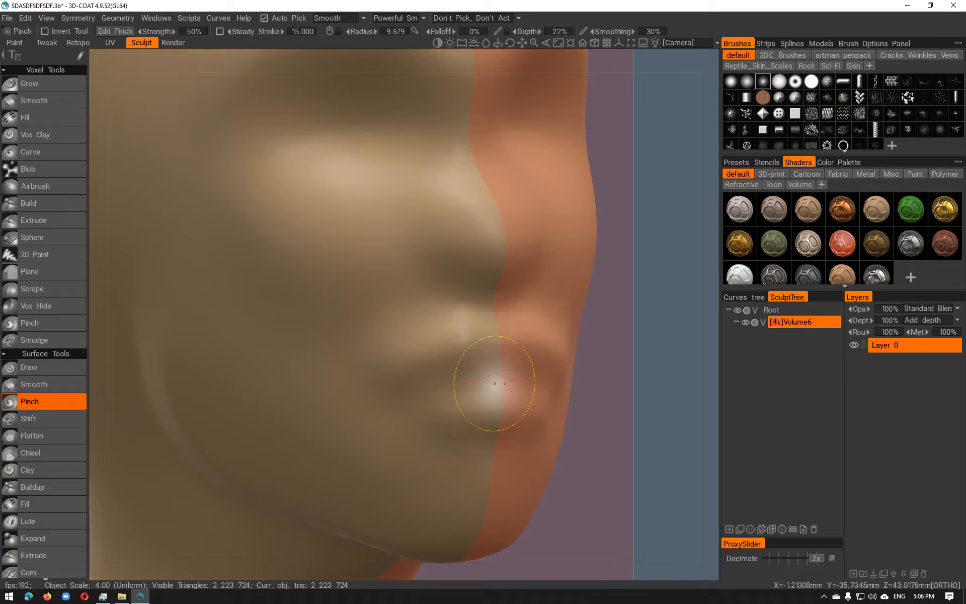
Sharpen the mouth line and lower lip with Pinch at radius 7.944, and define the upper lip's edge at radius 11.006
{"action": "left_click_drag", "start_coordinate": [494, 377], "coordinate": [477, 377]}
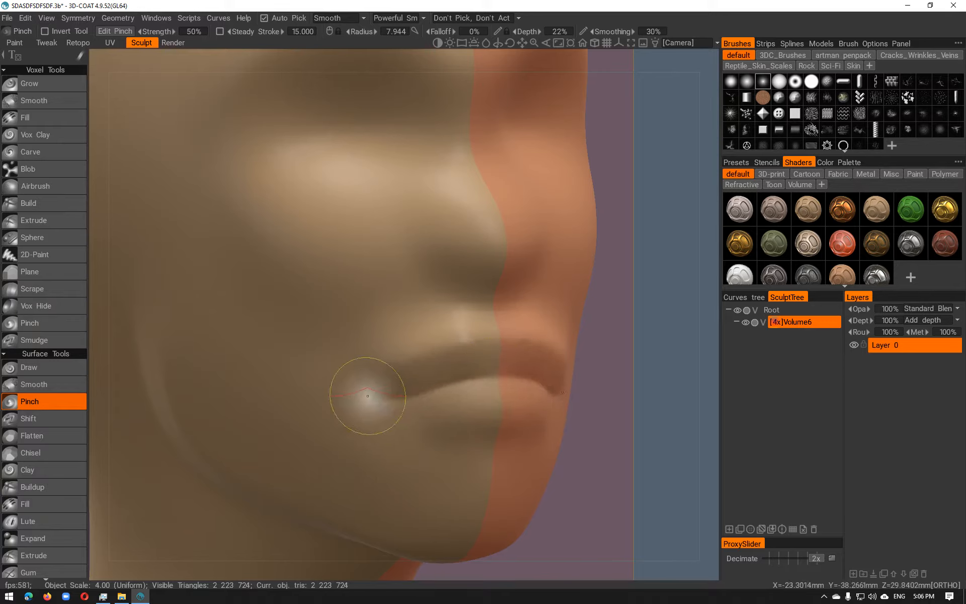
{"action": "mouse_move", "coordinate": [454, 414]}
{"action": "left_mouse_down"}
{"action": "mouse_move", "coordinate": [473, 419]}
{"action": "mouse_move", "coordinate": [460, 416]}
{"action": "left_mouse_up"}
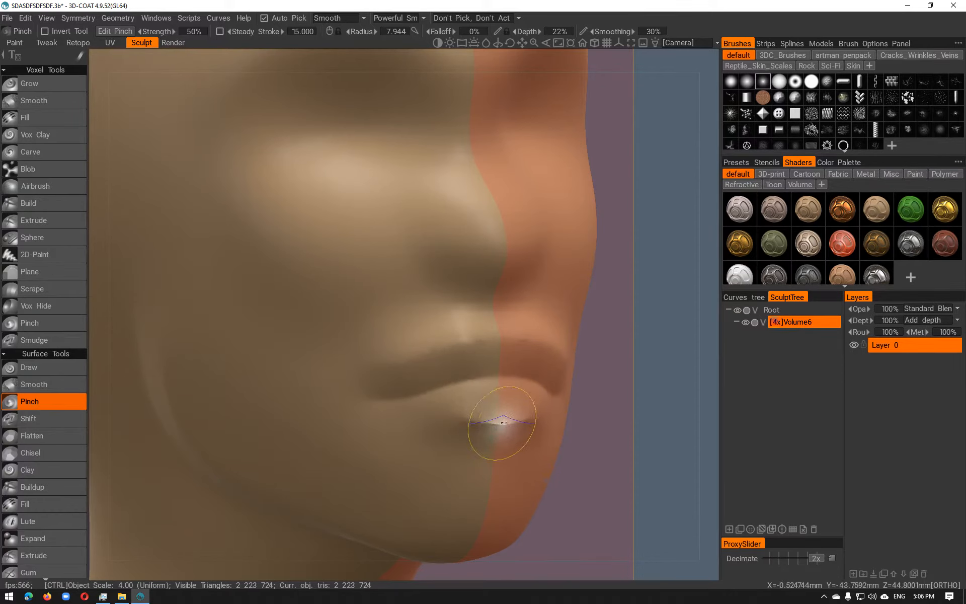
{"action": "mouse_move", "coordinate": [438, 417]}
{"action": "left_mouse_down", "text": "ctrl"}
{"action": "mouse_move", "coordinate": [506, 426]}
{"action": "mouse_move", "coordinate": [278, 433]}
{"action": "mouse_move", "coordinate": [356, 324]}
{"action": "mouse_move", "coordinate": [323, 317]}
{"action": "left_mouse_up", "text": "ctrl"}
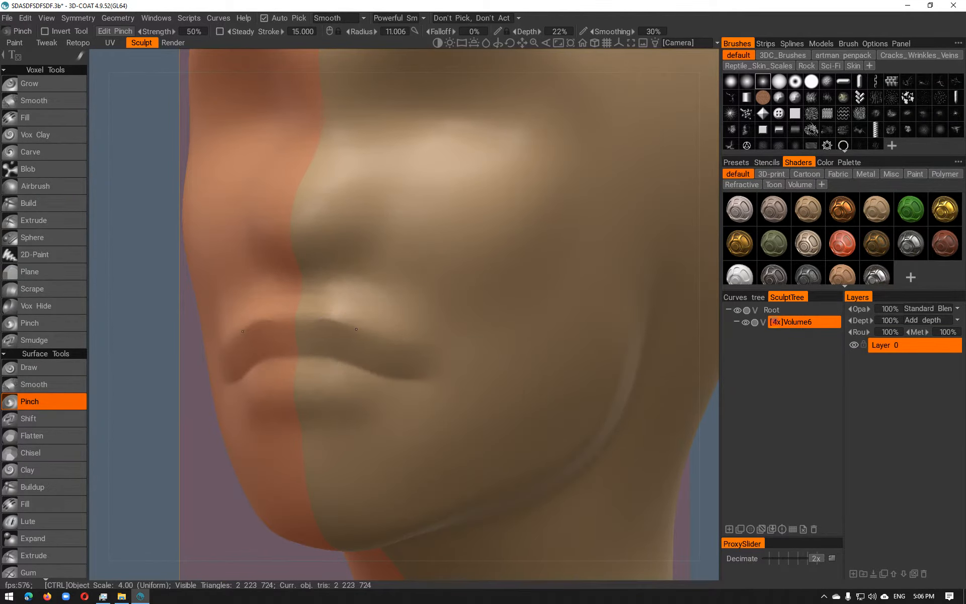
Try pinching the inner eye socket edge beside the nose bridge at radius 9.055, and undo the strokes
{"action": "left_click_drag", "start_coordinate": [431, 388], "coordinate": [498, 399], "text": "alt"}
{"action": "middle_click_drag", "start_coordinate": [498, 396], "coordinate": [515, 478], "text": "alt"}
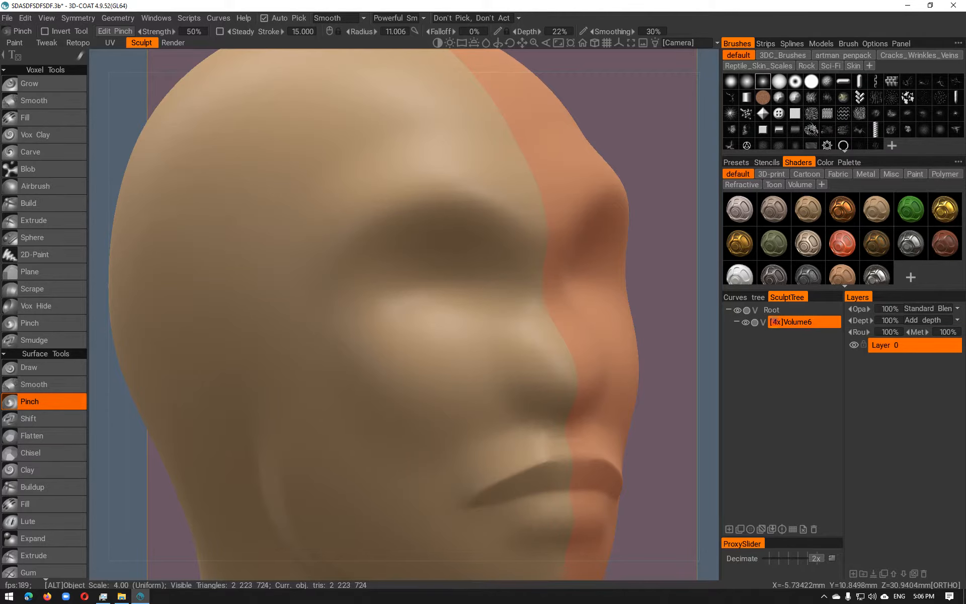
{"action": "left_click_drag", "start_coordinate": [525, 318], "coordinate": [505, 316], "text": "alt"}
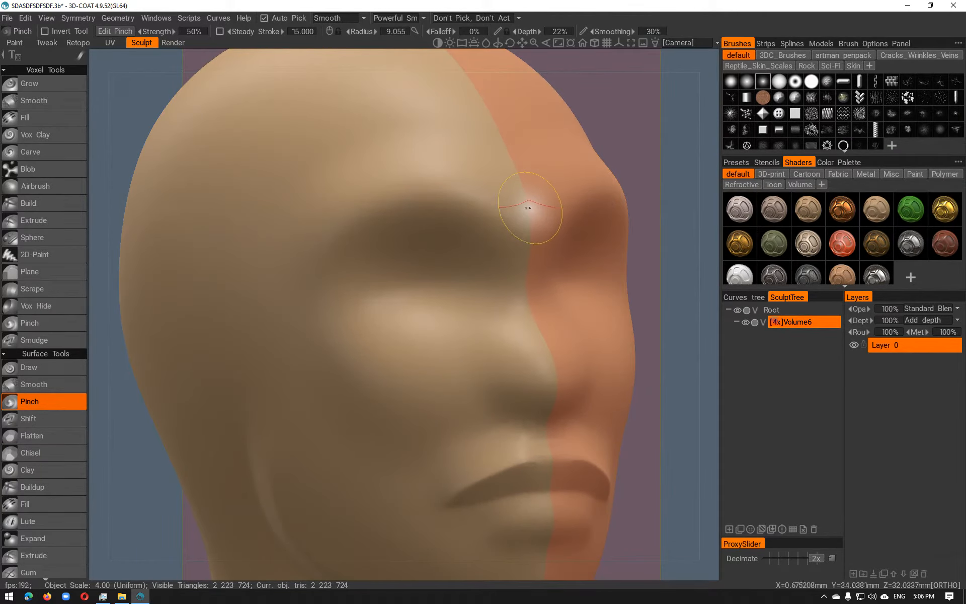
{"action": "mouse_move", "coordinate": [511, 247]}
{"action": "left_mouse_down", "text": "shift"}
{"action": "mouse_move", "coordinate": [485, 255]}
{"action": "mouse_move", "coordinate": [507, 245]}
{"action": "left_mouse_up", "text": "shift"}
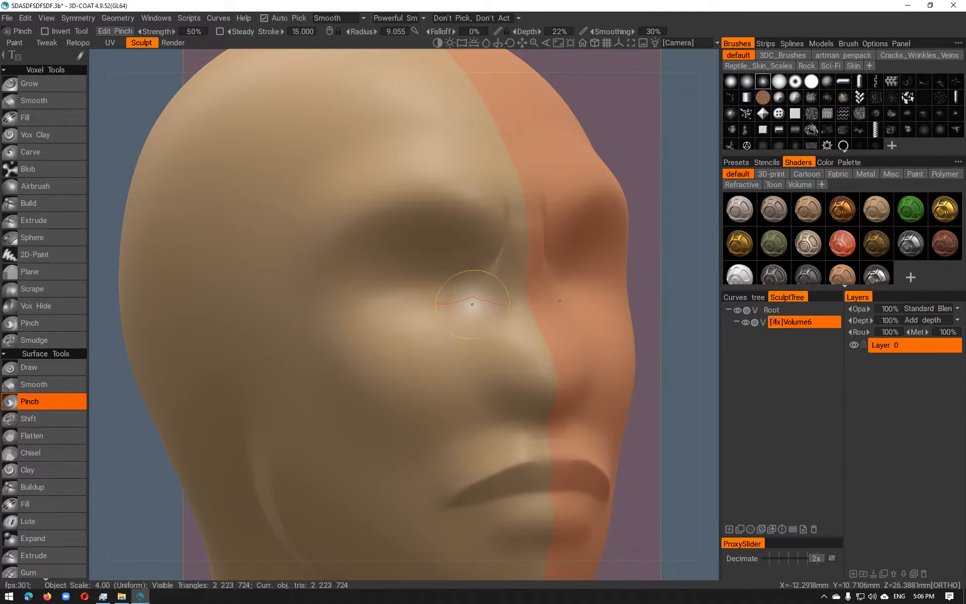
{"action": "left_click_drag", "start_coordinate": [473, 303], "coordinate": [435, 297], "text": "alt+shift"}
{"action": "left_click_drag", "start_coordinate": [428, 212], "coordinate": [431, 215]}
{"action": "key", "text": "ctrl+z"}
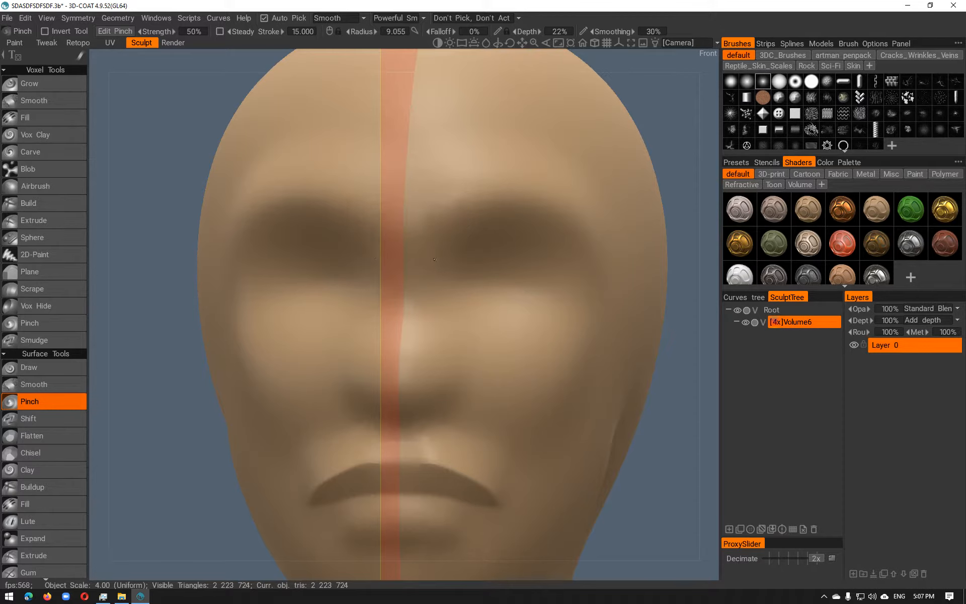
Pinch the ridge along the nose bridge at radius 9.055, and outline the nose wings and nostrils at radius 5.364
{"action": "mouse_move", "coordinate": [436, 300]}
{"action": "left_mouse_down", "text": "alt"}
{"action": "mouse_move", "coordinate": [330, 310]}
{"action": "mouse_move", "coordinate": [389, 312]}
{"action": "left_mouse_up", "text": "alt"}
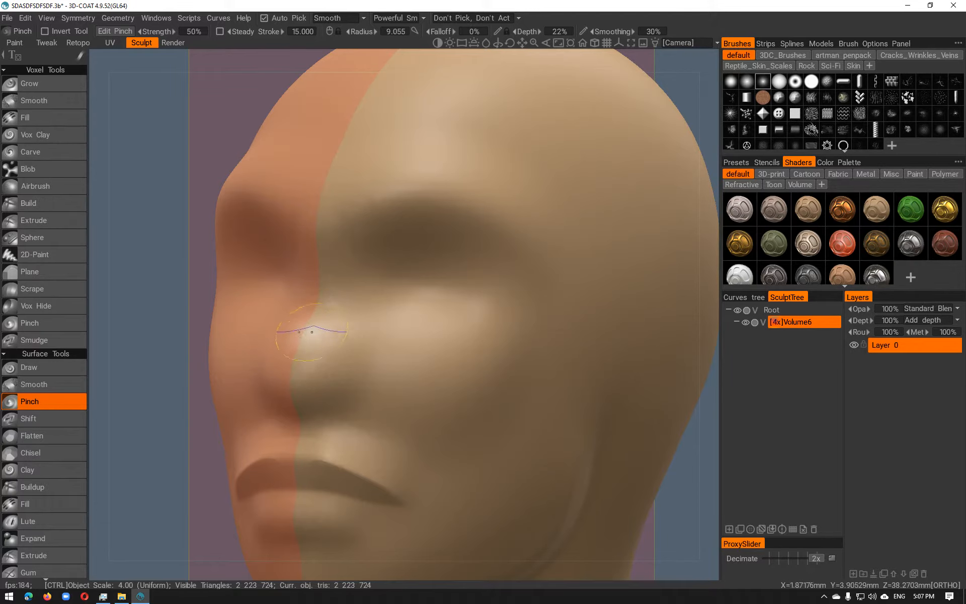
{"action": "mouse_move", "coordinate": [327, 276]}
{"action": "left_mouse_down"}
{"action": "mouse_move", "coordinate": [306, 377]}
{"action": "mouse_move", "coordinate": [286, 373]}
{"action": "mouse_move", "coordinate": [348, 317]}
{"action": "left_mouse_up"}
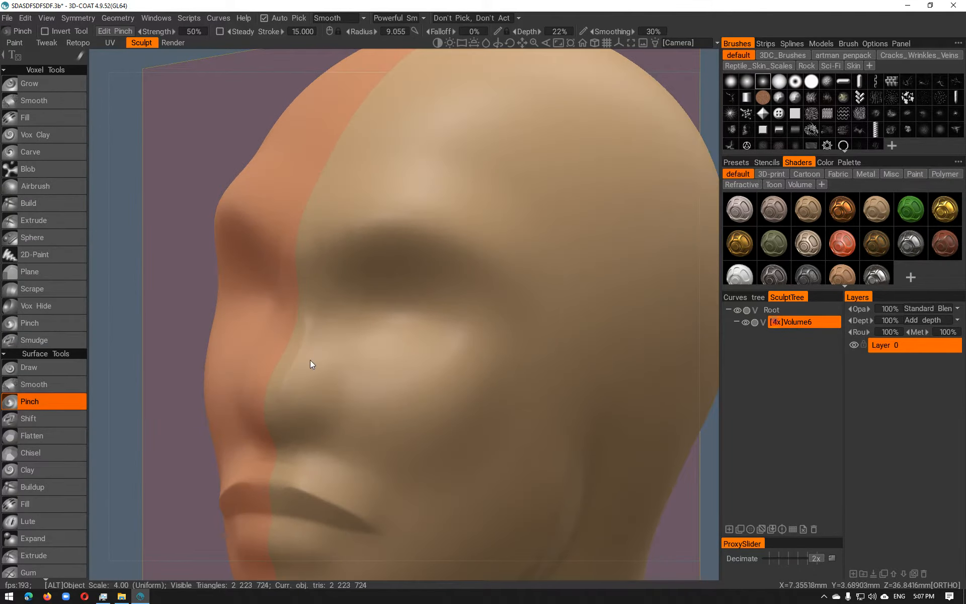
{"action": "right_click_drag", "start_coordinate": [348, 318], "coordinate": [352, 348], "text": "alt"}
{"action": "middle_click_drag", "start_coordinate": [352, 348], "coordinate": [448, 274], "text": "alt"}
{"action": "right_click_drag", "start_coordinate": [447, 274], "coordinate": [450, 315], "text": "alt"}
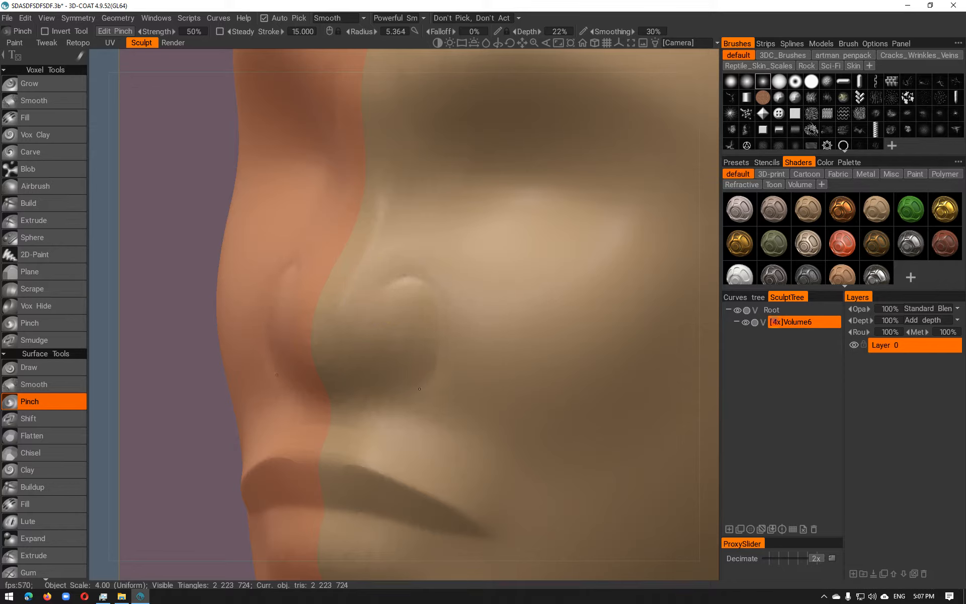
{"action": "mouse_move", "coordinate": [379, 383]}
{"action": "left_mouse_down", "text": "alt"}
{"action": "mouse_move", "coordinate": [356, 343]}
{"action": "mouse_move", "coordinate": [358, 328]}
{"action": "left_mouse_up", "text": "alt"}
{"action": "middle_click_drag", "start_coordinate": [359, 328], "coordinate": [373, 195], "text": "alt"}
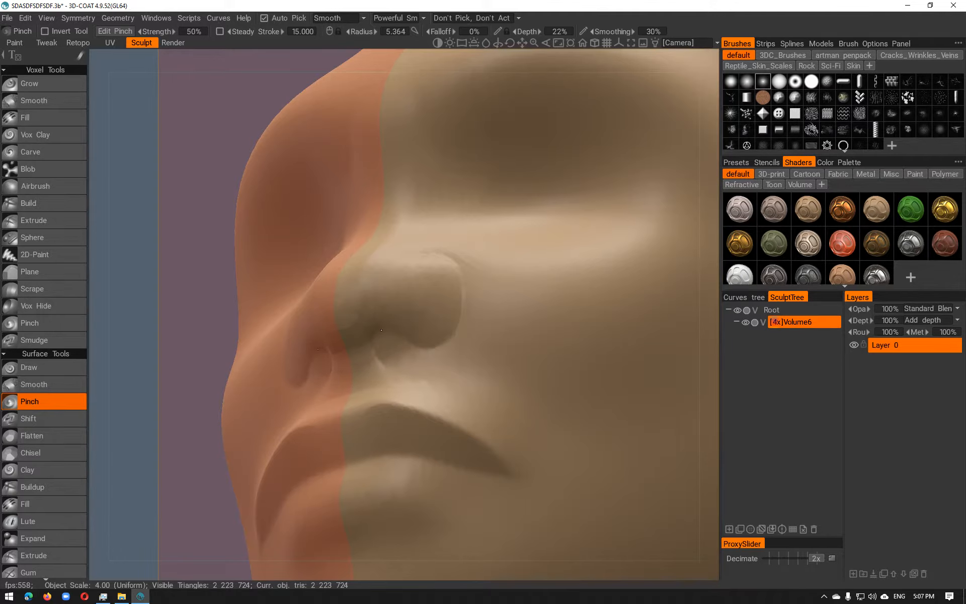
Pull the nose tip forward in side view with the Move tool at radius 12.186
{"action": "left_click_drag", "start_coordinate": [417, 351], "coordinate": [508, 323], "text": "alt"}
{"action": "key", "text": "space"}
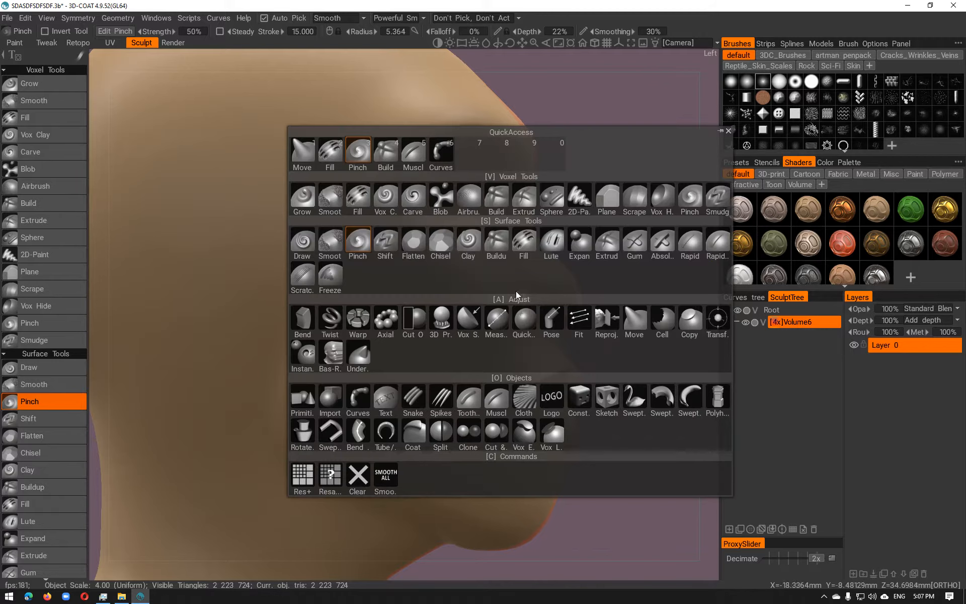
{"action": "left_click", "coordinate": [315, 166]}
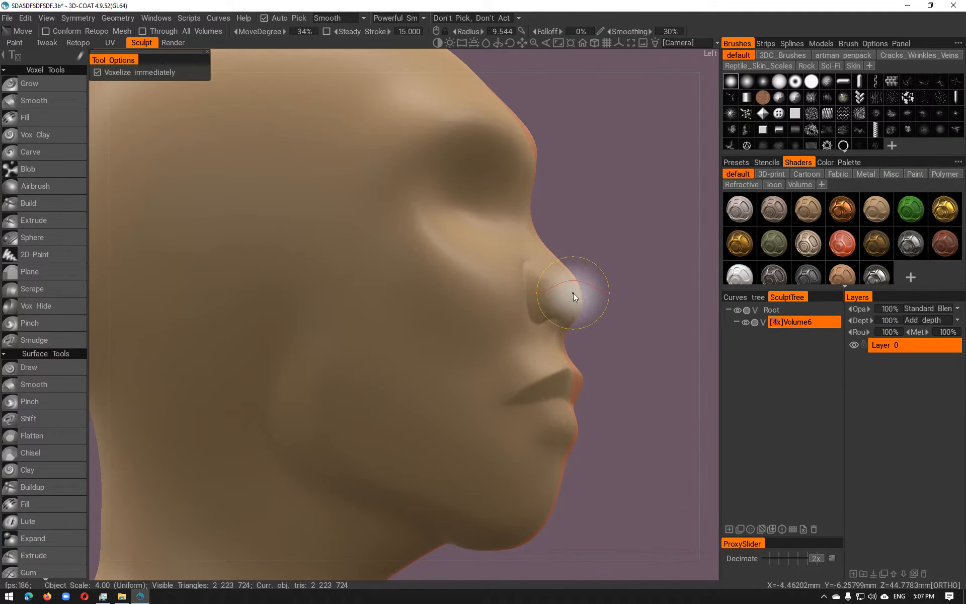
{"action": "left_click_drag", "start_coordinate": [579, 294], "coordinate": [581, 297]}
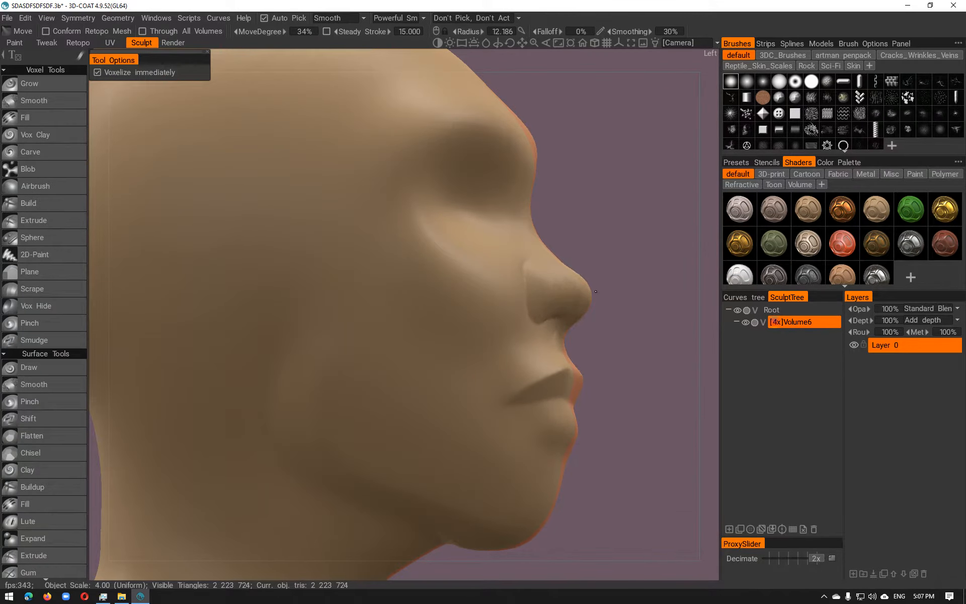
Soften and reshape the nose wings from the front, below and side with the Move tool at radius 12.186
{"action": "mouse_move", "coordinate": [614, 301]}
{"action": "left_mouse_down", "text": "alt"}
{"action": "mouse_move", "coordinate": [532, 334]}
{"action": "mouse_move", "coordinate": [491, 337]}
{"action": "mouse_move", "coordinate": [398, 317]}
{"action": "mouse_move", "coordinate": [465, 330]}
{"action": "mouse_move", "coordinate": [508, 307]}
{"action": "left_mouse_up", "text": "alt"}
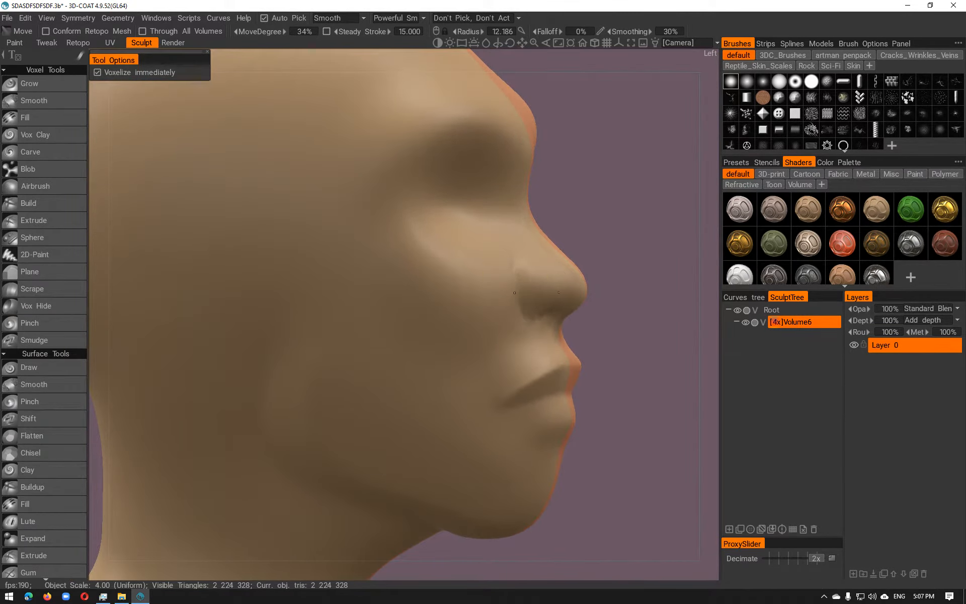
{"action": "mouse_move", "coordinate": [487, 294]}
{"action": "left_mouse_down", "text": "alt"}
{"action": "mouse_move", "coordinate": [459, 314]}
{"action": "mouse_move", "coordinate": [513, 307]}
{"action": "mouse_move", "coordinate": [503, 297]}
{"action": "mouse_move", "coordinate": [398, 291]}
{"action": "left_mouse_up", "text": "alt"}
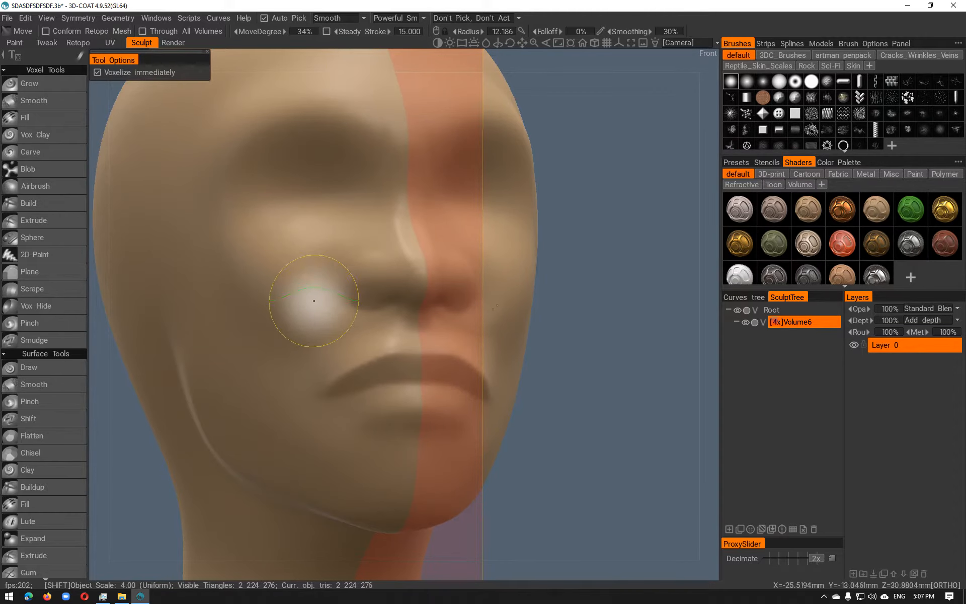
{"action": "mouse_move", "coordinate": [324, 301]}
{"action": "left_mouse_down", "text": "alt"}
{"action": "mouse_move", "coordinate": [378, 309]}
{"action": "mouse_move", "coordinate": [307, 217]}
{"action": "mouse_move", "coordinate": [341, 226]}
{"action": "mouse_move", "coordinate": [345, 295]}
{"action": "left_mouse_up", "text": "alt"}
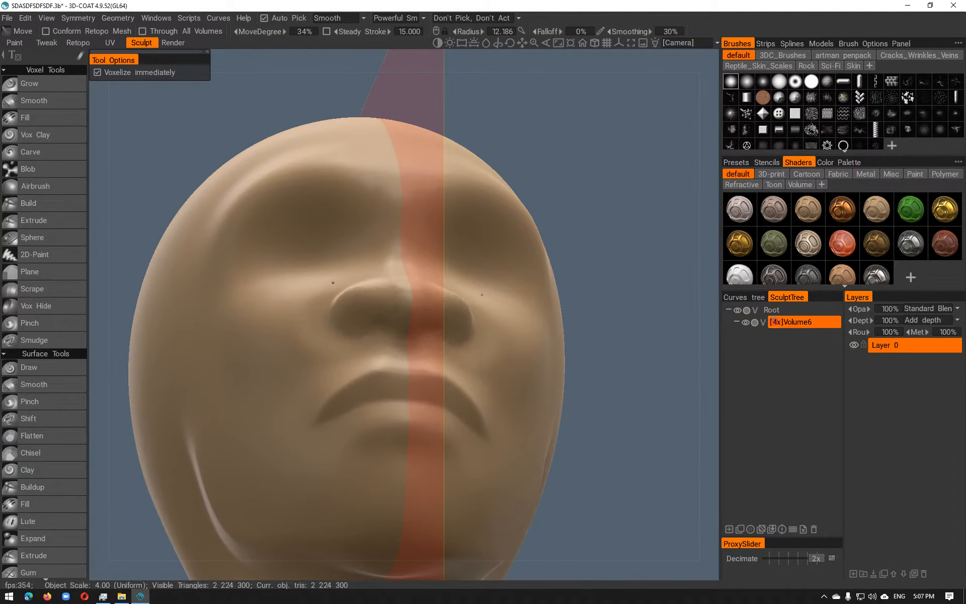
{"action": "left_click_drag", "start_coordinate": [328, 288], "coordinate": [443, 347], "text": "alt"}
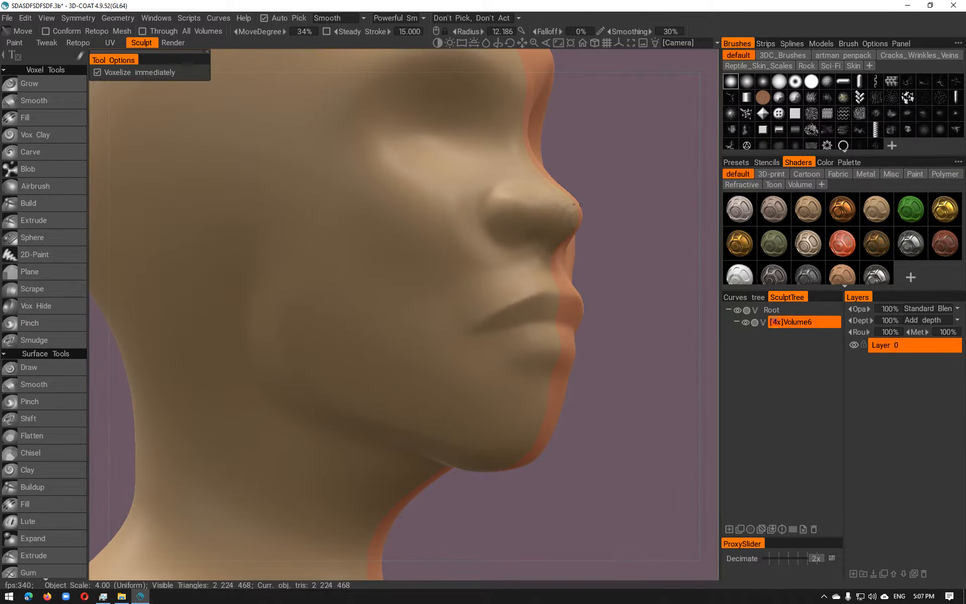
Nudge the nose tip and smooth the cheek with the Move tool at radius 12.186
{"action": "left_click_drag", "start_coordinate": [581, 205], "coordinate": [582, 203]}
{"action": "left_click_drag", "start_coordinate": [530, 157], "coordinate": [483, 166], "text": "alt"}
{"action": "left_click_drag", "start_coordinate": [383, 219], "coordinate": [378, 229], "text": "ctrl"}
{"action": "mouse_move", "coordinate": [356, 187]}
{"action": "left_mouse_down", "text": "shift"}
{"action": "mouse_move", "coordinate": [391, 270]}
{"action": "mouse_move", "coordinate": [393, 249]}
{"action": "left_mouse_up", "text": "shift"}
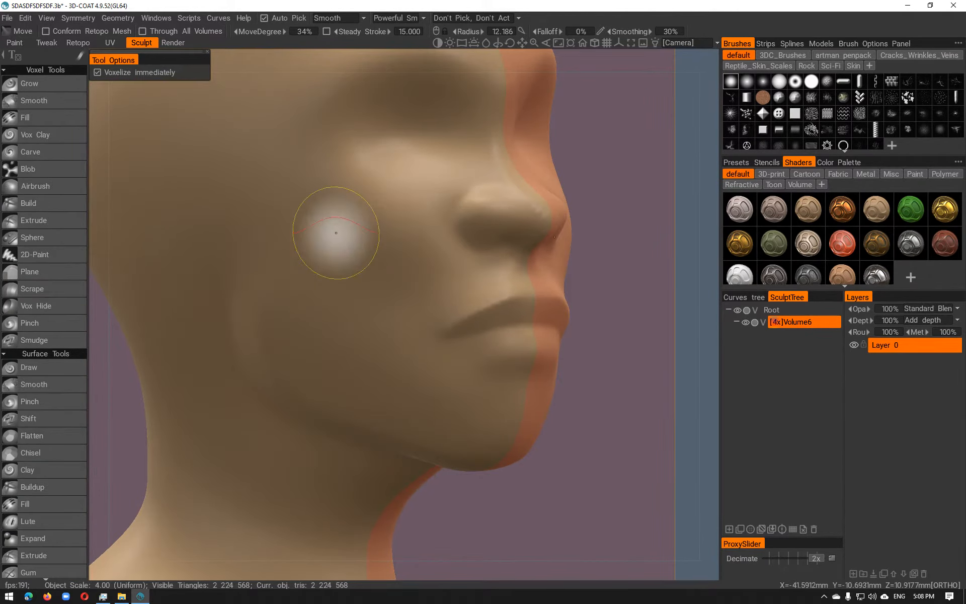
Try the surface Pinch tool at radius 6.288 around the eye socket, and undo the last stroke
{"action": "key", "text": "space"}
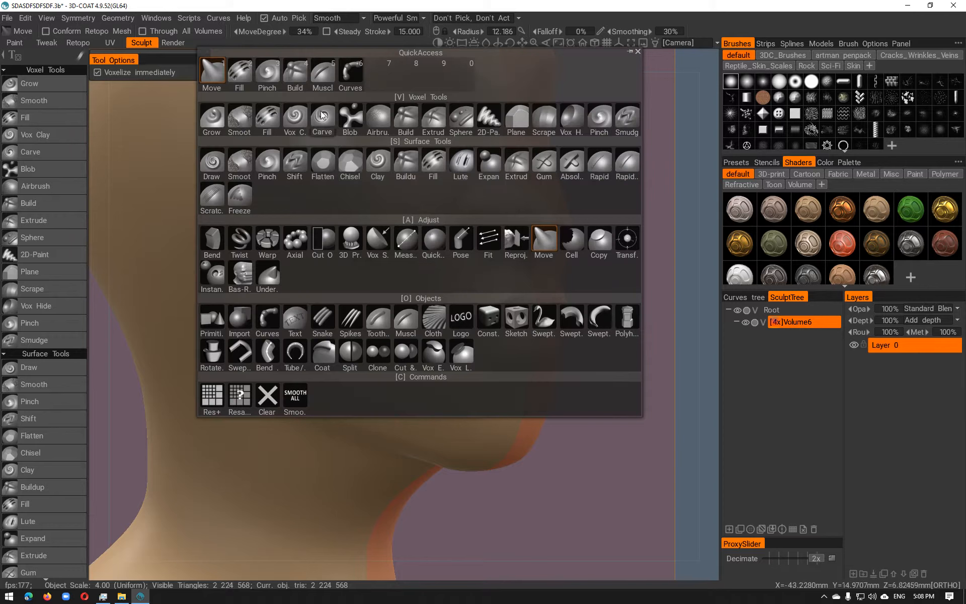
{"action": "left_click", "coordinate": [267, 75]}
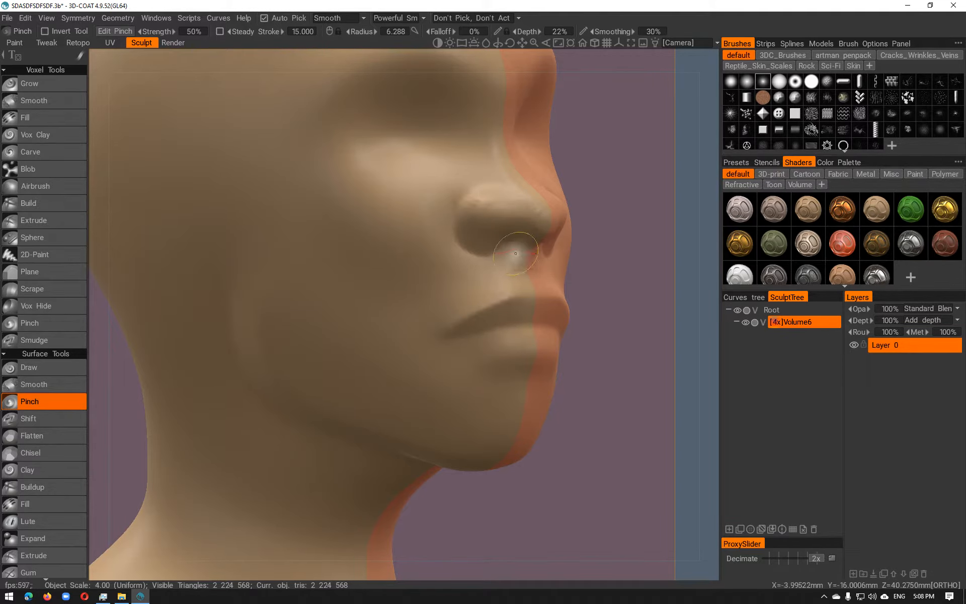
{"action": "mouse_move", "coordinate": [503, 269]}
{"action": "left_mouse_down", "text": "alt"}
{"action": "mouse_move", "coordinate": [518, 265]}
{"action": "mouse_move", "coordinate": [499, 269]}
{"action": "left_mouse_up", "text": "alt"}
{"action": "right_click_drag", "start_coordinate": [498, 269], "coordinate": [533, 338], "text": "alt"}
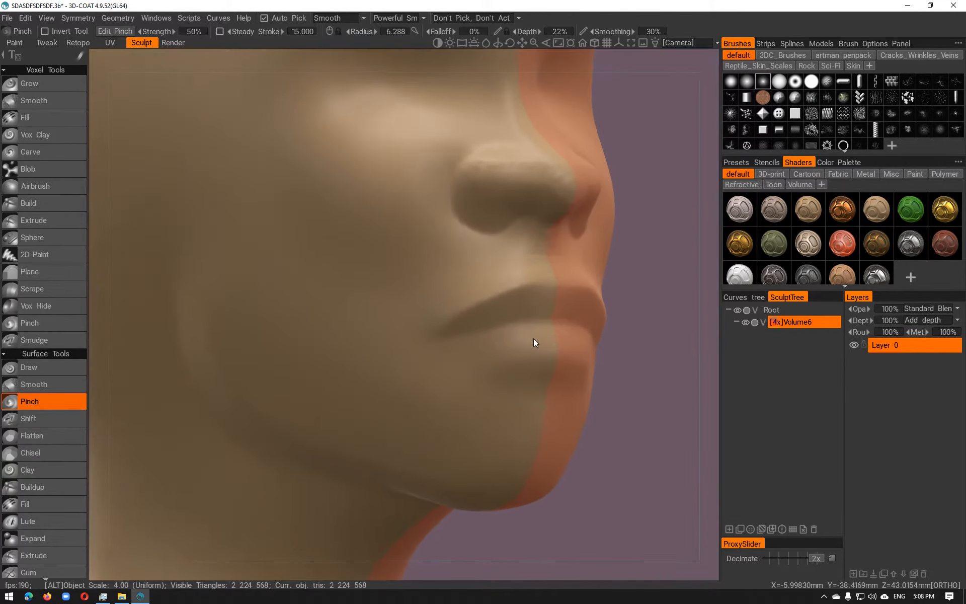
{"action": "left_click_drag", "start_coordinate": [533, 338], "coordinate": [545, 335], "text": "alt"}
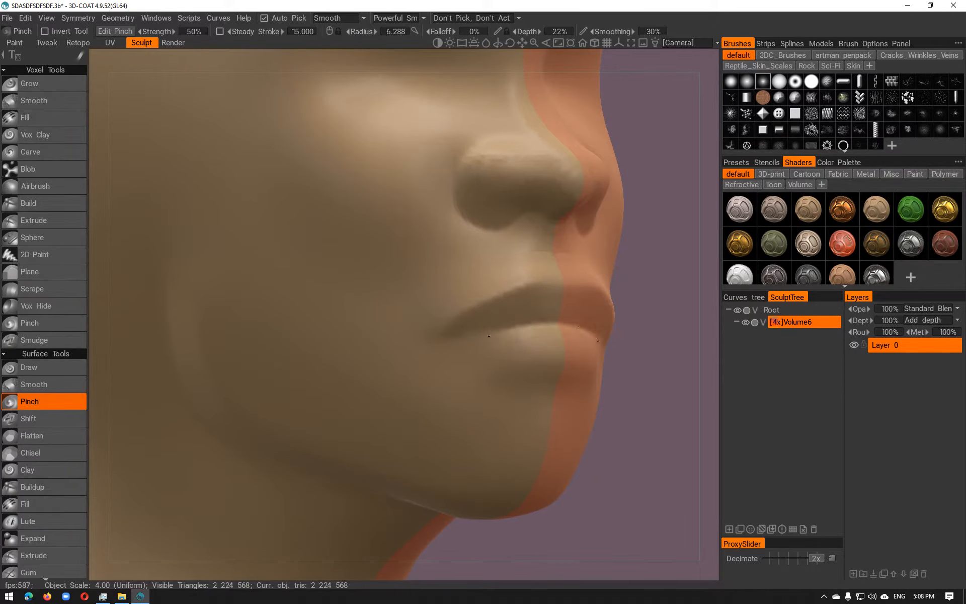
{"action": "middle_click_drag", "start_coordinate": [464, 345], "coordinate": [515, 485], "text": "alt"}
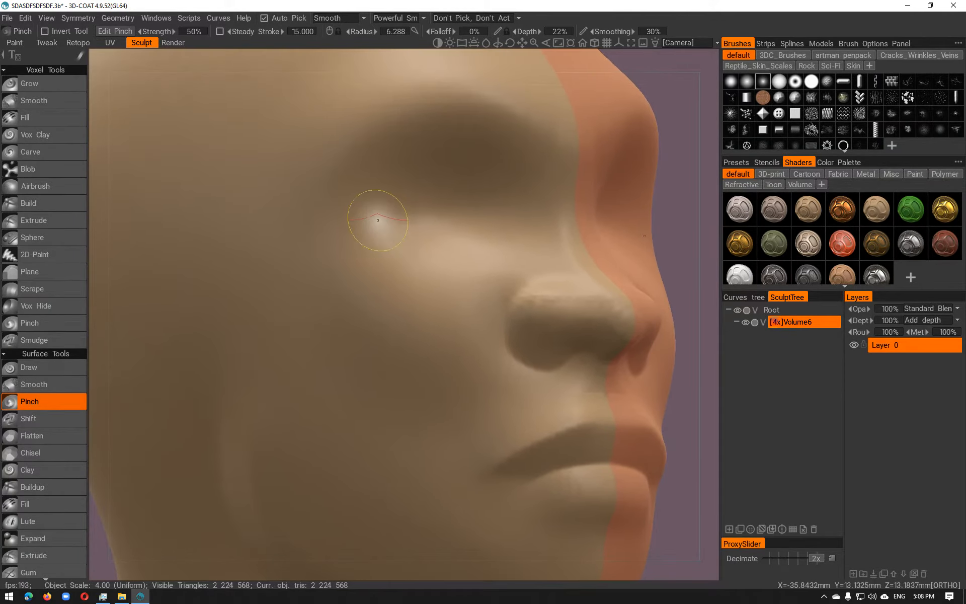
{"action": "mouse_move", "coordinate": [320, 201]}
{"action": "left_mouse_down", "text": "alt"}
{"action": "mouse_move", "coordinate": [352, 233]}
{"action": "mouse_move", "coordinate": [432, 173]}
{"action": "left_mouse_up", "text": "alt"}
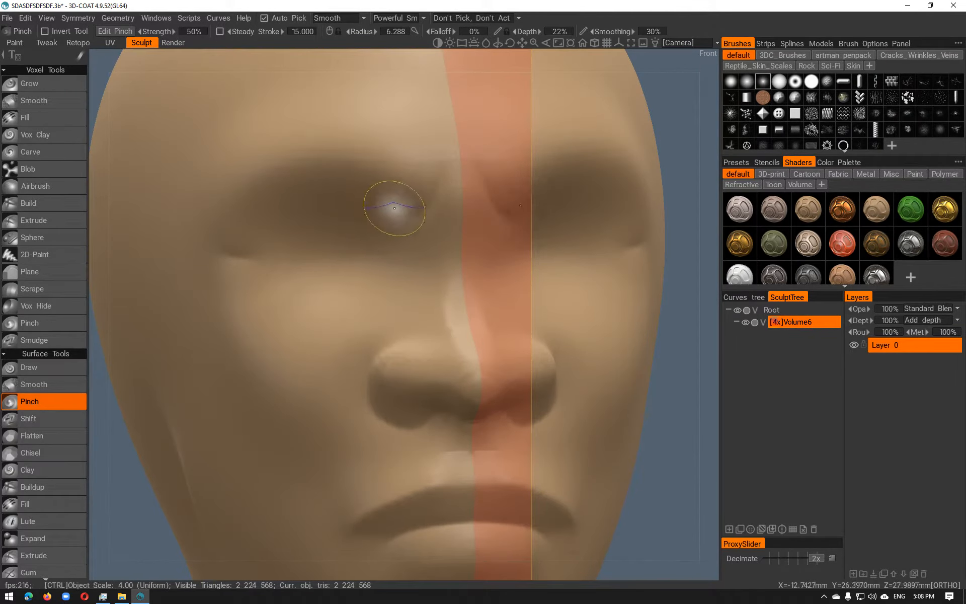
{"action": "mouse_move", "coordinate": [399, 252]}
{"action": "left_mouse_down", "text": "alt"}
{"action": "mouse_move", "coordinate": [379, 250]}
{"action": "mouse_move", "coordinate": [440, 241]}
{"action": "left_mouse_up", "text": "alt"}
{"action": "key", "text": "ctrl+z"}
Try pinching the mouth corner with the surface Pinch tool at radius 10.732
{"action": "right_click_drag", "start_coordinate": [445, 272], "coordinate": [477, 273]}
{"action": "mouse_move", "coordinate": [501, 185]}
{"action": "left_mouse_down"}
{"action": "mouse_move", "coordinate": [403, 317]}
{"action": "mouse_move", "coordinate": [416, 219]}
{"action": "mouse_move", "coordinate": [401, 243]}
{"action": "mouse_move", "coordinate": [267, 239]}
{"action": "mouse_move", "coordinate": [302, 259]}
{"action": "mouse_move", "coordinate": [258, 274]}
{"action": "left_mouse_up"}
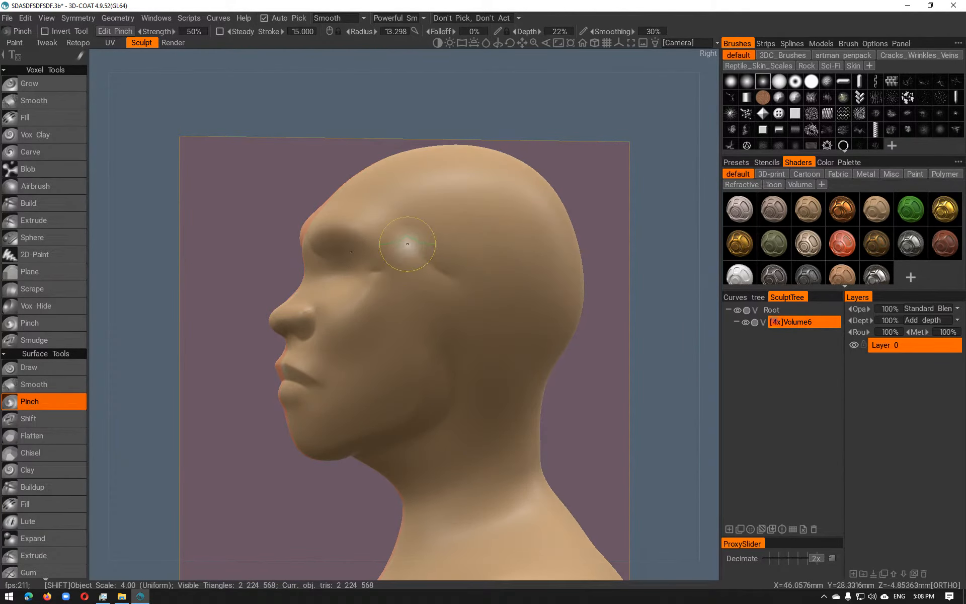
{"action": "left_click_drag", "start_coordinate": [396, 294], "coordinate": [521, 297], "text": "alt"}
{"action": "right_click_drag", "start_coordinate": [521, 297], "coordinate": [559, 272], "text": "alt"}
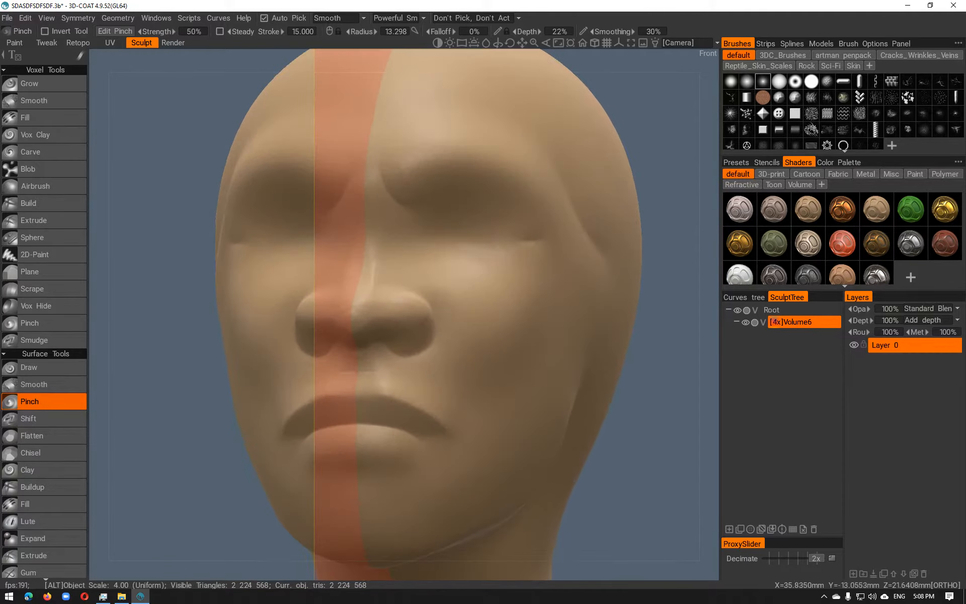
{"action": "middle_click_drag", "start_coordinate": [450, 372], "coordinate": [470, 280], "text": "alt"}
{"action": "left_click_drag", "start_coordinate": [470, 279], "coordinate": [387, 285], "text": "alt"}
{"action": "right_click_drag", "start_coordinate": [340, 350], "coordinate": [320, 350]}
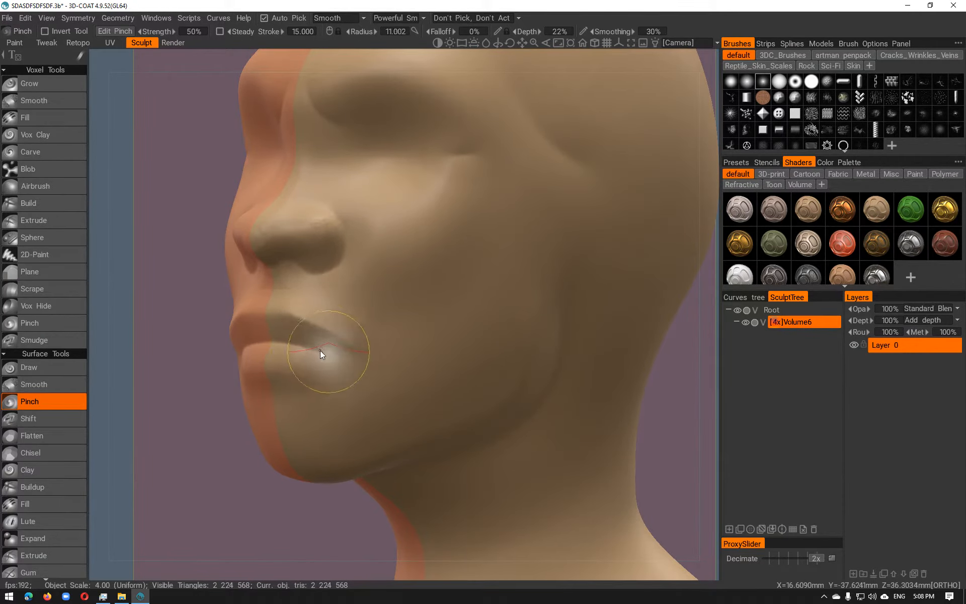
{"action": "mouse_move", "coordinate": [310, 346]}
{"action": "left_mouse_down"}
{"action": "mouse_move", "coordinate": [345, 364]}
{"action": "mouse_move", "coordinate": [321, 347]}
{"action": "left_mouse_up"}
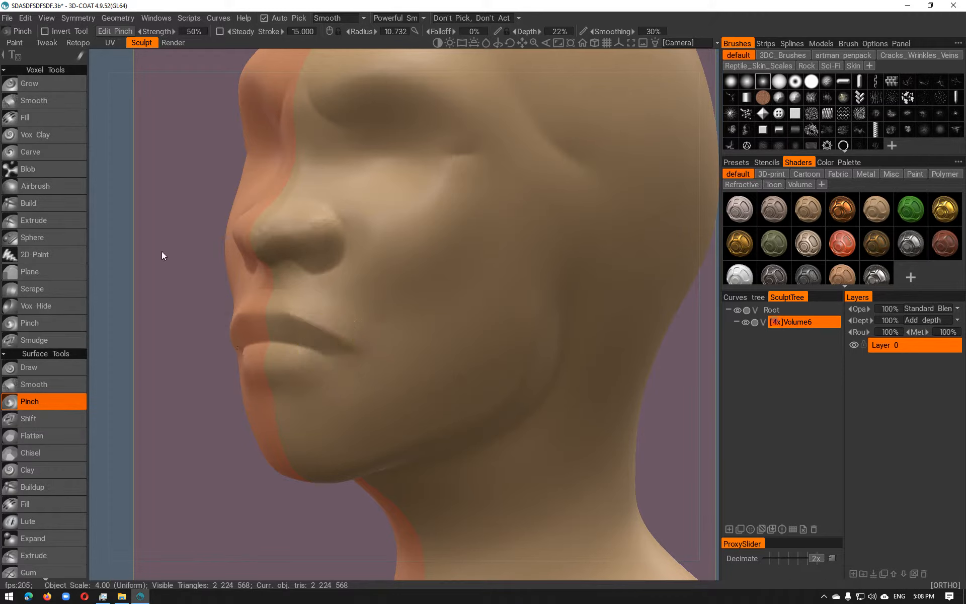
Sharpen the mouth corners with the voxel Pinch tool, undoing the radius 21.708 stroke and pinching again at radius 19.546
{"action": "left_click", "coordinate": [35, 322]}
{"action": "right_click_drag", "start_coordinate": [341, 354], "coordinate": [364, 356]}
{"action": "left_click_drag", "start_coordinate": [345, 358], "coordinate": [338, 358]}
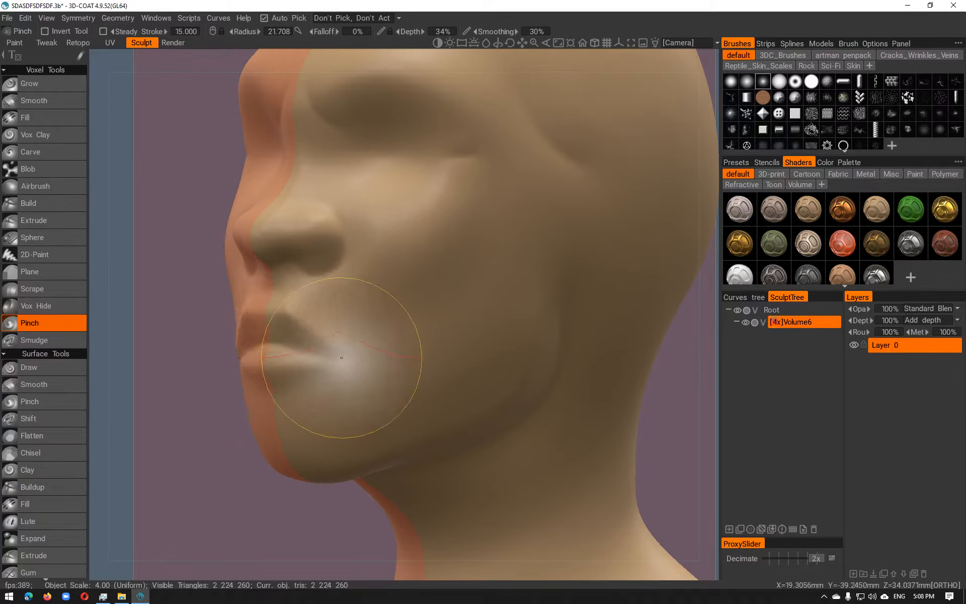
{"action": "key", "text": "ctrl+z"}
{"action": "right_click_drag", "start_coordinate": [335, 346], "coordinate": [326, 347]}
{"action": "left_click", "coordinate": [334, 357]}
{"action": "left_click_drag", "start_coordinate": [332, 365], "coordinate": [332, 371]}
{"action": "mouse_move", "coordinate": [338, 373]}
{"action": "left_mouse_down", "text": "alt"}
{"action": "mouse_move", "coordinate": [476, 373]}
{"action": "mouse_move", "coordinate": [440, 374]}
{"action": "mouse_move", "coordinate": [458, 368]}
{"action": "mouse_move", "coordinate": [431, 362]}
{"action": "left_mouse_up", "text": "alt"}
{"action": "key", "text": "ctrl+z"}
{"action": "left_click", "coordinate": [433, 360]}
{"action": "left_click", "coordinate": [436, 359]}
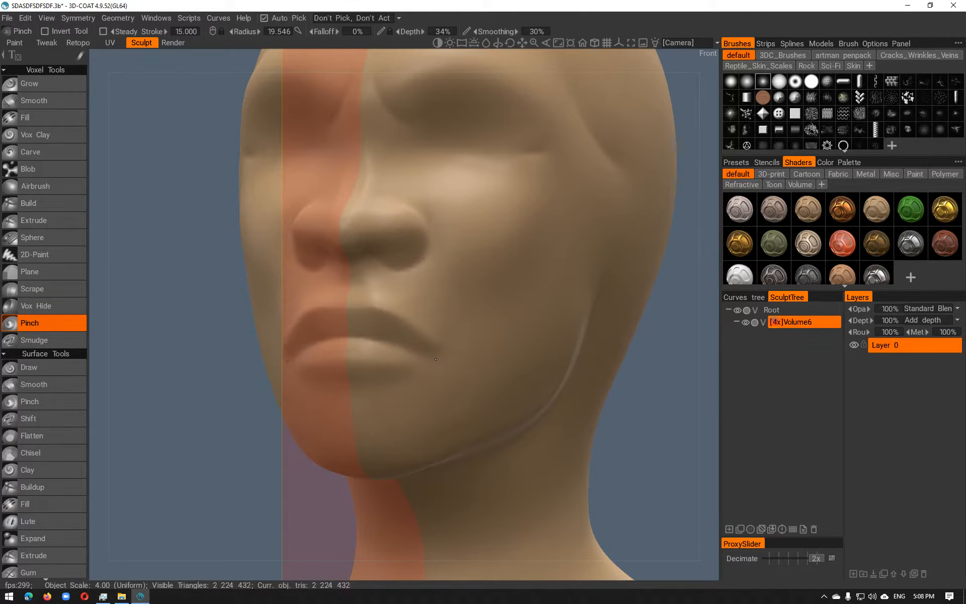
Add volume to the middle of the upper lip with the Build tool at radius 6.337, and undo the last stroke
{"action": "mouse_move", "coordinate": [429, 358]}
{"action": "left_mouse_down", "text": "alt"}
{"action": "mouse_move", "coordinate": [533, 373]}
{"action": "mouse_move", "coordinate": [598, 367]}
{"action": "left_mouse_up", "text": "alt"}
{"action": "right_click_drag", "start_coordinate": [503, 363], "coordinate": [533, 358], "text": "alt"}
{"action": "middle_click_drag", "start_coordinate": [531, 359], "coordinate": [410, 355], "text": "alt"}
{"action": "right_click_drag", "start_coordinate": [410, 354], "coordinate": [473, 352], "text": "alt"}
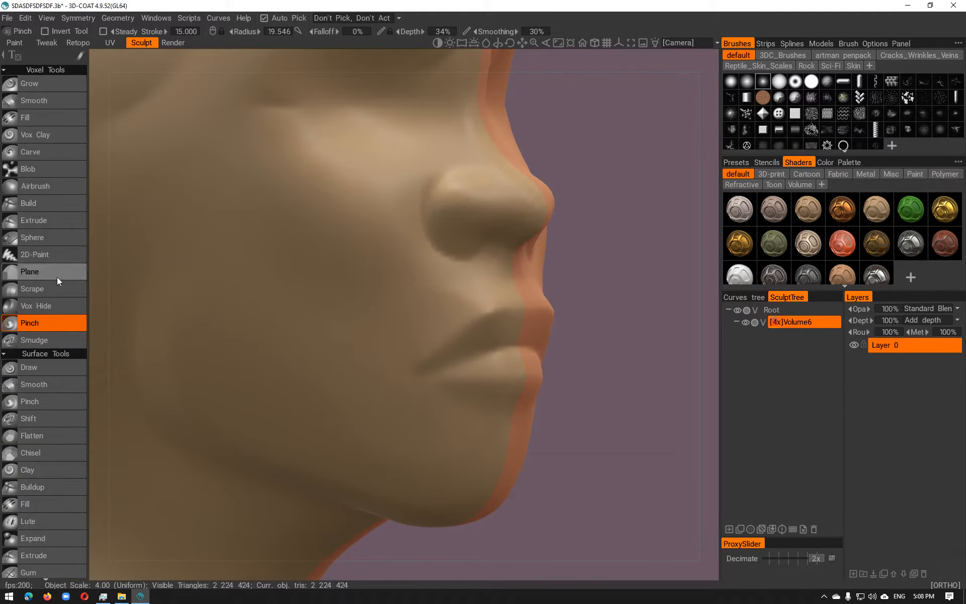
{"action": "left_click", "coordinate": [44, 201]}
{"action": "mouse_move", "coordinate": [474, 345]}
{"action": "left_mouse_down", "text": "alt"}
{"action": "mouse_move", "coordinate": [494, 358]}
{"action": "mouse_move", "coordinate": [399, 345]}
{"action": "mouse_move", "coordinate": [385, 332]}
{"action": "left_mouse_up", "text": "alt"}
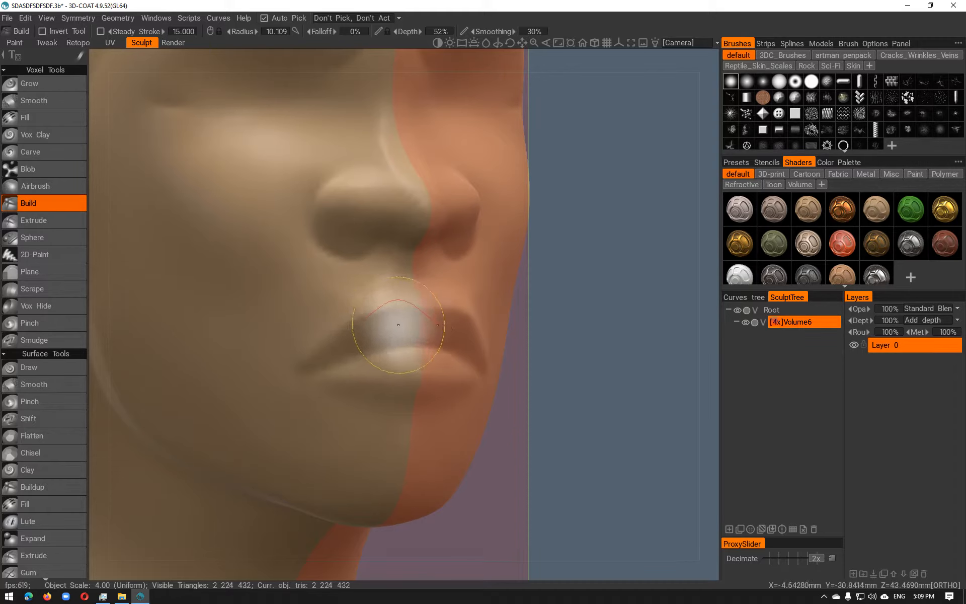
{"action": "right_click_drag", "start_coordinate": [396, 325], "coordinate": [385, 326]}
{"action": "left_click_drag", "start_coordinate": [386, 326], "coordinate": [391, 325]}
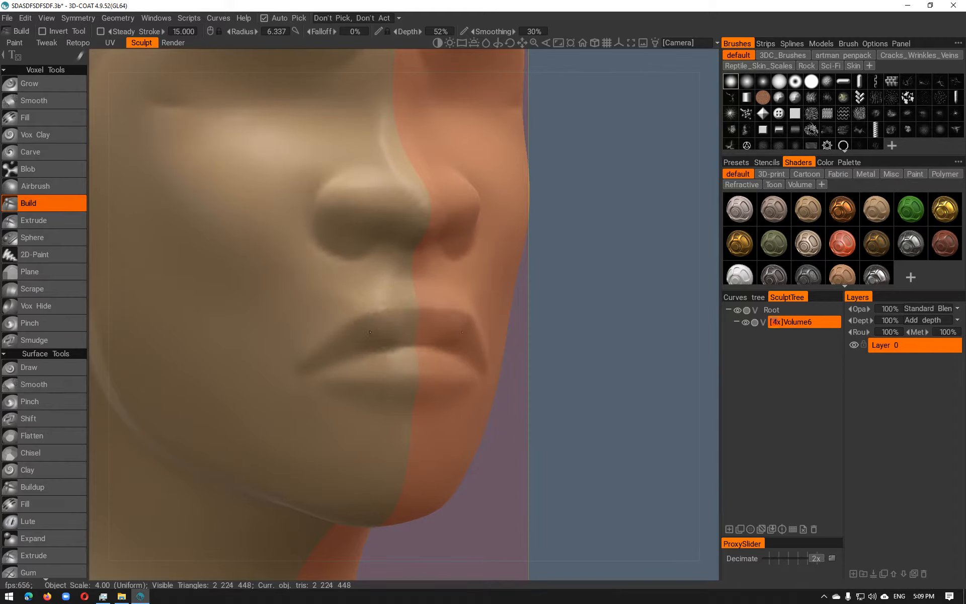
{"action": "left_click_drag", "start_coordinate": [395, 322], "coordinate": [376, 329]}
{"action": "key", "text": "ctrl+z"}
Reshape the middle of the upper lip from below with the Move tool at radius 9.777
{"action": "mouse_move", "coordinate": [463, 370]}
{"action": "right_mouse_down"}
{"action": "mouse_move", "coordinate": [524, 363]}
{"action": "mouse_move", "coordinate": [530, 371]}
{"action": "mouse_move", "coordinate": [494, 363]}
{"action": "right_mouse_up"}
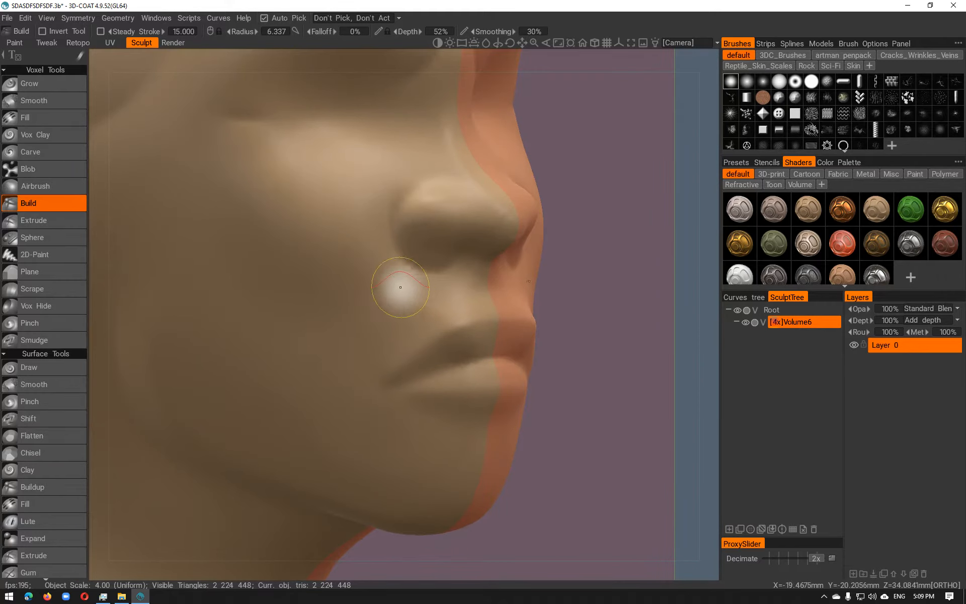
{"action": "key", "text": "space"}
{"action": "left_click", "coordinate": [234, 121]}
{"action": "right_click_drag", "start_coordinate": [578, 327], "coordinate": [382, 382]}
{"action": "right_click_drag", "start_coordinate": [322, 450], "coordinate": [310, 451]}
{"action": "left_click_drag", "start_coordinate": [316, 448], "coordinate": [317, 453]}
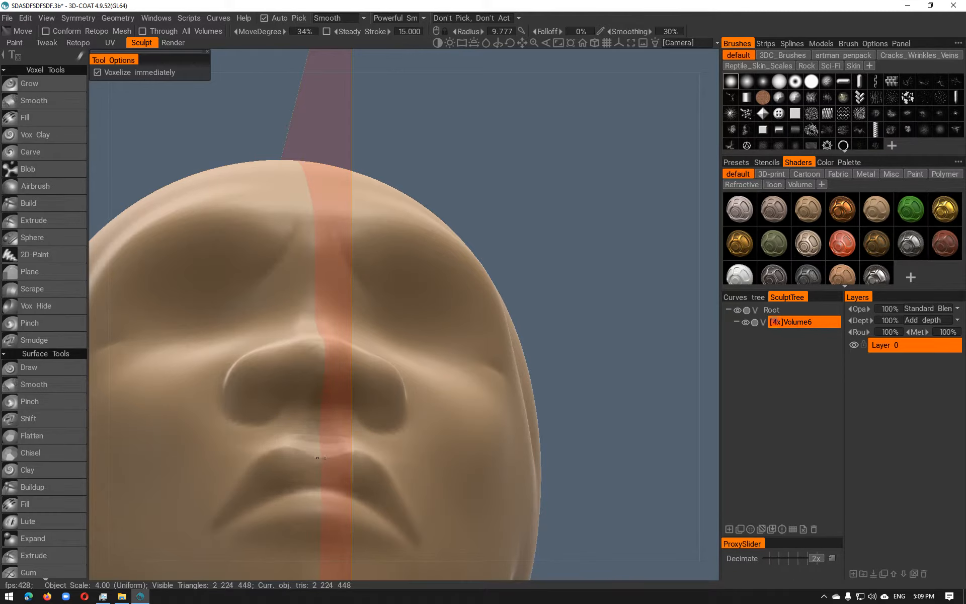
{"action": "left_click_drag", "start_coordinate": [405, 466], "coordinate": [515, 513], "text": "alt"}
{"action": "left_click_drag", "start_coordinate": [494, 375], "coordinate": [288, 400]}
{"action": "middle_click_drag", "start_coordinate": [288, 400], "coordinate": [442, 435], "text": "alt"}
{"action": "right_click_drag", "start_coordinate": [442, 436], "coordinate": [425, 398], "text": "alt"}
{"action": "left_click_drag", "start_coordinate": [425, 398], "coordinate": [552, 407], "text": "alt"}
{"action": "middle_click_drag", "start_coordinate": [551, 406], "coordinate": [548, 337], "text": "alt"}
{"action": "left_click_drag", "start_coordinate": [460, 419], "coordinate": [425, 433], "text": "alt"}
{"action": "right_click_drag", "start_coordinate": [425, 434], "coordinate": [543, 441], "text": "alt"}
{"action": "mouse_move", "coordinate": [543, 440]}
{"action": "left_mouse_down", "text": "alt"}
{"action": "mouse_move", "coordinate": [475, 440]}
{"action": "mouse_move", "coordinate": [468, 473]}
{"action": "mouse_move", "coordinate": [525, 454]}
{"action": "left_mouse_up", "text": "alt"}
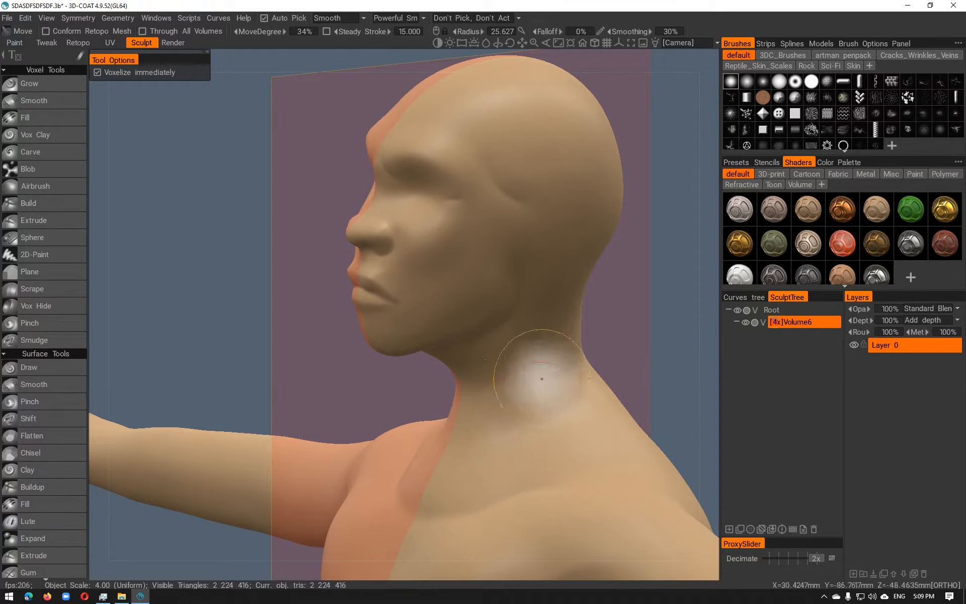
Resample the sculpt volume to a poly count of about 1 million with Good resampling quality
{"action": "scroll", "coordinate": [30, 493], "scroll_direction": "down", "scroll_amount": 5}
{"action": "scroll", "coordinate": [30, 496], "scroll_direction": "down", "scroll_amount": 12}
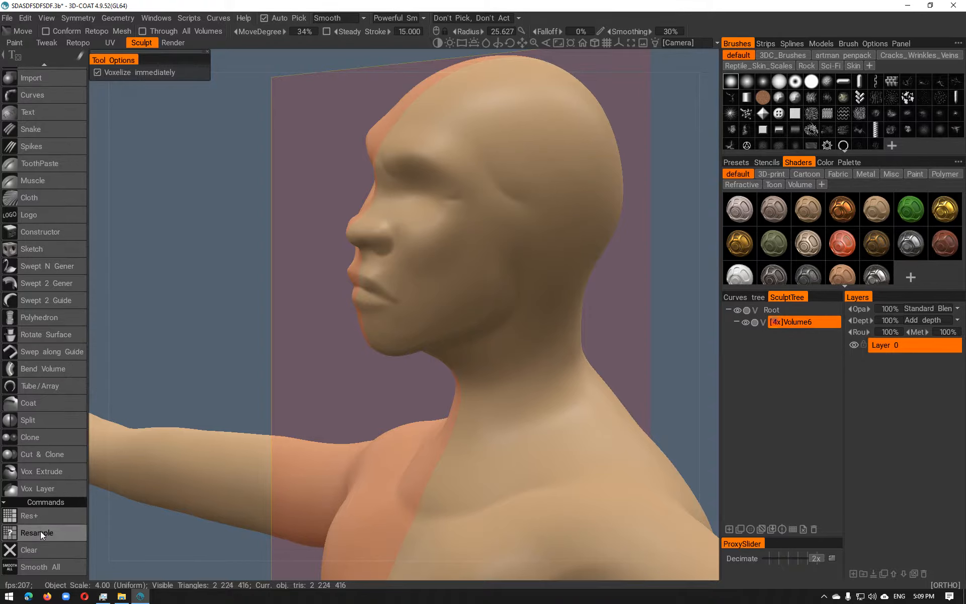
{"action": "left_click", "coordinate": [40, 530]}
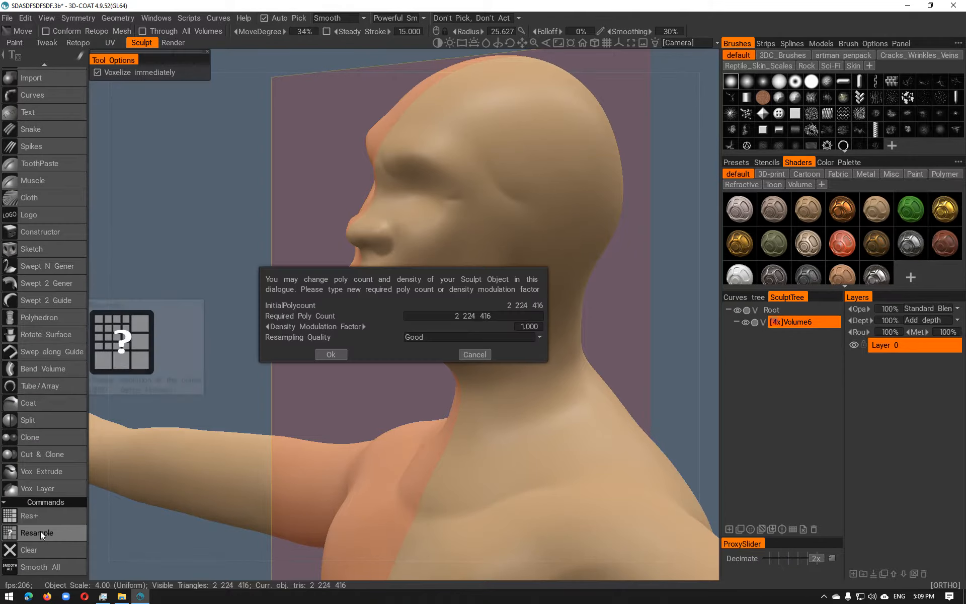
{"action": "left_click", "coordinate": [474, 318]}
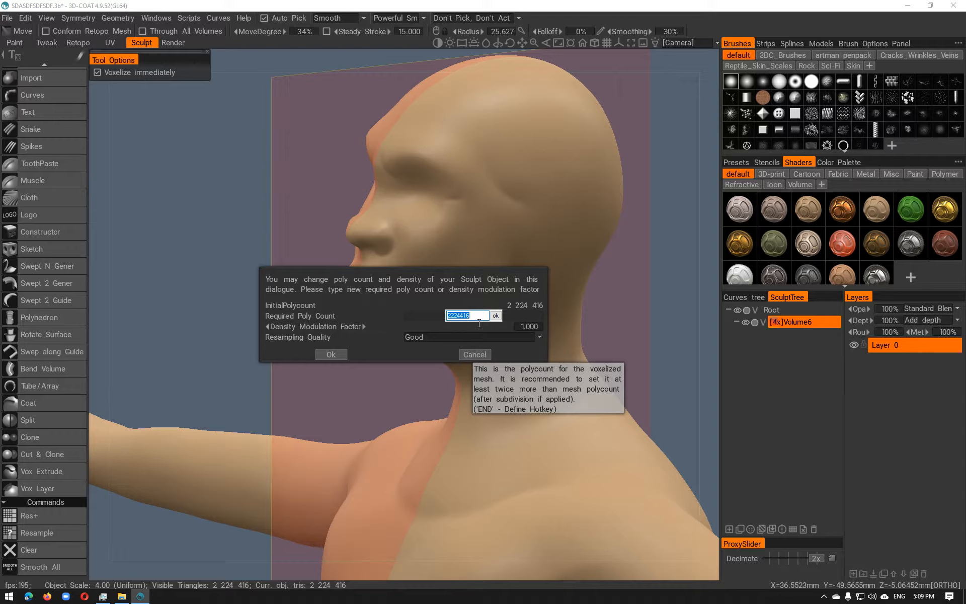
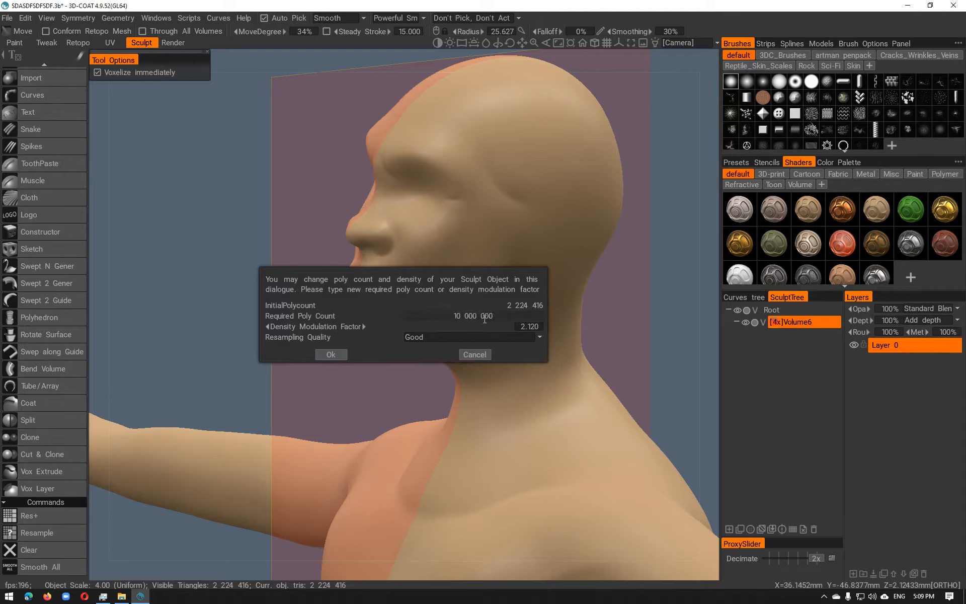
{"action": "left_click", "coordinate": [330, 355]}
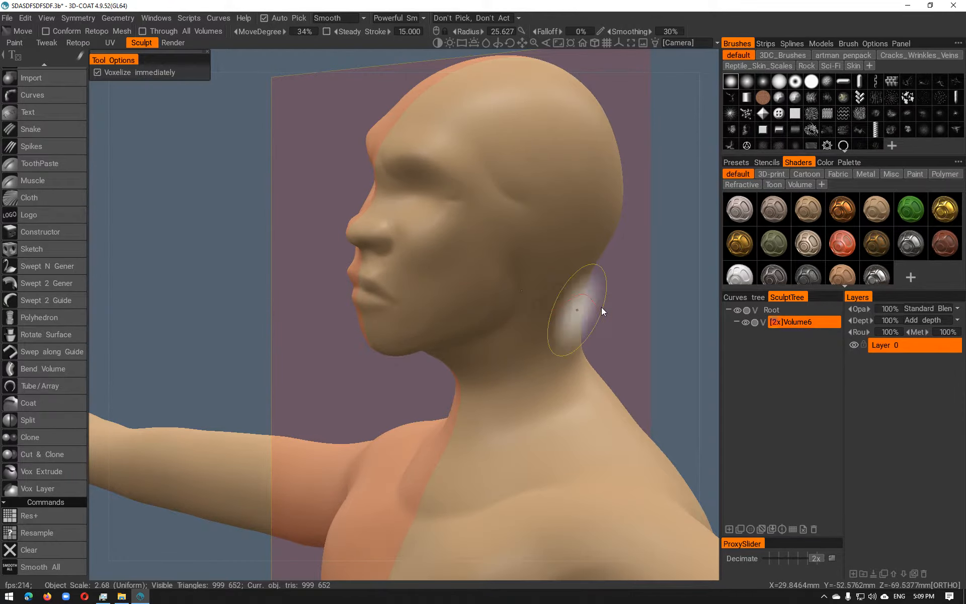
Reshape the chin in side view with the Move tool at radius 35.213
{"action": "left_click_drag", "start_coordinate": [494, 334], "coordinate": [559, 337], "text": "alt"}
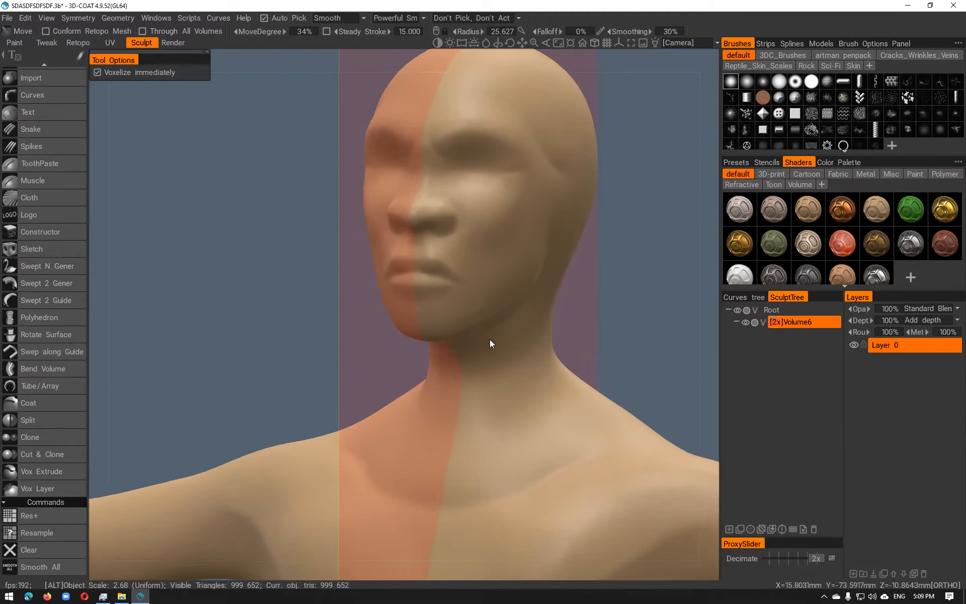
{"action": "right_click_drag", "start_coordinate": [487, 340], "coordinate": [496, 385], "text": "alt"}
{"action": "left_click_drag", "start_coordinate": [496, 385], "coordinate": [502, 332], "text": "alt"}
{"action": "mouse_move", "coordinate": [490, 339]}
{"action": "right_mouse_down"}
{"action": "mouse_move", "coordinate": [511, 342]}
{"action": "mouse_move", "coordinate": [505, 347]}
{"action": "right_mouse_up"}
{"action": "mouse_move", "coordinate": [504, 347]}
{"action": "left_mouse_down"}
{"action": "mouse_move", "coordinate": [489, 379]}
{"action": "mouse_move", "coordinate": [411, 362]}
{"action": "mouse_move", "coordinate": [388, 372]}
{"action": "mouse_move", "coordinate": [385, 457]}
{"action": "left_mouse_up"}
{"action": "key", "text": "super"}
{"action": "key", "text": "super"}
{"action": "left_click_drag", "start_coordinate": [344, 334], "coordinate": [342, 334]}
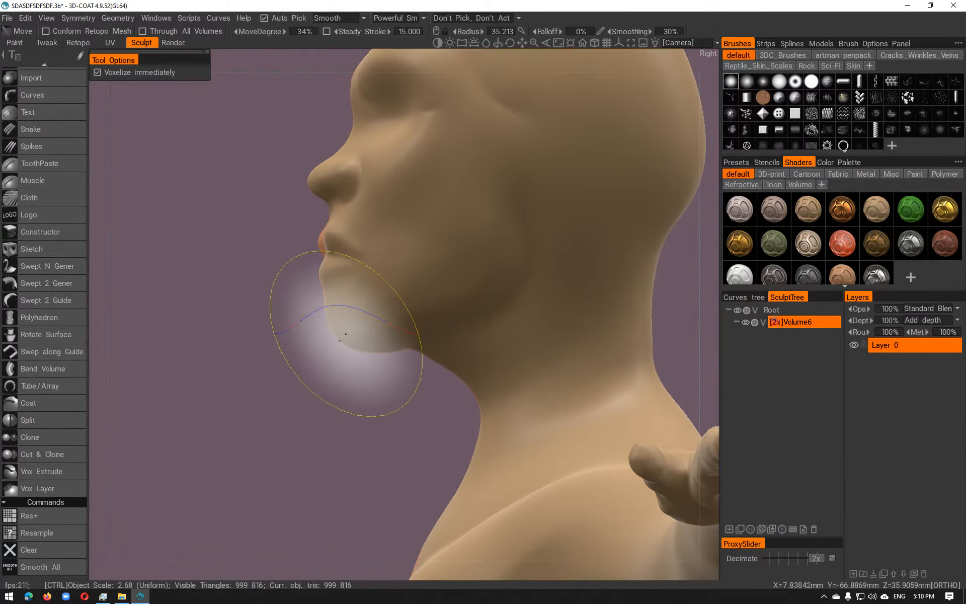
Refine the chin and the underside of the jaw with the Move tool at radius 25.052
{"action": "right_click_drag", "start_coordinate": [360, 320], "coordinate": [339, 322]}
{"action": "mouse_move", "coordinate": [338, 322]}
{"action": "left_mouse_down"}
{"action": "mouse_move", "coordinate": [442, 338]}
{"action": "mouse_move", "coordinate": [467, 282]}
{"action": "left_mouse_up"}
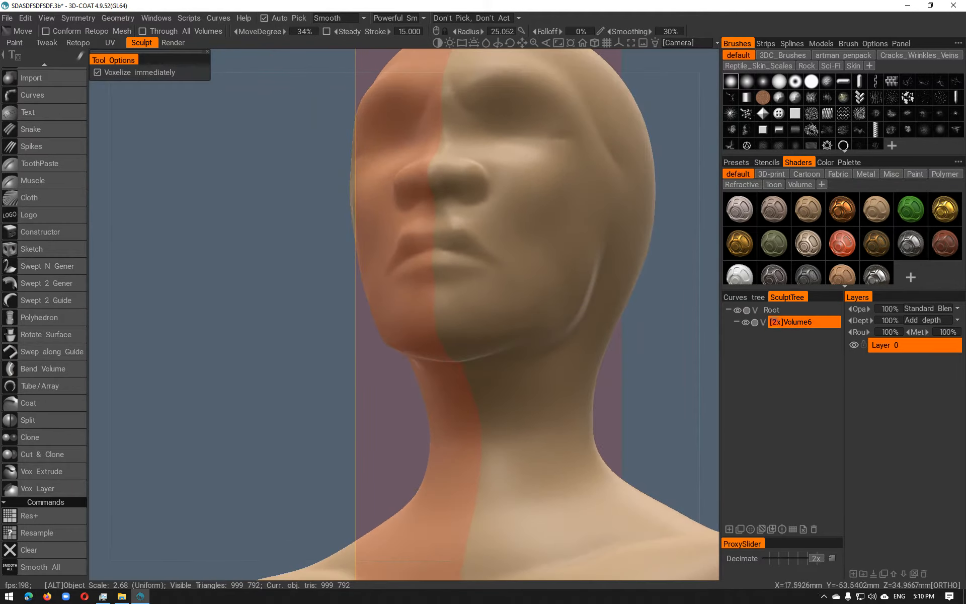
{"action": "left_click_drag", "start_coordinate": [507, 245], "coordinate": [374, 278], "text": "alt"}
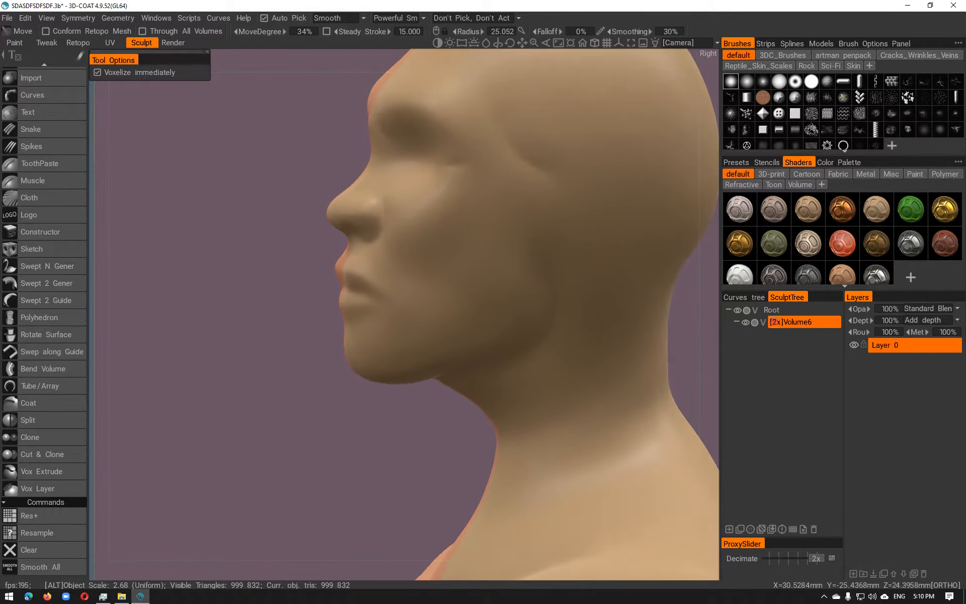
{"action": "middle_click_drag", "start_coordinate": [373, 278], "coordinate": [380, 315], "text": "alt"}
{"action": "middle_click_drag", "start_coordinate": [485, 363], "coordinate": [472, 225], "text": "alt"}
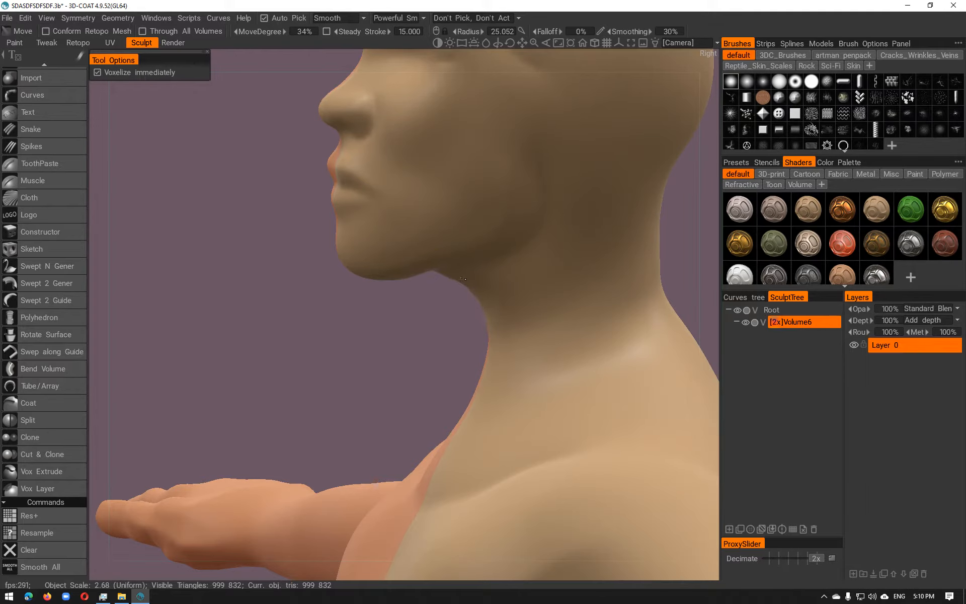
{"action": "left_click_drag", "start_coordinate": [472, 276], "coordinate": [433, 424], "text": "alt"}
Reshape the base of the neck at radius 54.037 and the side of the neck at radius 36.793 with the Move tool
{"action": "right_click_drag", "start_coordinate": [443, 438], "coordinate": [463, 437]}
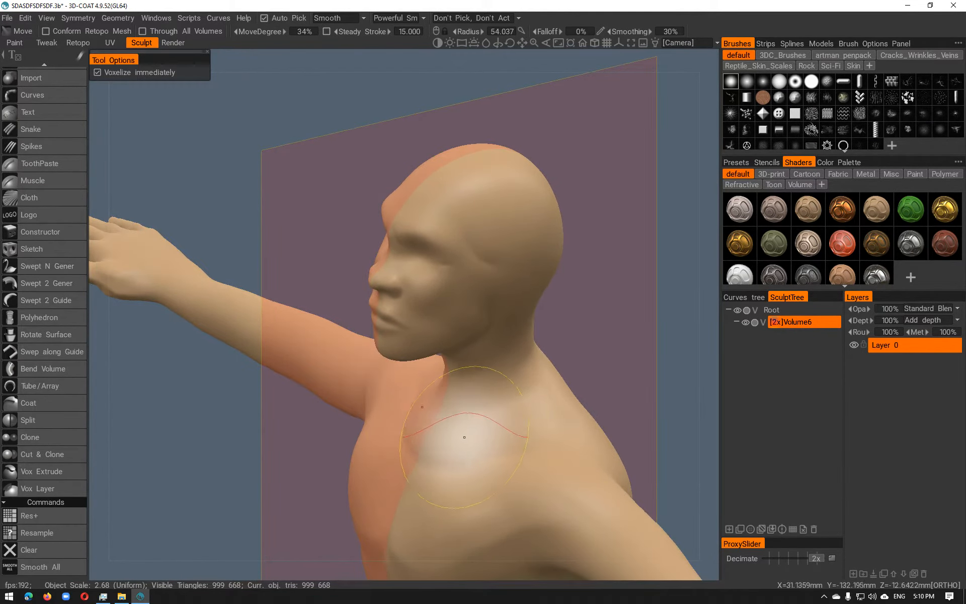
{"action": "mouse_move", "coordinate": [477, 436]}
{"action": "left_mouse_down"}
{"action": "mouse_move", "coordinate": [484, 431]}
{"action": "mouse_move", "coordinate": [437, 448]}
{"action": "mouse_move", "coordinate": [536, 403]}
{"action": "mouse_move", "coordinate": [480, 410]}
{"action": "mouse_move", "coordinate": [469, 424]}
{"action": "left_mouse_up"}
{"action": "right_click_drag", "start_coordinate": [498, 376], "coordinate": [476, 376]}
{"action": "mouse_move", "coordinate": [486, 373]}
{"action": "left_mouse_down"}
{"action": "mouse_move", "coordinate": [498, 374]}
{"action": "mouse_move", "coordinate": [483, 382]}
{"action": "mouse_move", "coordinate": [505, 399]}
{"action": "mouse_move", "coordinate": [598, 396]}
{"action": "mouse_move", "coordinate": [523, 407]}
{"action": "left_mouse_up"}
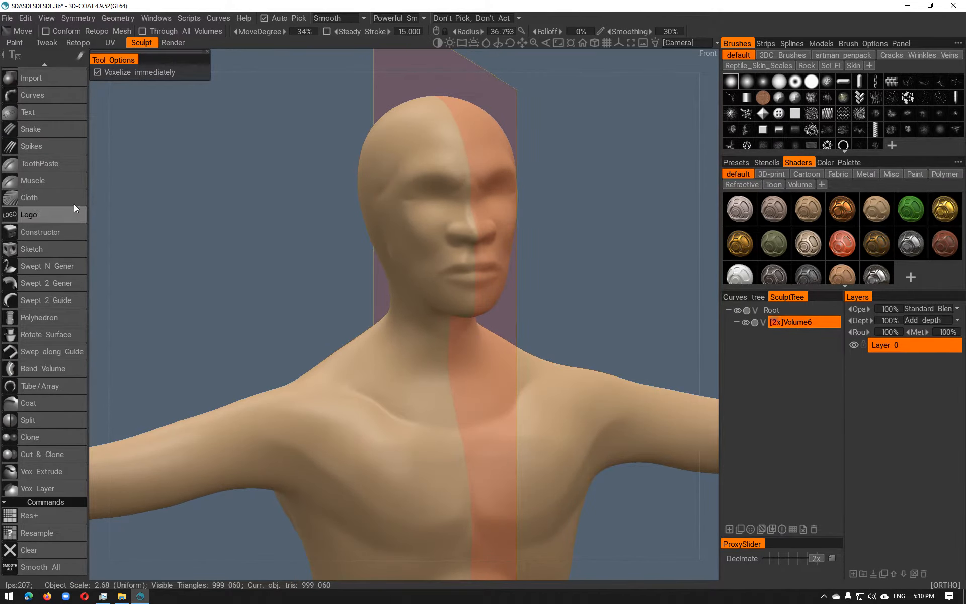
Build up the side of the neck toward the collarbone with the Build tool
{"action": "key", "text": "space"}
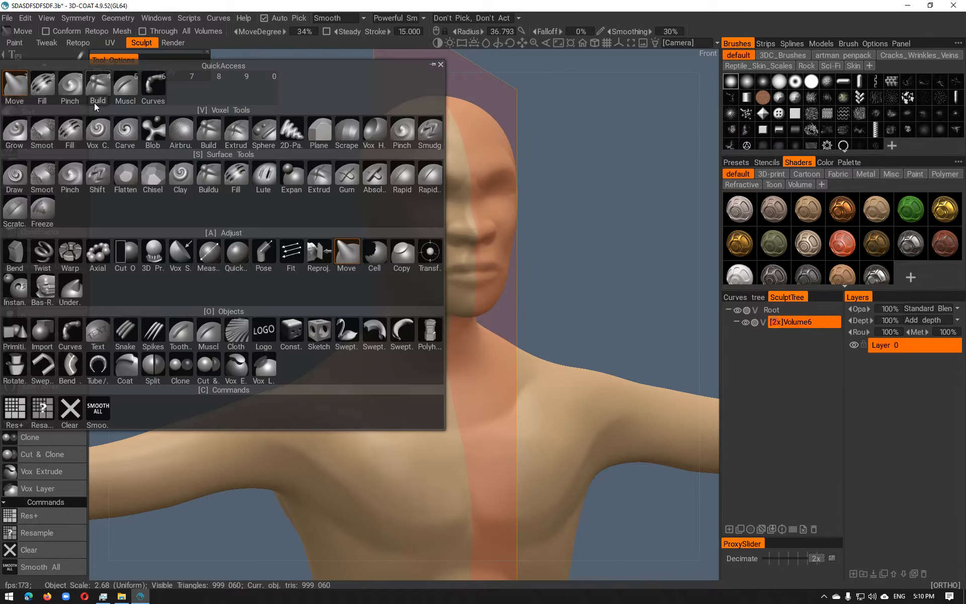
{"action": "left_click", "coordinate": [114, 104]}
{"action": "right_click_drag", "start_coordinate": [394, 384], "coordinate": [490, 380]}
{"action": "left_click_drag", "start_coordinate": [391, 358], "coordinate": [403, 366]}
{"action": "mouse_move", "coordinate": [402, 365]}
{"action": "left_mouse_down"}
{"action": "mouse_move", "coordinate": [418, 401]}
{"action": "mouse_move", "coordinate": [452, 411]}
{"action": "mouse_move", "coordinate": [432, 410]}
{"action": "mouse_move", "coordinate": [395, 387]}
{"action": "mouse_move", "coordinate": [459, 409]}
{"action": "mouse_move", "coordinate": [498, 394]}
{"action": "mouse_move", "coordinate": [298, 398]}
{"action": "left_mouse_up"}
Carve the hollows above the collarbones with the inverted Build brush at radii 13.067 and 23.994
{"action": "right_click_drag", "start_coordinate": [298, 397], "coordinate": [359, 404], "text": "alt"}
{"action": "right_click_drag", "start_coordinate": [381, 397], "coordinate": [367, 395]}
{"action": "left_click_drag", "start_coordinate": [367, 395], "coordinate": [356, 402], "text": "ctrl"}
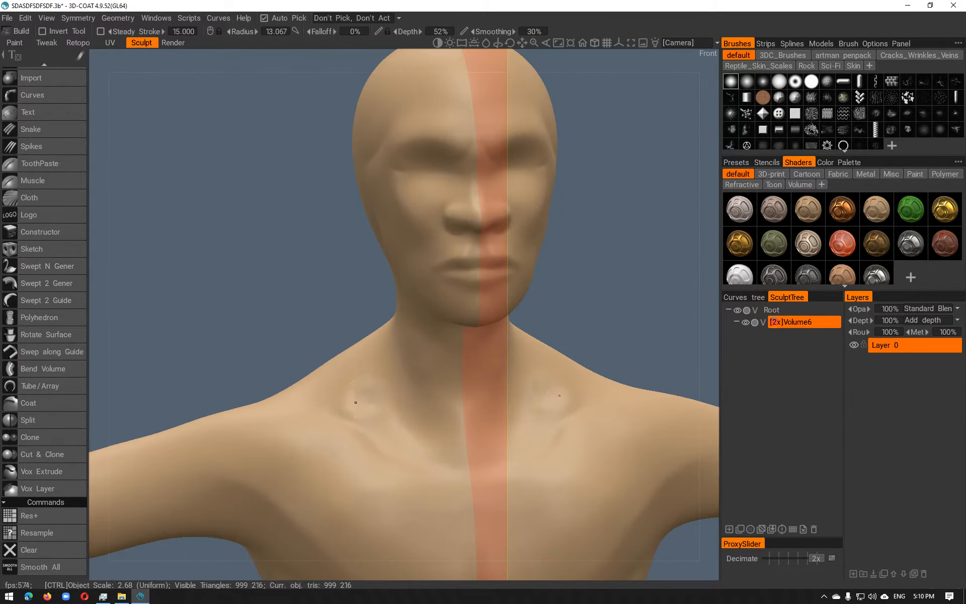
{"action": "right_click_drag", "start_coordinate": [371, 408], "coordinate": [391, 407], "text": "ctrl"}
{"action": "left_click_drag", "start_coordinate": [376, 401], "coordinate": [376, 400], "text": "ctrl"}
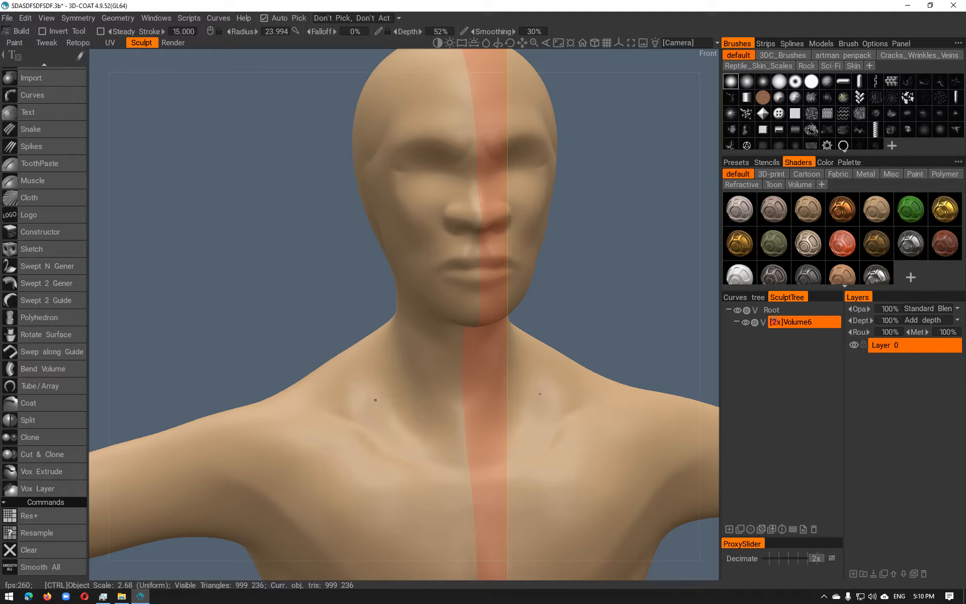
{"action": "mouse_move", "coordinate": [339, 408]}
{"action": "left_mouse_down", "text": "ctrl"}
{"action": "mouse_move", "coordinate": [412, 434]}
{"action": "mouse_move", "coordinate": [504, 439]}
{"action": "mouse_move", "coordinate": [431, 410]}
{"action": "mouse_move", "coordinate": [443, 427]}
{"action": "mouse_move", "coordinate": [434, 400]}
{"action": "left_mouse_up", "text": "ctrl"}
{"action": "mouse_move", "coordinate": [434, 400]}
{"action": "left_mouse_down", "text": "ctrl"}
{"action": "mouse_move", "coordinate": [403, 354]}
{"action": "mouse_move", "coordinate": [369, 352]}
{"action": "left_mouse_up", "text": "ctrl"}
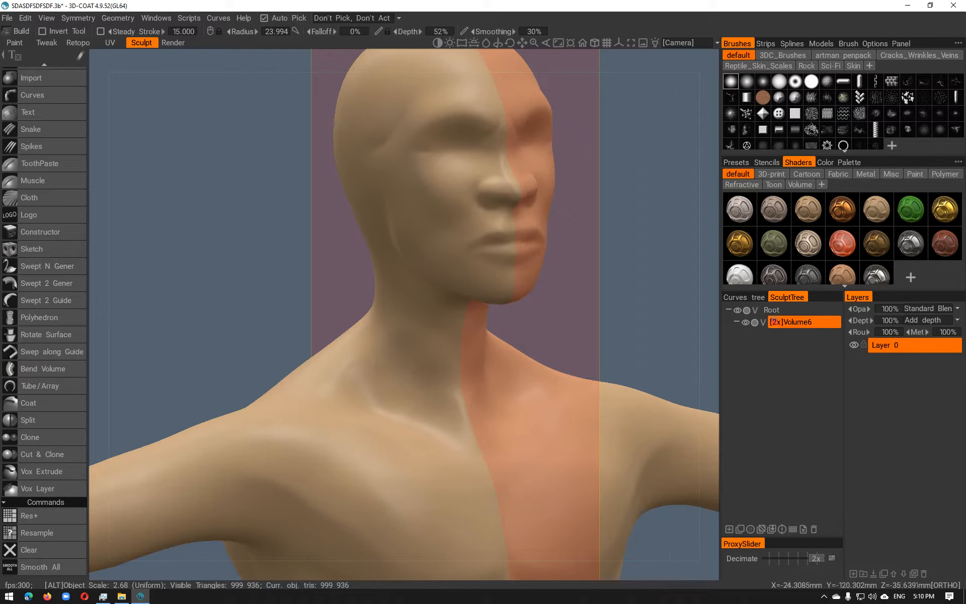
Smooth the front base of the neck and deepen the hollow above the collarbone with the inverted Build brush at radius 20.072
{"action": "left_click_drag", "start_coordinate": [458, 379], "coordinate": [459, 411], "text": "shift"}
{"action": "left_click_drag", "start_coordinate": [421, 358], "coordinate": [299, 397], "text": "alt"}
{"action": "mouse_move", "coordinate": [524, 344]}
{"action": "left_mouse_down", "text": "alt"}
{"action": "mouse_move", "coordinate": [539, 362]}
{"action": "mouse_move", "coordinate": [544, 343]}
{"action": "mouse_move", "coordinate": [545, 368]}
{"action": "mouse_move", "coordinate": [610, 407]}
{"action": "mouse_move", "coordinate": [598, 375]}
{"action": "mouse_move", "coordinate": [582, 377]}
{"action": "left_mouse_up", "text": "alt"}
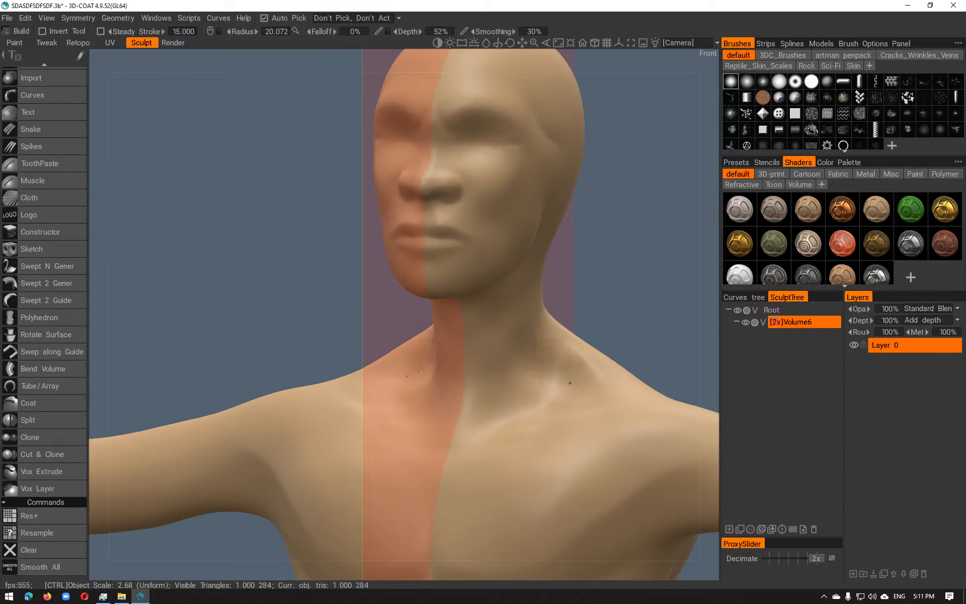
{"action": "left_click_drag", "start_coordinate": [563, 394], "coordinate": [534, 408]}
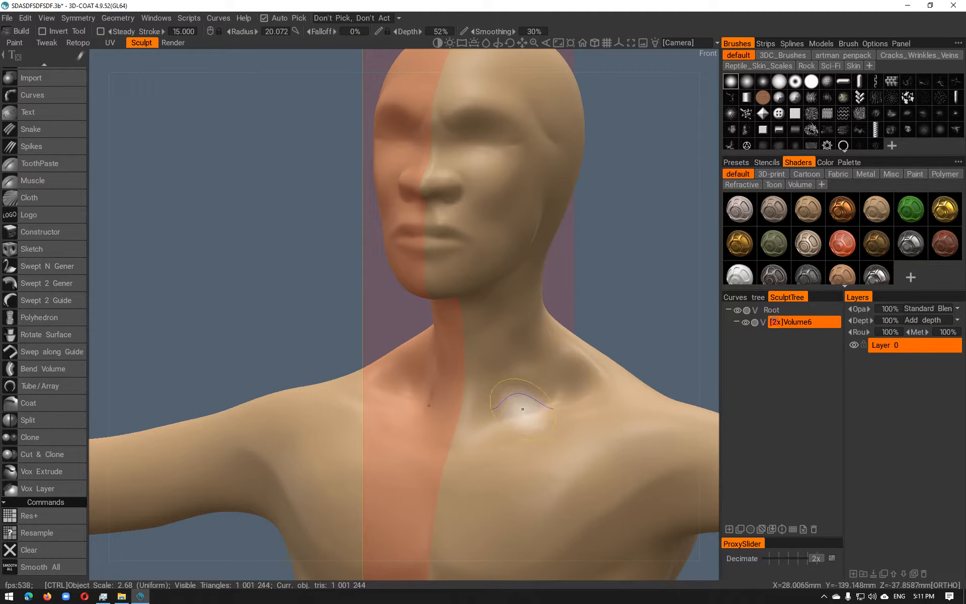
{"action": "mouse_move", "coordinate": [531, 381]}
{"action": "left_mouse_down", "text": "alt"}
{"action": "mouse_move", "coordinate": [493, 427]}
{"action": "mouse_move", "coordinate": [491, 411]}
{"action": "left_mouse_up", "text": "alt"}
{"action": "mouse_move", "coordinate": [560, 416]}
{"action": "left_mouse_down", "text": "ctrl"}
{"action": "mouse_move", "coordinate": [518, 421]}
{"action": "mouse_move", "coordinate": [536, 407]}
{"action": "mouse_move", "coordinate": [581, 440]}
{"action": "mouse_move", "coordinate": [615, 432]}
{"action": "mouse_move", "coordinate": [595, 429]}
{"action": "left_mouse_up", "text": "ctrl"}
Smooth the hollow above the collarbone and the inner end of the collarbone at radius 37.685
{"action": "right_click_drag", "start_coordinate": [578, 431], "coordinate": [592, 429]}
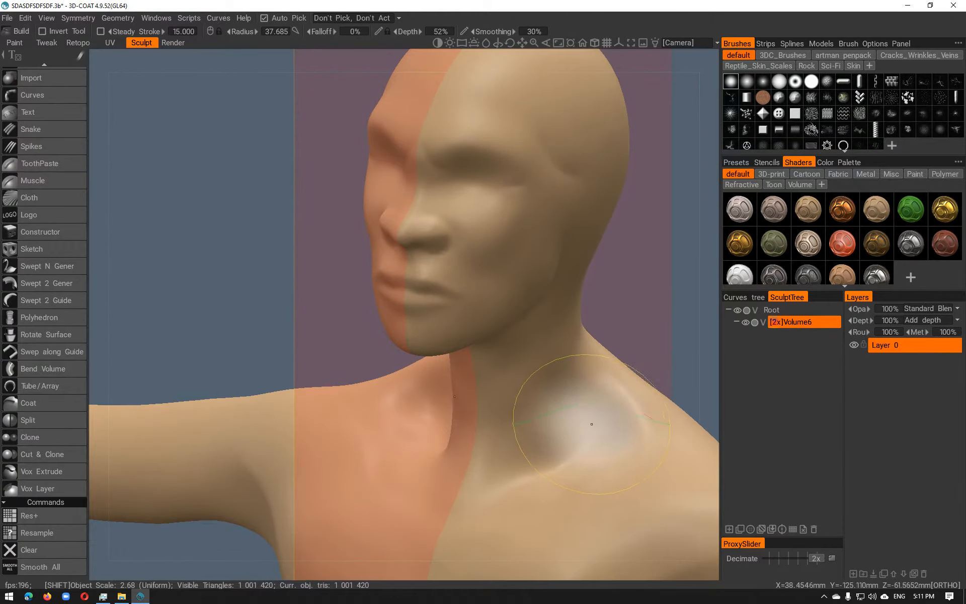
{"action": "left_click_drag", "start_coordinate": [591, 425], "coordinate": [586, 433], "text": "shift"}
{"action": "left_click_drag", "start_coordinate": [498, 467], "coordinate": [529, 438], "text": "shift"}
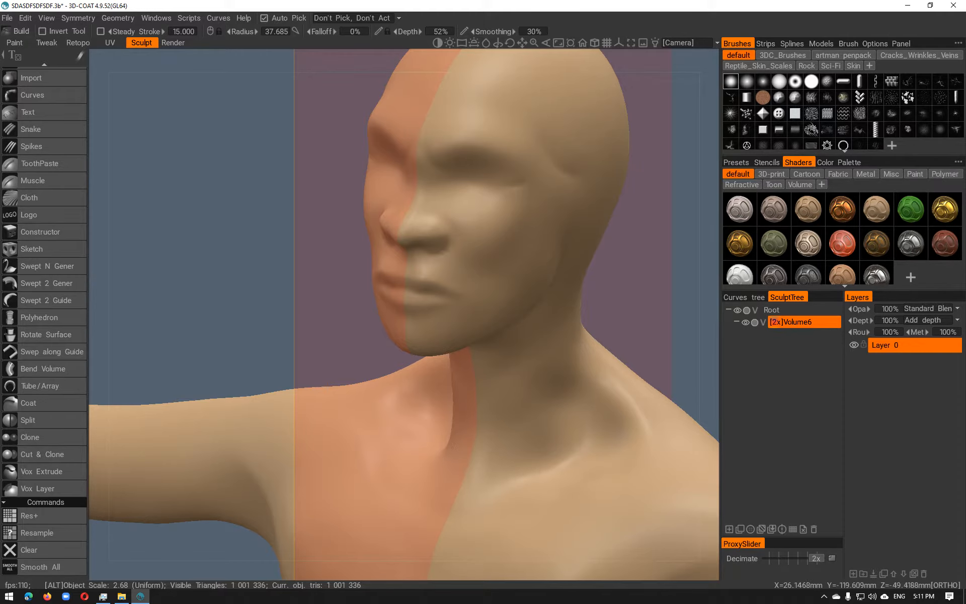
Try to reshape the slope between the back of the neck and the shoulder with the Move tool at radius 36.793
{"action": "middle_click_drag", "start_coordinate": [523, 388], "coordinate": [492, 358], "text": "alt"}
{"action": "left_click_drag", "start_coordinate": [492, 358], "coordinate": [415, 342], "text": "alt"}
{"action": "middle_click_drag", "start_coordinate": [415, 342], "coordinate": [383, 373], "text": "alt"}
{"action": "mouse_move", "coordinate": [503, 371]}
{"action": "left_mouse_down", "text": "alt"}
{"action": "mouse_move", "coordinate": [605, 365]}
{"action": "mouse_move", "coordinate": [495, 403]}
{"action": "left_mouse_up", "text": "alt"}
{"action": "middle_click_drag", "start_coordinate": [528, 438], "coordinate": [474, 349], "text": "alt"}
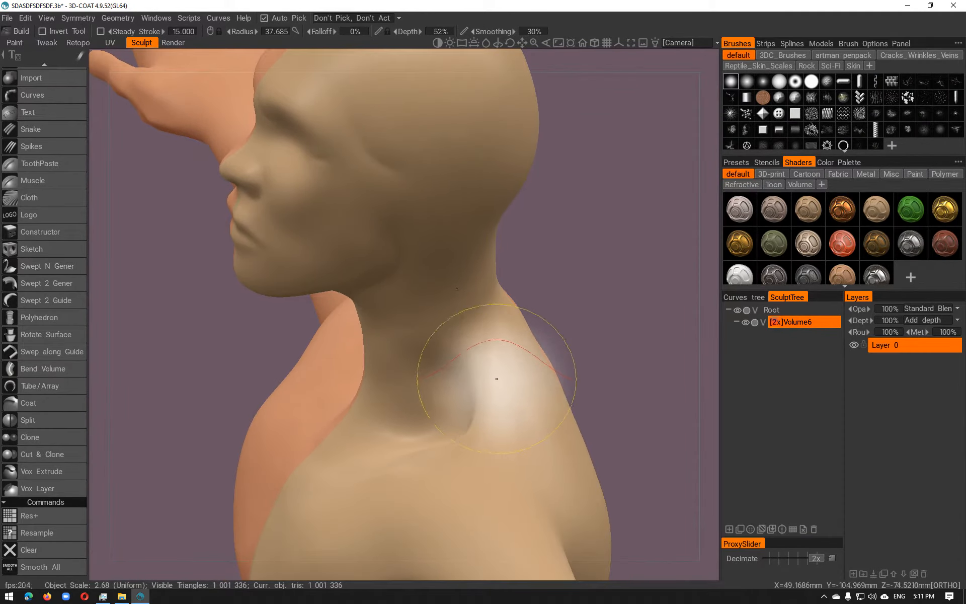
{"action": "key", "text": "space"}
{"action": "left_click", "coordinate": [376, 218]}
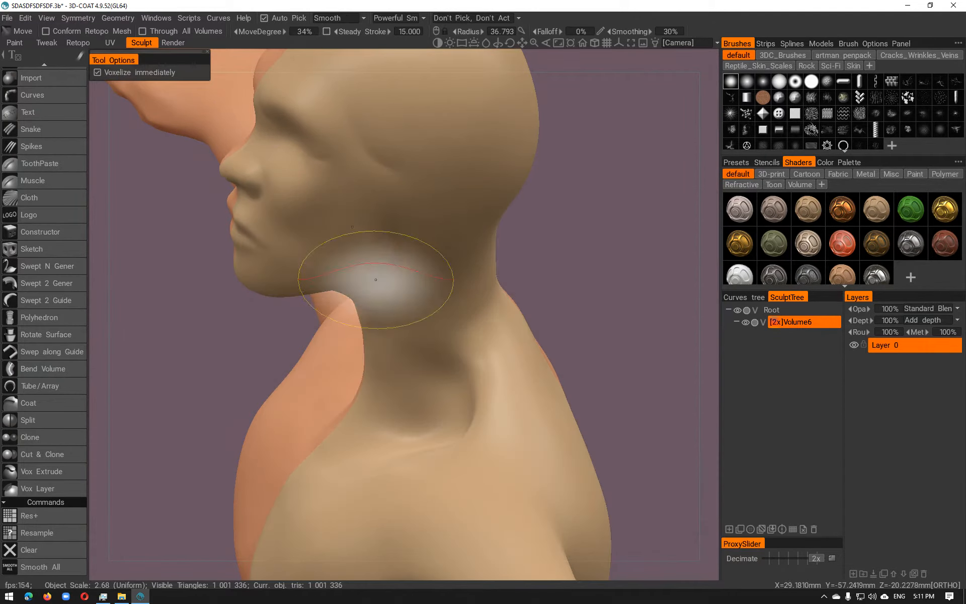
{"action": "left_click_drag", "start_coordinate": [468, 298], "coordinate": [563, 313], "text": "alt"}
{"action": "mouse_move", "coordinate": [463, 261]}
{"action": "left_mouse_down"}
{"action": "mouse_move", "coordinate": [470, 233]}
{"action": "mouse_move", "coordinate": [483, 271]}
{"action": "mouse_move", "coordinate": [518, 271]}
{"action": "mouse_move", "coordinate": [422, 302]}
{"action": "mouse_move", "coordinate": [324, 310]}
{"action": "mouse_move", "coordinate": [384, 302]}
{"action": "left_mouse_up"}
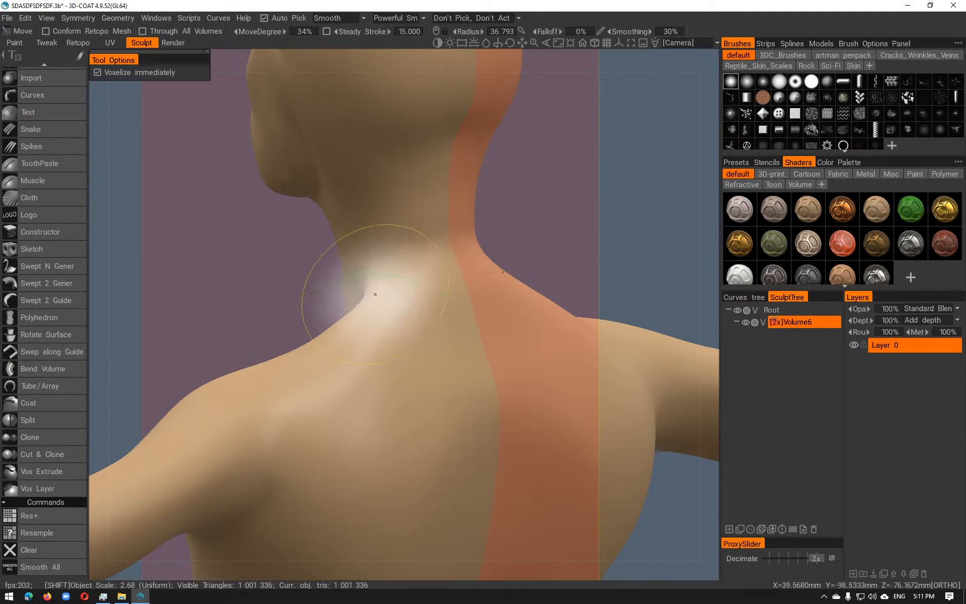
Undo the last Move edits at the back of the neck and shoulder
{"action": "key", "text": "ctrl+z"}
{"action": "key", "text": "ctrl+z"}
{"action": "key", "text": "ctrl+z"}
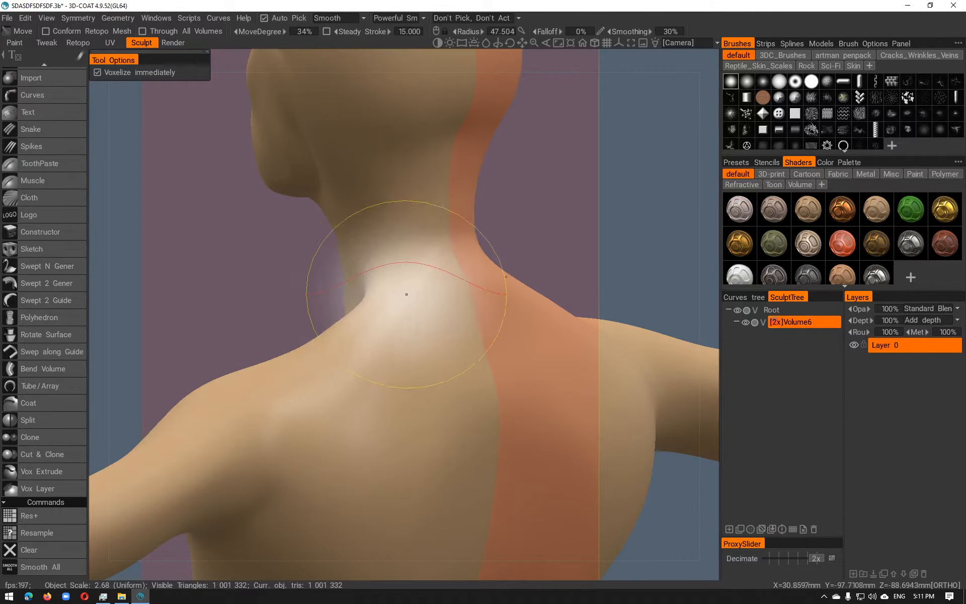
Soften the crease where the neck meets the shoulder from behind with the voxel Fill tool at radius 57.341
{"action": "key", "text": "space"}
{"action": "left_click", "coordinate": [413, 332]}
{"action": "right_click_drag", "start_coordinate": [413, 332], "coordinate": [428, 303]}
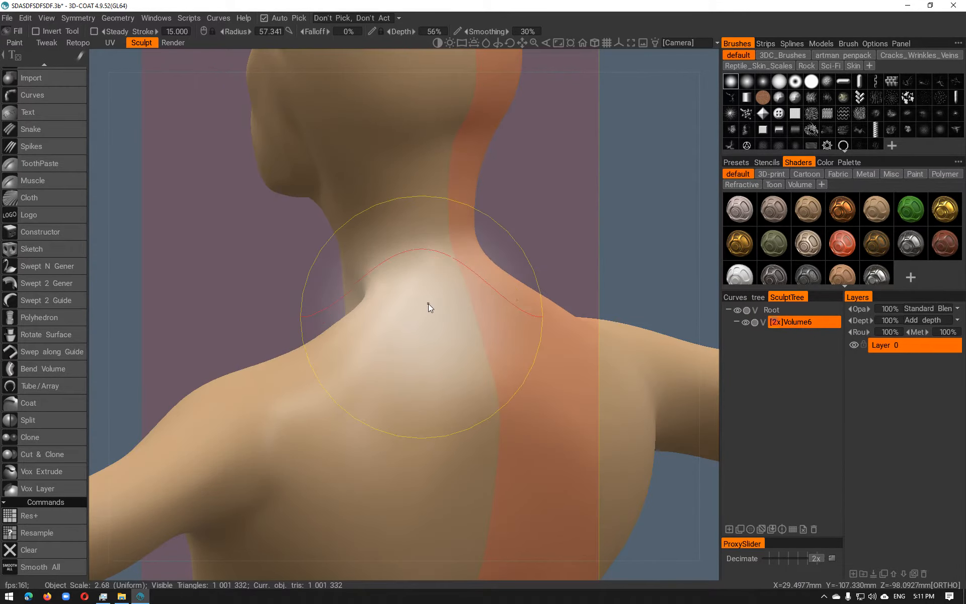
{"action": "left_click_drag", "start_coordinate": [360, 274], "coordinate": [366, 280]}
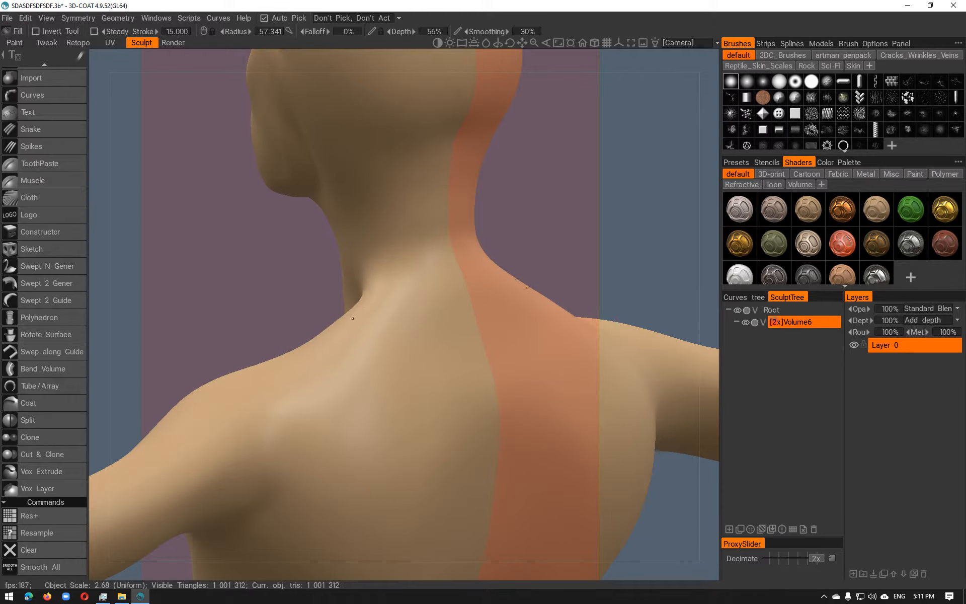
{"action": "key", "text": "space"}
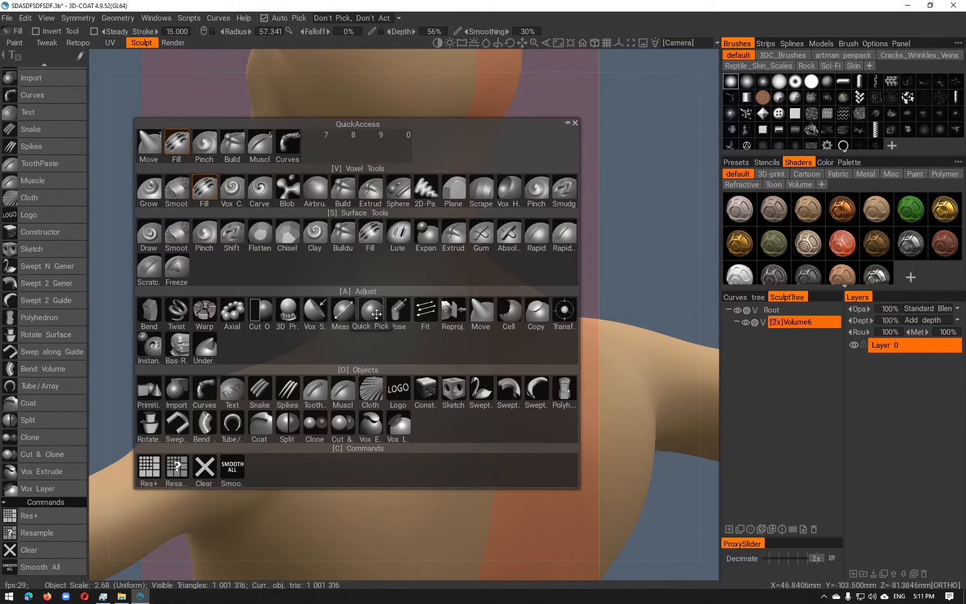
{"action": "key", "text": "space"}
{"action": "left_click_drag", "start_coordinate": [357, 301], "coordinate": [475, 284], "text": "alt"}
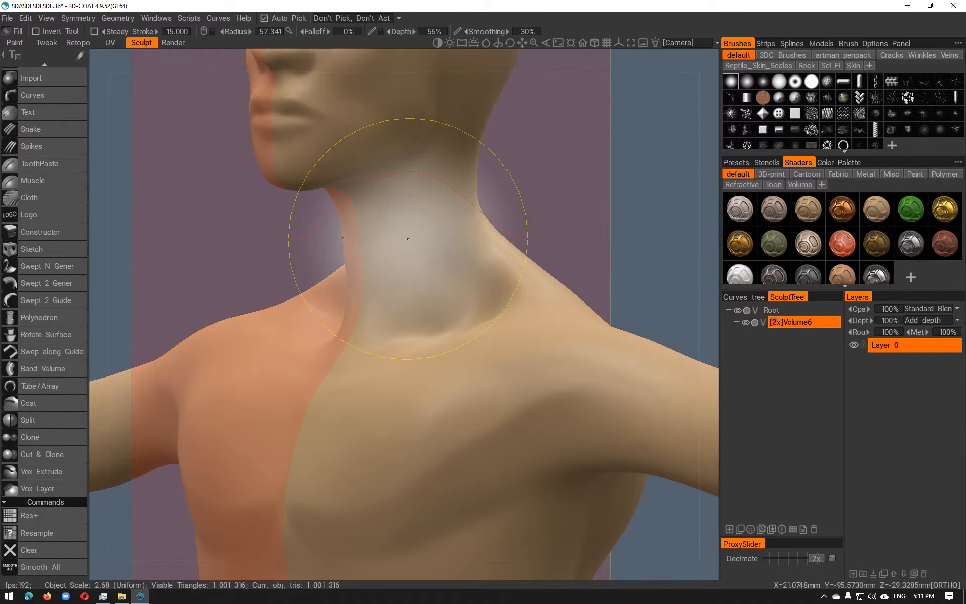
Sculpt mirrored collarbone ridges from the pit of the neck toward the shoulders with the Pinch brush
{"action": "left_click_drag", "start_coordinate": [431, 162], "coordinate": [345, 155], "text": "alt"}
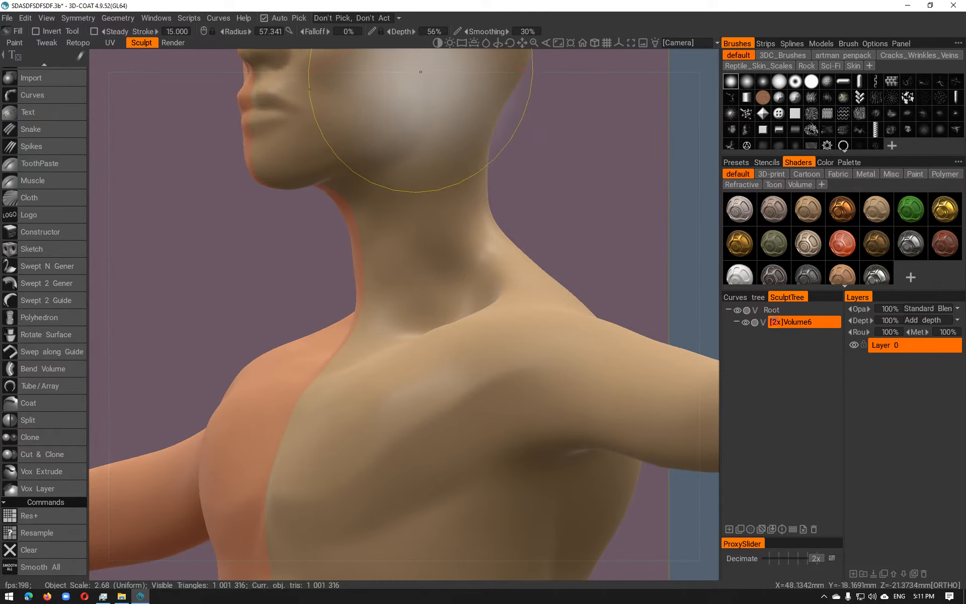
{"action": "middle_click_drag", "start_coordinate": [428, 68], "coordinate": [427, 84], "text": "alt"}
{"action": "left_click_drag", "start_coordinate": [397, 309], "coordinate": [473, 325], "text": "alt"}
{"action": "left_click_drag", "start_coordinate": [357, 361], "coordinate": [319, 367], "text": "alt"}
{"action": "right_click_drag", "start_coordinate": [334, 388], "coordinate": [330, 378]}
{"action": "key", "text": "space"}
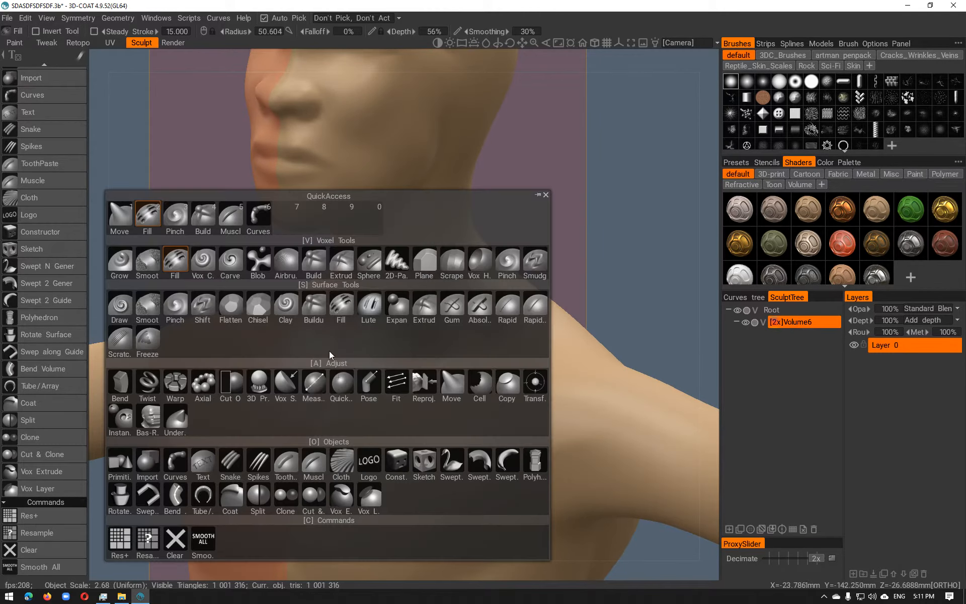
{"action": "left_click", "coordinate": [177, 220]}
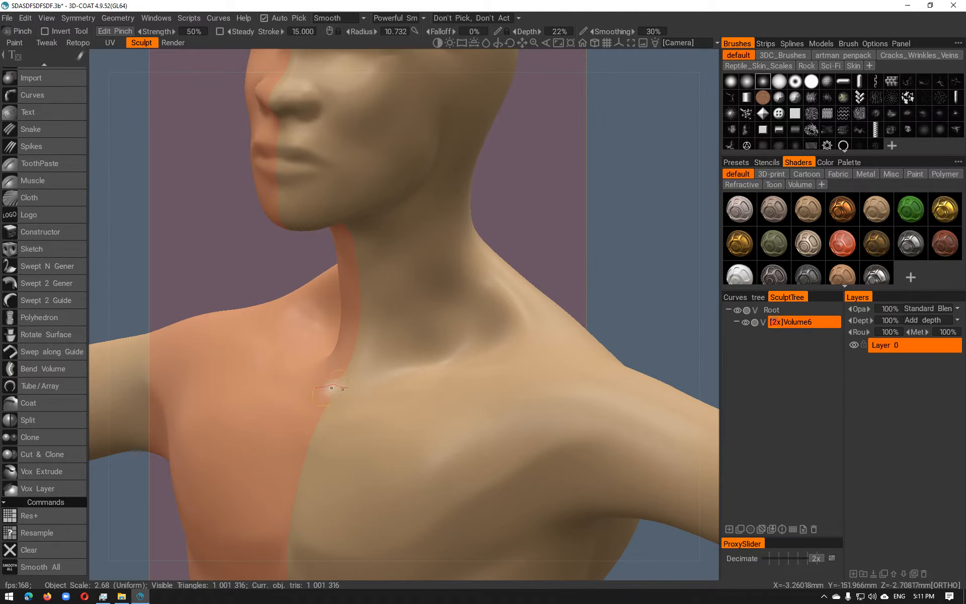
{"action": "left_click_drag", "start_coordinate": [315, 376], "coordinate": [347, 425], "text": "alt"}
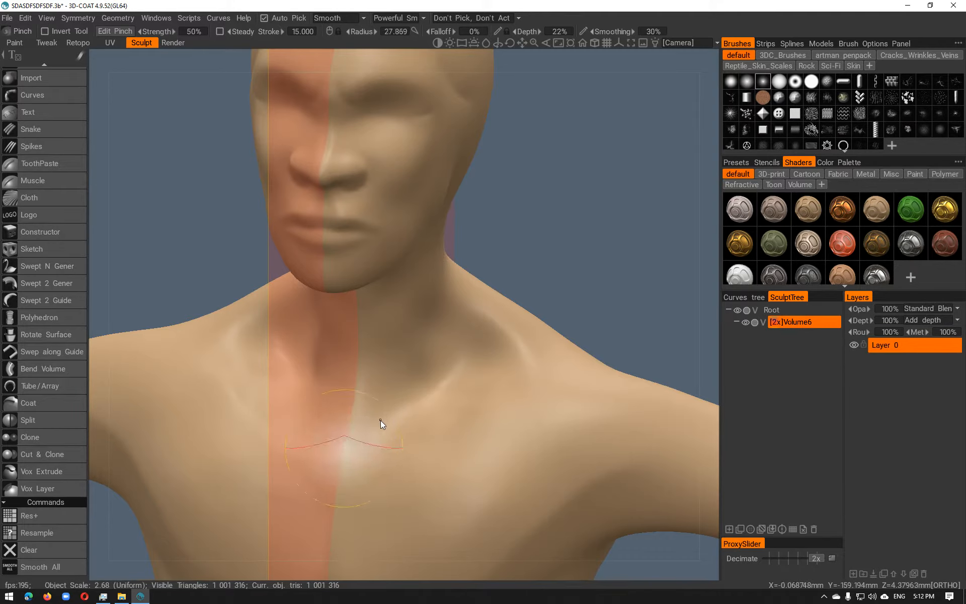
{"action": "left_click_drag", "start_coordinate": [339, 472], "coordinate": [352, 448]}
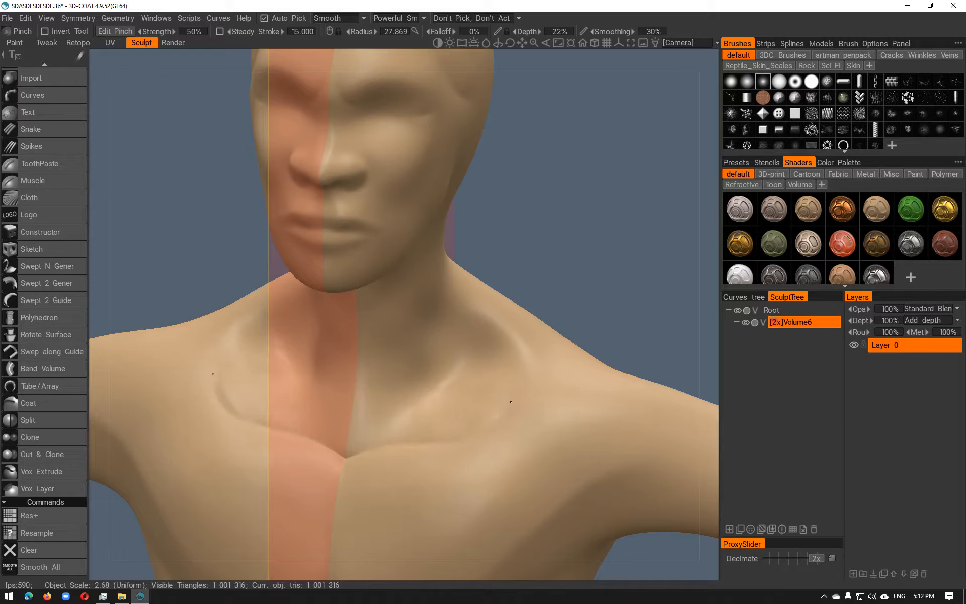
{"action": "key", "text": "ctrl+z"}
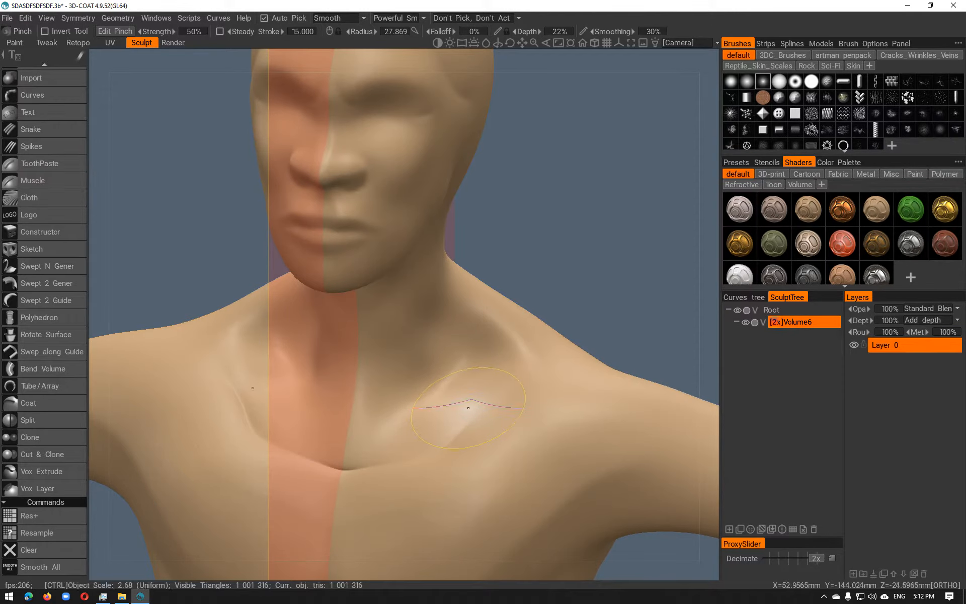
{"action": "key", "text": "ctrl+z"}
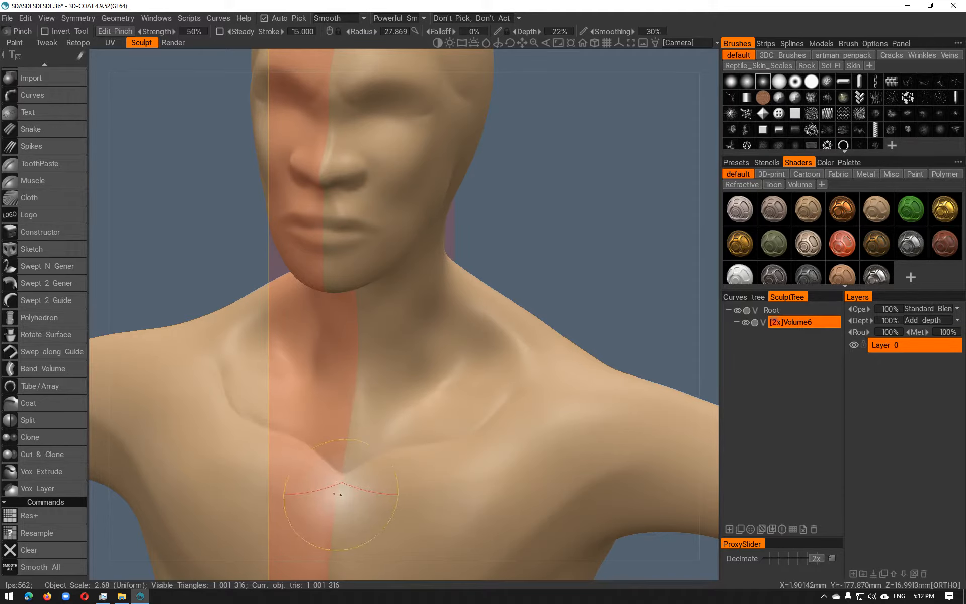
{"action": "left_click_drag", "start_coordinate": [346, 474], "coordinate": [351, 422], "text": "alt"}
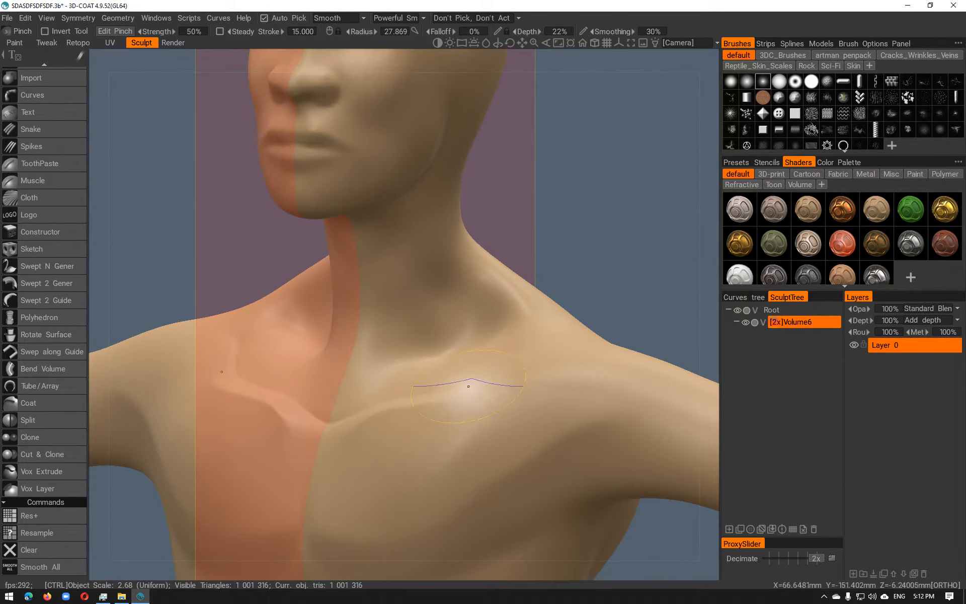
{"action": "right_click_drag", "start_coordinate": [322, 434], "coordinate": [297, 402], "text": "alt"}
{"action": "mouse_move", "coordinate": [297, 402]}
{"action": "left_mouse_down", "text": "alt"}
{"action": "mouse_move", "coordinate": [351, 404]}
{"action": "mouse_move", "coordinate": [287, 438]}
{"action": "mouse_move", "coordinate": [369, 421]}
{"action": "left_mouse_up", "text": "alt"}
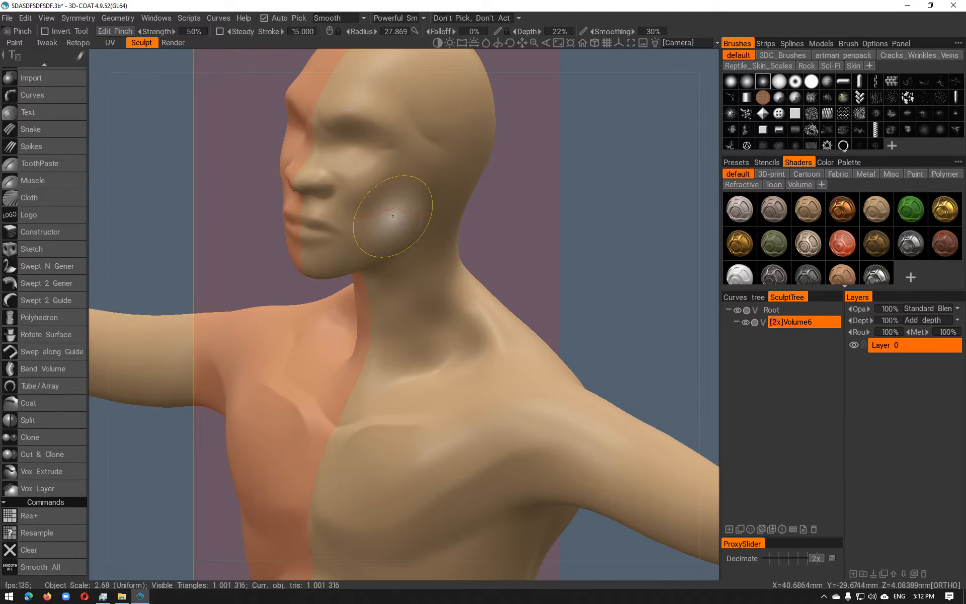
Add a thin curved muscle with the Muscle tool at radius 6.591, running from below the ear to the inner collarbone
{"action": "key", "text": "space"}
{"action": "left_click", "coordinate": [291, 67]}
{"action": "mouse_move", "coordinate": [370, 305]}
{"action": "left_mouse_down", "text": "alt"}
{"action": "mouse_move", "coordinate": [330, 279]}
{"action": "mouse_move", "coordinate": [388, 292]}
{"action": "mouse_move", "coordinate": [391, 258]}
{"action": "left_mouse_up", "text": "alt"}
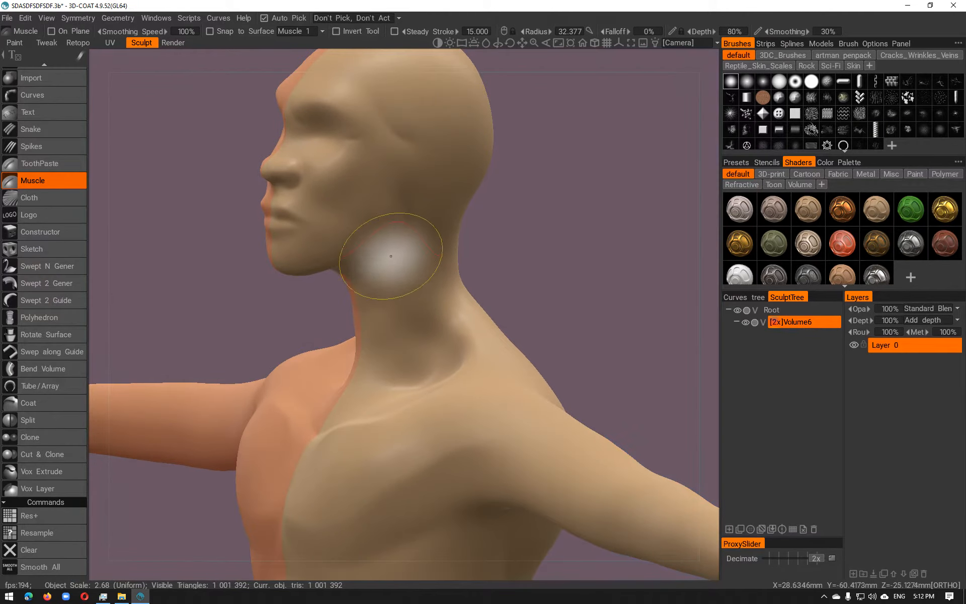
{"action": "mouse_move", "coordinate": [416, 198]}
{"action": "left_mouse_down"}
{"action": "mouse_move", "coordinate": [334, 429]}
{"action": "mouse_move", "coordinate": [456, 418]}
{"action": "mouse_move", "coordinate": [391, 383]}
{"action": "left_mouse_up"}
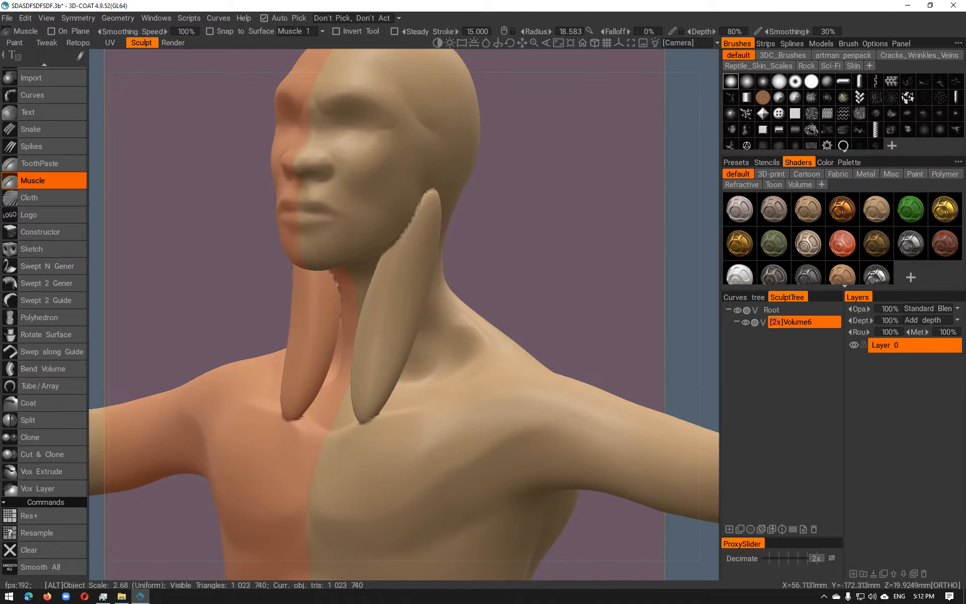
{"action": "key", "text": "ctrl+z"}
{"action": "left_click_drag", "start_coordinate": [417, 243], "coordinate": [388, 213], "text": "alt"}
{"action": "right_click_drag", "start_coordinate": [419, 212], "coordinate": [408, 210]}
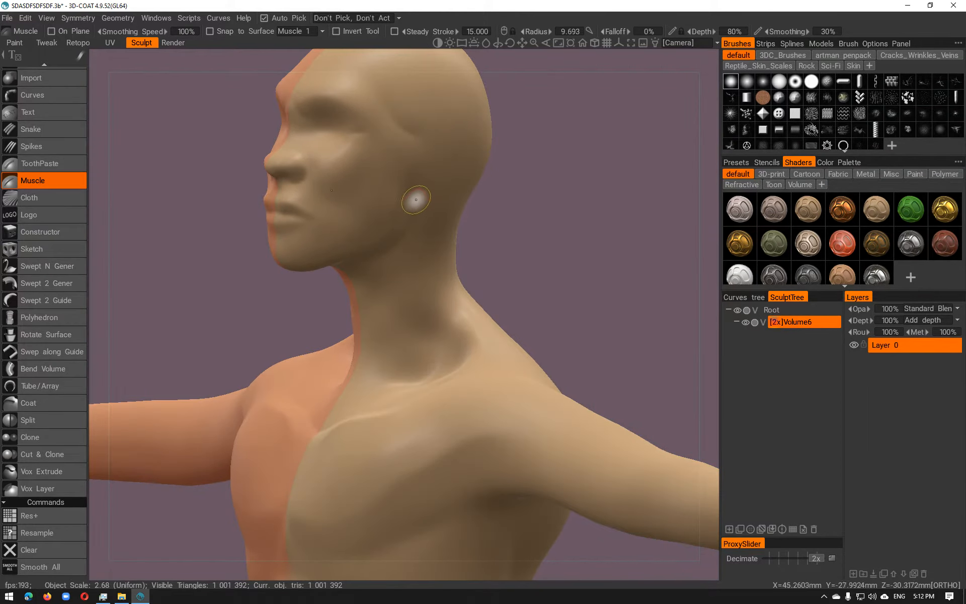
{"action": "mouse_move", "coordinate": [416, 276]}
{"action": "left_mouse_down"}
{"action": "mouse_move", "coordinate": [336, 413]}
{"action": "mouse_move", "coordinate": [282, 420]}
{"action": "mouse_move", "coordinate": [430, 406]}
{"action": "mouse_move", "coordinate": [497, 386]}
{"action": "mouse_move", "coordinate": [568, 394]}
{"action": "mouse_move", "coordinate": [240, 312]}
{"action": "mouse_move", "coordinate": [155, 315]}
{"action": "mouse_move", "coordinate": [302, 337]}
{"action": "mouse_move", "coordinate": [383, 308]}
{"action": "left_mouse_up"}
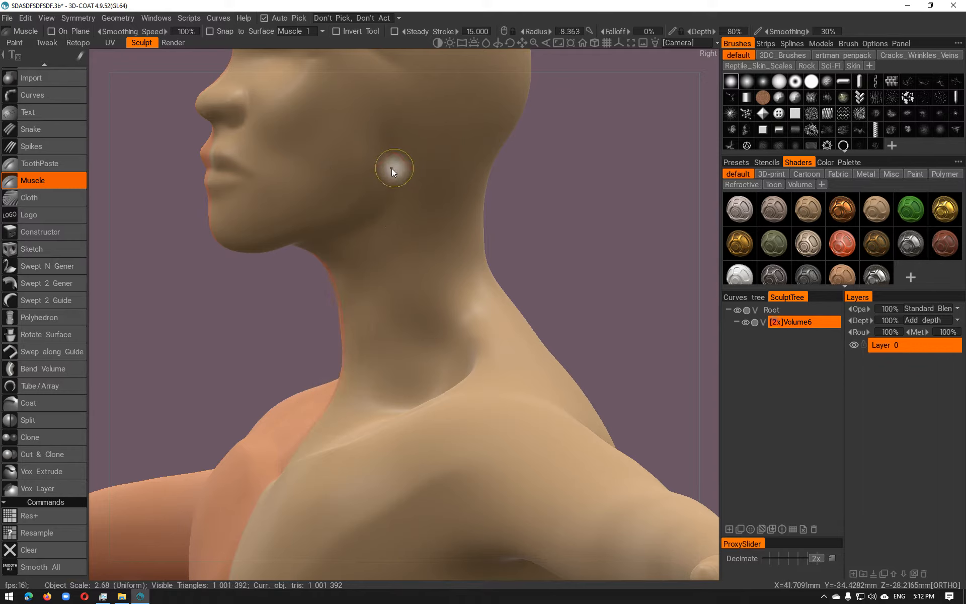
{"action": "mouse_move", "coordinate": [387, 169]}
{"action": "left_mouse_down"}
{"action": "mouse_move", "coordinate": [395, 173]}
{"action": "mouse_move", "coordinate": [388, 282]}
{"action": "mouse_move", "coordinate": [280, 455]}
{"action": "left_mouse_up"}
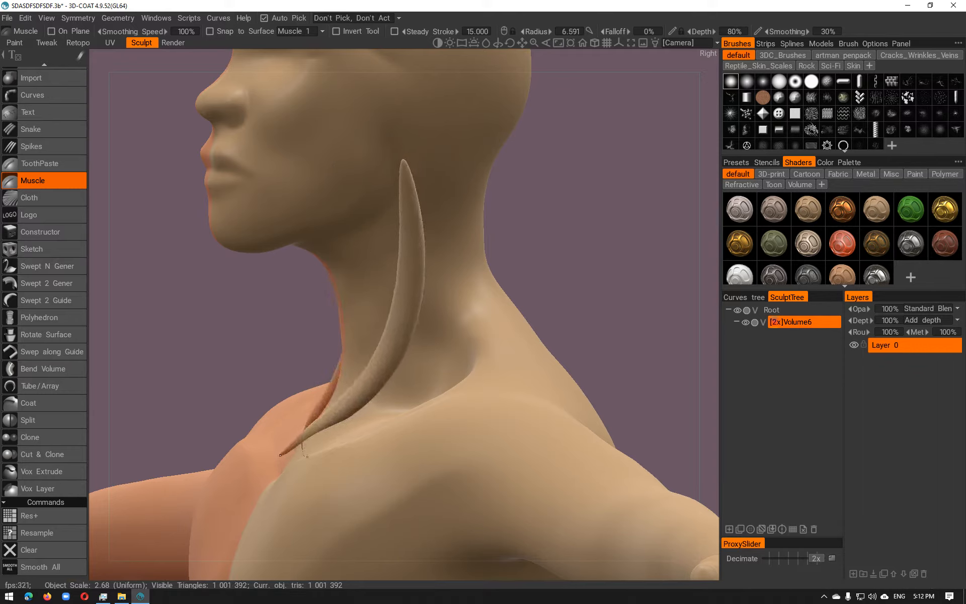
{"action": "key", "text": "ctrl+z"}
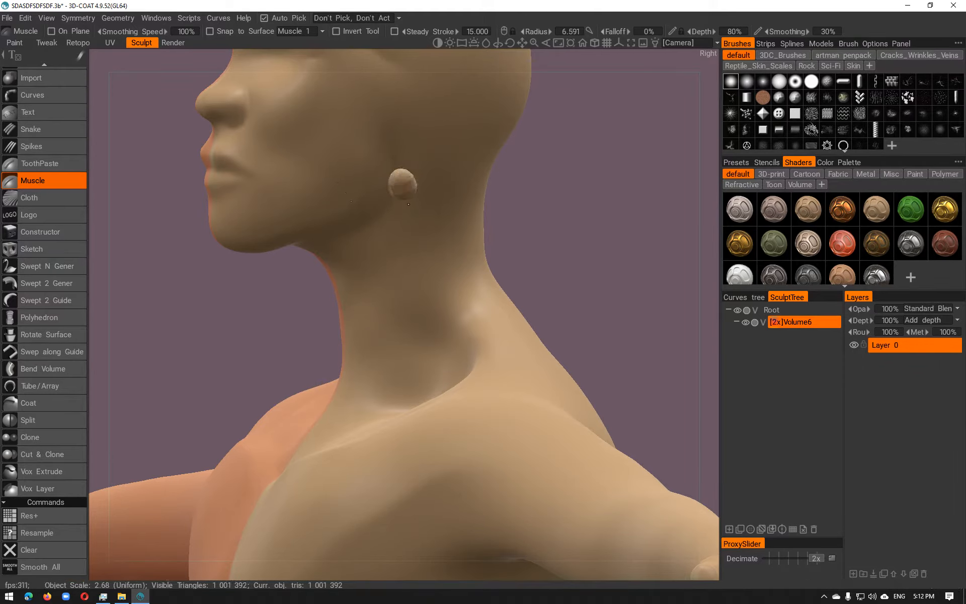
{"action": "left_click_drag", "start_coordinate": [332, 432], "coordinate": [292, 455]}
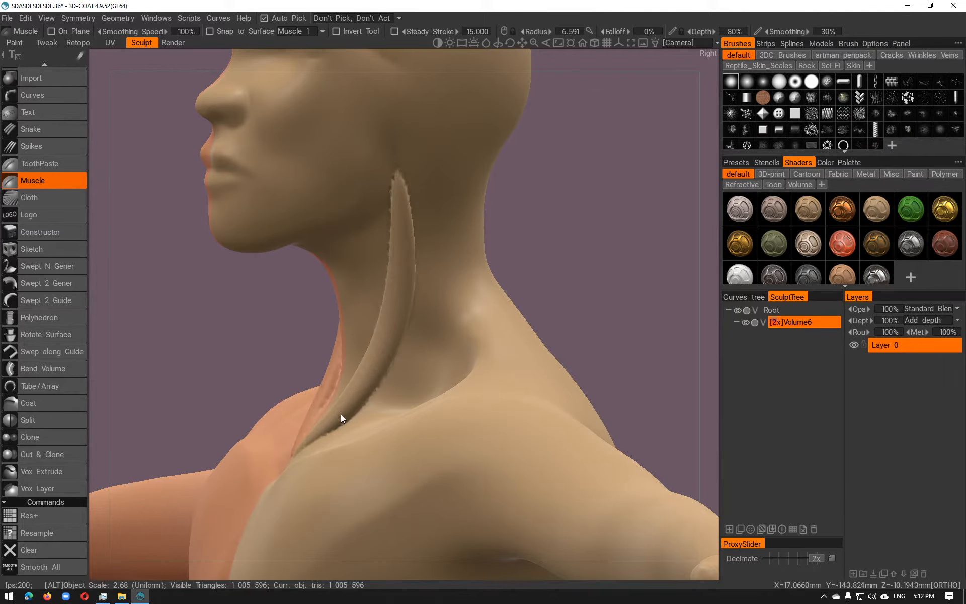
Try muscle strokes from behind the ear down the side of the neck to the shoulder
{"action": "right_click_drag", "start_coordinate": [342, 419], "coordinate": [217, 367]}
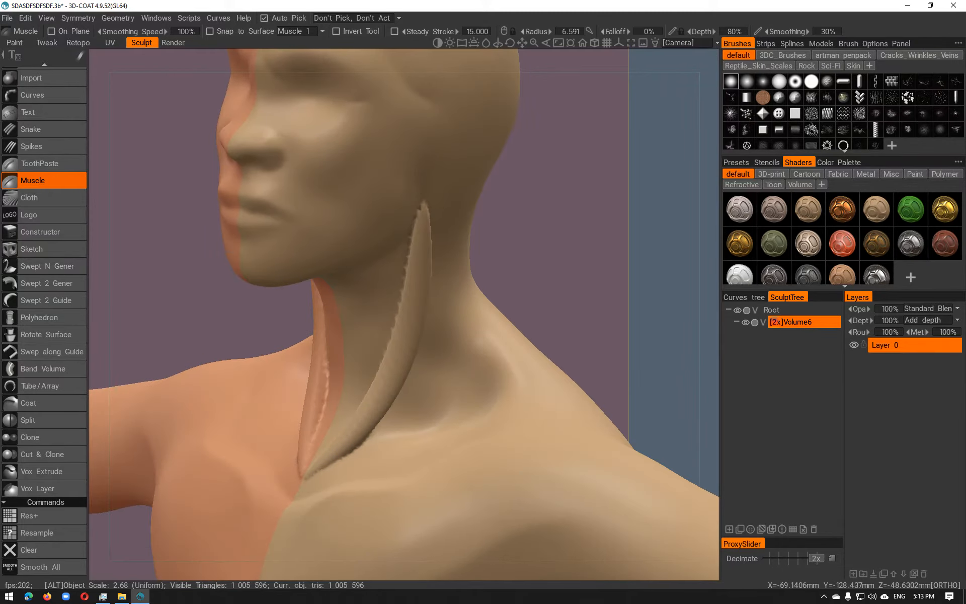
{"action": "right_click_drag", "start_coordinate": [449, 268], "coordinate": [492, 276]}
{"action": "left_click_drag", "start_coordinate": [449, 224], "coordinate": [533, 428]}
{"action": "key", "text": "ctrl+z"}
{"action": "right_click_drag", "start_coordinate": [447, 244], "coordinate": [433, 242]}
{"action": "mouse_move", "coordinate": [444, 213]}
{"action": "left_mouse_down"}
{"action": "mouse_move", "coordinate": [459, 276]}
{"action": "mouse_move", "coordinate": [533, 402]}
{"action": "mouse_move", "coordinate": [584, 454]}
{"action": "left_mouse_up"}
{"action": "left_click_drag", "start_coordinate": [516, 410], "coordinate": [379, 410], "text": "alt"}
{"action": "key", "text": "ctrl+z"}
Try thick muscle strokes of radius 15.454 down the back of the neck toward the shoulder
{"action": "mouse_move", "coordinate": [280, 209]}
{"action": "left_mouse_down"}
{"action": "mouse_move", "coordinate": [333, 281]}
{"action": "mouse_move", "coordinate": [342, 426]}
{"action": "mouse_move", "coordinate": [179, 464]}
{"action": "left_mouse_up"}
{"action": "key", "text": "ctrl+z"}
{"action": "mouse_move", "coordinate": [320, 225]}
{"action": "left_mouse_down"}
{"action": "mouse_move", "coordinate": [300, 424]}
{"action": "mouse_move", "coordinate": [201, 470]}
{"action": "mouse_move", "coordinate": [154, 463]}
{"action": "left_mouse_up"}
{"action": "key", "text": "ctrl+z"}
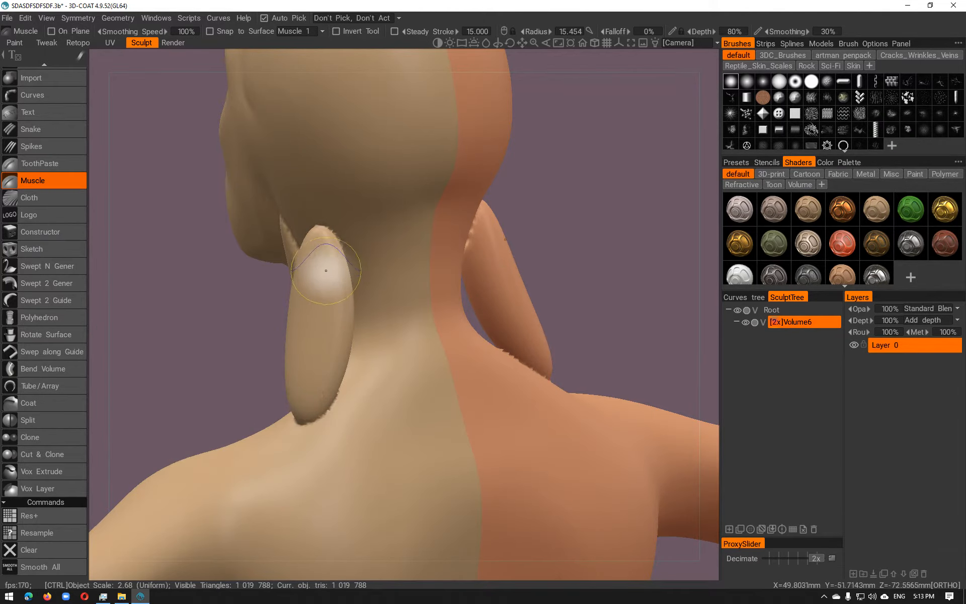
{"action": "key", "text": "ctrl+z"}
Add a rear neck muscle with radius 9.028 from the base of the skull down along the top of the shoulder
{"action": "right_click_drag", "start_coordinate": [309, 238], "coordinate": [295, 231]}
{"action": "mouse_move", "coordinate": [298, 215]}
{"action": "left_mouse_down"}
{"action": "mouse_move", "coordinate": [297, 464]}
{"action": "mouse_move", "coordinate": [177, 466]}
{"action": "left_mouse_up"}
{"action": "key", "text": "ctrl+z"}
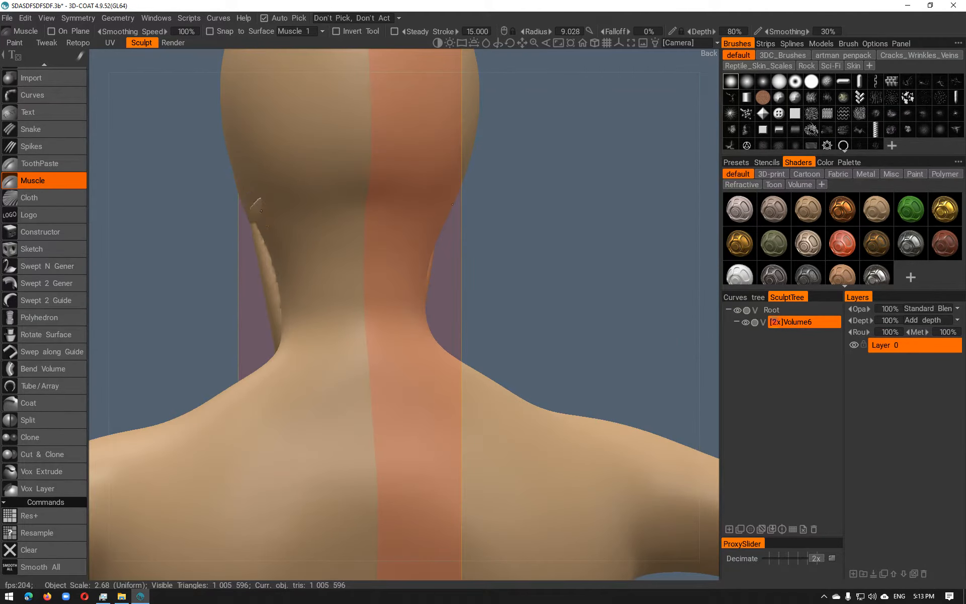
{"action": "mouse_move", "coordinate": [263, 386]}
{"action": "left_mouse_down"}
{"action": "mouse_move", "coordinate": [123, 446]}
{"action": "mouse_move", "coordinate": [85, 439]}
{"action": "left_mouse_up"}
{"action": "mouse_move", "coordinate": [286, 409]}
{"action": "left_mouse_down", "text": "alt"}
{"action": "mouse_move", "coordinate": [526, 378]}
{"action": "mouse_move", "coordinate": [483, 356]}
{"action": "mouse_move", "coordinate": [439, 352]}
{"action": "mouse_move", "coordinate": [431, 373]}
{"action": "mouse_move", "coordinate": [478, 357]}
{"action": "mouse_move", "coordinate": [297, 379]}
{"action": "mouse_move", "coordinate": [290, 356]}
{"action": "mouse_move", "coordinate": [330, 347]}
{"action": "mouse_move", "coordinate": [342, 302]}
{"action": "mouse_move", "coordinate": [337, 278]}
{"action": "left_mouse_up", "text": "alt"}
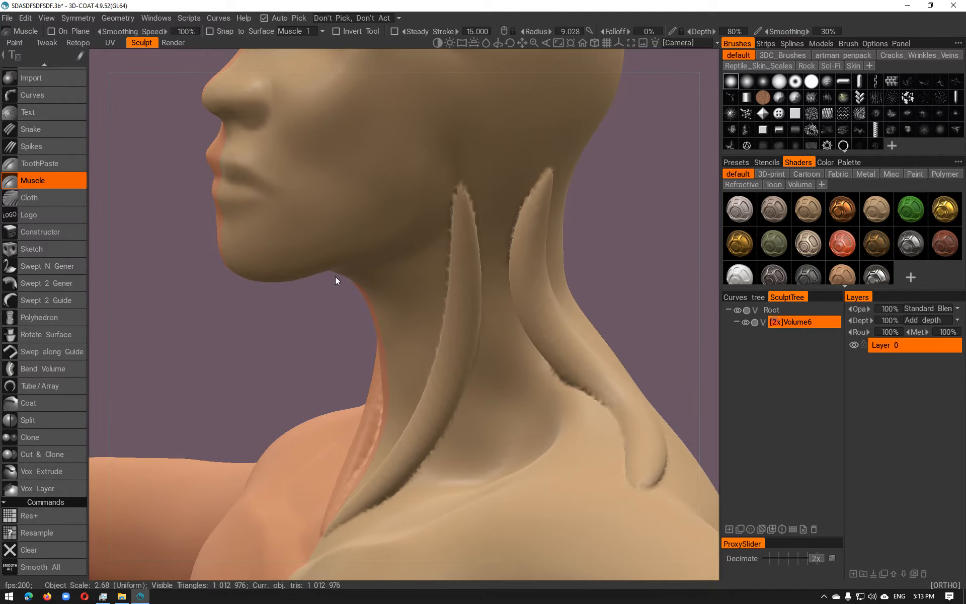
Blend the front neck muscle into the neck and collarbone with the voxel Fill brush
{"action": "key", "text": "space"}
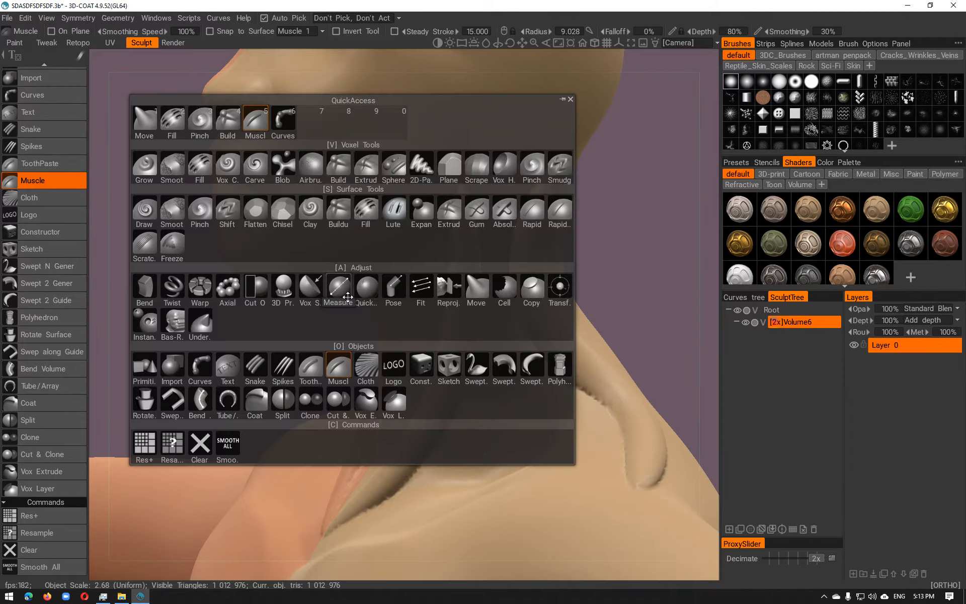
{"action": "left_click", "coordinate": [173, 125]}
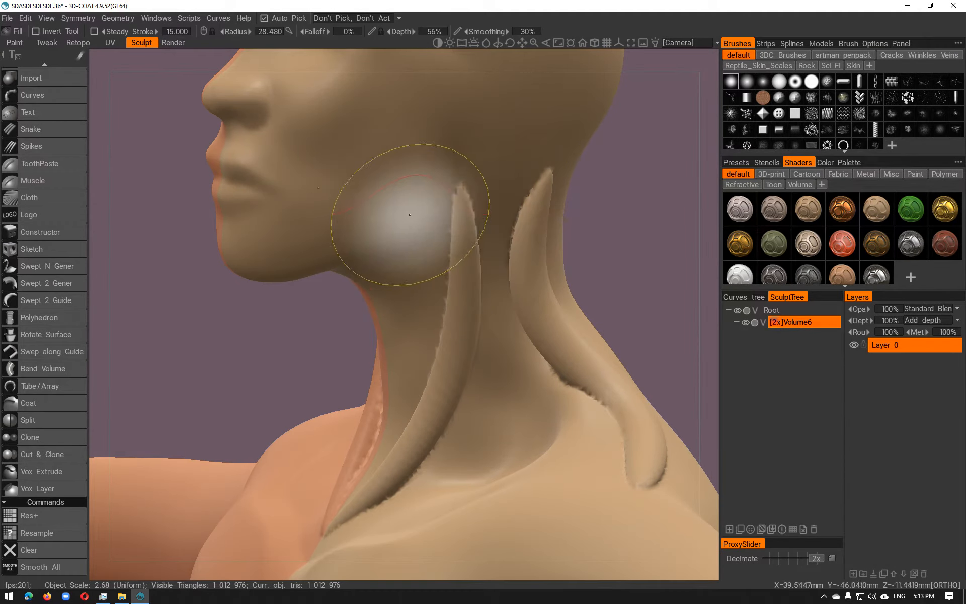
{"action": "mouse_move", "coordinate": [410, 215]}
{"action": "left_mouse_down"}
{"action": "mouse_move", "coordinate": [446, 184]}
{"action": "mouse_move", "coordinate": [461, 208]}
{"action": "left_mouse_up"}
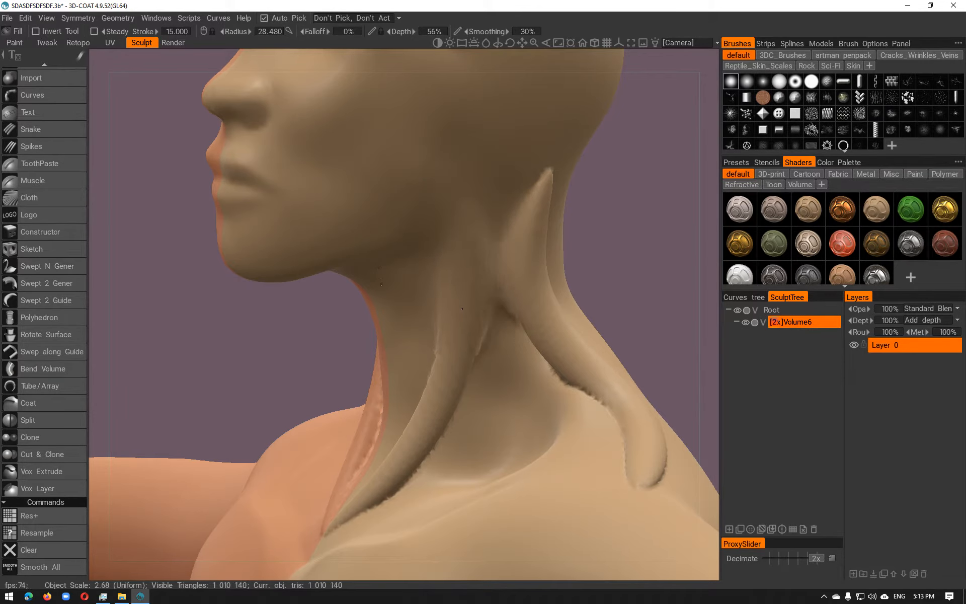
{"action": "left_click_drag", "start_coordinate": [409, 436], "coordinate": [417, 416]}
{"action": "mouse_move", "coordinate": [350, 465]}
{"action": "left_mouse_down", "text": "alt"}
{"action": "mouse_move", "coordinate": [426, 482]}
{"action": "mouse_move", "coordinate": [342, 495]}
{"action": "left_mouse_up", "text": "alt"}
Fill and soften the edges of the rear muscle along the side and back of the neck
{"action": "mouse_move", "coordinate": [578, 333]}
{"action": "left_mouse_down"}
{"action": "mouse_move", "coordinate": [562, 301]}
{"action": "mouse_move", "coordinate": [523, 366]}
{"action": "left_mouse_up"}
{"action": "mouse_move", "coordinate": [520, 368]}
{"action": "left_mouse_down", "text": "alt"}
{"action": "mouse_move", "coordinate": [561, 372]}
{"action": "mouse_move", "coordinate": [566, 345]}
{"action": "mouse_move", "coordinate": [506, 378]}
{"action": "left_mouse_up", "text": "alt"}
{"action": "left_click_drag", "start_coordinate": [484, 452], "coordinate": [385, 435], "text": "alt"}
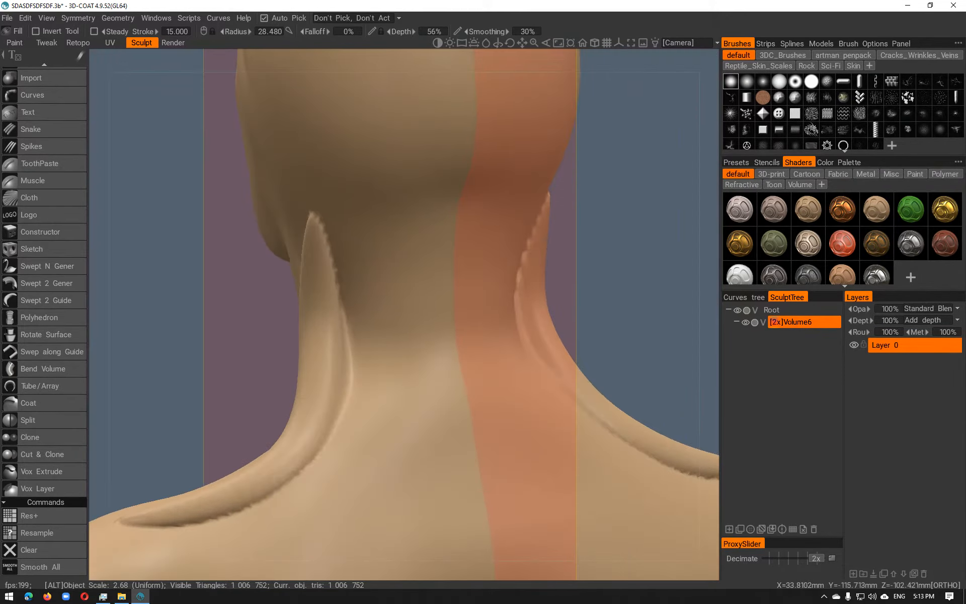
{"action": "left_click_drag", "start_coordinate": [321, 237], "coordinate": [344, 281]}
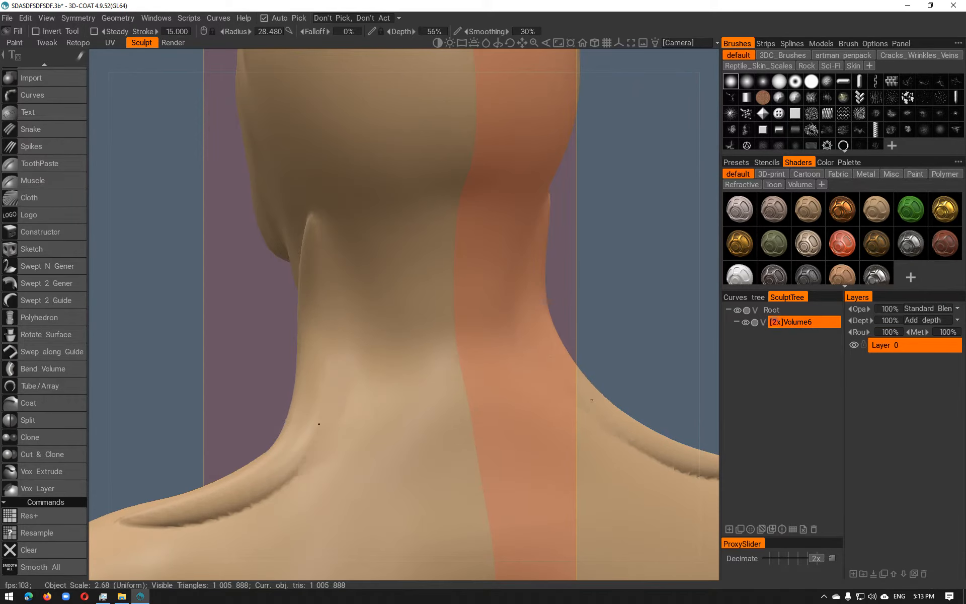
Undo the Fill strokes and the rear neck muscle, keeping the unblended front neck muscle
{"action": "mouse_move", "coordinate": [307, 383]}
{"action": "left_mouse_down", "text": "alt"}
{"action": "mouse_move", "coordinate": [491, 377]}
{"action": "mouse_move", "coordinate": [331, 310]}
{"action": "mouse_move", "coordinate": [437, 313]}
{"action": "left_mouse_up", "text": "alt"}
{"action": "key", "text": "ctrl+z"}
{"action": "key", "text": "ctrl+z"}
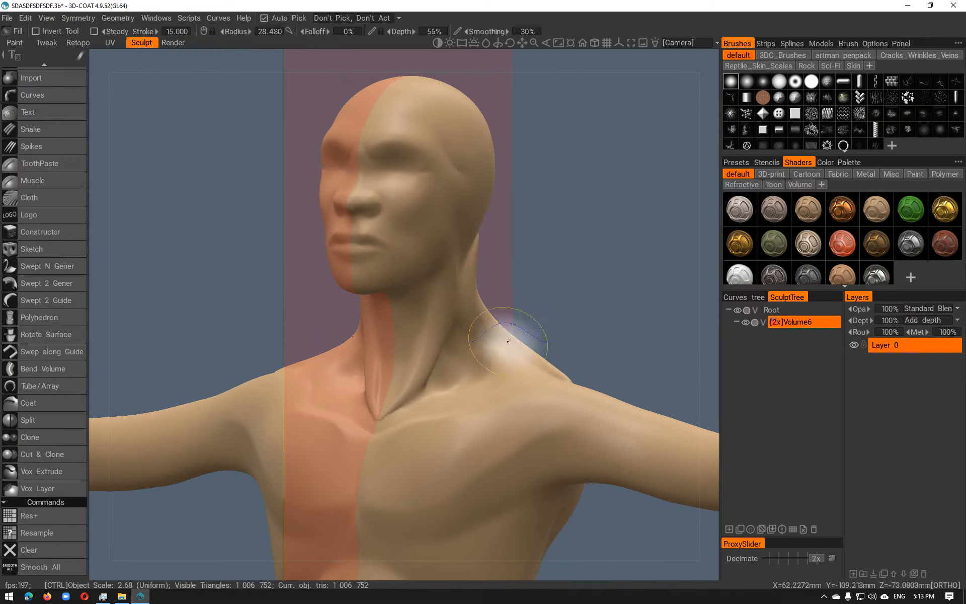
{"action": "key", "text": "ctrl+z"}
{"action": "key", "text": "ctrl+z"}
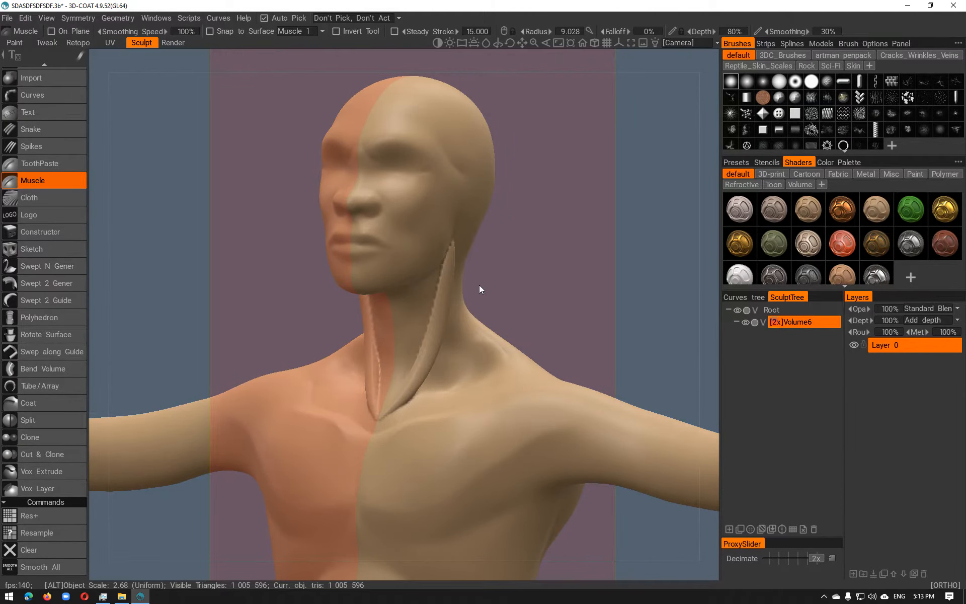
Try a thick muscle stroke of radius 25.628 from below the ear down over the front neck muscle
{"action": "left_click_drag", "start_coordinate": [478, 285], "coordinate": [420, 286], "text": "alt"}
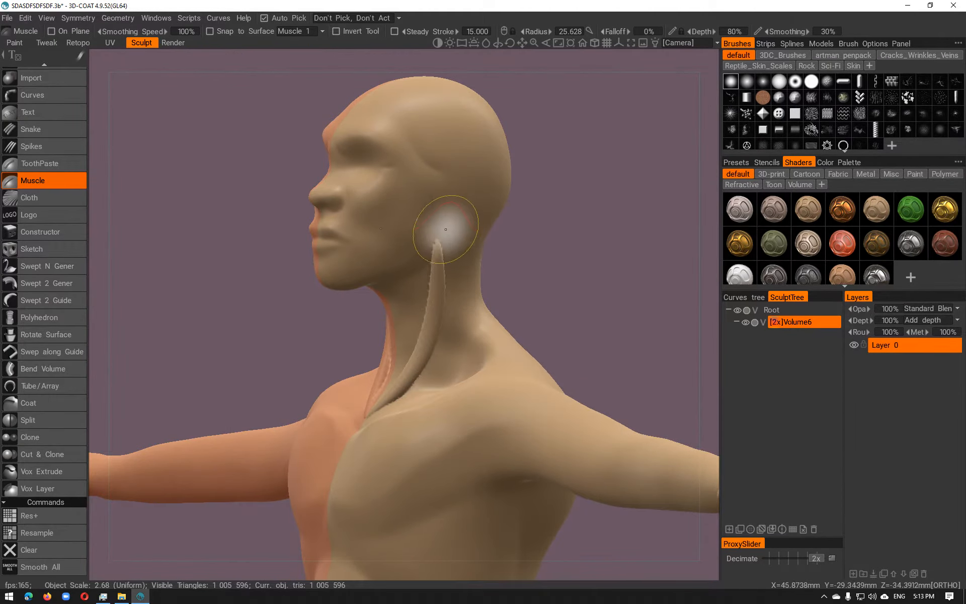
{"action": "left_click_drag", "start_coordinate": [446, 229], "coordinate": [422, 322]}
{"action": "key", "text": "ctrl+z"}
Blend the front neck muscle into the jaw, neck and collarbone with the voxel Fill brush, and smooth its upper end
{"action": "key", "text": "space"}
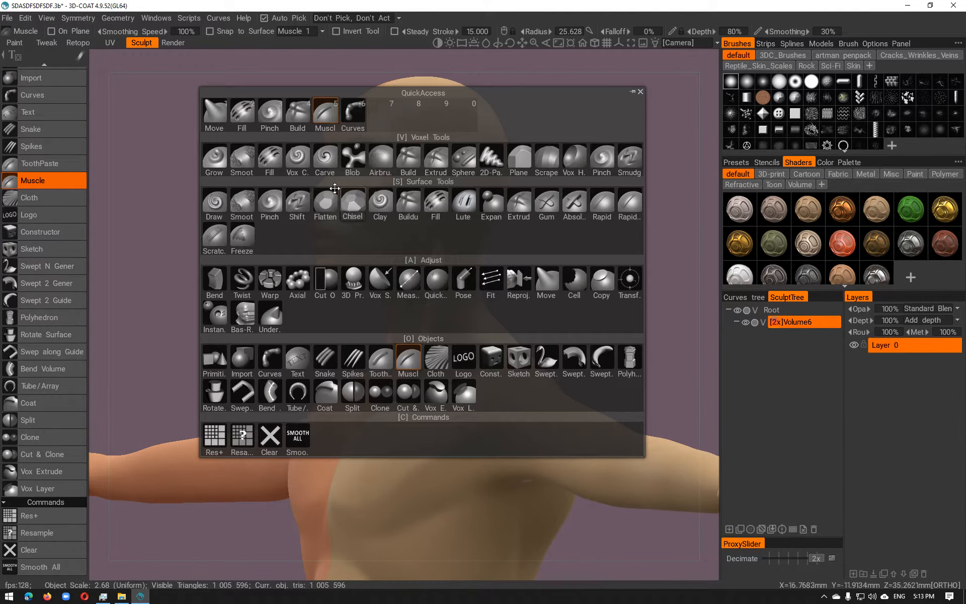
{"action": "left_click", "coordinate": [242, 114]}
{"action": "left_click_drag", "start_coordinate": [431, 216], "coordinate": [428, 344]}
{"action": "left_click_drag", "start_coordinate": [362, 419], "coordinate": [372, 414]}
{"action": "left_click_drag", "start_coordinate": [437, 249], "coordinate": [443, 266]}
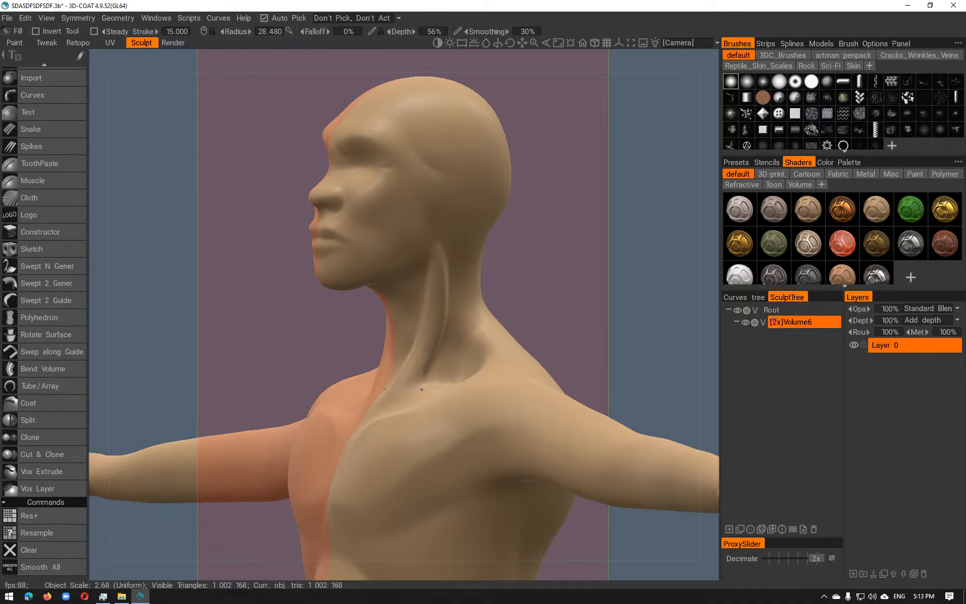
{"action": "left_click_drag", "start_coordinate": [442, 282], "coordinate": [263, 323], "text": "alt"}
{"action": "left_click_drag", "start_coordinate": [446, 265], "coordinate": [451, 263], "text": "shift"}
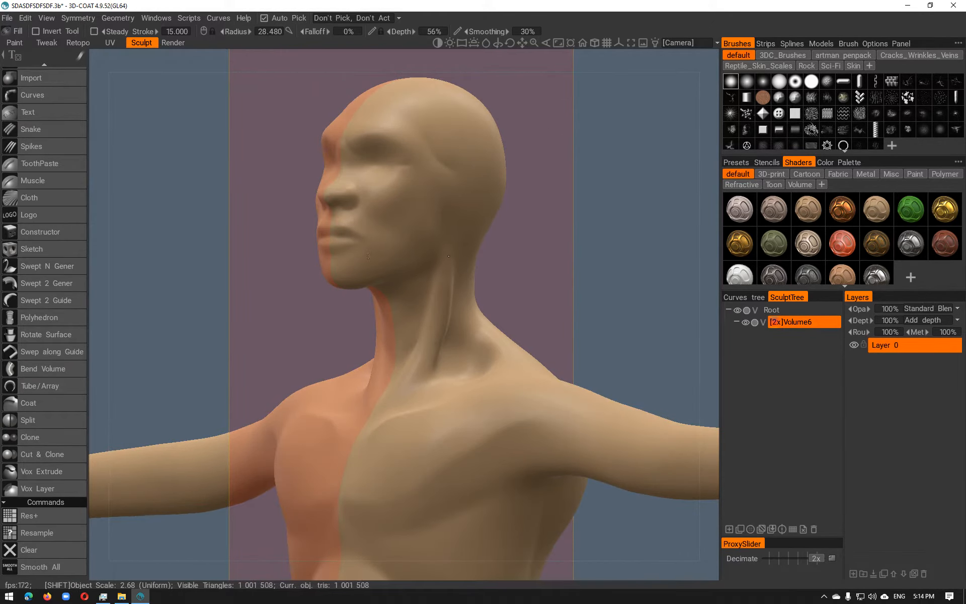
Examine the whole figure's proportions from the front, including the torso, hips, legs and chest
{"action": "scroll", "coordinate": [514, 278], "scroll_direction": "down", "scroll_amount": 2}
{"action": "mouse_move", "coordinate": [409, 375]}
{"action": "left_mouse_down", "text": "alt"}
{"action": "mouse_move", "coordinate": [521, 378]}
{"action": "mouse_move", "coordinate": [409, 385]}
{"action": "mouse_move", "coordinate": [325, 352]}
{"action": "mouse_move", "coordinate": [337, 296]}
{"action": "mouse_move", "coordinate": [343, 324]}
{"action": "mouse_move", "coordinate": [261, 344]}
{"action": "mouse_move", "coordinate": [305, 361]}
{"action": "mouse_move", "coordinate": [362, 193]}
{"action": "mouse_move", "coordinate": [334, 248]}
{"action": "mouse_move", "coordinate": [260, 255]}
{"action": "mouse_move", "coordinate": [506, 232]}
{"action": "left_mouse_up", "text": "alt"}
{"action": "middle_click_drag", "start_coordinate": [505, 230], "coordinate": [438, 188], "text": "alt"}
{"action": "right_click_drag", "start_coordinate": [439, 188], "coordinate": [427, 206], "text": "alt"}
{"action": "left_click_drag", "start_coordinate": [427, 206], "coordinate": [398, 201], "text": "alt"}
{"action": "middle_click_drag", "start_coordinate": [398, 200], "coordinate": [441, 131], "text": "alt"}
{"action": "right_click_drag", "start_coordinate": [441, 130], "coordinate": [448, 113], "text": "alt"}
{"action": "middle_click_drag", "start_coordinate": [446, 374], "coordinate": [440, 321], "text": "alt"}
{"action": "left_click_drag", "start_coordinate": [440, 321], "coordinate": [440, 317], "text": "alt"}
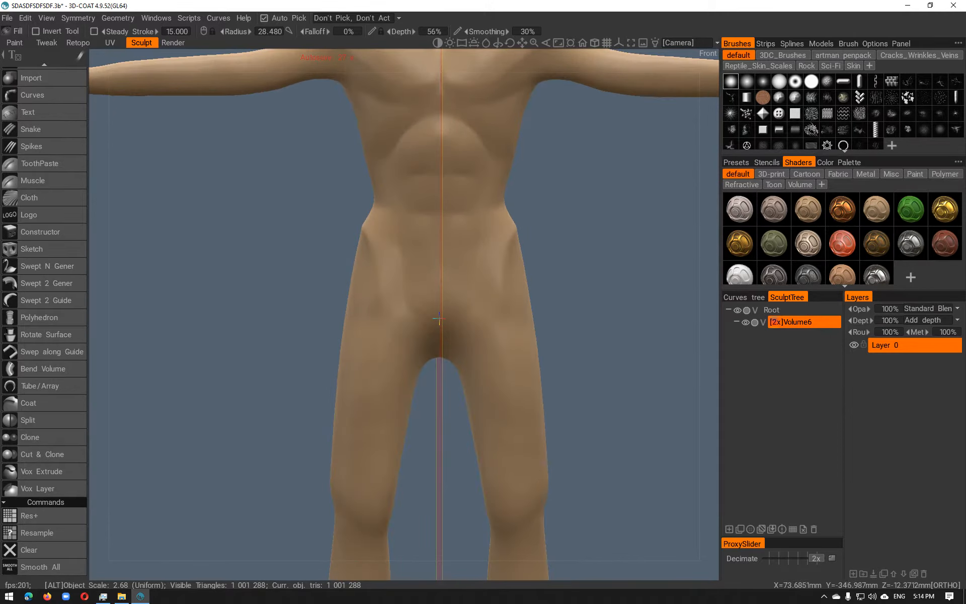
{"action": "middle_click_drag", "start_coordinate": [439, 318], "coordinate": [421, 521], "text": "alt"}
{"action": "mouse_move", "coordinate": [446, 316]}
{"action": "left_mouse_down", "text": "alt"}
{"action": "mouse_move", "coordinate": [460, 327]}
{"action": "mouse_move", "coordinate": [432, 315]}
{"action": "left_mouse_up", "text": "alt"}
{"action": "right_click_drag", "start_coordinate": [431, 315], "coordinate": [480, 267], "text": "alt"}
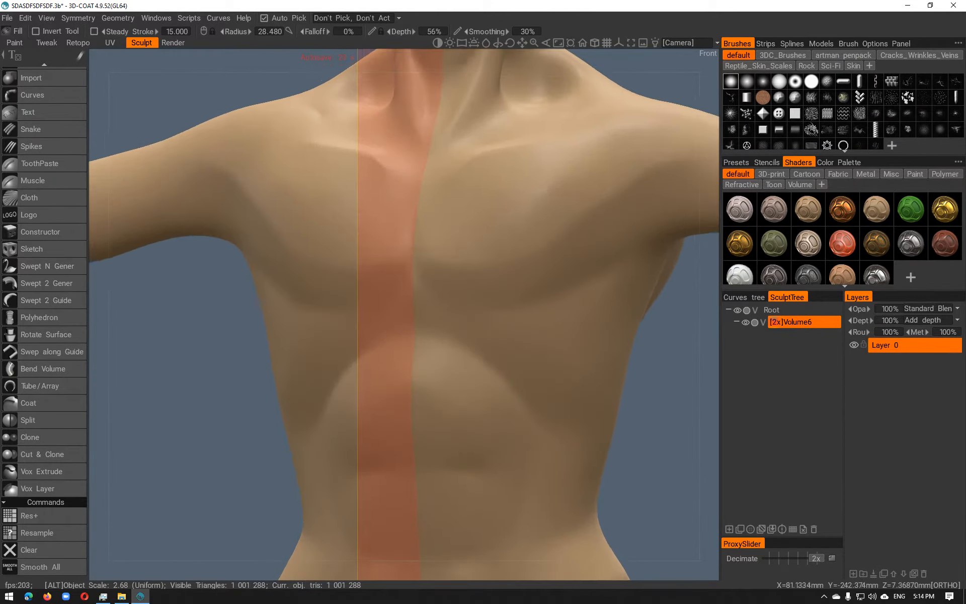
{"action": "mouse_move", "coordinate": [481, 267]}
{"action": "left_mouse_down", "text": "alt"}
{"action": "mouse_move", "coordinate": [508, 253]}
{"action": "mouse_move", "coordinate": [502, 290]}
{"action": "mouse_move", "coordinate": [492, 282]}
{"action": "left_mouse_up", "text": "alt"}
{"action": "right_click_drag", "start_coordinate": [492, 283], "coordinate": [433, 288], "text": "alt"}
{"action": "left_click_drag", "start_coordinate": [432, 288], "coordinate": [408, 272], "text": "alt"}
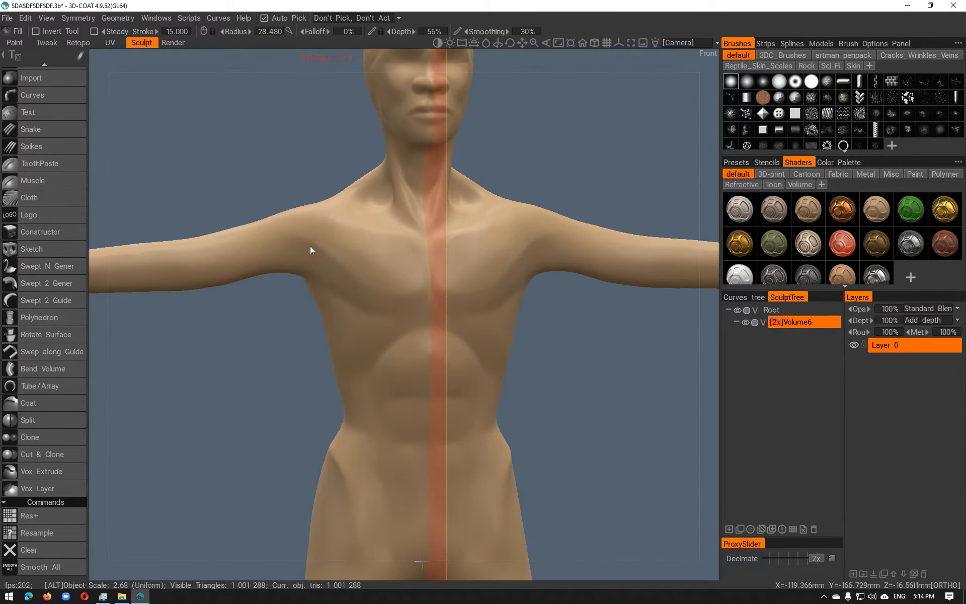
Pinch the crease running from the armpit onto the chest with the Pinch brush at radius 21.862 and 22% depth
{"action": "left_click_drag", "start_coordinate": [423, 562], "coordinate": [317, 266], "text": "alt"}
{"action": "key", "text": "space"}
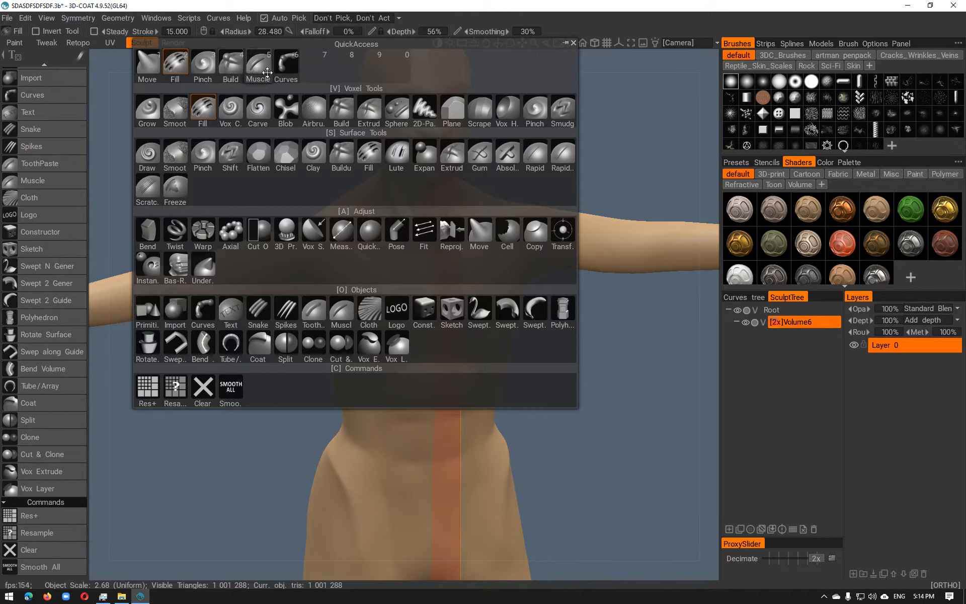
{"action": "left_click", "coordinate": [206, 74]}
{"action": "left_click_drag", "start_coordinate": [443, 353], "coordinate": [345, 339], "text": "alt"}
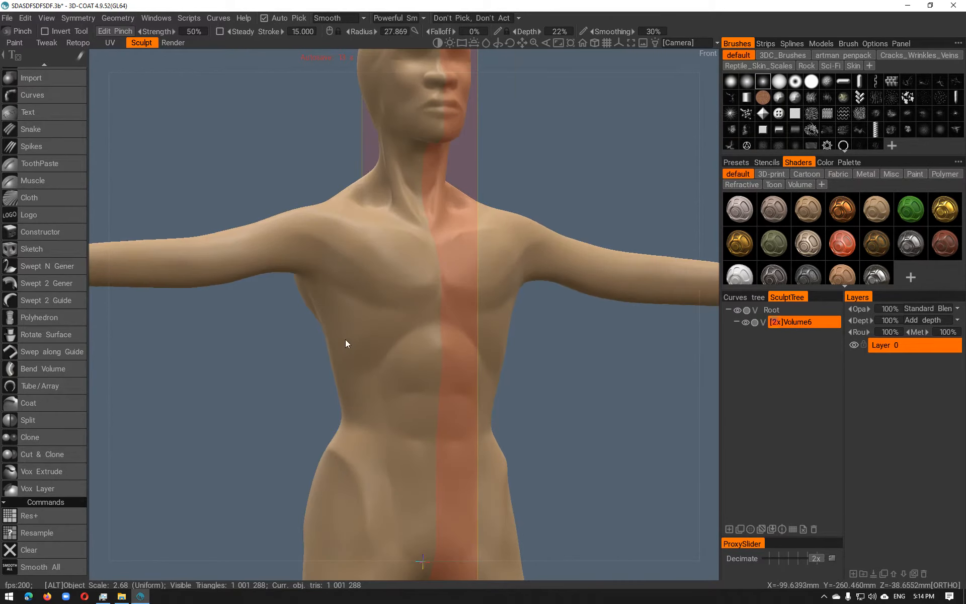
{"action": "right_click_drag", "start_coordinate": [345, 339], "coordinate": [590, 420], "text": "alt"}
{"action": "middle_click_drag", "start_coordinate": [589, 421], "coordinate": [645, 493], "text": "alt"}
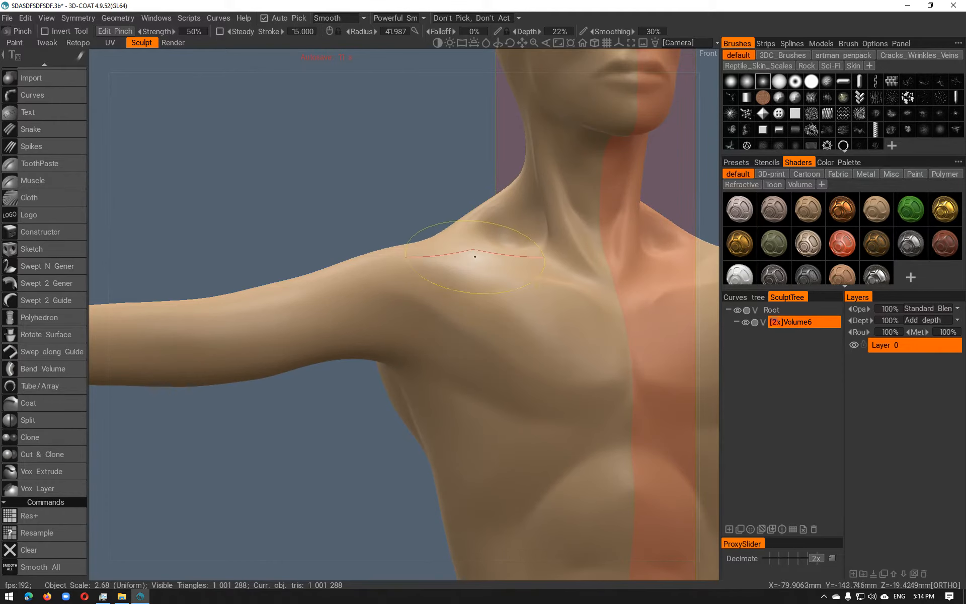
{"action": "mouse_move", "coordinate": [442, 313]}
{"action": "right_mouse_down"}
{"action": "mouse_move", "coordinate": [418, 323]}
{"action": "mouse_move", "coordinate": [394, 366]}
{"action": "mouse_move", "coordinate": [389, 361]}
{"action": "right_mouse_up"}
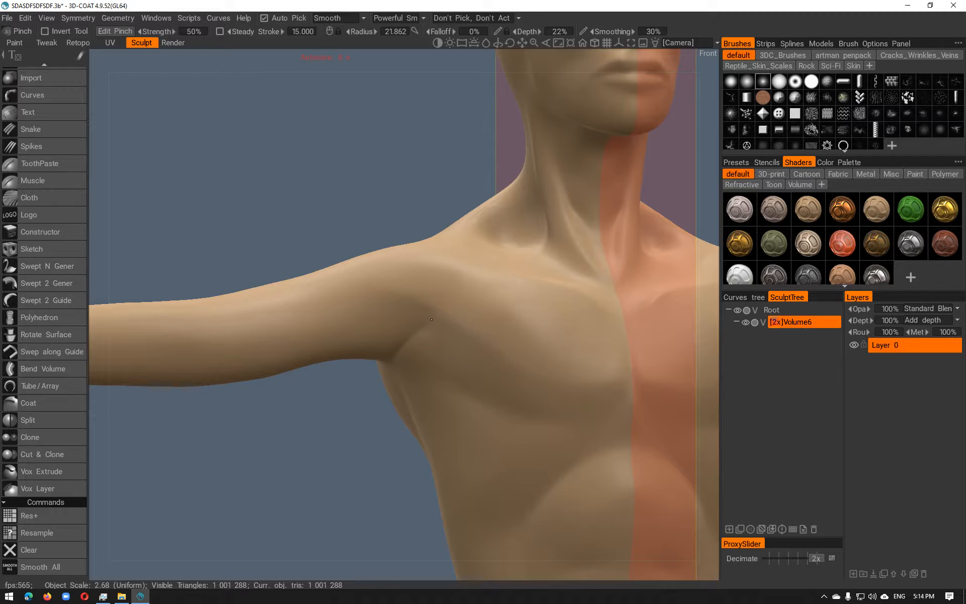
{"action": "left_click_drag", "start_coordinate": [379, 368], "coordinate": [447, 321]}
Pinch the armpit fold and the side of the chest with short strokes at radius 35.980
{"action": "right_click_drag", "start_coordinate": [472, 360], "coordinate": [496, 353]}
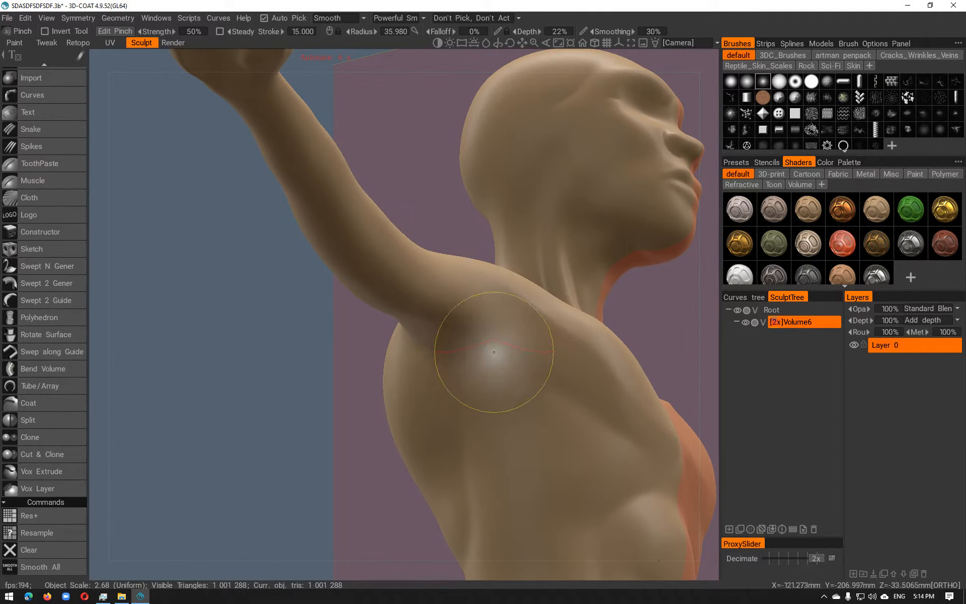
{"action": "left_click_drag", "start_coordinate": [448, 346], "coordinate": [444, 345]}
{"action": "left_click_drag", "start_coordinate": [530, 322], "coordinate": [532, 322]}
{"action": "mouse_move", "coordinate": [473, 346]}
{"action": "left_mouse_down"}
{"action": "mouse_move", "coordinate": [525, 321]}
{"action": "mouse_move", "coordinate": [460, 423]}
{"action": "mouse_move", "coordinate": [461, 414]}
{"action": "left_mouse_up"}
Pinch a groove from the chest across the upper arm under the shoulder muscle at radius 35.980 and 44% depth, checking it from behind
{"action": "right_click_drag", "start_coordinate": [465, 342], "coordinate": [446, 334]}
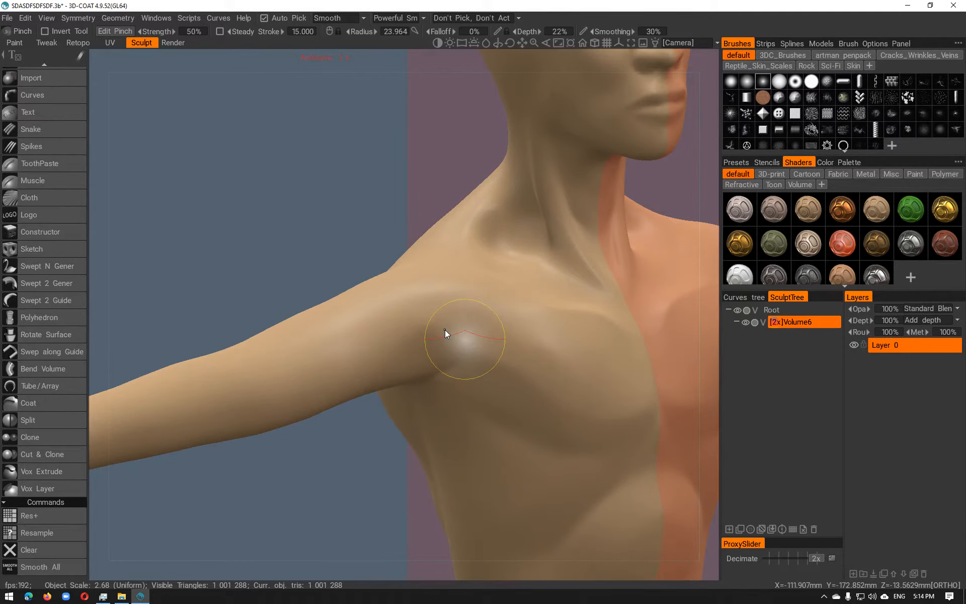
{"action": "mouse_move", "coordinate": [497, 321]}
{"action": "left_mouse_down"}
{"action": "mouse_move", "coordinate": [423, 350]}
{"action": "mouse_move", "coordinate": [291, 328]}
{"action": "left_mouse_up"}
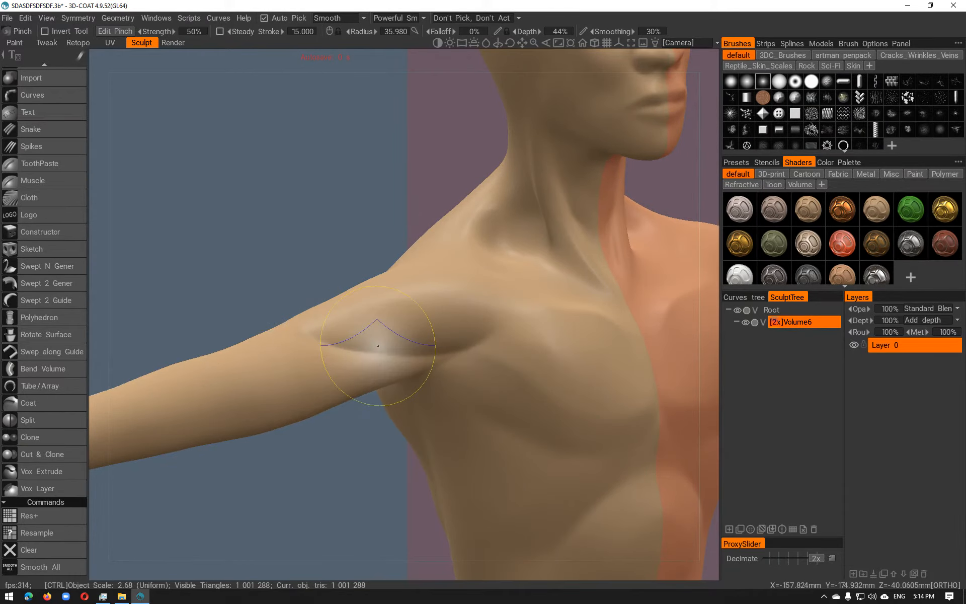
{"action": "mouse_move", "coordinate": [377, 345]}
{"action": "left_mouse_down", "text": "alt"}
{"action": "mouse_move", "coordinate": [401, 332]}
{"action": "mouse_move", "coordinate": [588, 349]}
{"action": "mouse_move", "coordinate": [424, 302]}
{"action": "mouse_move", "coordinate": [504, 287]}
{"action": "mouse_move", "coordinate": [472, 290]}
{"action": "mouse_move", "coordinate": [536, 362]}
{"action": "left_mouse_up", "text": "alt"}
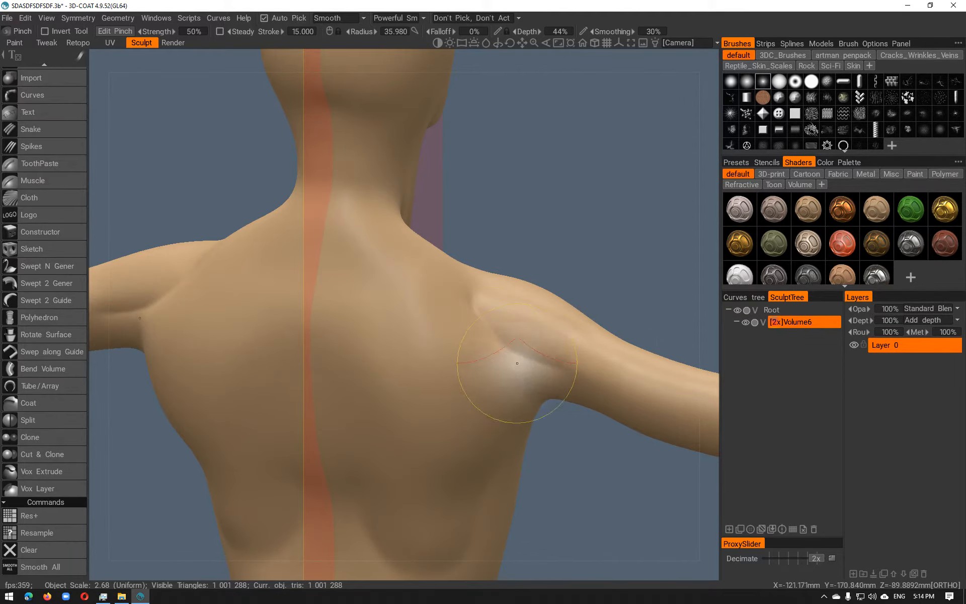
{"action": "mouse_move", "coordinate": [483, 263]}
{"action": "left_mouse_down", "text": "alt"}
{"action": "mouse_move", "coordinate": [458, 312]}
{"action": "mouse_move", "coordinate": [382, 322]}
{"action": "left_mouse_up", "text": "alt"}
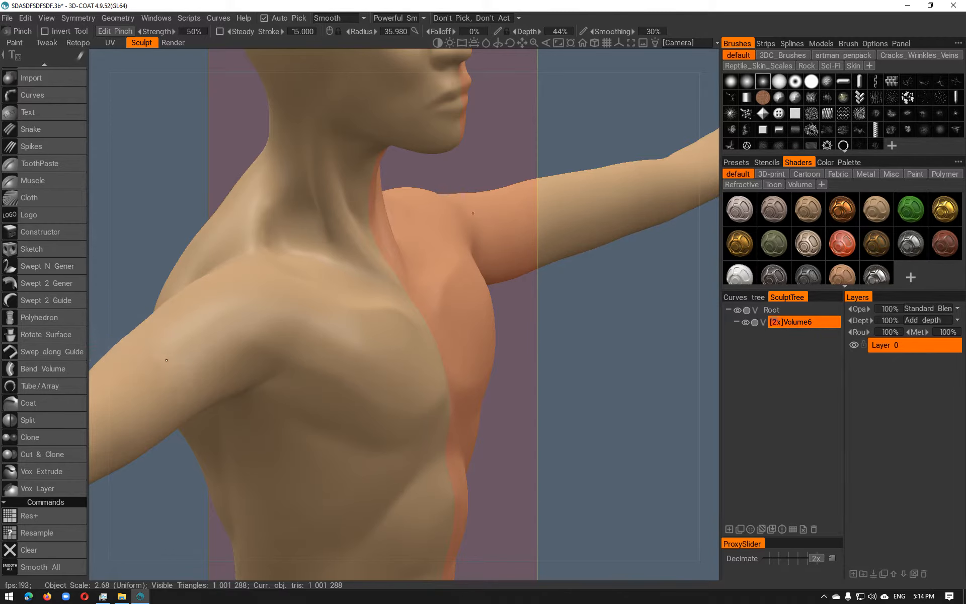
{"action": "left_click_drag", "start_coordinate": [252, 378], "coordinate": [196, 322], "text": "alt"}
{"action": "middle_click_drag", "start_coordinate": [196, 322], "coordinate": [422, 390], "text": "alt"}
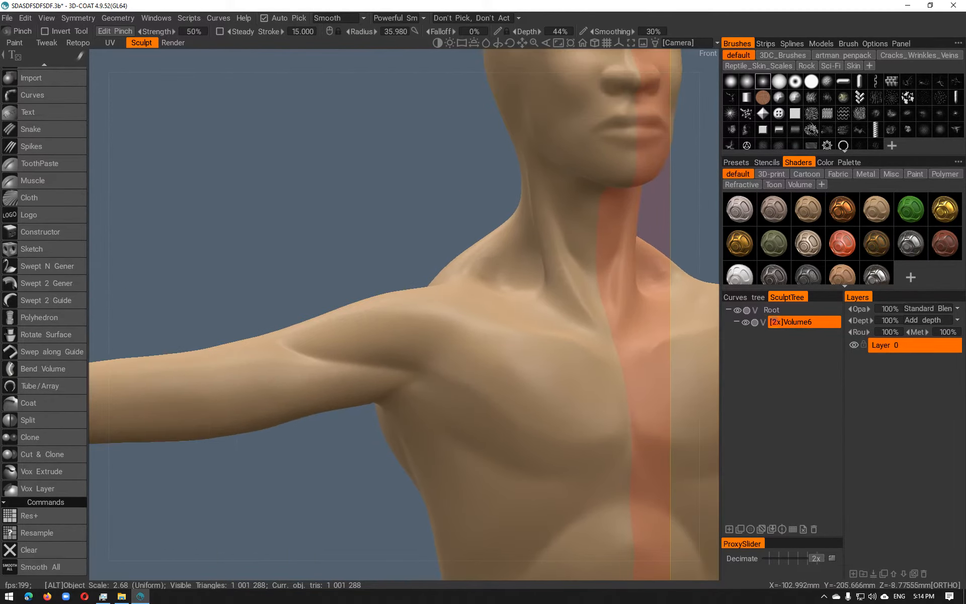
Undo the latest pinch over the shoulder and pinch the front of the shoulder at 7% depth instead
{"action": "mouse_move", "coordinate": [440, 360]}
{"action": "left_mouse_down"}
{"action": "mouse_move", "coordinate": [451, 324]}
{"action": "mouse_move", "coordinate": [317, 314]}
{"action": "left_mouse_up"}
{"action": "key", "text": "ctrl+z"}
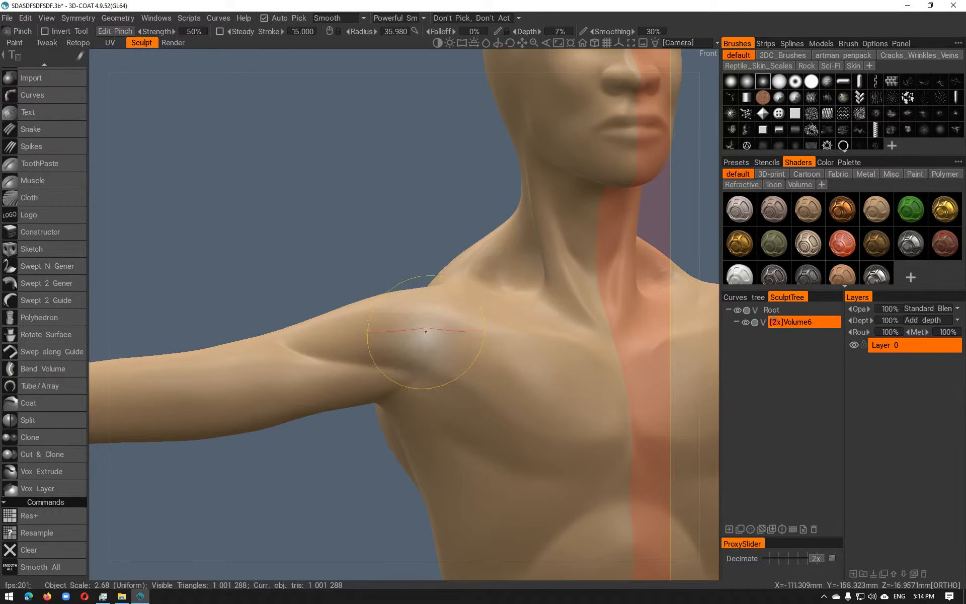
{"action": "left_click_drag", "start_coordinate": [433, 349], "coordinate": [407, 324]}
Examine the shoulder, arm and chest forms from several angles and distances
{"action": "mouse_move", "coordinate": [328, 311]}
{"action": "left_mouse_down", "text": "alt"}
{"action": "mouse_move", "coordinate": [382, 383]}
{"action": "mouse_move", "coordinate": [409, 392]}
{"action": "mouse_move", "coordinate": [433, 421]}
{"action": "mouse_move", "coordinate": [414, 403]}
{"action": "mouse_move", "coordinate": [321, 372]}
{"action": "mouse_move", "coordinate": [409, 323]}
{"action": "left_mouse_up", "text": "alt"}
{"action": "left_click_drag", "start_coordinate": [546, 375], "coordinate": [404, 380], "text": "alt"}
{"action": "right_click_drag", "start_coordinate": [405, 380], "coordinate": [347, 372], "text": "alt"}
{"action": "left_click_drag", "start_coordinate": [347, 372], "coordinate": [527, 340], "text": "alt"}
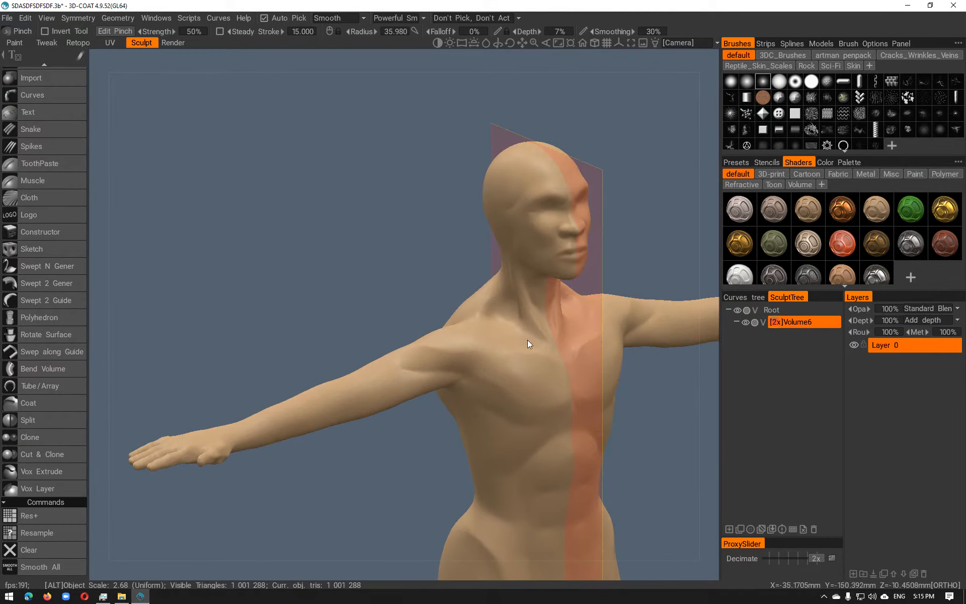
{"action": "right_click_drag", "start_coordinate": [527, 340], "coordinate": [496, 316], "text": "alt"}
{"action": "left_click_drag", "start_coordinate": [496, 316], "coordinate": [440, 308], "text": "alt"}
{"action": "right_click_drag", "start_coordinate": [440, 308], "coordinate": [465, 310], "text": "alt"}
{"action": "mouse_move", "coordinate": [465, 309]}
{"action": "left_mouse_down", "text": "alt"}
{"action": "mouse_move", "coordinate": [672, 314]}
{"action": "mouse_move", "coordinate": [470, 306]}
{"action": "left_mouse_up", "text": "alt"}
{"action": "right_click_drag", "start_coordinate": [470, 306], "coordinate": [525, 314], "text": "alt"}
{"action": "left_click_drag", "start_coordinate": [526, 314], "coordinate": [475, 323], "text": "alt"}
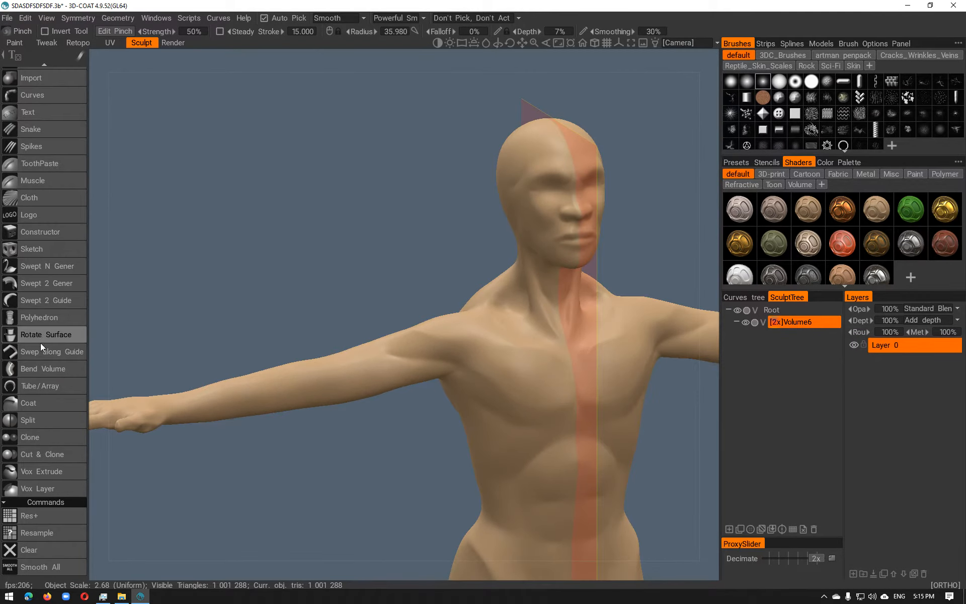
Try a stroke with the Muscle tool from the neck toward the shoulder and undo it
{"action": "key", "text": "space"}
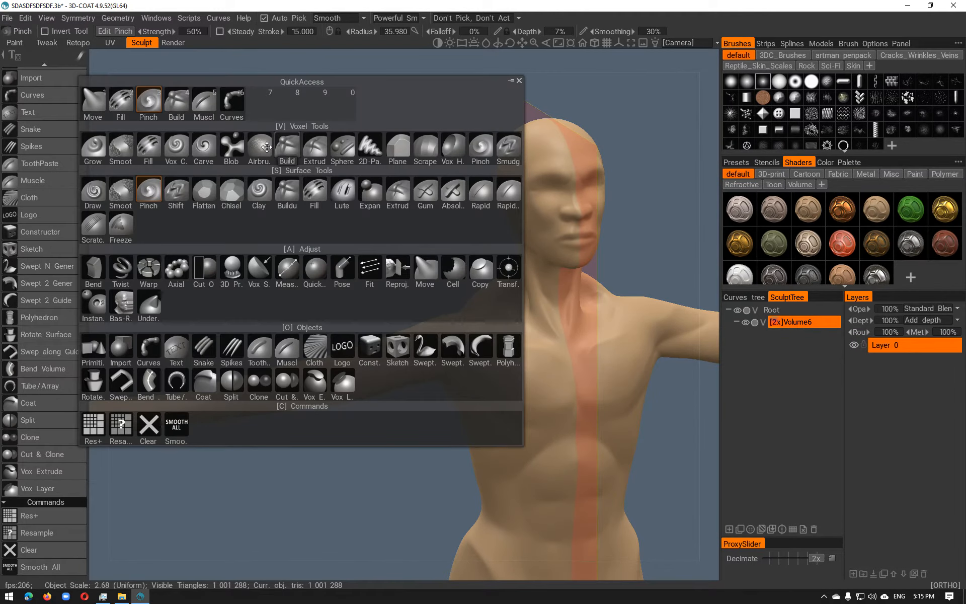
{"action": "left_click", "coordinate": [203, 101]}
{"action": "left_click_drag", "start_coordinate": [531, 249], "coordinate": [470, 309]}
{"action": "key", "text": "ctrl+z"}
Try long Muscle strokes of radius 18.691 down the mirrored thighs and undo them
{"action": "middle_click_drag", "start_coordinate": [520, 341], "coordinate": [507, 237], "text": "alt"}
{"action": "left_click_drag", "start_coordinate": [506, 236], "coordinate": [417, 245], "text": "alt"}
{"action": "middle_click_drag", "start_coordinate": [459, 284], "coordinate": [396, 144], "text": "alt"}
{"action": "mouse_move", "coordinate": [504, 276]}
{"action": "middle_mouse_down", "text": "alt"}
{"action": "mouse_move", "coordinate": [494, 246]}
{"action": "mouse_move", "coordinate": [494, 365]}
{"action": "mouse_move", "coordinate": [476, 164]}
{"action": "middle_mouse_up", "text": "alt"}
{"action": "right_click_drag", "start_coordinate": [502, 305], "coordinate": [496, 294]}
{"action": "mouse_move", "coordinate": [498, 225]}
{"action": "left_mouse_down"}
{"action": "mouse_move", "coordinate": [485, 457]}
{"action": "mouse_move", "coordinate": [497, 482]}
{"action": "left_mouse_up"}
{"action": "left_click_drag", "start_coordinate": [492, 417], "coordinate": [518, 405], "text": "alt"}
{"action": "mouse_move", "coordinate": [469, 360]}
{"action": "left_mouse_down", "text": "alt"}
{"action": "mouse_move", "coordinate": [436, 345]}
{"action": "mouse_move", "coordinate": [448, 346]}
{"action": "left_mouse_up", "text": "alt"}
{"action": "right_click_drag", "start_coordinate": [447, 346], "coordinate": [498, 352], "text": "alt"}
{"action": "right_click_drag", "start_coordinate": [550, 151], "coordinate": [560, 151]}
{"action": "left_click_drag", "start_coordinate": [551, 144], "coordinate": [522, 466]}
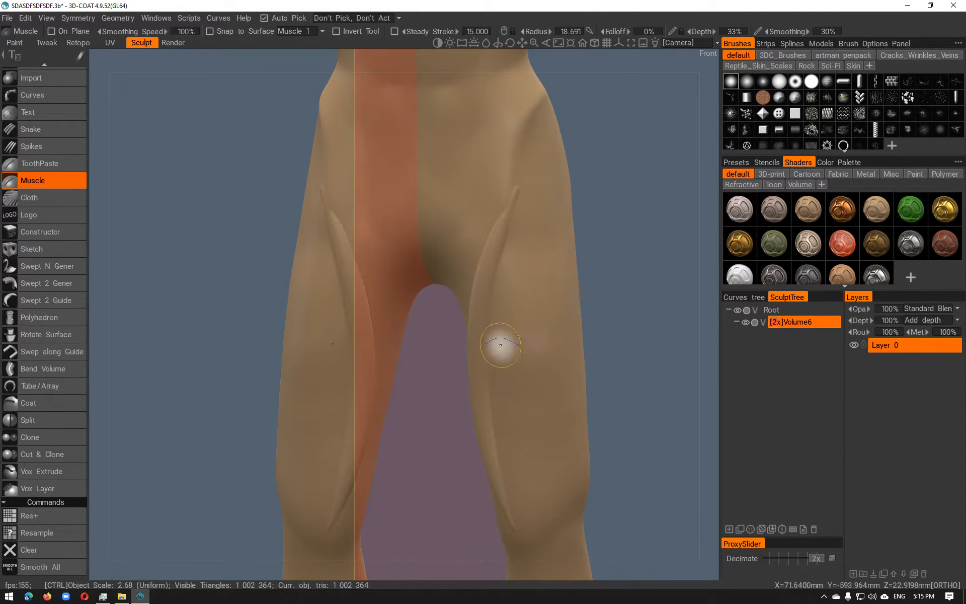
{"action": "left_click_drag", "start_coordinate": [491, 323], "coordinate": [492, 394], "text": "alt"}
{"action": "key", "text": "space"}
{"action": "key", "text": "space"}
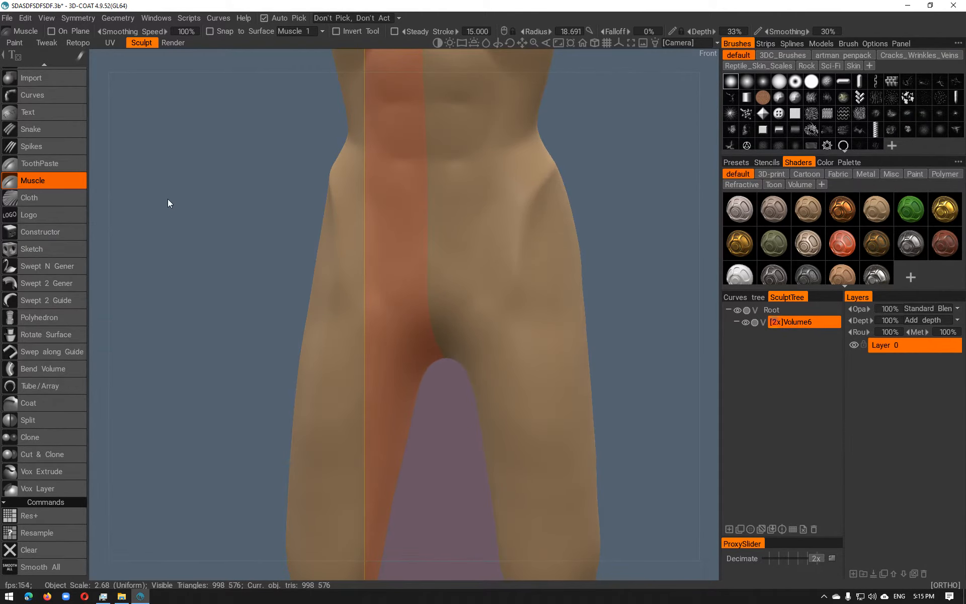
Switch to the Curves tool with radius 4.171, try a curve point at the breastbone and undo it
{"action": "key", "text": "space"}
{"action": "left_click", "coordinate": [158, 63]}
{"action": "middle_click_drag", "start_coordinate": [352, 186], "coordinate": [384, 529], "text": "alt"}
{"action": "mouse_move", "coordinate": [493, 317]}
{"action": "middle_mouse_down", "text": "alt"}
{"action": "mouse_move", "coordinate": [493, 383]}
{"action": "mouse_move", "coordinate": [475, 287]}
{"action": "middle_mouse_up", "text": "alt"}
{"action": "scroll", "coordinate": [491, 372], "scroll_direction": "down", "scroll_amount": 5}
{"action": "right_click_drag", "start_coordinate": [453, 316], "coordinate": [543, 336], "text": "alt"}
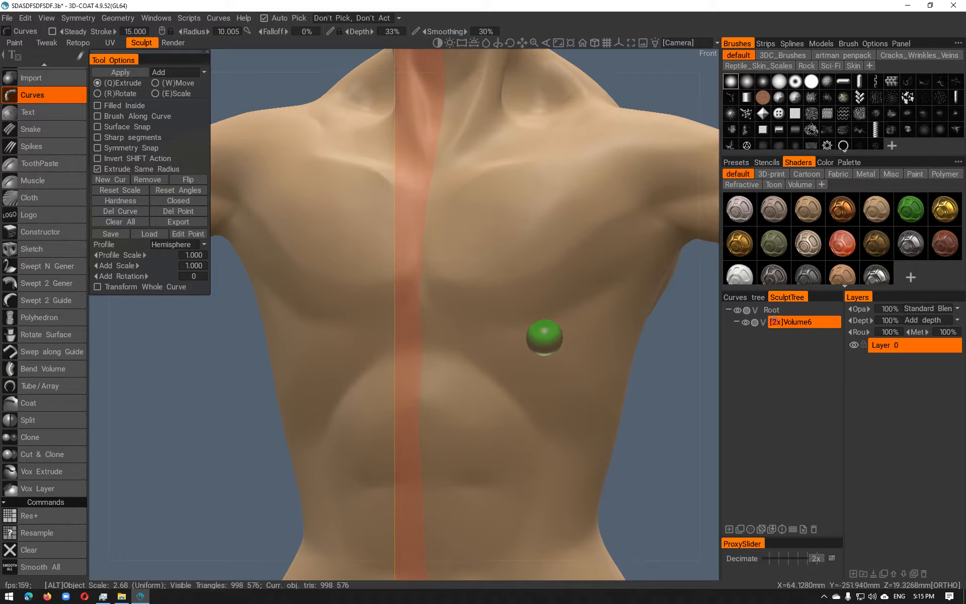
{"action": "middle_click_drag", "start_coordinate": [537, 327], "coordinate": [445, 397], "text": "alt"}
{"action": "right_click_drag", "start_coordinate": [366, 384], "coordinate": [351, 384]}
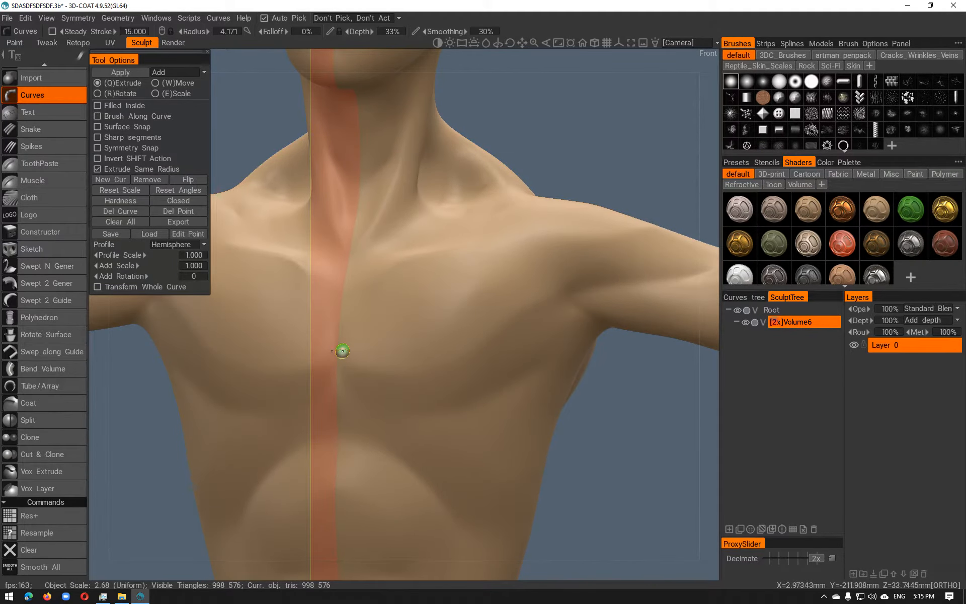
{"action": "left_click", "coordinate": [343, 351]}
{"action": "key", "text": "ctrl+z"}
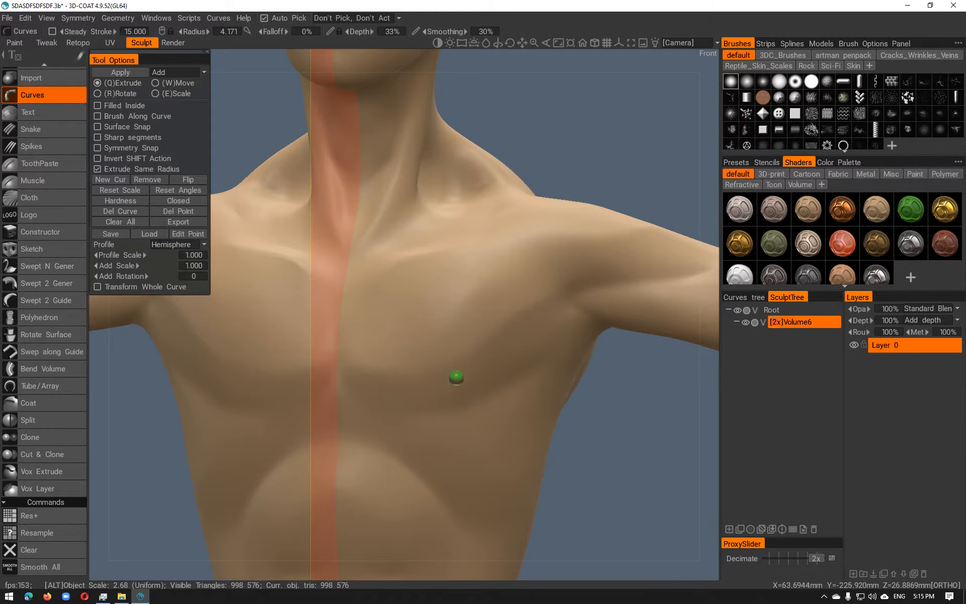
Clear all the leftover curves around the hand
{"action": "right_click_drag", "start_coordinate": [457, 377], "coordinate": [389, 499], "text": "alt"}
{"action": "middle_click_drag", "start_coordinate": [566, 350], "coordinate": [393, 369], "text": "alt"}
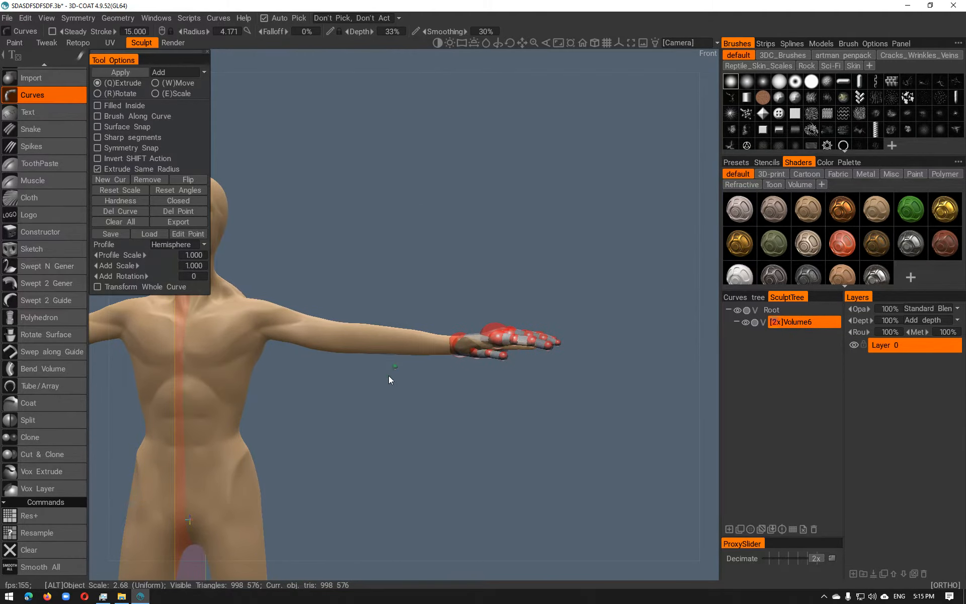
{"action": "left_click_drag", "start_coordinate": [392, 370], "coordinate": [376, 432], "text": "alt"}
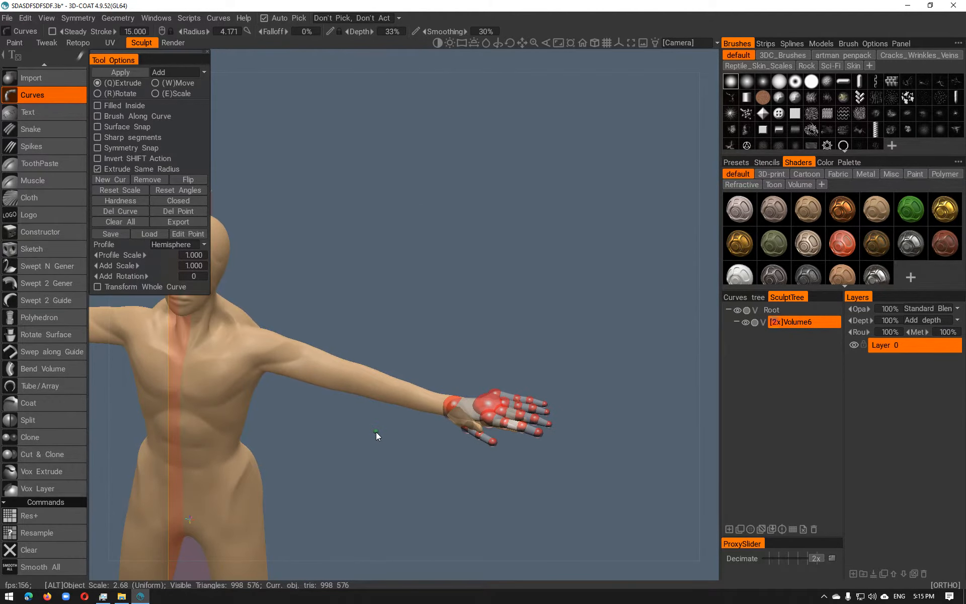
{"action": "left_click", "coordinate": [121, 221]}
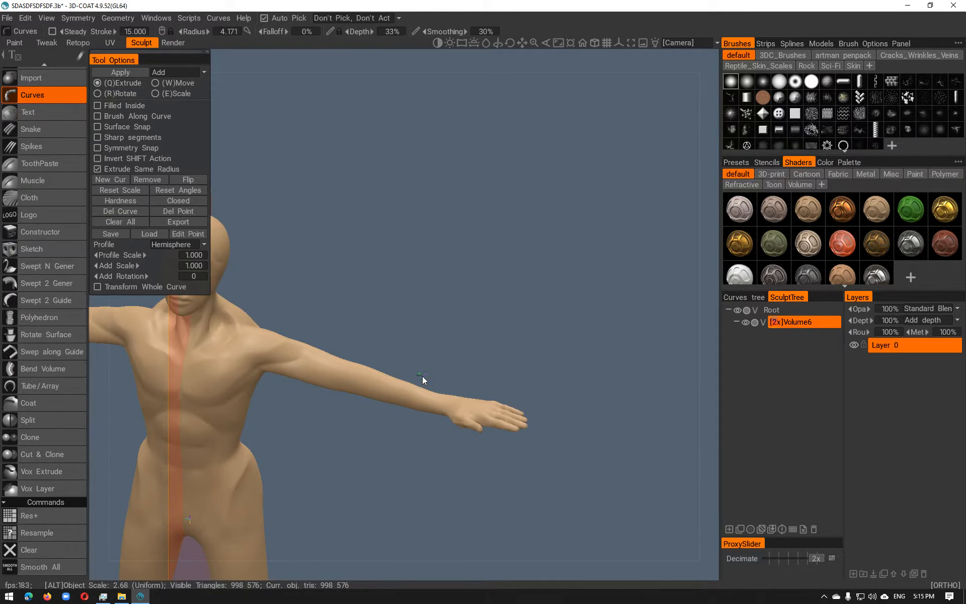
Try a Hemisphere-profile curve from the breastbone along the lower chest edge to the upper arm, narrowing to radius 3.248, and adjust its outer chest point
{"action": "left_click_drag", "start_coordinate": [423, 381], "coordinate": [494, 329], "text": "alt"}
{"action": "right_click_drag", "start_coordinate": [493, 329], "coordinate": [522, 342], "text": "alt"}
{"action": "left_click_drag", "start_coordinate": [521, 342], "coordinate": [454, 267], "text": "alt"}
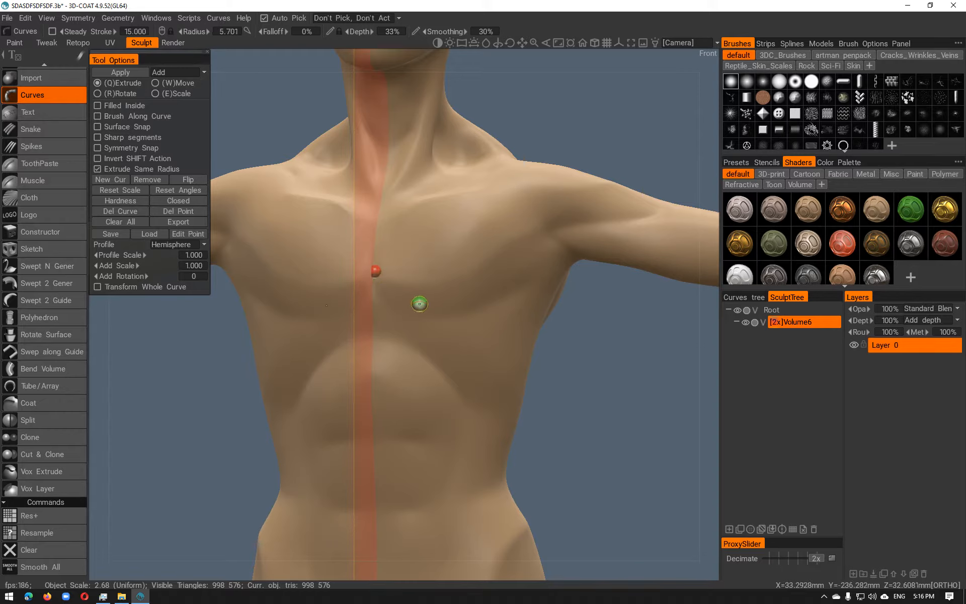
{"action": "left_click", "coordinate": [424, 303]}
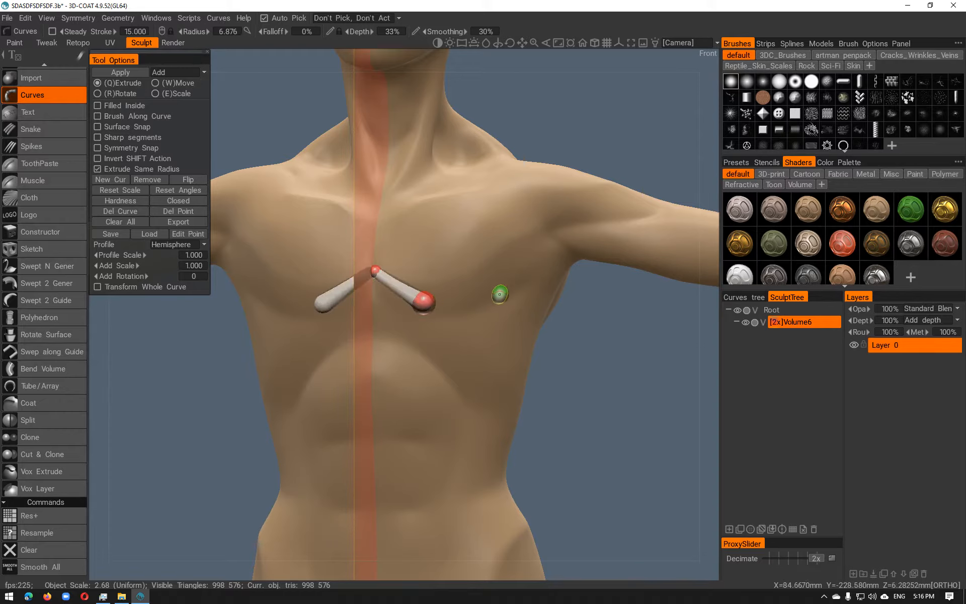
{"action": "left_click", "coordinate": [506, 279]}
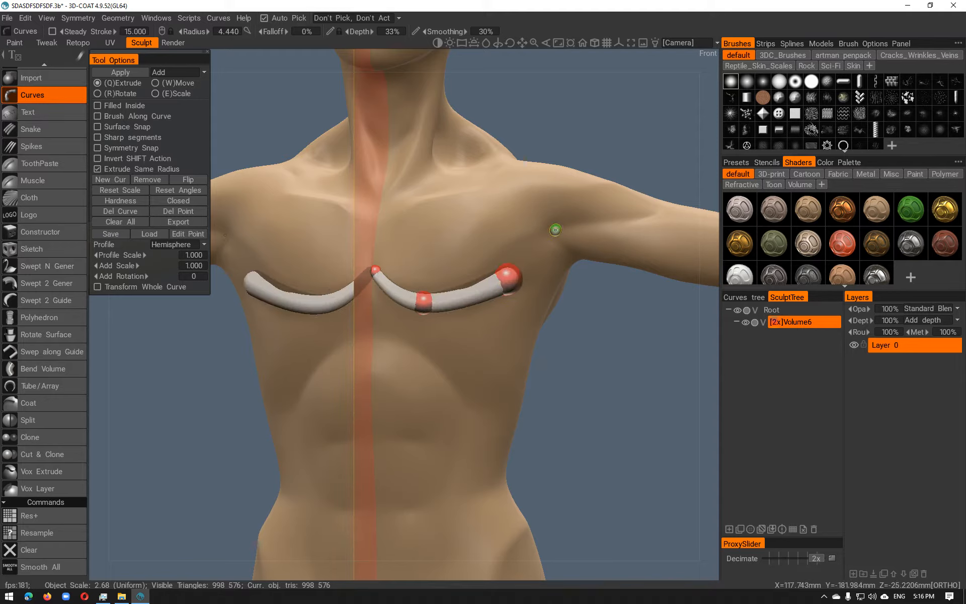
{"action": "left_click", "coordinate": [555, 230]}
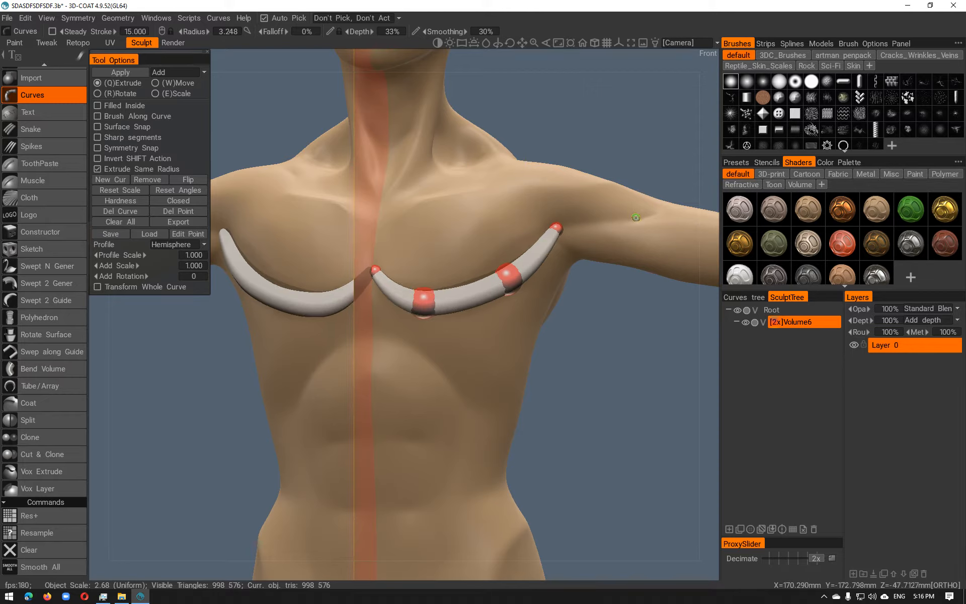
{"action": "left_click", "coordinate": [635, 218]}
{"action": "left_click_drag", "start_coordinate": [506, 285], "coordinate": [510, 296]}
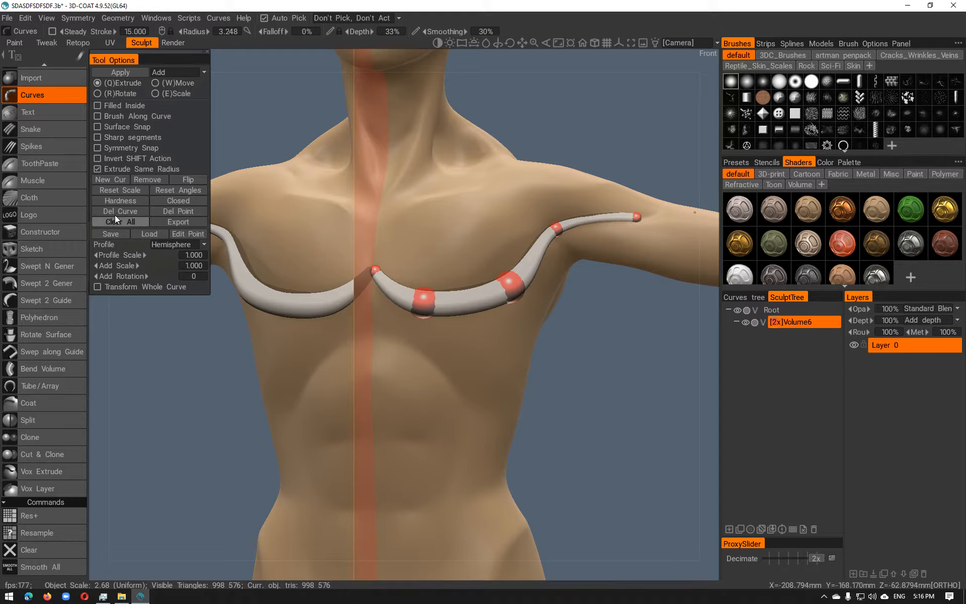
Try a second curve just above the first, from the breastbone across the chest at radius 8.294
{"action": "left_click", "coordinate": [109, 180]}
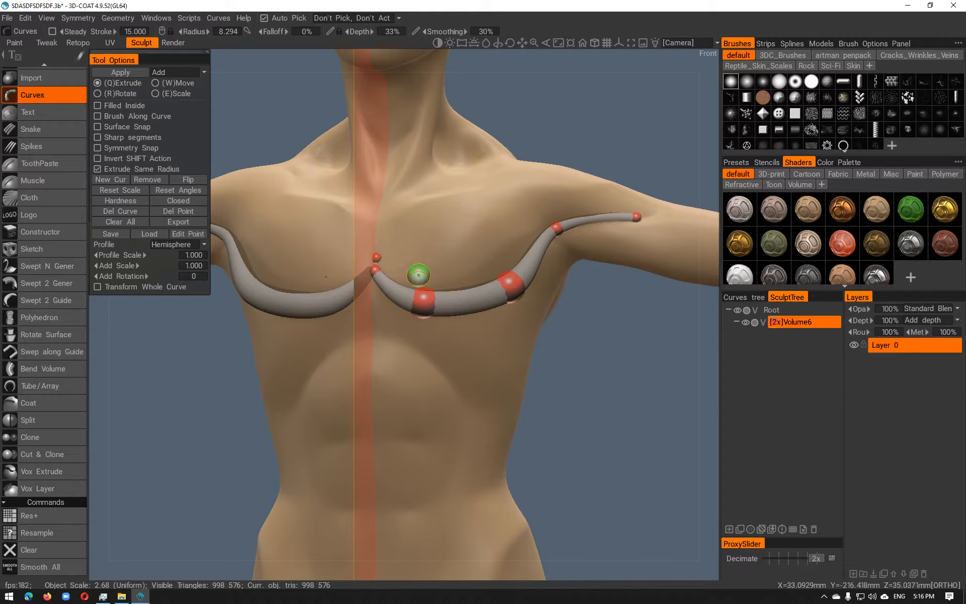
{"action": "left_click", "coordinate": [420, 276]}
{"action": "left_click", "coordinate": [498, 269]}
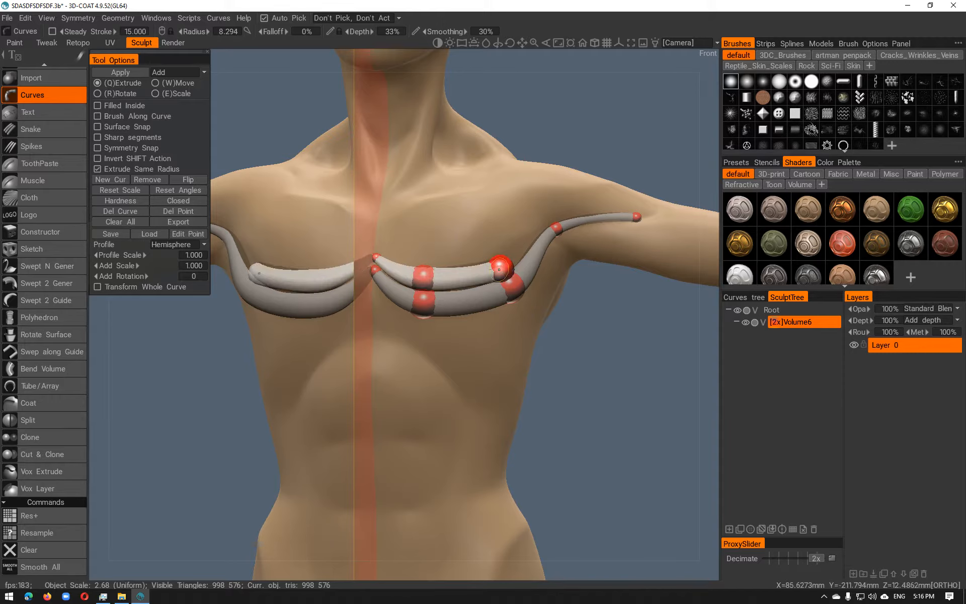
Undo both chest curves completely
{"action": "key", "text": "ctrl+z"}
{"action": "key", "text": "ctrl+z"}
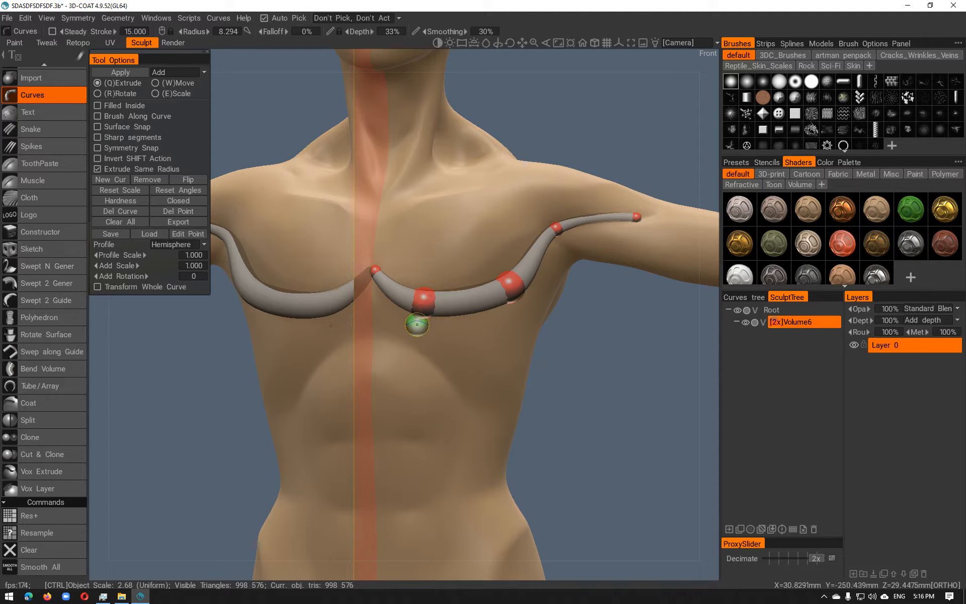
{"action": "key", "text": "ctrl+z"}
{"action": "key", "text": "ctrl+z"}
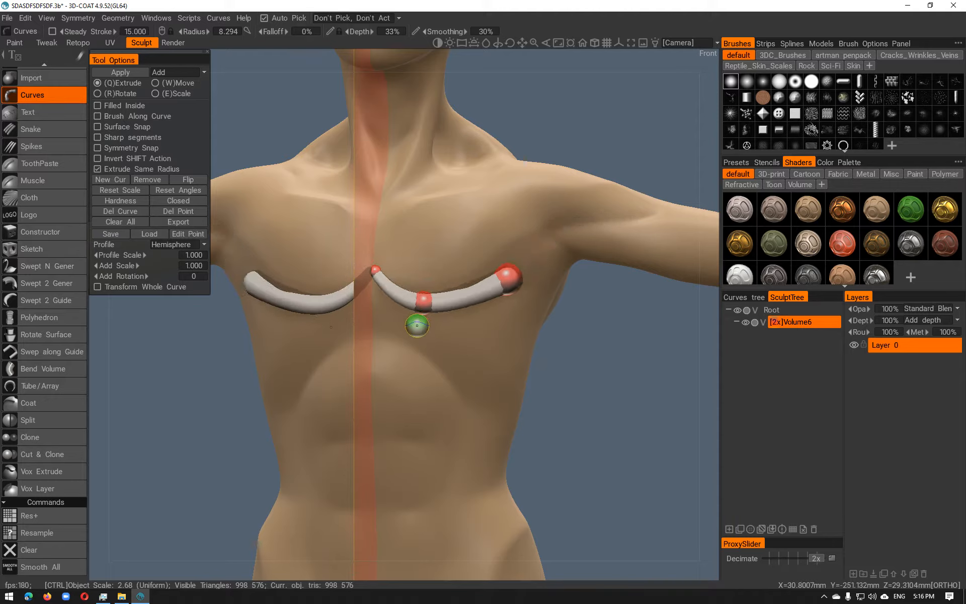
{"action": "key", "text": "ctrl+z"}
{"action": "key", "text": "ctrl+z"}
{"action": "key", "text": "ctrl+z"}
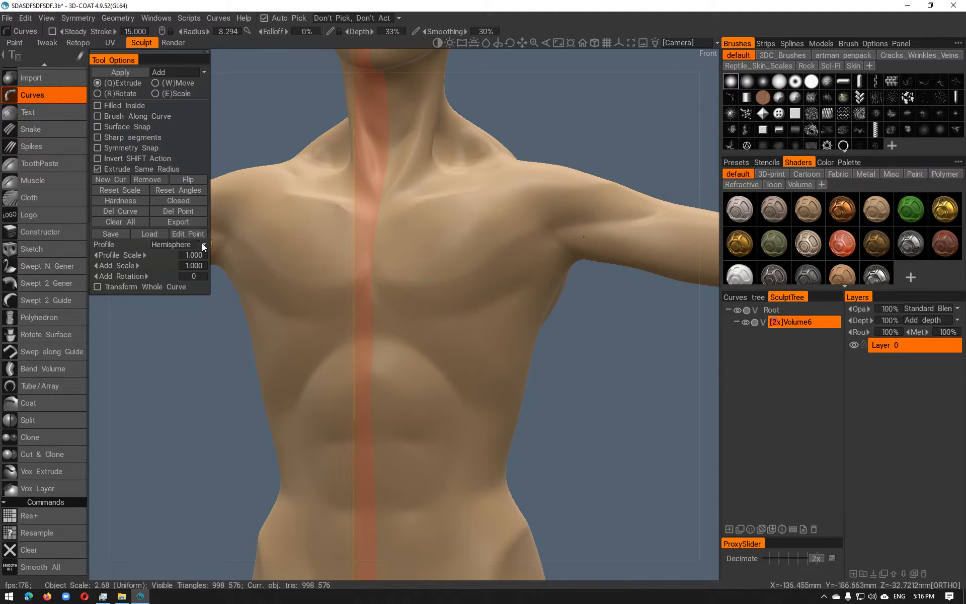
Set the curve profile to Muscle 1
{"action": "left_click", "coordinate": [203, 245]}
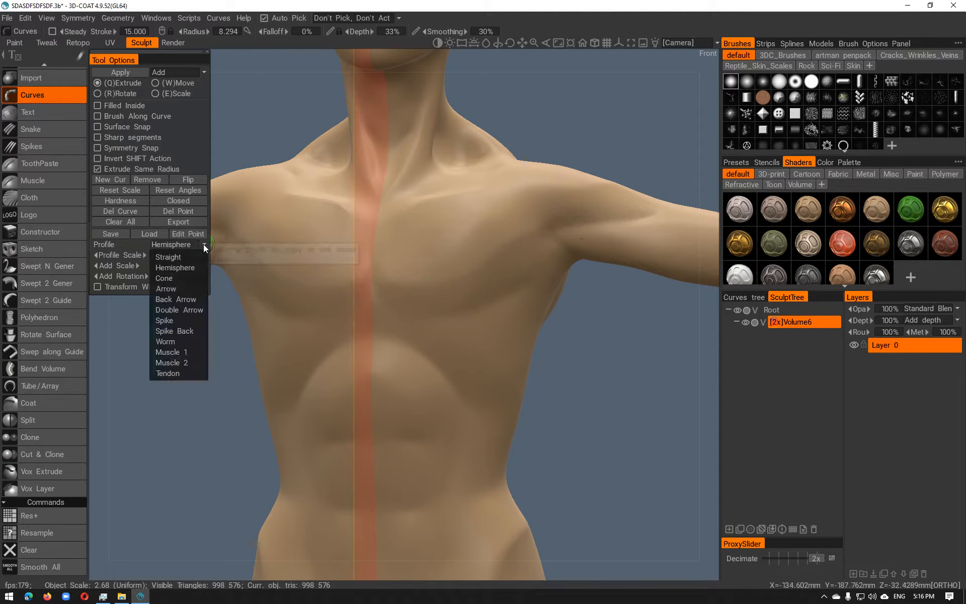
{"action": "left_click", "coordinate": [180, 355]}
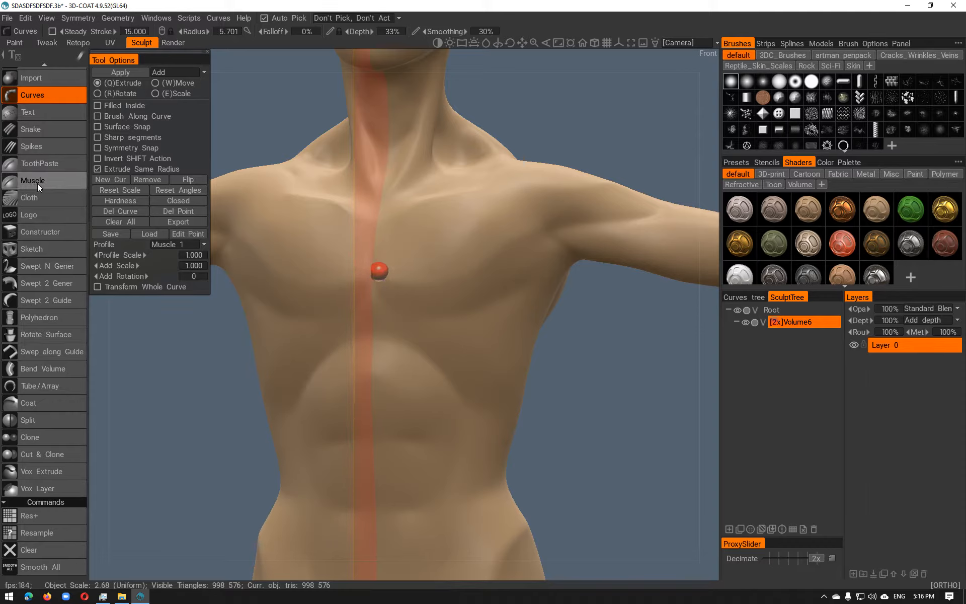
Try a Muscle 1 curve from the breastbone along the lower chest edge to the upper arm, with radius 11.337 mid-chest and 6.460 at the end
{"action": "right_click_drag", "start_coordinate": [423, 290], "coordinate": [442, 302]}
{"action": "left_click", "coordinate": [441, 301]}
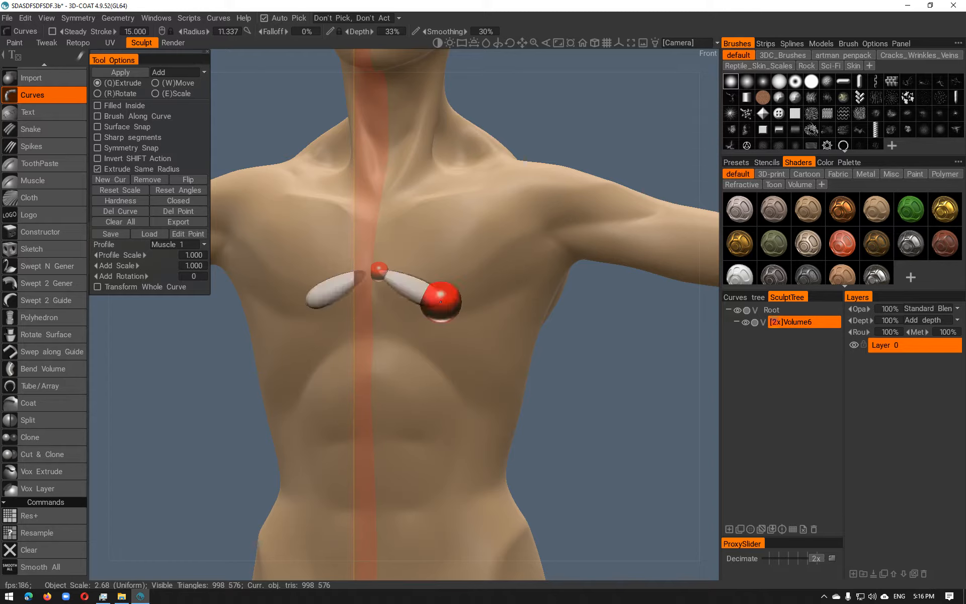
{"action": "left_click", "coordinate": [532, 261]}
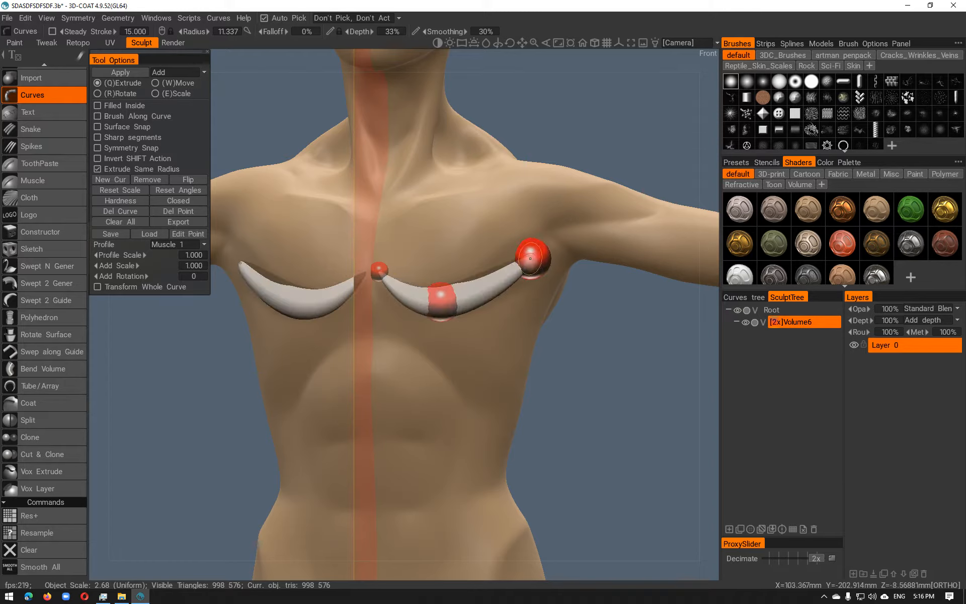
{"action": "scroll", "coordinate": [590, 222], "scroll_direction": "down", "scroll_amount": 2}
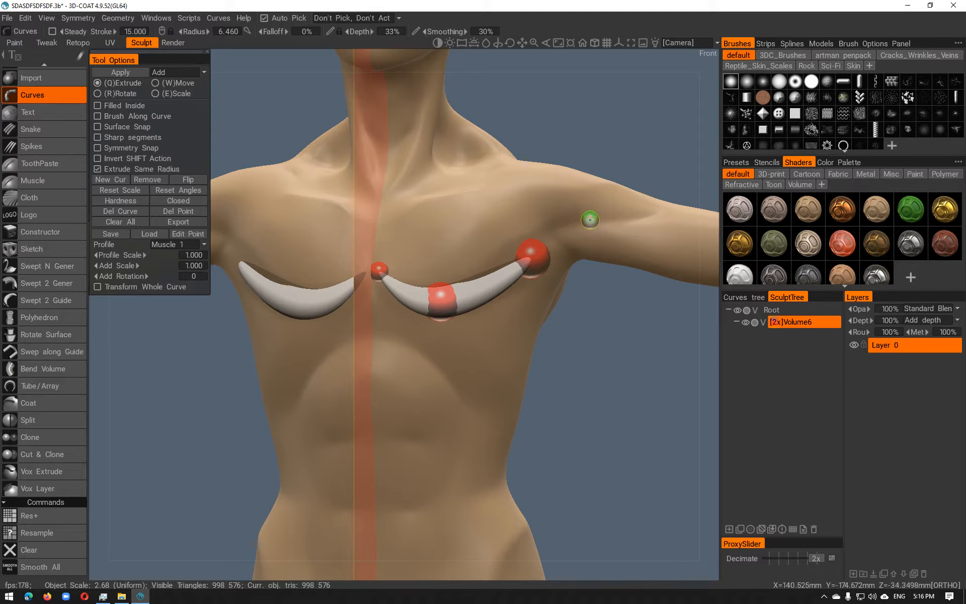
{"action": "left_click", "coordinate": [589, 220]}
Try repositioning the middle and outer points of the chest curve so that it follows the lower chest edge
{"action": "mouse_move", "coordinate": [545, 255]}
{"action": "left_mouse_down"}
{"action": "mouse_move", "coordinate": [538, 245]}
{"action": "mouse_move", "coordinate": [542, 260]}
{"action": "left_mouse_up"}
{"action": "left_click_drag", "start_coordinate": [656, 330], "coordinate": [605, 357]}
{"action": "right_click_drag", "start_coordinate": [516, 290], "coordinate": [481, 274]}
{"action": "left_click_drag", "start_coordinate": [493, 274], "coordinate": [488, 265]}
{"action": "right_click_drag", "start_coordinate": [562, 231], "coordinate": [514, 231]}
{"action": "left_click_drag", "start_coordinate": [517, 229], "coordinate": [584, 223], "text": "alt"}
{"action": "right_click_drag", "start_coordinate": [430, 304], "coordinate": [442, 295]}
{"action": "middle_click_drag", "start_coordinate": [439, 274], "coordinate": [462, 277], "text": "alt"}
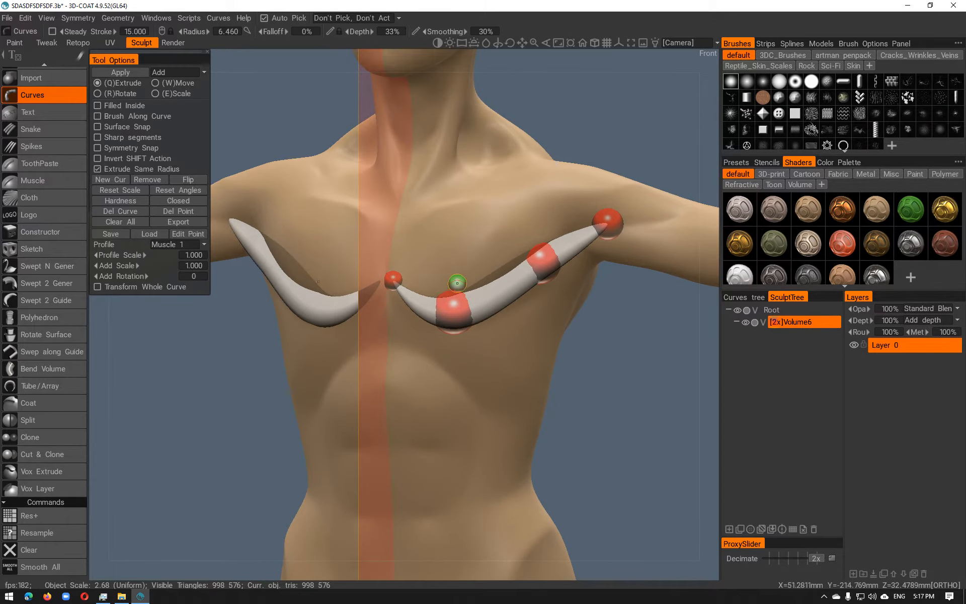
{"action": "left_click_drag", "start_coordinate": [500, 300], "coordinate": [447, 342], "text": "alt"}
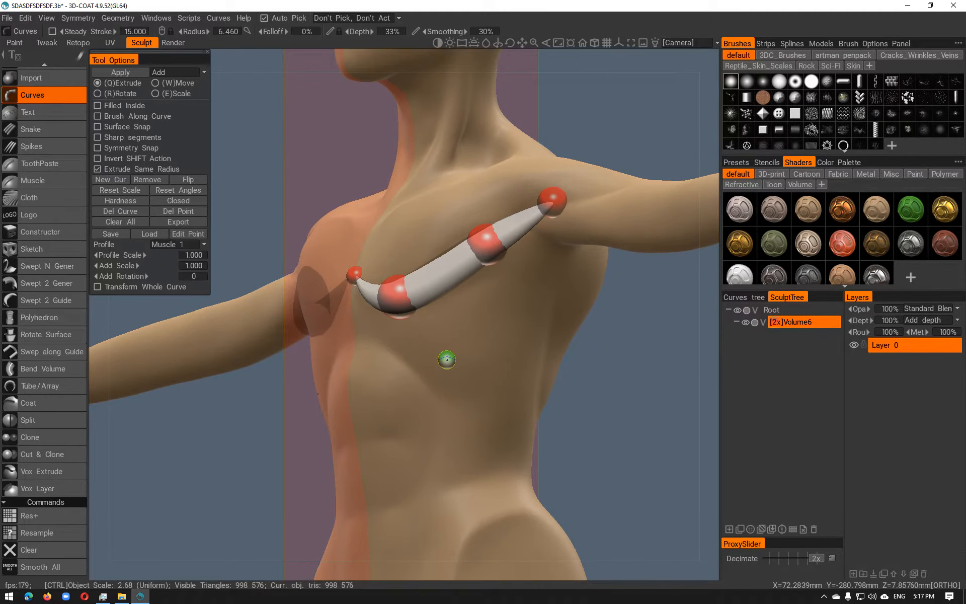
Undo the Muscle 1 chest curve completely, including its point adjustments
{"action": "key", "text": "ctrl+z"}
{"action": "key", "text": "ctrl+z"}
{"action": "key", "text": "ctrl+z"}
{"action": "key", "text": "ctrl+z"}
{"action": "key", "text": "ctrl+z"}
{"action": "key", "text": "ctrl+z"}
{"action": "key", "text": "ctrl+z"}
{"action": "key", "text": "ctrl+z"}
{"action": "key", "text": "ctrl+z"}
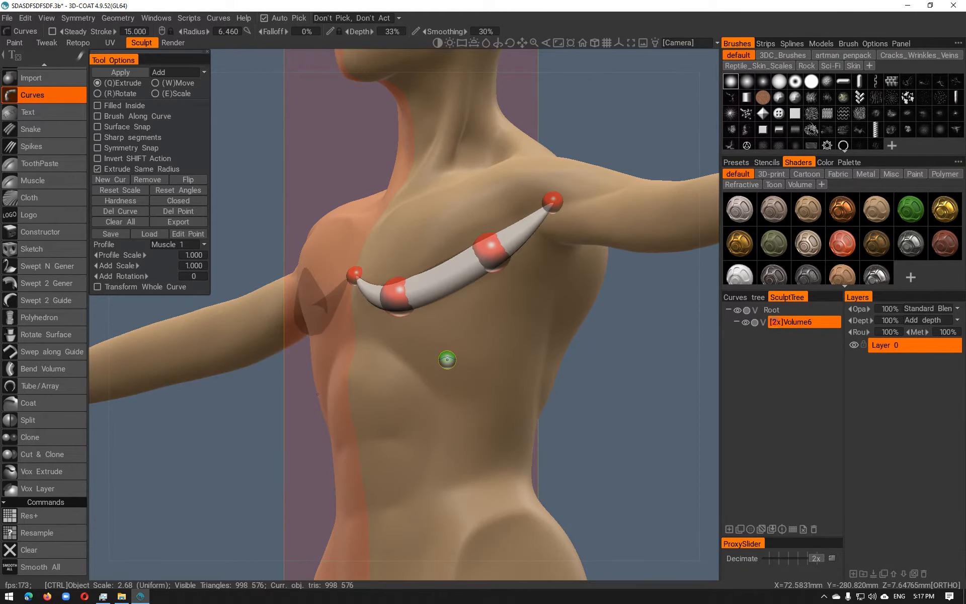
{"action": "key", "text": "ctrl+z"}
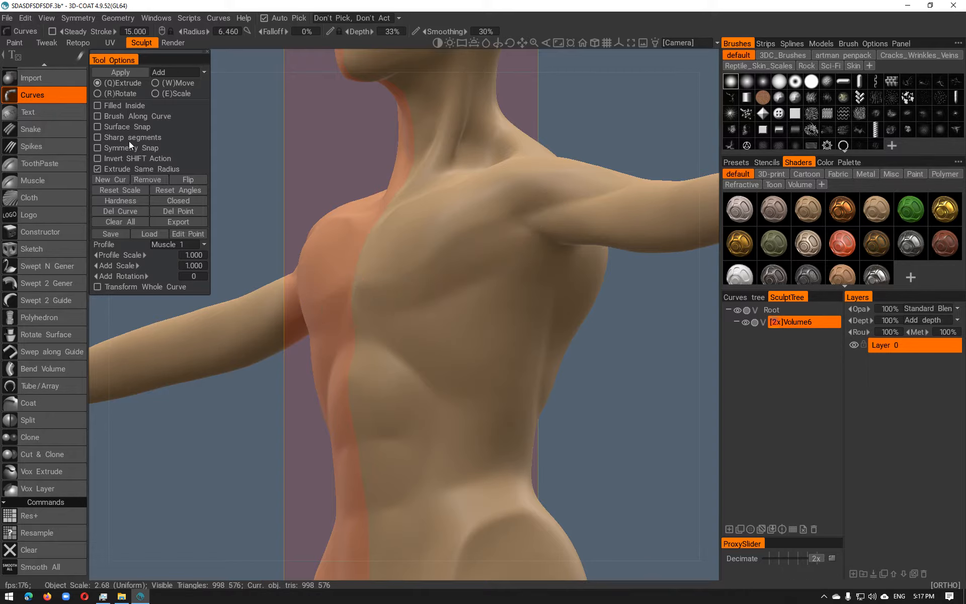
Enable Surface Snap and build a curve from the breastbone along the lower chest edge to the upper arm, thickest at radius 12.846 on the outer chest
{"action": "left_click", "coordinate": [98, 126]}
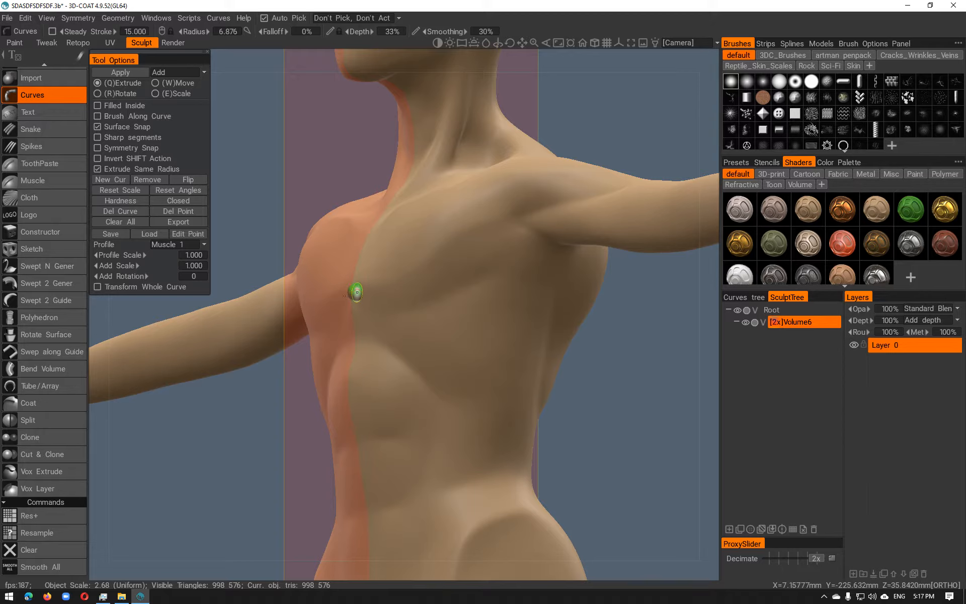
{"action": "left_click", "coordinate": [356, 285]}
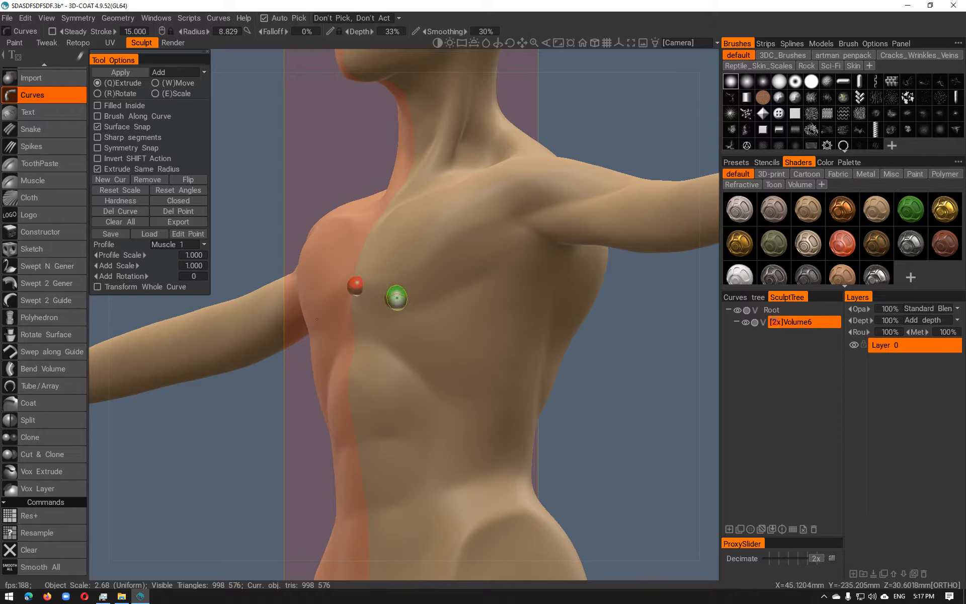
{"action": "left_click", "coordinate": [397, 298]}
{"action": "left_click", "coordinate": [472, 258]}
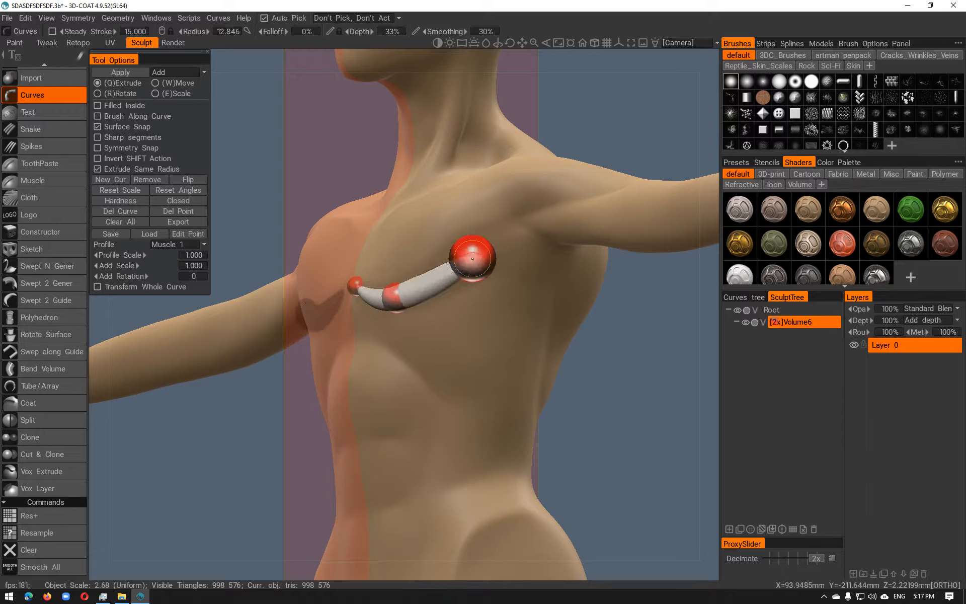
{"action": "left_click", "coordinate": [526, 218]}
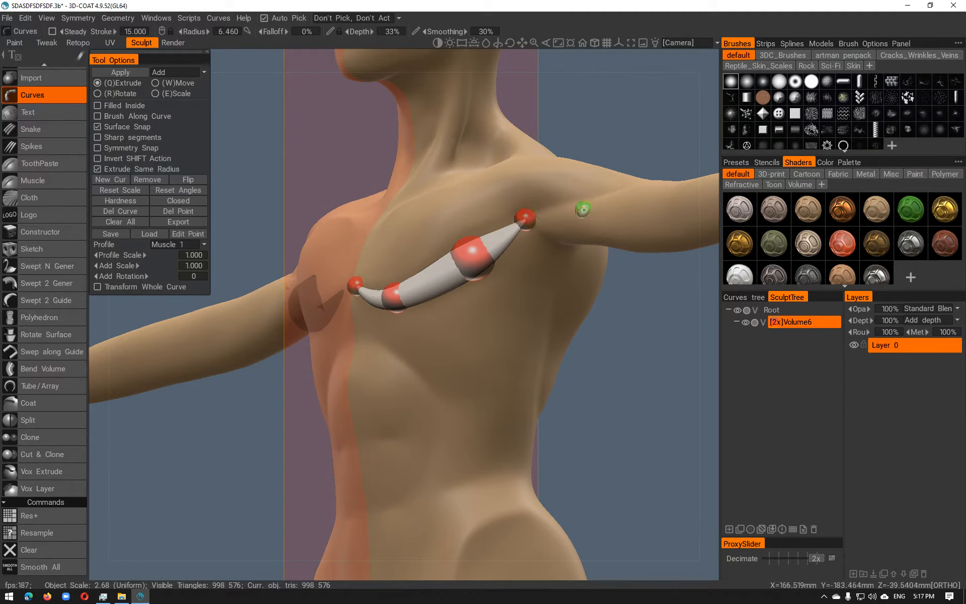
{"action": "left_click", "coordinate": [603, 194]}
{"action": "left_click_drag", "start_coordinate": [561, 223], "coordinate": [611, 266], "text": "alt"}
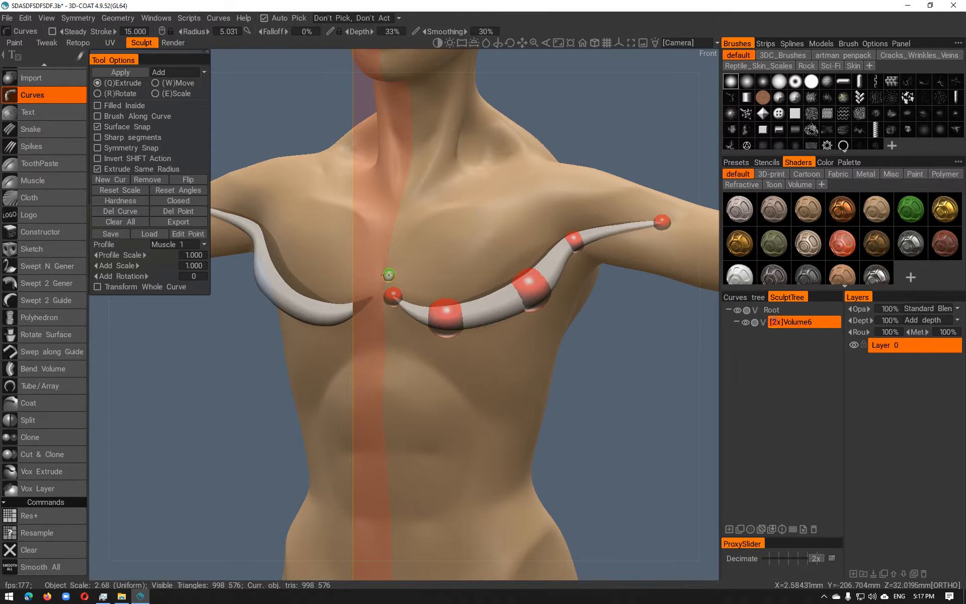
Add a separate second curve just above the first, from the breastbone to the upper arm, using radius 12.068 mid-chest and tapering to 4.171
{"action": "left_click", "coordinate": [391, 275]}
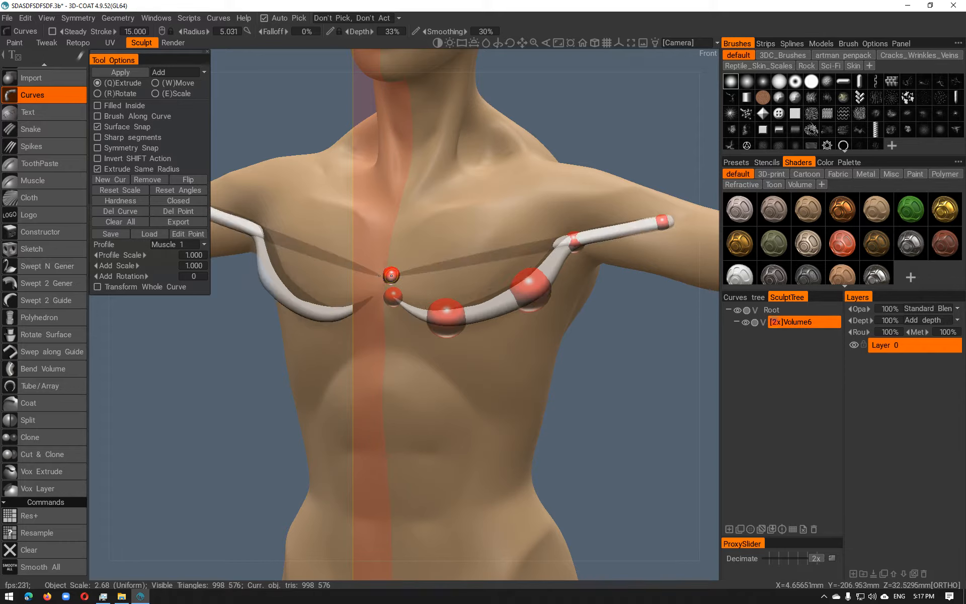
{"action": "key", "text": "ctrl+z"}
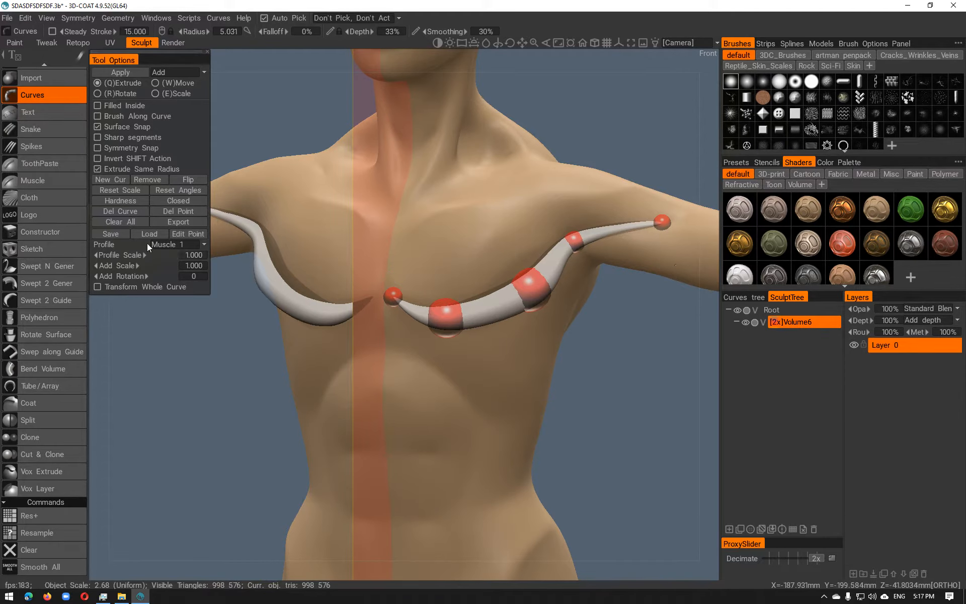
{"action": "left_click", "coordinate": [103, 179]}
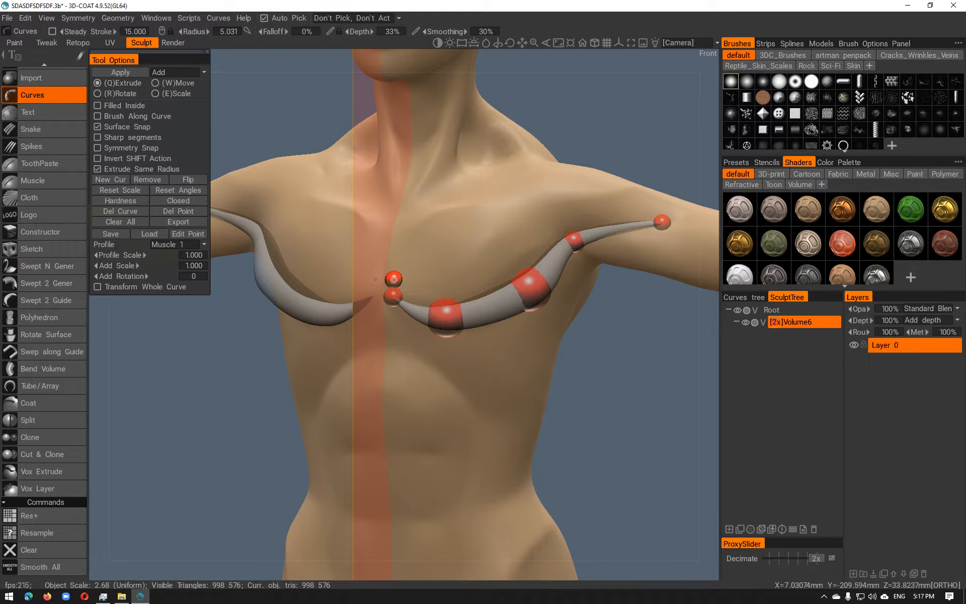
{"action": "left_click", "coordinate": [445, 286]}
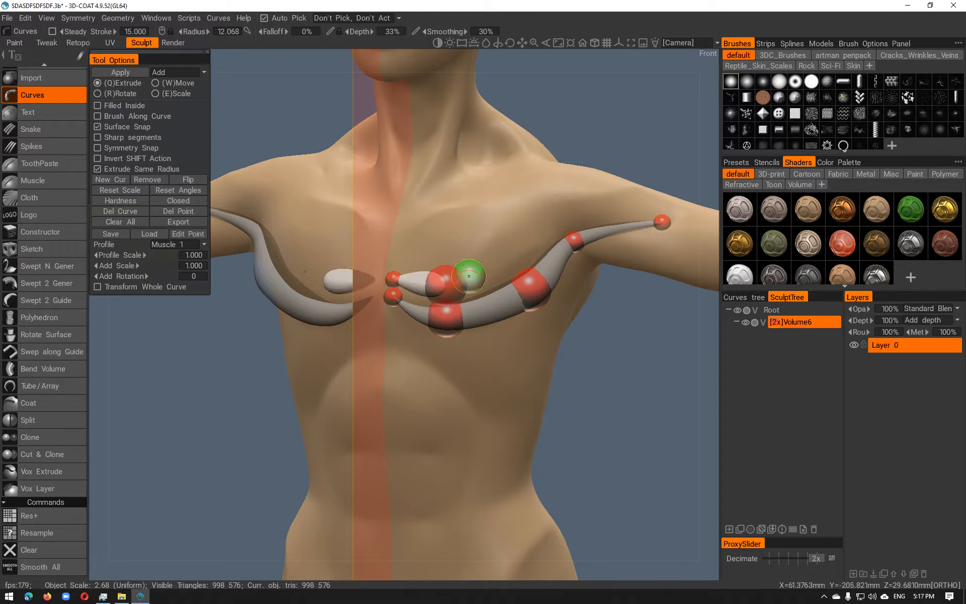
{"action": "left_click", "coordinate": [522, 251]}
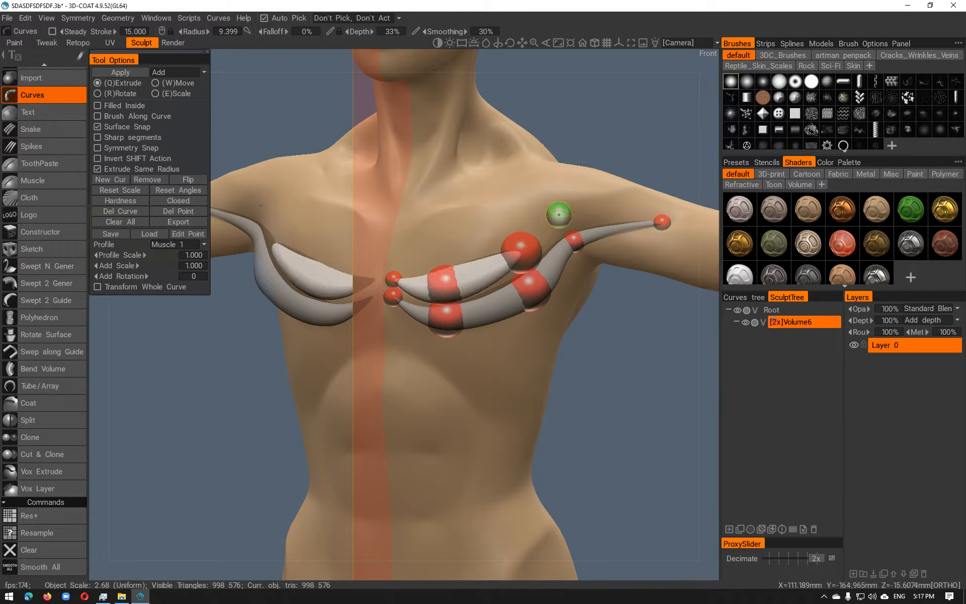
{"action": "left_click", "coordinate": [562, 225]}
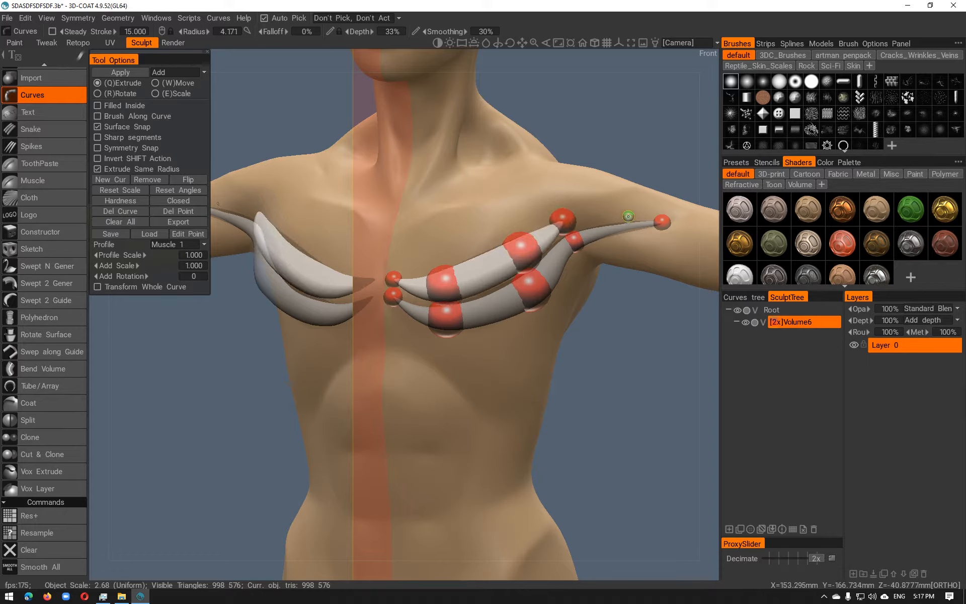
{"action": "left_click", "coordinate": [636, 212]}
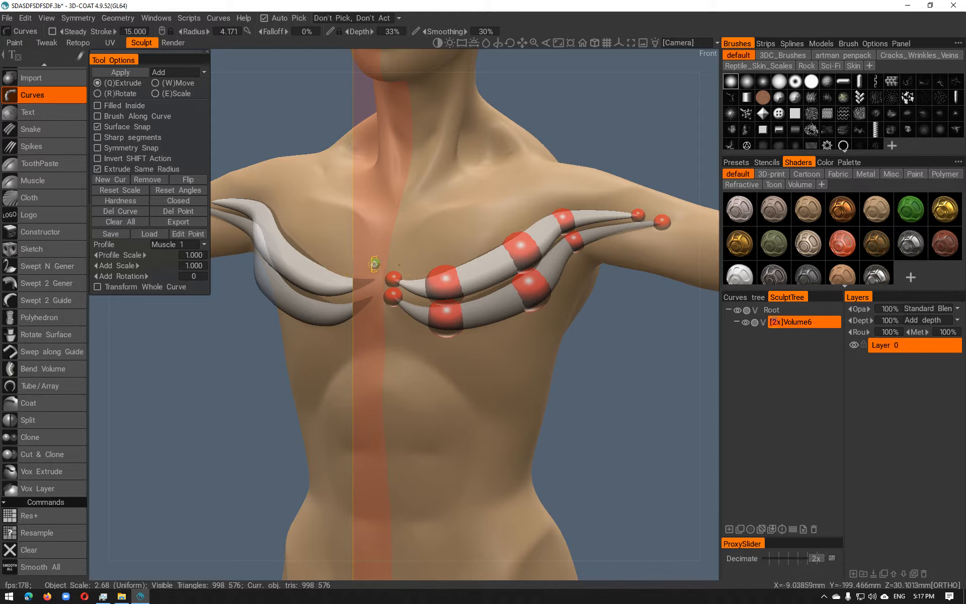
Add a third curve above the second, from the breastbone at radius 16.495 across the chest to the armpit at radius 10.650
{"action": "left_click", "coordinate": [116, 180]}
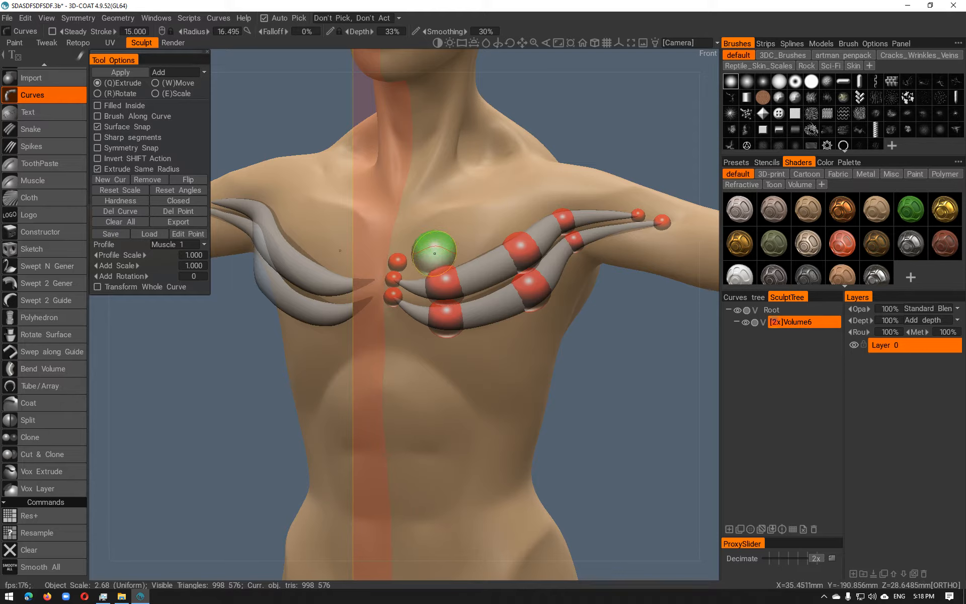
{"action": "left_click", "coordinate": [434, 253]}
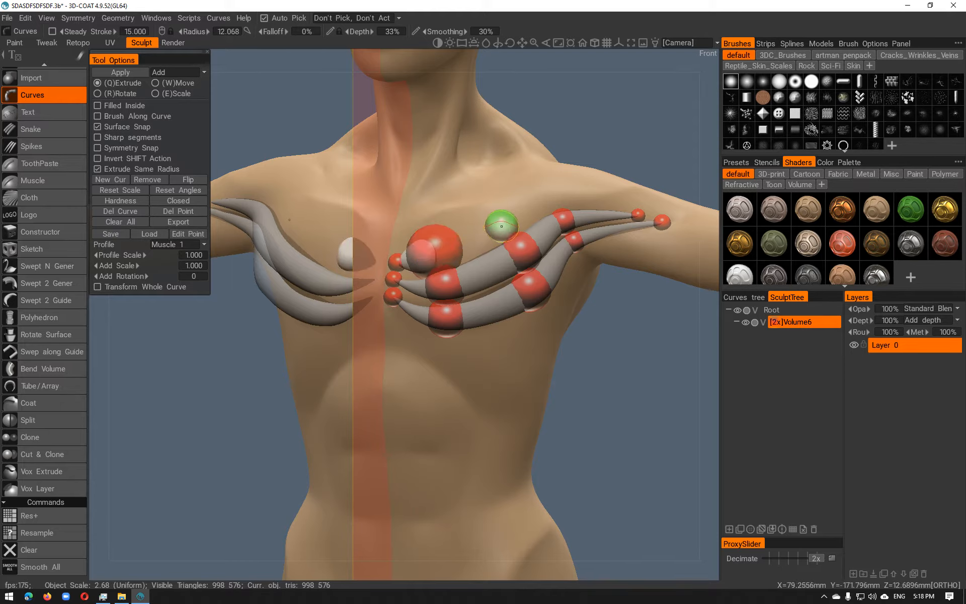
{"action": "left_click", "coordinate": [504, 219]}
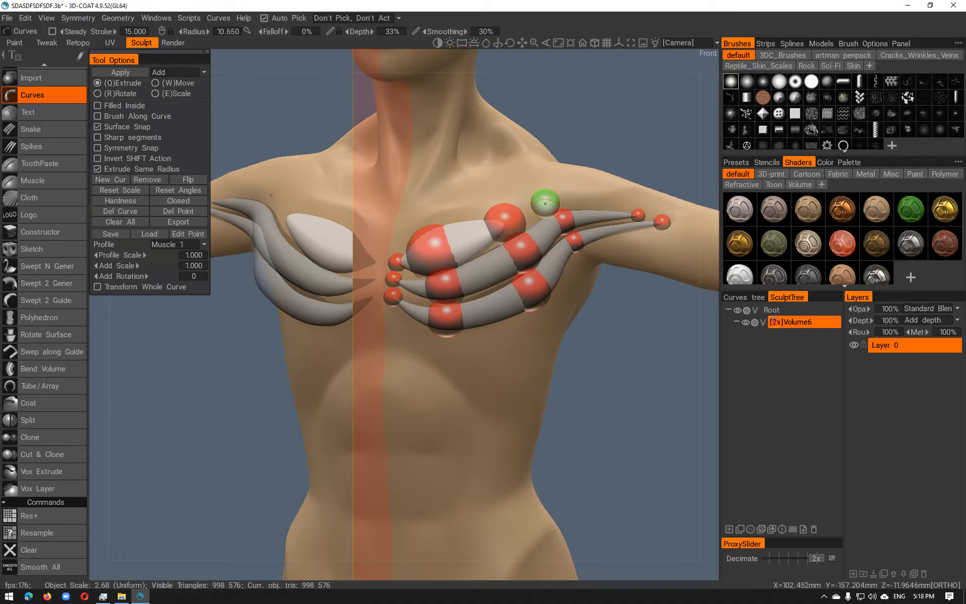
{"action": "mouse_move", "coordinate": [587, 263]}
{"action": "left_mouse_down", "text": "alt"}
{"action": "mouse_move", "coordinate": [491, 258]}
{"action": "mouse_move", "coordinate": [543, 276]}
{"action": "mouse_move", "coordinate": [559, 317]}
{"action": "mouse_move", "coordinate": [524, 321]}
{"action": "mouse_move", "coordinate": [561, 329]}
{"action": "left_mouse_up", "text": "alt"}
{"action": "left_click", "coordinate": [538, 245]}
{"action": "left_click", "coordinate": [526, 316]}
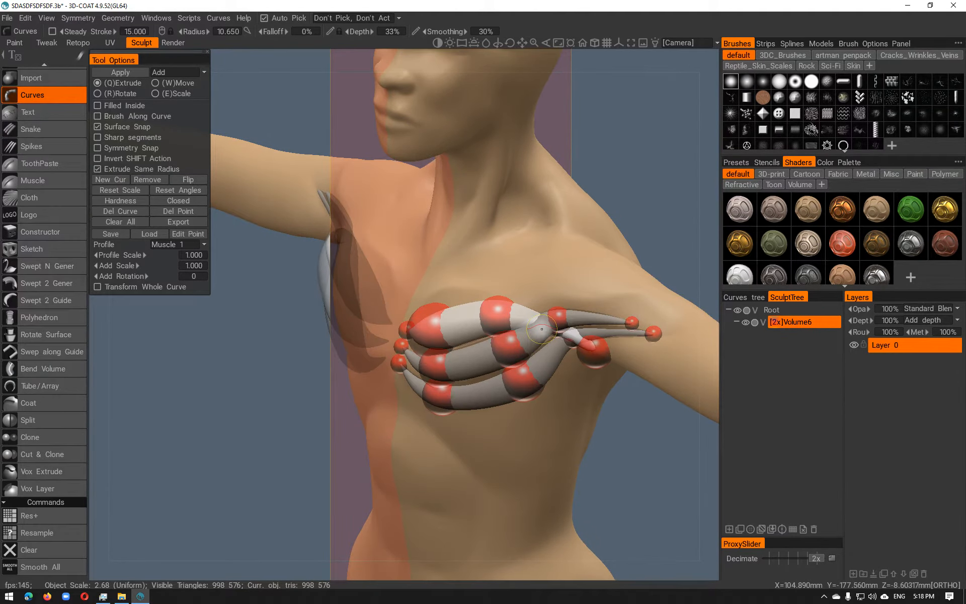
Reposition the chest and breastbone points of the second and third curves so that the muscle strands lie close together
{"action": "left_click_drag", "start_coordinate": [554, 347], "coordinate": [573, 322], "text": "alt"}
{"action": "left_click_drag", "start_coordinate": [563, 278], "coordinate": [562, 293]}
{"action": "left_click_drag", "start_coordinate": [488, 301], "coordinate": [487, 309]}
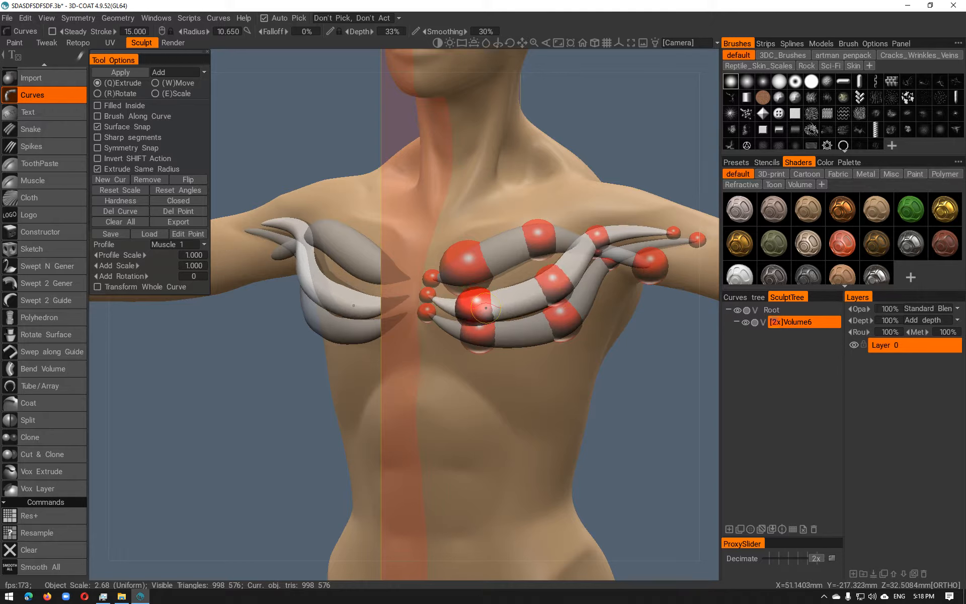
{"action": "left_click_drag", "start_coordinate": [431, 295], "coordinate": [460, 284]}
{"action": "mouse_move", "coordinate": [543, 243]}
{"action": "left_mouse_down"}
{"action": "mouse_move", "coordinate": [529, 260]}
{"action": "mouse_move", "coordinate": [541, 260]}
{"action": "left_mouse_up"}
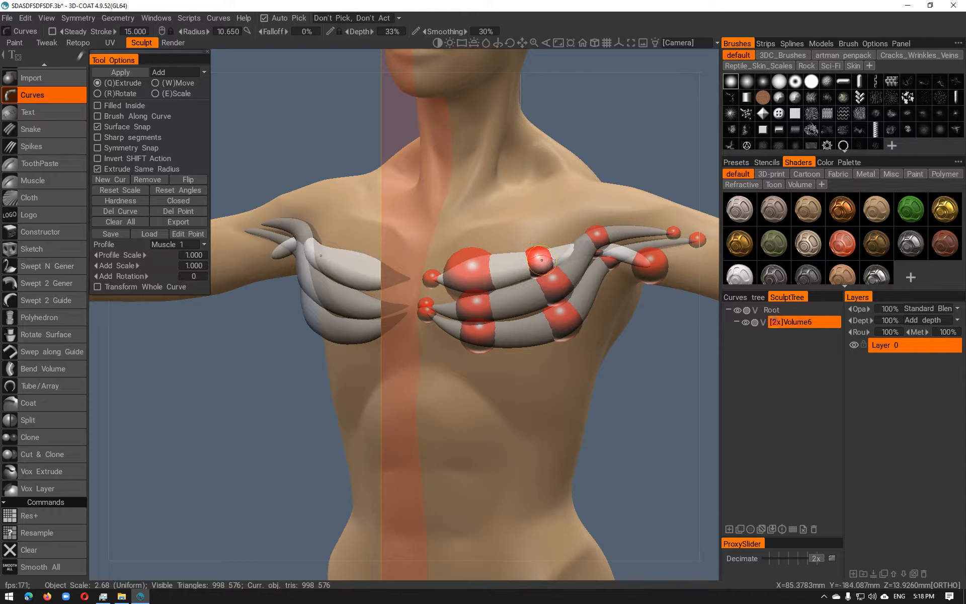
{"action": "left_click_drag", "start_coordinate": [463, 279], "coordinate": [430, 295]}
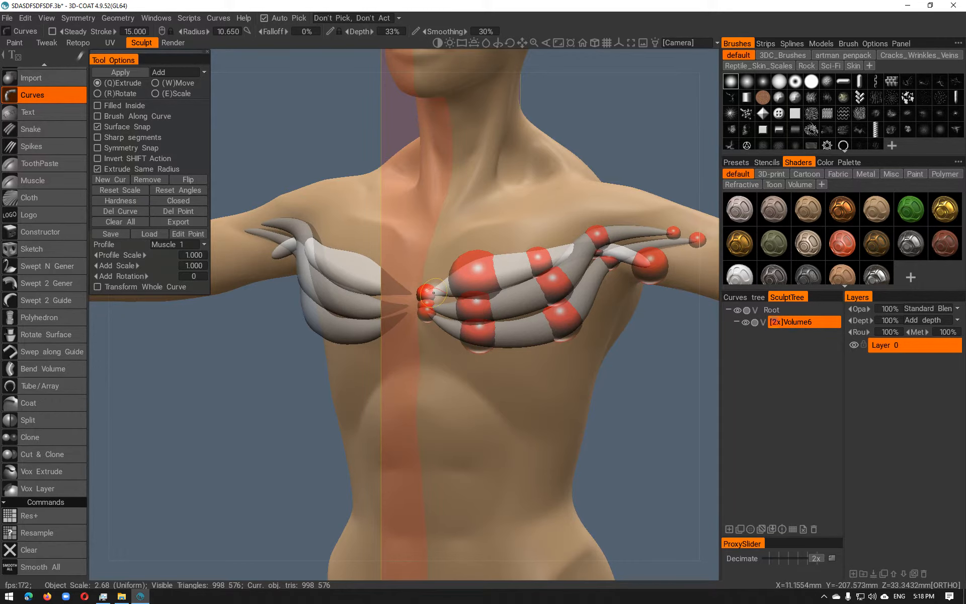
{"action": "mouse_move", "coordinate": [479, 275]}
{"action": "left_mouse_down"}
{"action": "mouse_move", "coordinate": [461, 281]}
{"action": "mouse_move", "coordinate": [477, 280]}
{"action": "left_mouse_up"}
{"action": "right_click", "coordinate": [478, 280]}
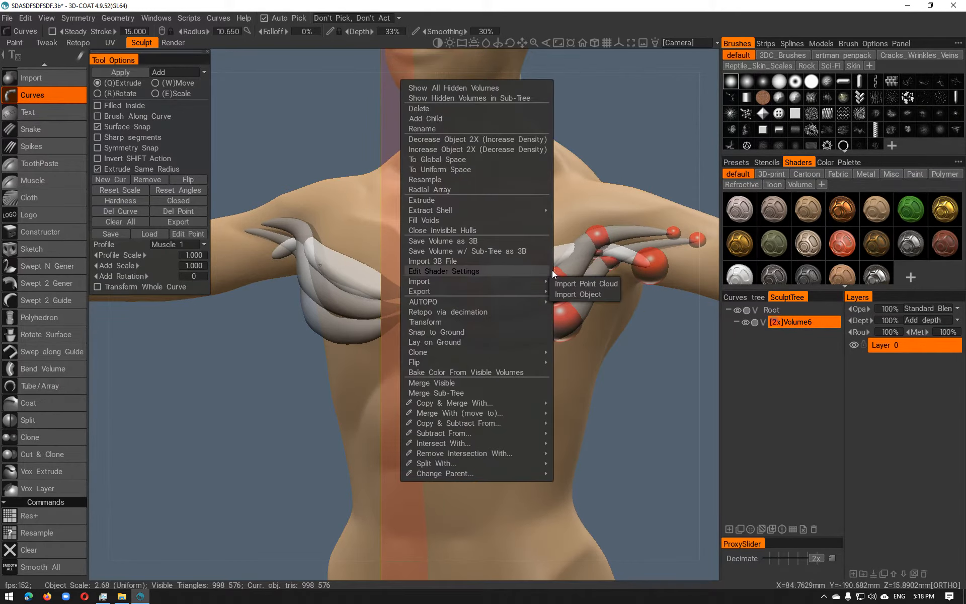
{"action": "middle_click_drag", "start_coordinate": [668, 267], "coordinate": [673, 268]}
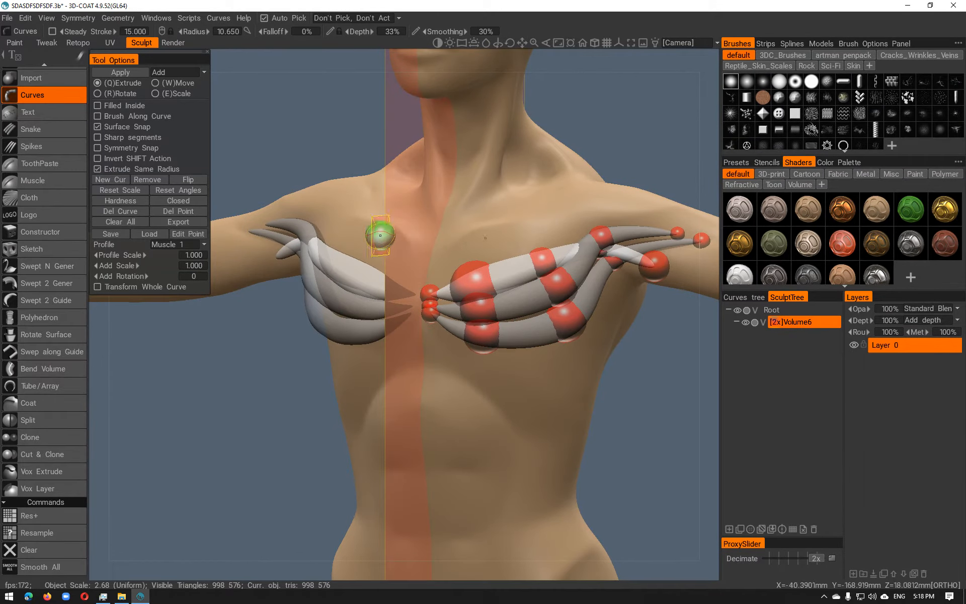
Add a fourth curve above the third, from the breastbone over the upper chest to the upper arm, ending at radius 6.460
{"action": "left_click", "coordinate": [119, 181]}
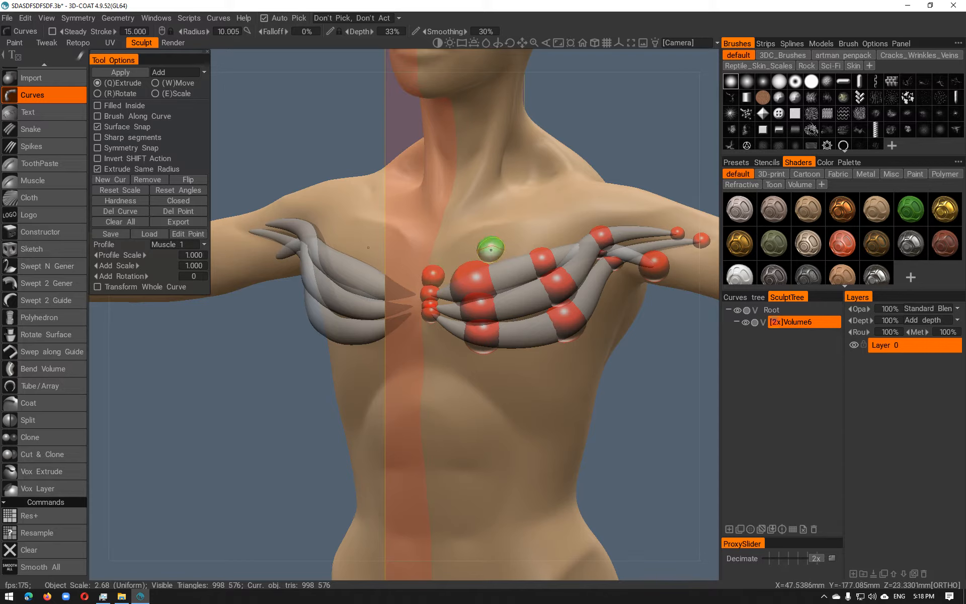
{"action": "left_click", "coordinate": [505, 245]}
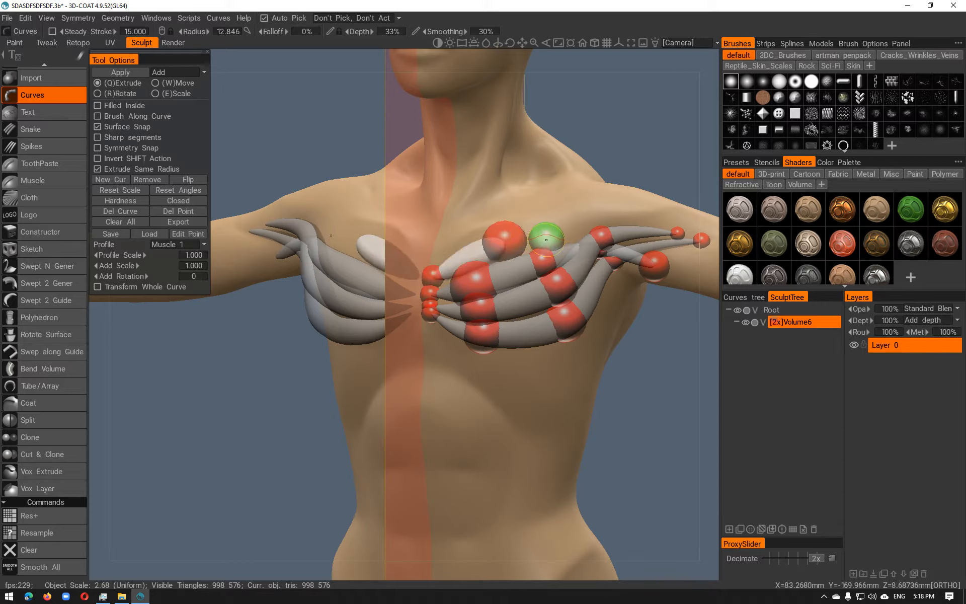
{"action": "left_click", "coordinate": [553, 235]}
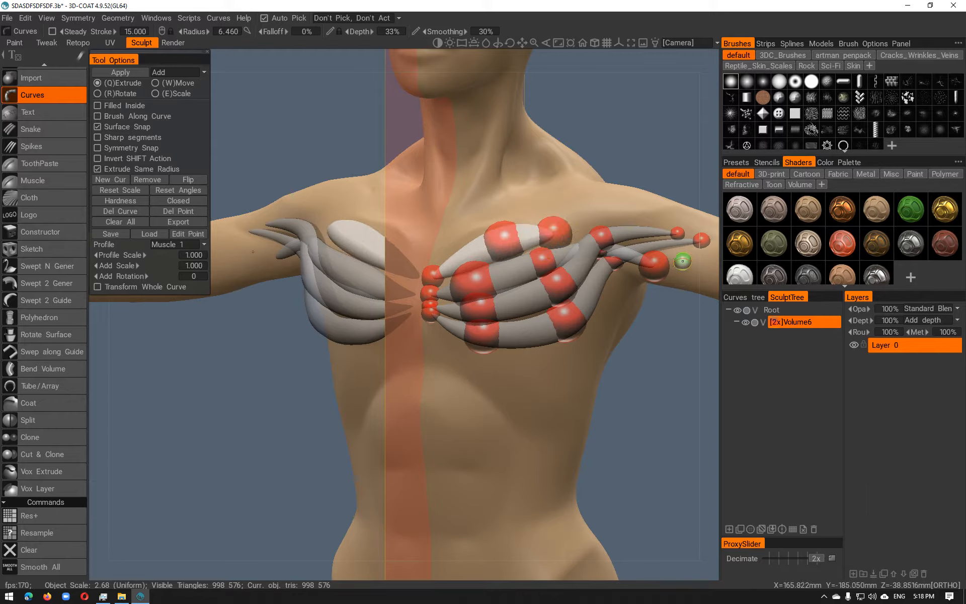
{"action": "left_click", "coordinate": [681, 257]}
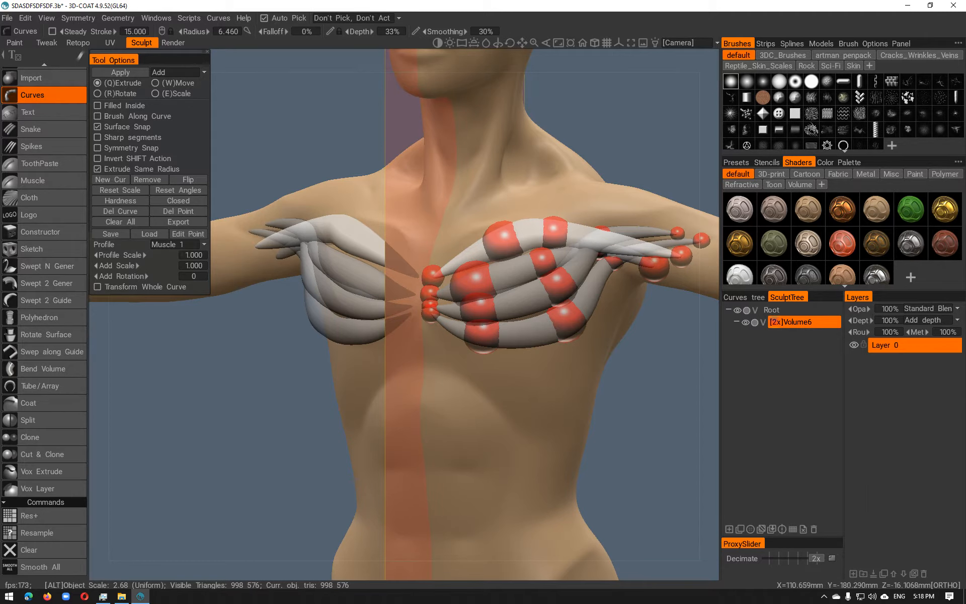
{"action": "left_click_drag", "start_coordinate": [622, 247], "coordinate": [569, 335], "text": "alt"}
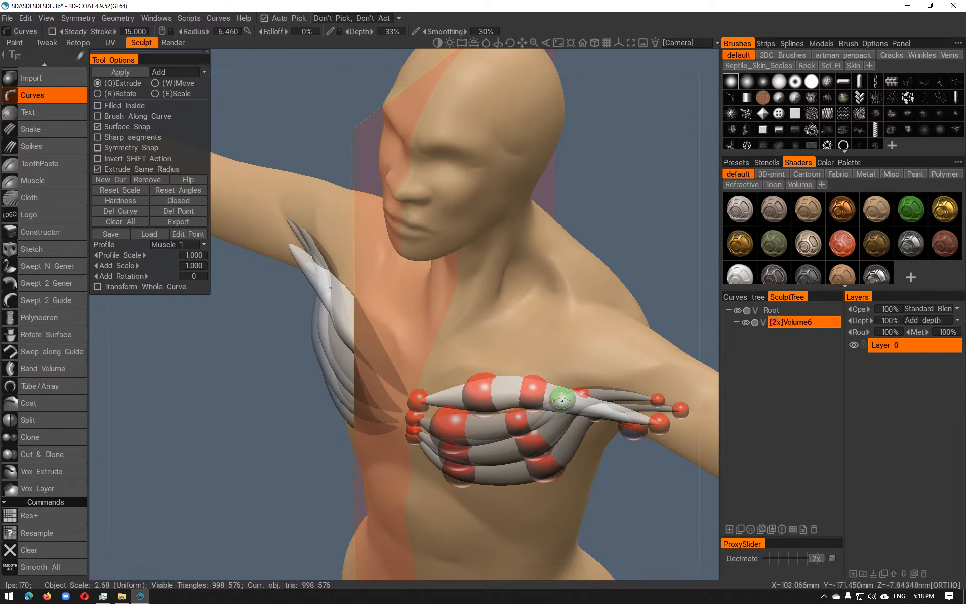
Refine the fourth curve by adjusting its armpit point, narrowing its two upper chest points and lowering its breastbone end
{"action": "left_click", "coordinate": [596, 401]}
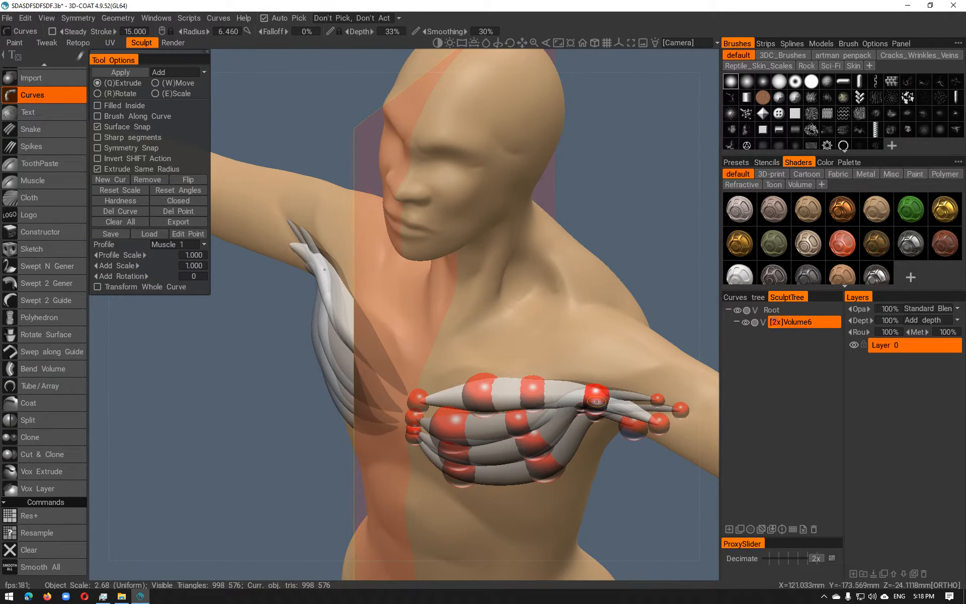
{"action": "left_click_drag", "start_coordinate": [594, 399], "coordinate": [583, 400]}
{"action": "right_click", "coordinate": [589, 394]}
{"action": "left_click_drag", "start_coordinate": [575, 344], "coordinate": [585, 296], "text": "alt"}
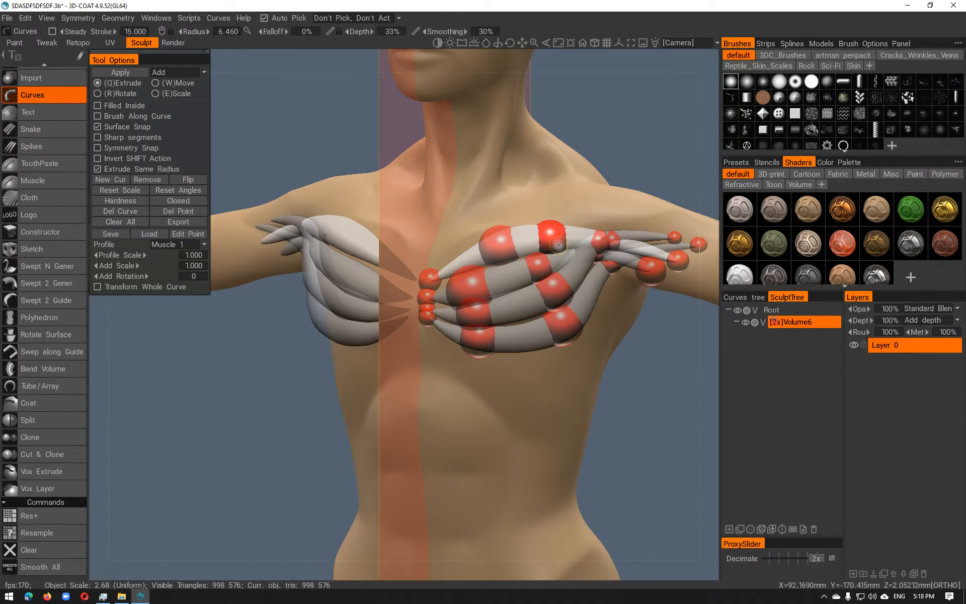
{"action": "left_click_drag", "start_coordinate": [552, 245], "coordinate": [502, 248]}
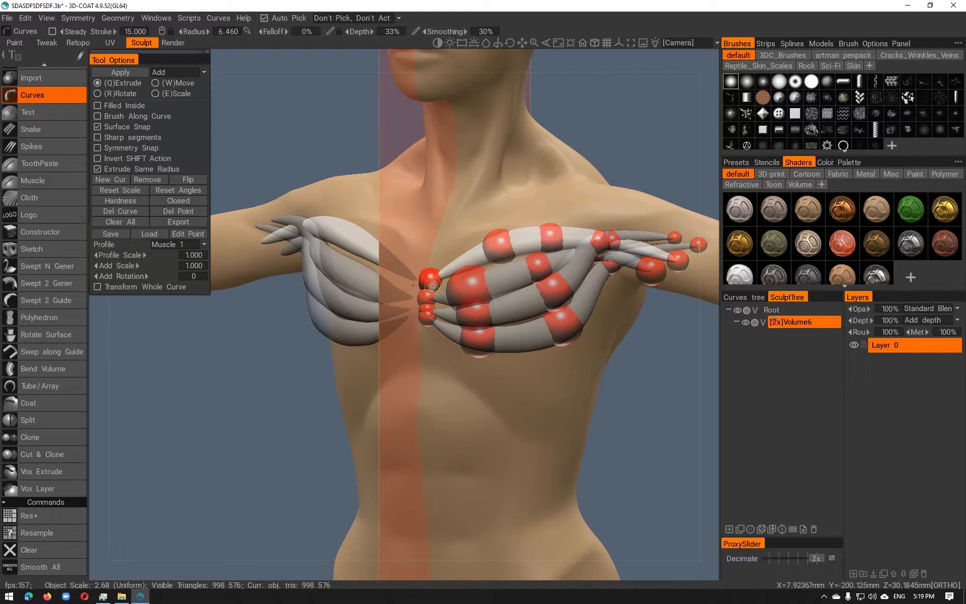
{"action": "left_click_drag", "start_coordinate": [432, 284], "coordinate": [434, 291]}
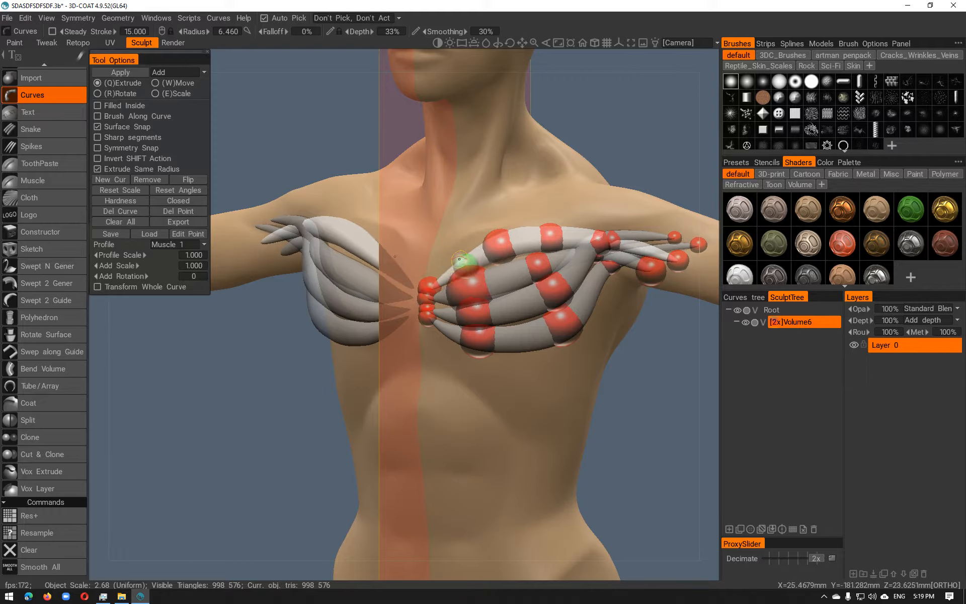
Apply the chest muscle curves to the body volume
{"action": "left_click", "coordinate": [119, 73]}
{"action": "left_click", "coordinate": [523, 272]}
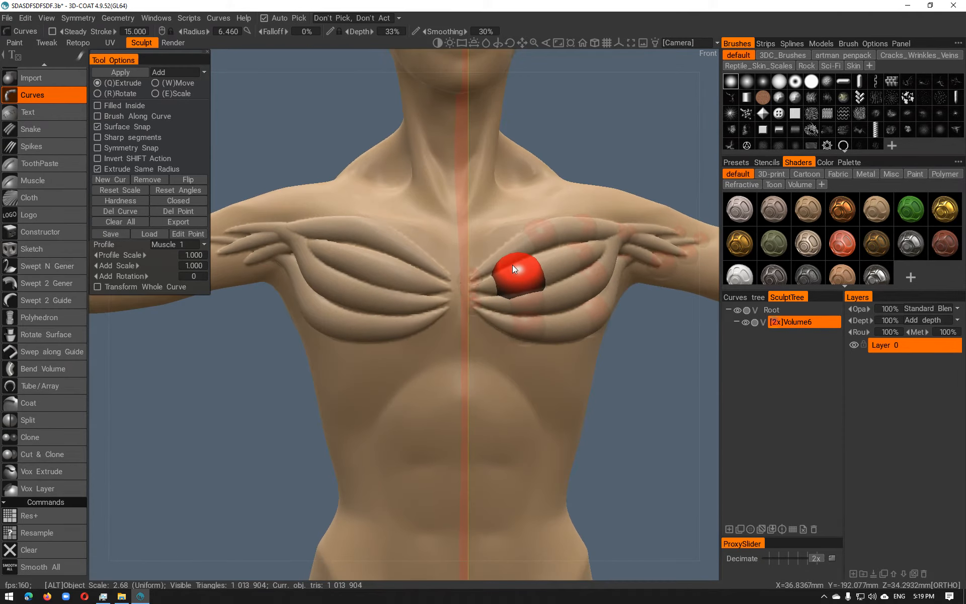
{"action": "left_click_drag", "start_coordinate": [513, 264], "coordinate": [495, 264], "text": "alt"}
{"action": "scroll", "coordinate": [495, 265], "scroll_direction": "down", "scroll_amount": 2}
{"action": "left_click_drag", "start_coordinate": [433, 258], "coordinate": [475, 273], "text": "alt"}
Fill the grooves between the chest muscle strands with the Fill brush at radius 50.533
{"action": "key", "text": "space"}
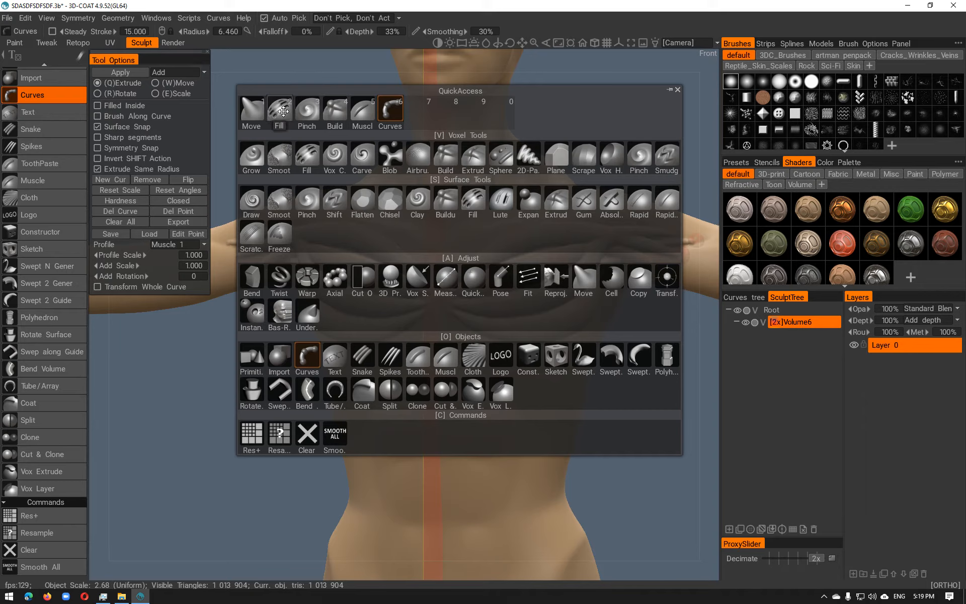
{"action": "left_click", "coordinate": [279, 111]}
{"action": "left_click_drag", "start_coordinate": [433, 264], "coordinate": [462, 294]}
{"action": "key", "text": "ctrl+z"}
{"action": "right_click_drag", "start_coordinate": [498, 291], "coordinate": [531, 285]}
{"action": "mouse_move", "coordinate": [563, 257]}
{"action": "left_mouse_down"}
{"action": "mouse_move", "coordinate": [516, 277]}
{"action": "mouse_move", "coordinate": [538, 296]}
{"action": "left_mouse_up"}
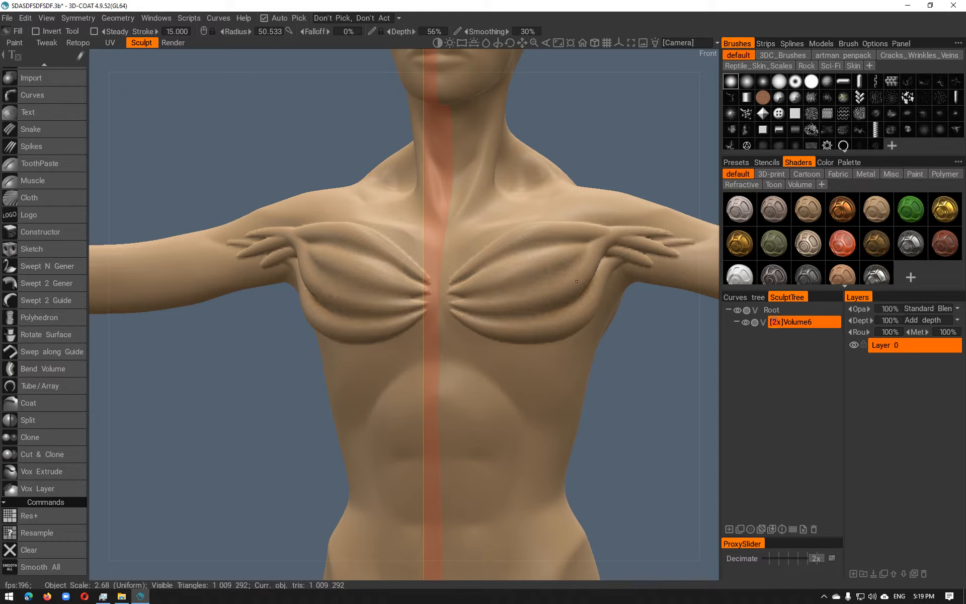
Smooth the strand ends at the upper arm and breastbone, along with the upper edge of the chest muscle
{"action": "left_click_drag", "start_coordinate": [664, 242], "coordinate": [643, 264], "text": "shift"}
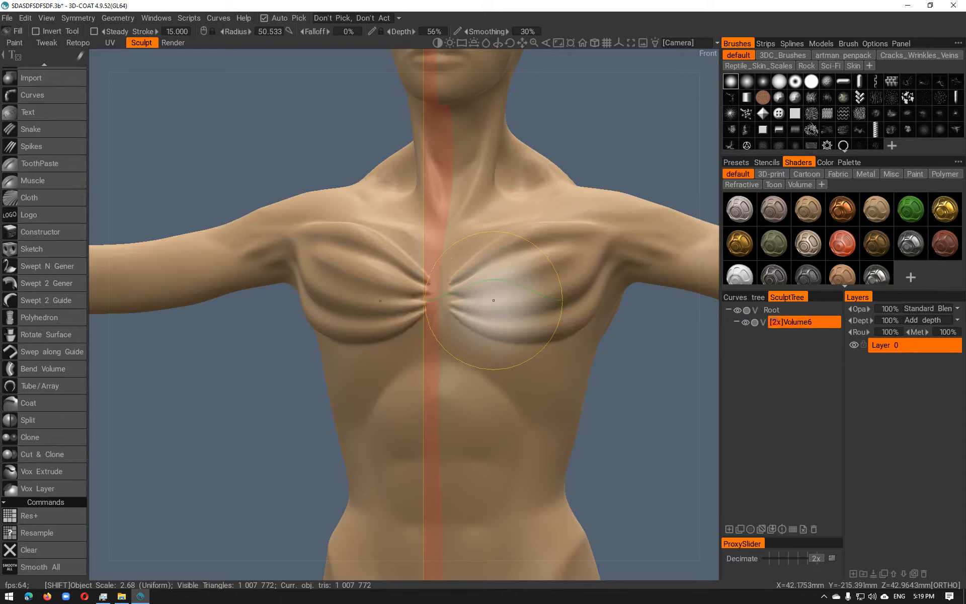
{"action": "mouse_move", "coordinate": [494, 298]}
{"action": "left_mouse_down", "text": "shift"}
{"action": "mouse_move", "coordinate": [449, 305]}
{"action": "mouse_move", "coordinate": [473, 306]}
{"action": "left_mouse_up", "text": "shift"}
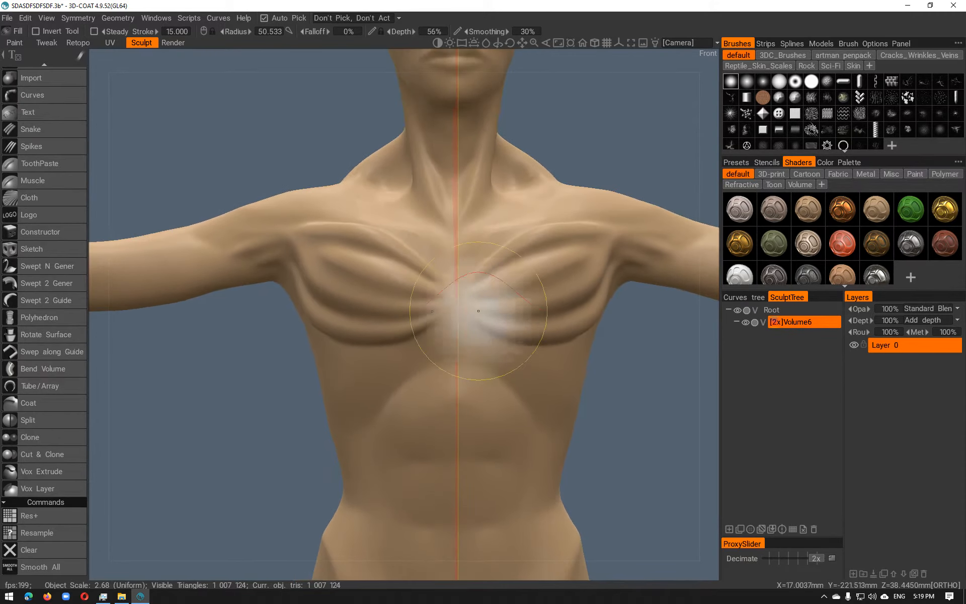
{"action": "mouse_move", "coordinate": [398, 269]}
{"action": "left_mouse_down"}
{"action": "mouse_move", "coordinate": [365, 260]}
{"action": "mouse_move", "coordinate": [365, 241]}
{"action": "mouse_move", "coordinate": [303, 249]}
{"action": "mouse_move", "coordinate": [418, 276]}
{"action": "mouse_move", "coordinate": [463, 271]}
{"action": "left_mouse_up"}
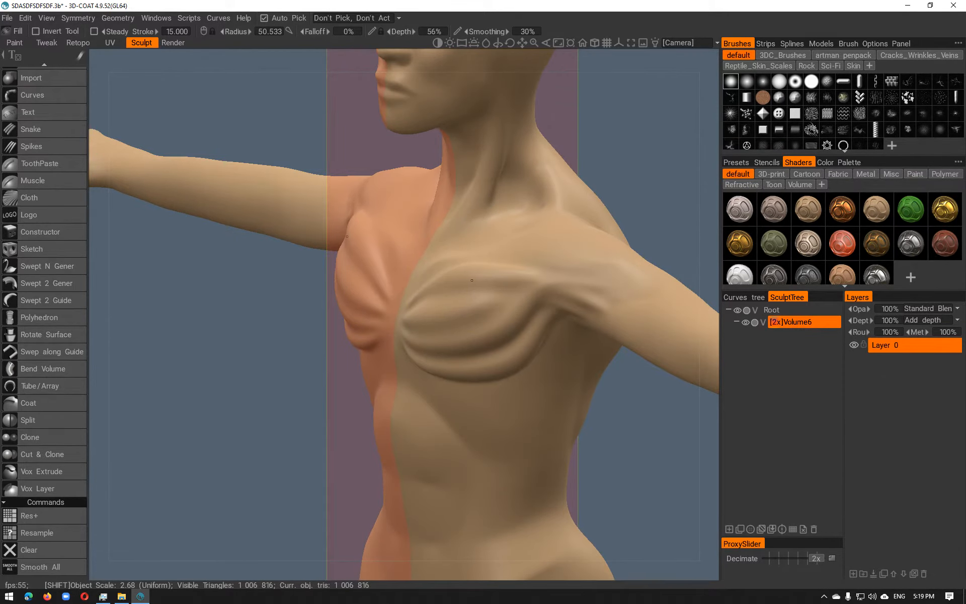
{"action": "left_click_drag", "start_coordinate": [496, 273], "coordinate": [500, 274], "text": "shift"}
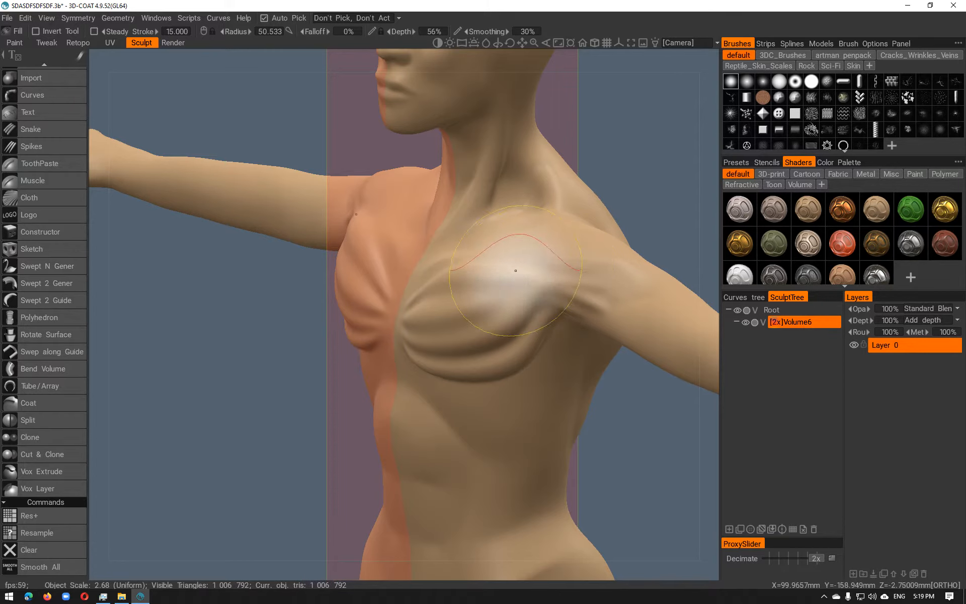
Soften the upper chest strands towards the breastbone with the Fill brush enlarged to radius 65.235
{"action": "mouse_move", "coordinate": [510, 273]}
{"action": "right_mouse_down"}
{"action": "mouse_move", "coordinate": [476, 275]}
{"action": "mouse_move", "coordinate": [528, 274]}
{"action": "right_mouse_up"}
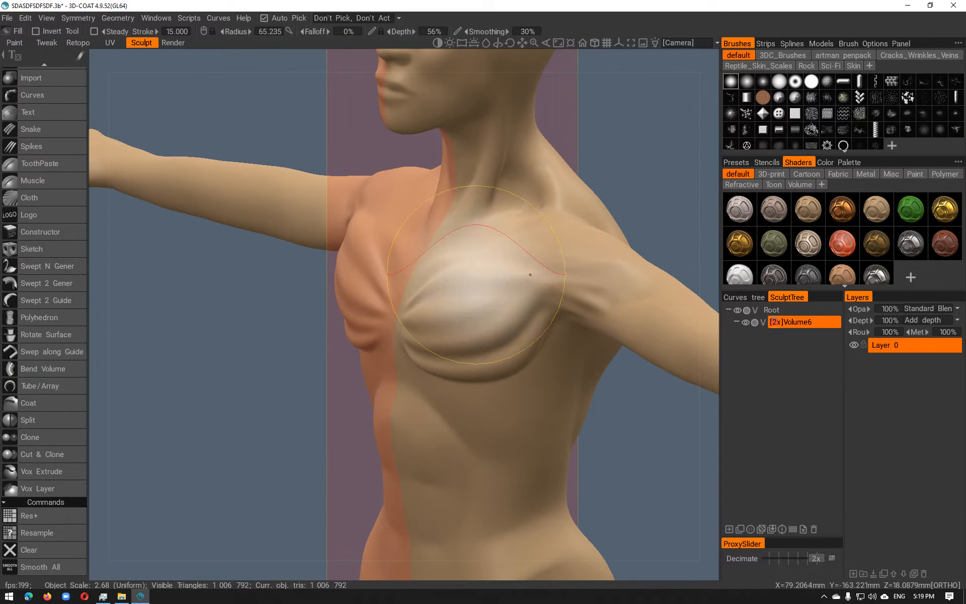
{"action": "mouse_move", "coordinate": [492, 272]}
{"action": "left_mouse_down"}
{"action": "mouse_move", "coordinate": [477, 287]}
{"action": "mouse_move", "coordinate": [512, 269]}
{"action": "mouse_move", "coordinate": [474, 280]}
{"action": "mouse_move", "coordinate": [495, 276]}
{"action": "left_mouse_up"}
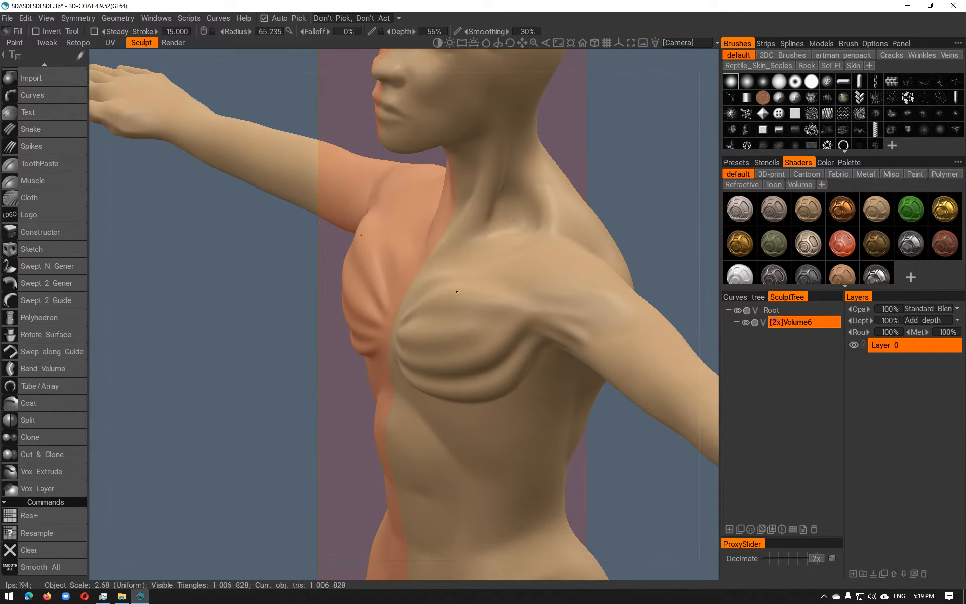
{"action": "left_click_drag", "start_coordinate": [404, 324], "coordinate": [408, 323]}
{"action": "mouse_move", "coordinate": [425, 318]}
{"action": "left_mouse_down", "text": "alt"}
{"action": "mouse_move", "coordinate": [475, 293]}
{"action": "mouse_move", "coordinate": [447, 297]}
{"action": "left_mouse_up", "text": "alt"}
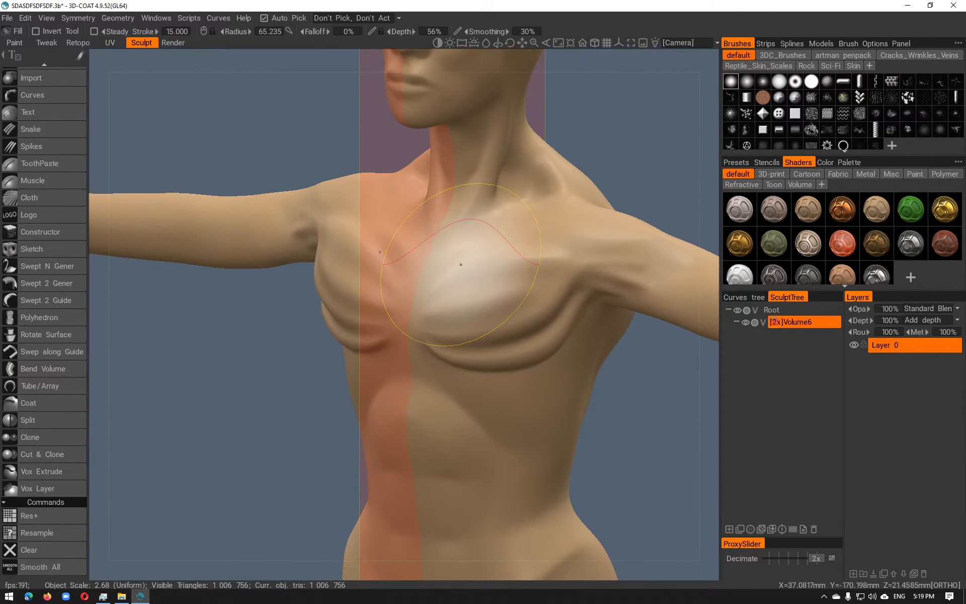
Reshape the torso around the breastbone and lower chest with the Move tool, enlarging its radius to 83.156, and smooth the chest lightly
{"action": "key", "text": "space"}
{"action": "left_click", "coordinate": [255, 108]}
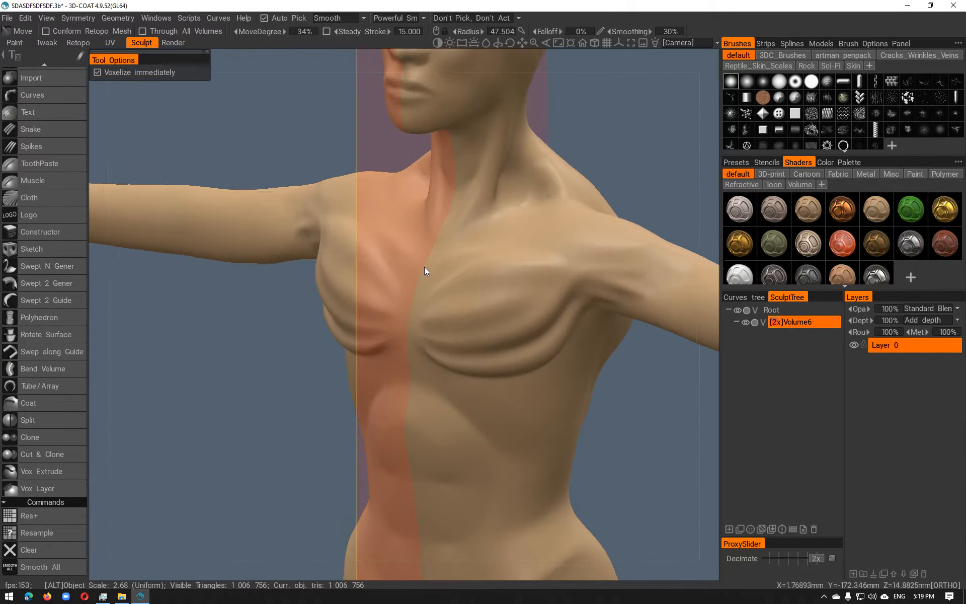
{"action": "left_click_drag", "start_coordinate": [426, 265], "coordinate": [427, 291], "text": "alt"}
{"action": "right_click_drag", "start_coordinate": [427, 290], "coordinate": [446, 285]}
{"action": "mouse_move", "coordinate": [446, 284]}
{"action": "left_mouse_down"}
{"action": "mouse_move", "coordinate": [476, 283]}
{"action": "mouse_move", "coordinate": [413, 339]}
{"action": "left_mouse_up"}
{"action": "right_click_drag", "start_coordinate": [409, 389], "coordinate": [443, 393]}
{"action": "mouse_move", "coordinate": [420, 402]}
{"action": "left_mouse_down"}
{"action": "mouse_move", "coordinate": [470, 421]}
{"action": "mouse_move", "coordinate": [548, 354]}
{"action": "mouse_move", "coordinate": [470, 364]}
{"action": "mouse_move", "coordinate": [463, 405]}
{"action": "mouse_move", "coordinate": [459, 356]}
{"action": "left_mouse_up"}
{"action": "mouse_move", "coordinate": [523, 347]}
{"action": "left_mouse_down", "text": "alt"}
{"action": "mouse_move", "coordinate": [591, 352]}
{"action": "mouse_move", "coordinate": [567, 334]}
{"action": "mouse_move", "coordinate": [543, 287]}
{"action": "left_mouse_up", "text": "alt"}
{"action": "mouse_move", "coordinate": [460, 339]}
{"action": "left_mouse_down", "text": "shift"}
{"action": "mouse_move", "coordinate": [487, 322]}
{"action": "mouse_move", "coordinate": [487, 361]}
{"action": "mouse_move", "coordinate": [466, 343]}
{"action": "left_mouse_up", "text": "shift"}
{"action": "middle_click_drag", "start_coordinate": [465, 343], "coordinate": [467, 295], "text": "alt"}
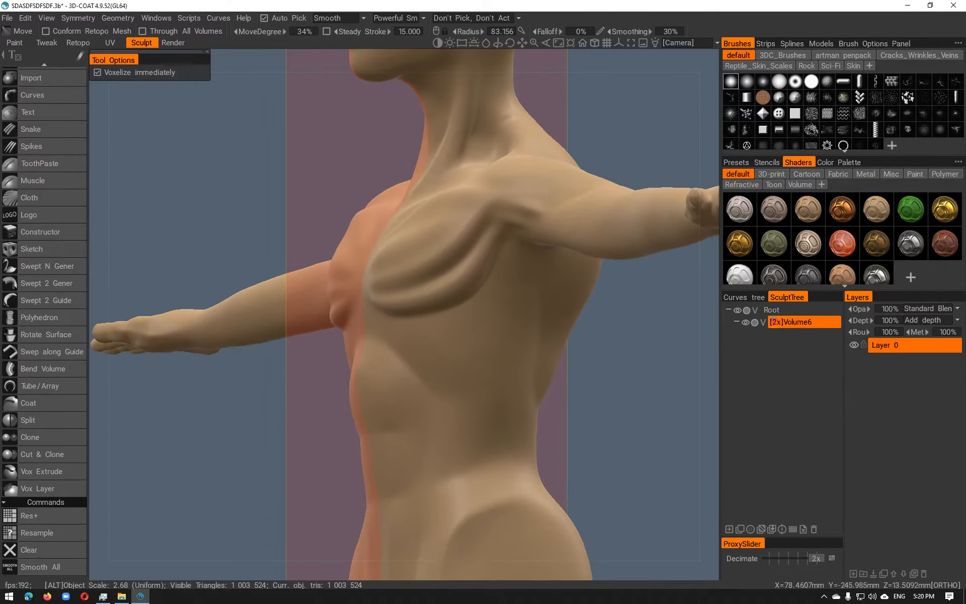
{"action": "left_click_drag", "start_coordinate": [467, 295], "coordinate": [410, 298], "text": "alt"}
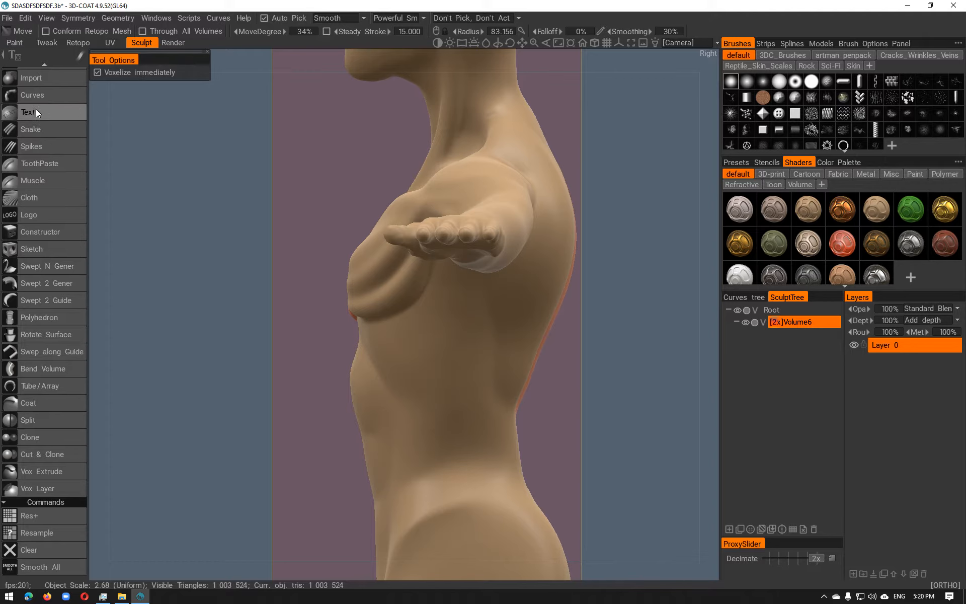
{"action": "scroll", "coordinate": [17, 421], "scroll_direction": "up", "scroll_amount": 5}
{"action": "left_click", "coordinate": [22, 406]}
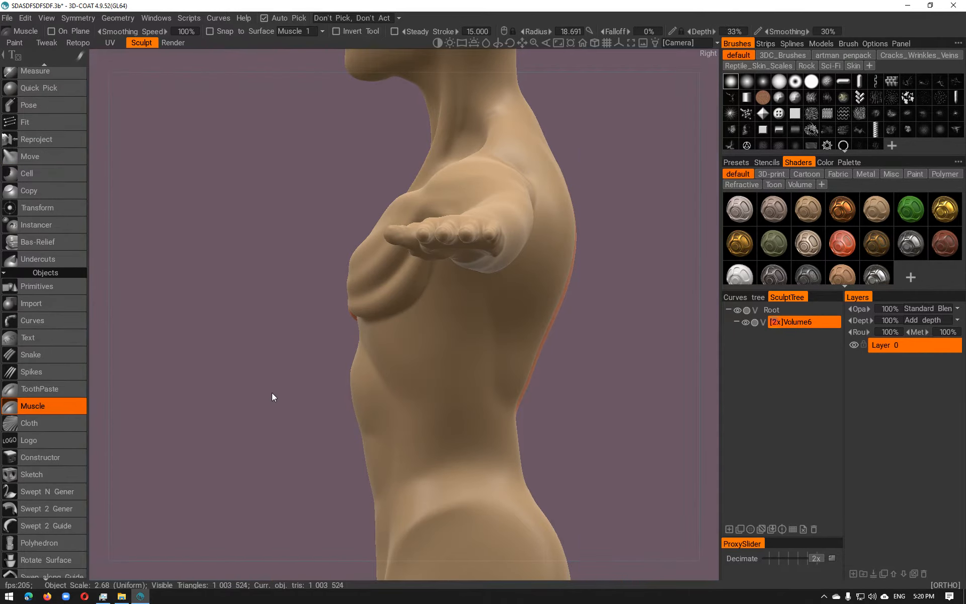
{"action": "scroll", "coordinate": [380, 363], "scroll_direction": "up", "scroll_amount": 4}
{"action": "mouse_move", "coordinate": [502, 260]}
{"action": "right_mouse_down"}
{"action": "mouse_move", "coordinate": [539, 263]}
{"action": "mouse_move", "coordinate": [526, 257]}
{"action": "right_mouse_up"}
{"action": "mouse_move", "coordinate": [549, 248]}
{"action": "left_mouse_down"}
{"action": "mouse_move", "coordinate": [539, 280]}
{"action": "mouse_move", "coordinate": [430, 354]}
{"action": "left_mouse_up"}
{"action": "key", "text": "ctrl+z"}
{"action": "mouse_move", "coordinate": [518, 252]}
{"action": "left_mouse_down"}
{"action": "mouse_move", "coordinate": [442, 343]}
{"action": "mouse_move", "coordinate": [491, 358]}
{"action": "left_mouse_up"}
{"action": "key", "text": "ctrl+z"}
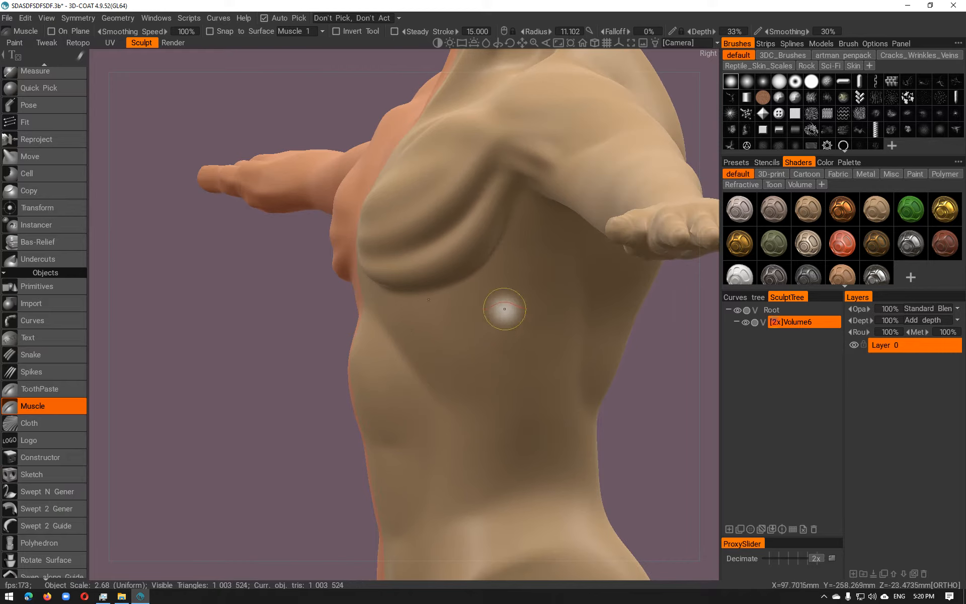
{"action": "mouse_move", "coordinate": [586, 263]}
{"action": "left_mouse_down"}
{"action": "mouse_move", "coordinate": [530, 330]}
{"action": "mouse_move", "coordinate": [456, 337]}
{"action": "left_mouse_up"}
{"action": "mouse_move", "coordinate": [595, 301]}
{"action": "left_mouse_down"}
{"action": "mouse_move", "coordinate": [594, 315]}
{"action": "mouse_move", "coordinate": [513, 377]}
{"action": "left_mouse_up"}
{"action": "mouse_move", "coordinate": [604, 407]}
{"action": "left_mouse_down", "text": "alt"}
{"action": "mouse_move", "coordinate": [439, 349]}
{"action": "mouse_move", "coordinate": [486, 338]}
{"action": "left_mouse_up", "text": "alt"}
{"action": "key", "text": "ctrl+z"}
{"action": "key", "text": "ctrl+z"}
{"action": "right_click_drag", "start_coordinate": [487, 338], "coordinate": [481, 338]}
{"action": "mouse_move", "coordinate": [517, 328]}
{"action": "left_mouse_down"}
{"action": "mouse_move", "coordinate": [452, 342]}
{"action": "mouse_move", "coordinate": [504, 378]}
{"action": "mouse_move", "coordinate": [525, 331]}
{"action": "mouse_move", "coordinate": [618, 288]}
{"action": "left_mouse_up"}
{"action": "key", "text": "ctrl+z"}
{"action": "left_click_drag", "start_coordinate": [489, 324], "coordinate": [493, 323]}
{"action": "key", "text": "ctrl+z"}
{"action": "mouse_move", "coordinate": [638, 298]}
{"action": "left_mouse_down"}
{"action": "mouse_move", "coordinate": [582, 277]}
{"action": "mouse_move", "coordinate": [468, 362]}
{"action": "mouse_move", "coordinate": [576, 305]}
{"action": "left_mouse_up"}
{"action": "key", "text": "ctrl+z"}
{"action": "key", "text": "ctrl+z"}
{"action": "left_click_drag", "start_coordinate": [617, 319], "coordinate": [630, 293]}
{"action": "key", "text": "ctrl+z"}
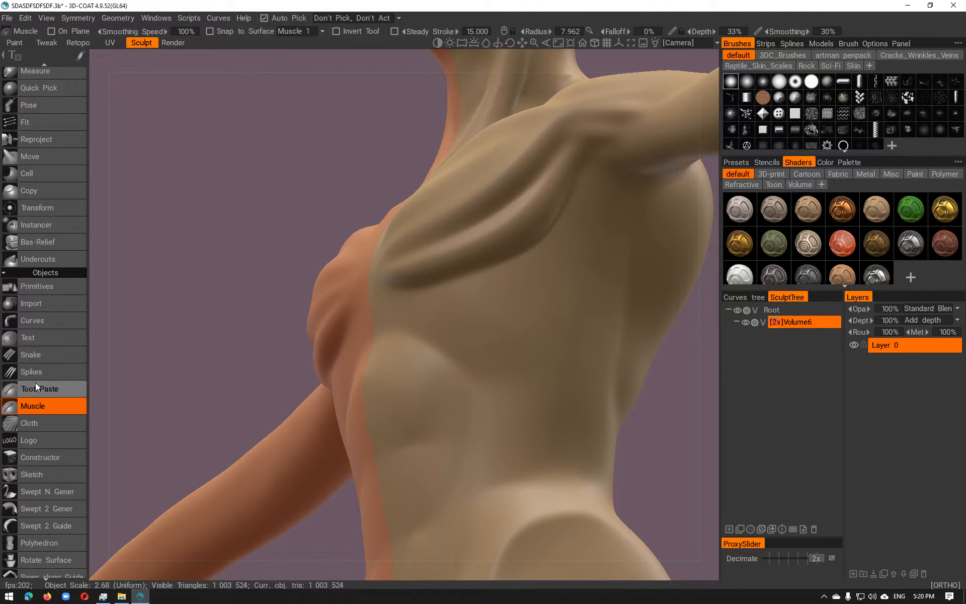
Clear the applied chest curves and place a three-point muscle curve on the side ribs, widening to radius 14.975 at its front end
{"action": "left_click", "coordinate": [43, 318]}
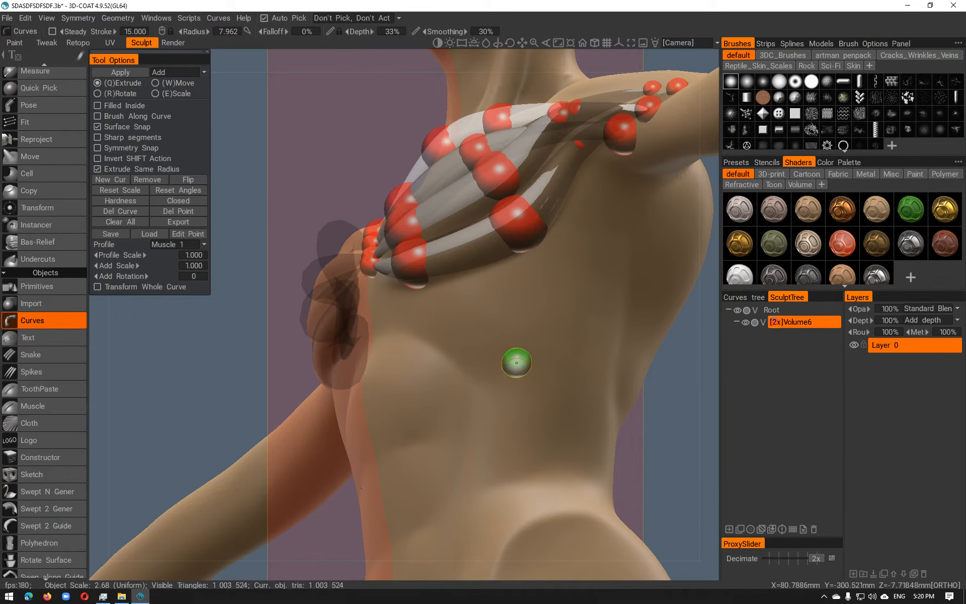
{"action": "left_click", "coordinate": [126, 223]}
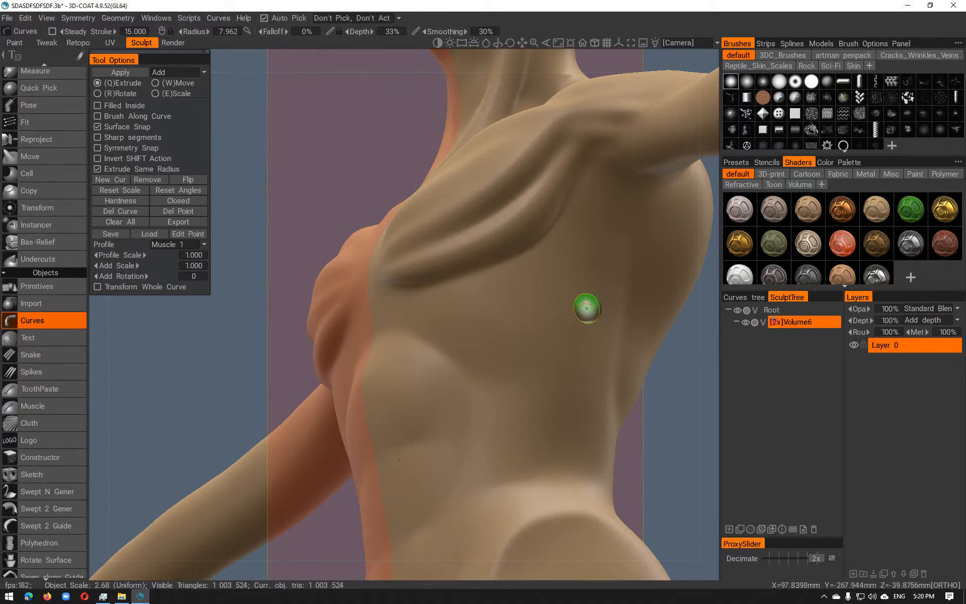
{"action": "left_click_drag", "start_coordinate": [574, 312], "coordinate": [509, 347], "text": "alt"}
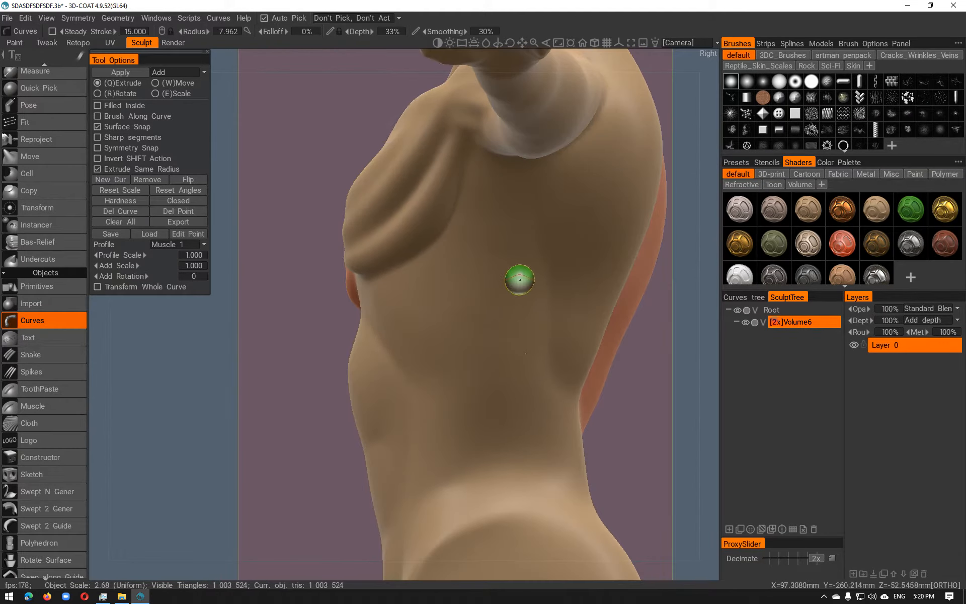
{"action": "mouse_move", "coordinate": [480, 290]}
{"action": "right_mouse_down"}
{"action": "mouse_move", "coordinate": [526, 298]}
{"action": "mouse_move", "coordinate": [484, 287]}
{"action": "right_mouse_up"}
{"action": "left_click", "coordinate": [484, 287]}
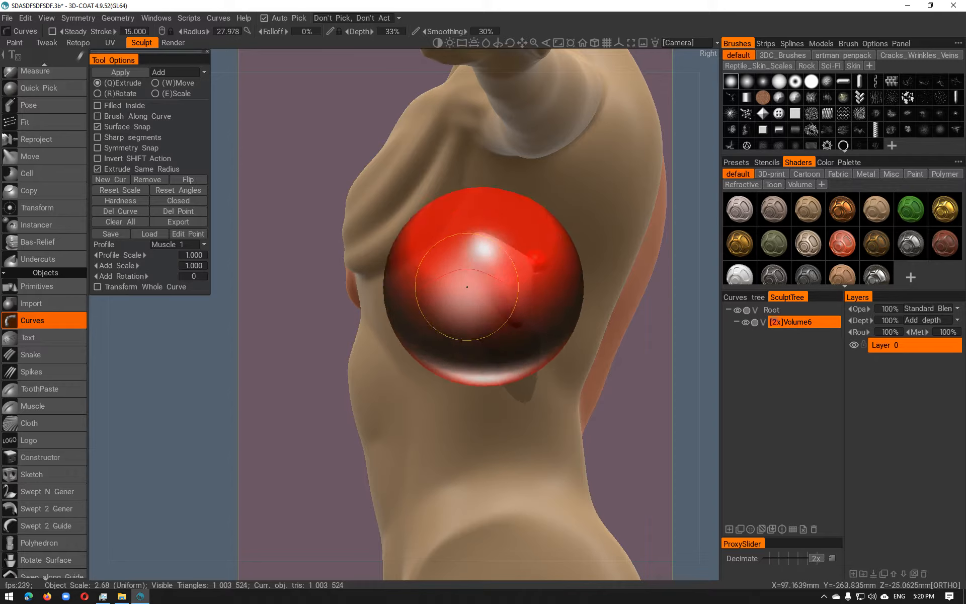
{"action": "left_click_drag", "start_coordinate": [486, 293], "coordinate": [507, 300]}
{"action": "mouse_move", "coordinate": [386, 300]}
{"action": "left_mouse_down", "text": "alt"}
{"action": "mouse_move", "coordinate": [439, 313]}
{"action": "mouse_move", "coordinate": [414, 317]}
{"action": "left_mouse_up", "text": "alt"}
{"action": "right_click_drag", "start_coordinate": [513, 342], "coordinate": [478, 331]}
{"action": "left_click", "coordinate": [482, 332]}
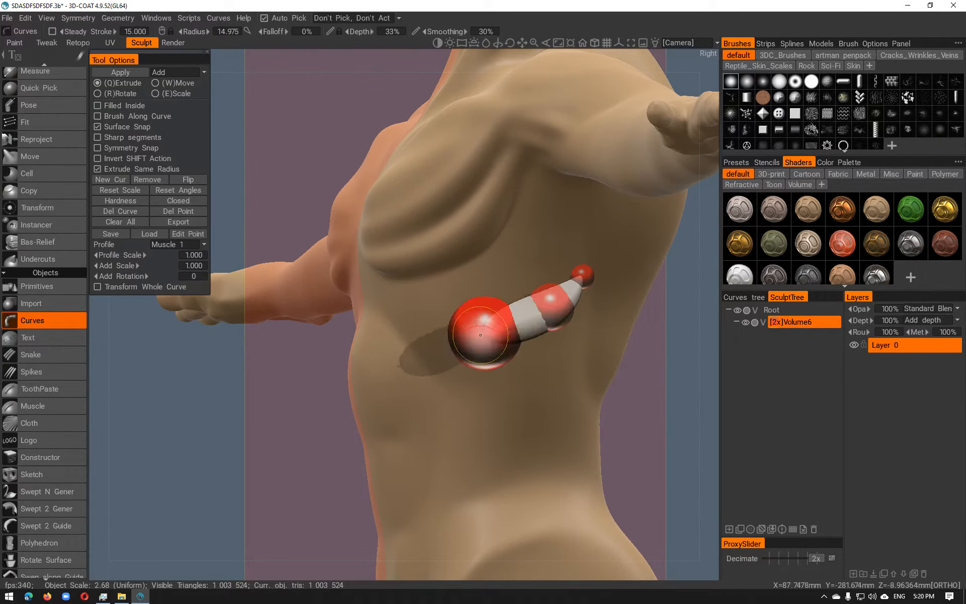
{"action": "mouse_move", "coordinate": [483, 335]}
{"action": "left_mouse_down", "text": "alt"}
{"action": "mouse_move", "coordinate": [520, 364]}
{"action": "mouse_move", "coordinate": [505, 362]}
{"action": "left_mouse_up", "text": "alt"}
{"action": "left_click_drag", "start_coordinate": [602, 300], "coordinate": [581, 291]}
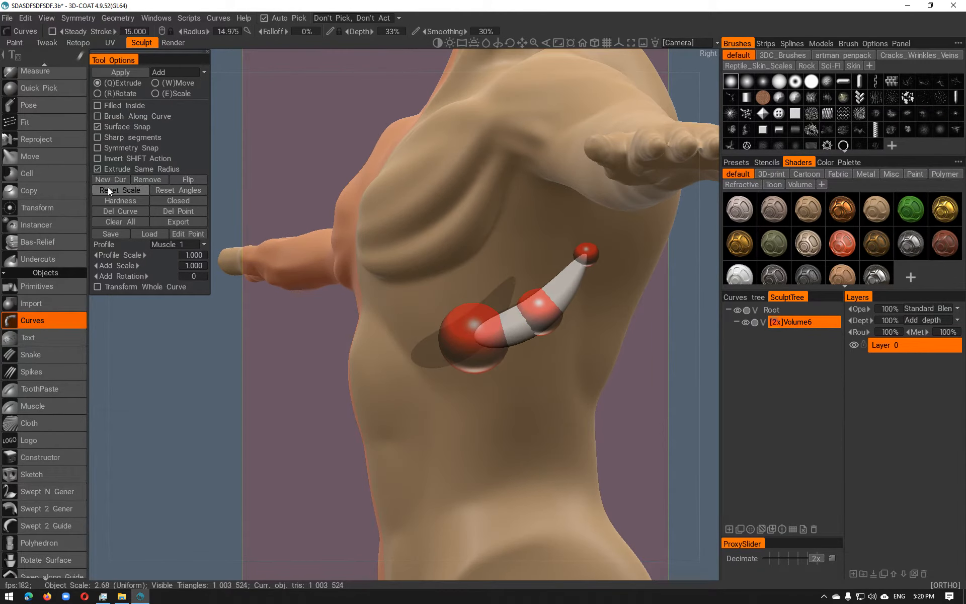
Add a separate three-point curve below the first rib curve, using radius 9.083
{"action": "left_click_drag", "start_coordinate": [503, 325], "coordinate": [435, 313], "text": "alt"}
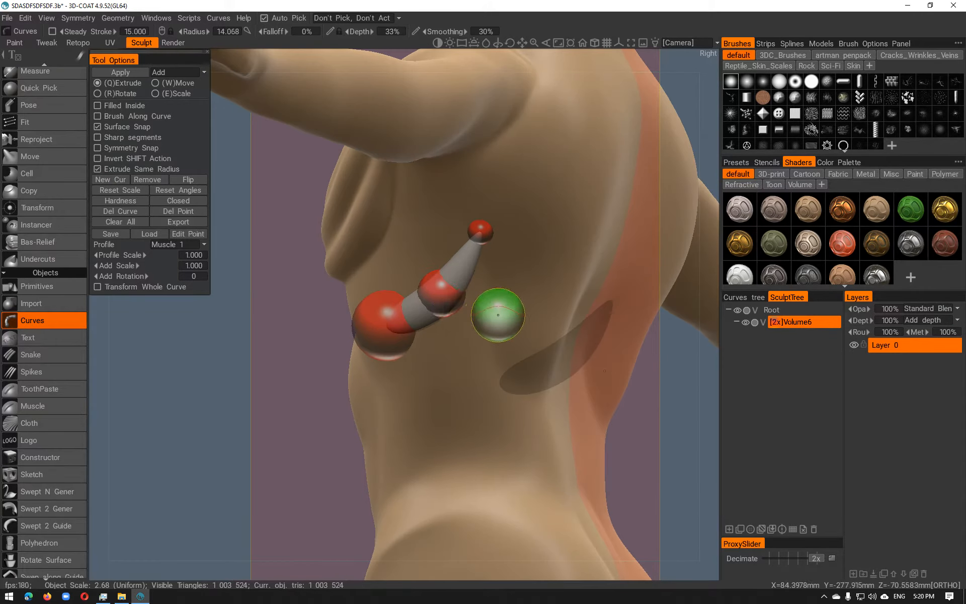
{"action": "scroll", "coordinate": [498, 279], "scroll_direction": "down", "scroll_amount": 5}
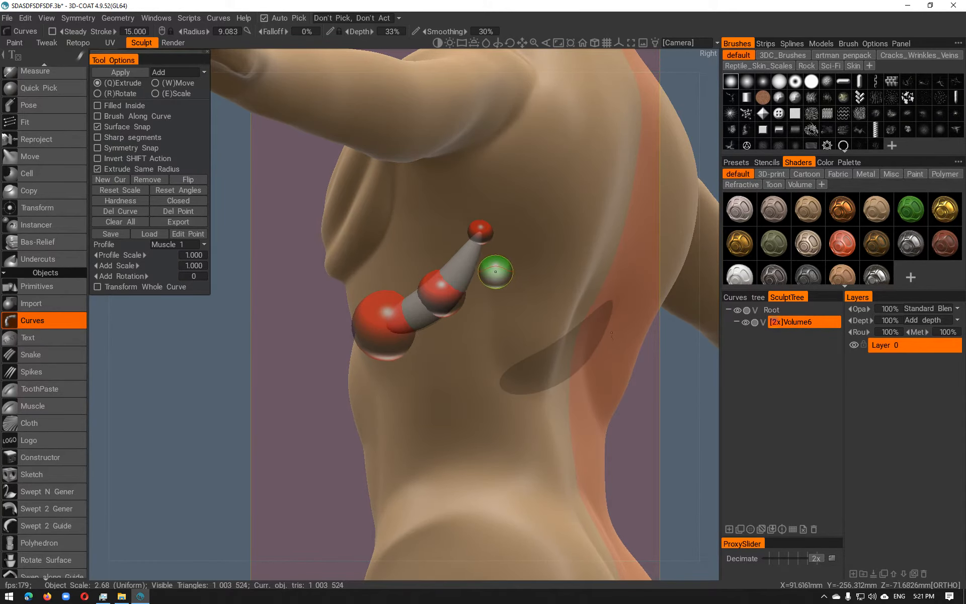
{"action": "left_click", "coordinate": [495, 272]}
{"action": "left_click", "coordinate": [479, 324]}
{"action": "left_click", "coordinate": [411, 367]}
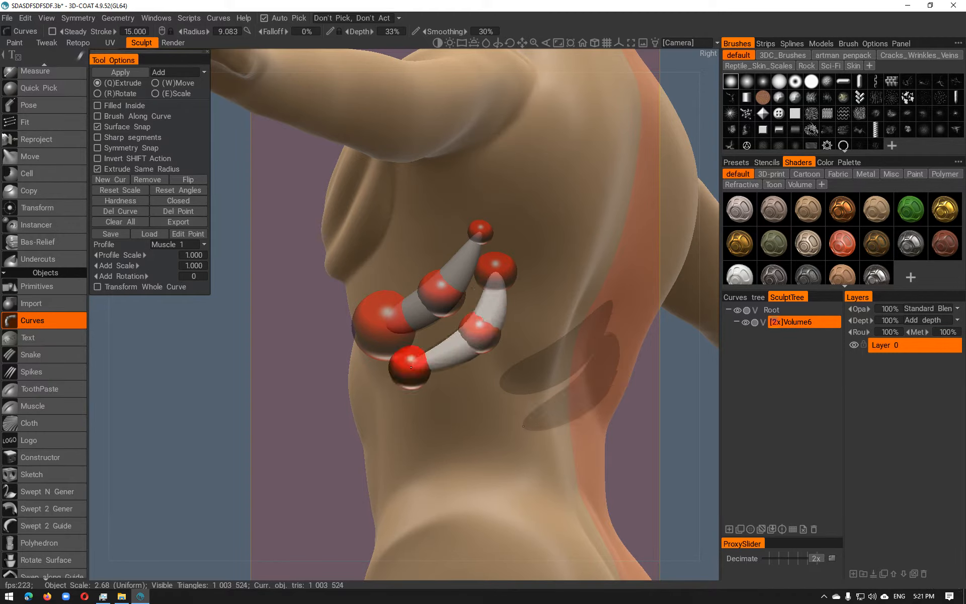
{"action": "left_click_drag", "start_coordinate": [431, 373], "coordinate": [493, 386], "text": "alt"}
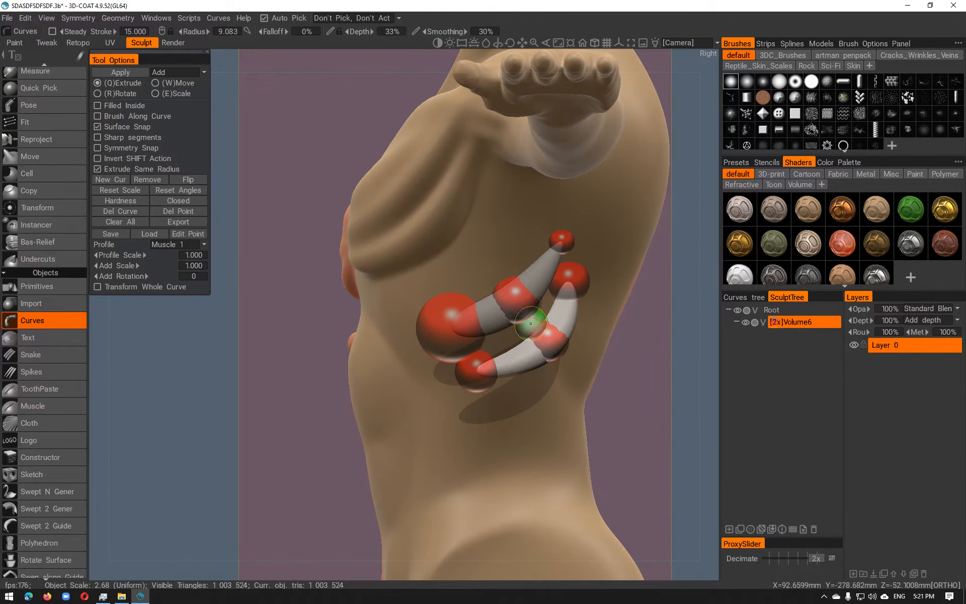
Add a third three-point curve of radius 9.083 above the first rib curve, running forward beneath the chest, and end it
{"action": "left_click", "coordinate": [109, 180]}
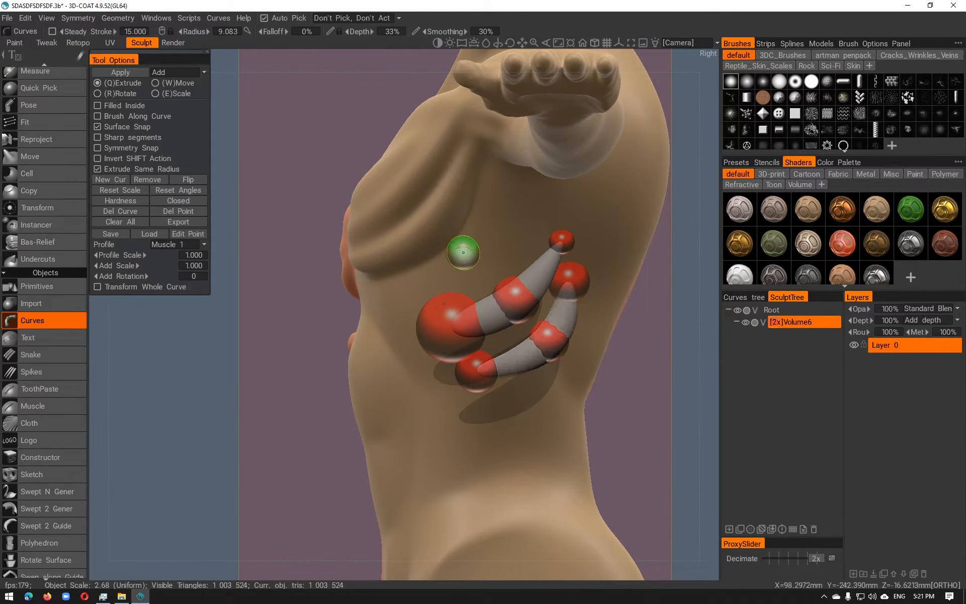
{"action": "left_click", "coordinate": [534, 232]}
{"action": "left_click", "coordinate": [484, 254]}
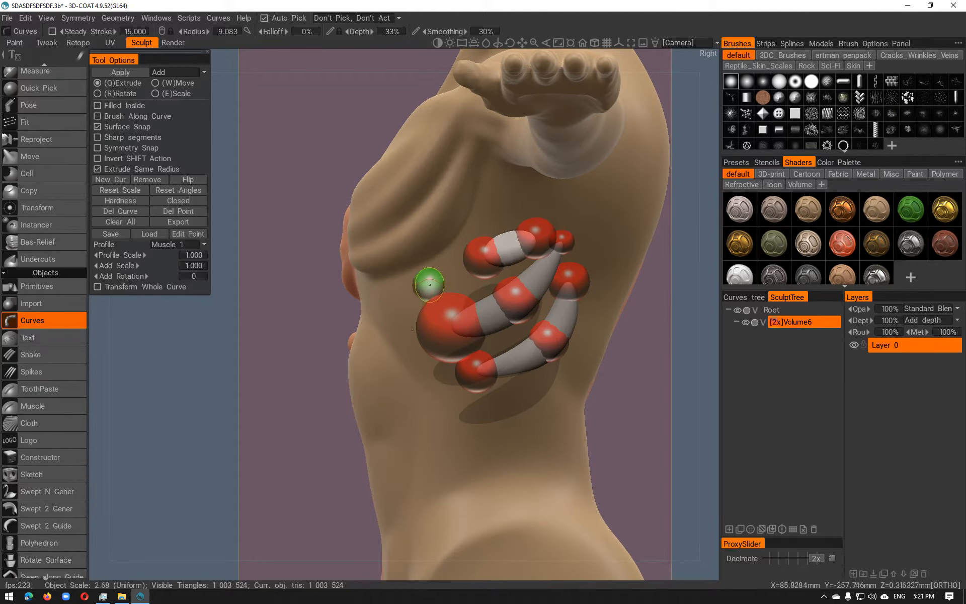
{"action": "left_click", "coordinate": [417, 278]}
{"action": "left_click", "coordinate": [107, 180]}
{"action": "left_click_drag", "start_coordinate": [301, 241], "coordinate": [562, 283], "text": "alt"}
{"action": "left_click_drag", "start_coordinate": [532, 290], "coordinate": [352, 280], "text": "alt"}
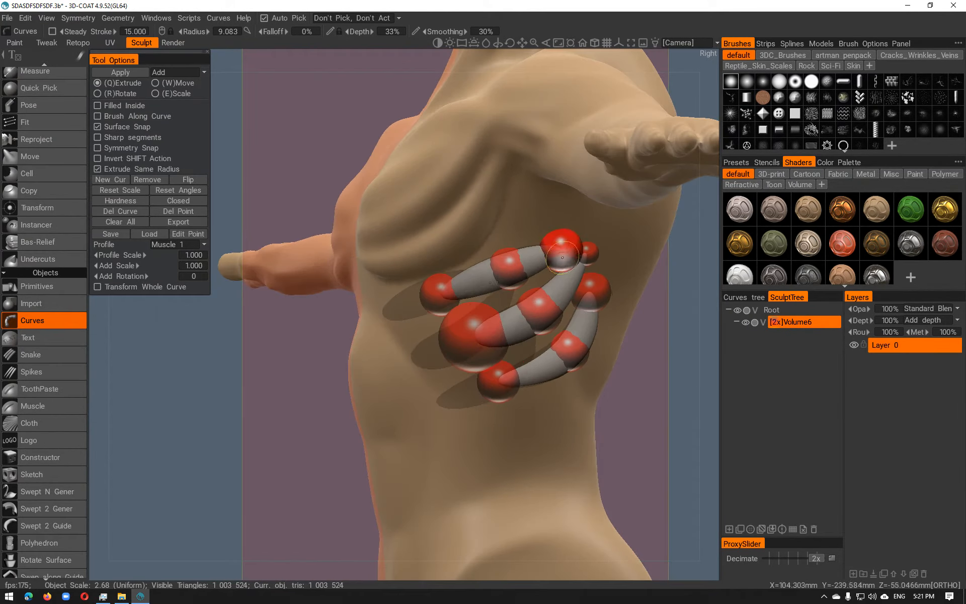
Reposition the rib curve points so the back ends converge below the armpit and the lower two front ends sit slightly lower
{"action": "left_click_drag", "start_coordinate": [566, 251], "coordinate": [603, 236]}
{"action": "left_click_drag", "start_coordinate": [592, 290], "coordinate": [606, 258]}
{"action": "left_click_drag", "start_coordinate": [571, 349], "coordinate": [581, 333]}
{"action": "left_click_drag", "start_coordinate": [505, 388], "coordinate": [509, 397]}
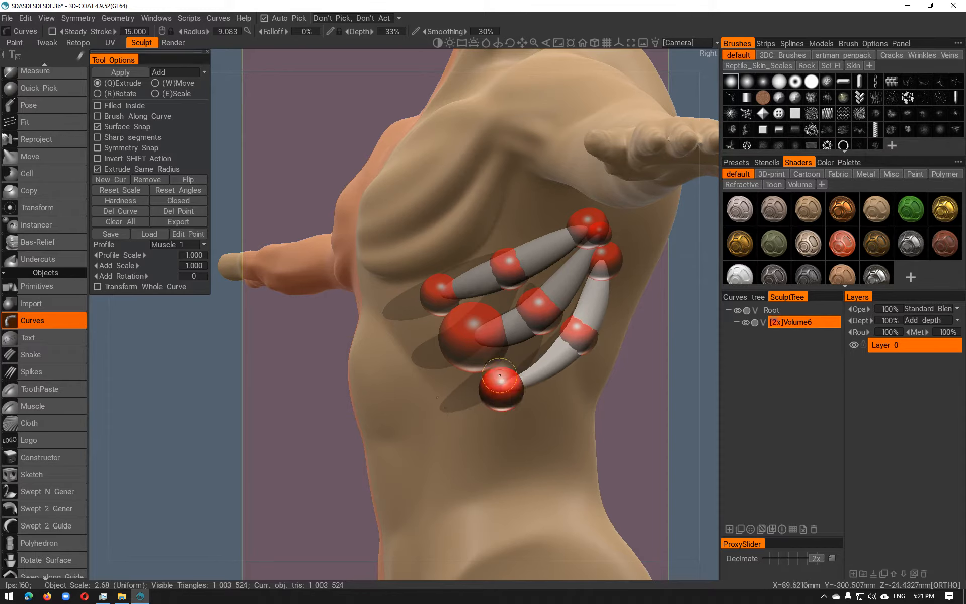
{"action": "left_click_drag", "start_coordinate": [470, 341], "coordinate": [470, 349]}
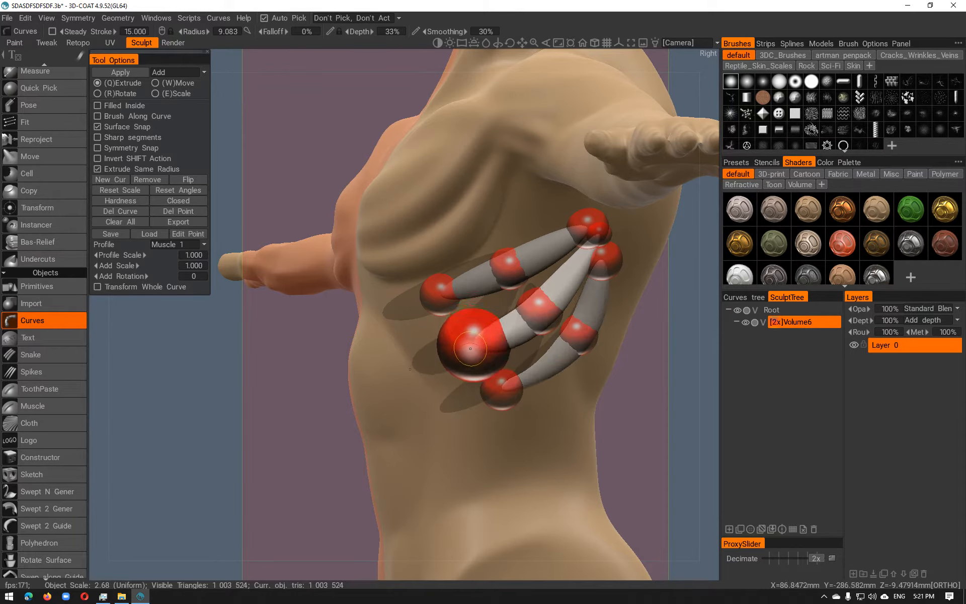
Add a three-point rib curve between the upper two curves, with radii 9.083, 13.216 and 8.016 from front to back
{"action": "left_click", "coordinate": [106, 180]}
{"action": "left_click", "coordinate": [411, 329]}
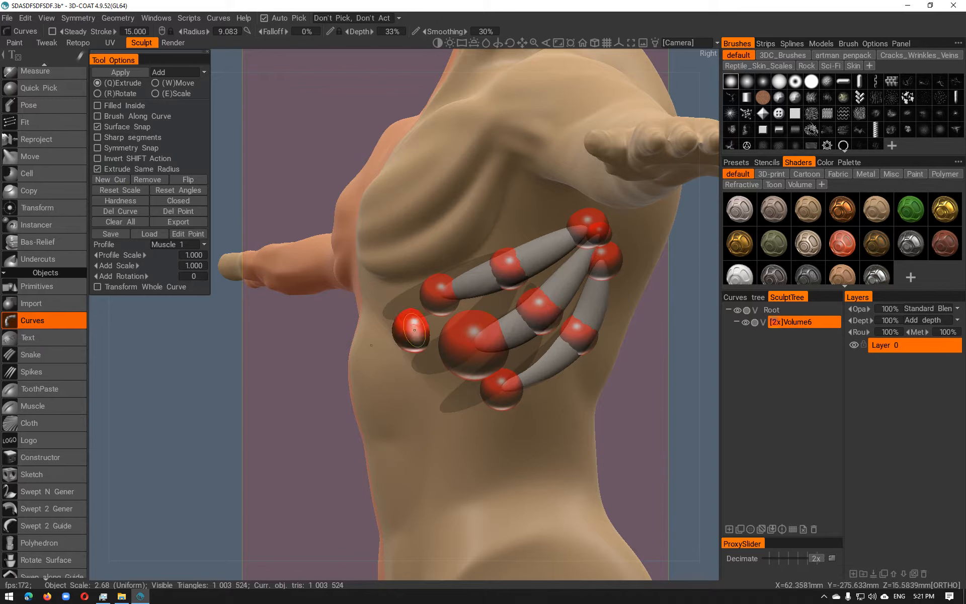
{"action": "scroll", "coordinate": [499, 303], "scroll_direction": "up", "scroll_amount": 5}
{"action": "left_click", "coordinate": [499, 303]}
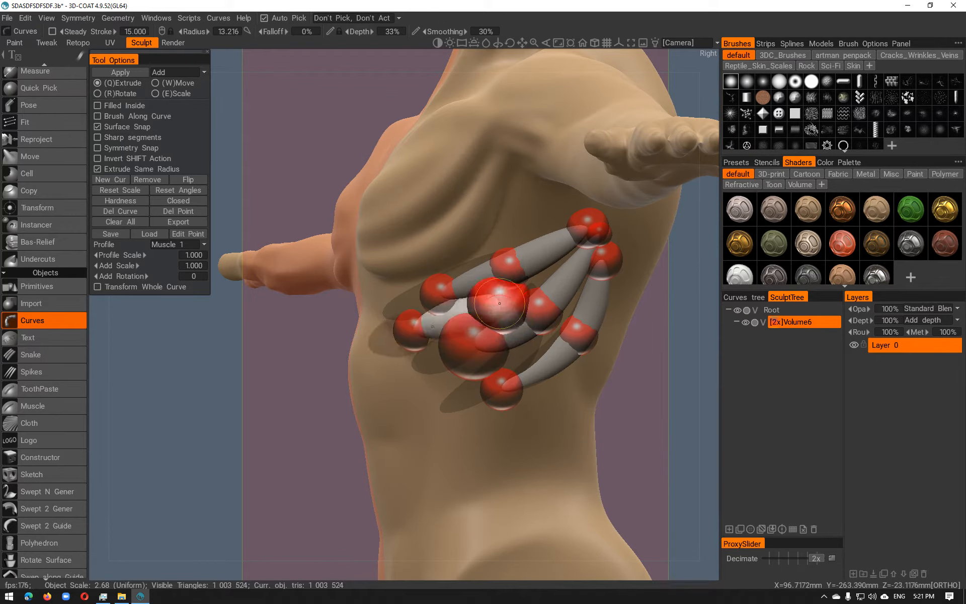
{"action": "scroll", "coordinate": [548, 261], "scroll_direction": "down", "scroll_amount": 4}
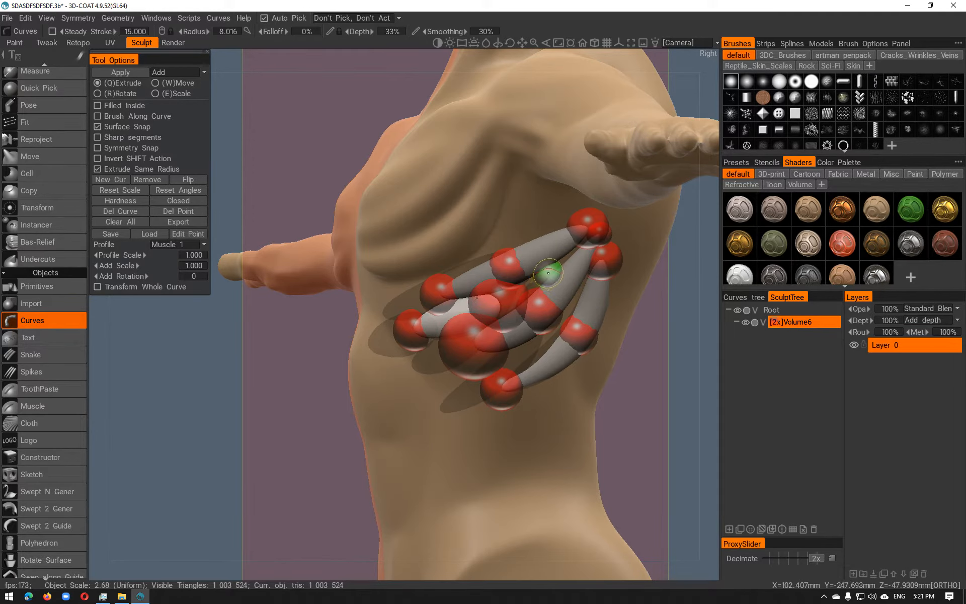
{"action": "left_click", "coordinate": [548, 272]}
{"action": "left_click_drag", "start_coordinate": [549, 272], "coordinate": [589, 307]}
{"action": "left_click_drag", "start_coordinate": [491, 329], "coordinate": [507, 328]}
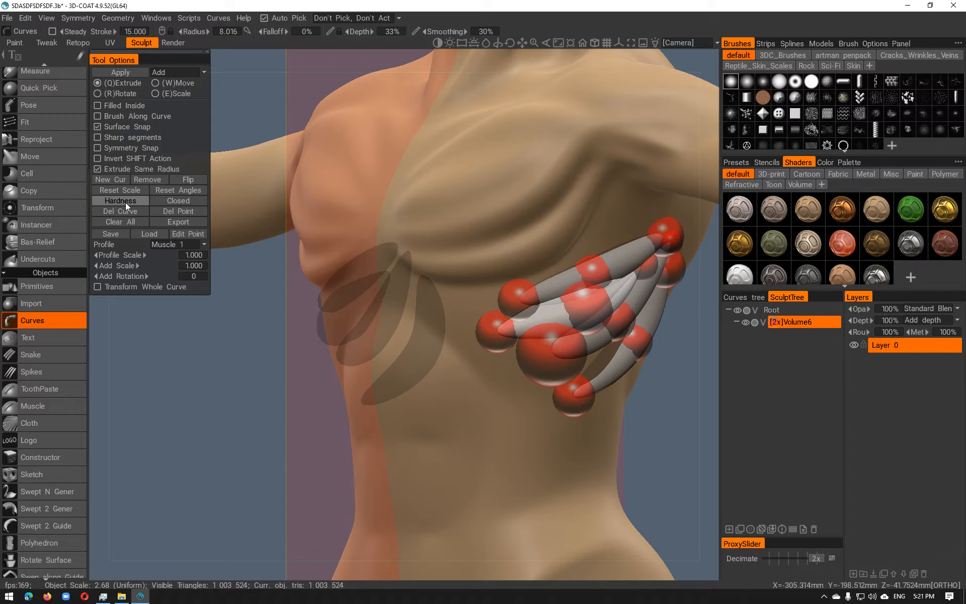
Add a three-point rib curve between the lower two curves, with radii 9.669, 10.956 and 8.016 from front to back
{"action": "left_click", "coordinate": [114, 182]}
{"action": "left_click_drag", "start_coordinate": [475, 380], "coordinate": [444, 377], "text": "alt"}
{"action": "right_click_drag", "start_coordinate": [449, 376], "coordinate": [463, 377]}
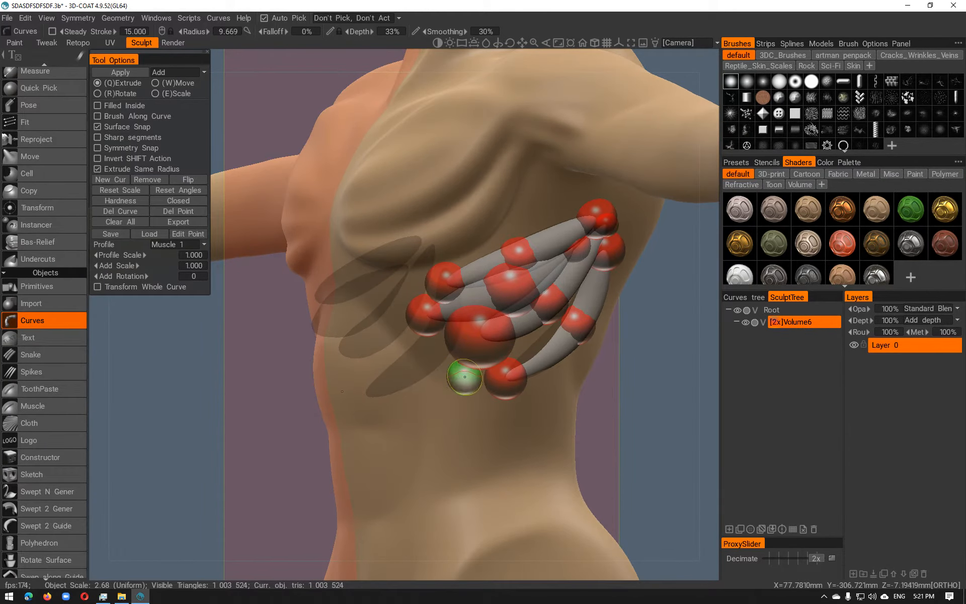
{"action": "left_click", "coordinate": [457, 375]}
{"action": "right_click_drag", "start_coordinate": [525, 356], "coordinate": [534, 358]}
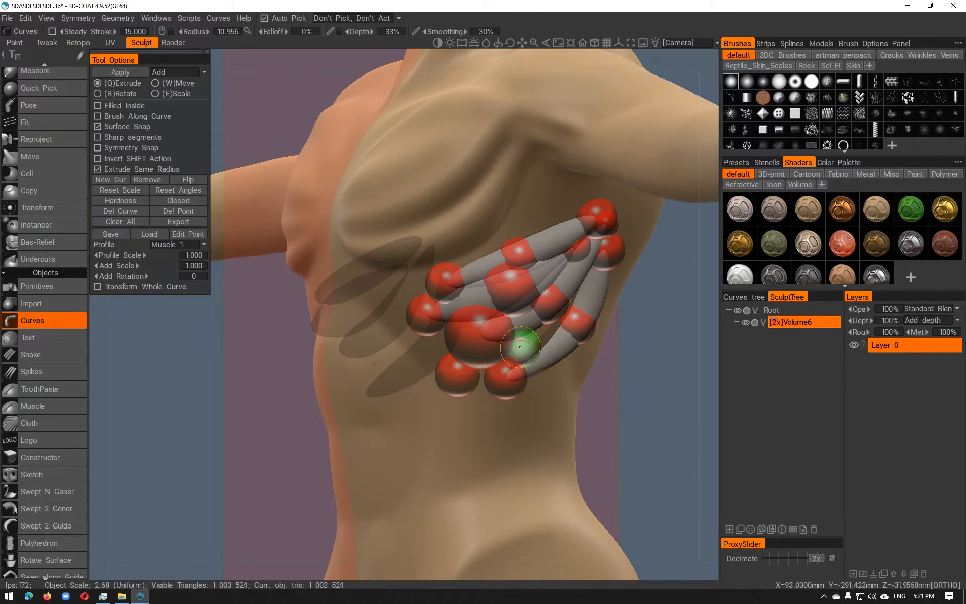
{"action": "left_click", "coordinate": [526, 344]}
{"action": "left_click_drag", "start_coordinate": [528, 344], "coordinate": [502, 345], "text": "alt"}
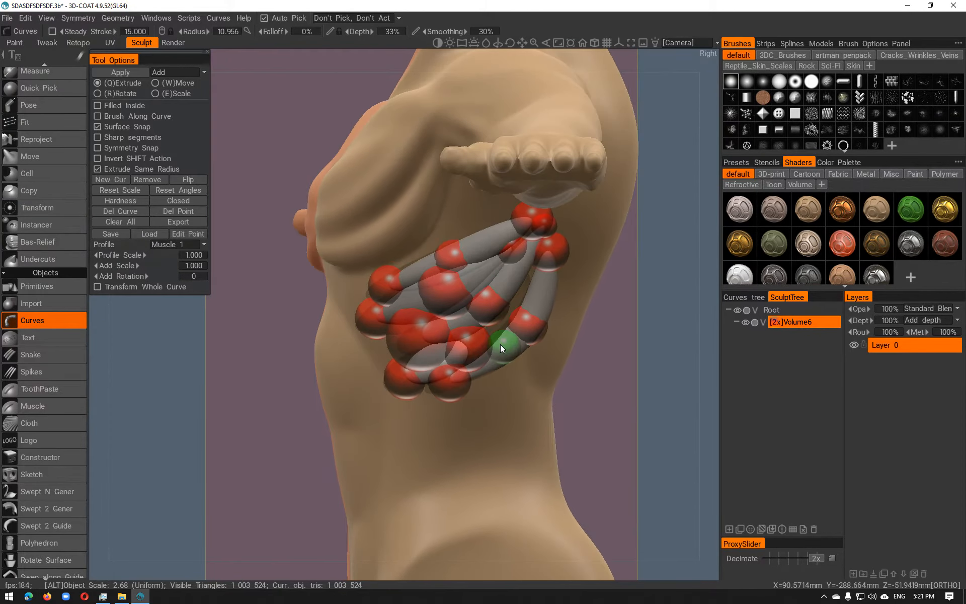
{"action": "right_click_drag", "start_coordinate": [523, 306], "coordinate": [518, 300]}
{"action": "left_click", "coordinate": [518, 300]}
Shrink the oversized front end point of the middle rib curve and shift it slightly forward
{"action": "left_click", "coordinate": [483, 337]}
{"action": "left_click_drag", "start_coordinate": [500, 336], "coordinate": [427, 321], "text": "alt"}
{"action": "right_click_drag", "start_coordinate": [377, 417], "coordinate": [469, 400], "text": "alt"}
{"action": "right_click_drag", "start_coordinate": [453, 355], "coordinate": [422, 358]}
{"action": "left_click_drag", "start_coordinate": [443, 356], "coordinate": [423, 361]}
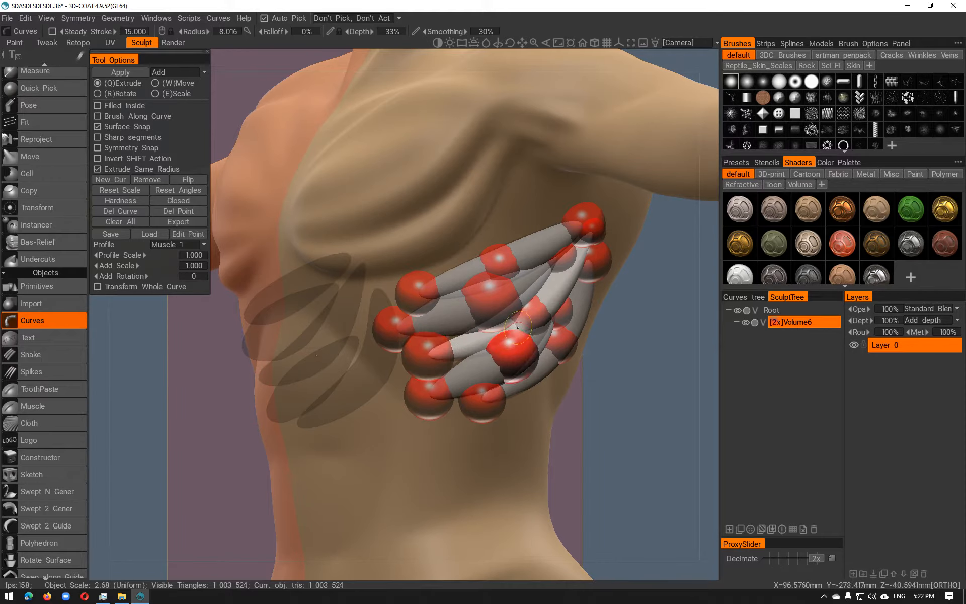
{"action": "left_click", "coordinate": [542, 322]}
{"action": "left_click", "coordinate": [581, 216]}
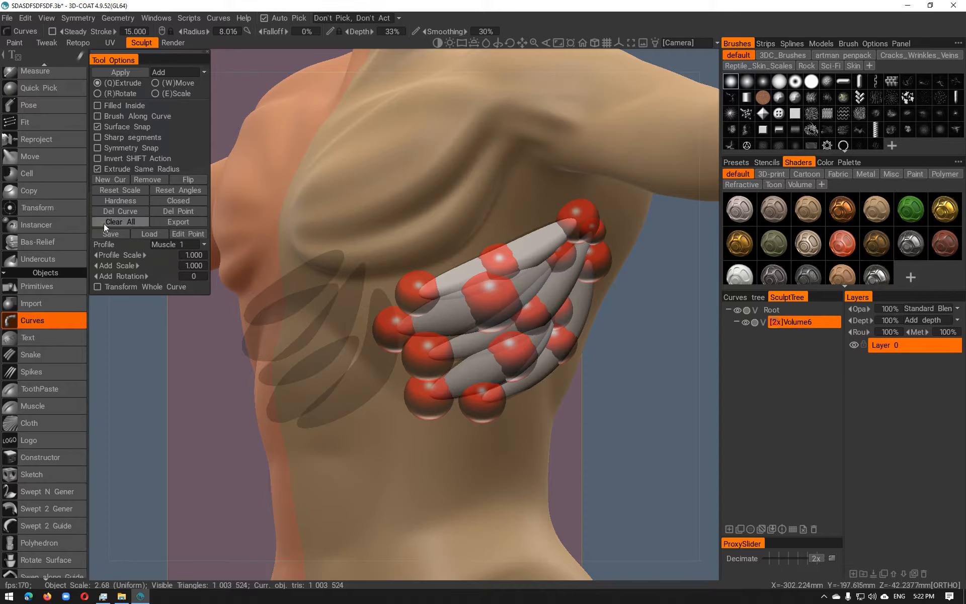
Save the set of rib curves to a curves file named rIBS
{"action": "left_click", "coordinate": [122, 235]}
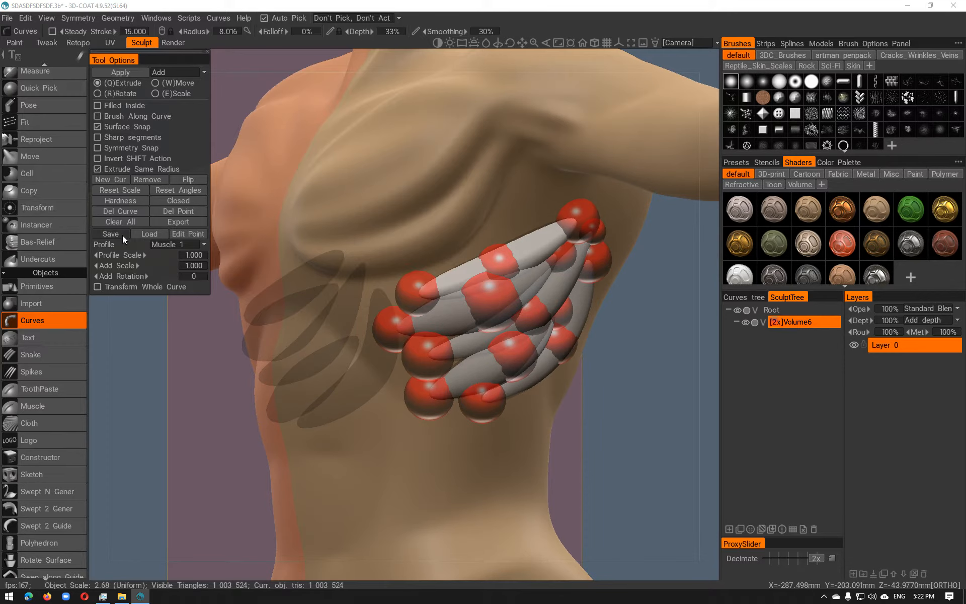
{"action": "type", "text": "rIBS"}
{"action": "key", "text": "Return"}
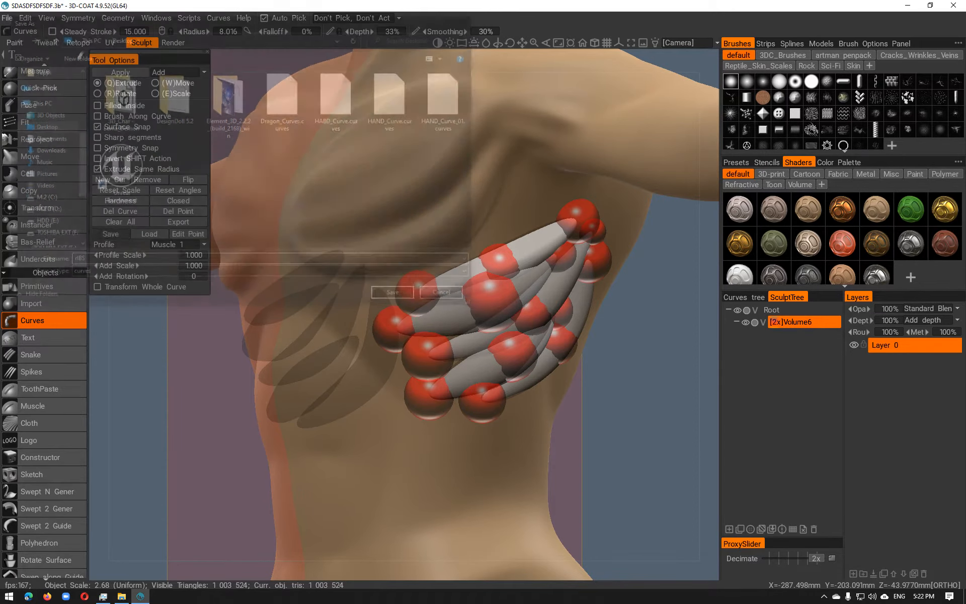
Apply the rib curves to the body and blend the resulting muscles with the Fill tool at radius 30.716
{"action": "left_click", "coordinate": [128, 74]}
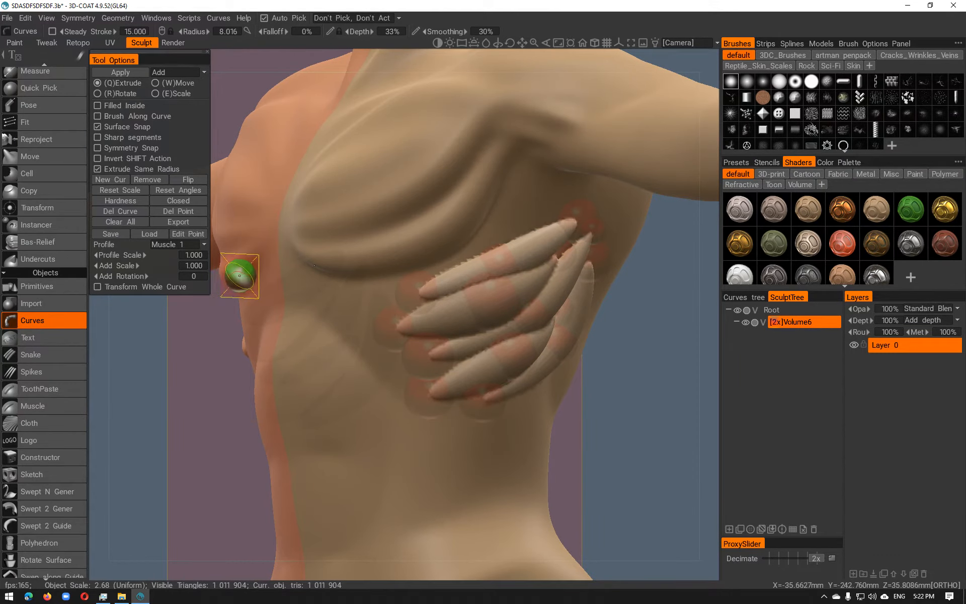
{"action": "key", "text": "space"}
{"action": "left_click", "coordinate": [66, 123]}
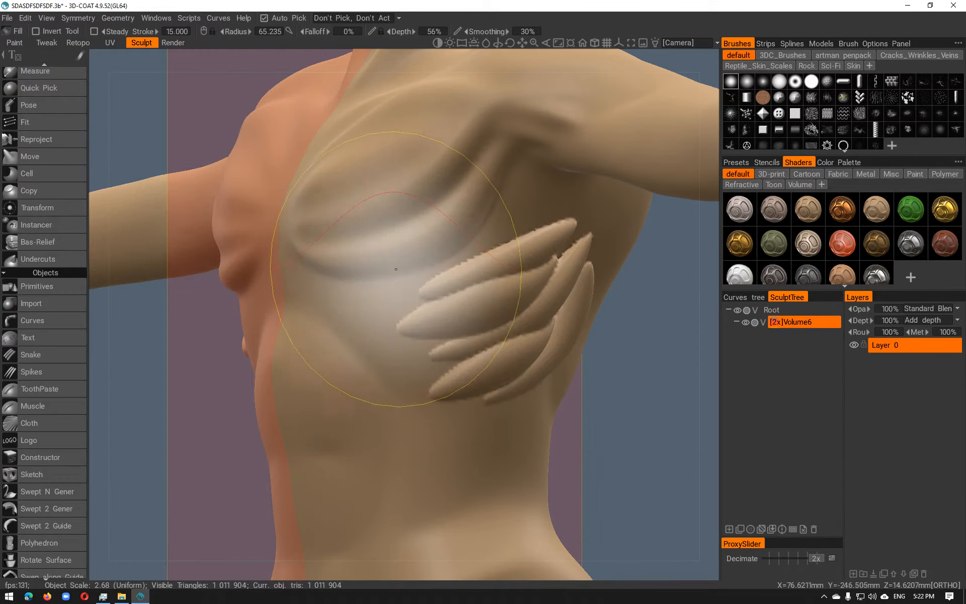
{"action": "right_click_drag", "start_coordinate": [534, 272], "coordinate": [454, 267]}
{"action": "mouse_move", "coordinate": [554, 254]}
{"action": "left_mouse_down"}
{"action": "mouse_move", "coordinate": [568, 239]}
{"action": "mouse_move", "coordinate": [569, 322]}
{"action": "mouse_move", "coordinate": [533, 346]}
{"action": "left_mouse_up"}
{"action": "left_click_drag", "start_coordinate": [532, 347], "coordinate": [443, 374]}
{"action": "mouse_move", "coordinate": [437, 330]}
{"action": "left_mouse_down"}
{"action": "mouse_move", "coordinate": [404, 314]}
{"action": "mouse_move", "coordinate": [494, 262]}
{"action": "left_mouse_up"}
{"action": "left_click_drag", "start_coordinate": [447, 353], "coordinate": [424, 332], "text": "shift"}
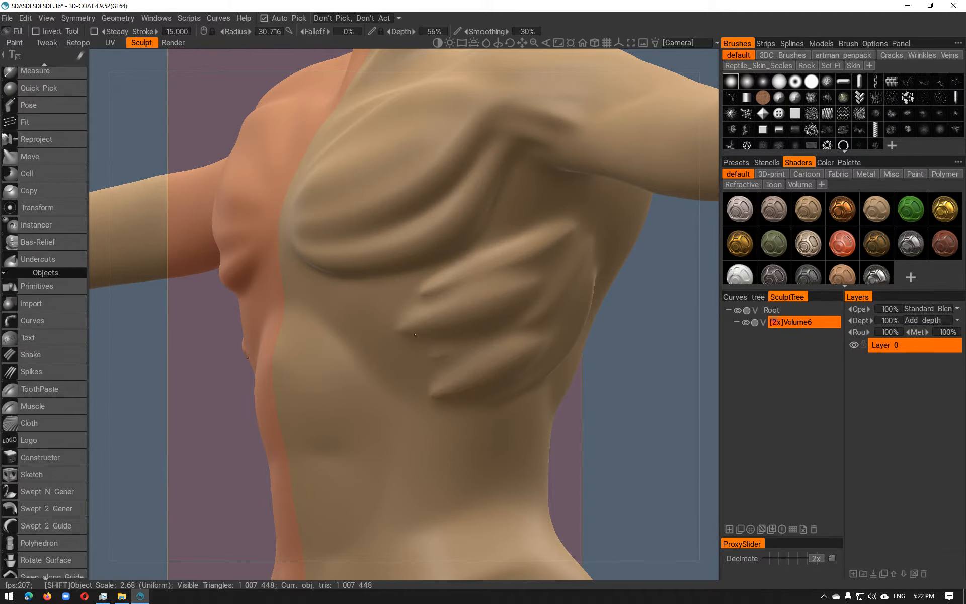
Smooth the rib-side muscles further along their front ends, lower edge and upper part below the armpit
{"action": "mouse_move", "coordinate": [606, 323]}
{"action": "left_mouse_down", "text": "alt"}
{"action": "mouse_move", "coordinate": [627, 340]}
{"action": "mouse_move", "coordinate": [485, 329]}
{"action": "mouse_move", "coordinate": [549, 328]}
{"action": "left_mouse_up", "text": "alt"}
{"action": "mouse_move", "coordinate": [466, 332]}
{"action": "left_mouse_down", "text": "shift"}
{"action": "mouse_move", "coordinate": [421, 341]}
{"action": "mouse_move", "coordinate": [404, 305]}
{"action": "left_mouse_up", "text": "shift"}
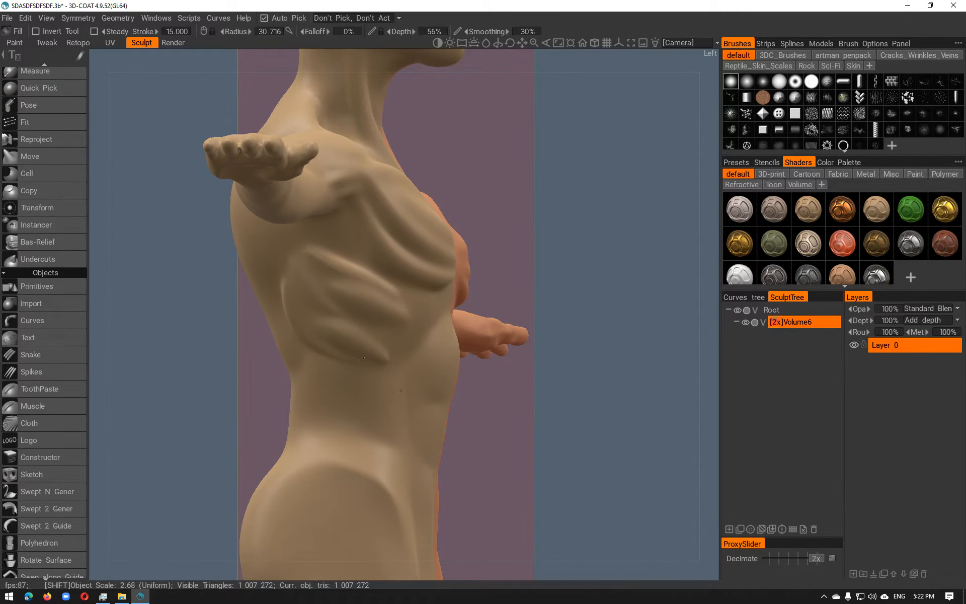
{"action": "left_click_drag", "start_coordinate": [401, 354], "coordinate": [382, 347], "text": "shift"}
{"action": "left_click_drag", "start_coordinate": [289, 313], "coordinate": [347, 325], "text": "alt"}
{"action": "left_click_drag", "start_coordinate": [360, 286], "coordinate": [352, 254], "text": "shift"}
{"action": "mouse_move", "coordinate": [367, 360]}
{"action": "left_mouse_down", "text": "alt"}
{"action": "mouse_move", "coordinate": [308, 319]}
{"action": "mouse_move", "coordinate": [222, 315]}
{"action": "mouse_move", "coordinate": [301, 326]}
{"action": "mouse_move", "coordinate": [309, 378]}
{"action": "mouse_move", "coordinate": [209, 383]}
{"action": "mouse_move", "coordinate": [233, 362]}
{"action": "mouse_move", "coordinate": [358, 347]}
{"action": "mouse_move", "coordinate": [327, 352]}
{"action": "mouse_move", "coordinate": [341, 357]}
{"action": "left_mouse_up", "text": "alt"}
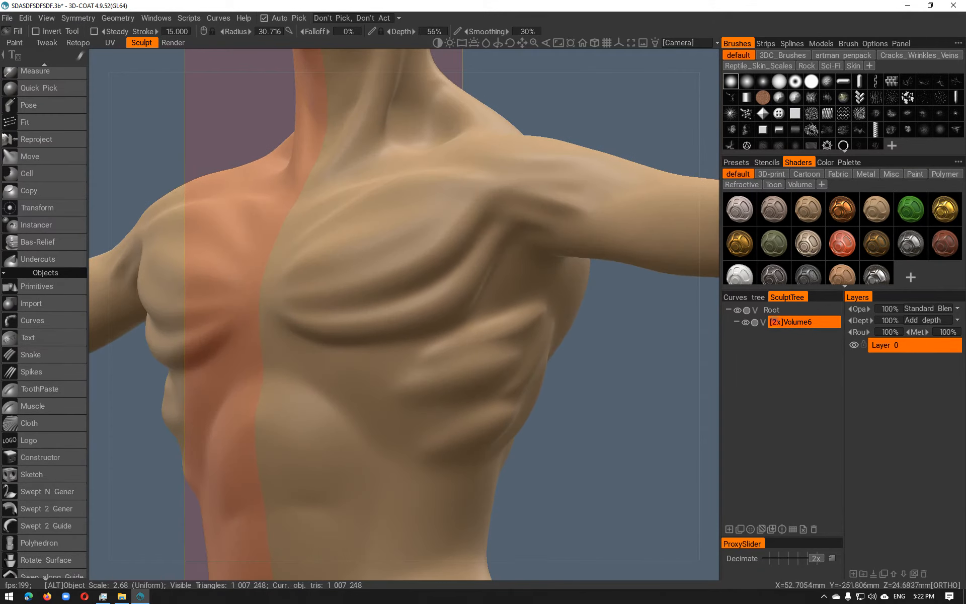
Undo the rib muscle smoothing, filling and curve application back to the editable curves
{"action": "key", "text": "ctrl+z"}
{"action": "key", "text": "ctrl+z"}
{"action": "key", "text": "ctrl+z"}
{"action": "key", "text": "ctrl+z"}
{"action": "key", "text": "ctrl+z"}
{"action": "key", "text": "ctrl+z"}
{"action": "key", "text": "ctrl+z"}
{"action": "key", "text": "ctrl+z"}
{"action": "key", "text": "ctrl+z"}
{"action": "key", "text": "ctrl+z"}
{"action": "key", "text": "ctrl+z"}
{"action": "key", "text": "ctrl+z"}
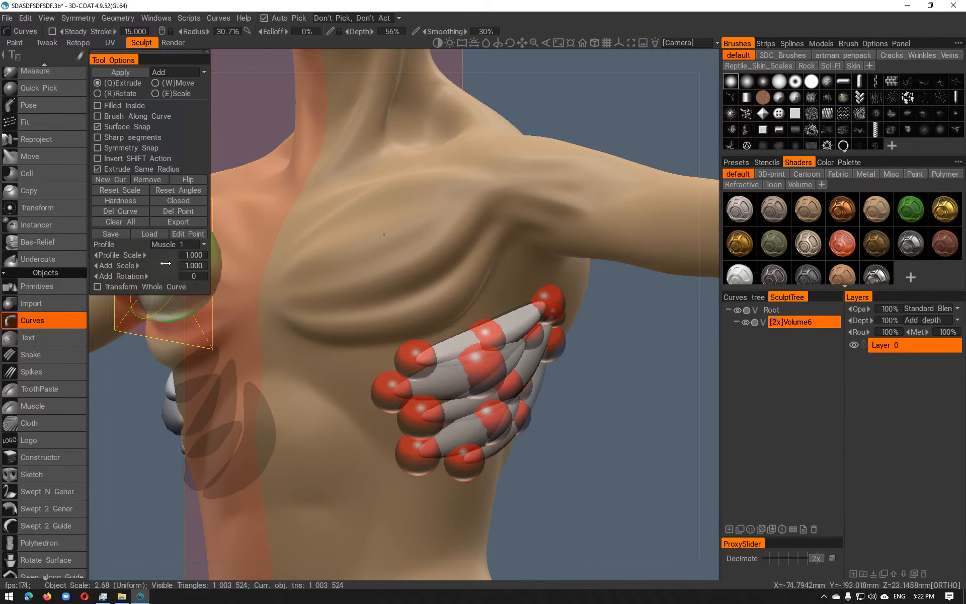
Clear all the rib curves from the figure
{"action": "left_click", "coordinate": [122, 223]}
{"action": "left_click_drag", "start_coordinate": [542, 357], "coordinate": [436, 367], "text": "alt"}
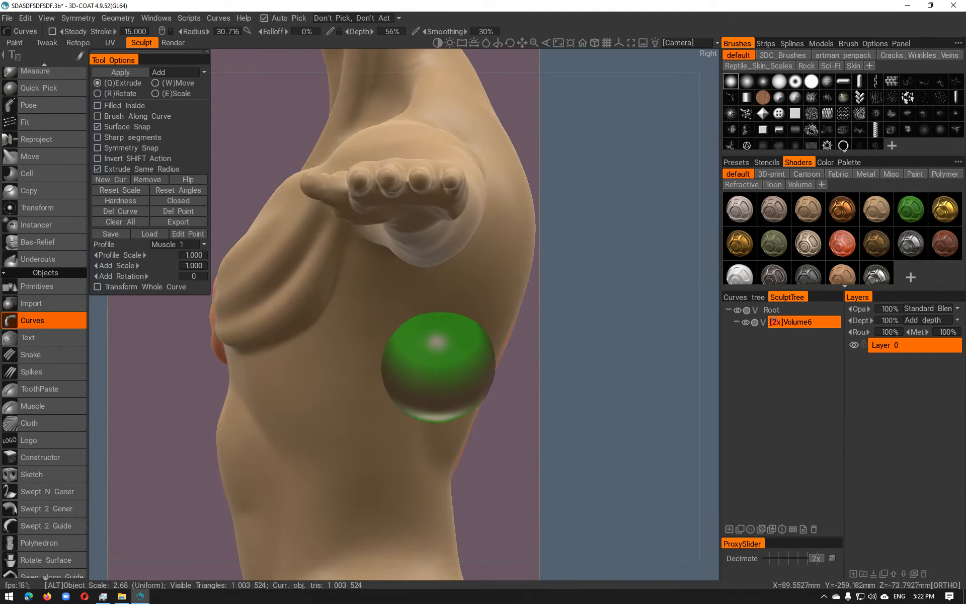
{"action": "right_click_drag", "start_coordinate": [430, 368], "coordinate": [417, 369]}
{"action": "mouse_move", "coordinate": [512, 390]}
{"action": "left_mouse_down", "text": "alt"}
{"action": "mouse_move", "coordinate": [418, 385]}
{"action": "mouse_move", "coordinate": [470, 370]}
{"action": "mouse_move", "coordinate": [487, 380]}
{"action": "mouse_move", "coordinate": [476, 319]}
{"action": "mouse_move", "coordinate": [533, 317]}
{"action": "mouse_move", "coordinate": [444, 342]}
{"action": "mouse_move", "coordinate": [496, 340]}
{"action": "mouse_move", "coordinate": [502, 361]}
{"action": "left_mouse_up", "text": "alt"}
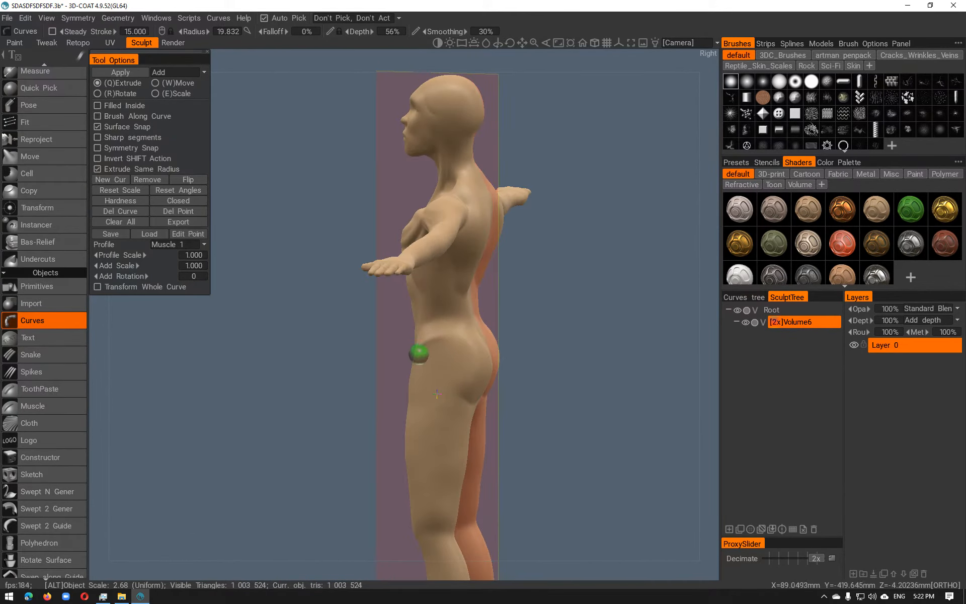
{"action": "key", "text": "space"}
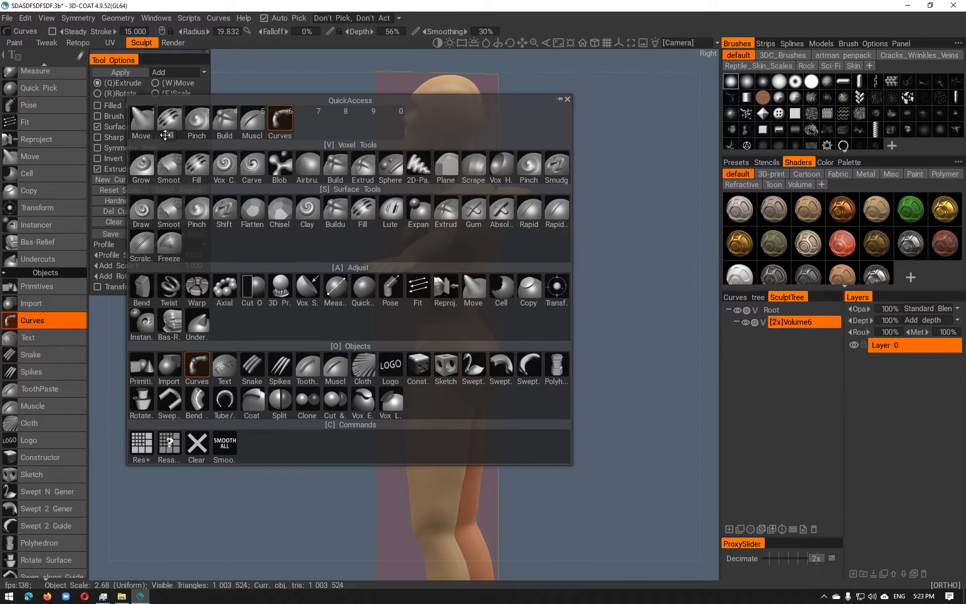
{"action": "key", "text": "space"}
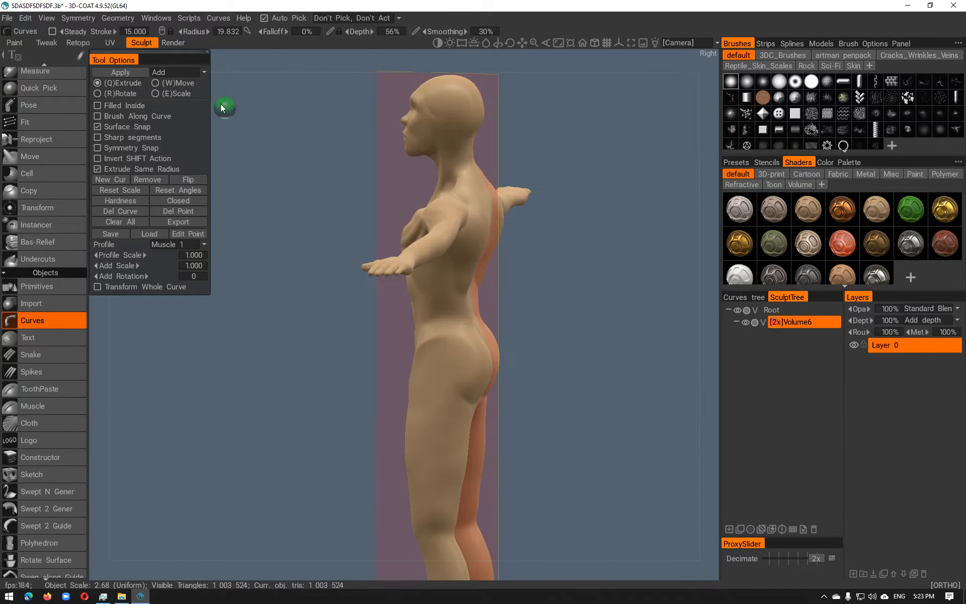
{"action": "key", "text": "space"}
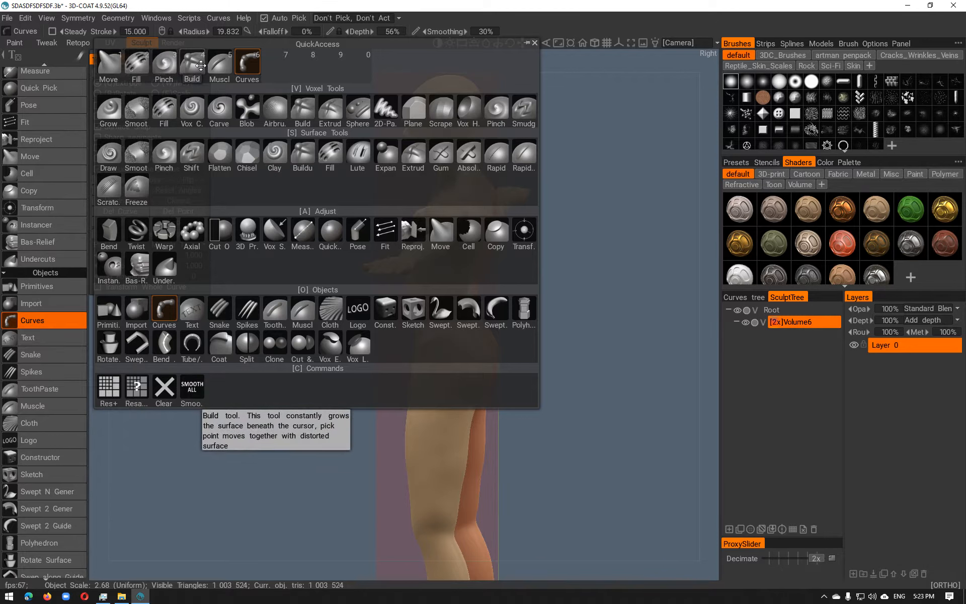
{"action": "left_click", "coordinate": [256, 79]}
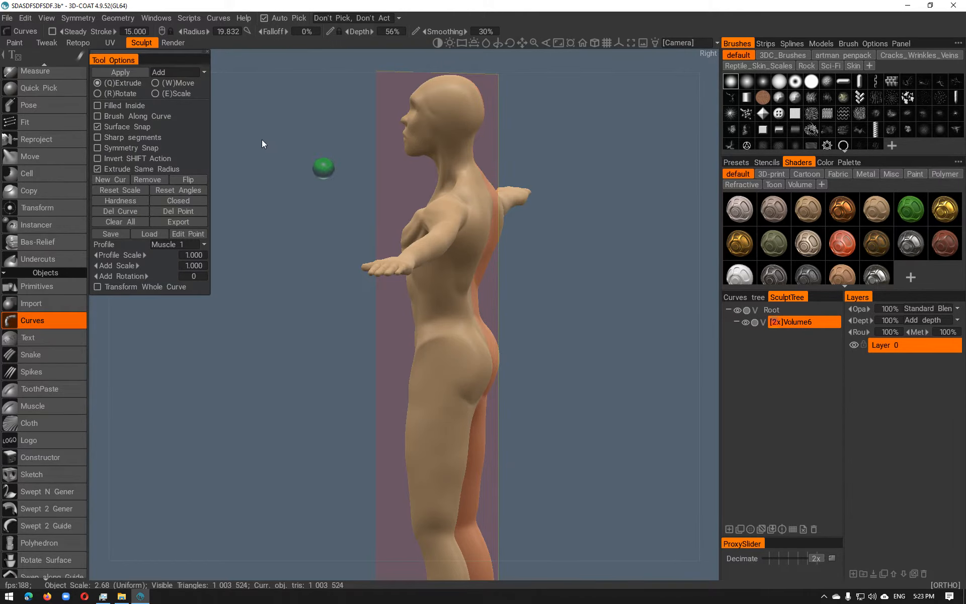
Start a new empty Voxel Sculpting scene without saving the current changes, and activate the Curves tool
{"action": "left_click", "coordinate": [7, 18]}
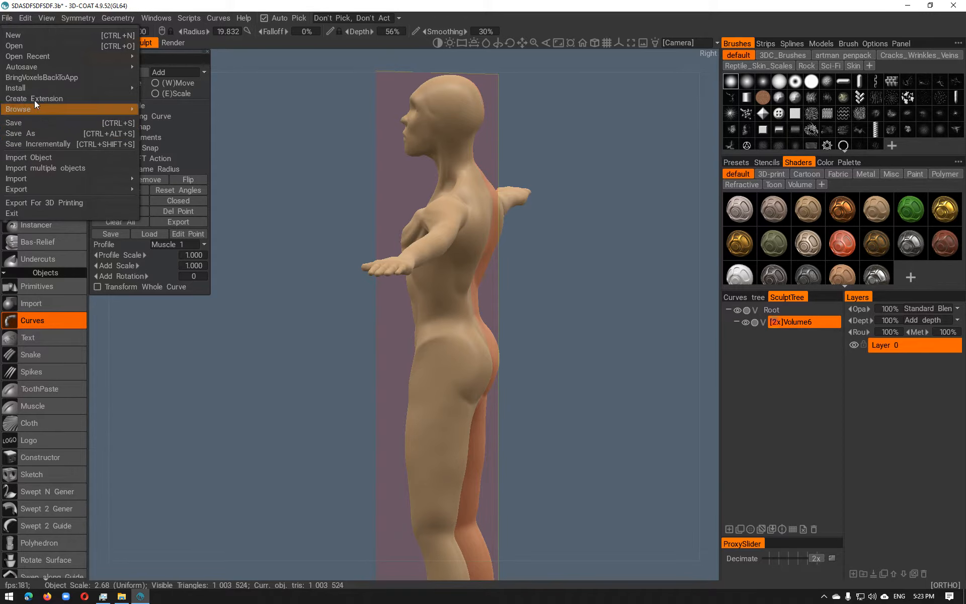
{"action": "left_click", "coordinate": [25, 18]}
{"action": "left_click", "coordinate": [7, 18]}
{"action": "left_click", "coordinate": [21, 34]}
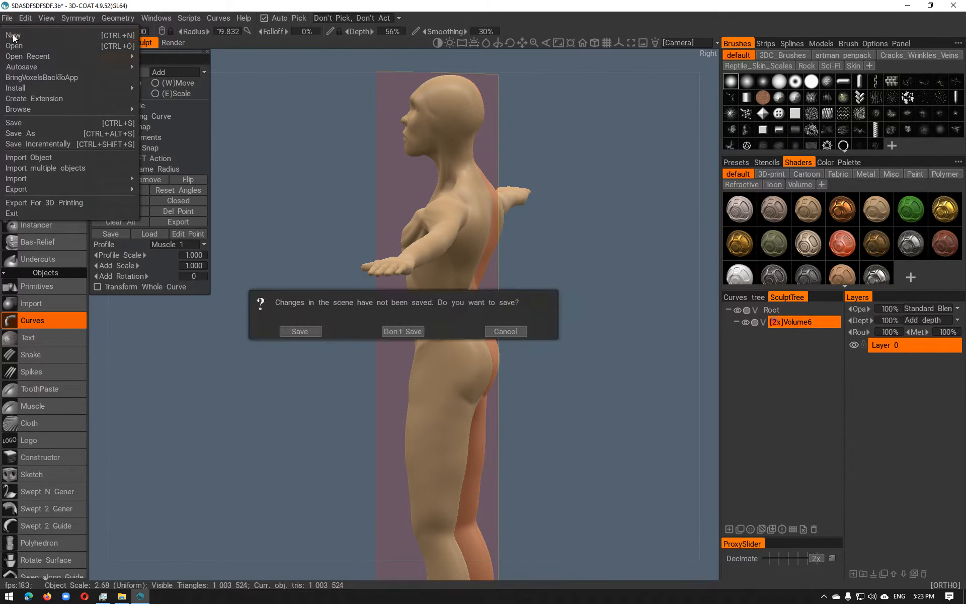
{"action": "left_click", "coordinate": [405, 331]}
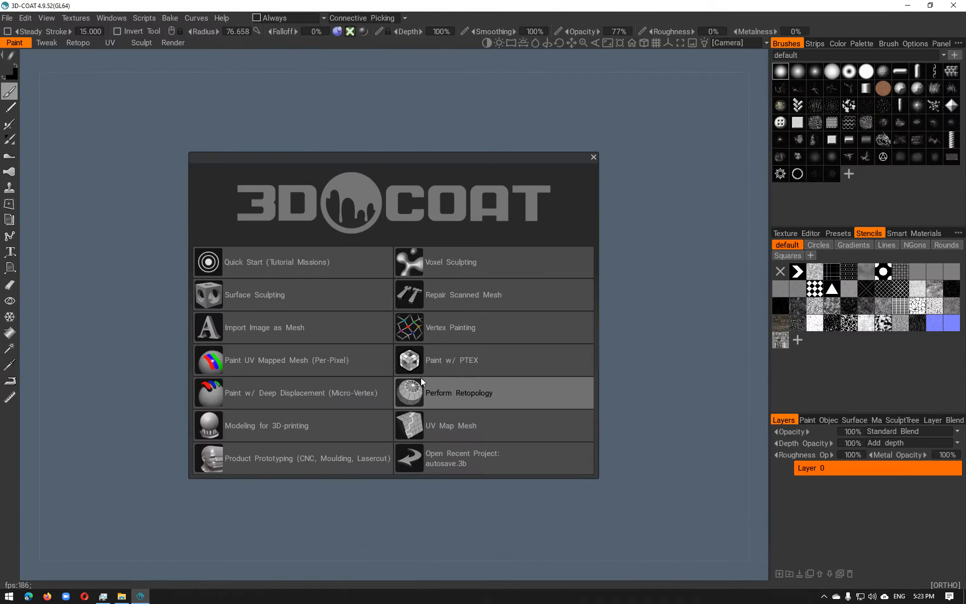
{"action": "left_click", "coordinate": [433, 255]}
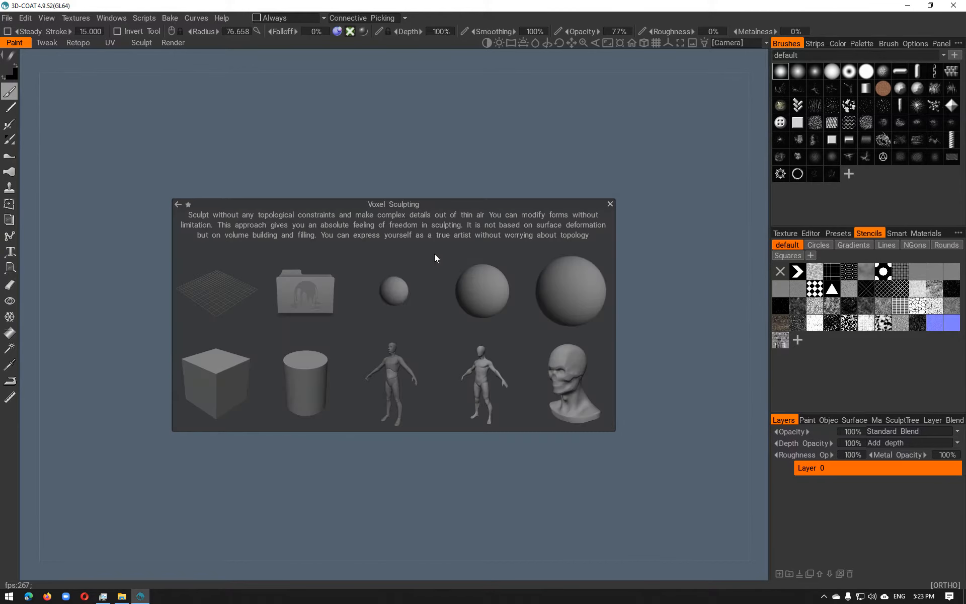
{"action": "left_click", "coordinate": [229, 299]}
{"action": "left_click", "coordinate": [28, 319]}
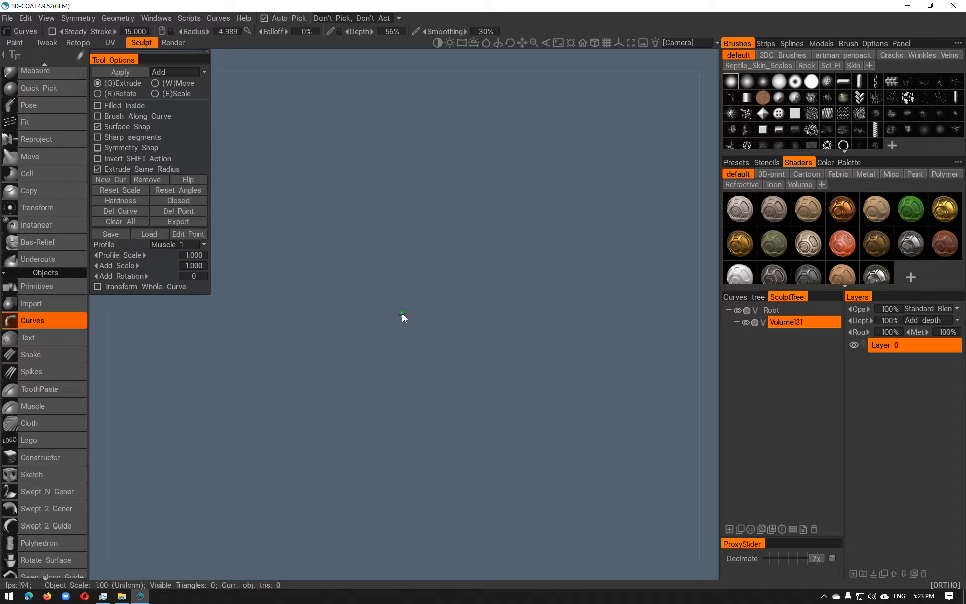
Enable mirror symmetry on the X axis with the symmetry plane shown
{"action": "key", "text": "s"}
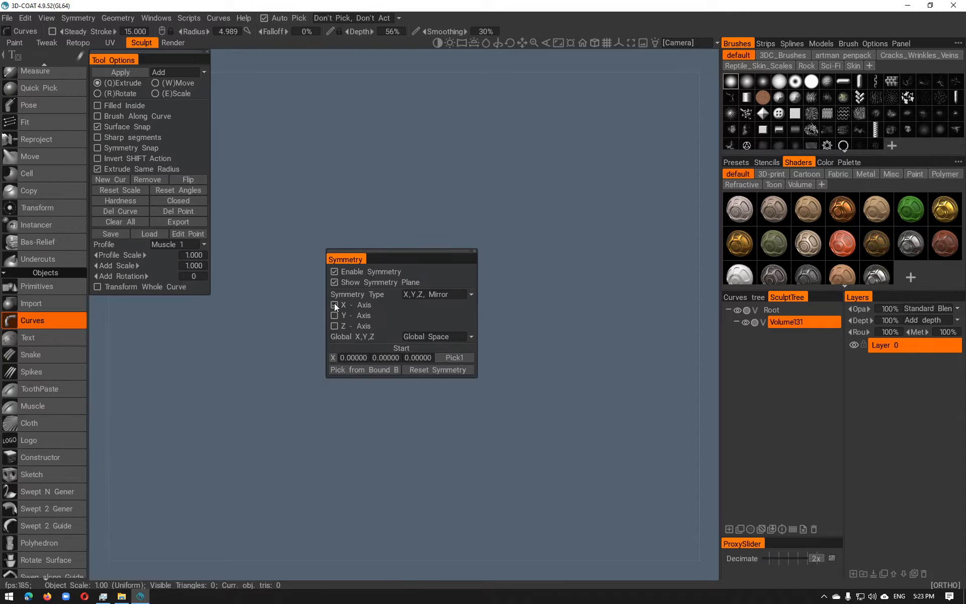
{"action": "left_click", "coordinate": [474, 251]}
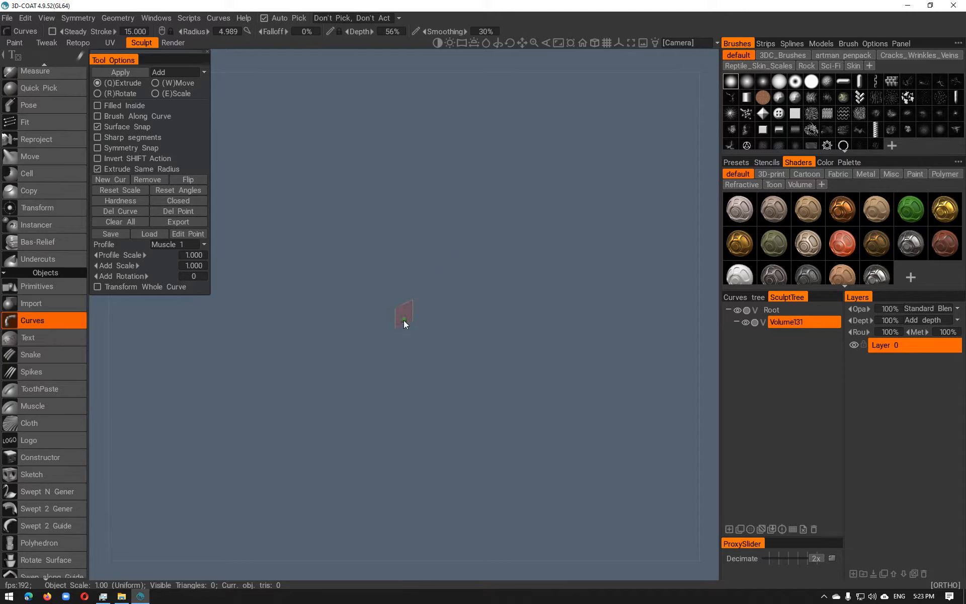
{"action": "right_click_drag", "start_coordinate": [403, 320], "coordinate": [735, 392], "text": "alt"}
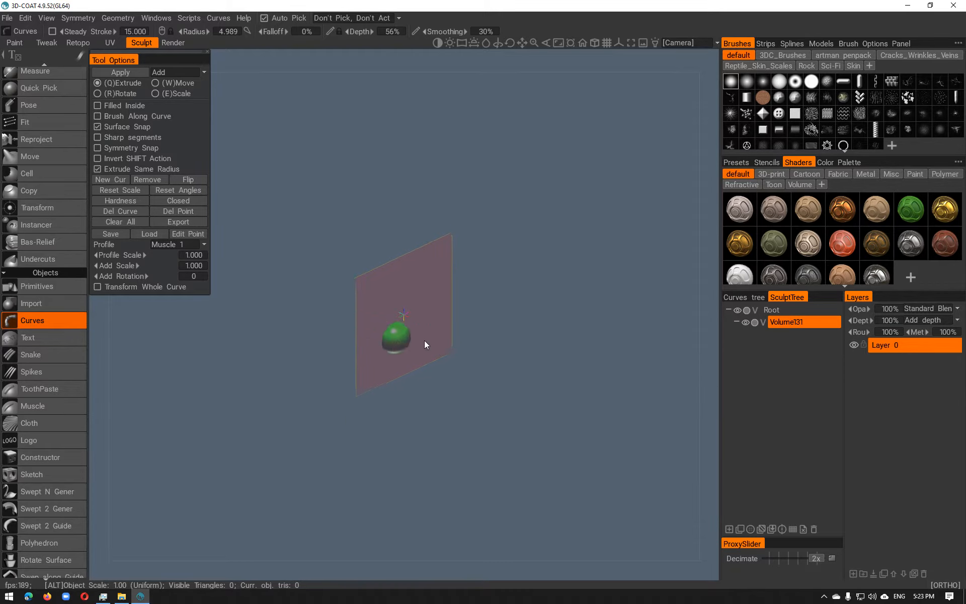
{"action": "right_click_drag", "start_coordinate": [412, 340], "coordinate": [449, 339], "text": "alt"}
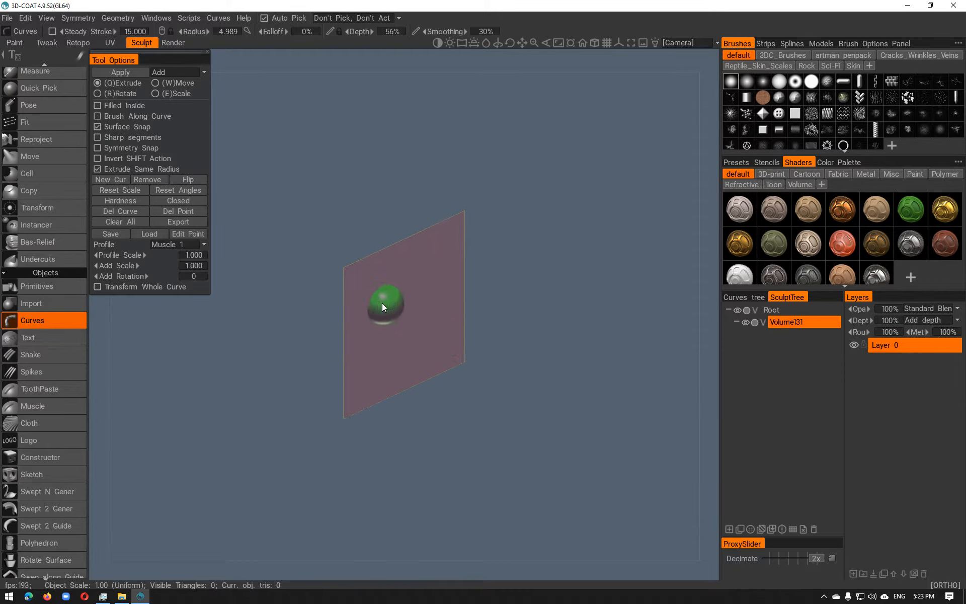
Place a curve point of radius 4.989 on the symmetry plane, then add a second point beside it and undo that one
{"action": "left_click", "coordinate": [401, 308]}
{"action": "mouse_move", "coordinate": [401, 309]}
{"action": "left_mouse_down", "text": "alt"}
{"action": "mouse_move", "coordinate": [497, 388]}
{"action": "mouse_move", "coordinate": [546, 370]}
{"action": "mouse_move", "coordinate": [529, 360]}
{"action": "left_mouse_up", "text": "alt"}
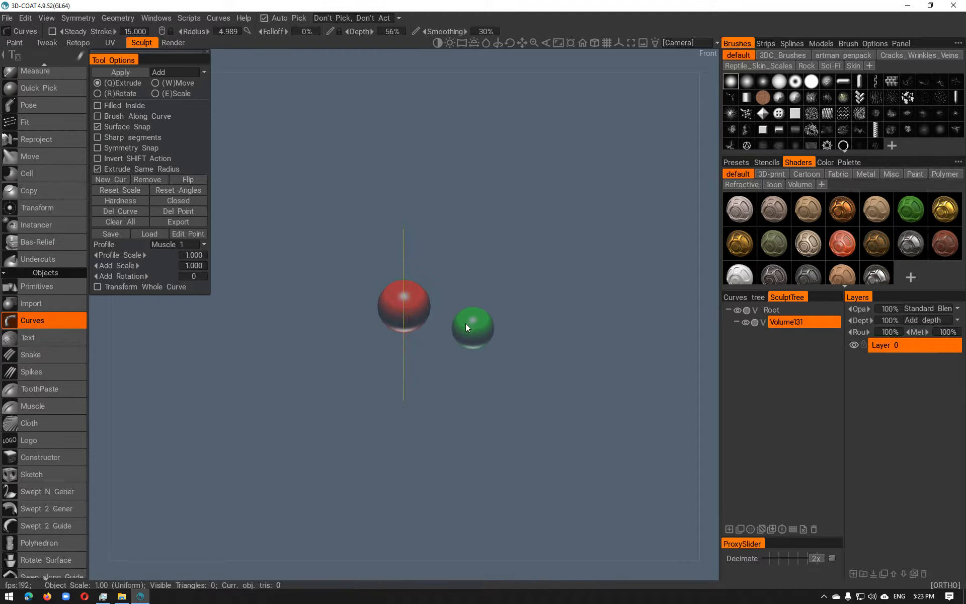
{"action": "left_click", "coordinate": [460, 321]}
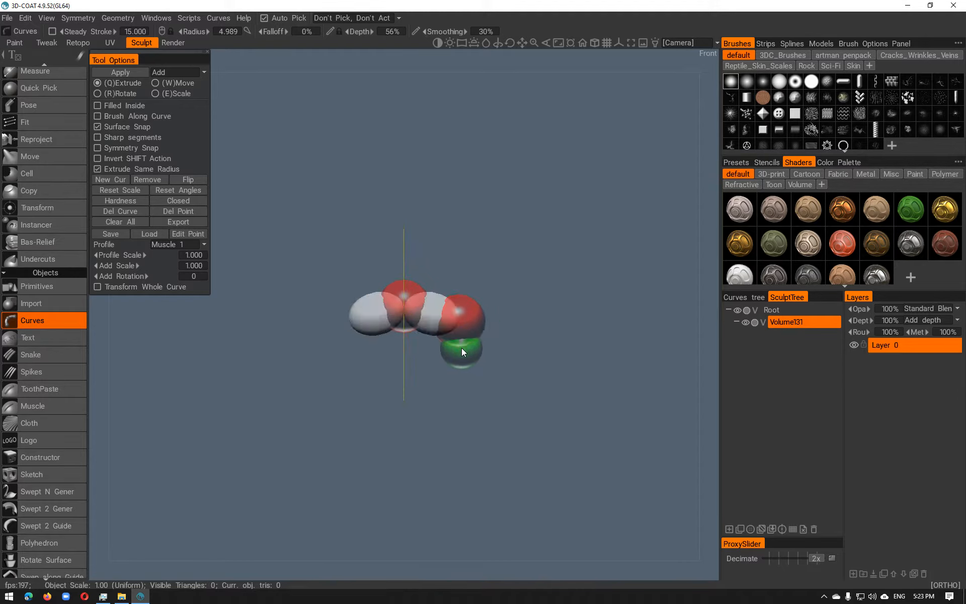
{"action": "key", "text": "ctrl+z"}
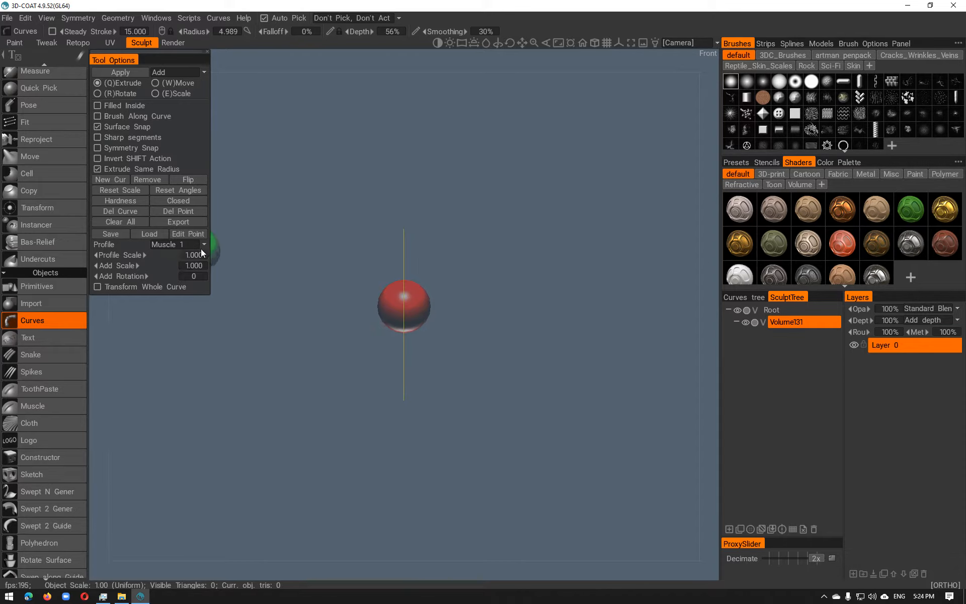
Set the curve profile to Hemisphere and extend the curve from the symmetry-plane point outward and down to form mirrored legs
{"action": "left_click", "coordinate": [204, 244]}
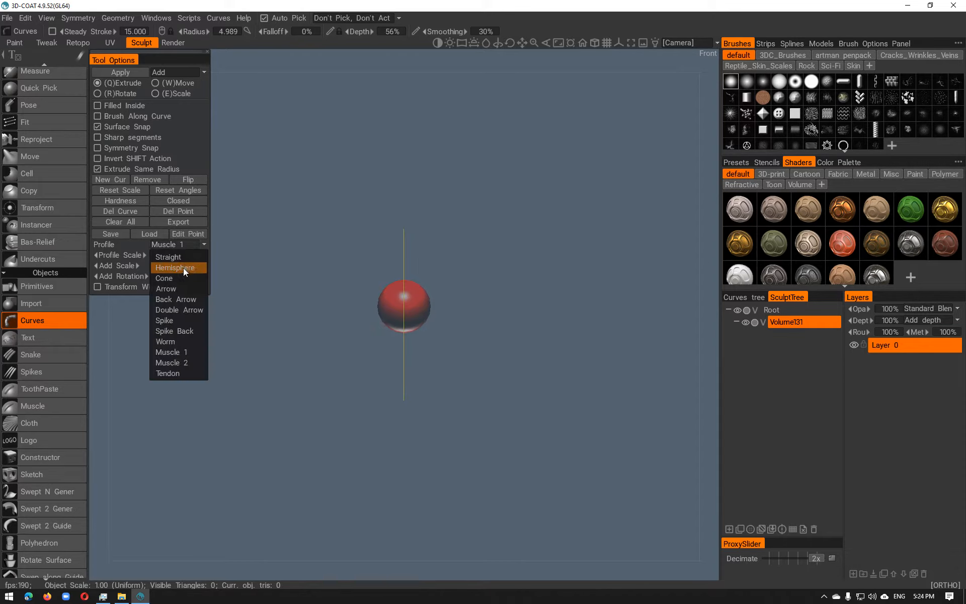
{"action": "left_click", "coordinate": [183, 268]}
{"action": "left_click", "coordinate": [464, 326]}
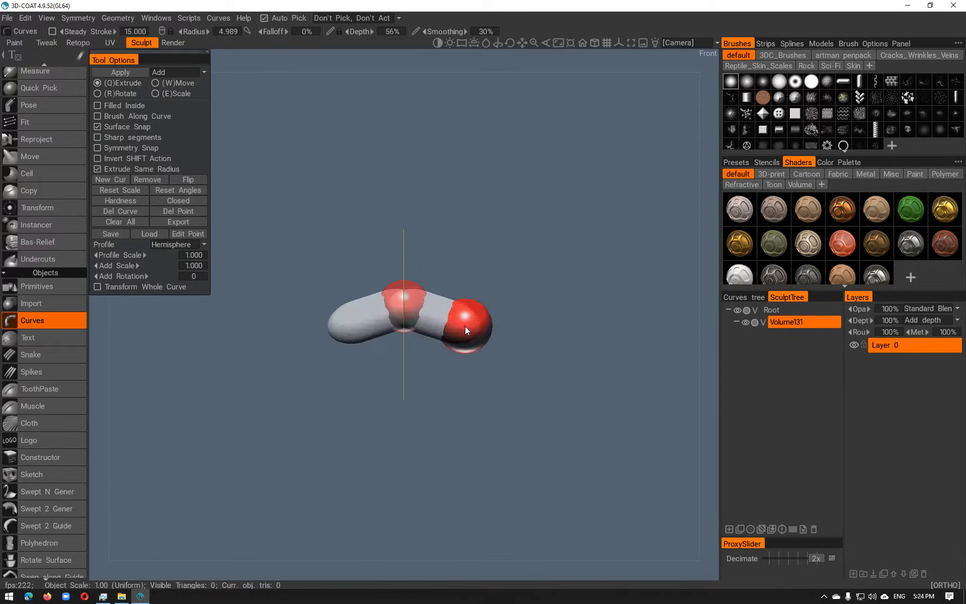
{"action": "left_click", "coordinate": [453, 473]}
{"action": "middle_click_drag", "start_coordinate": [506, 487], "coordinate": [496, 357]}
{"action": "left_click", "coordinate": [470, 385]}
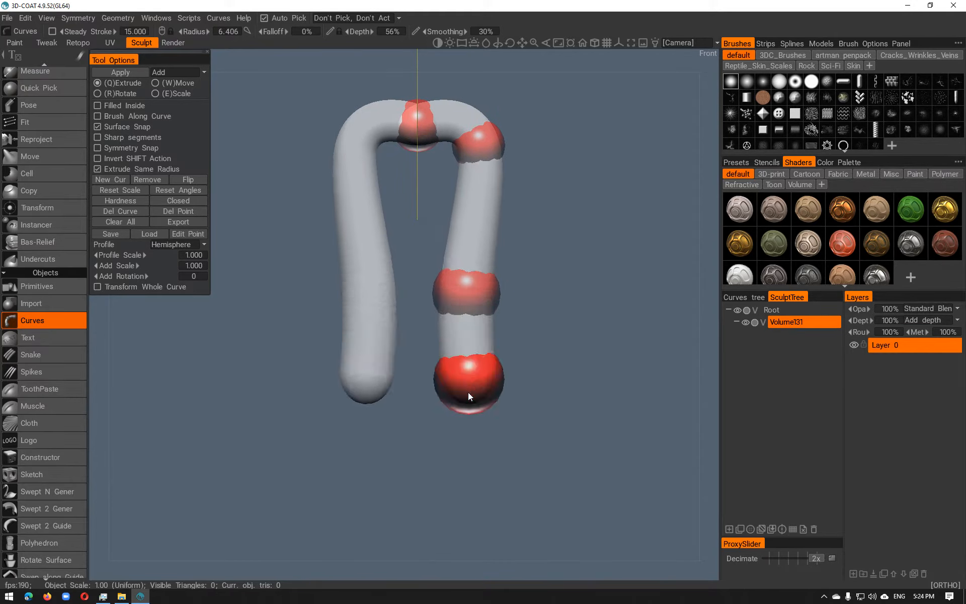
{"action": "left_click", "coordinate": [463, 458]}
In side view, bend the leg curve backward at its middle, narrow the knee, and add a thick thigh point above it
{"action": "left_click_drag", "start_coordinate": [382, 484], "coordinate": [395, 476], "text": "alt+shift"}
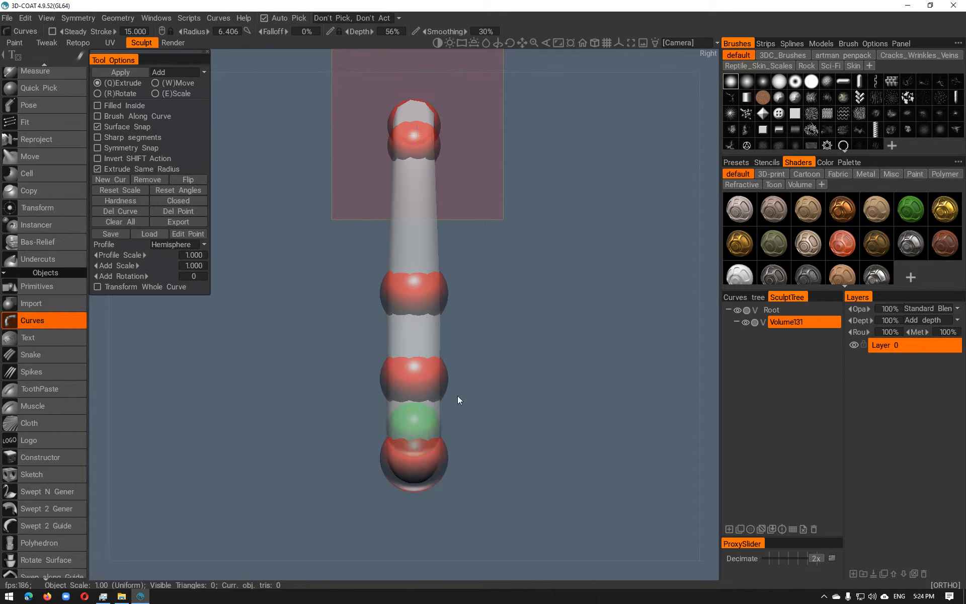
{"action": "left_click_drag", "start_coordinate": [429, 303], "coordinate": [397, 304]}
{"action": "right_click_drag", "start_coordinate": [418, 356], "coordinate": [379, 363]}
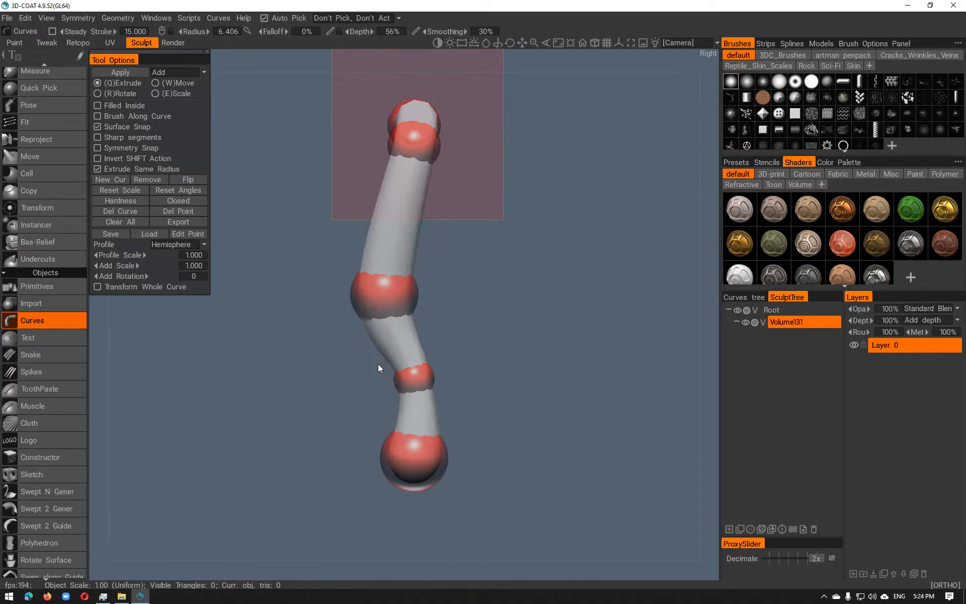
{"action": "right_click_drag", "start_coordinate": [389, 295], "coordinate": [364, 299]}
{"action": "left_click", "coordinate": [399, 213]}
{"action": "mouse_move", "coordinate": [399, 213]}
{"action": "right_mouse_down"}
{"action": "mouse_move", "coordinate": [427, 219]}
{"action": "mouse_move", "coordinate": [416, 221]}
{"action": "right_mouse_up"}
Shape the lower leg by raising and enlarging the calf point and shrinking the end point into a thin ankle
{"action": "left_click_drag", "start_coordinate": [422, 373], "coordinate": [426, 332]}
{"action": "right_click_drag", "start_coordinate": [431, 332], "coordinate": [450, 342]}
{"action": "right_click_drag", "start_coordinate": [436, 493], "coordinate": [333, 466]}
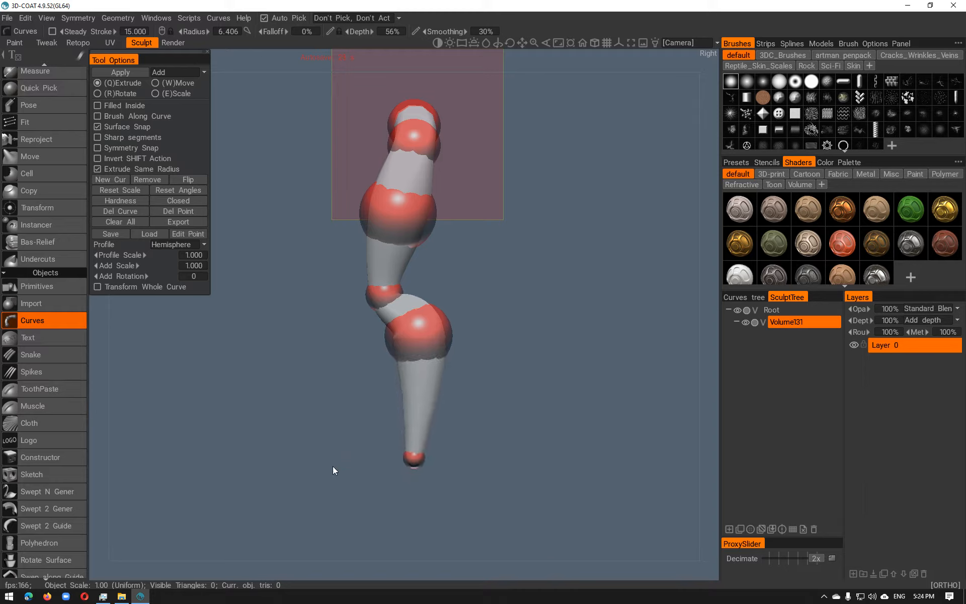
{"action": "left_click_drag", "start_coordinate": [431, 337], "coordinate": [436, 350]}
{"action": "mouse_move", "coordinate": [435, 350]}
{"action": "right_mouse_down"}
{"action": "mouse_move", "coordinate": [409, 345]}
{"action": "mouse_move", "coordinate": [441, 353]}
{"action": "mouse_move", "coordinate": [418, 354]}
{"action": "right_mouse_up"}
In front view, build a torso curve from the pelvis through waist and chest to the shoulder, with a thick chest and thin end
{"action": "left_click_drag", "start_coordinate": [418, 355], "coordinate": [458, 109], "text": "alt"}
{"action": "middle_click_drag", "start_coordinate": [561, 204], "coordinate": [533, 435], "text": "alt"}
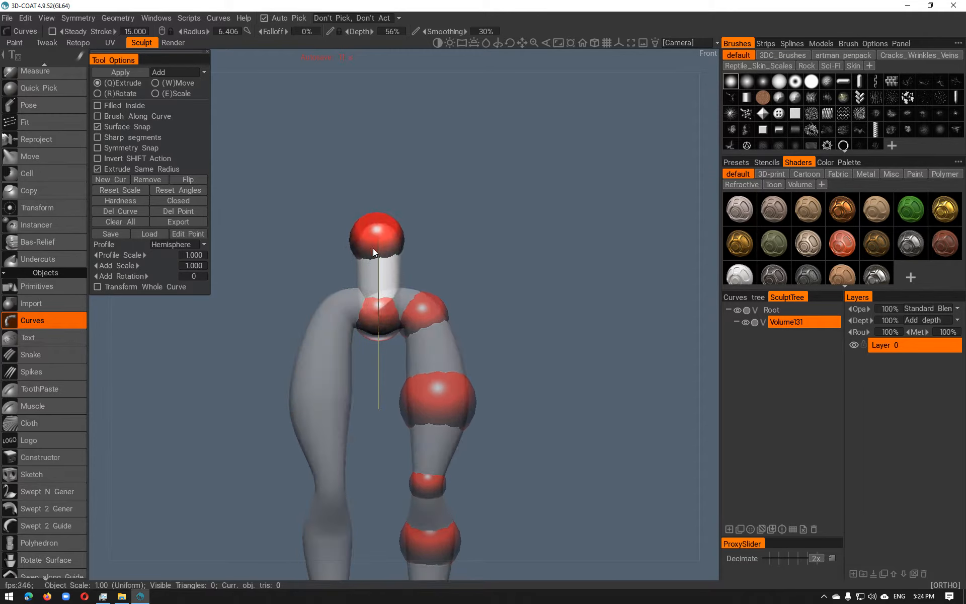
{"action": "left_click_drag", "start_coordinate": [360, 311], "coordinate": [411, 304]}
{"action": "left_click_drag", "start_coordinate": [375, 240], "coordinate": [461, 138]}
{"action": "left_click", "coordinate": [505, 135]}
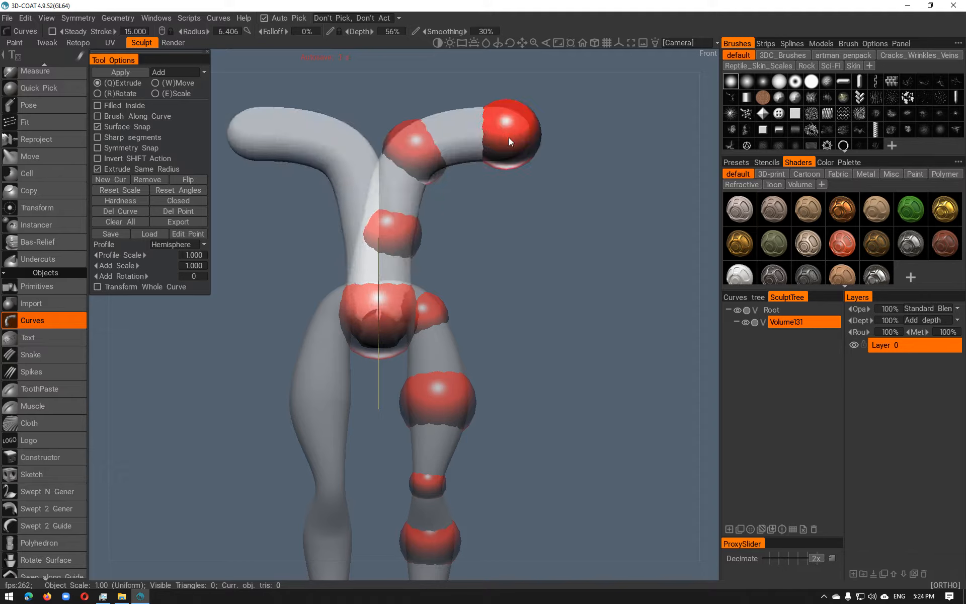
{"action": "right_click_drag", "start_coordinate": [531, 142], "coordinate": [494, 145]}
{"action": "right_click_drag", "start_coordinate": [433, 152], "coordinate": [405, 150]}
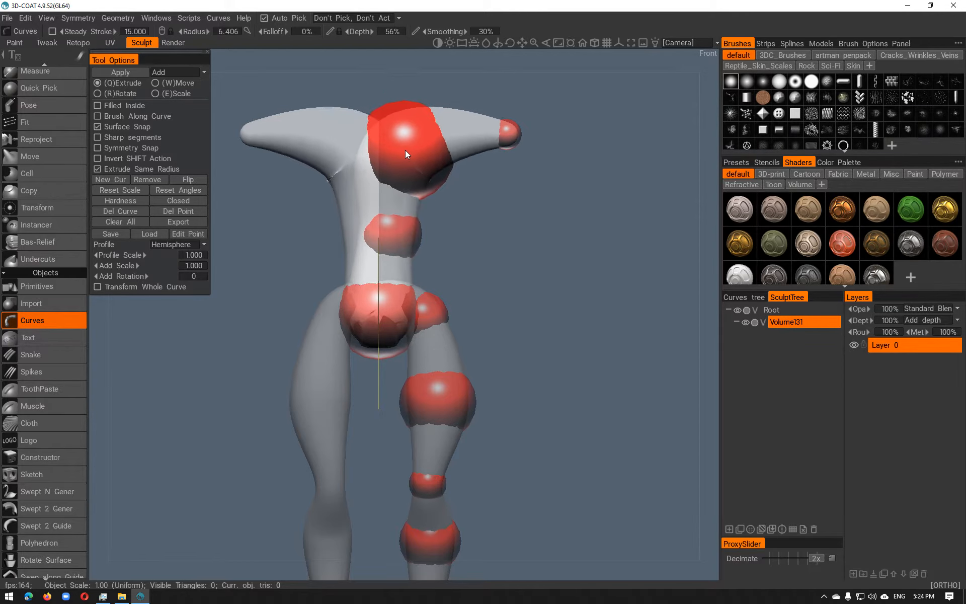
In top view, pull the shoulder point inward and extend the curve with three more points to form the arm
{"action": "left_click_drag", "start_coordinate": [526, 230], "coordinate": [378, 234], "text": "alt+shift"}
{"action": "left_click_drag", "start_coordinate": [490, 177], "coordinate": [576, 282], "text": "alt+shift"}
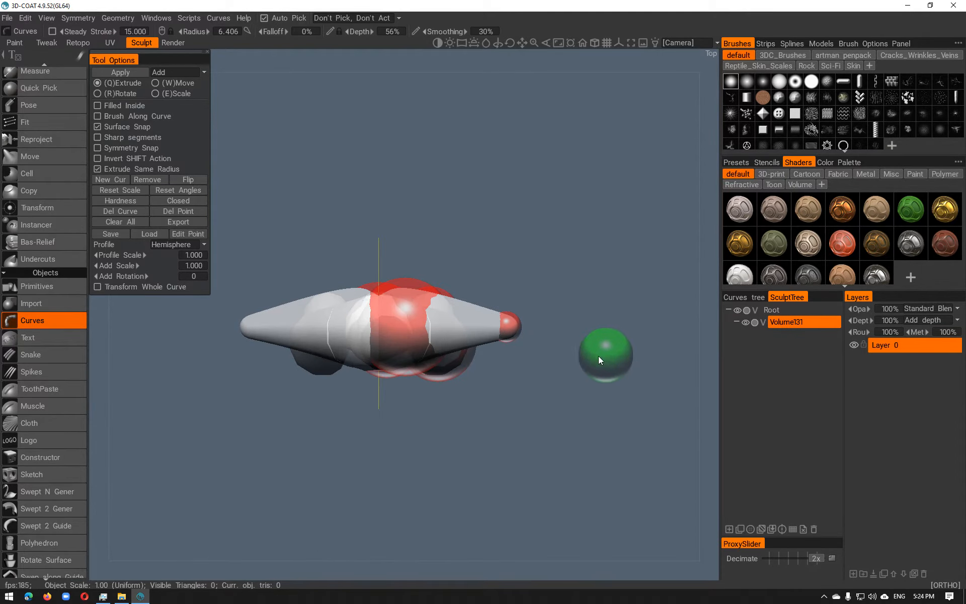
{"action": "left_click_drag", "start_coordinate": [511, 334], "coordinate": [493, 333]}
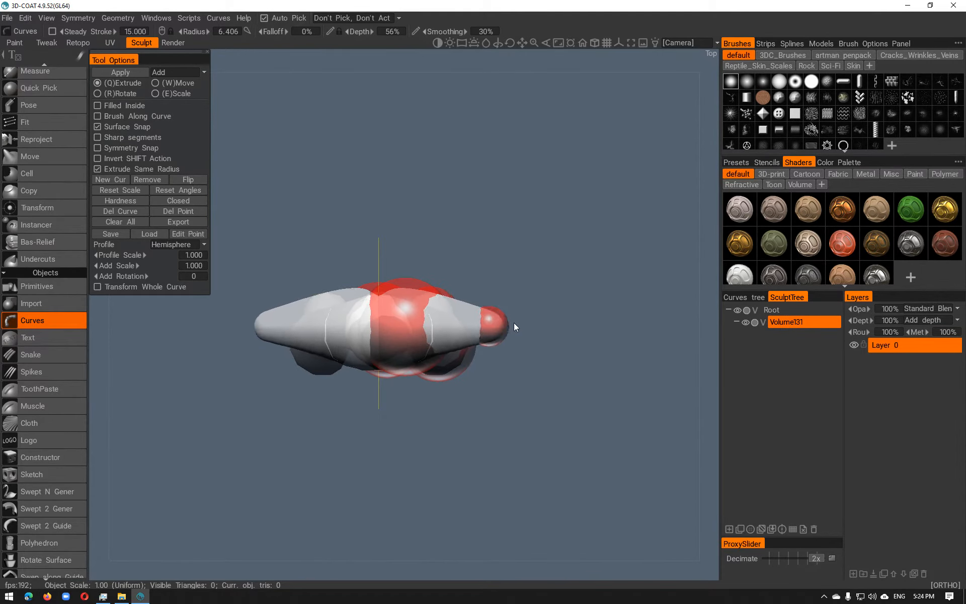
{"action": "left_click", "coordinate": [628, 307]}
{"action": "middle_click_drag", "start_coordinate": [554, 342], "coordinate": [443, 330], "text": "alt"}
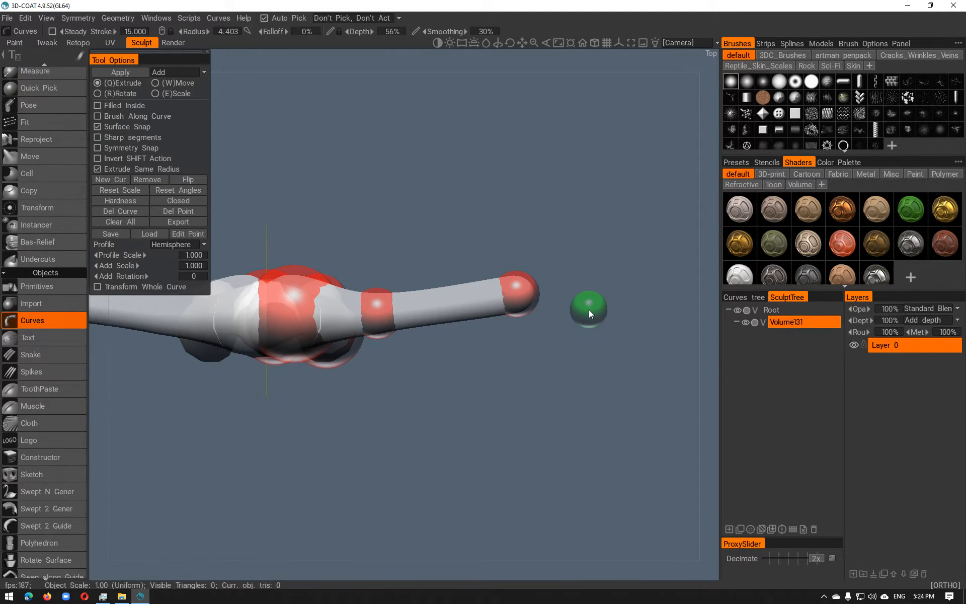
{"action": "left_click", "coordinate": [589, 307]}
{"action": "left_click", "coordinate": [668, 336]}
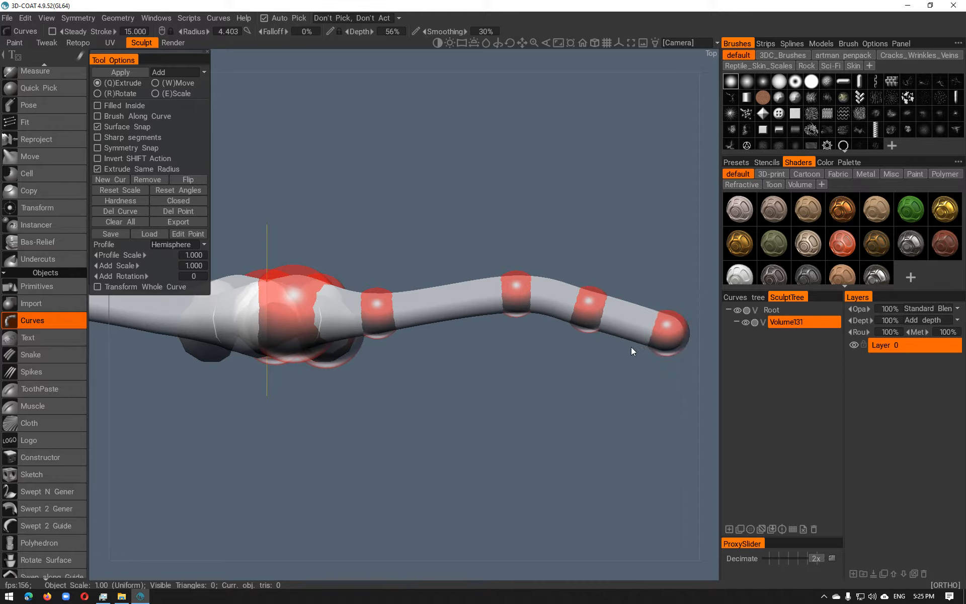
Taper the arm by shrinking the hand and wrist-side points, thickening the forearm, and adding a point along the upper arm
{"action": "right_click_drag", "start_coordinate": [665, 330], "coordinate": [701, 328]}
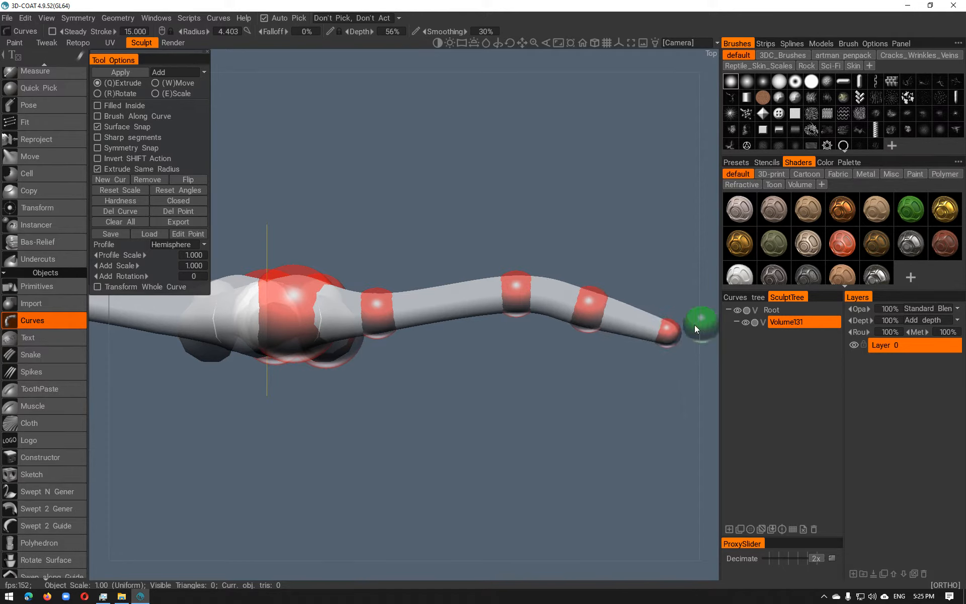
{"action": "mouse_move", "coordinate": [587, 316]}
{"action": "right_mouse_down"}
{"action": "mouse_move", "coordinate": [609, 291]}
{"action": "mouse_move", "coordinate": [599, 296]}
{"action": "right_mouse_up"}
{"action": "scroll", "coordinate": [588, 339], "scroll_direction": "down", "scroll_amount": 1}
{"action": "left_click", "coordinate": [446, 308]}
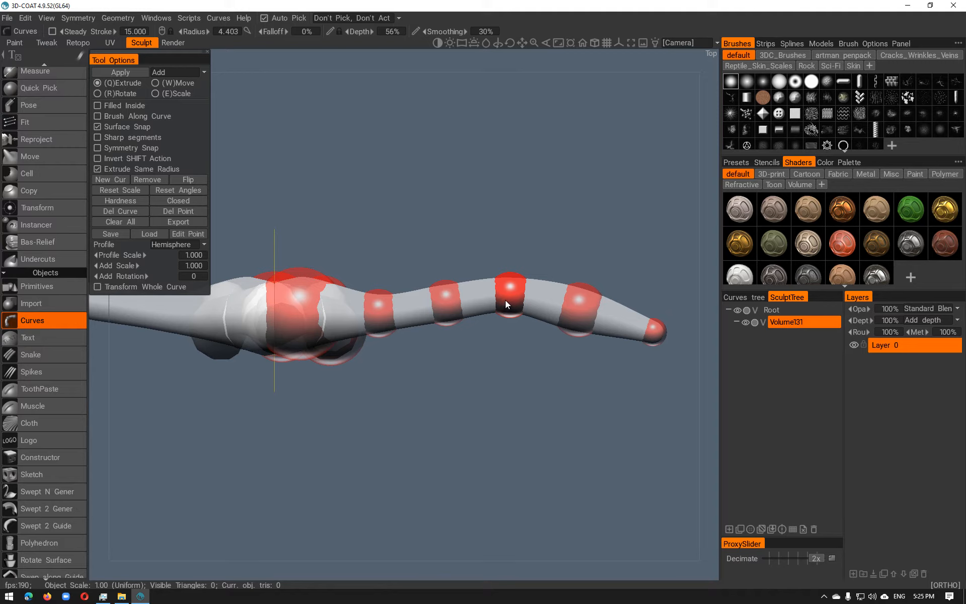
{"action": "mouse_move", "coordinate": [505, 300]}
{"action": "right_mouse_down"}
{"action": "mouse_move", "coordinate": [494, 301]}
{"action": "mouse_move", "coordinate": [522, 295]}
{"action": "mouse_move", "coordinate": [512, 294]}
{"action": "right_mouse_up"}
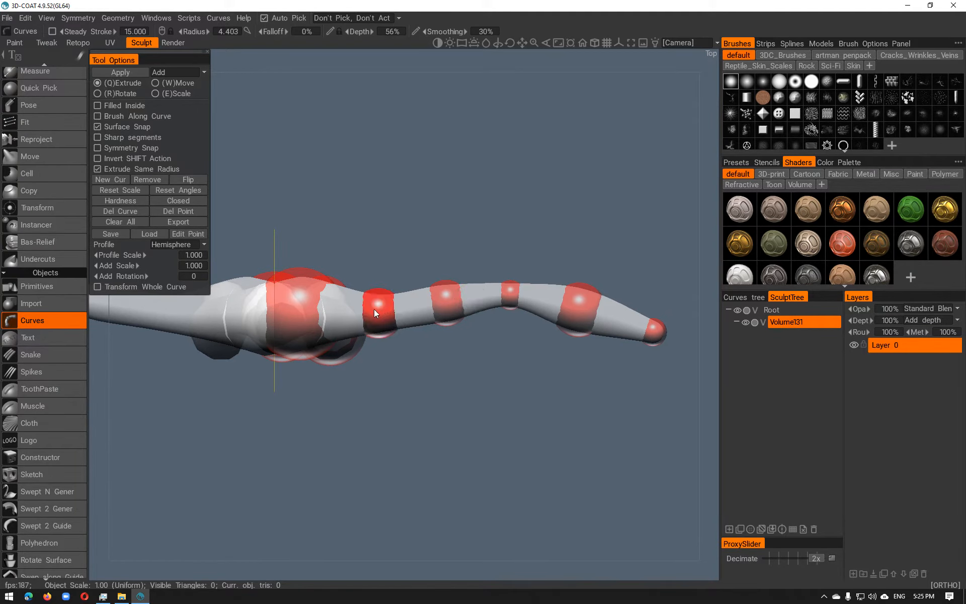
Enlarge the torso's waist point in front view, and reduce it slightly in side view
{"action": "left_click_drag", "start_coordinate": [379, 314], "coordinate": [424, 197], "text": "alt"}
{"action": "middle_click_drag", "start_coordinate": [435, 242], "coordinate": [585, 273], "text": "alt"}
{"action": "left_click_drag", "start_coordinate": [586, 273], "coordinate": [597, 238], "text": "alt"}
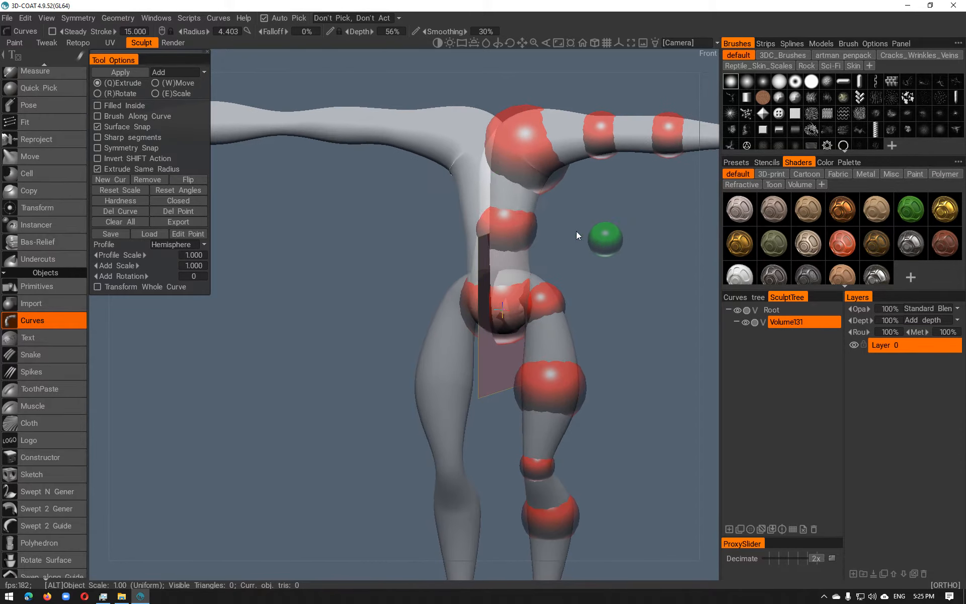
{"action": "right_click_drag", "start_coordinate": [519, 236], "coordinate": [531, 240]}
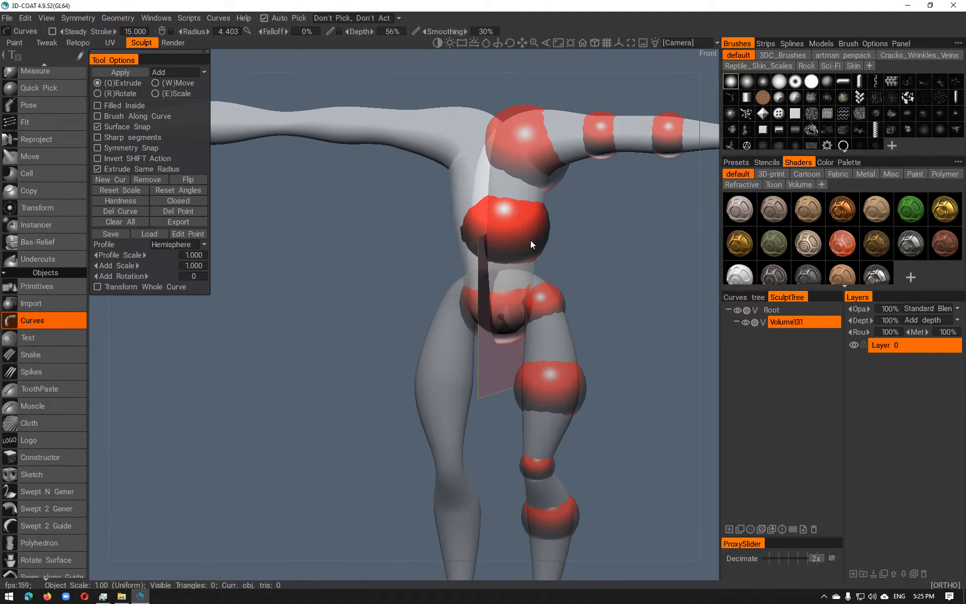
{"action": "mouse_move", "coordinate": [533, 240]}
{"action": "left_mouse_down", "text": "alt"}
{"action": "mouse_move", "coordinate": [441, 225]}
{"action": "mouse_move", "coordinate": [517, 231]}
{"action": "left_mouse_up", "text": "alt"}
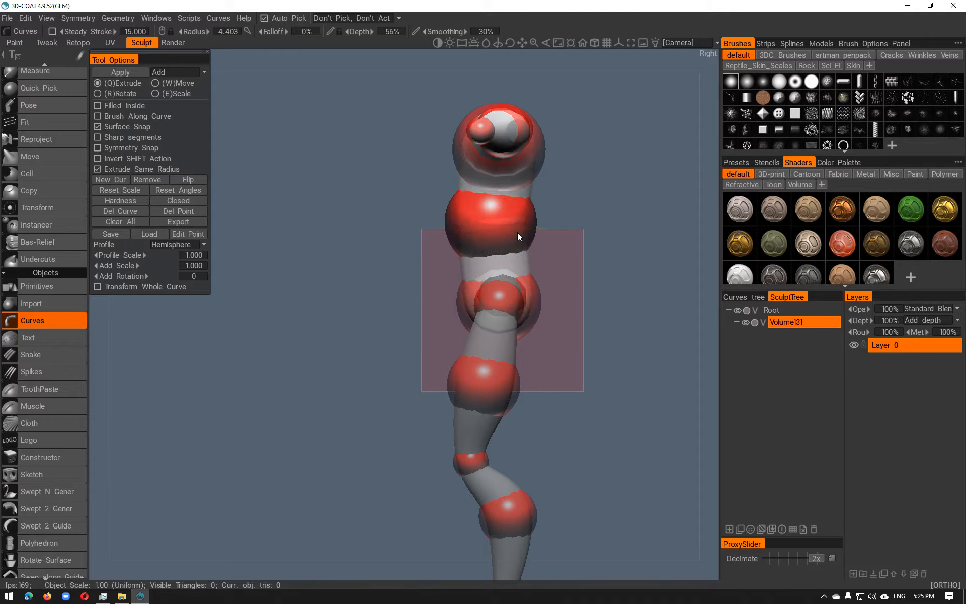
{"action": "mouse_move", "coordinate": [517, 232]}
{"action": "right_mouse_down"}
{"action": "mouse_move", "coordinate": [500, 228]}
{"action": "mouse_move", "coordinate": [508, 229]}
{"action": "right_mouse_up"}
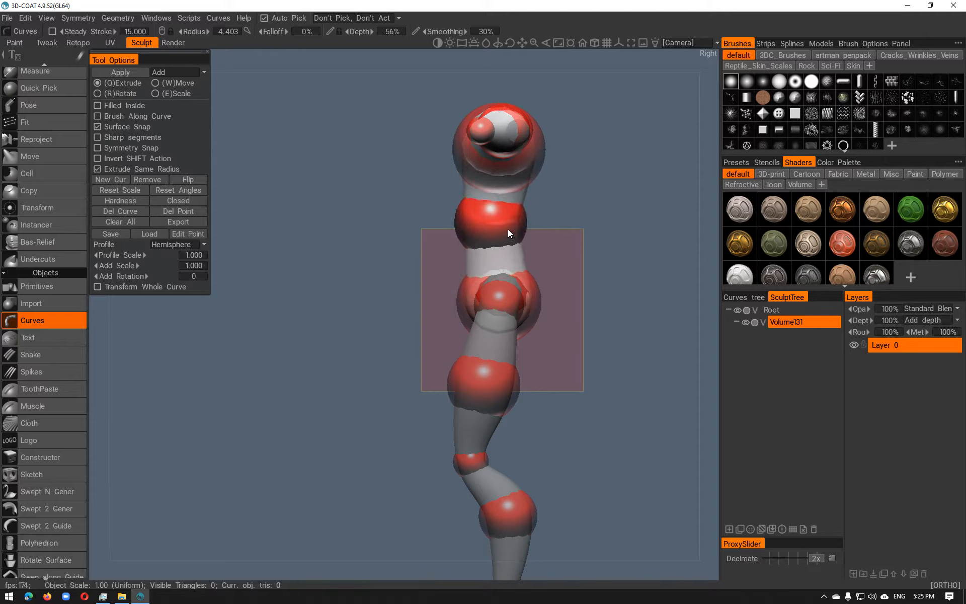
Place a large curve point at the base of the neck, between the shoulders on the symmetry plane
{"action": "left_click_drag", "start_coordinate": [509, 227], "coordinate": [633, 255], "text": "alt"}
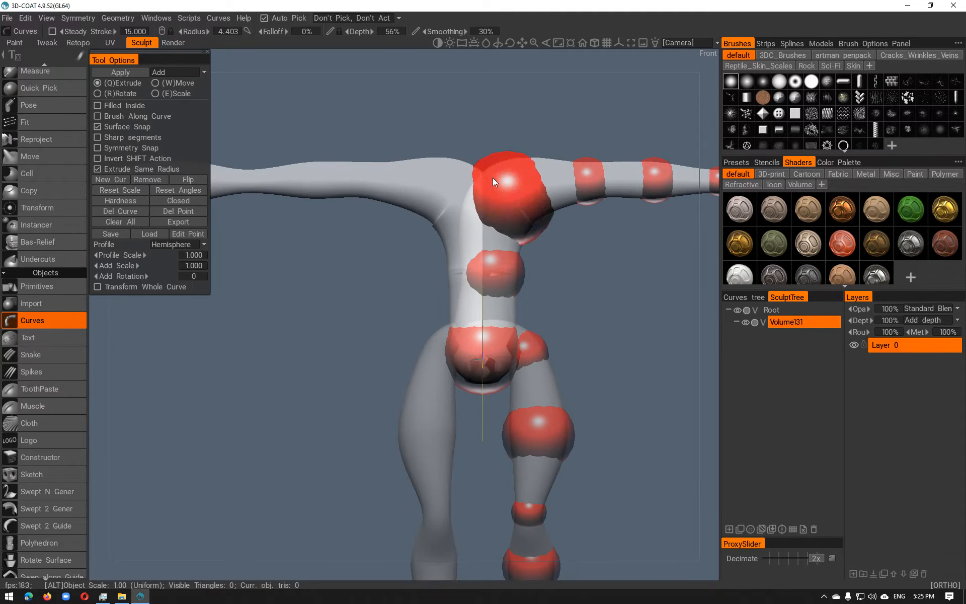
{"action": "left_click_drag", "start_coordinate": [479, 162], "coordinate": [474, 128]}
{"action": "mouse_move", "coordinate": [503, 219]}
{"action": "left_mouse_down", "text": "alt"}
{"action": "mouse_move", "coordinate": [340, 224]}
{"action": "mouse_move", "coordinate": [393, 223]}
{"action": "mouse_move", "coordinate": [494, 260]}
{"action": "mouse_move", "coordinate": [463, 463]}
{"action": "mouse_move", "coordinate": [489, 341]}
{"action": "mouse_move", "coordinate": [594, 327]}
{"action": "left_mouse_up", "text": "alt"}
{"action": "left_click_drag", "start_coordinate": [500, 334], "coordinate": [603, 328], "text": "alt"}
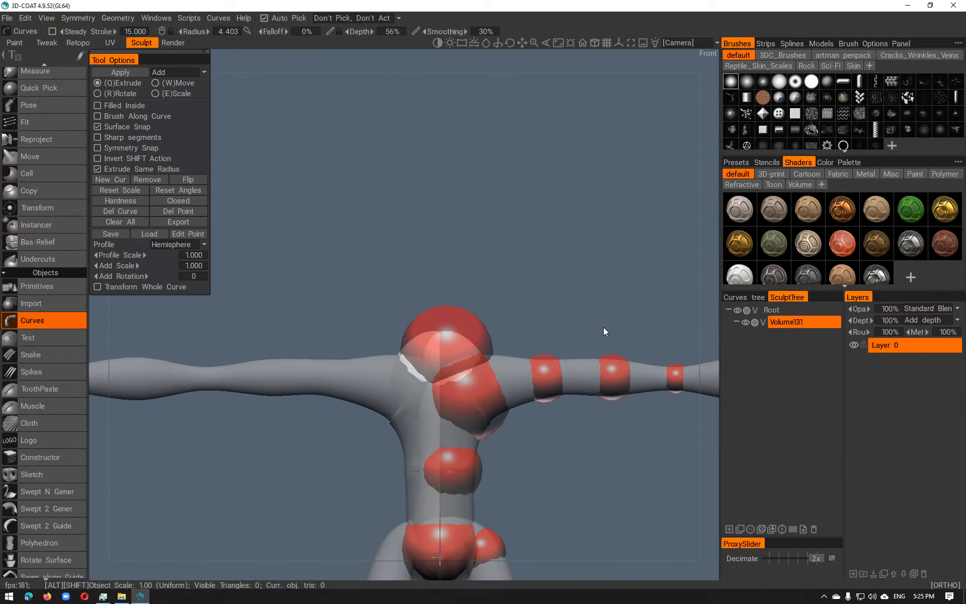
{"action": "left_click_drag", "start_coordinate": [423, 338], "coordinate": [391, 322], "text": "alt"}
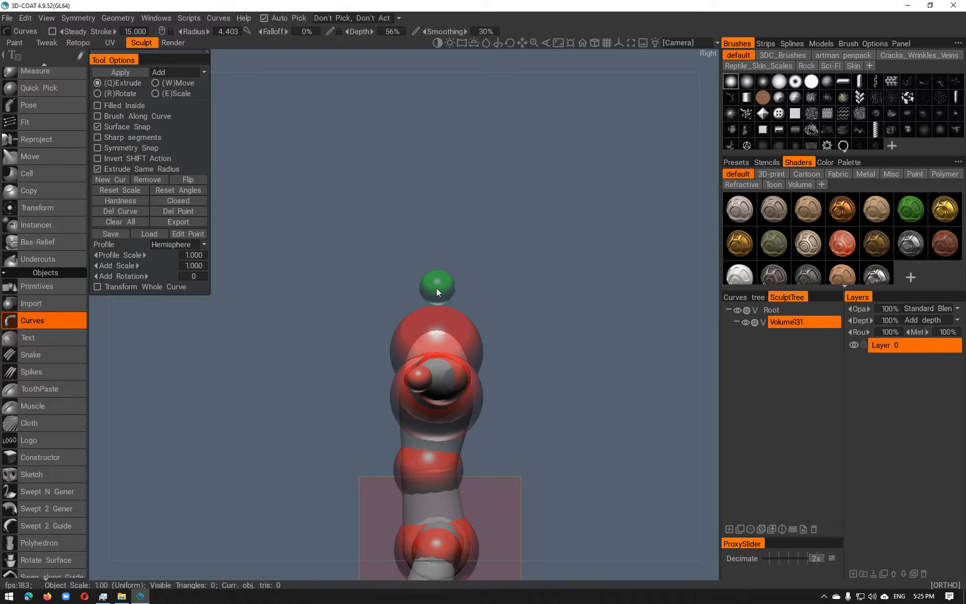
Try to add and resize small neck and head points above the large neck-base point, and undo them
{"action": "left_click_drag", "start_coordinate": [441, 285], "coordinate": [439, 300]}
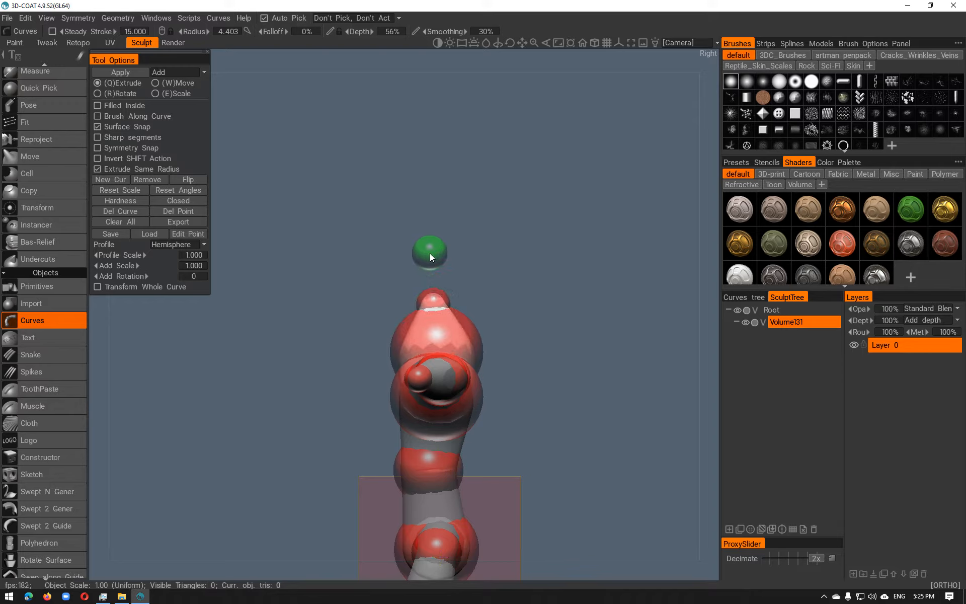
{"action": "left_click", "coordinate": [430, 254]}
{"action": "left_click_drag", "start_coordinate": [439, 258], "coordinate": [409, 264], "text": "alt"}
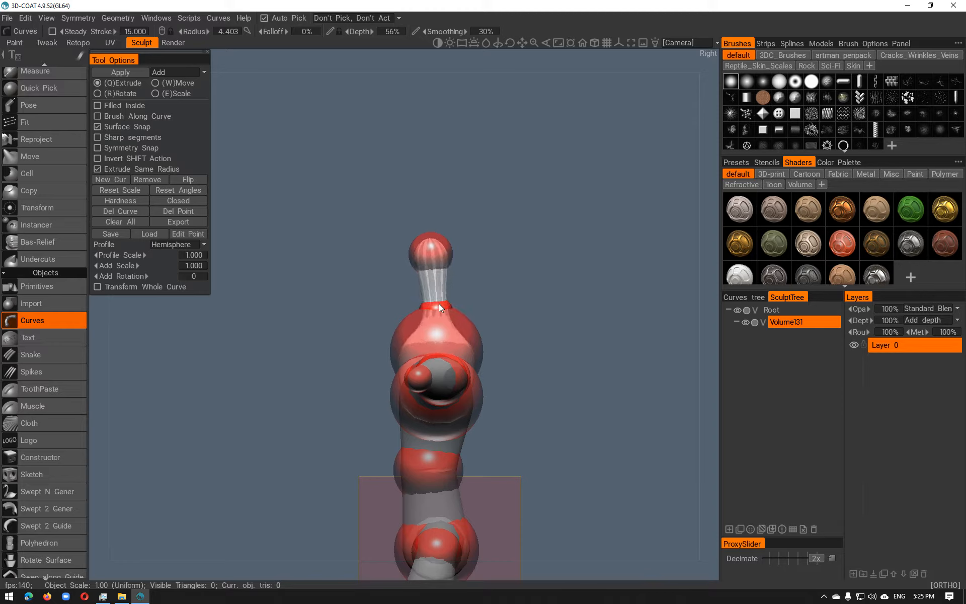
{"action": "left_click_drag", "start_coordinate": [436, 304], "coordinate": [506, 350], "text": "alt"}
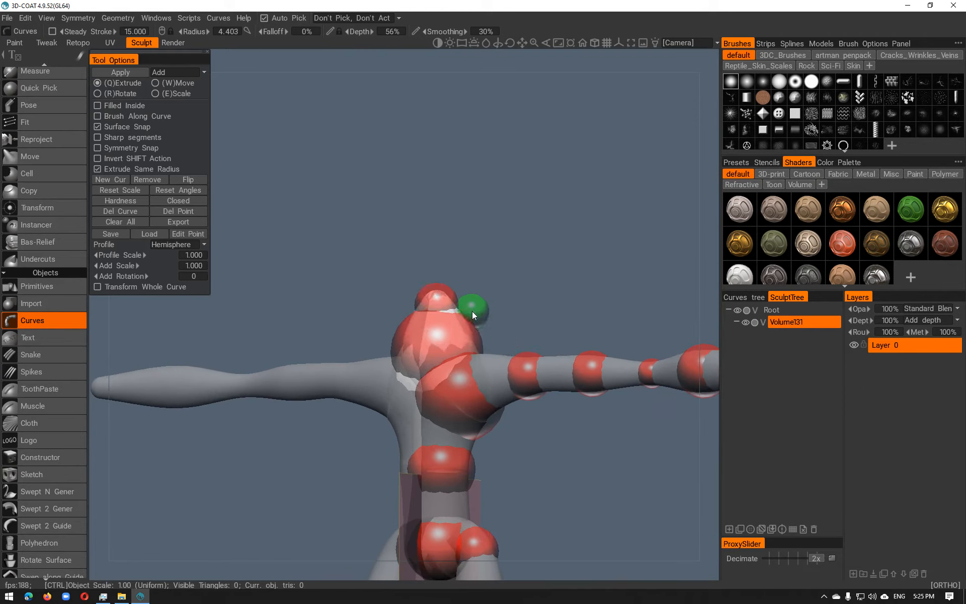
{"action": "left_click_drag", "start_coordinate": [471, 310], "coordinate": [418, 271]}
{"action": "right_click_drag", "start_coordinate": [402, 283], "coordinate": [439, 291]}
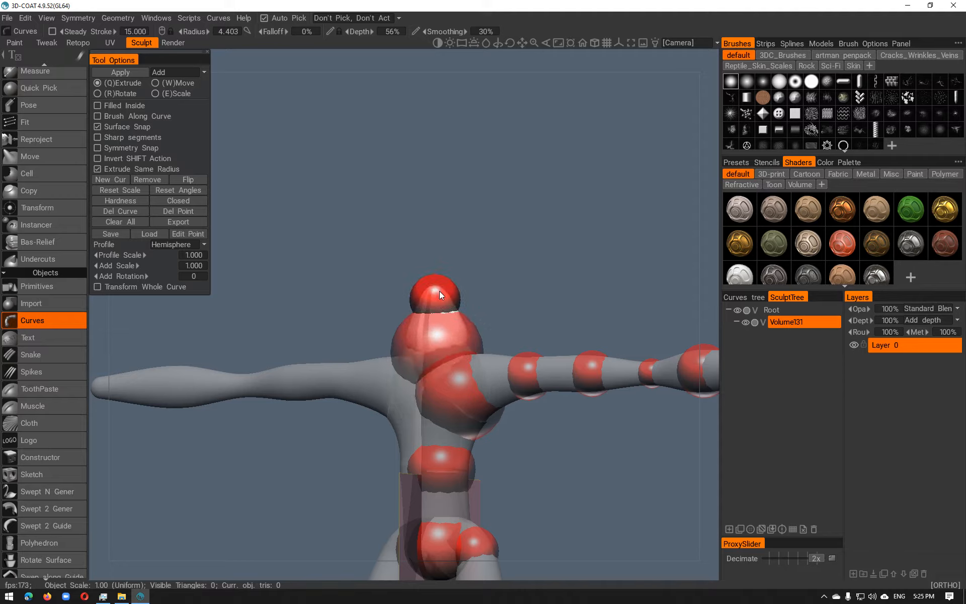
{"action": "left_click_drag", "start_coordinate": [481, 300], "coordinate": [498, 300], "text": "alt"}
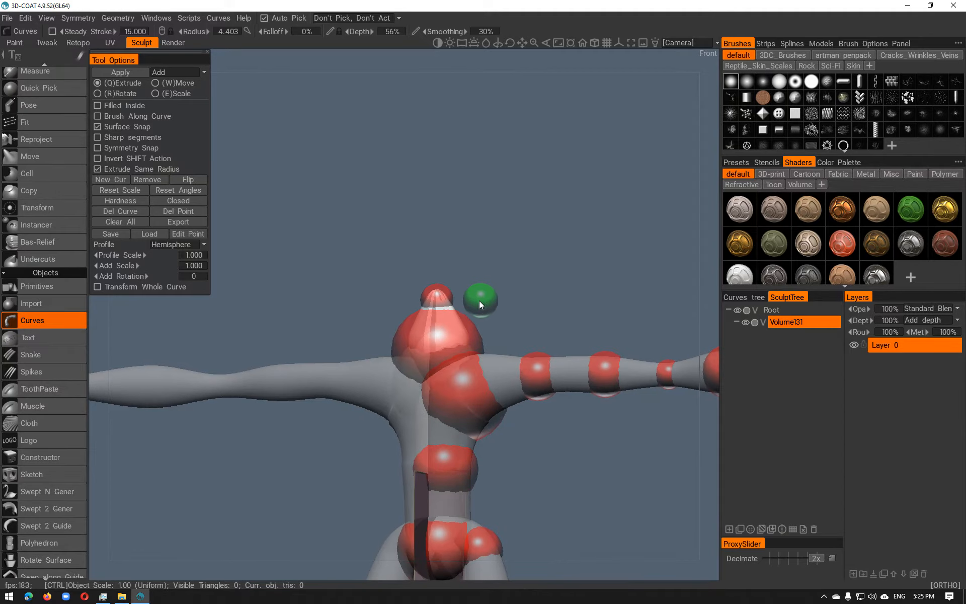
{"action": "key", "text": "ctrl+z"}
{"action": "key", "text": "ctrl+z"}
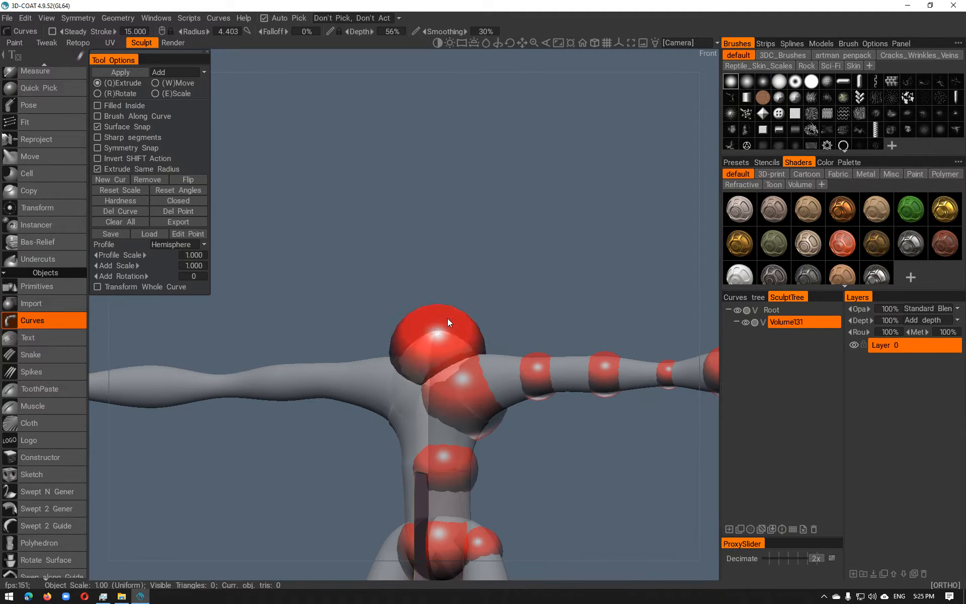
Shrink the neck-base point and extend its curve upward in side view with a small neck point and a head point
{"action": "right_click_drag", "start_coordinate": [446, 328], "coordinate": [421, 328]}
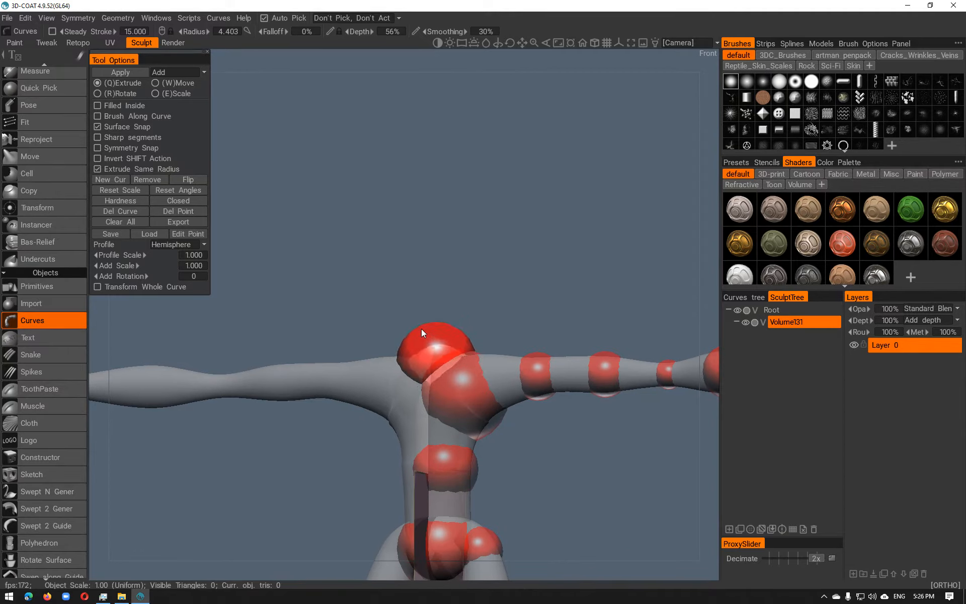
{"action": "left_click", "coordinate": [448, 304]}
{"action": "left_click_drag", "start_coordinate": [467, 305], "coordinate": [432, 326]}
{"action": "left_click_drag", "start_coordinate": [423, 259], "coordinate": [428, 244]}
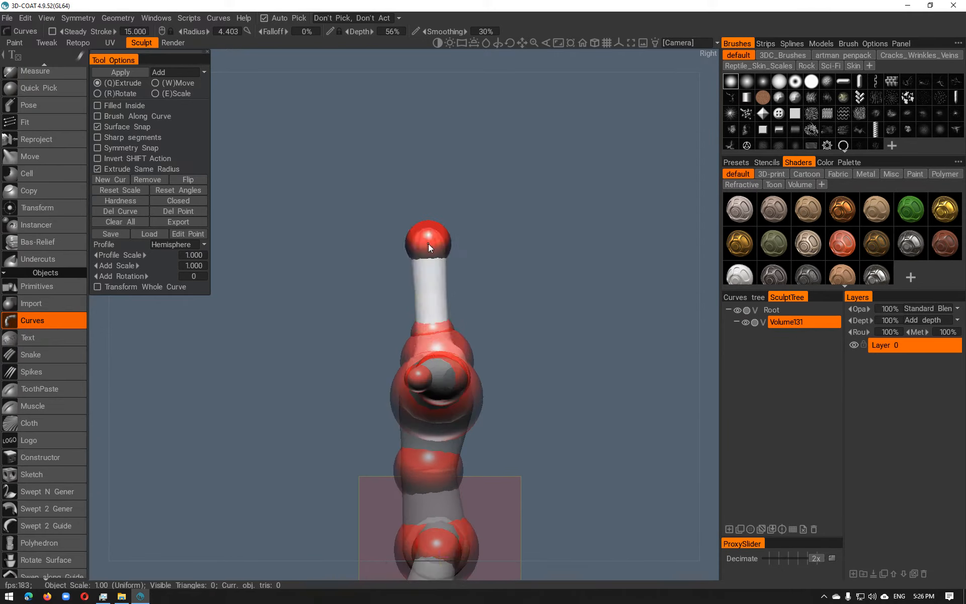
Insert a narrow neck point just below the head and adjust the head point's radius to form a rounded head
{"action": "right_click_drag", "start_coordinate": [438, 248], "coordinate": [473, 255]}
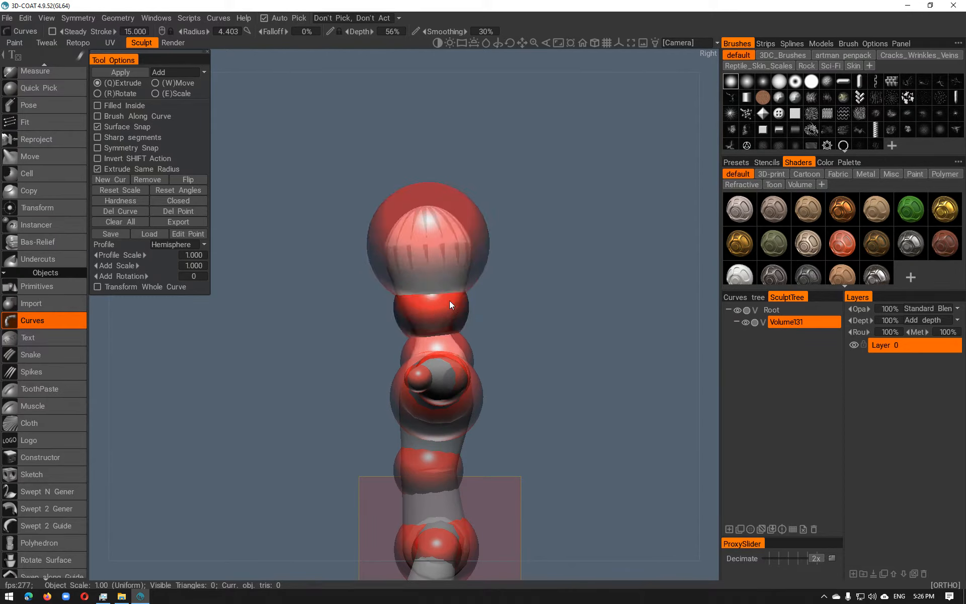
{"action": "left_click", "coordinate": [432, 307]}
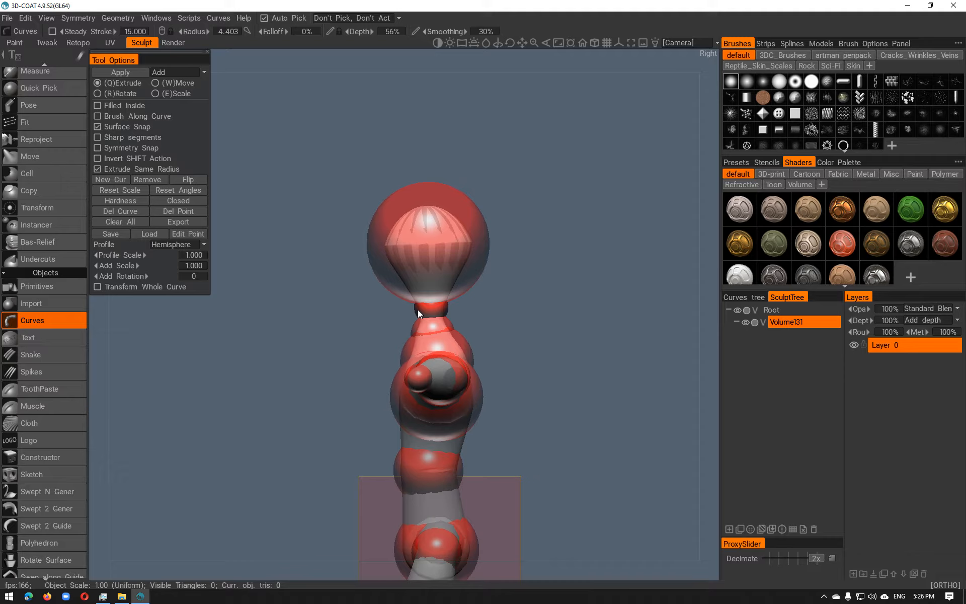
{"action": "left_click_drag", "start_coordinate": [427, 304], "coordinate": [431, 291]}
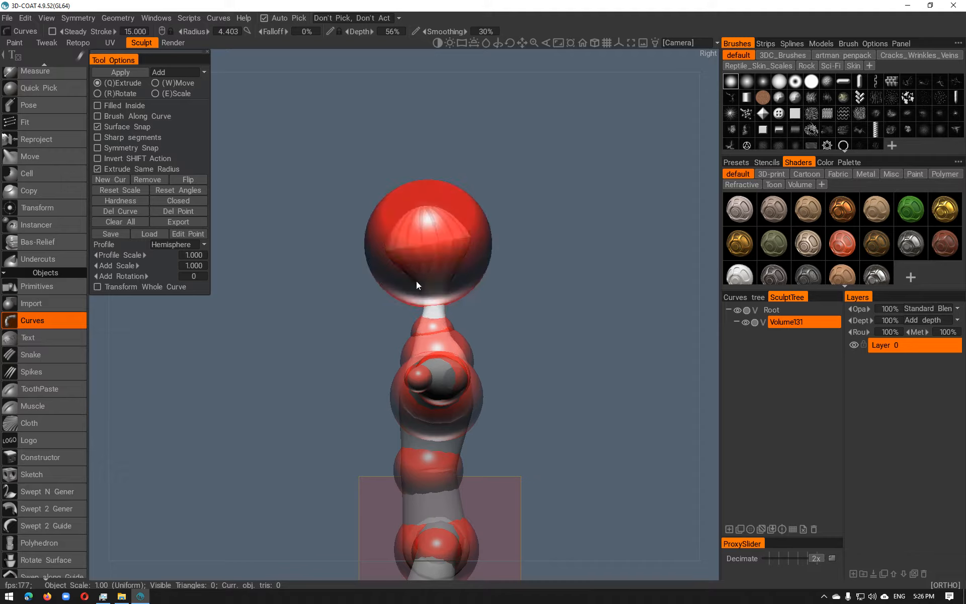
{"action": "right_click_drag", "start_coordinate": [460, 241], "coordinate": [441, 244]}
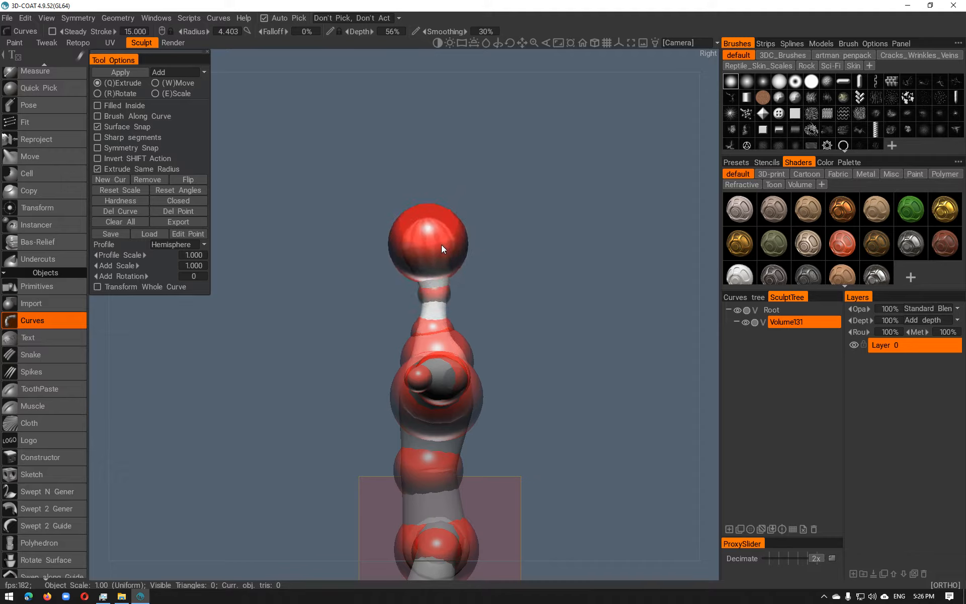
Extend the head curve with a small chin point and position it in front view below the head on the symmetry plane
{"action": "left_click", "coordinate": [396, 277]}
{"action": "left_click_drag", "start_coordinate": [406, 268], "coordinate": [414, 230]}
{"action": "left_click_drag", "start_coordinate": [466, 255], "coordinate": [448, 245]}
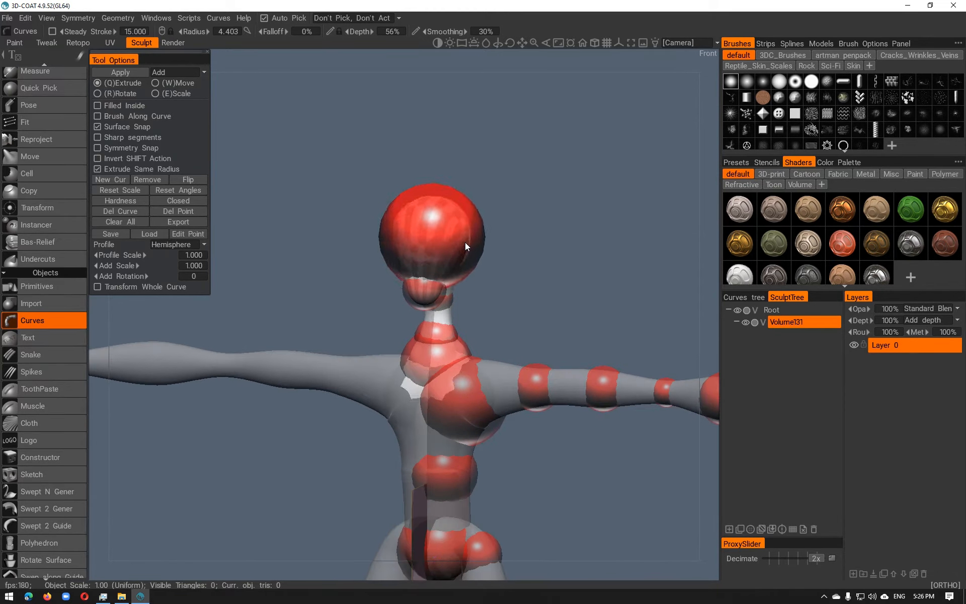
{"action": "left_click_drag", "start_coordinate": [417, 287], "coordinate": [412, 305]}
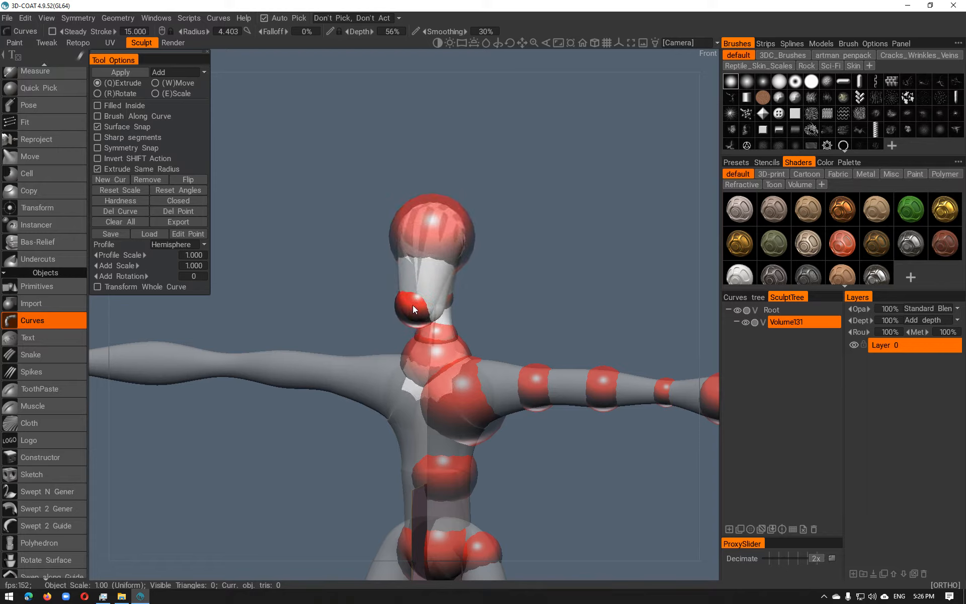
{"action": "left_click_drag", "start_coordinate": [521, 303], "coordinate": [522, 289], "text": "alt"}
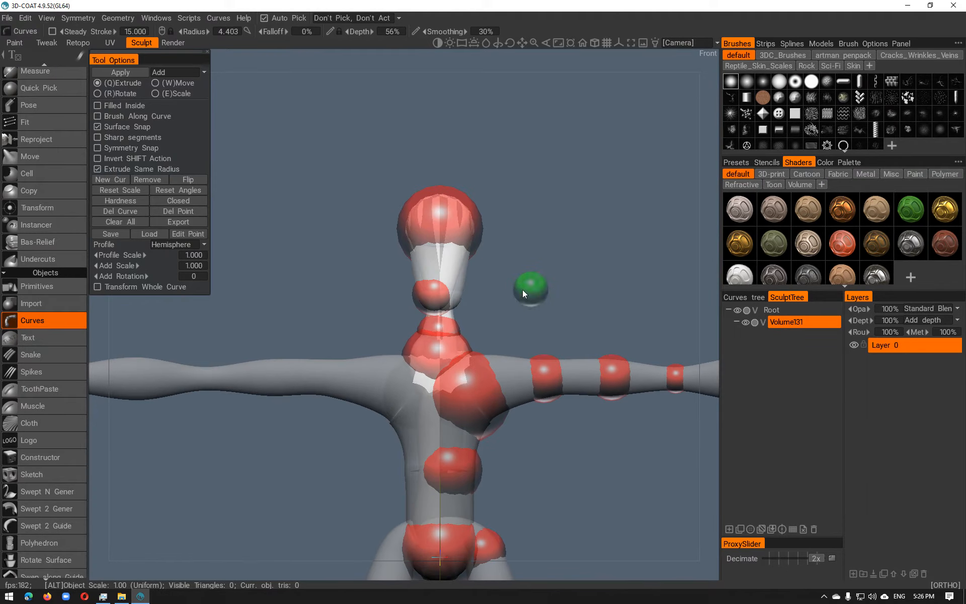
{"action": "left_click_drag", "start_coordinate": [428, 303], "coordinate": [430, 270]}
Extend the arm curve beyond the wrist in top view and enlarge its new end point to form the palm
{"action": "scroll", "coordinate": [432, 272], "scroll_direction": "up", "scroll_amount": 3}
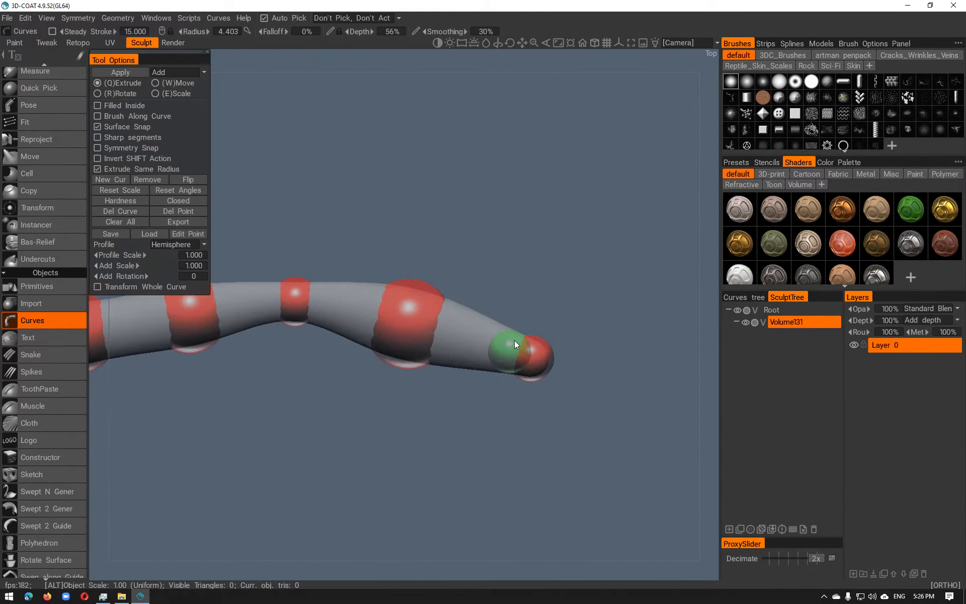
{"action": "middle_click_drag", "start_coordinate": [574, 406], "coordinate": [576, 436]}
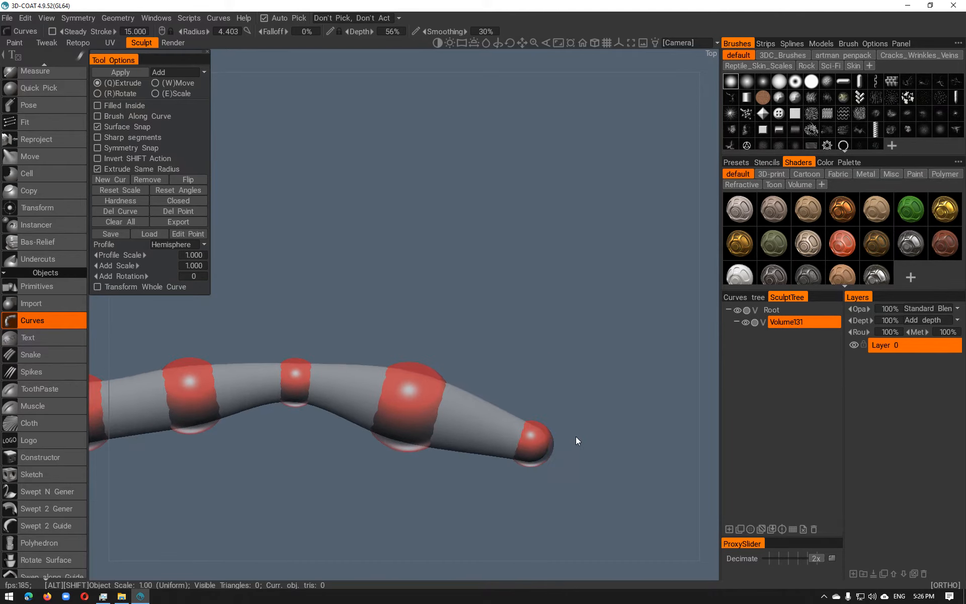
{"action": "left_click_drag", "start_coordinate": [541, 443], "coordinate": [606, 461]}
{"action": "right_click_drag", "start_coordinate": [607, 461], "coordinate": [627, 452]}
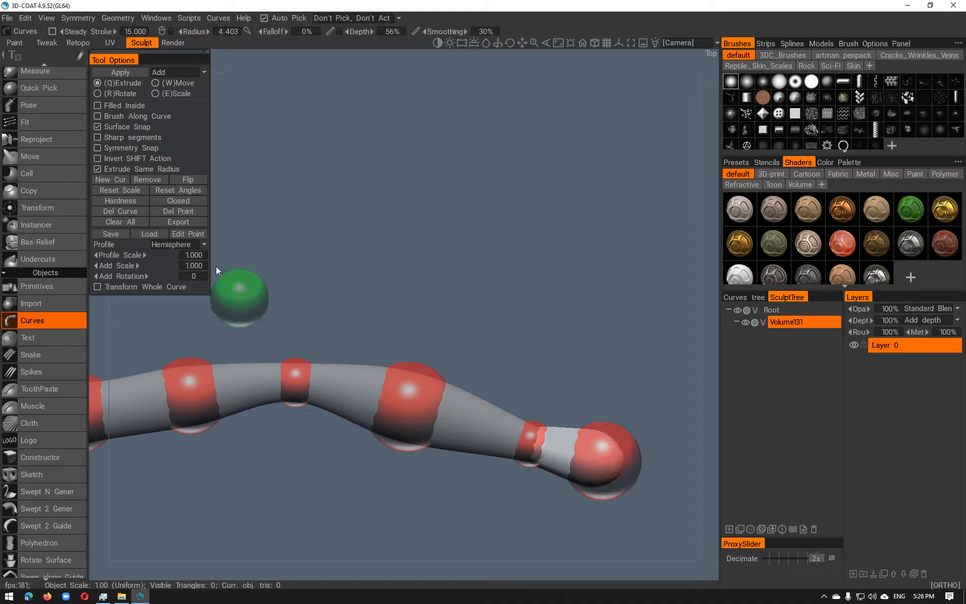
Extrude a small point from the palm's outer edge to start a finger and adjust its position
{"action": "middle_click_drag", "start_coordinate": [532, 338], "coordinate": [395, 258], "text": "alt"}
{"action": "right_click_drag", "start_coordinate": [524, 357], "coordinate": [493, 345]}
{"action": "left_click_drag", "start_coordinate": [436, 356], "coordinate": [477, 329]}
{"action": "right_click_drag", "start_coordinate": [477, 329], "coordinate": [436, 329]}
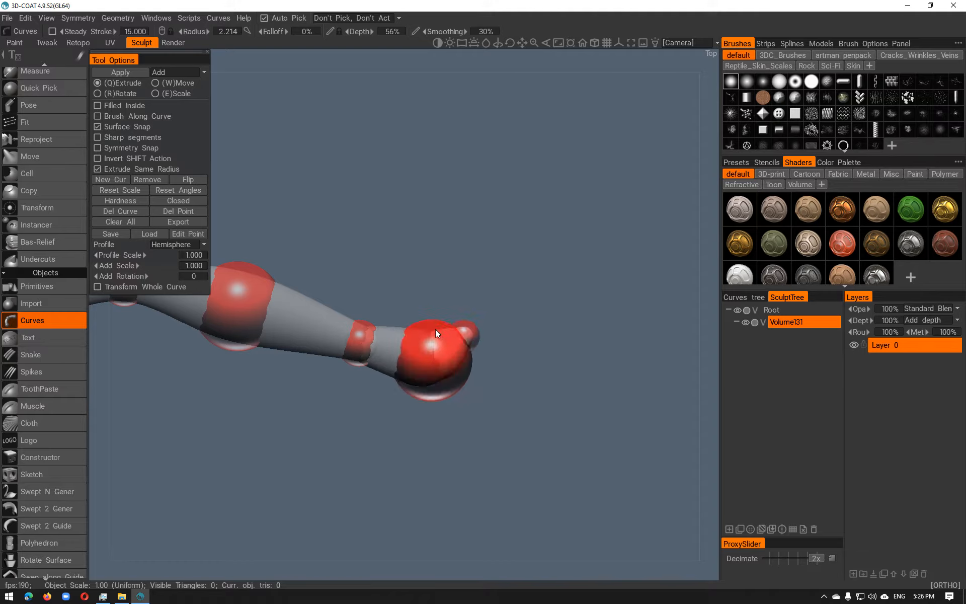
{"action": "mouse_move", "coordinate": [469, 330]}
{"action": "left_mouse_down"}
{"action": "mouse_move", "coordinate": [476, 336]}
{"action": "mouse_move", "coordinate": [476, 328]}
{"action": "left_mouse_up"}
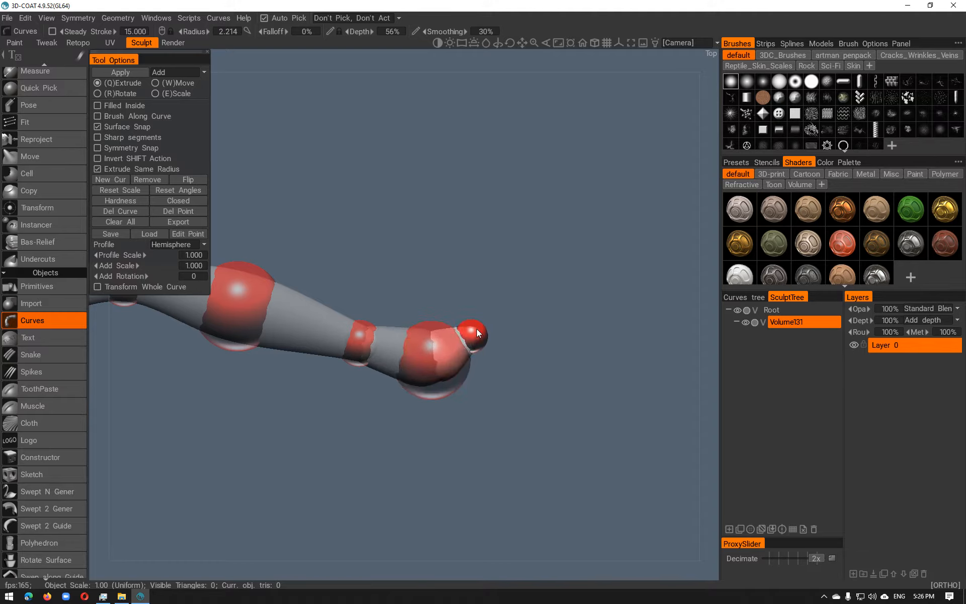
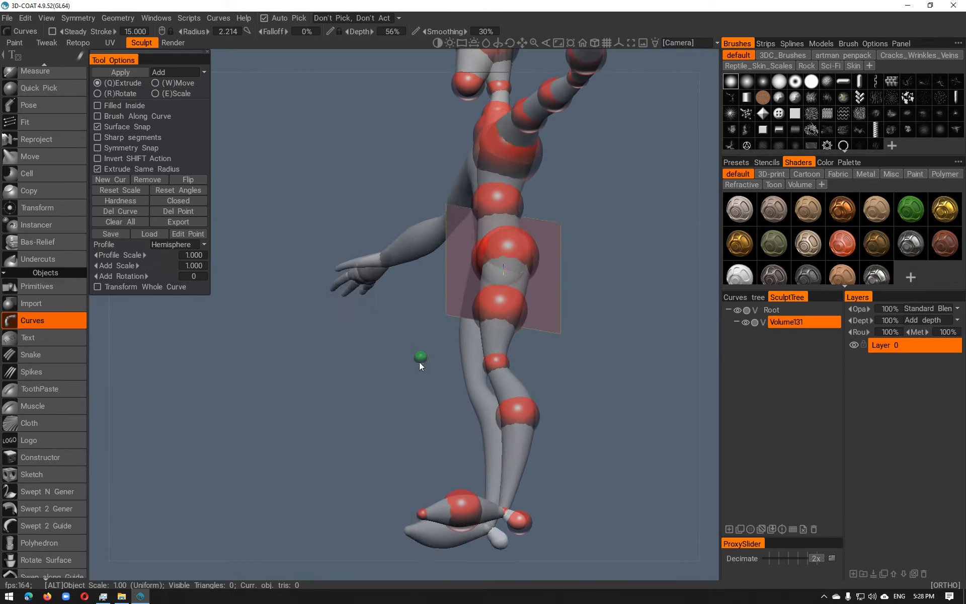
Scale the large middle point of the foot curve sideways to widen the foot
{"action": "left_click_drag", "start_coordinate": [537, 453], "coordinate": [532, 449]}
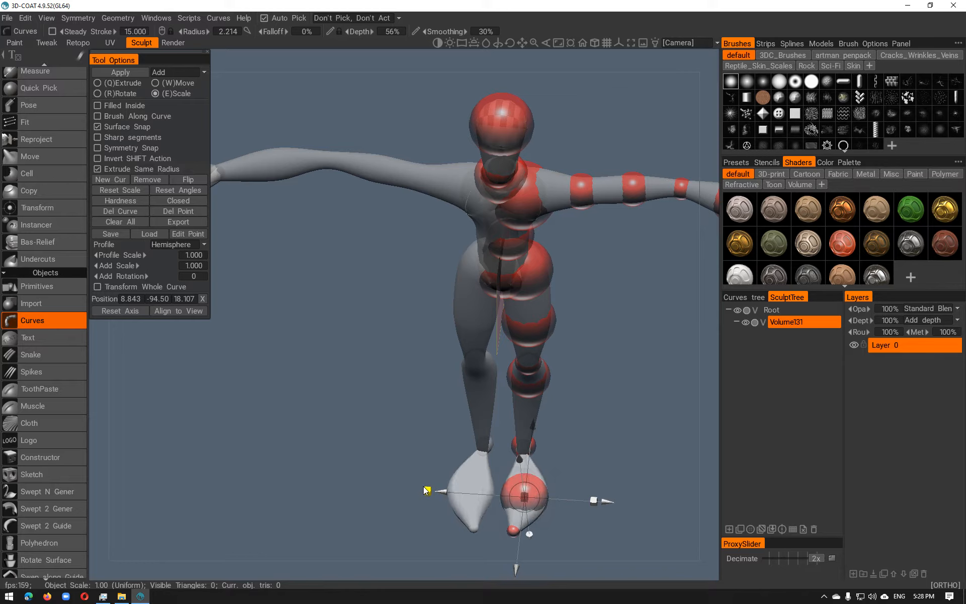
{"action": "middle_click_drag", "start_coordinate": [490, 417], "coordinate": [481, 463], "text": "alt"}
{"action": "left_click_drag", "start_coordinate": [481, 464], "coordinate": [508, 408], "text": "alt"}
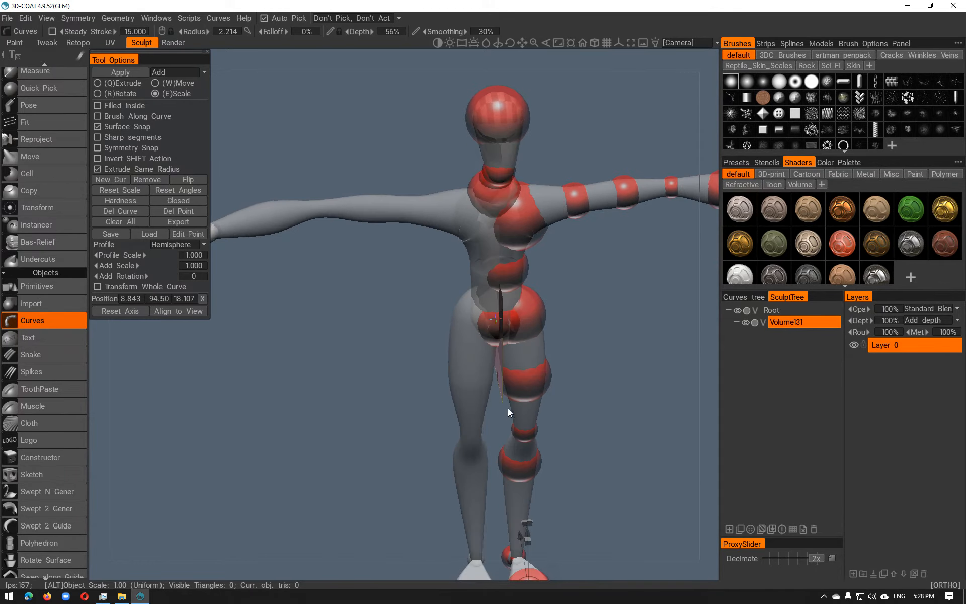
Apply the curves to the volume in Add mode and save them to the Desktop as XCXCXCXC
{"action": "left_click", "coordinate": [116, 74]}
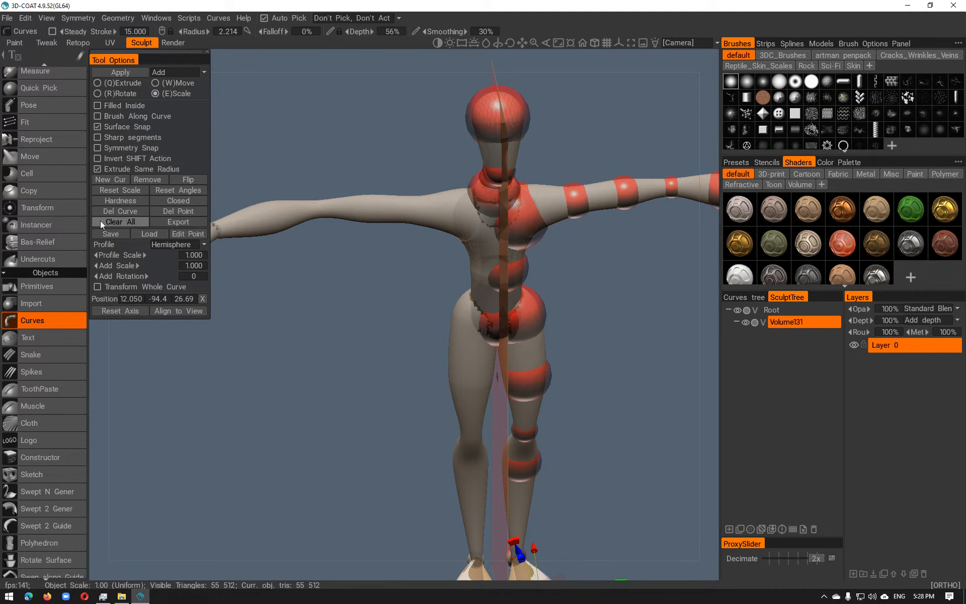
{"action": "left_click", "coordinate": [103, 235]}
{"action": "type", "text": "XCXCXCXC"}
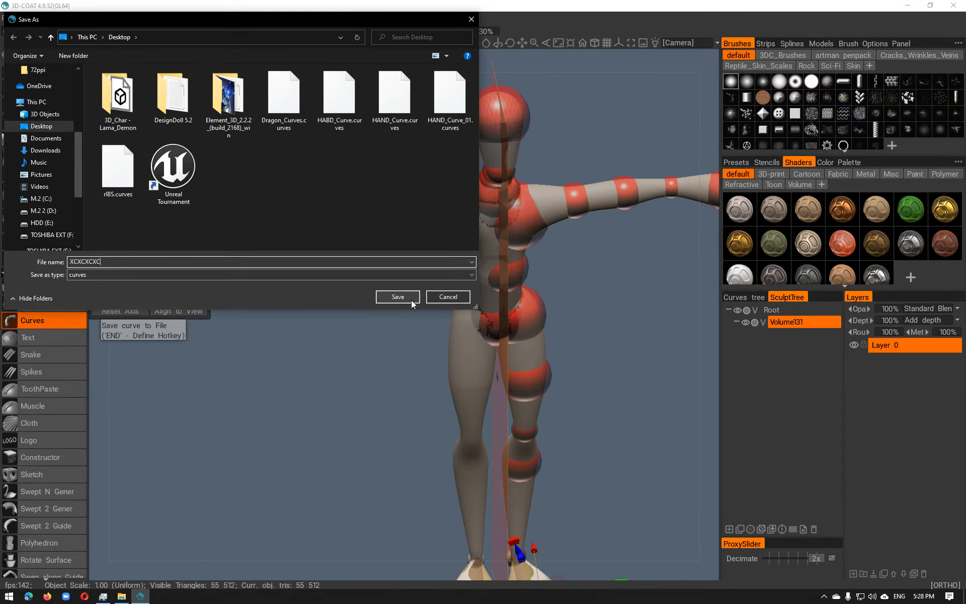
{"action": "left_click", "coordinate": [411, 300]}
Smooth the seams around the waist with the voxel Fill brush at a radius of about 17.5
{"action": "left_click_drag", "start_coordinate": [355, 288], "coordinate": [498, 238], "text": "alt"}
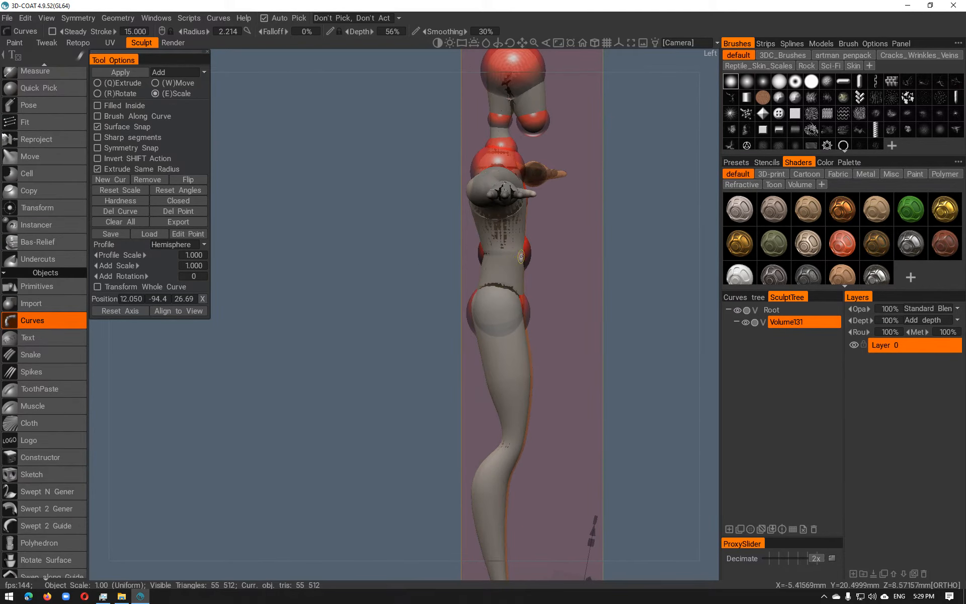
{"action": "key", "text": "ctrl+z"}
{"action": "left_click_drag", "start_coordinate": [635, 274], "coordinate": [535, 288], "text": "alt"}
{"action": "scroll", "coordinate": [25, 346], "scroll_direction": "up", "scroll_amount": 15}
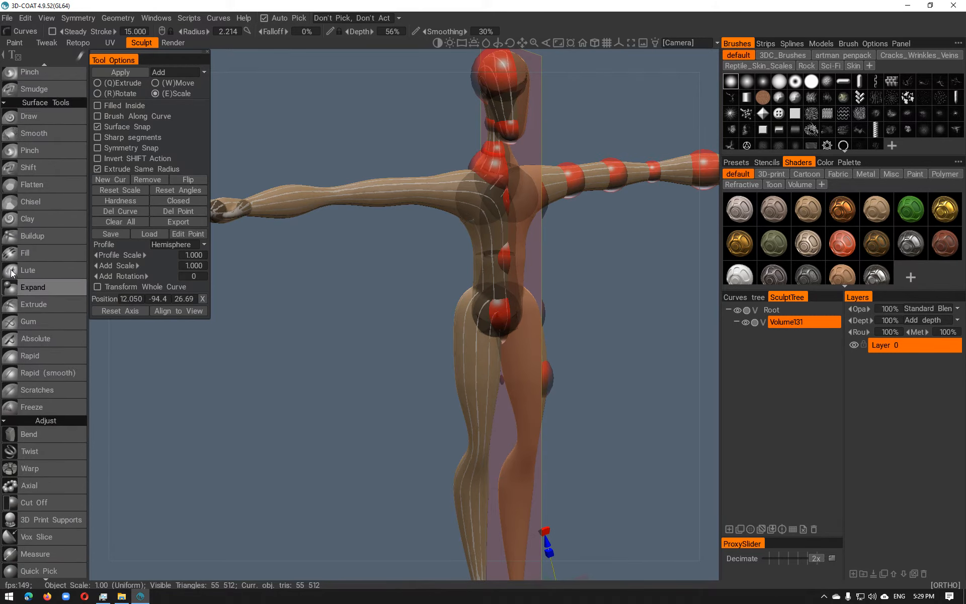
{"action": "left_click", "coordinate": [12, 118]}
{"action": "left_click_drag", "start_coordinate": [508, 264], "coordinate": [398, 253], "text": "alt"}
{"action": "right_click_drag", "start_coordinate": [398, 252], "coordinate": [491, 276], "text": "alt"}
{"action": "middle_click_drag", "start_coordinate": [491, 277], "coordinate": [464, 303], "text": "alt"}
{"action": "right_click_drag", "start_coordinate": [544, 303], "coordinate": [566, 302]}
{"action": "mouse_move", "coordinate": [517, 286]}
{"action": "left_mouse_down"}
{"action": "mouse_move", "coordinate": [502, 308]}
{"action": "mouse_move", "coordinate": [520, 120]}
{"action": "mouse_move", "coordinate": [514, 197]}
{"action": "left_mouse_up"}
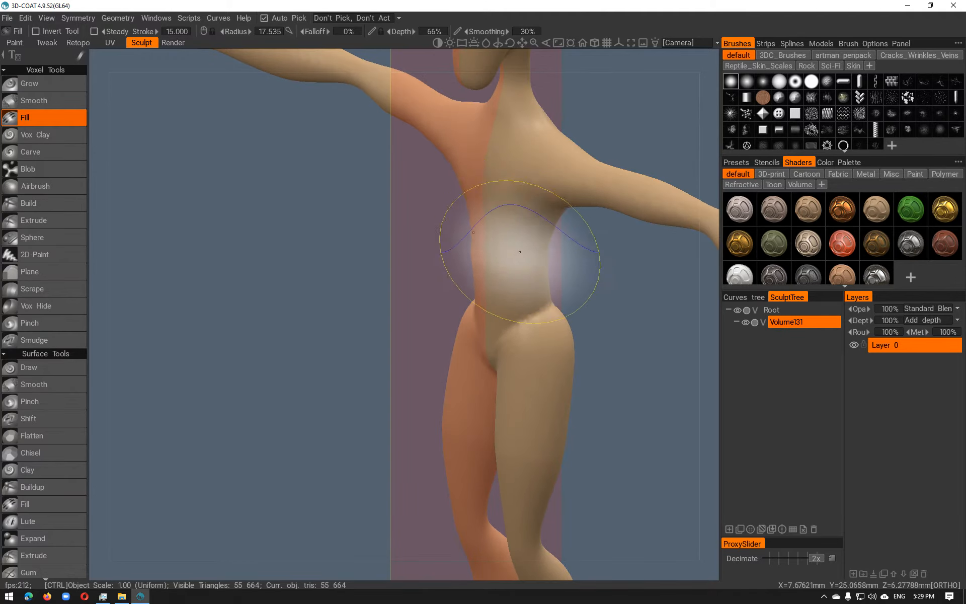
Fill the front of the torso with a brush radius of about 14.7 and 69% depth, and smooth the upper chest
{"action": "right_click_drag", "start_coordinate": [517, 222], "coordinate": [507, 219]}
{"action": "mouse_move", "coordinate": [518, 222]}
{"action": "left_mouse_down"}
{"action": "mouse_move", "coordinate": [522, 205]}
{"action": "mouse_move", "coordinate": [505, 188]}
{"action": "mouse_move", "coordinate": [509, 135]}
{"action": "mouse_move", "coordinate": [502, 201]}
{"action": "mouse_move", "coordinate": [532, 199]}
{"action": "left_mouse_up"}
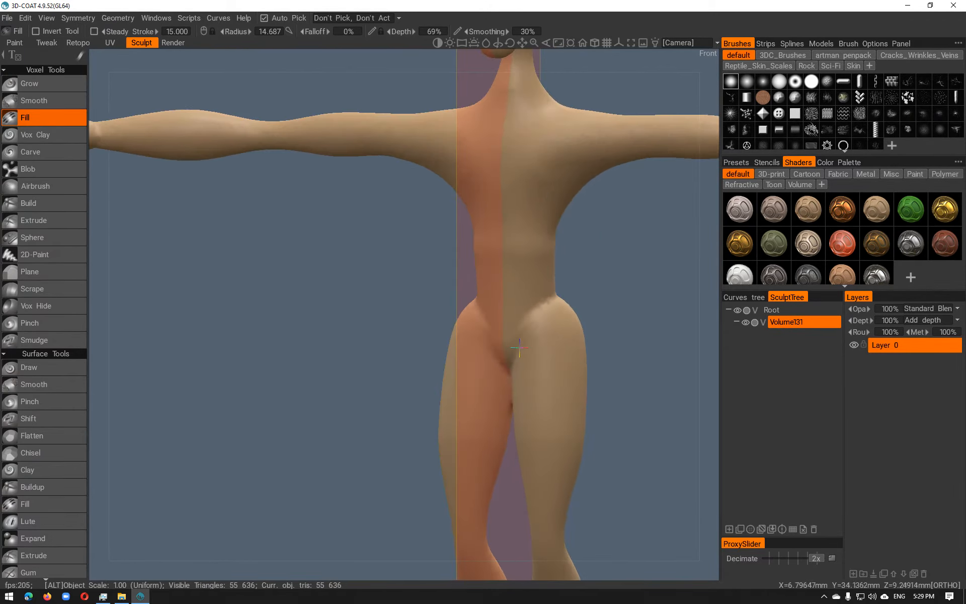
{"action": "middle_click_drag", "start_coordinate": [532, 199], "coordinate": [508, 268], "text": "alt"}
{"action": "mouse_move", "coordinate": [490, 188]}
{"action": "left_mouse_down", "text": "shift"}
{"action": "mouse_move", "coordinate": [492, 174]}
{"action": "mouse_move", "coordinate": [498, 201]}
{"action": "left_mouse_up", "text": "shift"}
Fill the uneven joints on the side of the head and lower down the body
{"action": "left_click_drag", "start_coordinate": [513, 237], "coordinate": [438, 272], "text": "alt"}
{"action": "middle_click_drag", "start_coordinate": [437, 271], "coordinate": [428, 375], "text": "alt"}
{"action": "left_click_drag", "start_coordinate": [464, 181], "coordinate": [454, 199]}
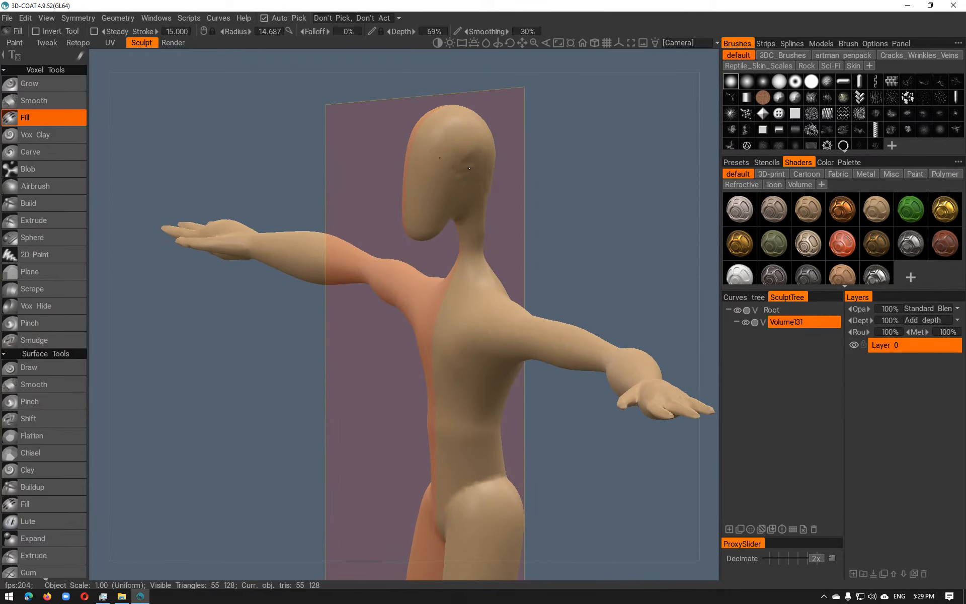
{"action": "mouse_move", "coordinate": [433, 238]}
{"action": "left_mouse_down", "text": "alt"}
{"action": "mouse_move", "coordinate": [439, 218]}
{"action": "mouse_move", "coordinate": [395, 215]}
{"action": "mouse_move", "coordinate": [491, 265]}
{"action": "mouse_move", "coordinate": [231, 128]}
{"action": "mouse_move", "coordinate": [337, 200]}
{"action": "mouse_move", "coordinate": [245, 135]}
{"action": "mouse_move", "coordinate": [302, 156]}
{"action": "mouse_move", "coordinate": [221, 151]}
{"action": "mouse_move", "coordinate": [239, 141]}
{"action": "mouse_move", "coordinate": [356, 205]}
{"action": "mouse_move", "coordinate": [455, 108]}
{"action": "mouse_move", "coordinate": [329, 165]}
{"action": "mouse_move", "coordinate": [374, 147]}
{"action": "left_mouse_up", "text": "alt"}
{"action": "middle_click_drag", "start_coordinate": [374, 267], "coordinate": [393, 113], "text": "alt"}
{"action": "left_click", "coordinate": [379, 311]}
{"action": "mouse_move", "coordinate": [372, 317]}
{"action": "left_mouse_down", "text": "alt"}
{"action": "mouse_move", "coordinate": [496, 369]}
{"action": "mouse_move", "coordinate": [425, 345]}
{"action": "left_mouse_up", "text": "alt"}
{"action": "middle_click_drag", "start_coordinate": [424, 346], "coordinate": [376, 467], "text": "alt"}
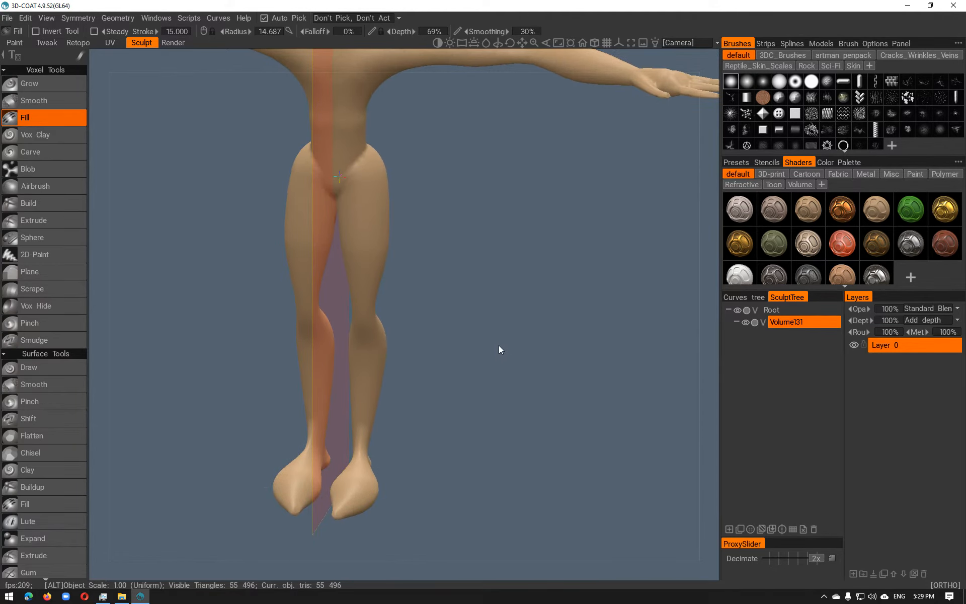
Raise the slope between neck and shoulders with the Move tool in front view, using a radius of about 14.3
{"action": "middle_click_drag", "start_coordinate": [442, 142], "coordinate": [472, 349], "text": "alt"}
{"action": "mouse_move", "coordinate": [446, 166]}
{"action": "left_mouse_down", "text": "alt"}
{"action": "mouse_move", "coordinate": [474, 142]}
{"action": "mouse_move", "coordinate": [459, 166]}
{"action": "left_mouse_up", "text": "alt"}
{"action": "key", "text": "space"}
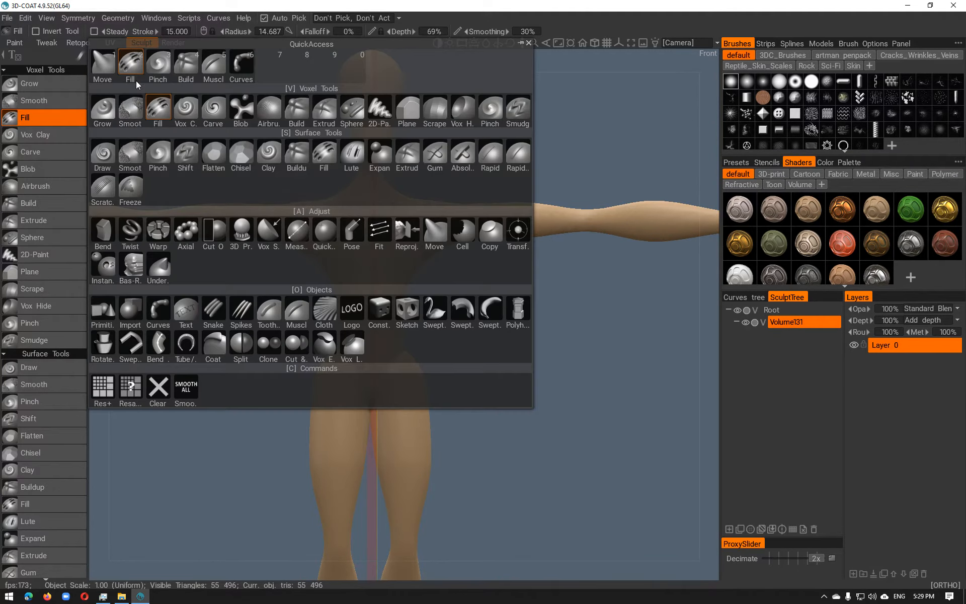
{"action": "left_click", "coordinate": [104, 68]}
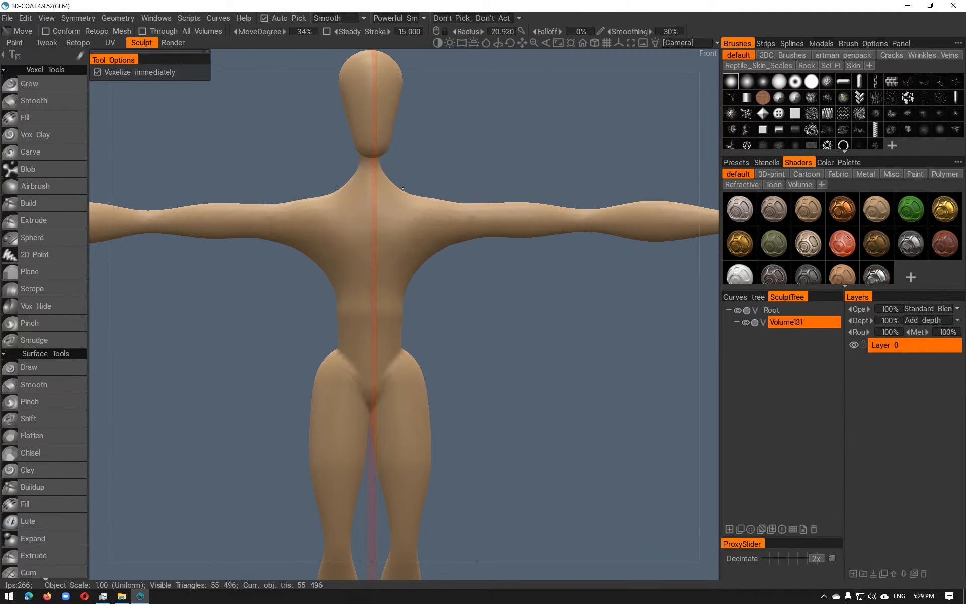
{"action": "left_click_drag", "start_coordinate": [419, 186], "coordinate": [397, 220]}
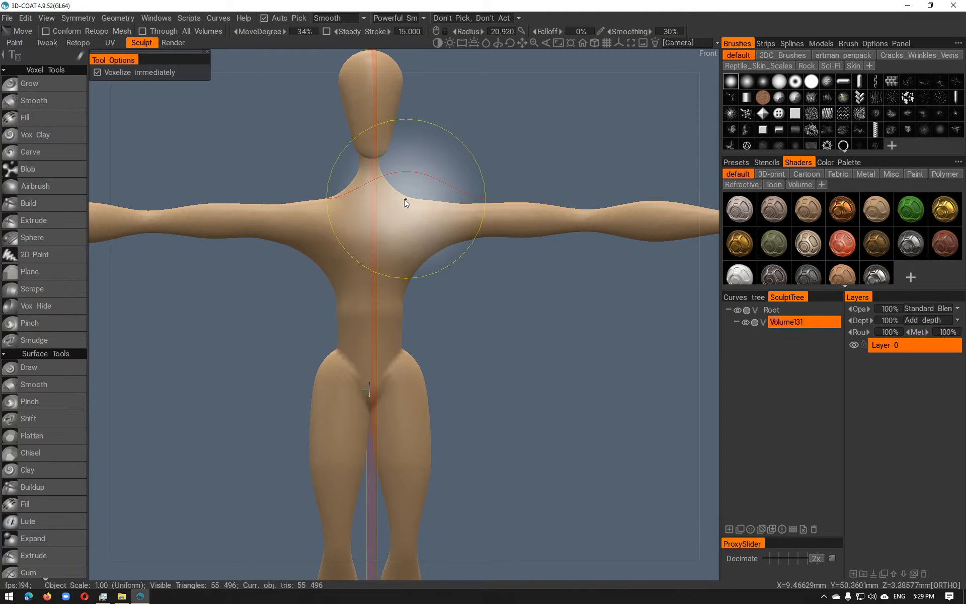
{"action": "right_click_drag", "start_coordinate": [404, 198], "coordinate": [358, 199]}
{"action": "left_click_drag", "start_coordinate": [402, 198], "coordinate": [410, 184]}
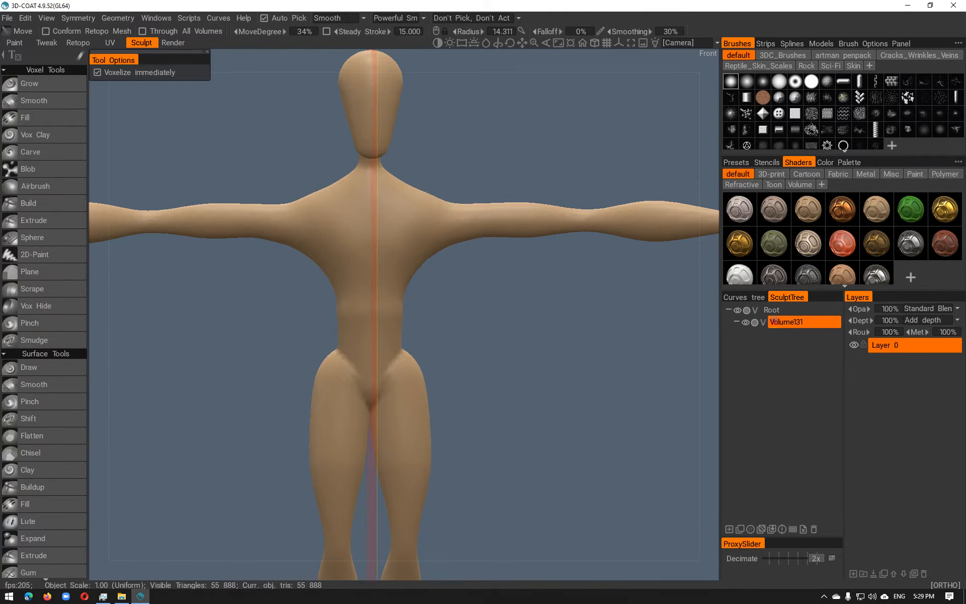
Fill the creases across the buttocks and lower back in back view with the voxel Fill tool
{"action": "mouse_move", "coordinate": [440, 251]}
{"action": "left_mouse_down"}
{"action": "mouse_move", "coordinate": [427, 225]}
{"action": "mouse_move", "coordinate": [433, 240]}
{"action": "mouse_move", "coordinate": [409, 225]}
{"action": "mouse_move", "coordinate": [353, 265]}
{"action": "mouse_move", "coordinate": [336, 255]}
{"action": "mouse_move", "coordinate": [363, 247]}
{"action": "mouse_move", "coordinate": [93, 255]}
{"action": "left_mouse_up"}
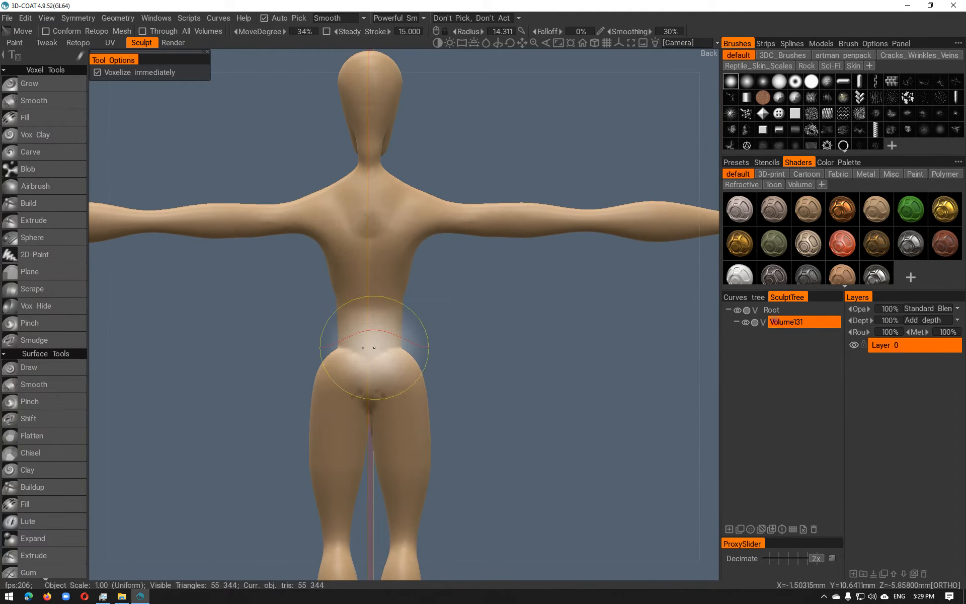
{"action": "key", "text": "space"}
{"action": "left_click", "coordinate": [211, 224]}
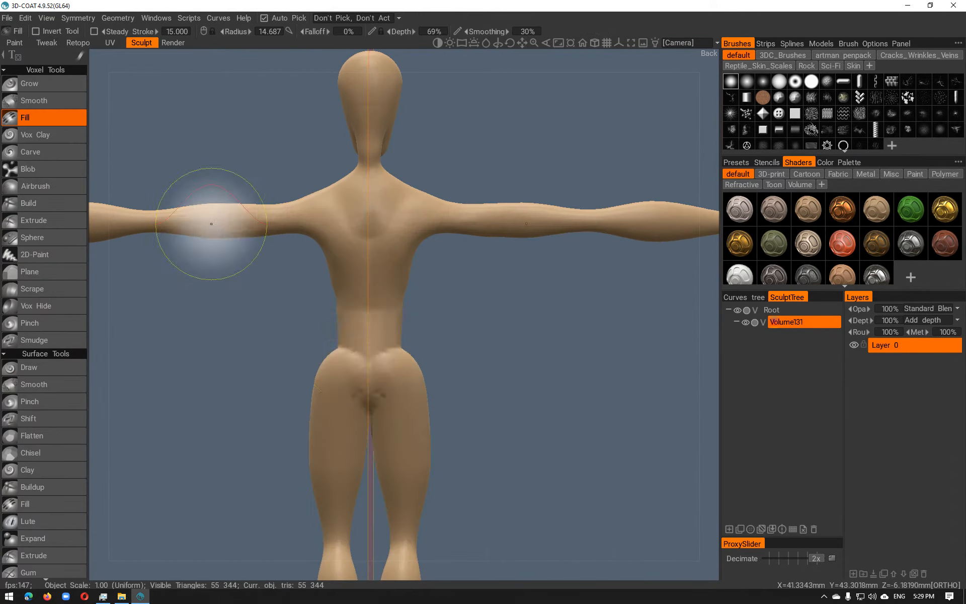
{"action": "mouse_move", "coordinate": [403, 406]}
{"action": "left_mouse_down"}
{"action": "mouse_move", "coordinate": [383, 398]}
{"action": "mouse_move", "coordinate": [374, 381]}
{"action": "left_mouse_up"}
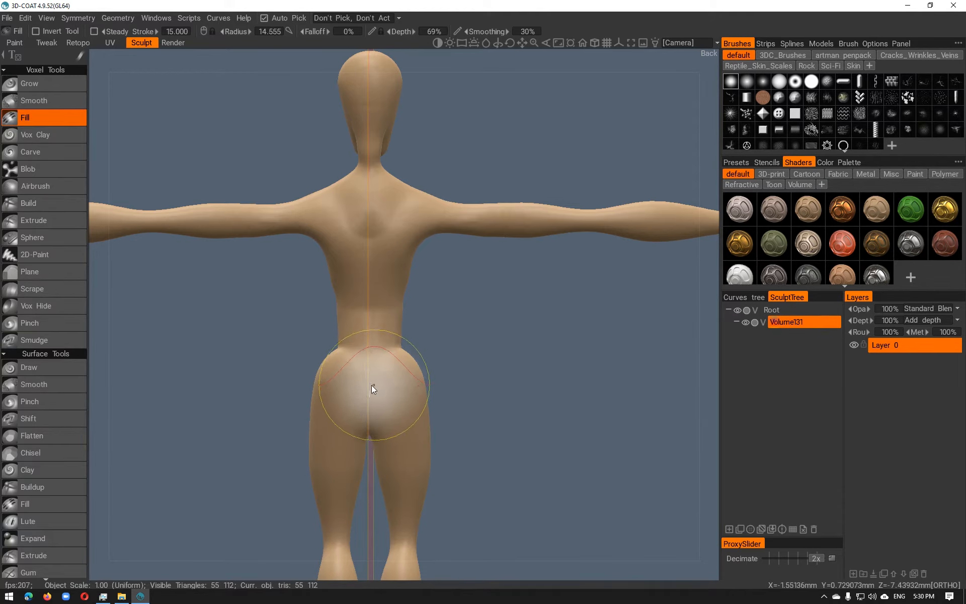
{"action": "scroll", "coordinate": [374, 386], "scroll_direction": "down", "scroll_amount": 3}
Reshape the upper back and pull the forehead forward with the Move tool
{"action": "key", "text": "space"}
{"action": "left_click", "coordinate": [113, 83]}
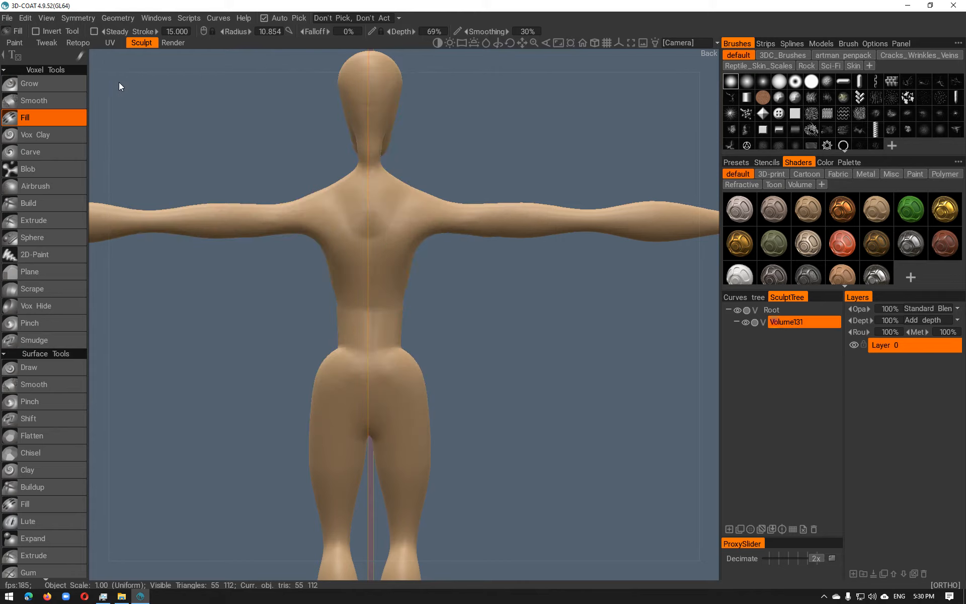
{"action": "key", "text": "space"}
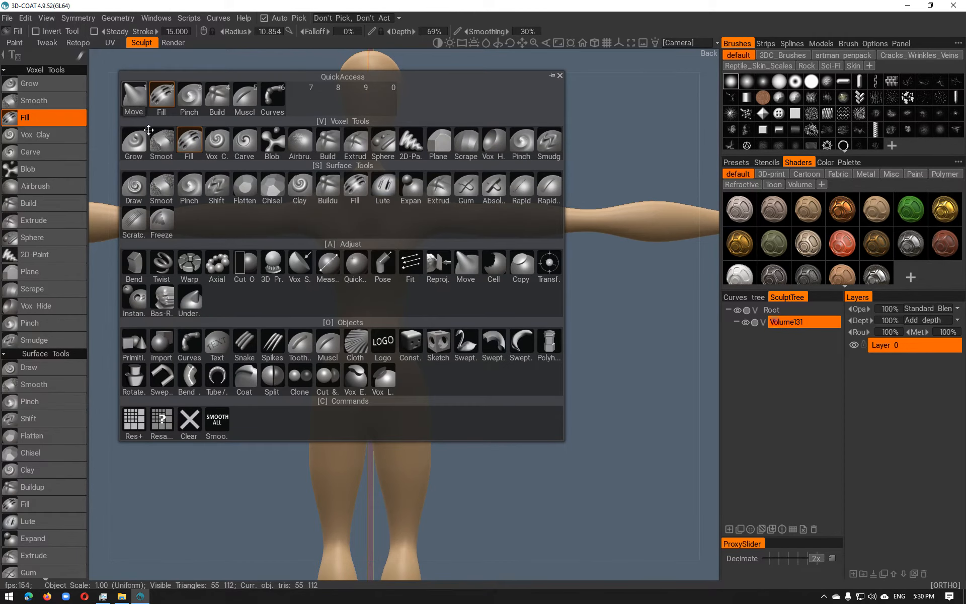
{"action": "left_click", "coordinate": [140, 105]}
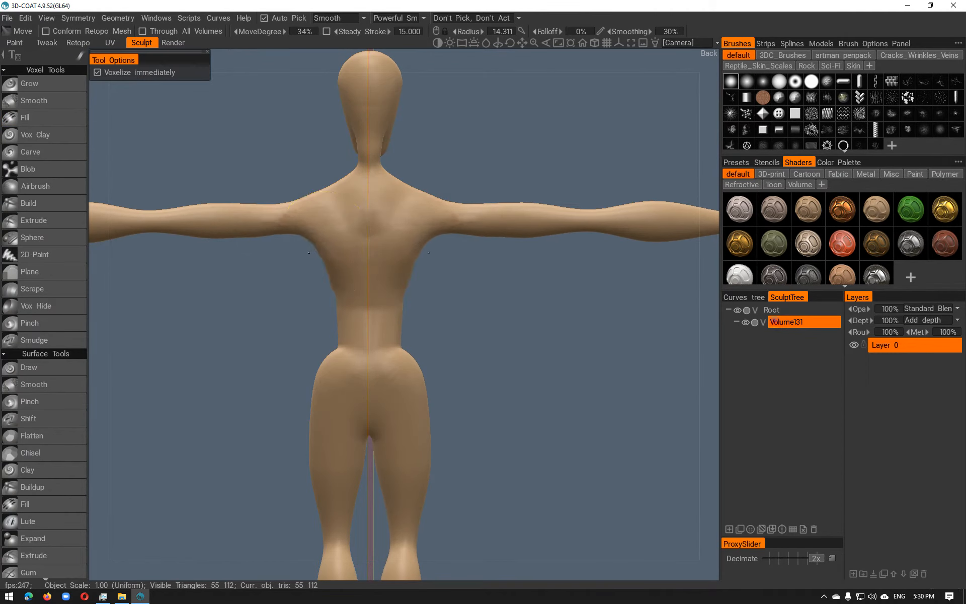
{"action": "mouse_move", "coordinate": [329, 199]}
{"action": "left_mouse_down"}
{"action": "mouse_move", "coordinate": [327, 182]}
{"action": "mouse_move", "coordinate": [284, 195]}
{"action": "mouse_move", "coordinate": [524, 256]}
{"action": "mouse_move", "coordinate": [530, 243]}
{"action": "mouse_move", "coordinate": [488, 318]}
{"action": "mouse_move", "coordinate": [379, 334]}
{"action": "mouse_move", "coordinate": [367, 347]}
{"action": "mouse_move", "coordinate": [468, 367]}
{"action": "mouse_move", "coordinate": [391, 194]}
{"action": "mouse_move", "coordinate": [363, 196]}
{"action": "left_mouse_up"}
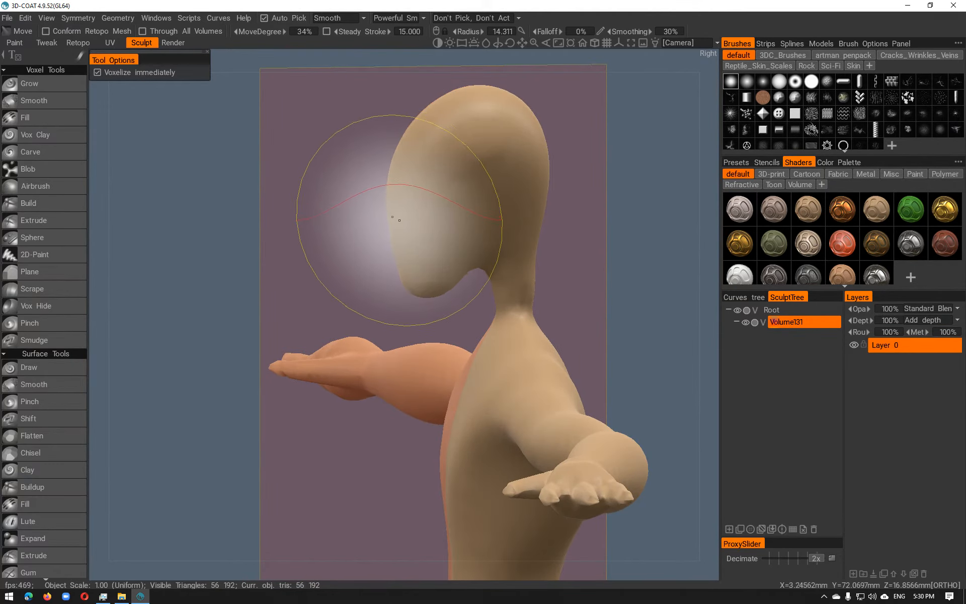
{"action": "left_click_drag", "start_coordinate": [409, 154], "coordinate": [394, 143]}
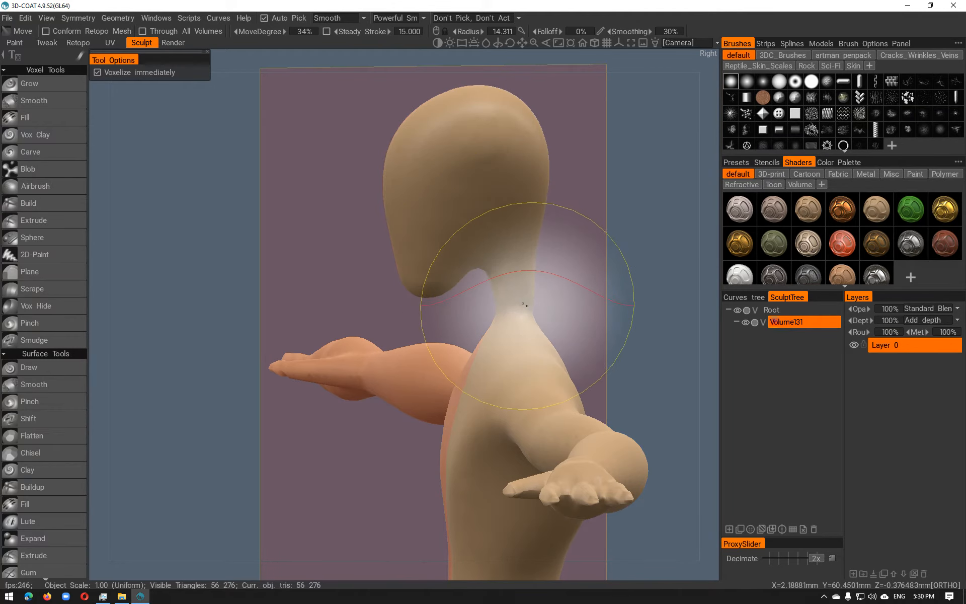
Thicken the nape and the neck-to-shoulder transition with the Build tool at a radius of about 9.5 and 52% depth
{"action": "key", "text": "space"}
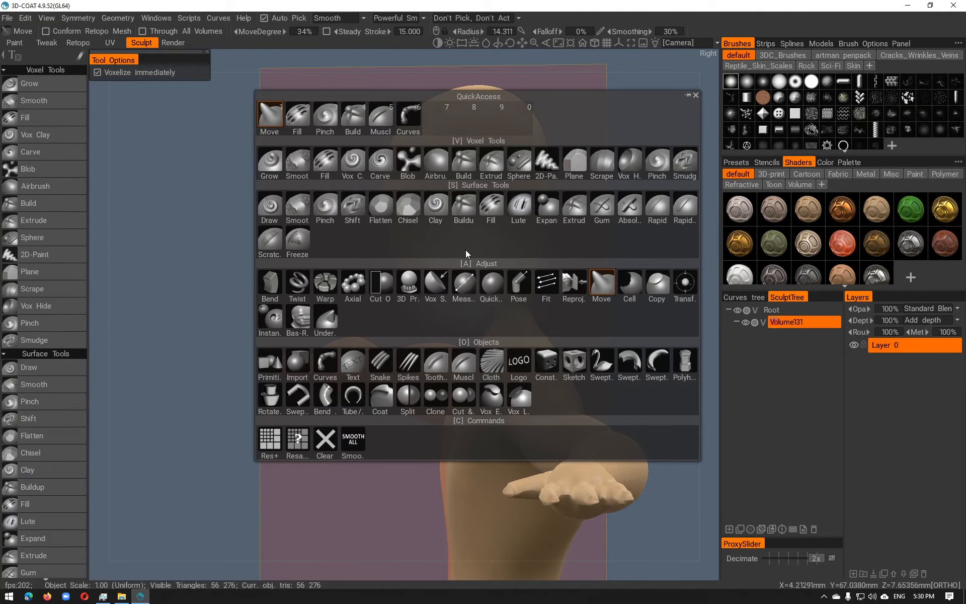
{"action": "left_click", "coordinate": [356, 123]}
{"action": "mouse_move", "coordinate": [526, 295]}
{"action": "left_mouse_down"}
{"action": "mouse_move", "coordinate": [482, 343]}
{"action": "mouse_move", "coordinate": [460, 340]}
{"action": "mouse_move", "coordinate": [509, 290]}
{"action": "mouse_move", "coordinate": [509, 311]}
{"action": "left_mouse_up"}
{"action": "mouse_move", "coordinate": [509, 297]}
{"action": "left_mouse_down"}
{"action": "mouse_move", "coordinate": [507, 307]}
{"action": "mouse_move", "coordinate": [515, 303]}
{"action": "left_mouse_up"}
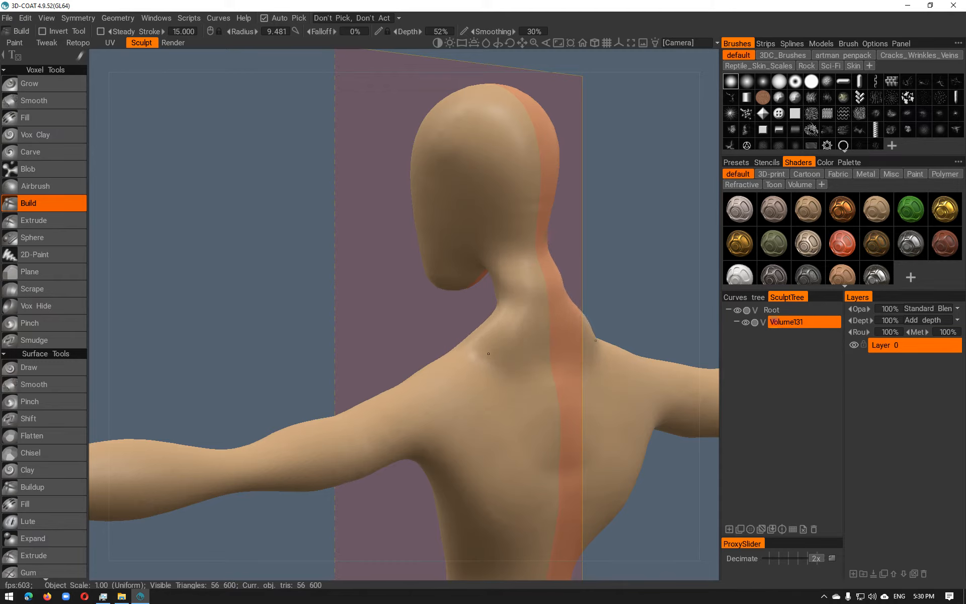
{"action": "mouse_move", "coordinate": [520, 424]}
{"action": "left_mouse_down"}
{"action": "mouse_move", "coordinate": [524, 448]}
{"action": "mouse_move", "coordinate": [576, 419]}
{"action": "mouse_move", "coordinate": [515, 346]}
{"action": "mouse_move", "coordinate": [507, 322]}
{"action": "left_mouse_up"}
{"action": "left_click_drag", "start_coordinate": [523, 266], "coordinate": [535, 246]}
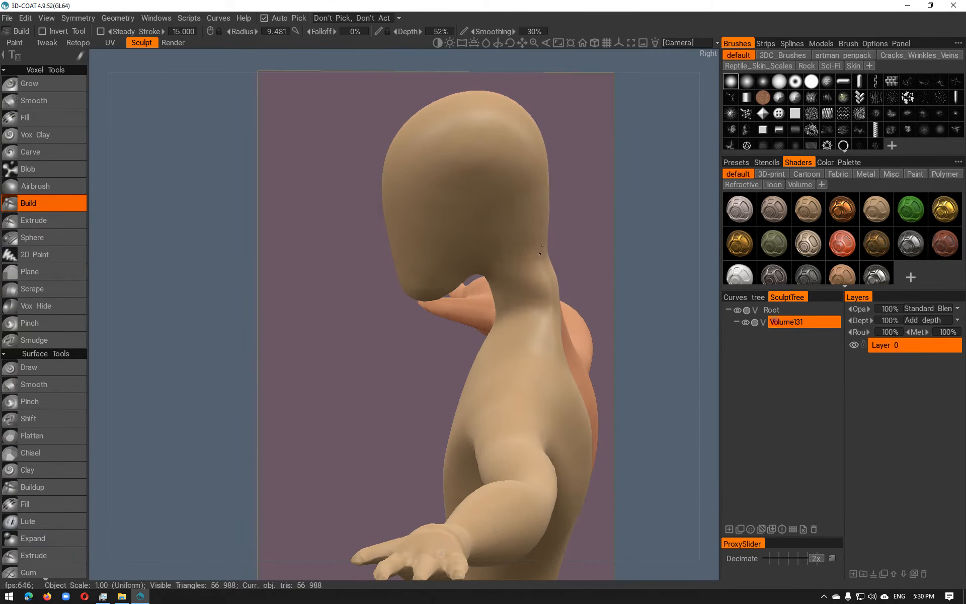
Build up the side of the neck down to the shoulder and smooth the area beneath the head
{"action": "left_click_drag", "start_coordinate": [534, 291], "coordinate": [553, 322]}
{"action": "right_click_drag", "start_coordinate": [512, 307], "coordinate": [501, 310]}
{"action": "mouse_move", "coordinate": [496, 304]}
{"action": "left_mouse_down", "text": "alt"}
{"action": "mouse_move", "coordinate": [557, 316]}
{"action": "mouse_move", "coordinate": [521, 300]}
{"action": "mouse_move", "coordinate": [550, 294]}
{"action": "mouse_move", "coordinate": [553, 302]}
{"action": "mouse_move", "coordinate": [498, 332]}
{"action": "mouse_move", "coordinate": [466, 308]}
{"action": "mouse_move", "coordinate": [542, 248]}
{"action": "mouse_move", "coordinate": [525, 311]}
{"action": "left_mouse_up", "text": "alt"}
{"action": "left_click_drag", "start_coordinate": [503, 247], "coordinate": [504, 225], "text": "shift"}
{"action": "mouse_move", "coordinate": [476, 313]}
{"action": "left_mouse_down", "text": "alt"}
{"action": "mouse_move", "coordinate": [511, 329]}
{"action": "mouse_move", "coordinate": [497, 335]}
{"action": "left_mouse_up", "text": "alt"}
Build up the tops of the shoulders with the Build tool at a radius of about 7.5 and 80% depth
{"action": "mouse_move", "coordinate": [537, 375]}
{"action": "left_mouse_down", "text": "ctrl"}
{"action": "mouse_move", "coordinate": [532, 363]}
{"action": "mouse_move", "coordinate": [510, 396]}
{"action": "mouse_move", "coordinate": [602, 417]}
{"action": "mouse_move", "coordinate": [579, 383]}
{"action": "mouse_move", "coordinate": [617, 377]}
{"action": "left_mouse_up", "text": "ctrl"}
{"action": "right_click_drag", "start_coordinate": [617, 377], "coordinate": [583, 376]}
{"action": "mouse_move", "coordinate": [607, 376]}
{"action": "left_mouse_down"}
{"action": "mouse_move", "coordinate": [602, 364]}
{"action": "mouse_move", "coordinate": [619, 359]}
{"action": "left_mouse_up"}
{"action": "key", "text": "ctrl+z"}
{"action": "right_click_drag", "start_coordinate": [612, 372], "coordinate": [614, 358]}
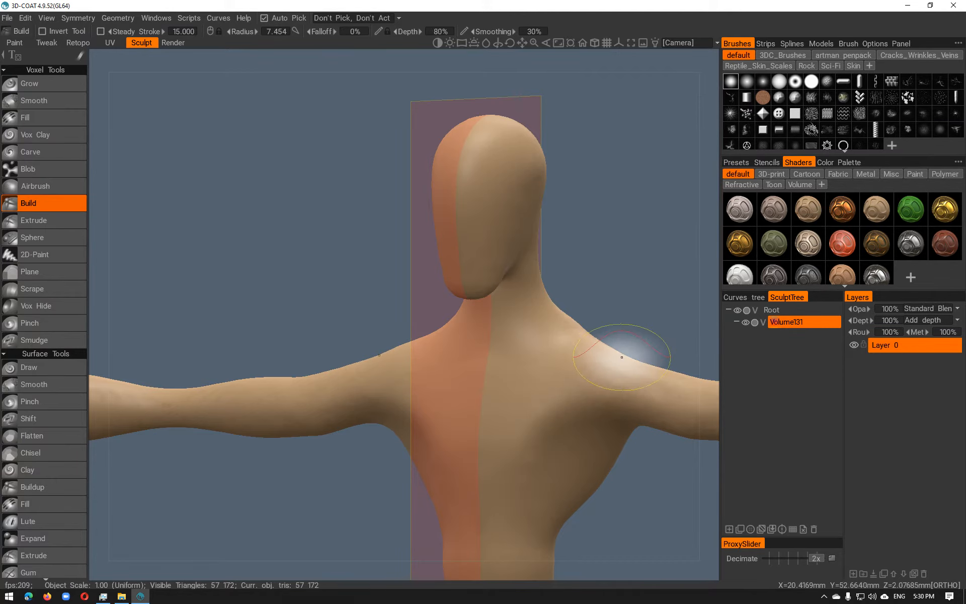
{"action": "left_click_drag", "start_coordinate": [623, 355], "coordinate": [625, 363]}
{"action": "left_click_drag", "start_coordinate": [563, 381], "coordinate": [588, 376], "text": "alt"}
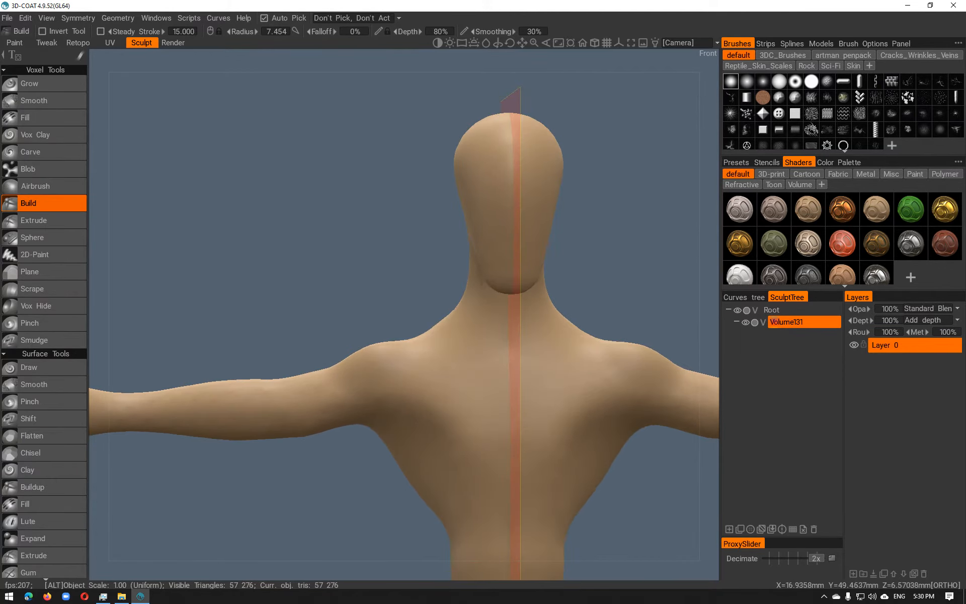
Build up the pectoral area below the collarbones at a radius of about 10.8, undoing the unwanted strokes
{"action": "middle_click_drag", "start_coordinate": [551, 373], "coordinate": [506, 315], "text": "alt"}
{"action": "left_click_drag", "start_coordinate": [506, 315], "coordinate": [494, 376], "text": "alt"}
{"action": "right_click_drag", "start_coordinate": [495, 380], "coordinate": [505, 387]}
{"action": "mouse_move", "coordinate": [505, 388]}
{"action": "left_mouse_down"}
{"action": "mouse_move", "coordinate": [512, 369]}
{"action": "mouse_move", "coordinate": [527, 413]}
{"action": "mouse_move", "coordinate": [543, 349]}
{"action": "mouse_move", "coordinate": [523, 317]}
{"action": "mouse_move", "coordinate": [520, 324]}
{"action": "left_mouse_up"}
{"action": "key", "text": "ctrl+z"}
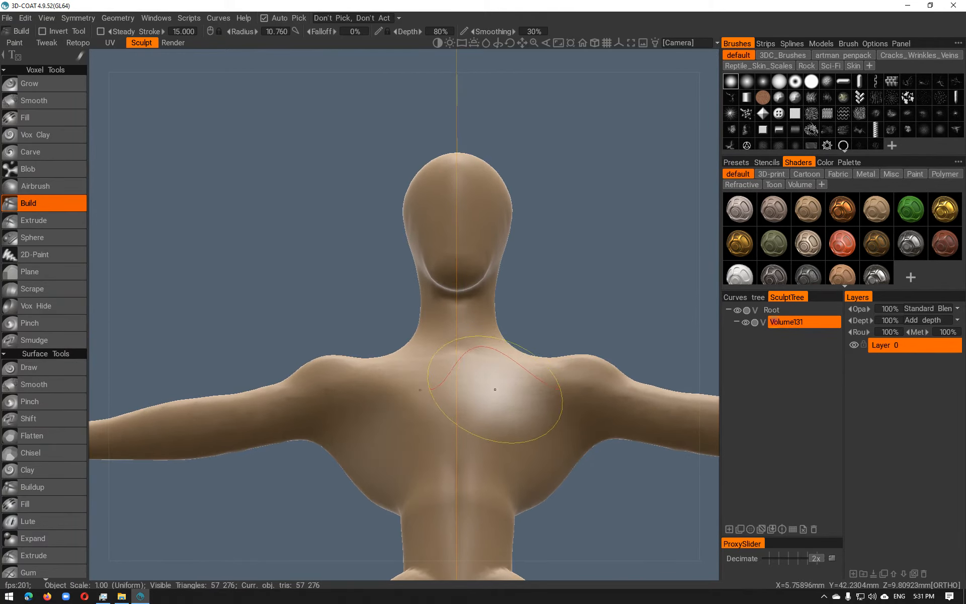
{"action": "left_click_drag", "start_coordinate": [499, 390], "coordinate": [515, 402]}
{"action": "key", "text": "ctrl+z"}
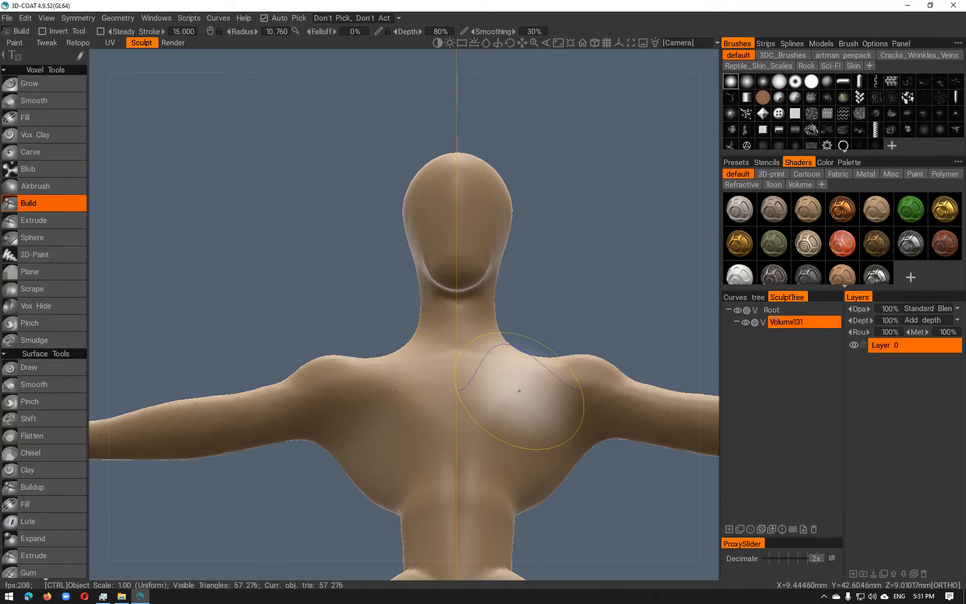
{"action": "left_click_drag", "start_coordinate": [524, 397], "coordinate": [533, 403]}
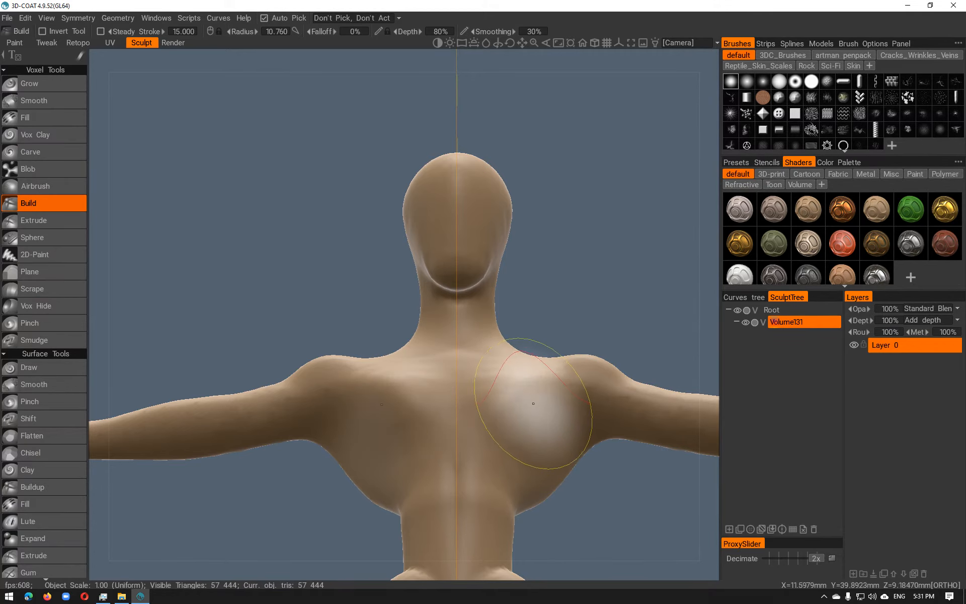
Reshape the chest with the Move tool at a radius of about 9.1 and smooth the torso surface
{"action": "key", "text": "space"}
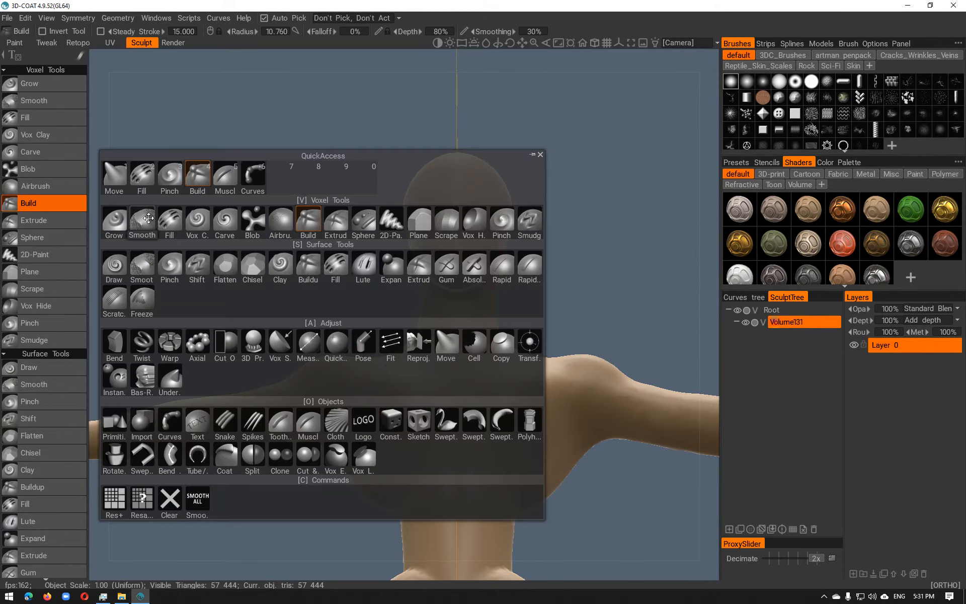
{"action": "left_click", "coordinate": [114, 179]}
{"action": "left_click_drag", "start_coordinate": [521, 386], "coordinate": [539, 428]}
{"action": "right_click_drag", "start_coordinate": [534, 408], "coordinate": [500, 403]}
{"action": "left_click_drag", "start_coordinate": [533, 403], "coordinate": [557, 403]}
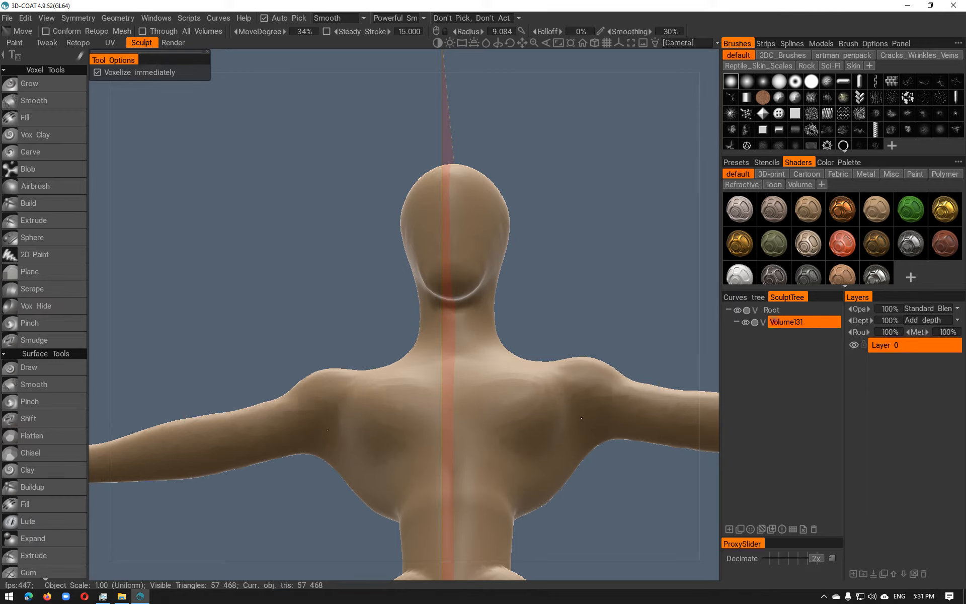
{"action": "mouse_move", "coordinate": [482, 433]}
{"action": "left_mouse_down", "text": "alt"}
{"action": "mouse_move", "coordinate": [493, 480]}
{"action": "mouse_move", "coordinate": [528, 503]}
{"action": "mouse_move", "coordinate": [504, 487]}
{"action": "left_mouse_up", "text": "alt"}
{"action": "mouse_move", "coordinate": [397, 360]}
{"action": "left_mouse_down", "text": "shift"}
{"action": "mouse_move", "coordinate": [357, 315]}
{"action": "mouse_move", "coordinate": [328, 327]}
{"action": "mouse_move", "coordinate": [351, 312]}
{"action": "mouse_move", "coordinate": [345, 306]}
{"action": "left_mouse_up", "text": "shift"}
{"action": "left_click_drag", "start_coordinate": [495, 327], "coordinate": [454, 323], "text": "alt"}
Define the lower edge of the chest with the surface Pinch tool at a radius of about 5.7 and 7% depth
{"action": "key", "text": "space"}
{"action": "left_click", "coordinate": [301, 172]}
{"action": "scroll", "coordinate": [496, 358], "scroll_direction": "up", "scroll_amount": 5}
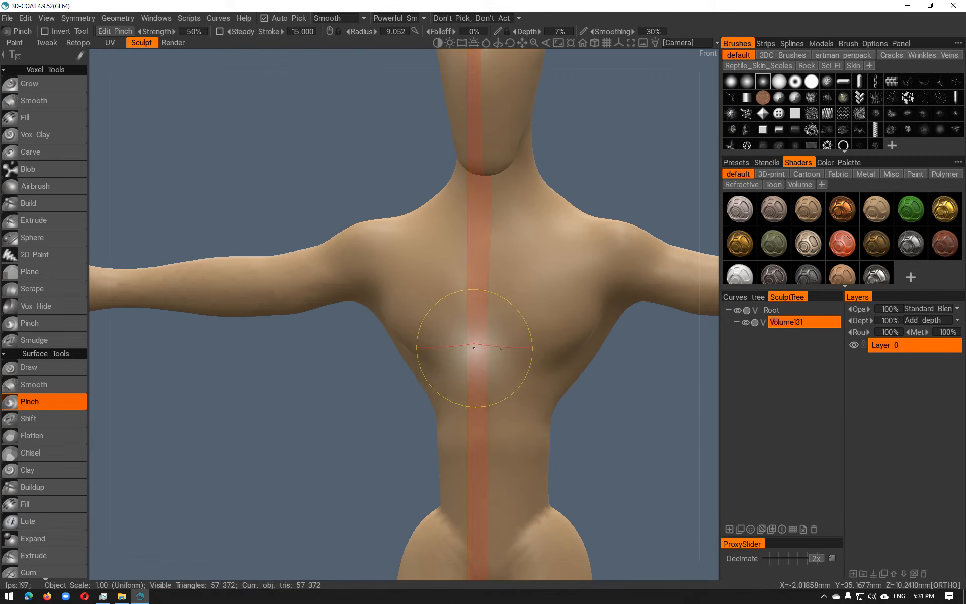
{"action": "left_click_drag", "start_coordinate": [473, 348], "coordinate": [497, 327], "text": "alt"}
{"action": "mouse_move", "coordinate": [409, 355]}
{"action": "left_mouse_down", "text": "alt"}
{"action": "mouse_move", "coordinate": [528, 362]}
{"action": "mouse_move", "coordinate": [498, 353]}
{"action": "left_mouse_up", "text": "alt"}
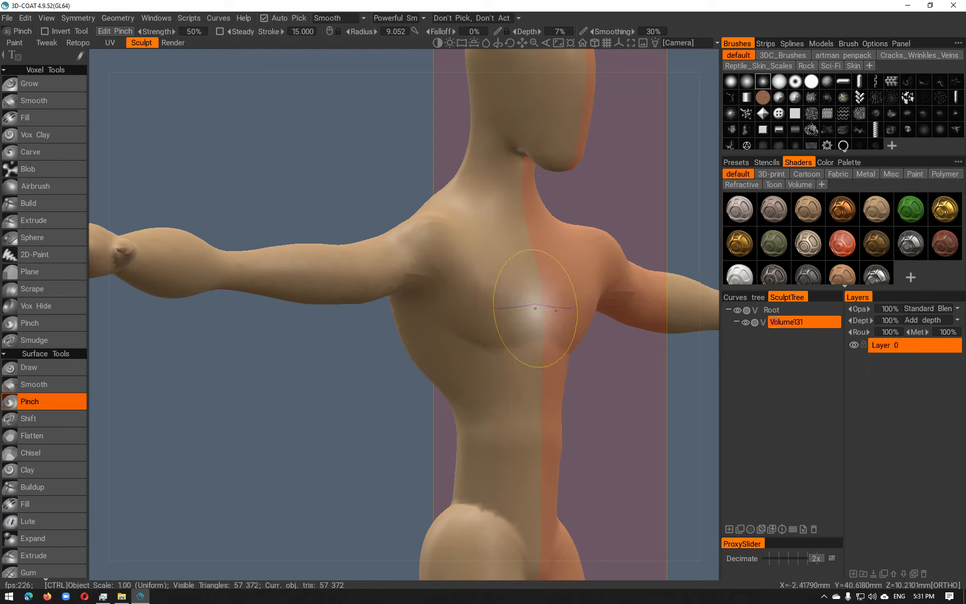
{"action": "left_click_drag", "start_coordinate": [449, 304], "coordinate": [505, 336]}
{"action": "right_click_drag", "start_coordinate": [523, 339], "coordinate": [504, 337]}
{"action": "left_click_drag", "start_coordinate": [537, 312], "coordinate": [543, 307]}
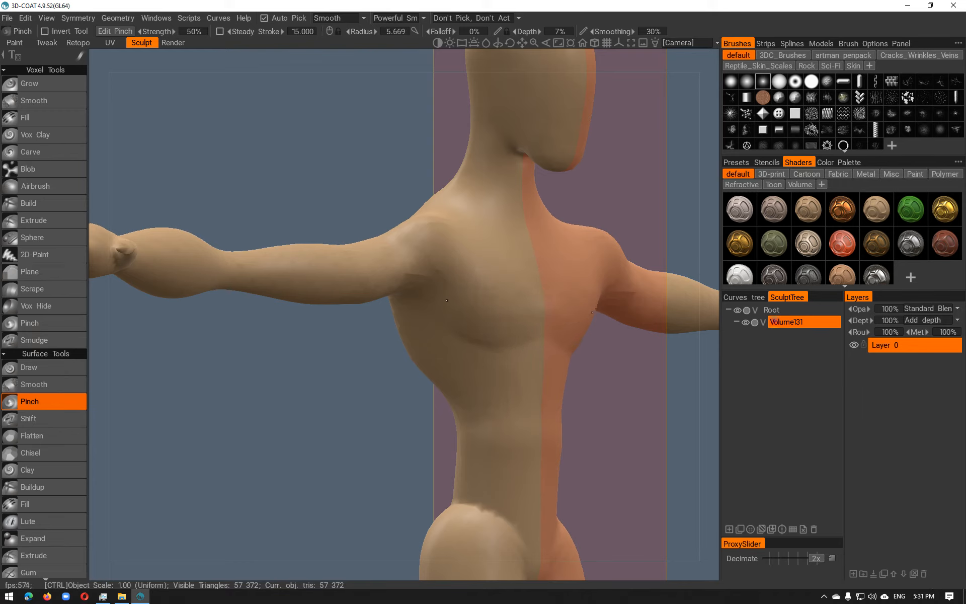
{"action": "left_click_drag", "start_coordinate": [466, 326], "coordinate": [540, 353]}
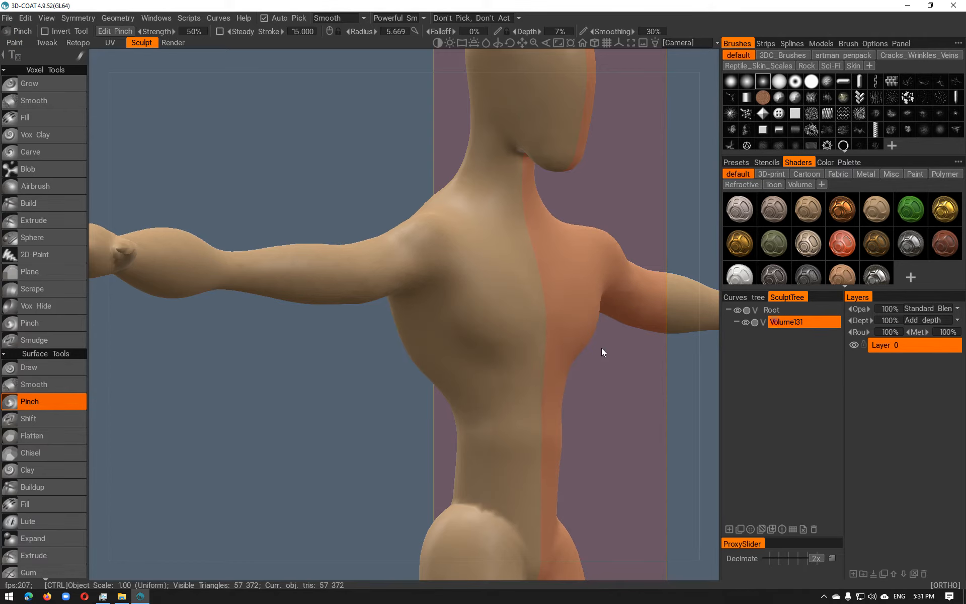
Increase the volume's density by 2X and sharpen the creases beneath the pectorals with the Pinch tool
{"action": "left_click", "coordinate": [792, 530]}
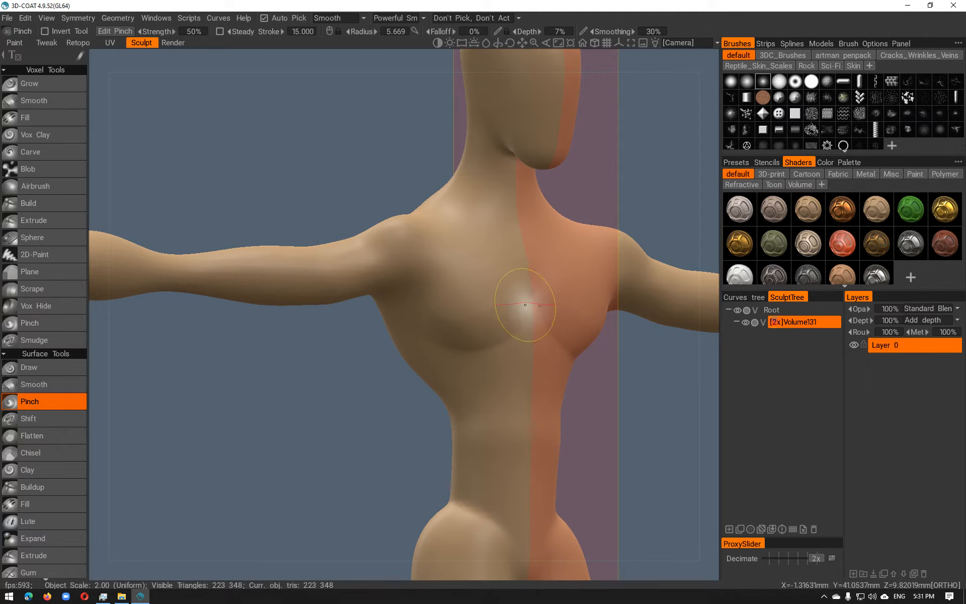
{"action": "left_click_drag", "start_coordinate": [520, 310], "coordinate": [490, 314], "text": "alt"}
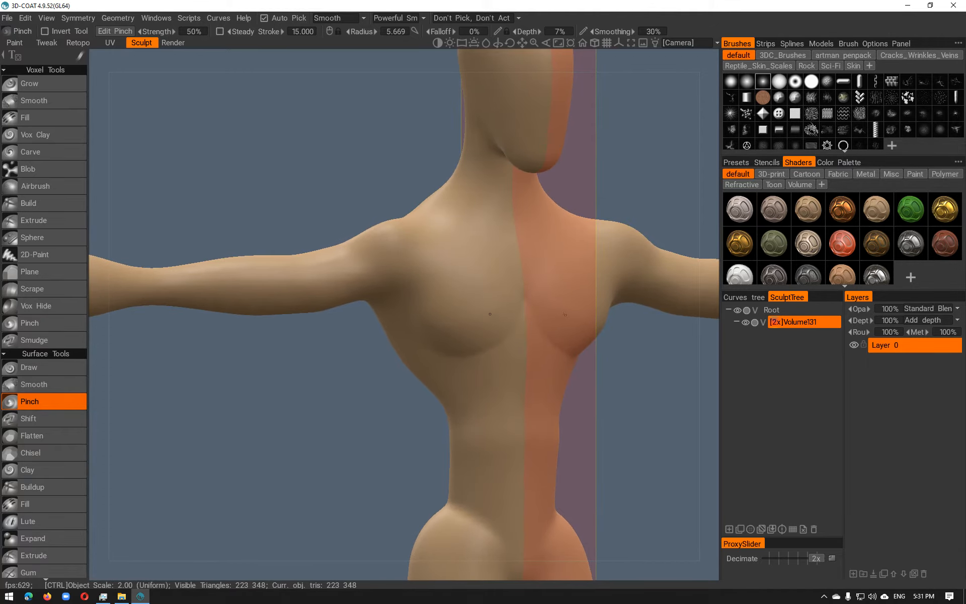
{"action": "mouse_move", "coordinate": [466, 313]}
{"action": "left_mouse_down", "text": "alt"}
{"action": "mouse_move", "coordinate": [437, 287]}
{"action": "mouse_move", "coordinate": [441, 297]}
{"action": "left_mouse_up", "text": "alt"}
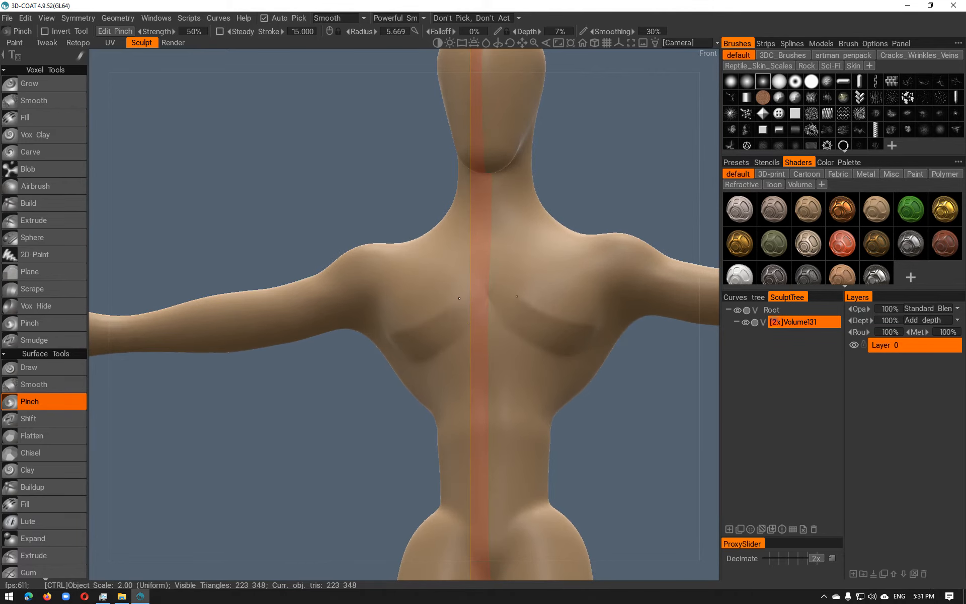
{"action": "mouse_move", "coordinate": [500, 285]}
{"action": "left_mouse_down", "text": "alt"}
{"action": "mouse_move", "coordinate": [550, 277]}
{"action": "mouse_move", "coordinate": [553, 265]}
{"action": "mouse_move", "coordinate": [585, 317]}
{"action": "mouse_move", "coordinate": [574, 321]}
{"action": "left_mouse_up", "text": "alt"}
{"action": "middle_click_drag", "start_coordinate": [574, 322], "coordinate": [498, 314], "text": "alt"}
{"action": "mouse_move", "coordinate": [497, 314]}
{"action": "right_mouse_down", "text": "alt"}
{"action": "mouse_move", "coordinate": [539, 259]}
{"action": "mouse_move", "coordinate": [561, 271]}
{"action": "mouse_move", "coordinate": [552, 265]}
{"action": "right_mouse_up", "text": "alt"}
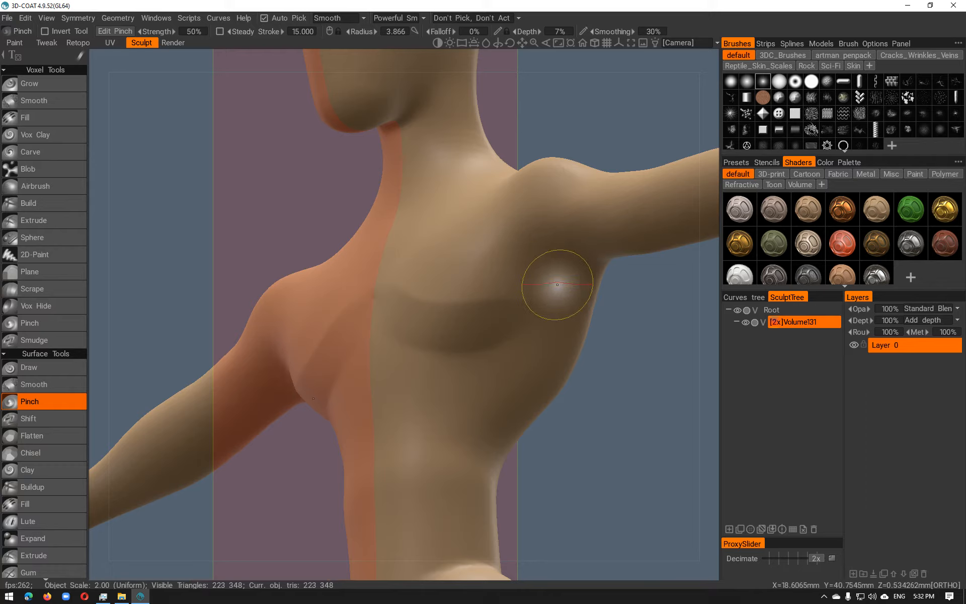
Pinch the crease between the shoulder and the chest at a radius of about 3.9 and 3% depth
{"action": "right_click", "coordinate": [567, 270]}
{"action": "left_click", "coordinate": [568, 266], "text": "ctrl"}
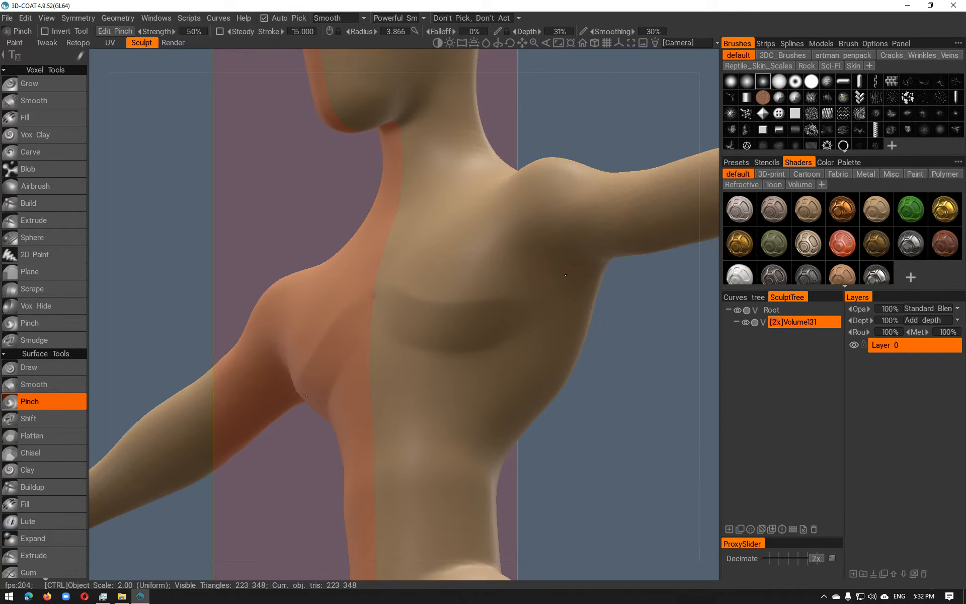
{"action": "mouse_move", "coordinate": [571, 257]}
{"action": "left_mouse_down", "text": "alt"}
{"action": "mouse_move", "coordinate": [566, 226]}
{"action": "mouse_move", "coordinate": [561, 294]}
{"action": "left_mouse_up", "text": "alt"}
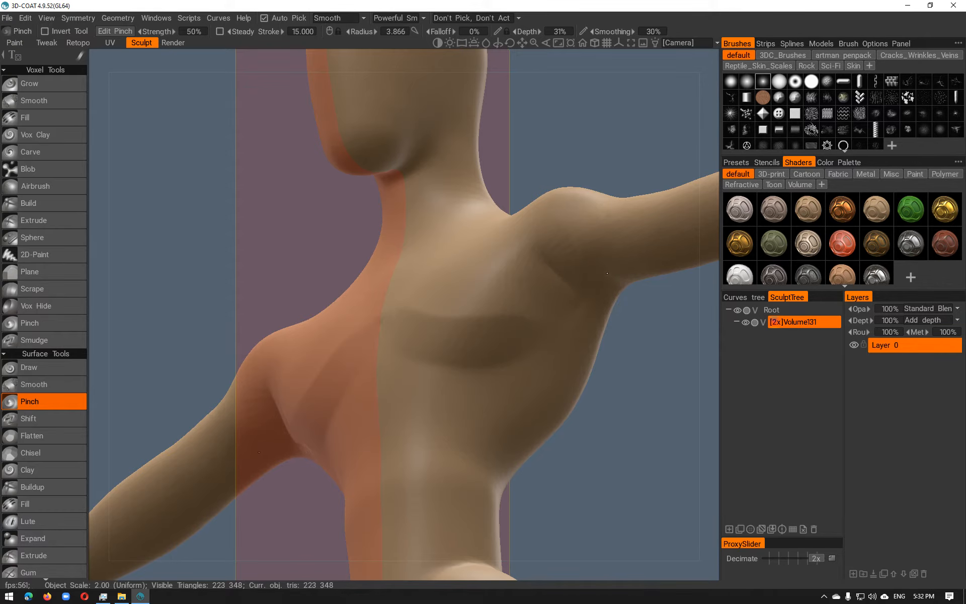
{"action": "mouse_move", "coordinate": [569, 288]}
{"action": "left_mouse_down", "text": "alt"}
{"action": "mouse_move", "coordinate": [540, 297]}
{"action": "mouse_move", "coordinate": [540, 324]}
{"action": "mouse_move", "coordinate": [611, 308]}
{"action": "mouse_move", "coordinate": [566, 293]}
{"action": "left_mouse_up", "text": "alt"}
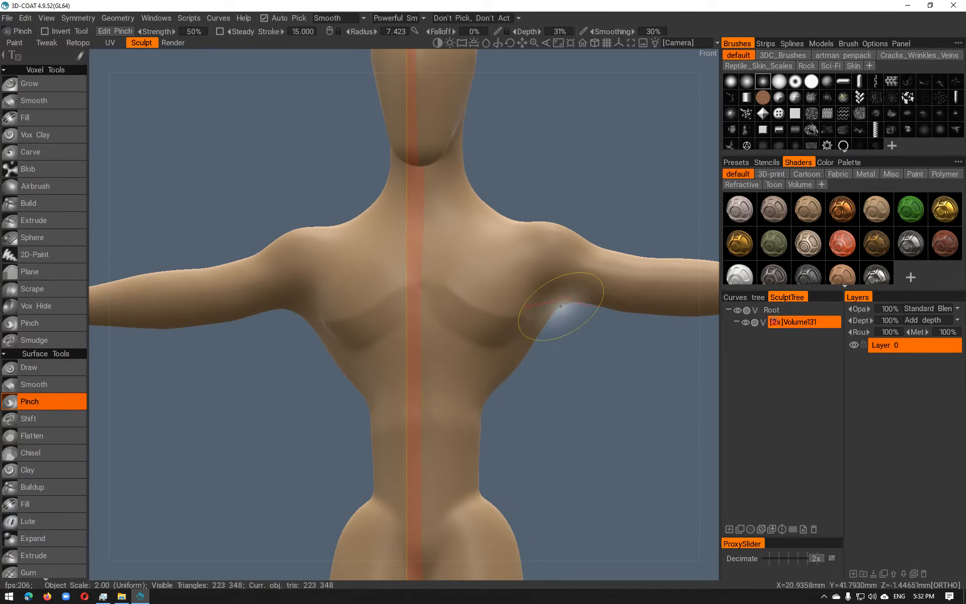
Pinch the armpit creases and the lower edge of the back muscles at a radius of about 6.5
{"action": "mouse_move", "coordinate": [518, 291]}
{"action": "left_mouse_down", "text": "alt"}
{"action": "mouse_move", "coordinate": [590, 310]}
{"action": "mouse_move", "coordinate": [414, 335]}
{"action": "mouse_move", "coordinate": [475, 334]}
{"action": "mouse_move", "coordinate": [478, 403]}
{"action": "mouse_move", "coordinate": [479, 346]}
{"action": "mouse_move", "coordinate": [440, 340]}
{"action": "mouse_move", "coordinate": [460, 276]}
{"action": "left_mouse_up", "text": "alt"}
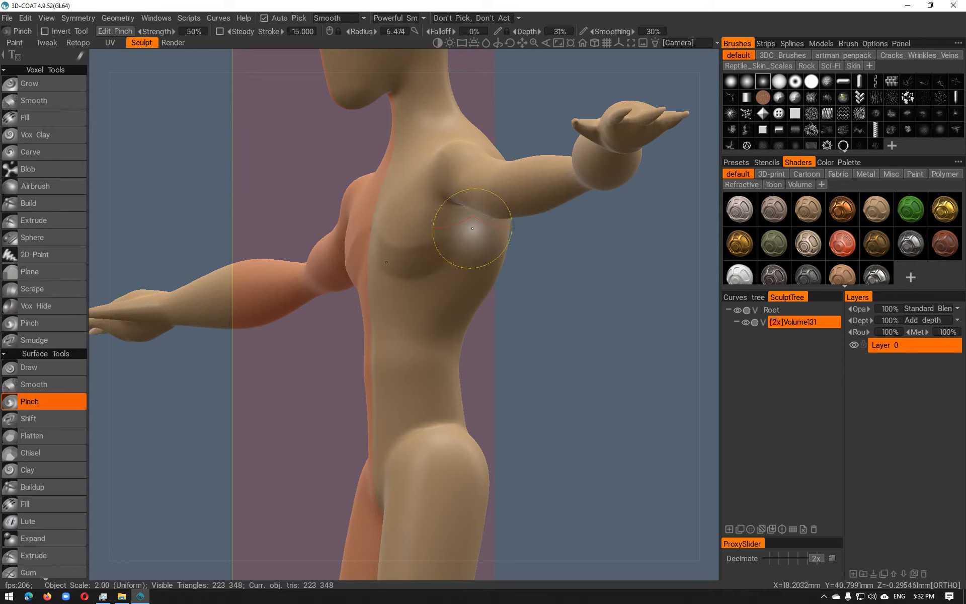
{"action": "mouse_move", "coordinate": [467, 333]}
{"action": "left_mouse_down", "text": "alt"}
{"action": "mouse_move", "coordinate": [459, 348]}
{"action": "mouse_move", "coordinate": [351, 353]}
{"action": "left_mouse_up", "text": "alt"}
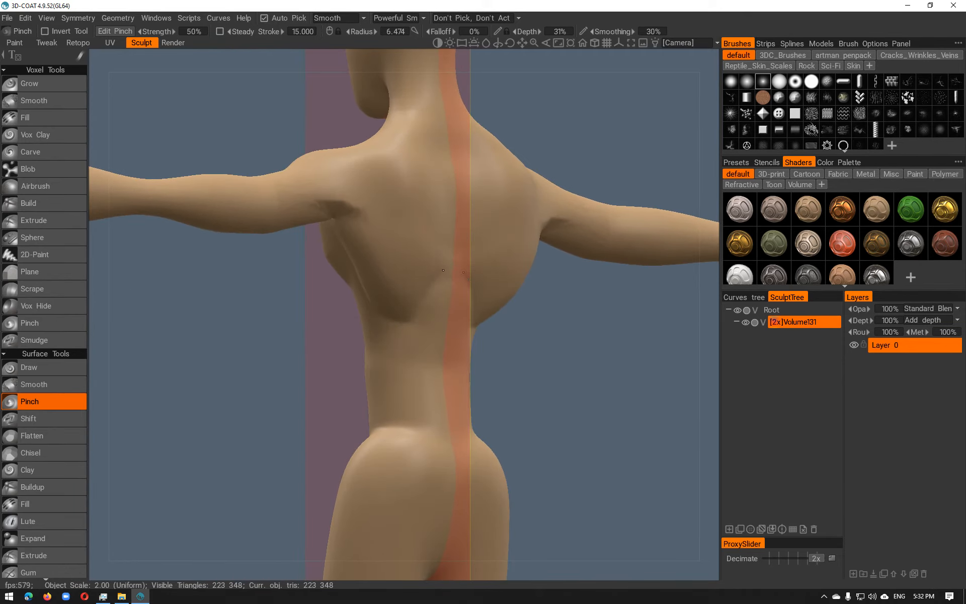
{"action": "left_click_drag", "start_coordinate": [445, 317], "coordinate": [410, 378], "text": "alt"}
{"action": "middle_click_drag", "start_coordinate": [411, 377], "coordinate": [411, 263], "text": "alt"}
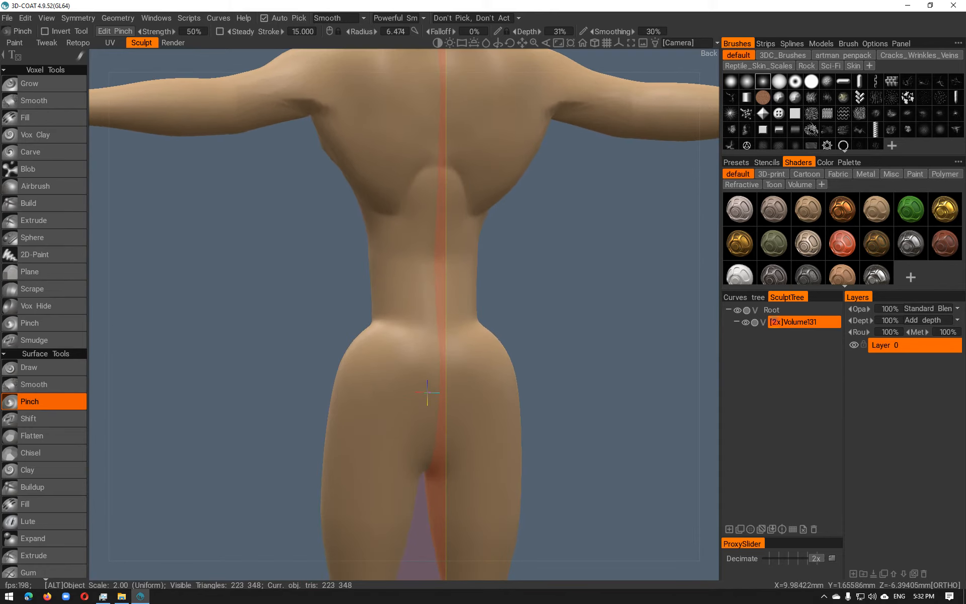
Pinch the cleft between the buttocks and the folds beneath them at 3% depth
{"action": "right_click_drag", "start_coordinate": [410, 264], "coordinate": [412, 302], "text": "alt"}
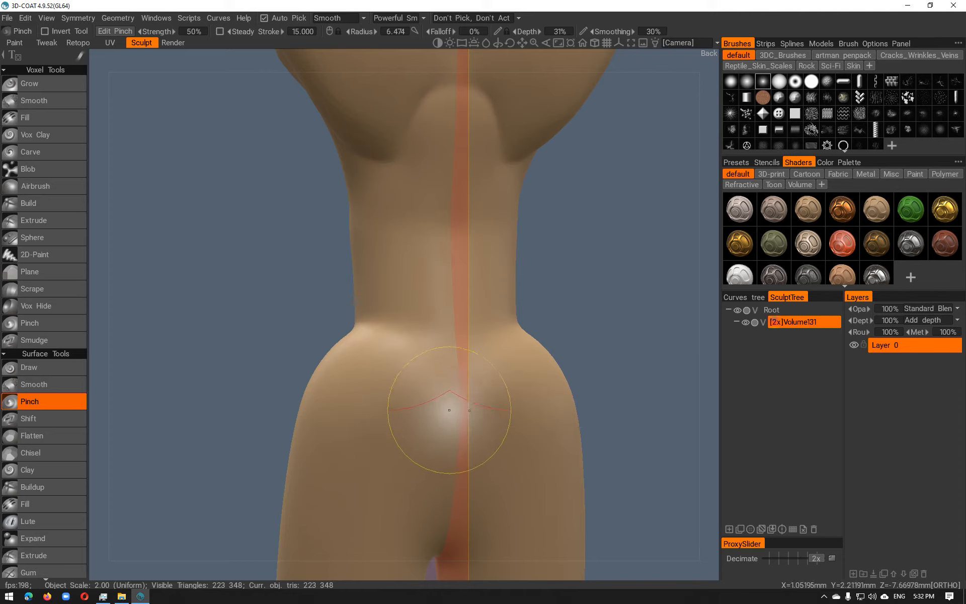
{"action": "left_click_drag", "start_coordinate": [457, 390], "coordinate": [455, 459]}
{"action": "left_click_drag", "start_coordinate": [443, 508], "coordinate": [437, 523]}
{"action": "middle_click_drag", "start_coordinate": [445, 493], "coordinate": [510, 387], "text": "alt"}
{"action": "mouse_move", "coordinate": [490, 425]}
{"action": "left_mouse_down"}
{"action": "mouse_move", "coordinate": [416, 421]}
{"action": "mouse_move", "coordinate": [460, 405]}
{"action": "mouse_move", "coordinate": [431, 390]}
{"action": "left_mouse_up"}
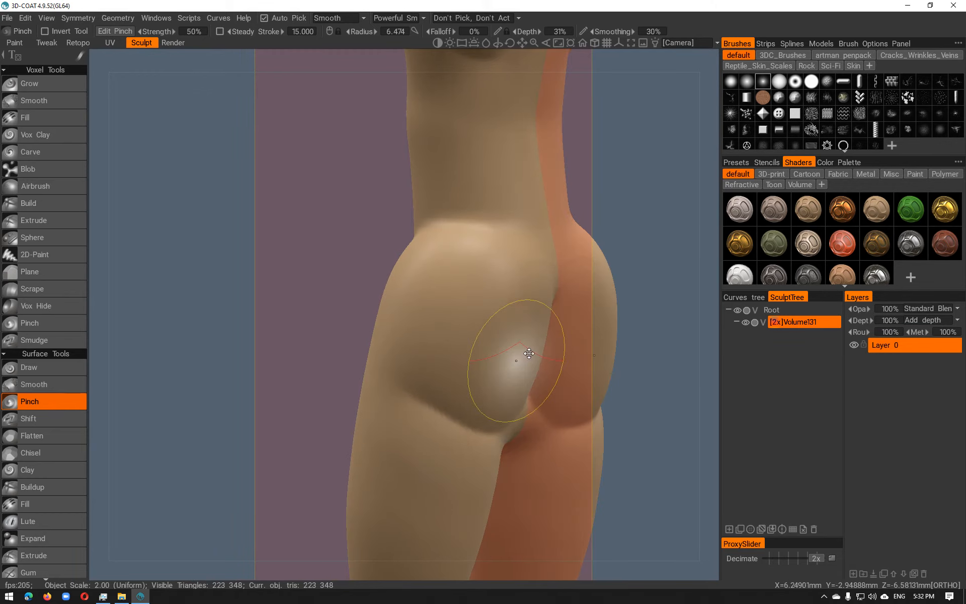
Fill out the inner buttocks with the Build tool at a radius of about 9.5 and 80% depth, and smooth them
{"action": "key", "text": "space"}
{"action": "left_click", "coordinate": [392, 201]}
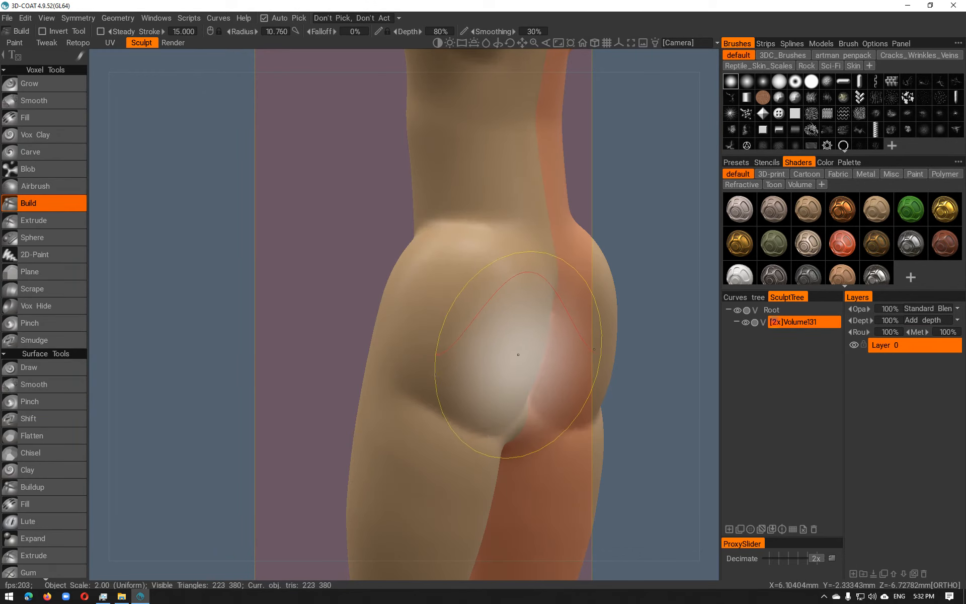
{"action": "right_click", "coordinate": [526, 349]}
{"action": "left_click", "coordinate": [514, 349]}
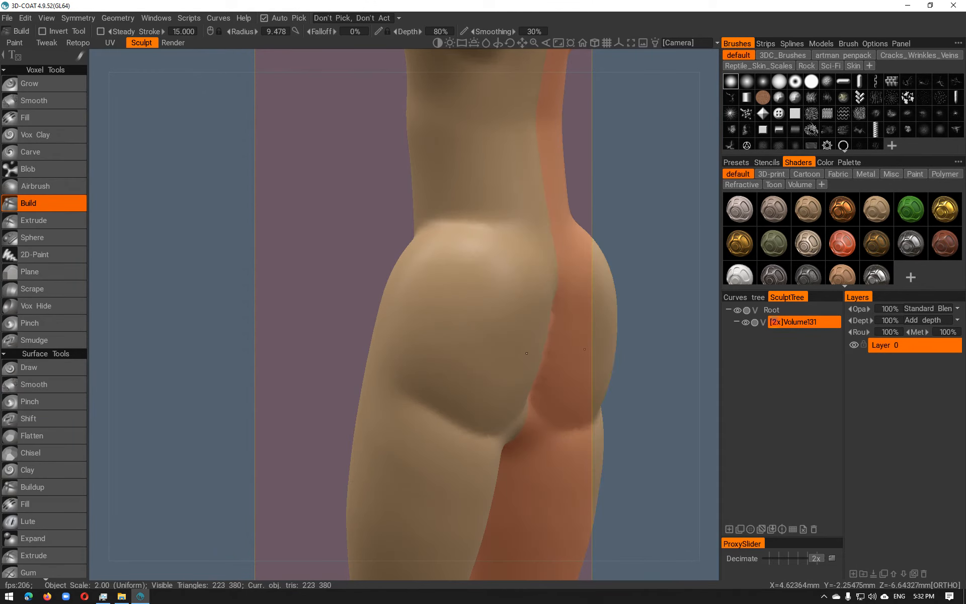
{"action": "mouse_move", "coordinate": [536, 344]}
{"action": "left_mouse_down"}
{"action": "mouse_move", "coordinate": [513, 347]}
{"action": "mouse_move", "coordinate": [530, 334]}
{"action": "mouse_move", "coordinate": [512, 375]}
{"action": "left_mouse_up"}
{"action": "mouse_move", "coordinate": [516, 378]}
{"action": "left_mouse_down", "text": "shift"}
{"action": "mouse_move", "coordinate": [503, 382]}
{"action": "mouse_move", "coordinate": [521, 377]}
{"action": "mouse_move", "coordinate": [508, 369]}
{"action": "mouse_move", "coordinate": [527, 358]}
{"action": "mouse_move", "coordinate": [545, 311]}
{"action": "left_mouse_up", "text": "shift"}
{"action": "mouse_move", "coordinate": [505, 326]}
{"action": "left_mouse_down", "text": "alt"}
{"action": "mouse_move", "coordinate": [470, 326]}
{"action": "mouse_move", "coordinate": [498, 332]}
{"action": "mouse_move", "coordinate": [459, 404]}
{"action": "left_mouse_up", "text": "alt"}
Build up the lower edge of the rib cage in front view at a radius of about 4.9 and 40% depth
{"action": "middle_click_drag", "start_coordinate": [500, 201], "coordinate": [502, 246], "text": "alt"}
{"action": "right_click_drag", "start_coordinate": [466, 199], "coordinate": [412, 192]}
{"action": "right_click", "coordinate": [414, 193]}
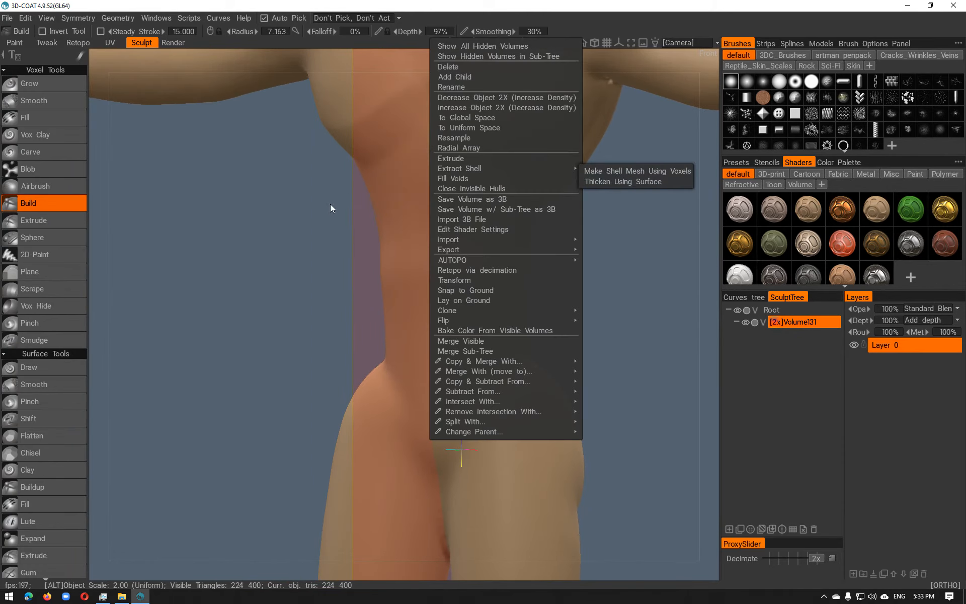
{"action": "middle_click_drag", "start_coordinate": [329, 215], "coordinate": [252, 271], "text": "alt"}
{"action": "right_click_drag", "start_coordinate": [357, 240], "coordinate": [327, 239]}
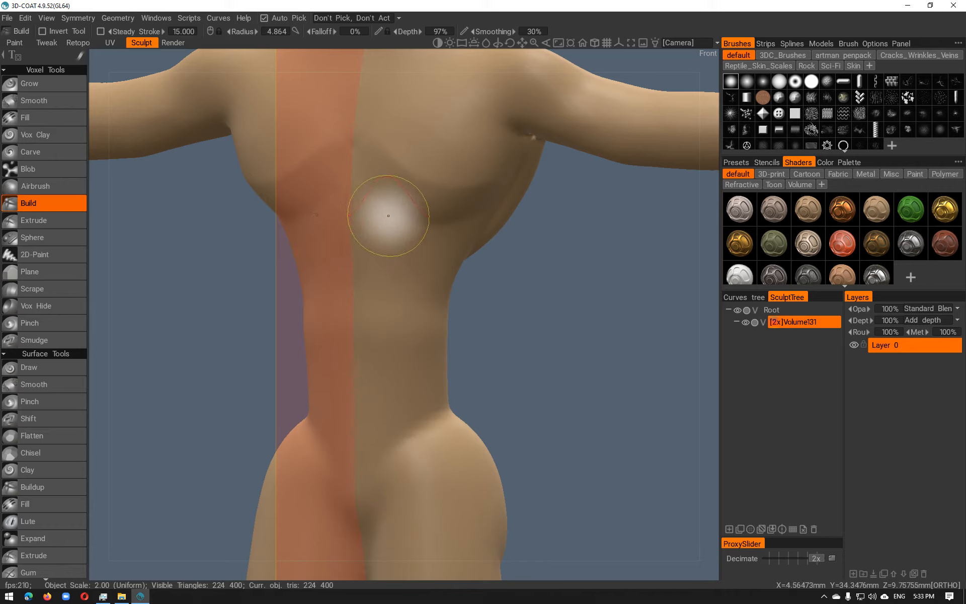
{"action": "left_click_drag", "start_coordinate": [364, 202], "coordinate": [402, 226]}
{"action": "key", "text": "ctrl+z"}
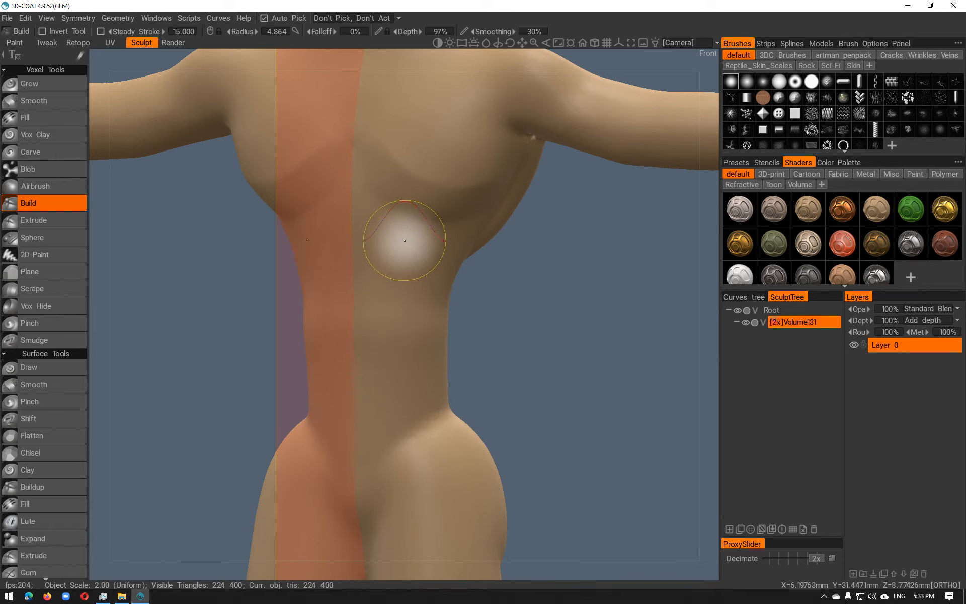
{"action": "right_click_drag", "start_coordinate": [408, 267], "coordinate": [407, 264]}
{"action": "left_click_drag", "start_coordinate": [373, 216], "coordinate": [473, 248]}
Continue the rib cage build-up around the side toward the back and smooth the area
{"action": "left_click_drag", "start_coordinate": [394, 246], "coordinate": [498, 248], "text": "alt"}
{"action": "left_click_drag", "start_coordinate": [312, 232], "coordinate": [302, 240]}
{"action": "mouse_move", "coordinate": [307, 243]}
{"action": "left_mouse_down", "text": "alt"}
{"action": "mouse_move", "coordinate": [343, 250]}
{"action": "mouse_move", "coordinate": [431, 239]}
{"action": "mouse_move", "coordinate": [352, 262]}
{"action": "mouse_move", "coordinate": [377, 259]}
{"action": "left_mouse_up", "text": "alt"}
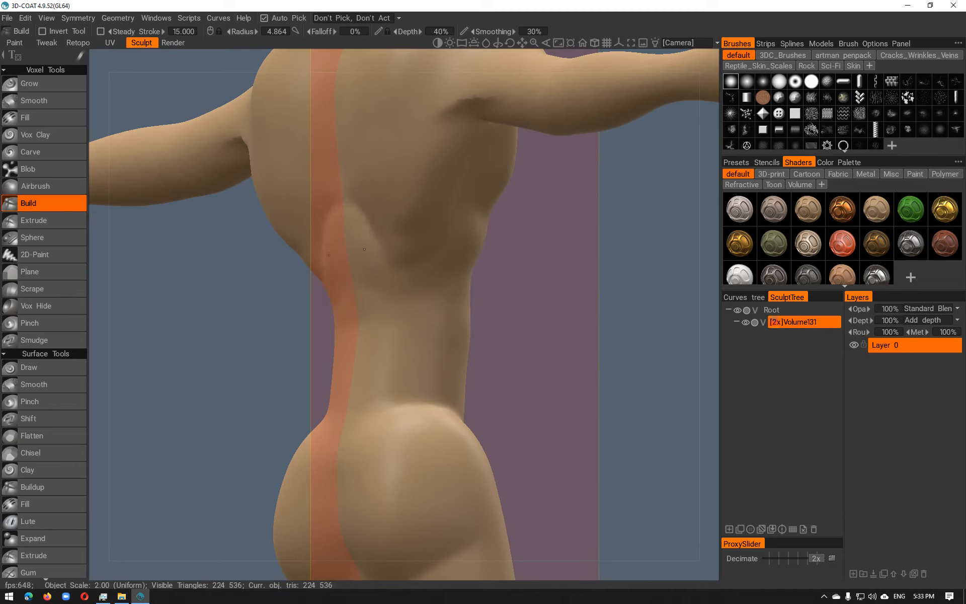
{"action": "mouse_move", "coordinate": [406, 254]}
{"action": "left_mouse_down", "text": "shift"}
{"action": "mouse_move", "coordinate": [445, 258]}
{"action": "mouse_move", "coordinate": [459, 223]}
{"action": "mouse_move", "coordinate": [478, 248]}
{"action": "mouse_move", "coordinate": [373, 234]}
{"action": "mouse_move", "coordinate": [360, 264]}
{"action": "left_mouse_up", "text": "shift"}
Outline the abdominal muscles from the rib cage down to the groin with the Pinch tool at a radius of about 5.6
{"action": "key", "text": "space"}
{"action": "left_click", "coordinate": [228, 104]}
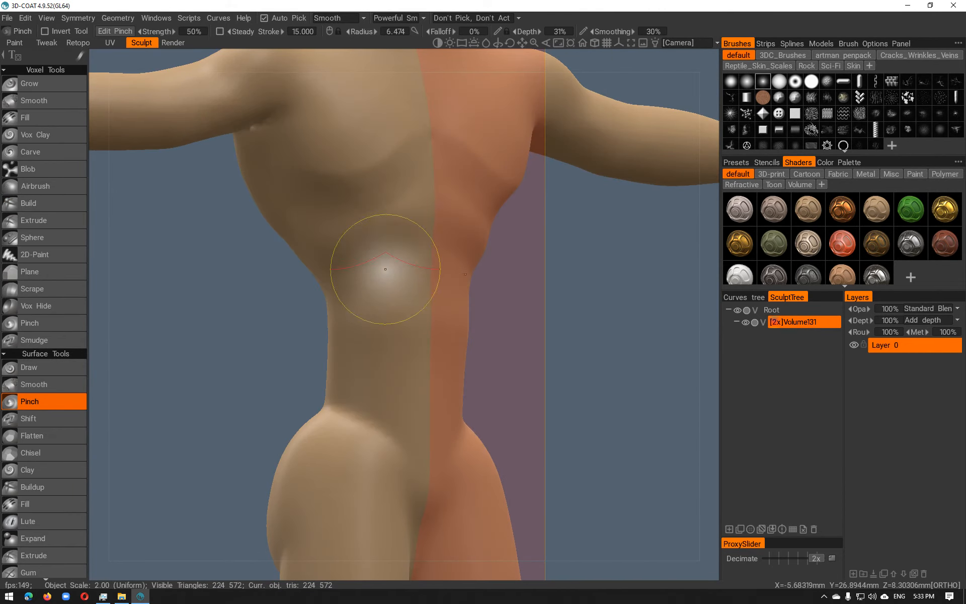
{"action": "key", "text": "ctrl+z"}
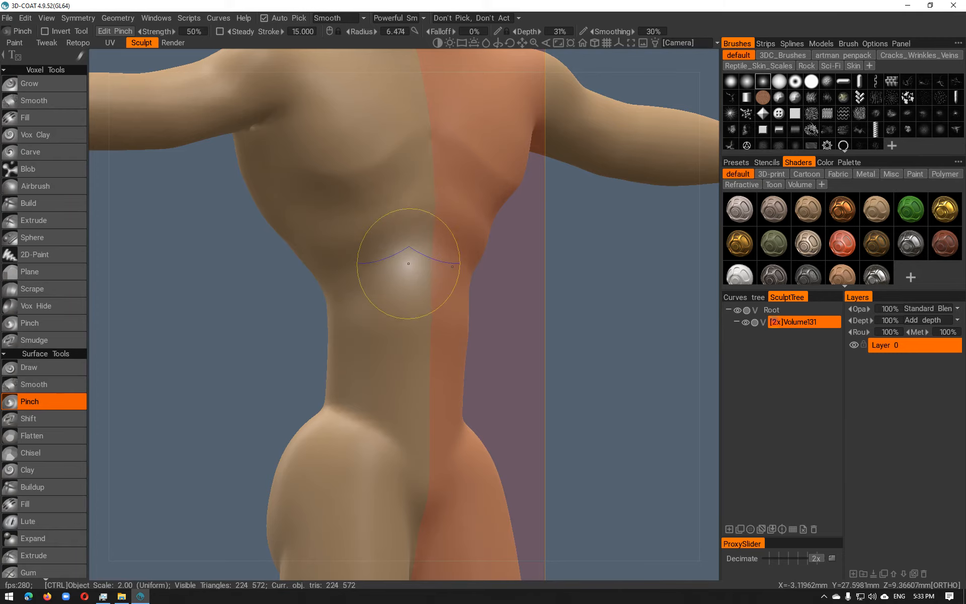
{"action": "right_click_drag", "start_coordinate": [408, 263], "coordinate": [401, 264]}
{"action": "left_click_drag", "start_coordinate": [426, 242], "coordinate": [429, 240]}
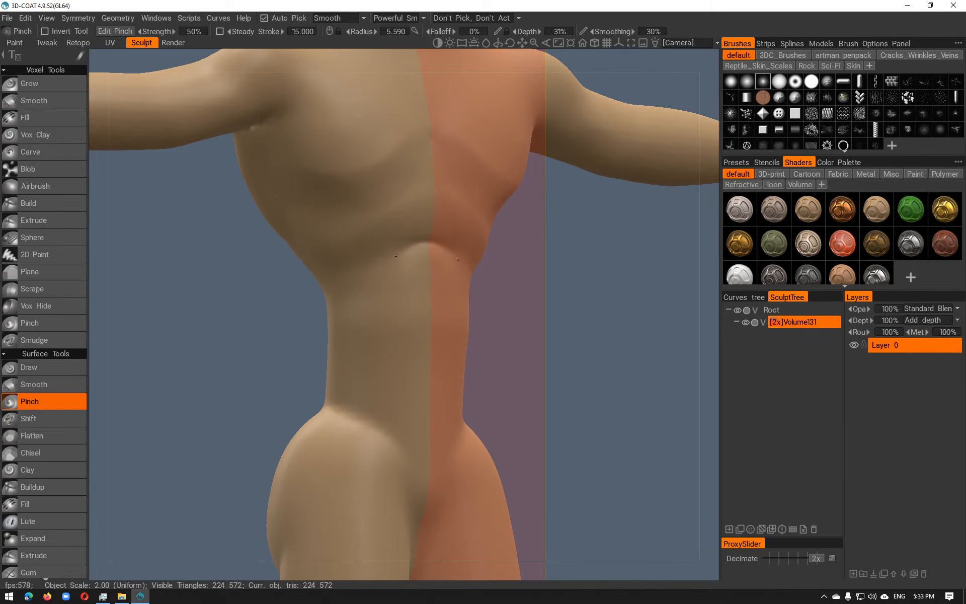
{"action": "mouse_move", "coordinate": [369, 396]}
{"action": "left_mouse_down"}
{"action": "mouse_move", "coordinate": [371, 408]}
{"action": "mouse_move", "coordinate": [356, 406]}
{"action": "mouse_move", "coordinate": [367, 436]}
{"action": "left_mouse_up"}
{"action": "left_click_drag", "start_coordinate": [389, 525], "coordinate": [396, 528]}
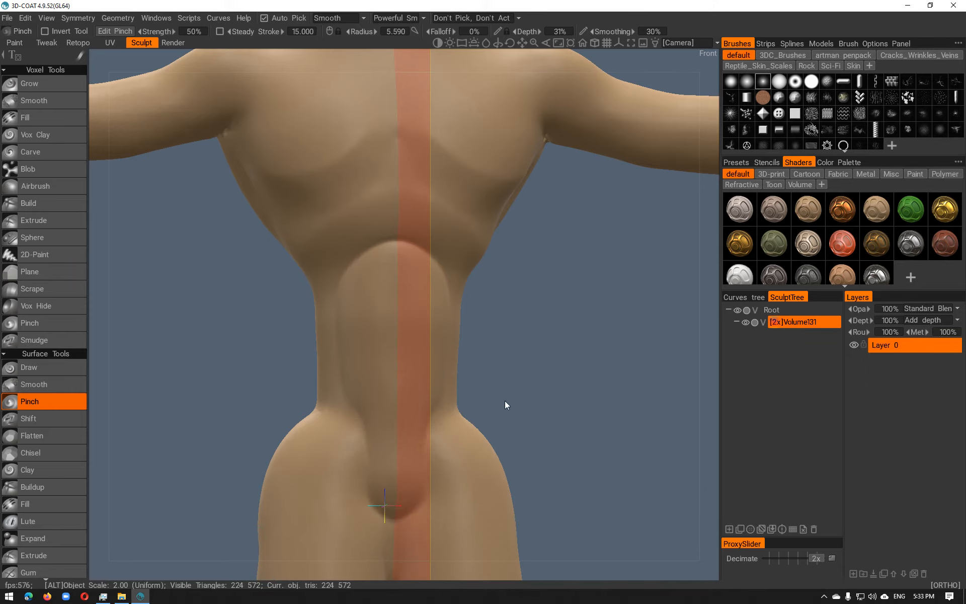
Pinch two horizontal grooves across the abdominal muscles in front view at a radius of about 5.6 and 3% depth
{"action": "left_click_drag", "start_coordinate": [508, 404], "coordinate": [433, 406]}
{"action": "scroll", "coordinate": [418, 402], "scroll_direction": "up", "scroll_amount": 2}
{"action": "left_click_drag", "start_coordinate": [332, 334], "coordinate": [395, 337]}
{"action": "mouse_move", "coordinate": [331, 388]}
{"action": "left_mouse_down"}
{"action": "mouse_move", "coordinate": [395, 385]}
{"action": "mouse_move", "coordinate": [433, 403]}
{"action": "left_mouse_up"}
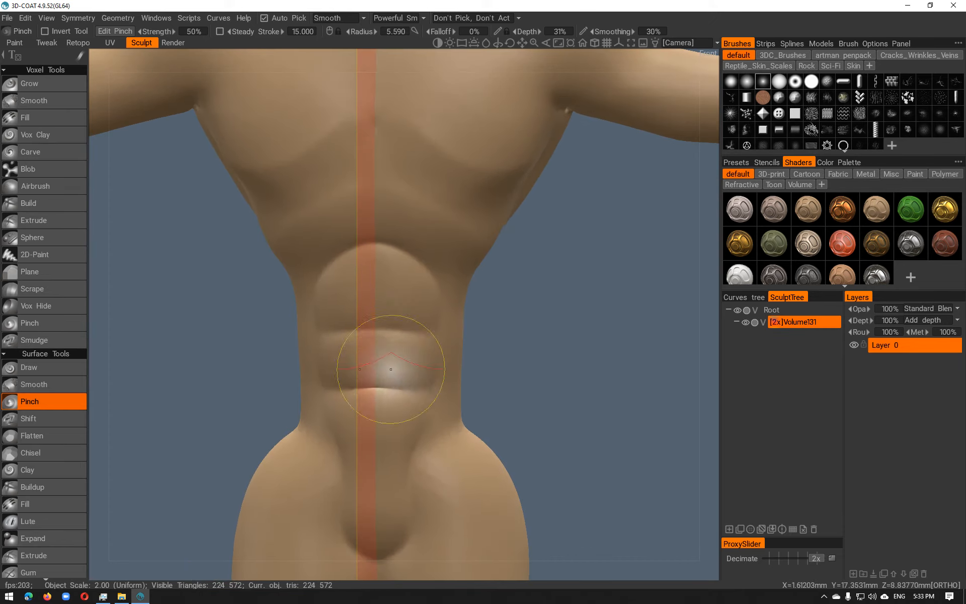
Try to pinch a vertical groove down the middle of the abdominal muscles and undo the strokes
{"action": "left_click_drag", "start_coordinate": [372, 252], "coordinate": [376, 252]}
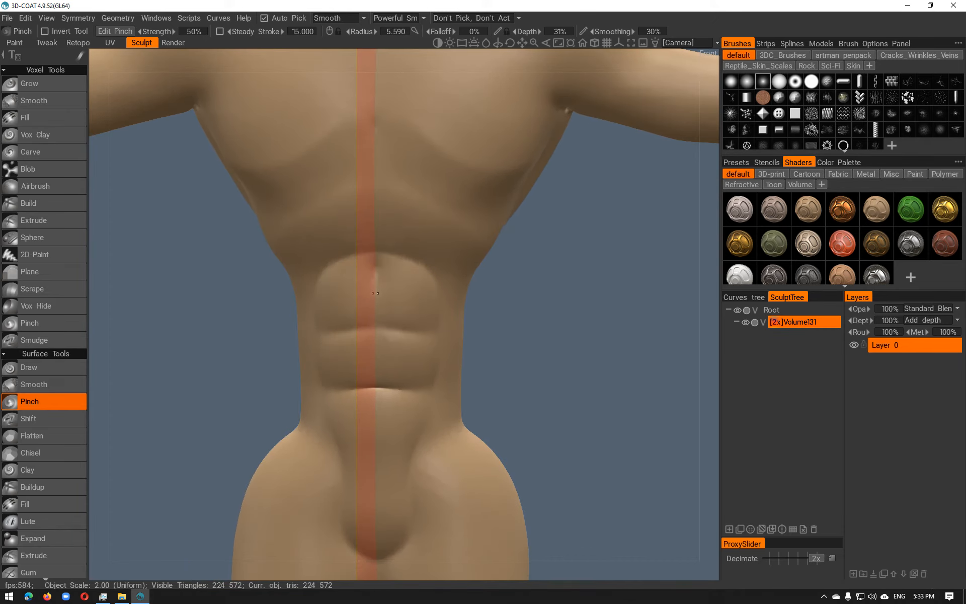
{"action": "left_click_drag", "start_coordinate": [373, 324], "coordinate": [372, 326]}
{"action": "left_click_drag", "start_coordinate": [374, 257], "coordinate": [372, 327]}
{"action": "key", "text": "ctrl+z"}
{"action": "left_click_drag", "start_coordinate": [377, 371], "coordinate": [377, 380]}
{"action": "key", "text": "ctrl+z"}
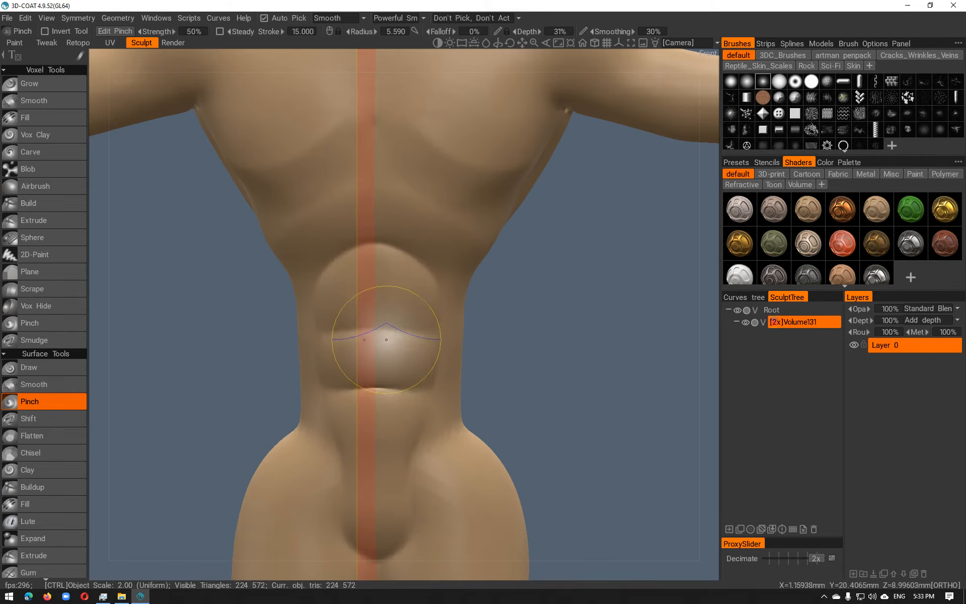
Sharpen the crease between the lower abdomen and the hip with the Pinch tool at 10% depth
{"action": "left_click_drag", "start_coordinate": [432, 334], "coordinate": [462, 345], "text": "alt"}
{"action": "middle_click_drag", "start_coordinate": [319, 395], "coordinate": [329, 379], "text": "alt"}
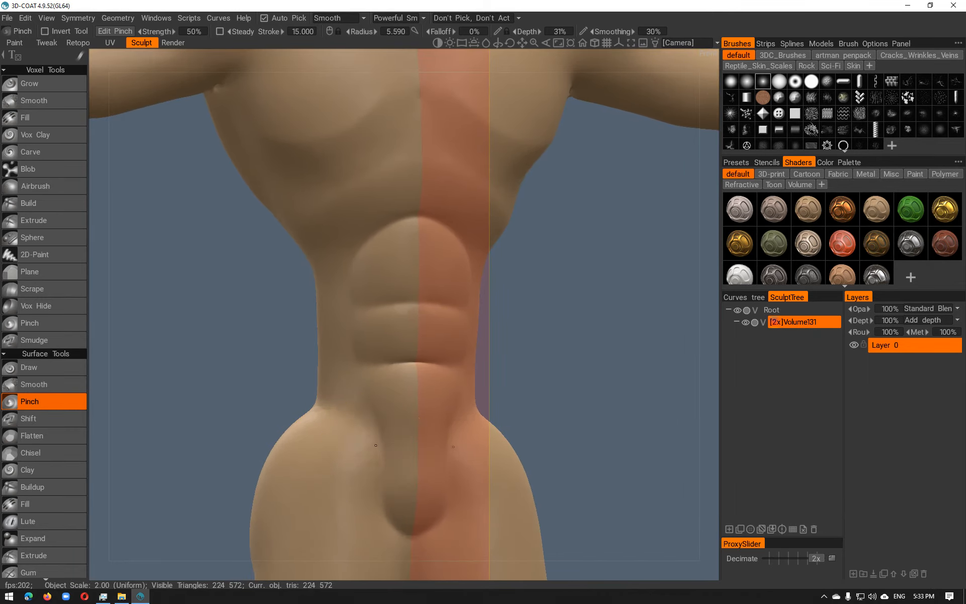
{"action": "mouse_move", "coordinate": [327, 456]}
{"action": "left_mouse_down", "text": "alt"}
{"action": "mouse_move", "coordinate": [321, 447]}
{"action": "mouse_move", "coordinate": [337, 456]}
{"action": "left_mouse_up", "text": "alt"}
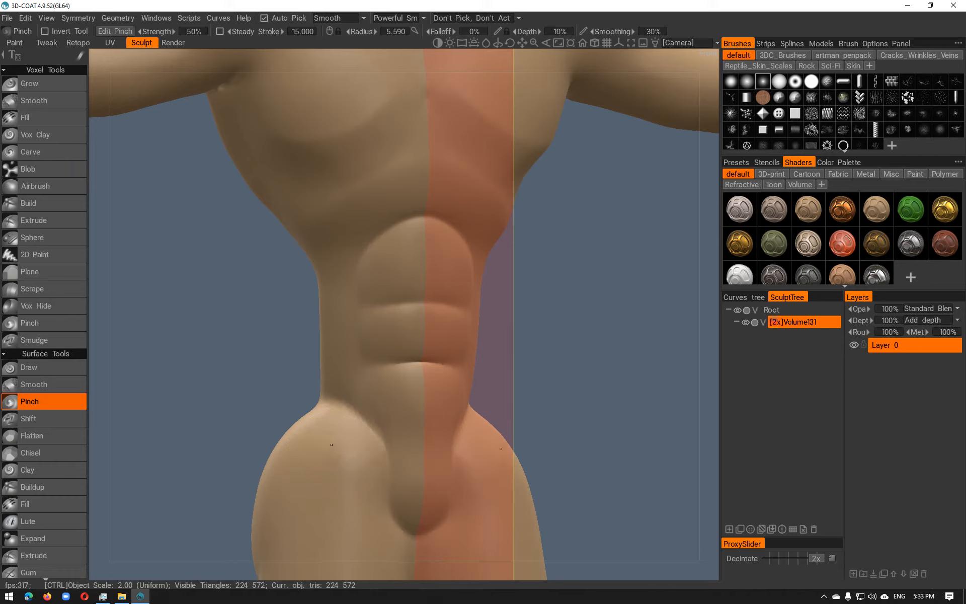
{"action": "mouse_move", "coordinate": [353, 471]}
{"action": "left_mouse_down"}
{"action": "mouse_move", "coordinate": [323, 474]}
{"action": "mouse_move", "coordinate": [322, 435]}
{"action": "left_mouse_up"}
{"action": "mouse_move", "coordinate": [346, 486]}
{"action": "left_mouse_down", "text": "ctrl"}
{"action": "mouse_move", "coordinate": [335, 484]}
{"action": "mouse_move", "coordinate": [352, 511]}
{"action": "mouse_move", "coordinate": [332, 443]}
{"action": "mouse_move", "coordinate": [543, 485]}
{"action": "mouse_move", "coordinate": [599, 485]}
{"action": "left_mouse_up", "text": "ctrl"}
Pinch the creases around the buttocks from behind at a radius of about 5.6 and 10% depth
{"action": "left_click_drag", "start_coordinate": [448, 449], "coordinate": [423, 372], "text": "alt"}
{"action": "left_click_drag", "start_coordinate": [409, 330], "coordinate": [388, 463], "text": "alt"}
{"action": "mouse_move", "coordinate": [448, 410]}
{"action": "left_mouse_down"}
{"action": "mouse_move", "coordinate": [405, 446]}
{"action": "mouse_move", "coordinate": [405, 423]}
{"action": "left_mouse_up"}
{"action": "mouse_move", "coordinate": [375, 388]}
{"action": "left_mouse_down"}
{"action": "mouse_move", "coordinate": [374, 397]}
{"action": "mouse_move", "coordinate": [384, 364]}
{"action": "left_mouse_up"}
{"action": "left_click_drag", "start_coordinate": [401, 424], "coordinate": [401, 443]}
{"action": "left_click_drag", "start_coordinate": [403, 452], "coordinate": [384, 457], "text": "alt"}
{"action": "middle_click_drag", "start_coordinate": [384, 457], "coordinate": [465, 254], "text": "alt"}
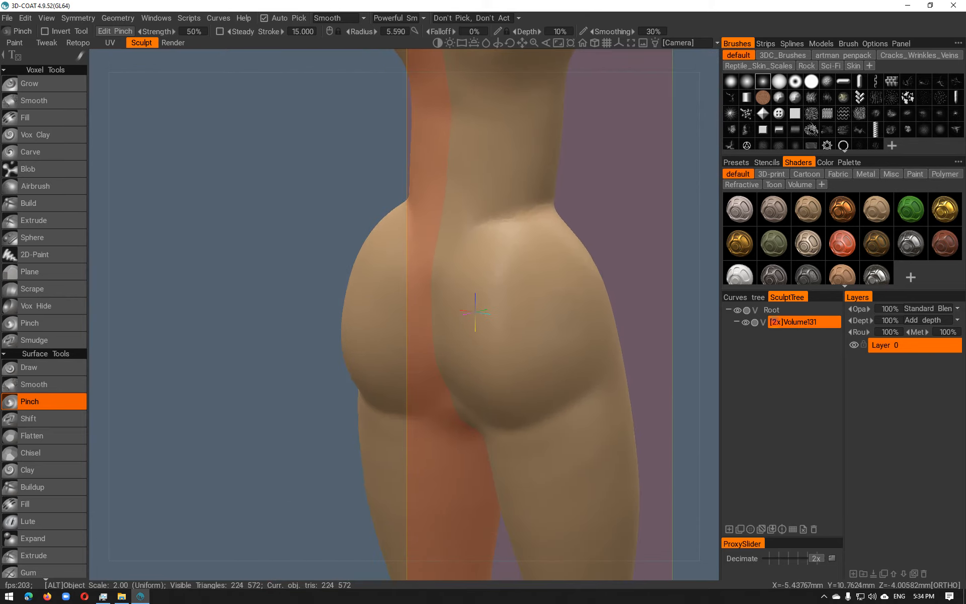
Pinch the crease between the inner thighs below the crotch at 10% depth
{"action": "left_click_drag", "start_coordinate": [465, 254], "coordinate": [486, 258], "text": "alt"}
{"action": "mouse_move", "coordinate": [455, 355]}
{"action": "left_mouse_down"}
{"action": "mouse_move", "coordinate": [517, 407]}
{"action": "mouse_move", "coordinate": [547, 406]}
{"action": "mouse_move", "coordinate": [607, 373]}
{"action": "mouse_move", "coordinate": [329, 375]}
{"action": "left_mouse_up"}
{"action": "left_click_drag", "start_coordinate": [466, 347], "coordinate": [473, 403]}
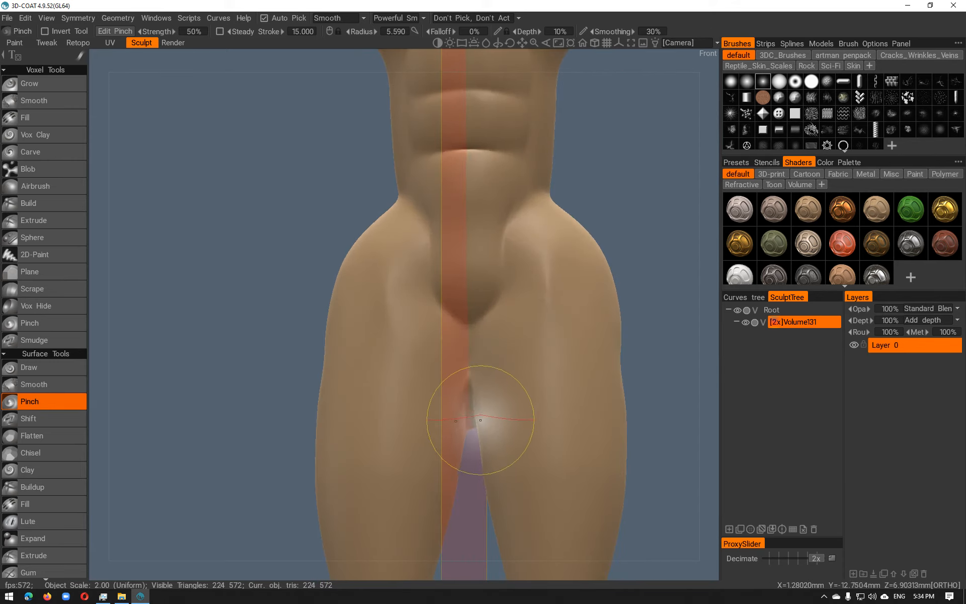
{"action": "left_click_drag", "start_coordinate": [485, 479], "coordinate": [495, 482], "text": "alt+shift"}
{"action": "right_click_drag", "start_coordinate": [495, 482], "coordinate": [322, 385], "text": "alt"}
{"action": "middle_click_drag", "start_coordinate": [322, 386], "coordinate": [347, 353], "text": "alt"}
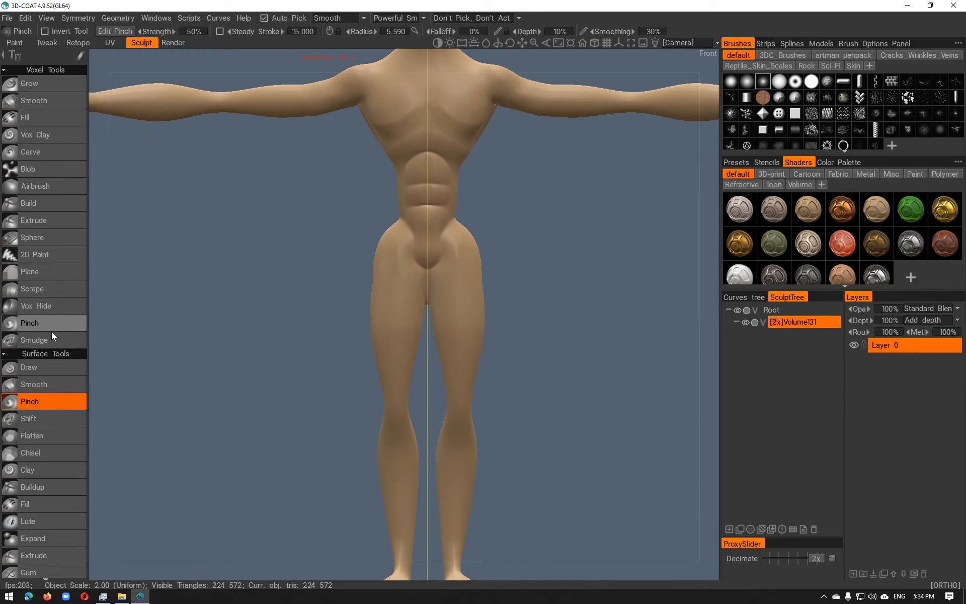
Adjust the upper chest beside the shoulder with the Move tool at a radius of about 14.3
{"action": "mouse_move", "coordinate": [375, 322]}
{"action": "left_mouse_down", "text": "alt"}
{"action": "mouse_move", "coordinate": [405, 340]}
{"action": "mouse_move", "coordinate": [386, 330]}
{"action": "mouse_move", "coordinate": [438, 440]}
{"action": "left_mouse_up", "text": "alt"}
{"action": "key", "text": "space"}
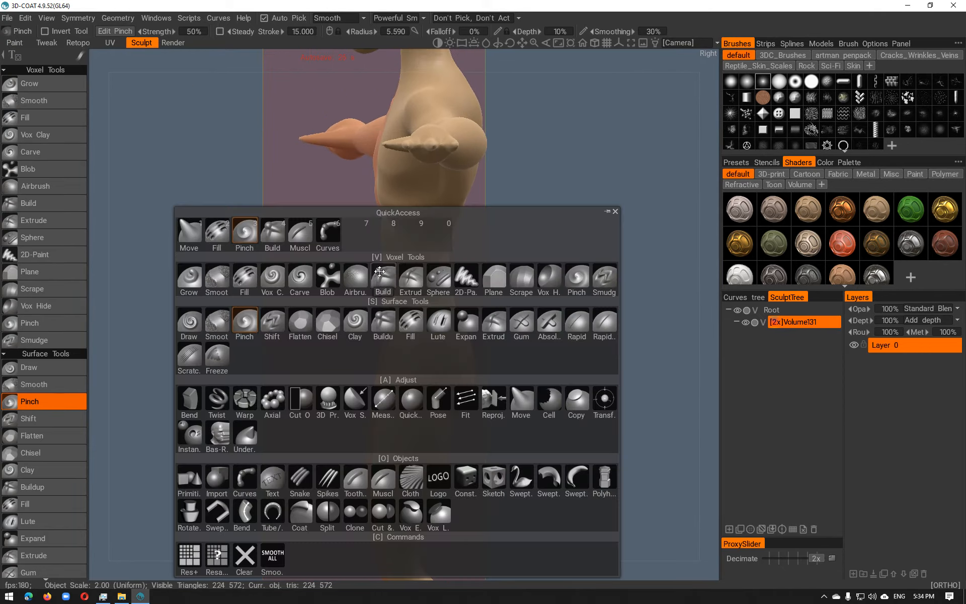
{"action": "left_click", "coordinate": [190, 234]}
{"action": "left_click_drag", "start_coordinate": [359, 176], "coordinate": [442, 161], "text": "alt"}
{"action": "right_click_drag", "start_coordinate": [439, 154], "coordinate": [451, 156]}
{"action": "mouse_move", "coordinate": [439, 154]}
{"action": "left_mouse_down"}
{"action": "mouse_move", "coordinate": [433, 149]}
{"action": "mouse_move", "coordinate": [477, 119]}
{"action": "mouse_move", "coordinate": [470, 148]}
{"action": "left_mouse_up"}
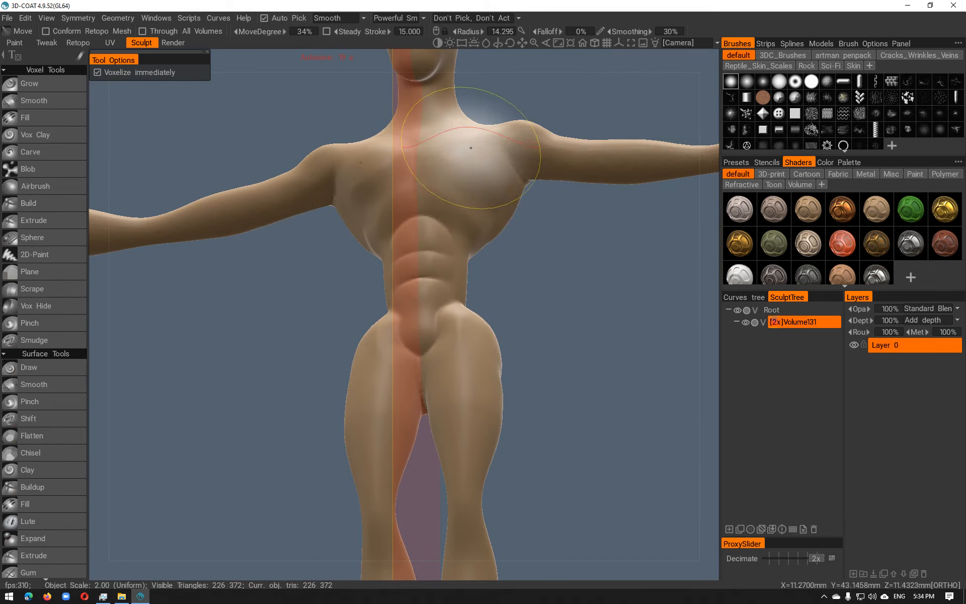
Apply the skin-toned shader from the default shader set to the body volume
{"action": "left_click", "coordinate": [851, 275]}
{"action": "left_click_drag", "start_coordinate": [574, 238], "coordinate": [443, 236], "text": "alt"}
{"action": "left_click", "coordinate": [393, 361]}
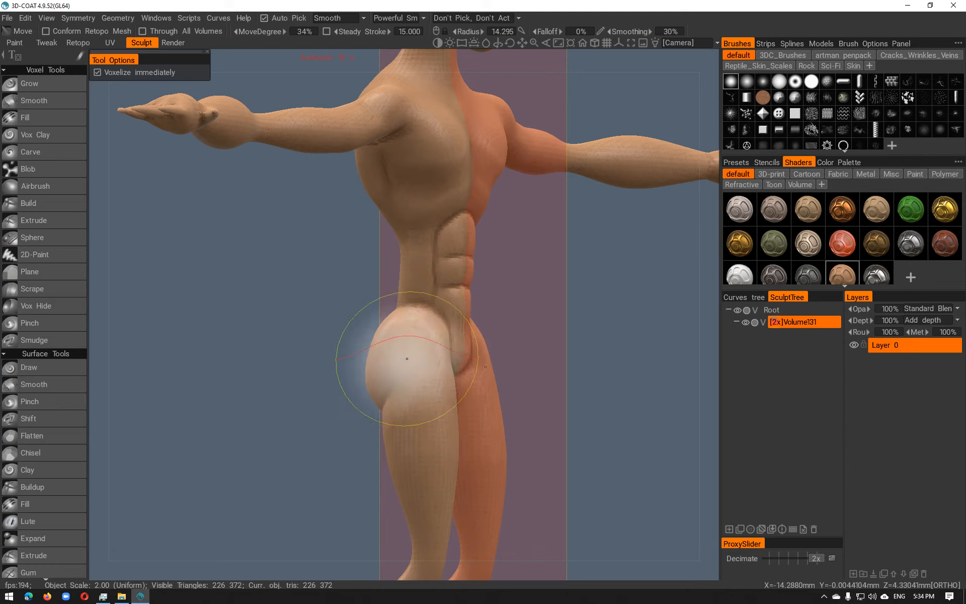
Open the current object's shader settings and lower the cavity intensity to 0.068
{"action": "right_click", "coordinate": [847, 272]}
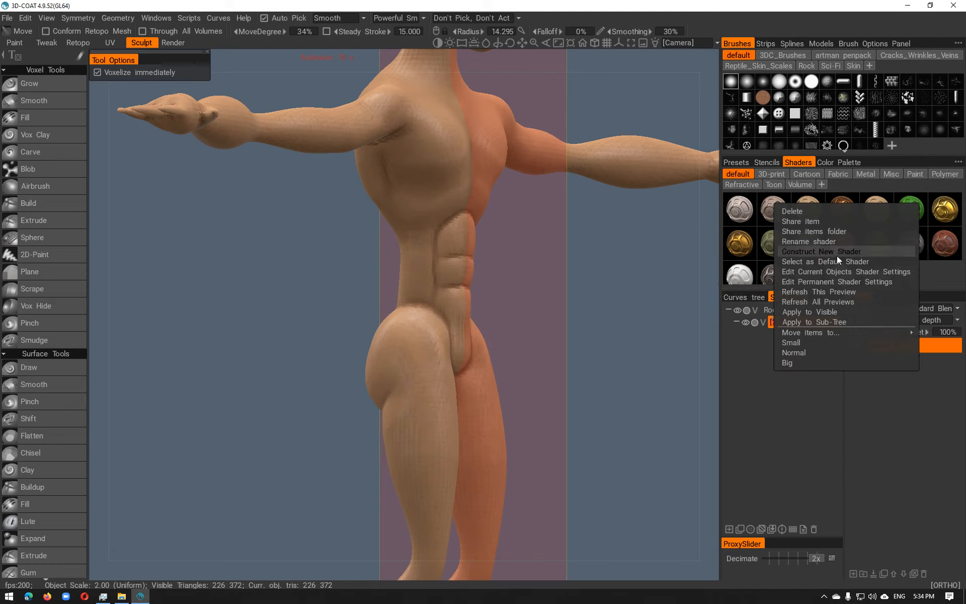
{"action": "left_click", "coordinate": [829, 272]}
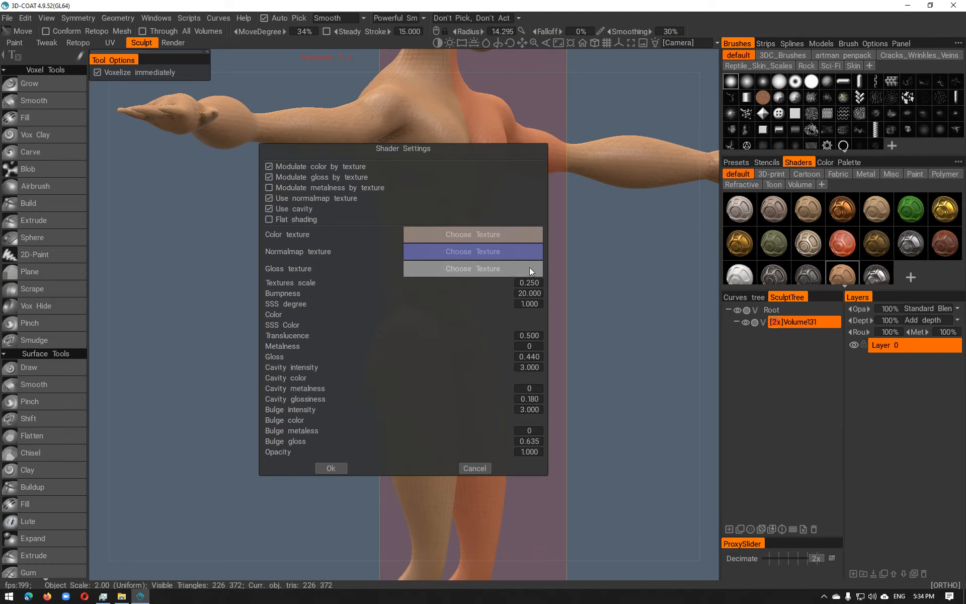
{"action": "left_click_drag", "start_coordinate": [408, 151], "coordinate": [166, 163]}
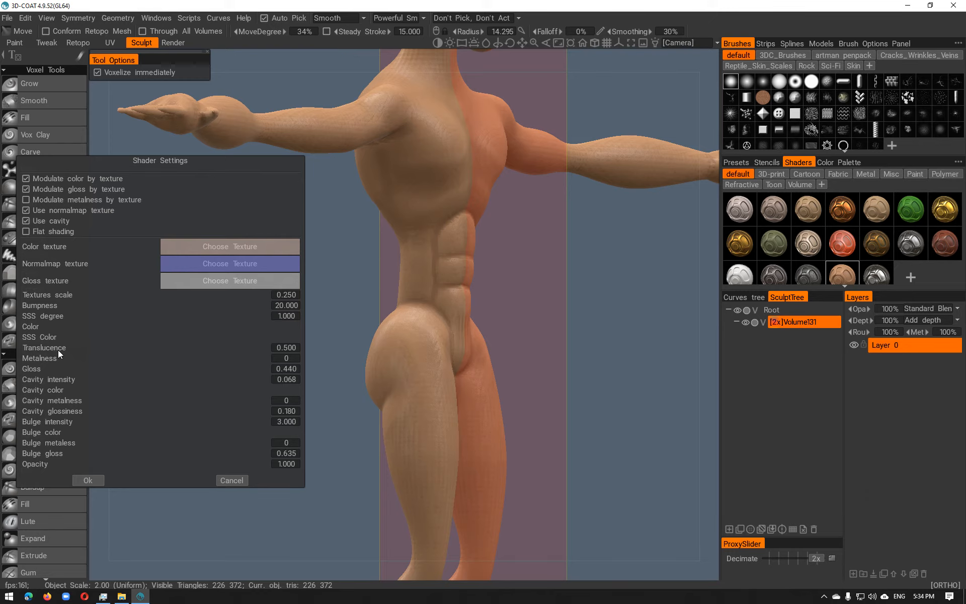
{"action": "left_click_drag", "start_coordinate": [481, 323], "coordinate": [457, 334], "text": "alt"}
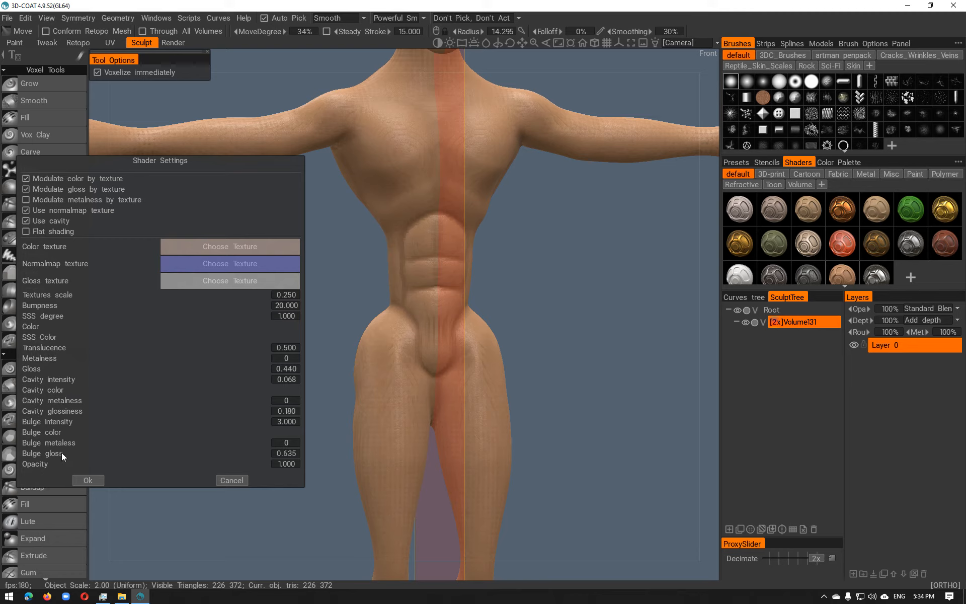